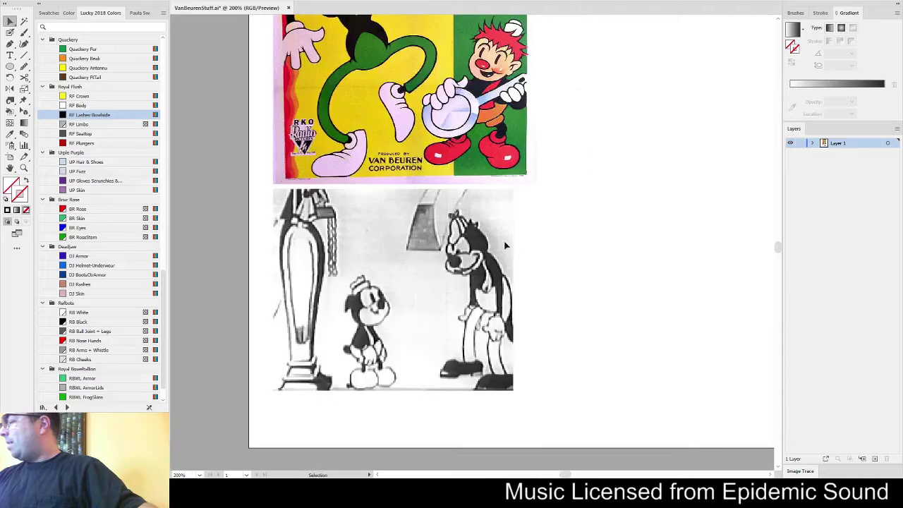
# Set up the Blob Brush with the Black swatch from the Addl Colors group as its stroke colour
pyautogui.hotkey('ctrl', '0')
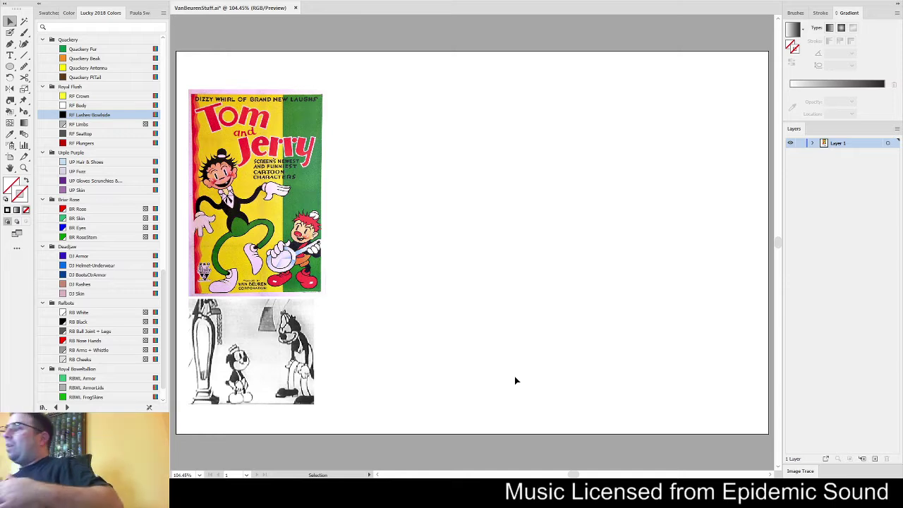
pyautogui.click(12, 33)
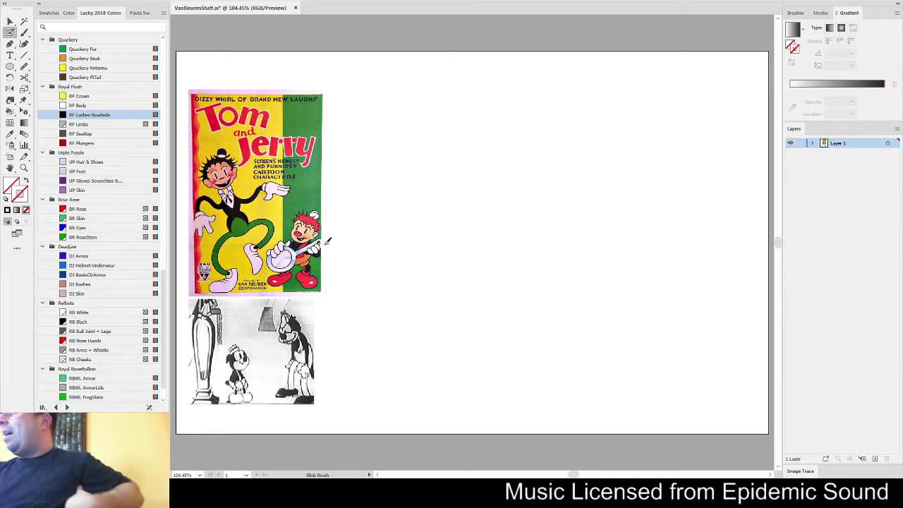
pyautogui.click(82, 115)
pyautogui.scroll(10, 161, 184)
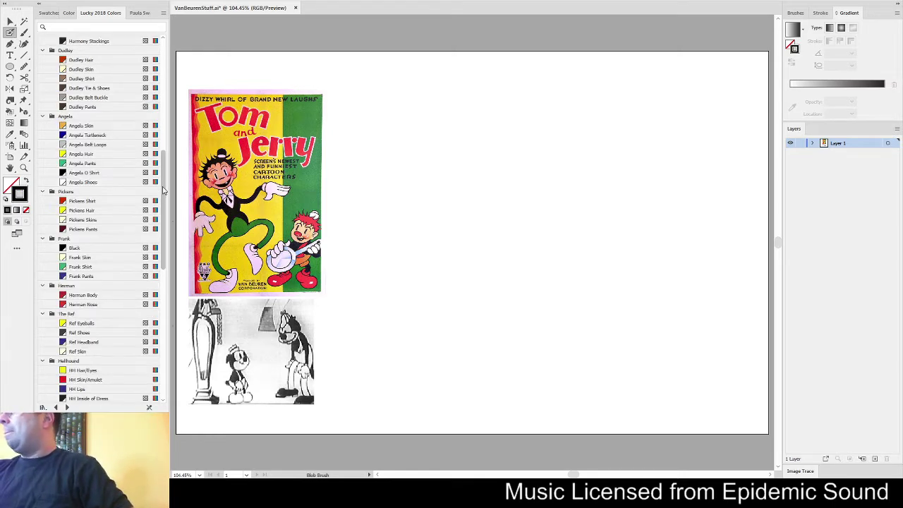
pyautogui.click(86, 67)
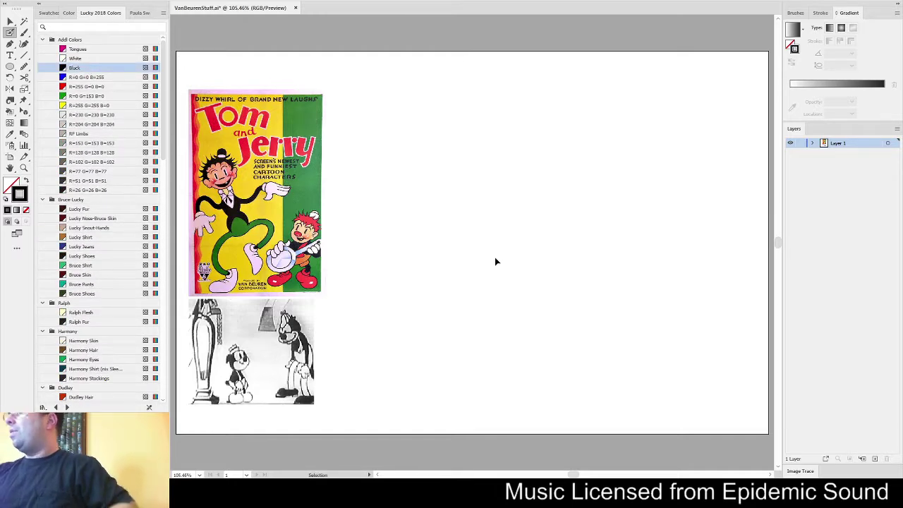
pyautogui.scroll(1, 493, 260)
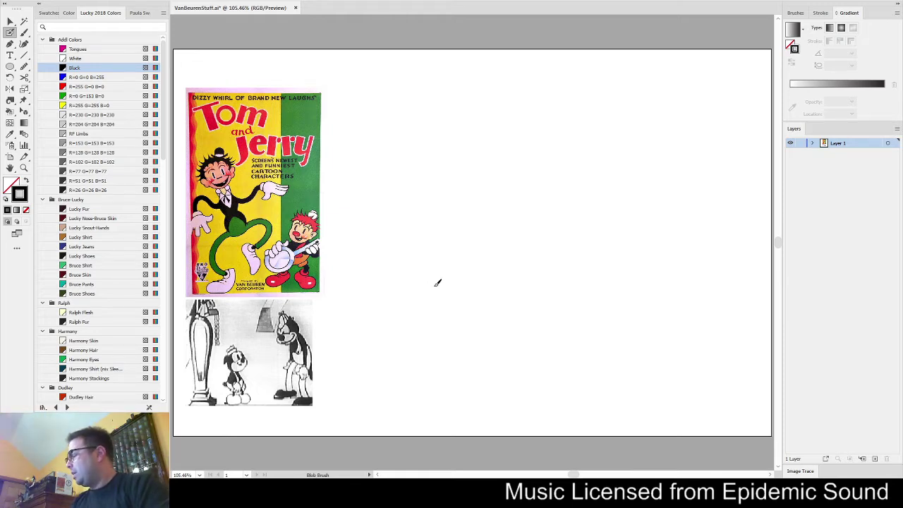
pyautogui.moveTo(387, 330)
pyautogui.mouseDown()
pyautogui.moveTo(433, 288)
pyautogui.moveTo(442, 311)
pyautogui.mouseUp()
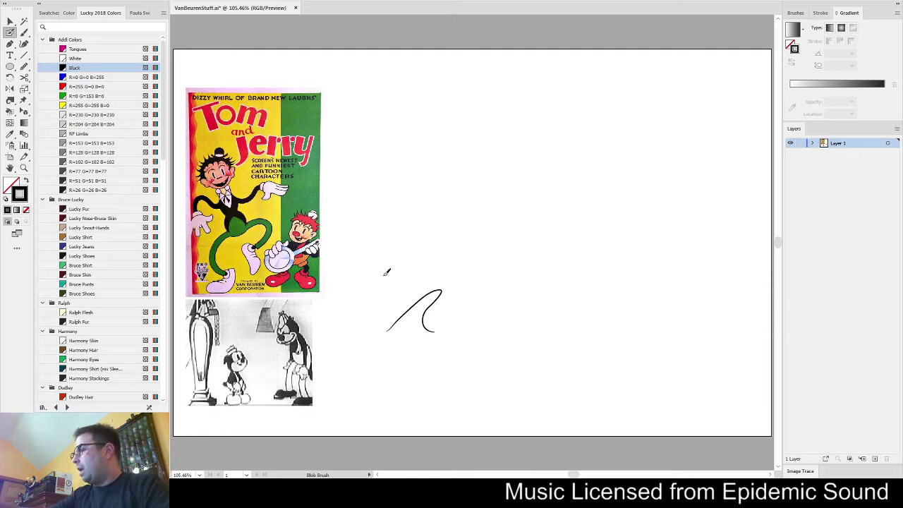
pyautogui.hotkey('ctrl', 'z')
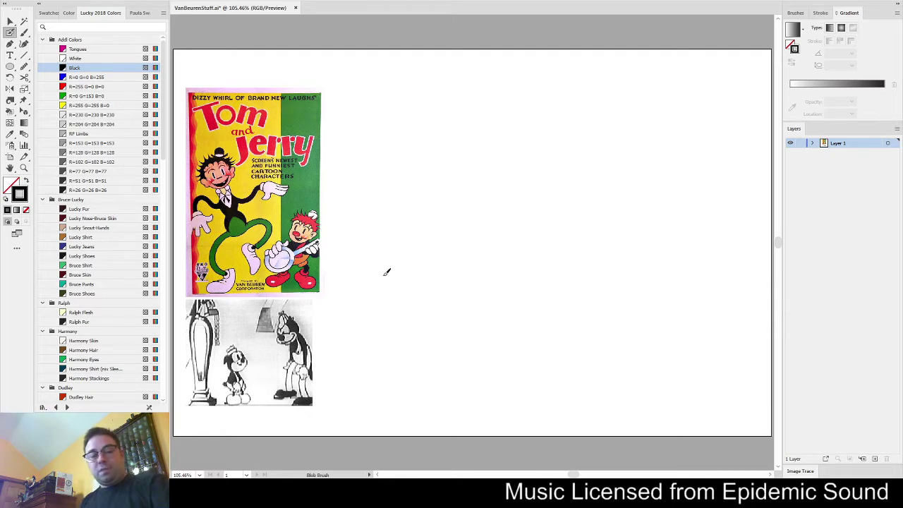
pyautogui.press('v')
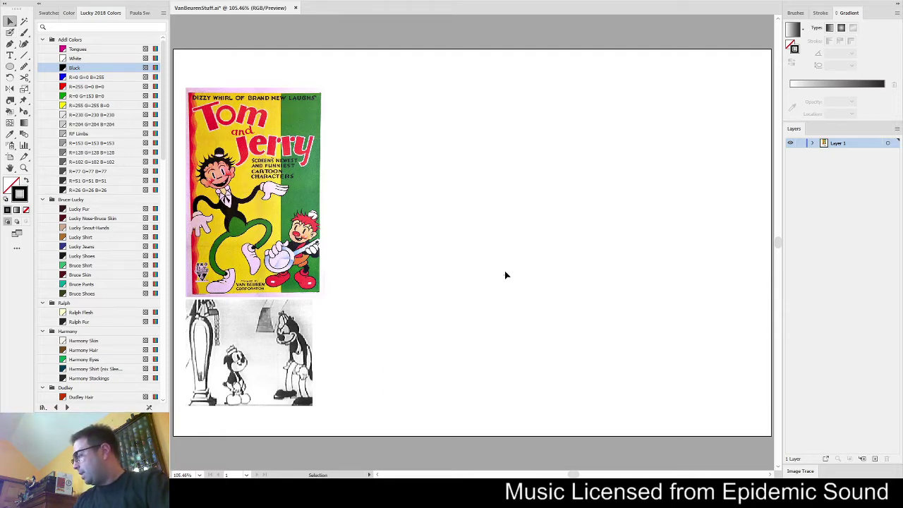
# Sketch a round head in the artboard's lower middle, with an oval nose, small mouth, jaw and scowling eyes facing the right side
pyautogui.click(13, 34)
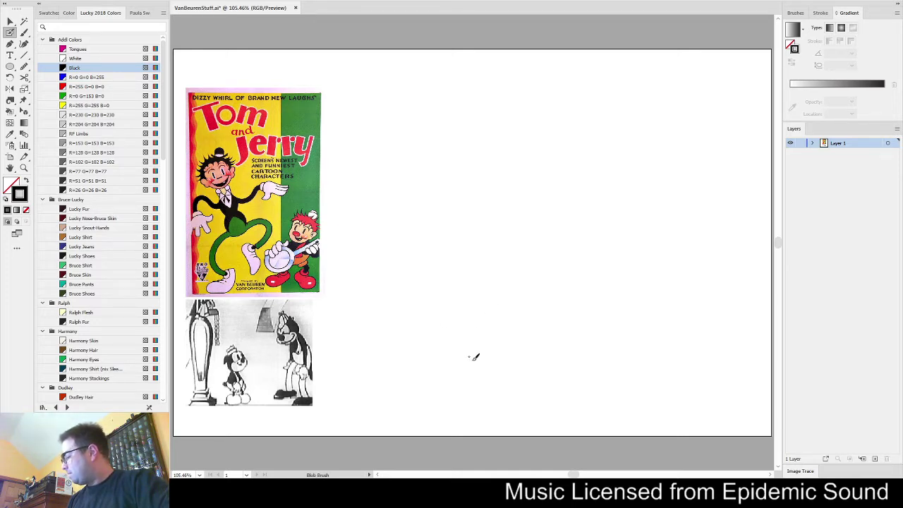
pyautogui.moveTo(474, 313)
pyautogui.mouseDown()
pyautogui.moveTo(458, 326)
pyautogui.moveTo(509, 322)
pyautogui.moveTo(502, 316)
pyautogui.mouseUp()
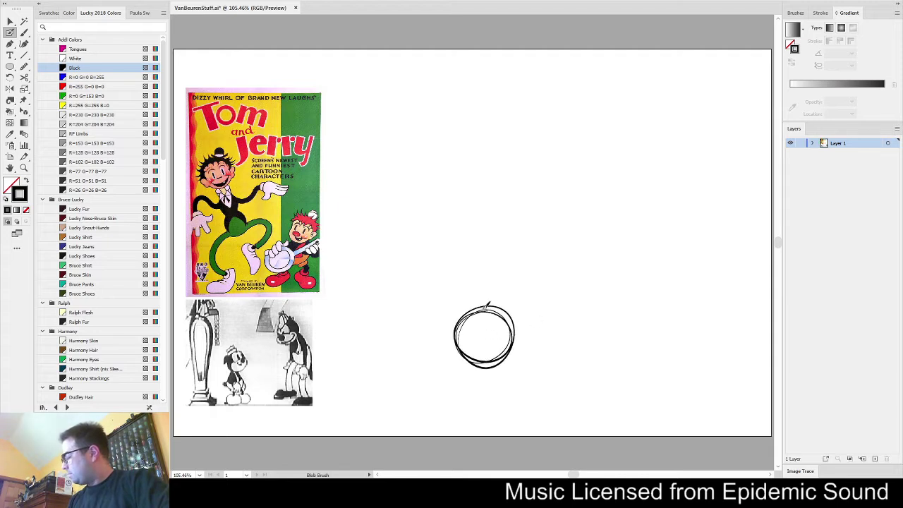
pyautogui.hotkey('ctrl', 'z')
pyautogui.moveTo(438, 350)
pyautogui.mouseDown()
pyautogui.moveTo(522, 336)
pyautogui.moveTo(434, 328)
pyautogui.moveTo(467, 375)
pyautogui.moveTo(499, 378)
pyautogui.moveTo(502, 354)
pyautogui.moveTo(497, 360)
pyautogui.moveTo(491, 341)
pyautogui.moveTo(500, 361)
pyautogui.moveTo(498, 342)
pyautogui.moveTo(530, 346)
pyautogui.moveTo(489, 353)
pyautogui.moveTo(515, 355)
pyautogui.mouseUp()
pyautogui.hotkey('ctrl', 'z')
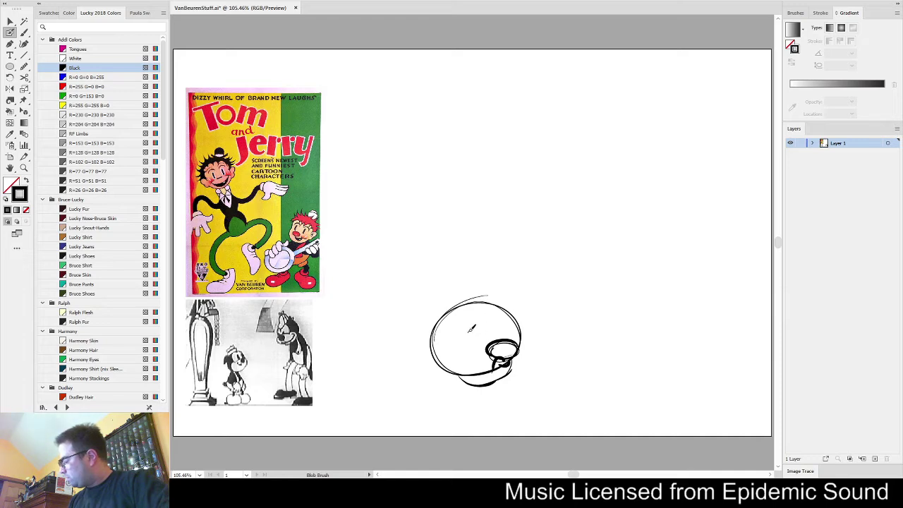
pyautogui.moveTo(471, 328)
pyautogui.mouseDown()
pyautogui.moveTo(503, 333)
pyautogui.moveTo(519, 315)
pyautogui.moveTo(516, 328)
pyautogui.moveTo(492, 335)
pyautogui.moveTo(518, 319)
pyautogui.moveTo(520, 331)
pyautogui.moveTo(482, 342)
pyautogui.moveTo(507, 333)
pyautogui.mouseUp()
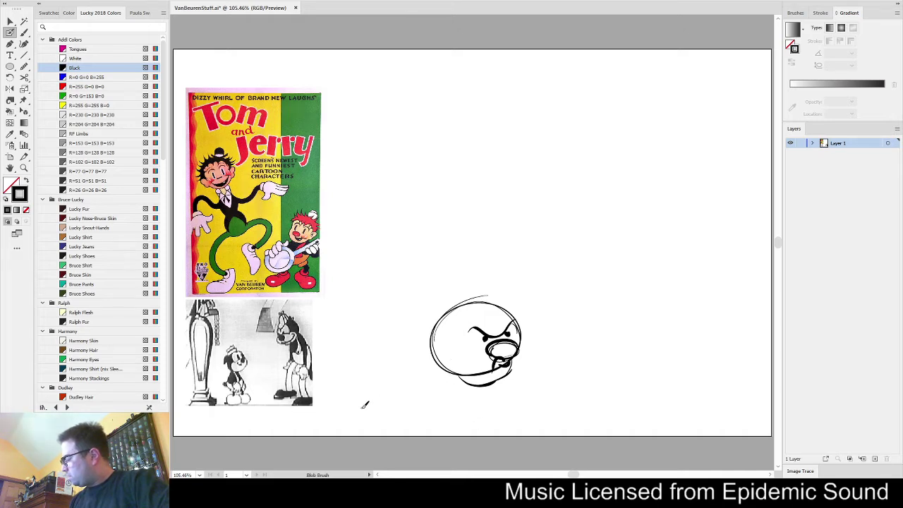
# Sketch the crouching character's curved back behind the head, plus the bent near arm and the start of its hand on the ground
pyautogui.moveTo(398, 393)
pyautogui.mouseDown()
pyautogui.moveTo(380, 362)
pyautogui.moveTo(427, 327)
pyautogui.mouseUp()
pyautogui.moveTo(372, 378)
pyautogui.mouseDown()
pyautogui.moveTo(377, 353)
pyautogui.moveTo(438, 322)
pyautogui.mouseUp()
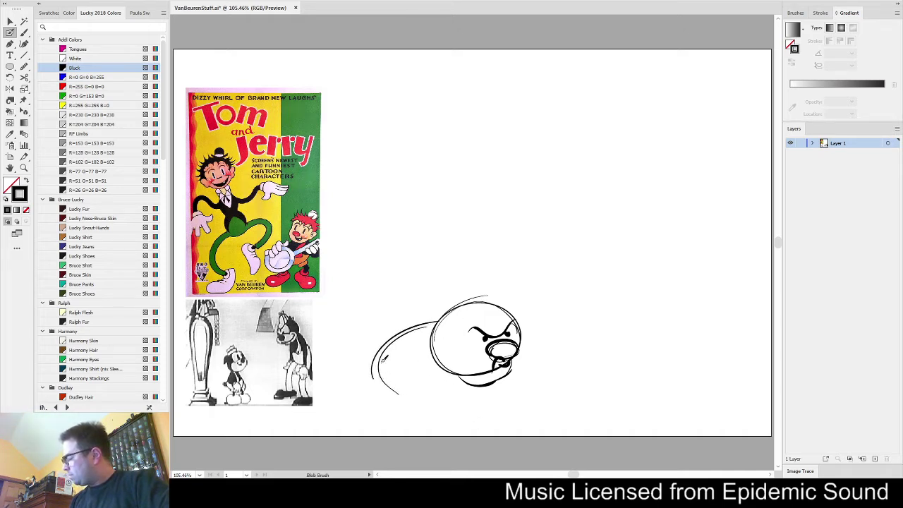
pyautogui.moveTo(384, 360)
pyautogui.mouseDown()
pyautogui.moveTo(457, 394)
pyautogui.moveTo(471, 383)
pyautogui.moveTo(406, 401)
pyautogui.moveTo(464, 404)
pyautogui.moveTo(454, 416)
pyautogui.mouseUp()
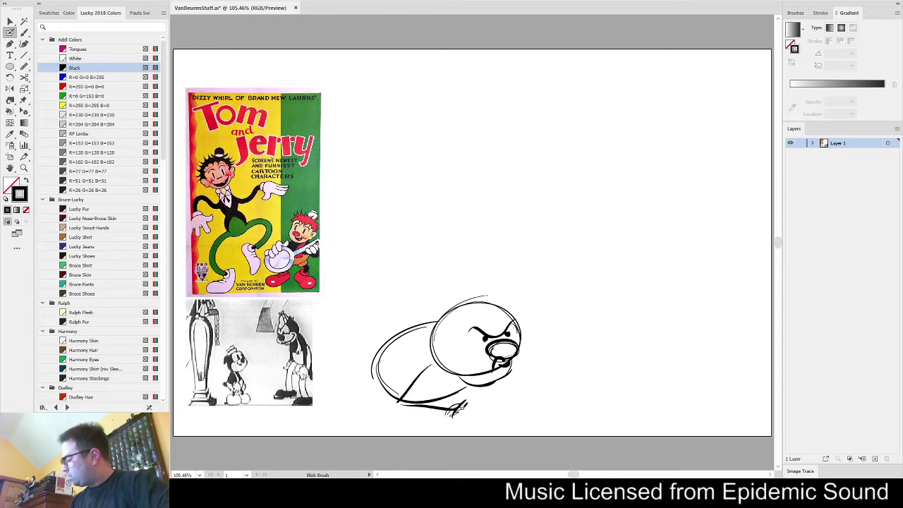
pyautogui.moveTo(470, 385); pyautogui.dragTo(485, 410)
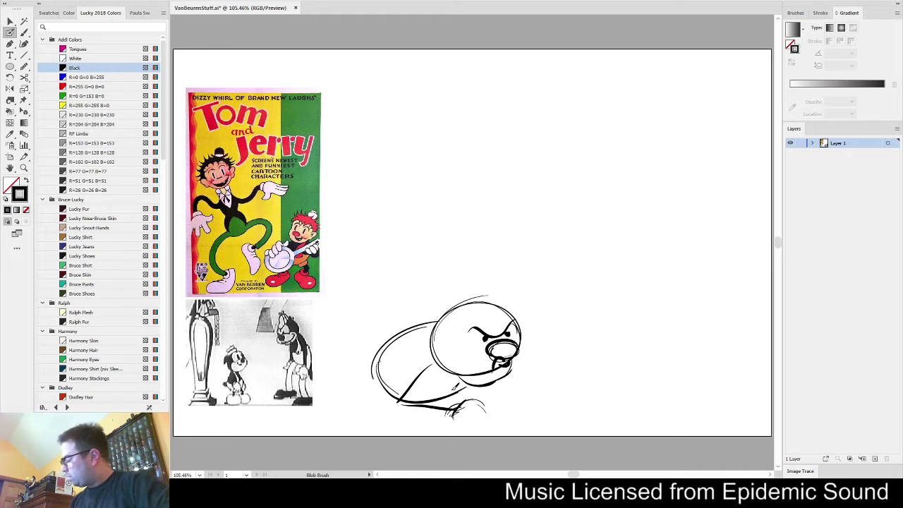
# Sketch the far arm in front of the chest, bent upward with a raised hand beside the face
pyautogui.moveTo(453, 388)
pyautogui.mouseDown()
pyautogui.moveTo(531, 395)
pyautogui.moveTo(540, 390)
pyautogui.moveTo(530, 360)
pyautogui.mouseUp()
pyautogui.hotkey('ctrl', 'z')
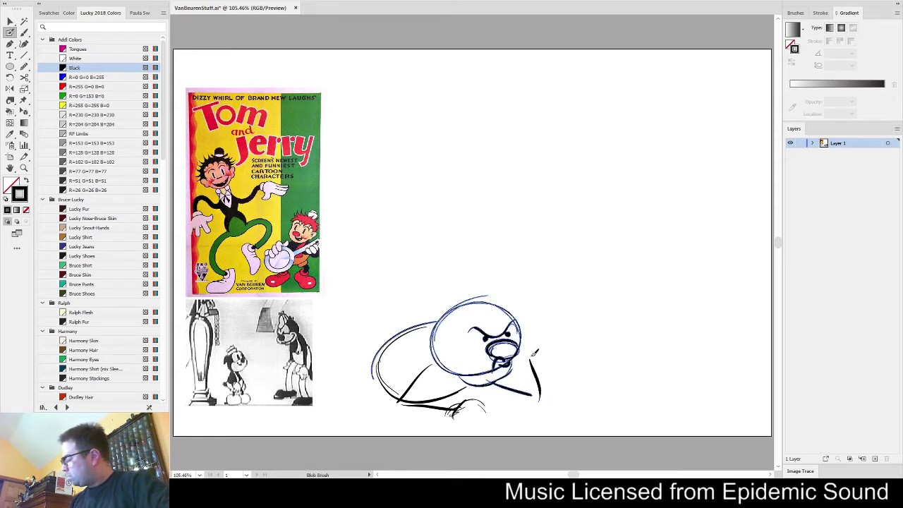
pyautogui.moveTo(526, 327)
pyautogui.mouseDown()
pyautogui.moveTo(544, 340)
pyautogui.moveTo(535, 360)
pyautogui.mouseUp()
pyautogui.moveTo(527, 366); pyautogui.dragTo(544, 357)
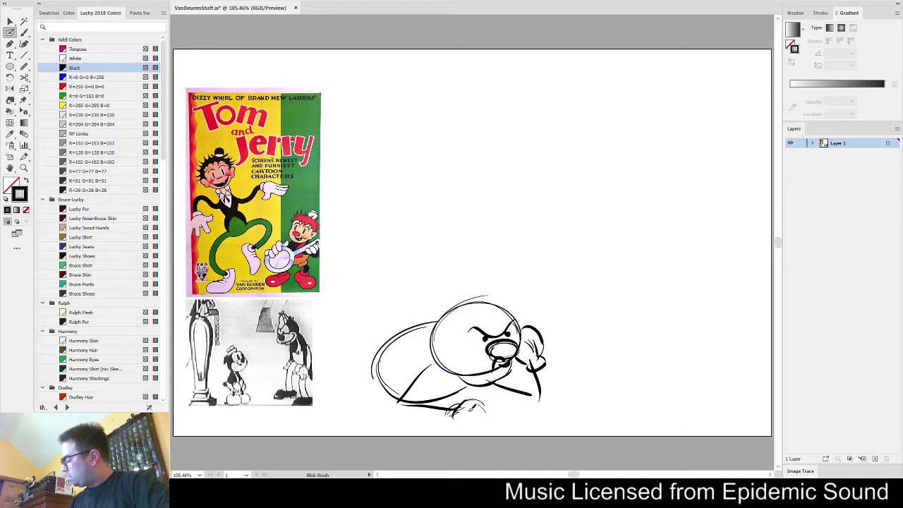
# Add fingers to the hand on the ground and reinforce the near arm and back with heavier lines
pyautogui.moveTo(469, 404)
pyautogui.mouseDown()
pyautogui.moveTo(488, 421)
pyautogui.moveTo(472, 420)
pyautogui.moveTo(482, 403)
pyautogui.moveTo(477, 392)
pyautogui.moveTo(500, 397)
pyautogui.moveTo(485, 407)
pyautogui.moveTo(502, 412)
pyautogui.moveTo(492, 416)
pyautogui.mouseUp()
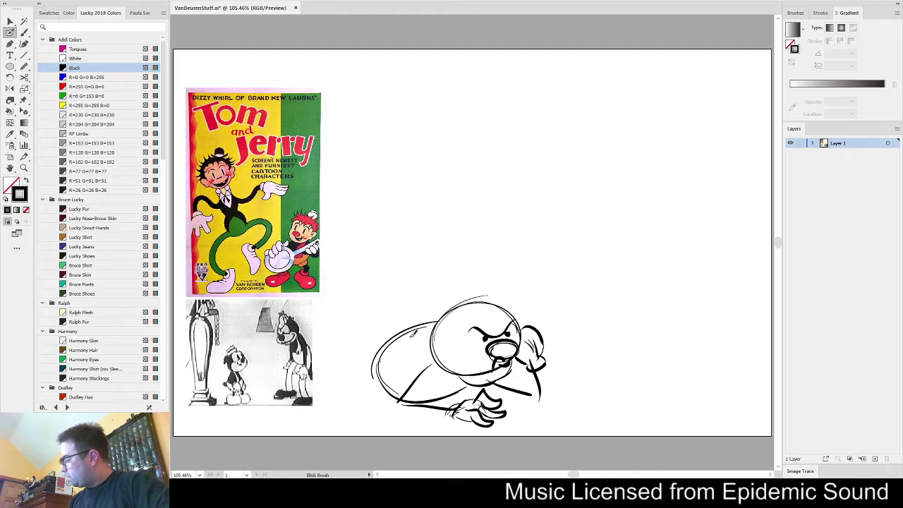
pyautogui.moveTo(401, 390)
pyautogui.mouseDown()
pyautogui.moveTo(423, 364)
pyautogui.moveTo(434, 366)
pyautogui.moveTo(402, 399)
pyautogui.moveTo(415, 397)
pyautogui.moveTo(410, 388)
pyautogui.moveTo(438, 403)
pyautogui.moveTo(403, 399)
pyautogui.moveTo(436, 402)
pyautogui.mouseUp()
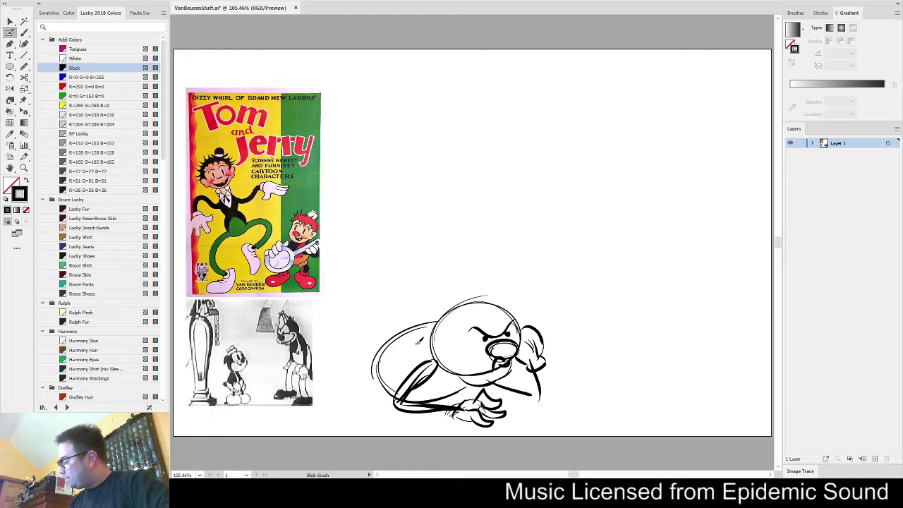
pyautogui.moveTo(392, 390); pyautogui.dragTo(421, 323)
pyautogui.moveTo(381, 371); pyautogui.dragTo(438, 323)
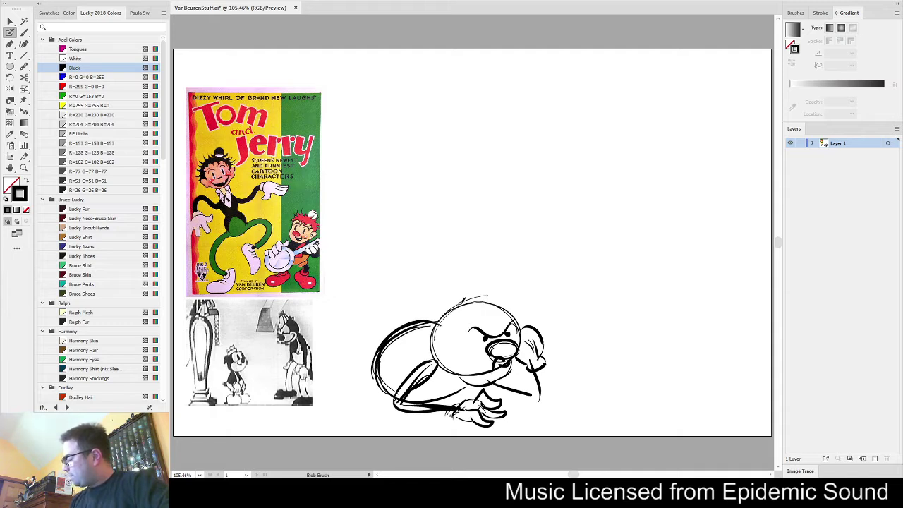
# Draw loose strands of fringe hair falling across the forehead above the scowling eyes
pyautogui.moveTo(441, 289)
pyautogui.mouseDown()
pyautogui.moveTo(495, 299)
pyautogui.moveTo(461, 350)
pyautogui.moveTo(468, 340)
pyautogui.mouseUp()
pyautogui.press('ctrl')
pyautogui.hotkey('ctrl', 'z')
pyautogui.hotkey('ctrl', 'z')
pyautogui.moveTo(497, 314); pyautogui.dragTo(487, 328)
pyautogui.moveTo(504, 313); pyautogui.dragTo(495, 325)
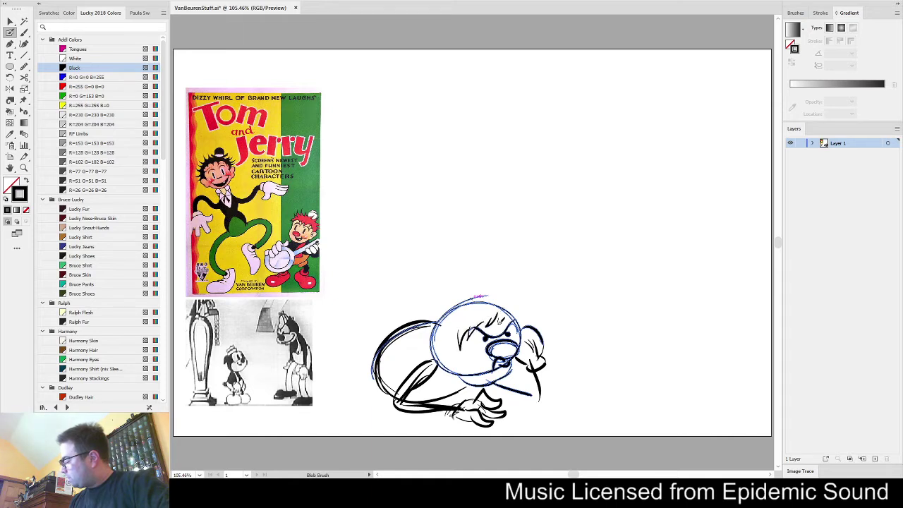
pyautogui.hotkey('ctrl', 'shift', 'a')
# Draw spiky hair tufts along the back and top of the head and strands down its side
pyautogui.moveTo(468, 291)
pyautogui.mouseDown()
pyautogui.moveTo(450, 289)
pyautogui.moveTo(431, 322)
pyautogui.mouseUp()
pyautogui.moveTo(442, 316); pyautogui.dragTo(439, 346)
pyautogui.hotkey('ctrl', 'z')
pyautogui.hotkey('ctrl', 'z')
pyautogui.hotkey('ctrl', 'z')
pyautogui.moveTo(449, 330); pyautogui.dragTo(451, 348)
pyautogui.moveTo(465, 290)
pyautogui.mouseDown()
pyautogui.moveTo(473, 280)
pyautogui.moveTo(515, 282)
pyautogui.moveTo(522, 299)
pyautogui.moveTo(511, 311)
pyautogui.mouseUp()
pyautogui.hotkey('ctrl', 'shift', 'a')
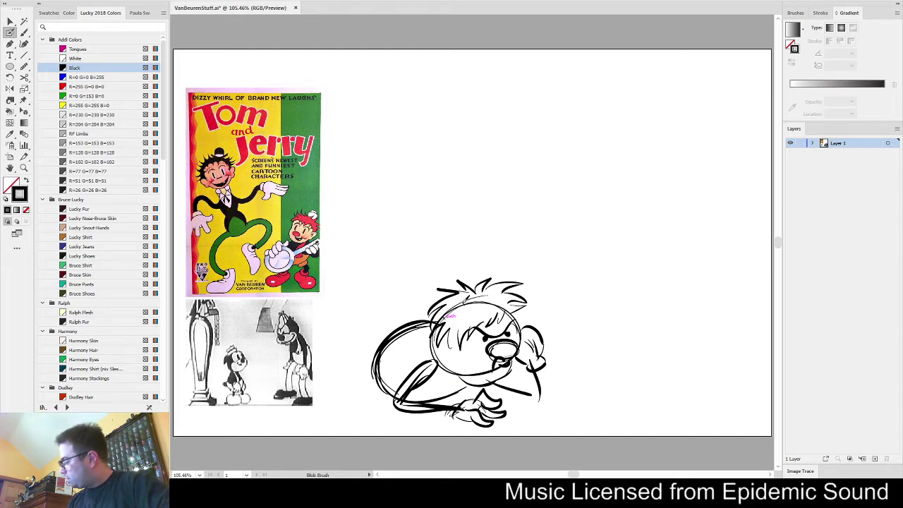
# Sketch a small hat sitting in the hair on top of the head
pyautogui.moveTo(464, 302)
pyautogui.mouseDown()
pyautogui.moveTo(484, 278)
pyautogui.moveTo(466, 277)
pyautogui.moveTo(495, 274)
pyautogui.moveTo(461, 285)
pyautogui.moveTo(458, 274)
pyautogui.moveTo(486, 277)
pyautogui.mouseUp()
pyautogui.hotkey('ctrl', 'z')
pyautogui.keyDown('ctrl'); pyautogui.click(468, 299); pyautogui.keyUp('ctrl')
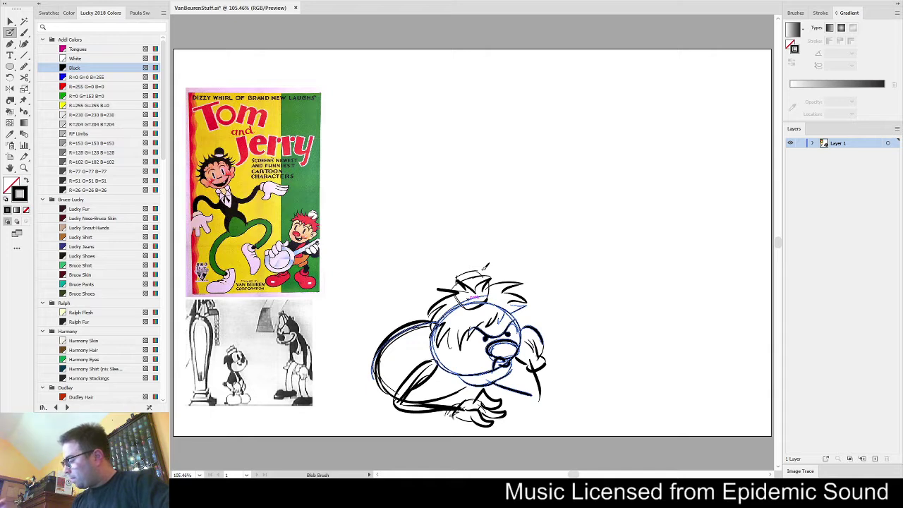
# Draw the rounded rump behind the back, with a leg stretched out backward and a small foot at its end
pyautogui.moveTo(387, 392)
pyautogui.mouseDown()
pyautogui.moveTo(349, 358)
pyautogui.moveTo(389, 314)
pyautogui.moveTo(401, 318)
pyautogui.moveTo(390, 311)
pyautogui.moveTo(429, 311)
pyautogui.mouseUp()
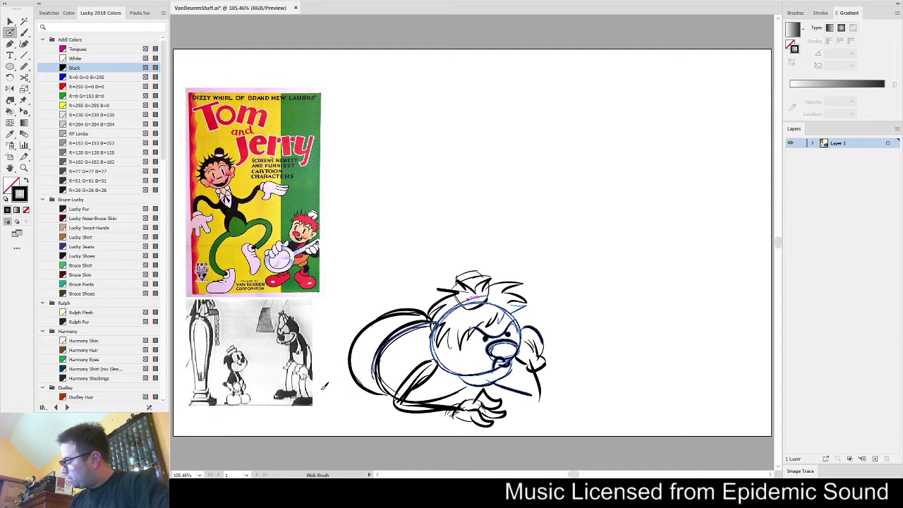
pyautogui.moveTo(323, 390); pyautogui.dragTo(370, 392)
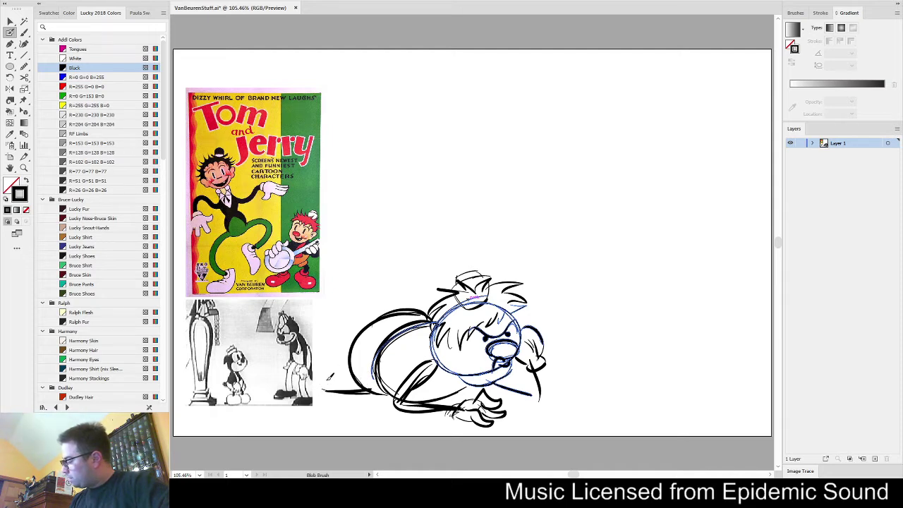
pyautogui.moveTo(329, 377)
pyautogui.mouseDown()
pyautogui.moveTo(319, 389)
pyautogui.moveTo(335, 377)
pyautogui.mouseUp()
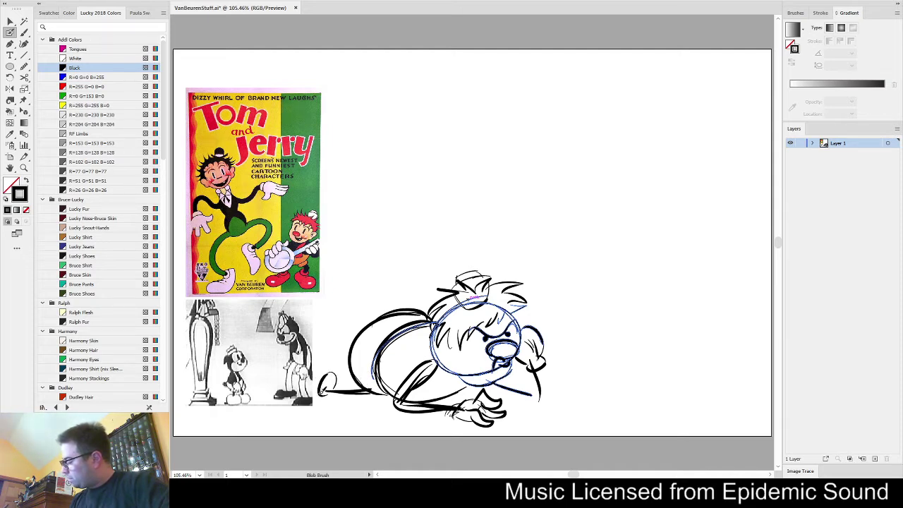
# Select the whole character sketch and move it to the right, clear of the reference images
pyautogui.press('v')
pyautogui.moveTo(585, 263); pyautogui.dragTo(303, 448)
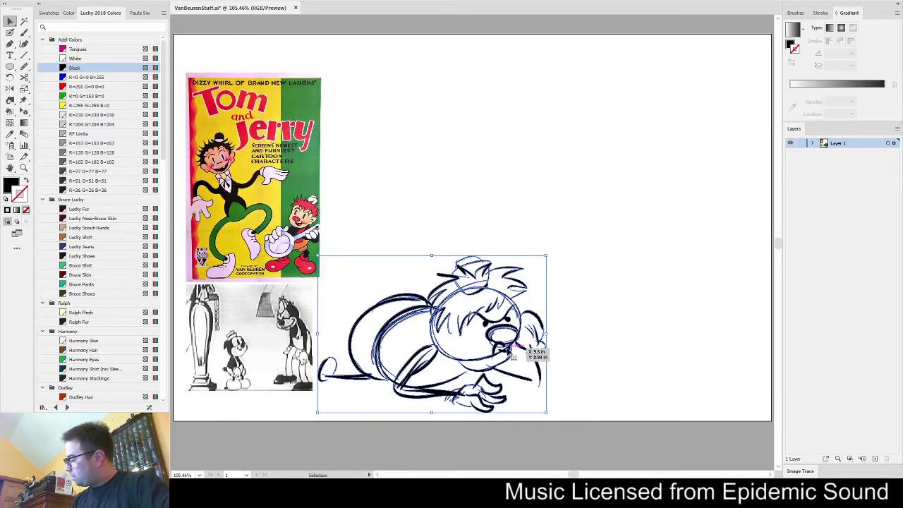
pyautogui.moveTo(509, 348)
pyautogui.mouseDown()
pyautogui.moveTo(608, 315)
pyautogui.moveTo(661, 344)
pyautogui.mouseUp()
pyautogui.click(681, 364)
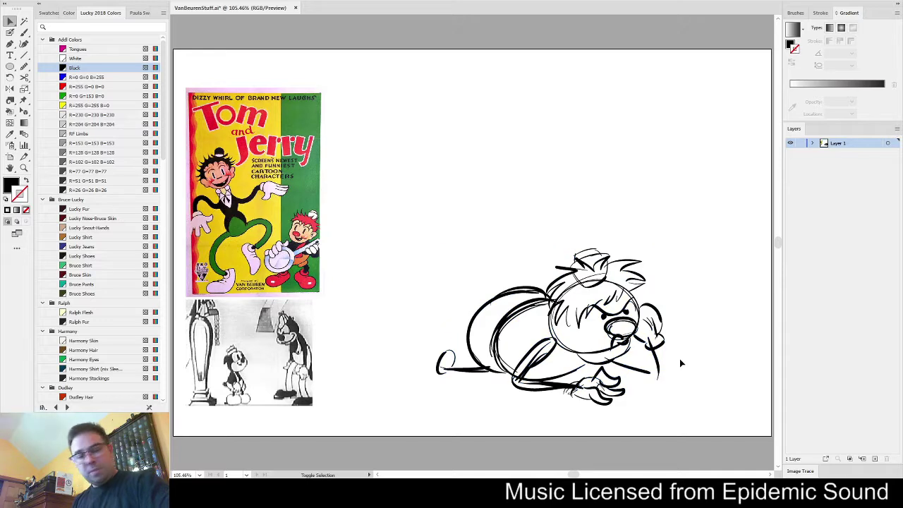
pyautogui.hotkey('shift', 'b')
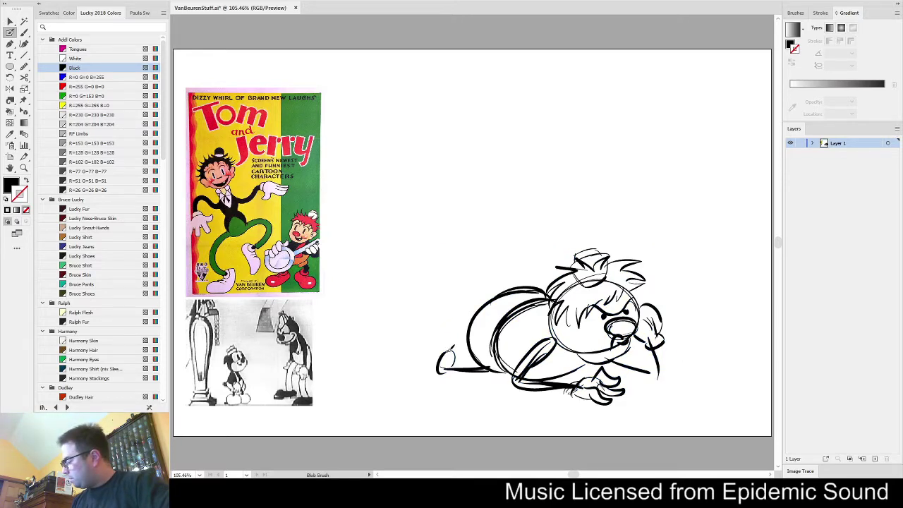
pyautogui.moveTo(448, 347)
pyautogui.mouseDown()
pyautogui.moveTo(399, 337)
pyautogui.moveTo(437, 372)
pyautogui.moveTo(499, 361)
pyautogui.mouseUp()
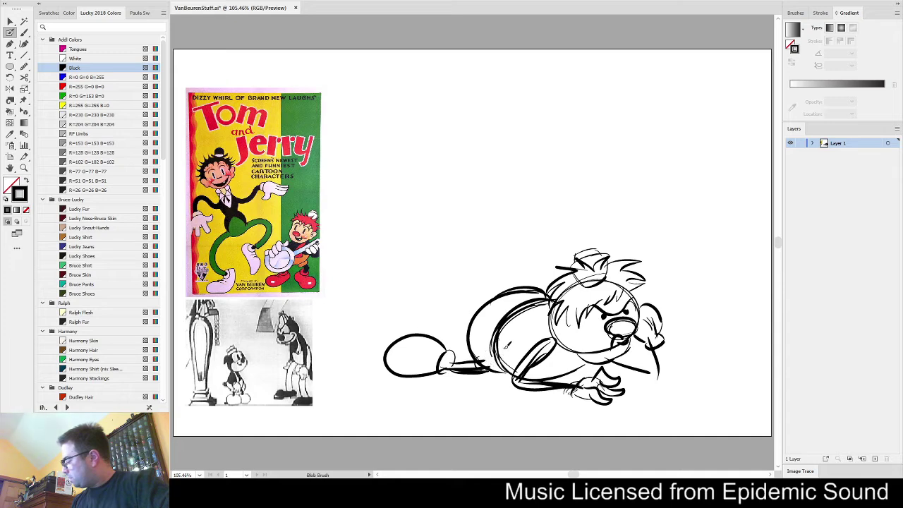
pyautogui.hotkey('ctrl', 'z')
pyautogui.hotkey('ctrl', 'z')
pyautogui.hotkey('ctrl', 'z')
pyautogui.hotkey('ctrl', 'z')
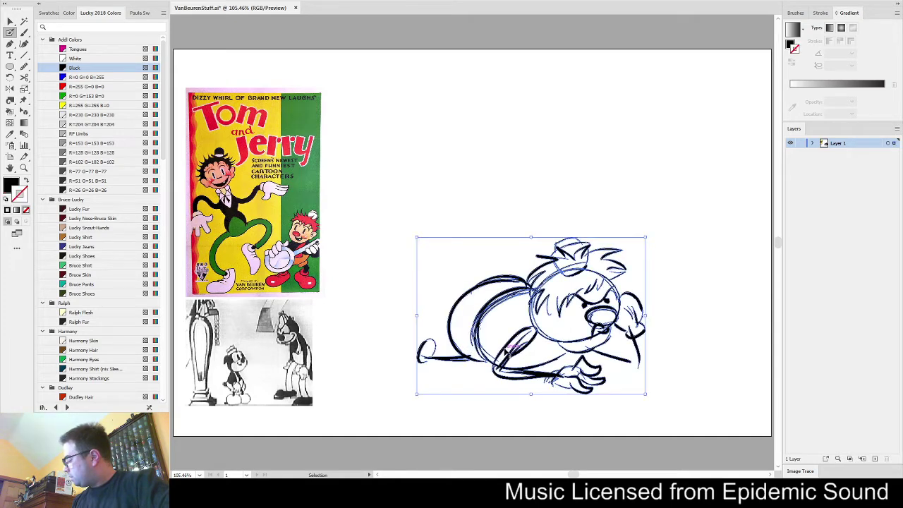
pyautogui.press('v')
pyautogui.moveTo(643, 354); pyautogui.dragTo(662, 355)
pyautogui.hotkey('shift', 'b')
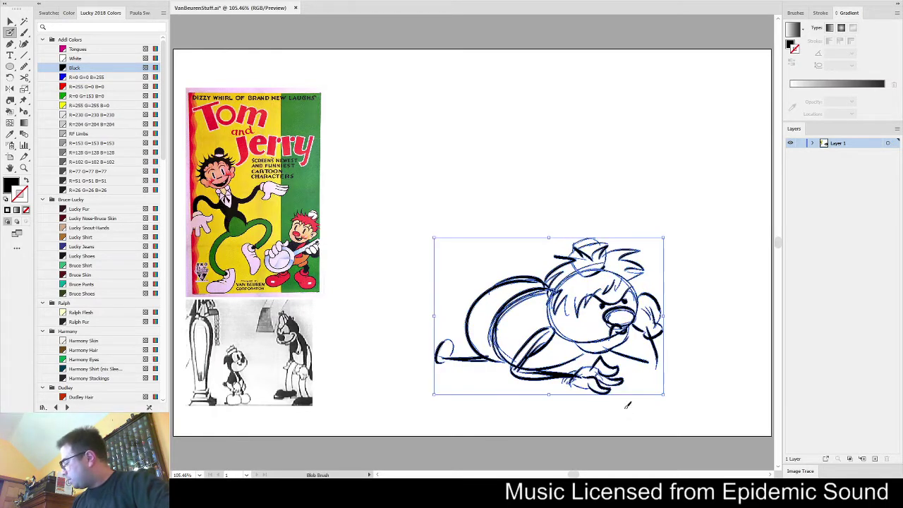
pyautogui.keyDown('ctrl'); pyautogui.click(625, 404); pyautogui.keyUp('ctrl')
pyautogui.hotkey('ctrl', 'z')
# Erase the outstretched leg and foot behind the character's rump, and deselect the sketch
pyautogui.hotkey('shift', 'b')
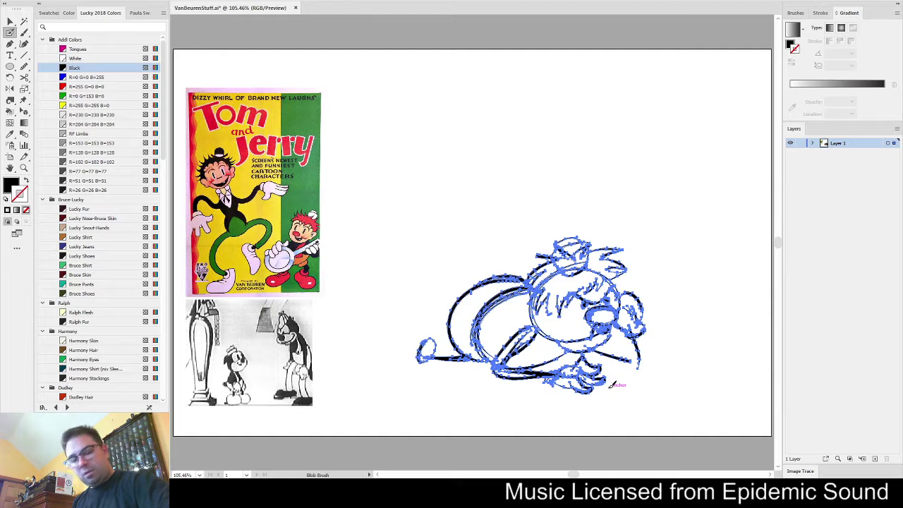
pyautogui.moveTo(420, 367)
pyautogui.mouseDown()
pyautogui.moveTo(434, 336)
pyautogui.moveTo(427, 369)
pyautogui.moveTo(430, 349)
pyautogui.moveTo(450, 366)
pyautogui.moveTo(440, 355)
pyautogui.moveTo(467, 358)
pyautogui.mouseUp()
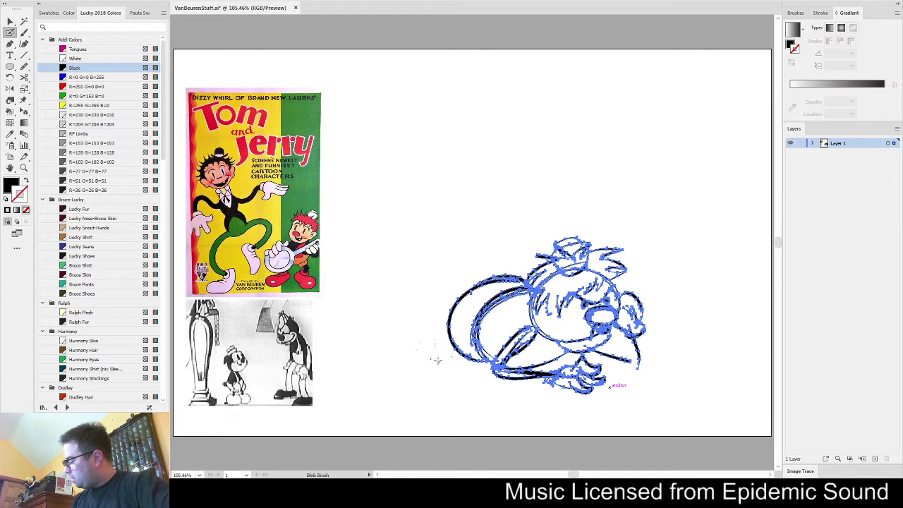
pyautogui.keyDown('ctrl'); pyautogui.click(493, 400); pyautogui.keyUp('ctrl')
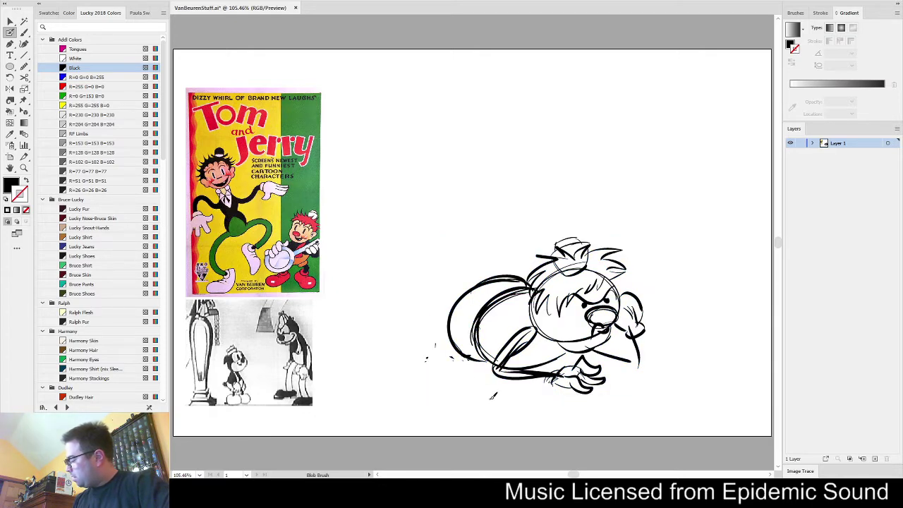
# Draw the folded legs behind the character's rump, with two rounded feet stretched out behind it
pyautogui.moveTo(453, 337)
pyautogui.mouseDown()
pyautogui.moveTo(437, 352)
pyautogui.moveTo(471, 361)
pyautogui.mouseUp()
pyautogui.hotkey('shift', 'x')
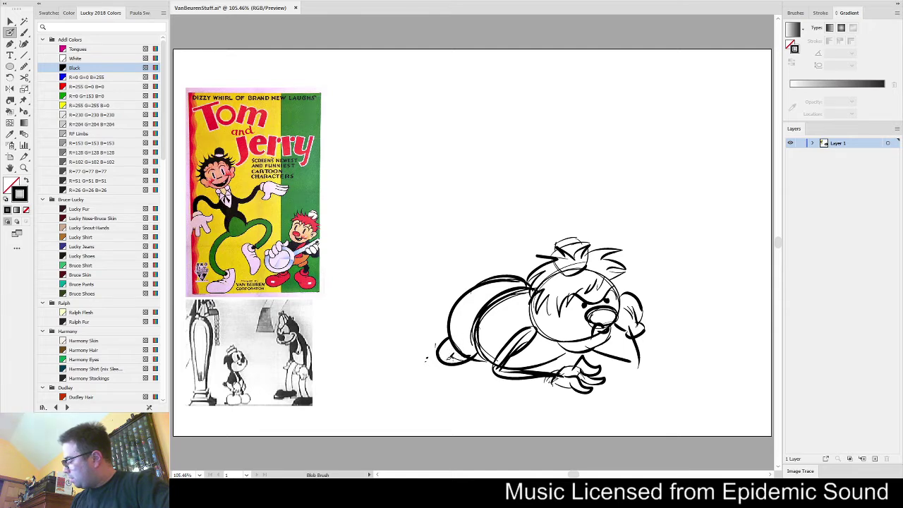
pyautogui.moveTo(426, 358); pyautogui.dragTo(456, 361)
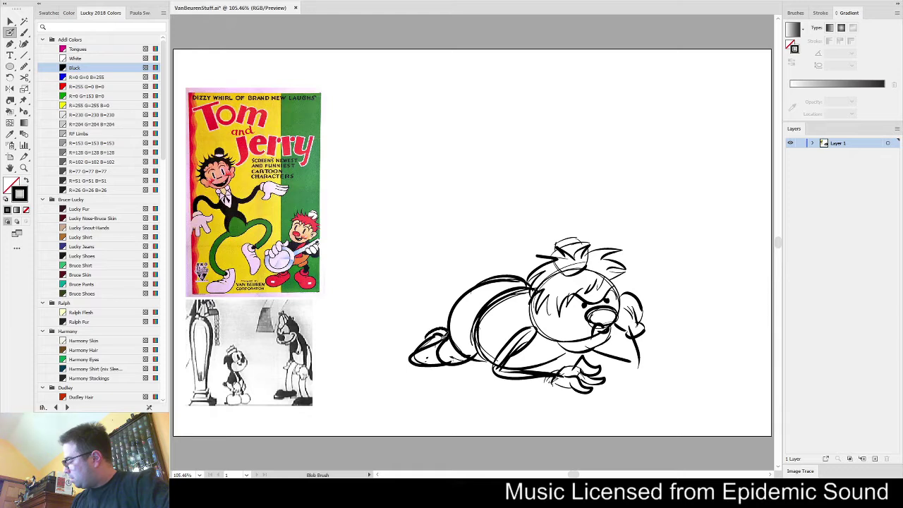
pyautogui.moveTo(449, 319)
pyautogui.mouseDown()
pyautogui.moveTo(415, 320)
pyautogui.moveTo(454, 318)
pyautogui.mouseUp()
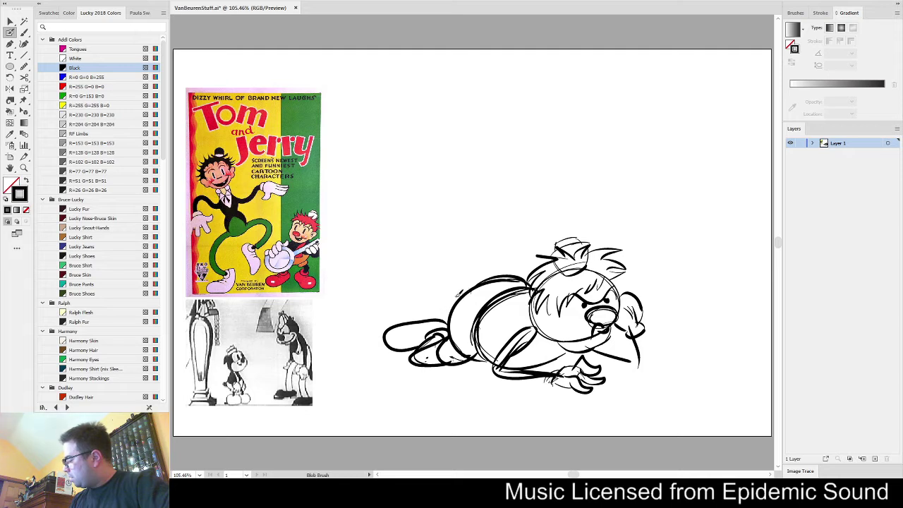
# Sketch a shoulder bump behind the head, an ear on the side of the face, and the bent arm supporting the chin
pyautogui.moveTo(502, 273)
pyautogui.mouseDown()
pyautogui.moveTo(538, 270)
pyautogui.moveTo(536, 281)
pyautogui.mouseUp()
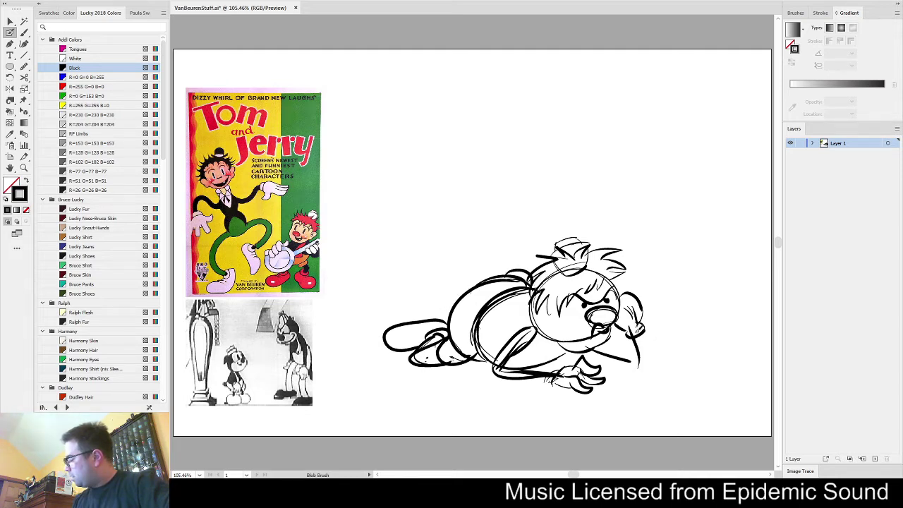
pyautogui.moveTo(470, 264)
pyautogui.mouseDown()
pyautogui.moveTo(526, 244)
pyautogui.moveTo(526, 258)
pyautogui.mouseUp()
pyautogui.hotkey('ctrl', 'z')
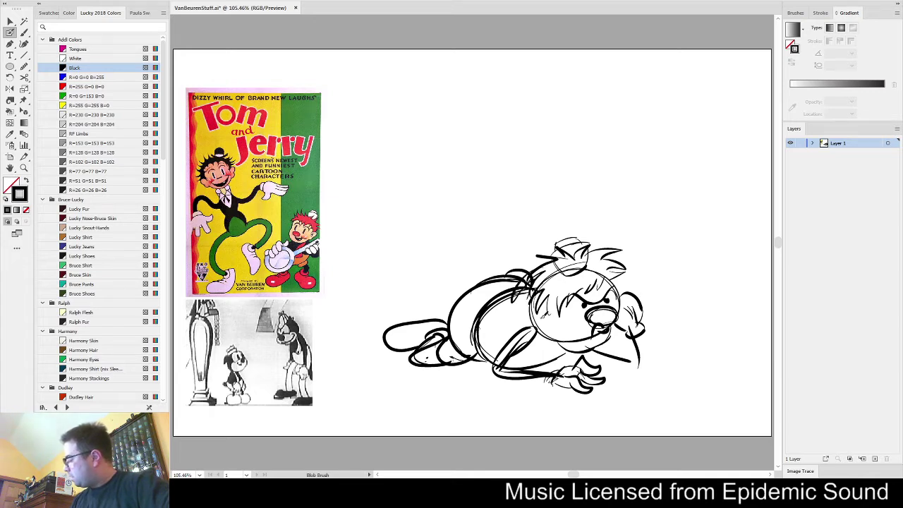
pyautogui.moveTo(539, 308)
pyautogui.mouseDown()
pyautogui.moveTo(544, 334)
pyautogui.moveTo(541, 326)
pyautogui.mouseUp()
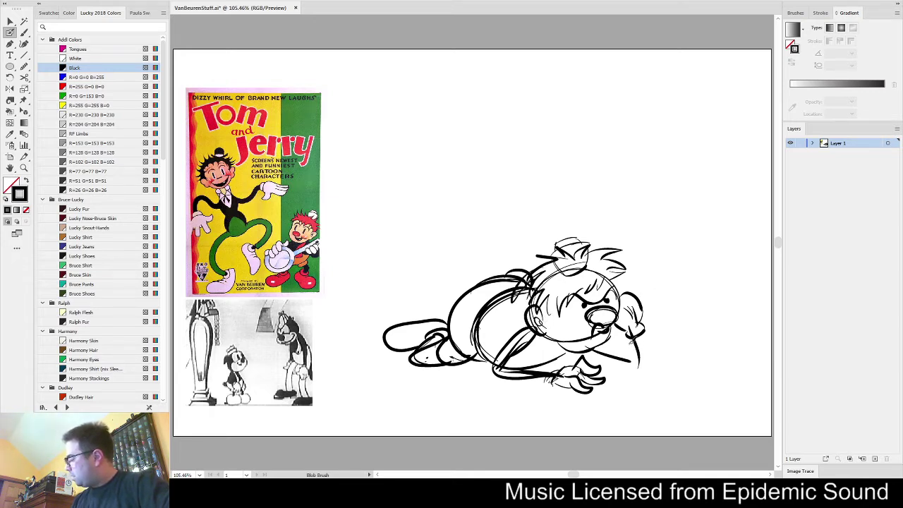
pyautogui.moveTo(631, 337); pyautogui.dragTo(641, 361)
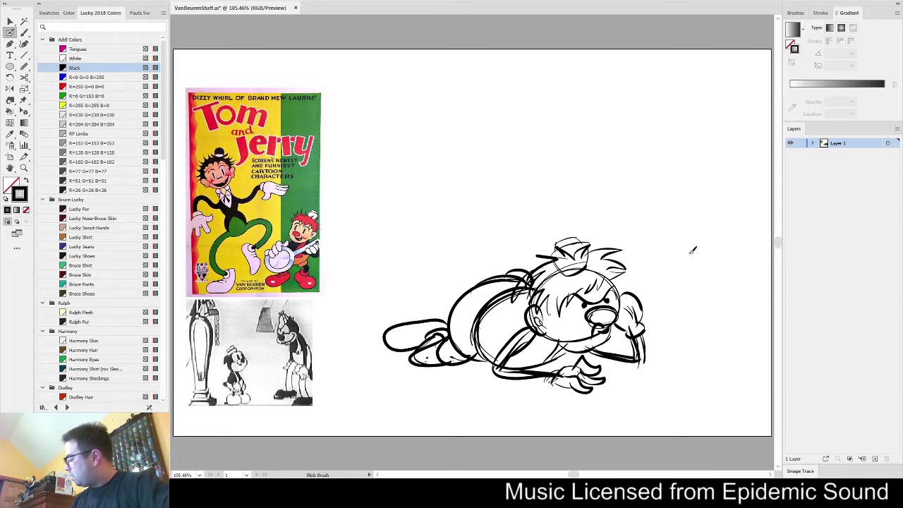
# Select the whole reclining character, shift it slightly down and to the left, deselect it, and save the document
pyautogui.press('v')
pyautogui.moveTo(696, 223)
pyautogui.mouseDown()
pyautogui.moveTo(633, 268)
pyautogui.moveTo(335, 430)
pyautogui.mouseUp()
pyautogui.press('a')
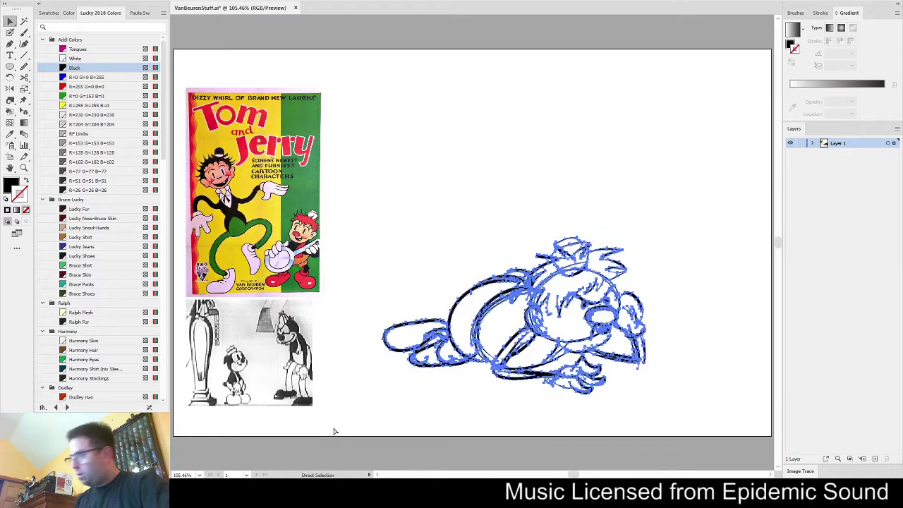
pyautogui.press('v')
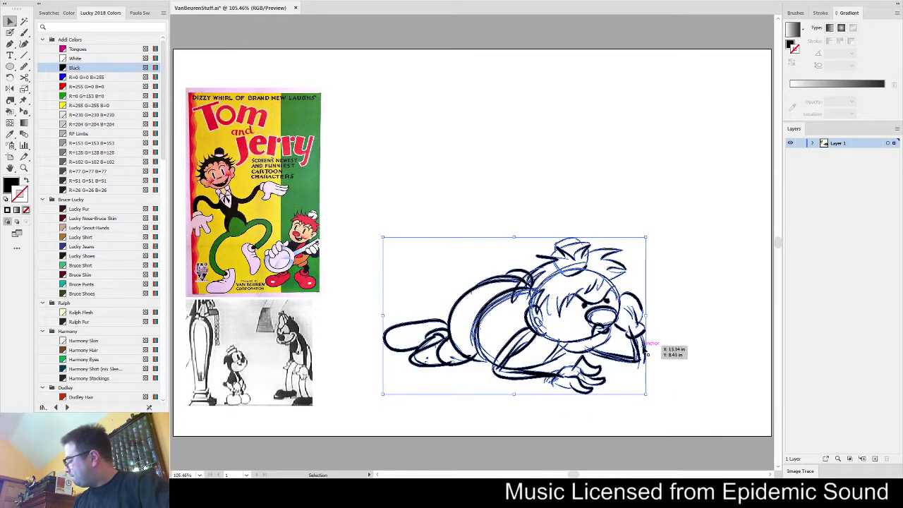
pyautogui.moveTo(642, 339); pyautogui.dragTo(621, 360)
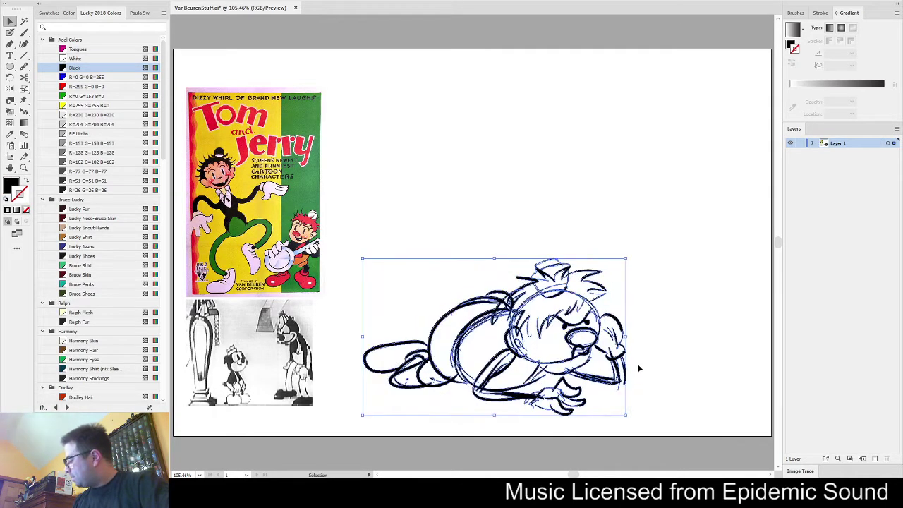
pyautogui.click(581, 422)
pyautogui.hotkey('ctrl', 's')
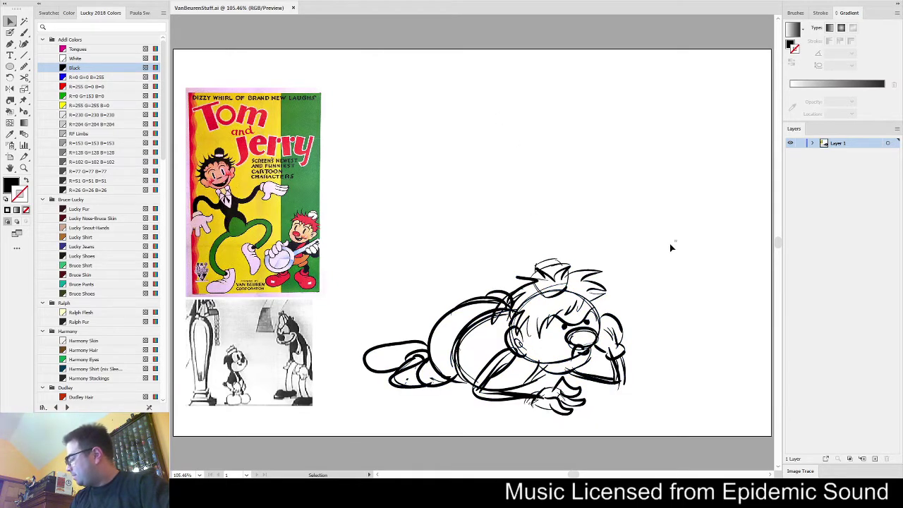
# Move the reclining character off the artboard into the empty area below it, and deselect it
pyautogui.scroll(-2, 670, 243)
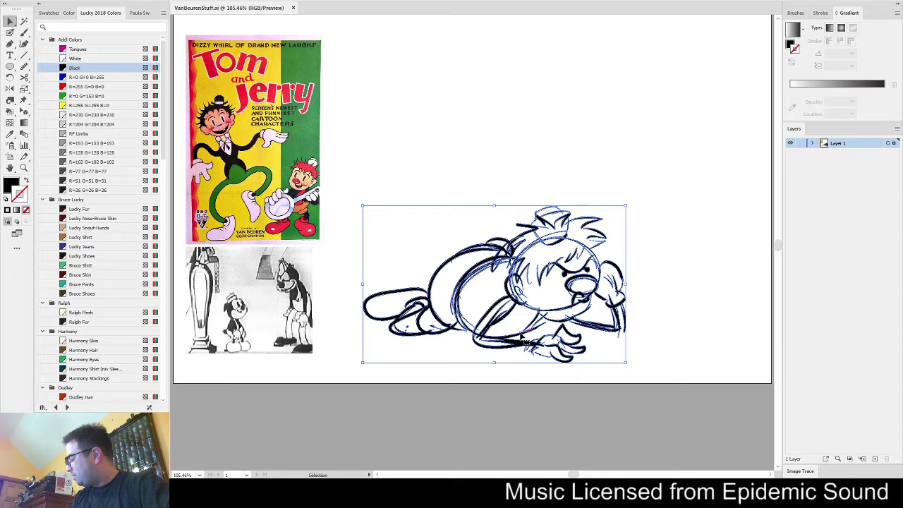
pyautogui.moveTo(521, 337)
pyautogui.mouseDown()
pyautogui.moveTo(409, 457)
pyautogui.moveTo(392, 434)
pyautogui.mouseUp()
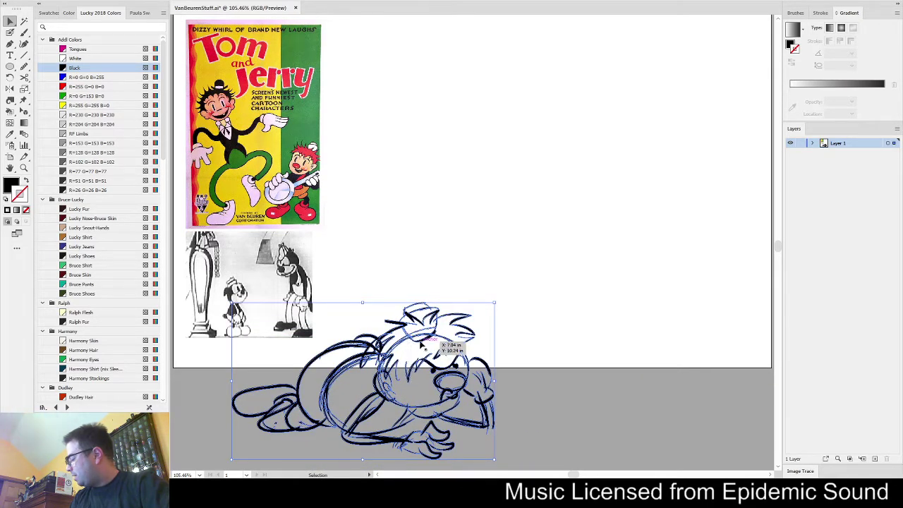
pyautogui.moveTo(421, 338)
pyautogui.mouseDown()
pyautogui.moveTo(368, 417)
pyautogui.moveTo(374, 413)
pyautogui.mouseUp()
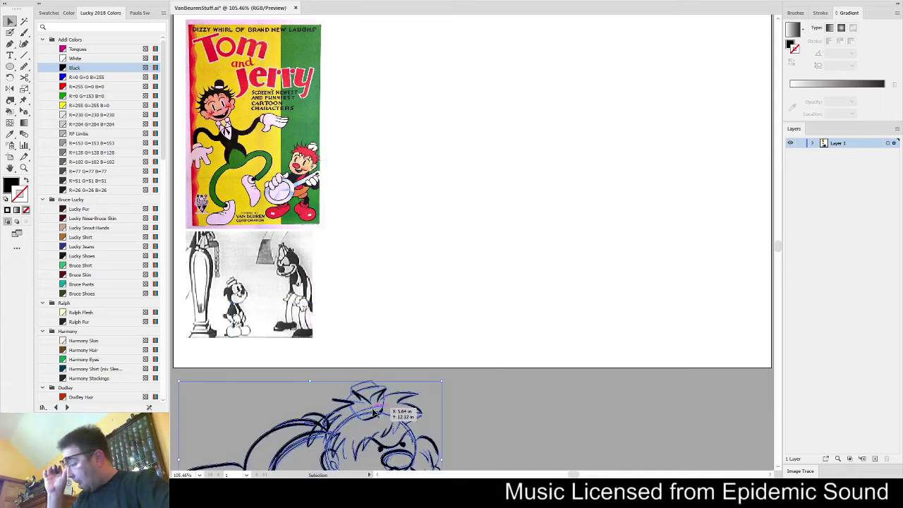
pyautogui.click(540, 334)
pyautogui.scroll(2, 536, 327)
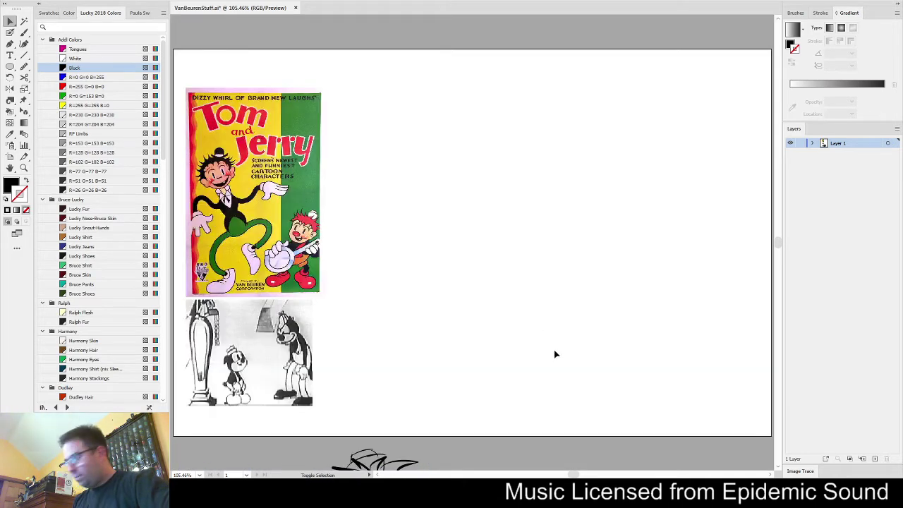
# Rough in a second, standing character with the Blob Brush: a hip circle and a long torso narrowing at the waist
pyautogui.hotkey('shift', 'b')
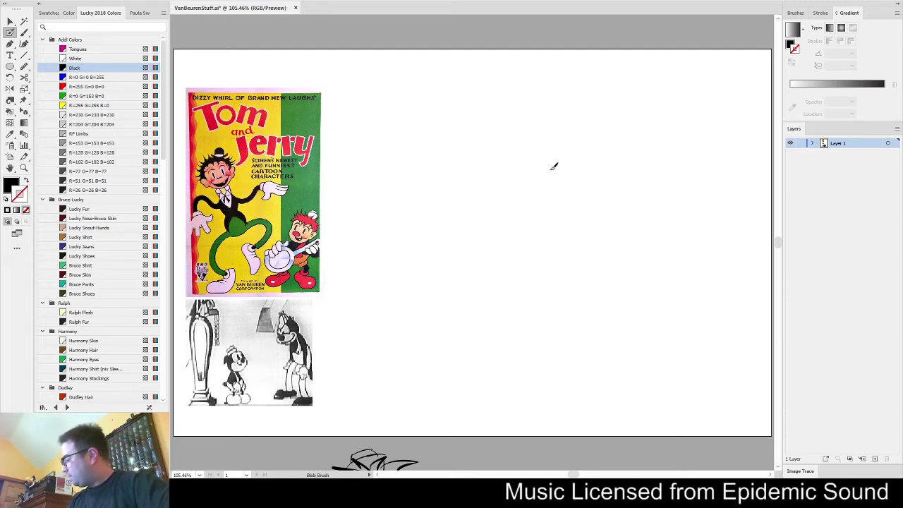
pyautogui.moveTo(574, 248)
pyautogui.mouseDown()
pyautogui.moveTo(568, 228)
pyautogui.moveTo(564, 256)
pyautogui.moveTo(597, 263)
pyautogui.moveTo(570, 244)
pyautogui.moveTo(551, 251)
pyautogui.moveTo(576, 201)
pyautogui.mouseUp()
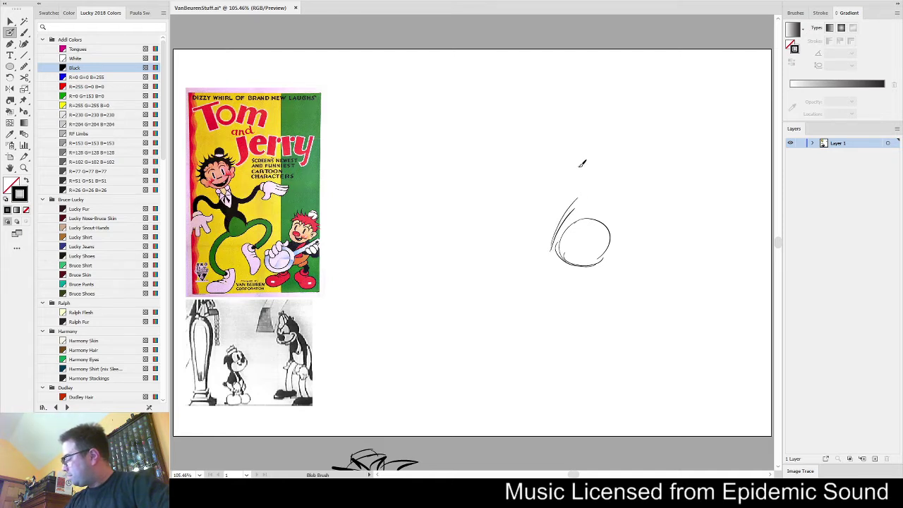
pyautogui.moveTo(582, 162)
pyautogui.mouseDown()
pyautogui.moveTo(579, 205)
pyautogui.moveTo(562, 135)
pyautogui.moveTo(602, 122)
pyautogui.moveTo(624, 125)
pyautogui.mouseUp()
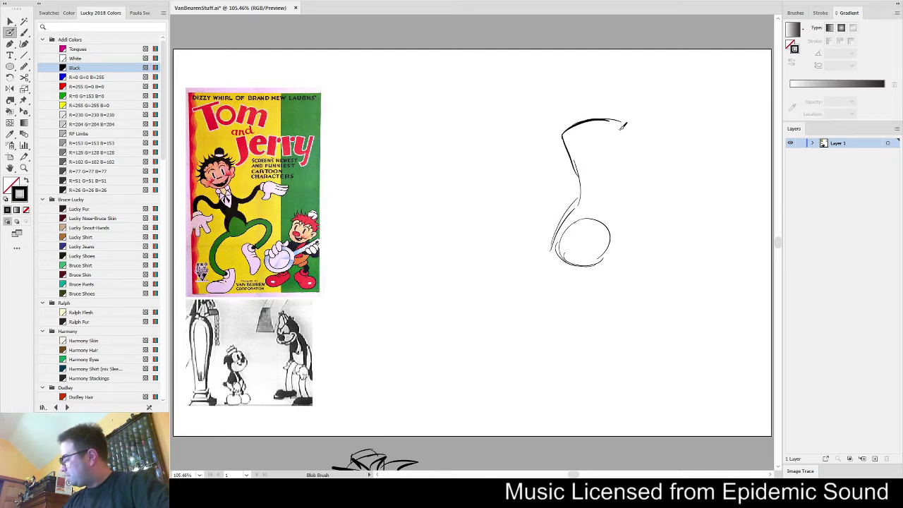
pyautogui.moveTo(564, 134); pyautogui.dragTo(568, 213)
pyautogui.moveTo(623, 121); pyautogui.dragTo(606, 190)
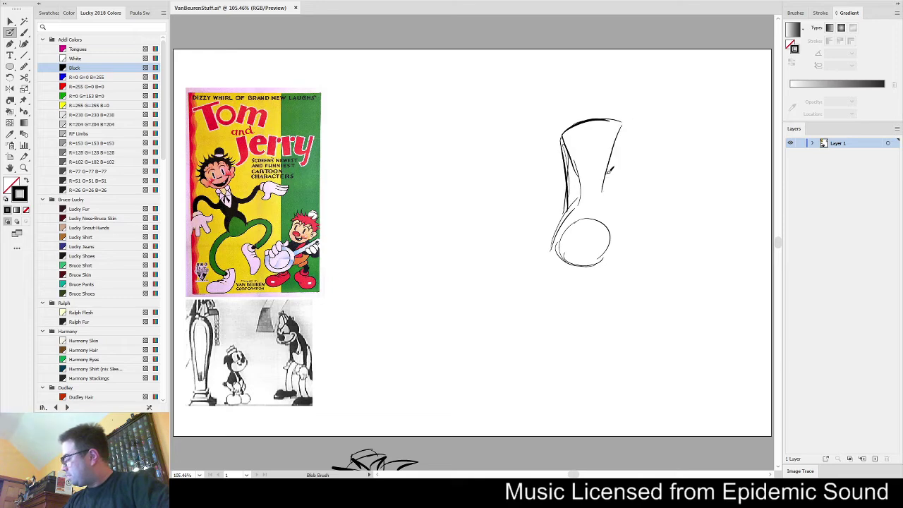
pyautogui.moveTo(608, 148); pyautogui.dragTo(614, 219)
# Examine the tall character's pose and outfit on the Tom and Jerry poster up close
pyautogui.moveTo(202, 253)
pyautogui.mouseDown()
pyautogui.moveTo(304, 203)
pyautogui.moveTo(206, 139)
pyautogui.mouseUp()
pyautogui.keyDown('ctrl'); pyautogui.click(214, 182); pyautogui.keyUp('ctrl')
pyautogui.keyDown('ctrl'); pyautogui.click(215, 182); pyautogui.keyUp('ctrl')
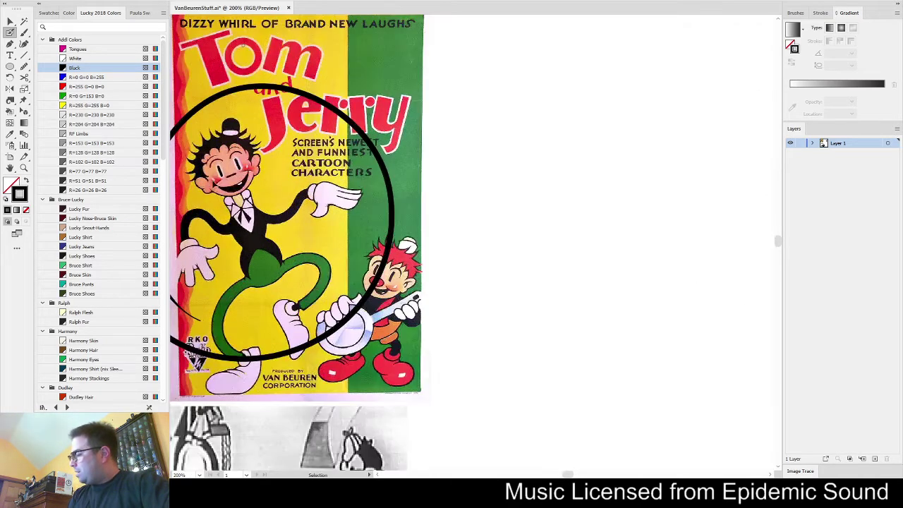
pyautogui.moveTo(214, 182); pyautogui.dragTo(294, 179)
pyautogui.hotkey('ctrl', 'z')
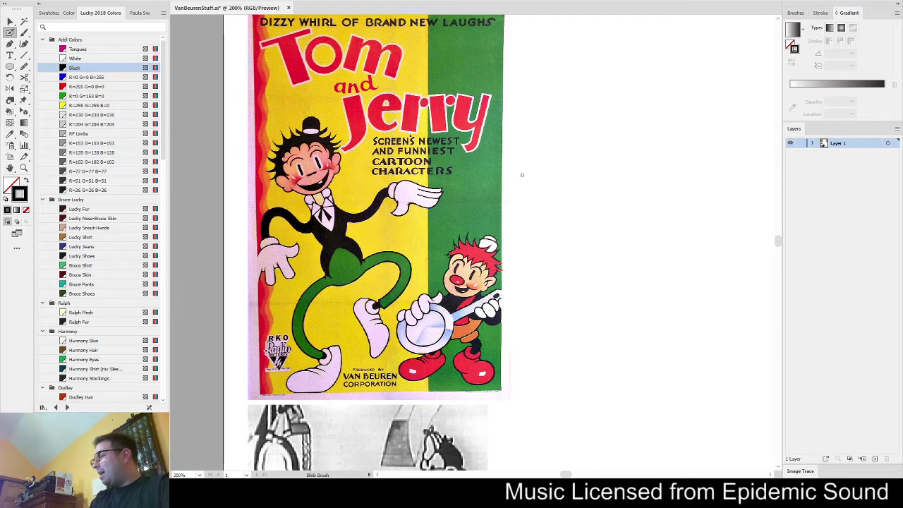
pyautogui.scroll(-1, 546, 184)
pyautogui.moveTo(540, 254); pyautogui.dragTo(306, 195)
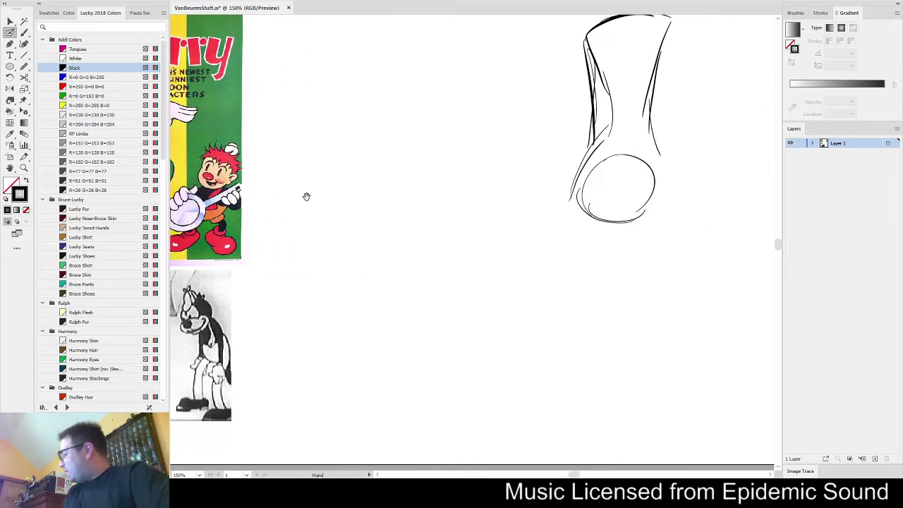
pyautogui.moveTo(438, 211); pyautogui.dragTo(429, 224)
pyautogui.scroll(-2, 428, 224)
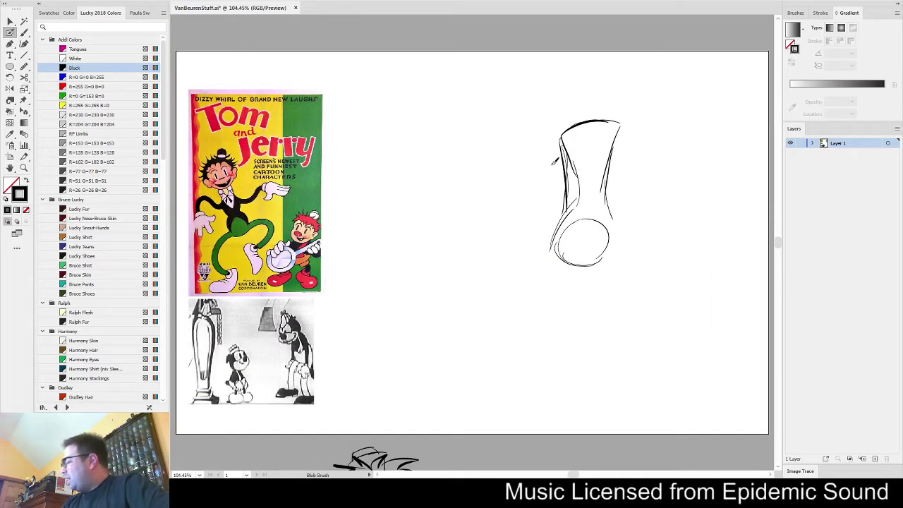
# Draw the standing character's jacket with rounded shoulders, a collar, a V-shaped shirt front and flared tails over the hips
pyautogui.moveTo(571, 184)
pyautogui.mouseDown()
pyautogui.moveTo(564, 138)
pyautogui.moveTo(610, 125)
pyautogui.moveTo(598, 187)
pyautogui.moveTo(613, 147)
pyautogui.mouseUp()
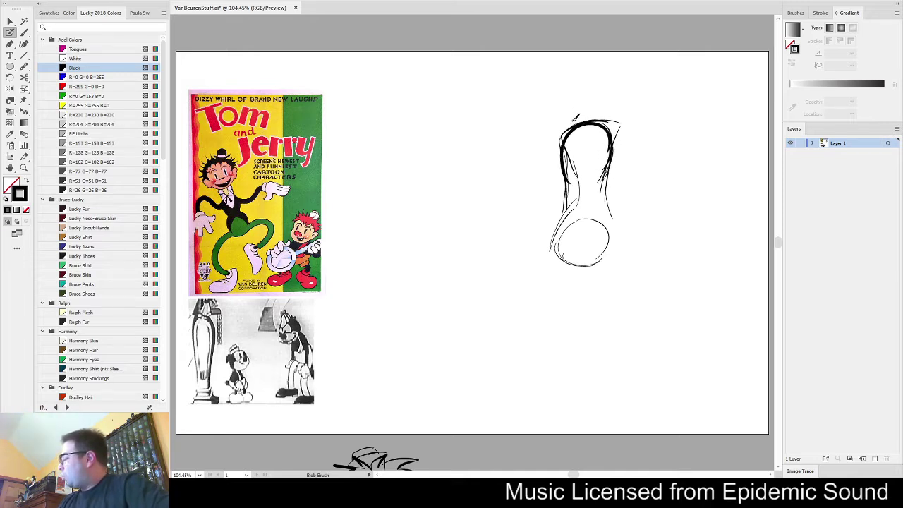
pyautogui.moveTo(577, 111)
pyautogui.mouseDown()
pyautogui.moveTo(606, 112)
pyautogui.moveTo(597, 132)
pyautogui.mouseUp()
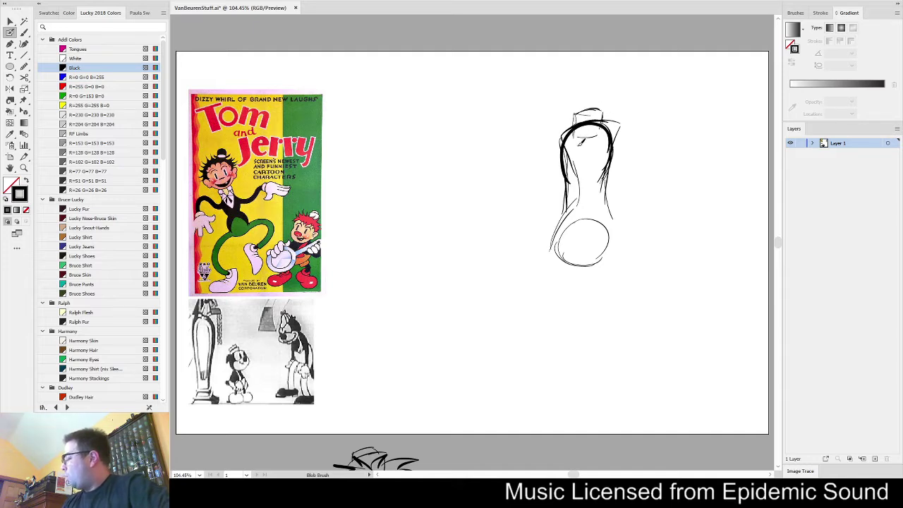
pyautogui.moveTo(567, 143)
pyautogui.mouseDown()
pyautogui.moveTo(596, 171)
pyautogui.moveTo(610, 138)
pyautogui.moveTo(573, 134)
pyautogui.moveTo(590, 161)
pyautogui.moveTo(573, 134)
pyautogui.moveTo(593, 154)
pyautogui.moveTo(601, 121)
pyautogui.mouseUp()
pyautogui.hotkey('ctrl', 'z')
pyautogui.hotkey('ctrl', 'z')
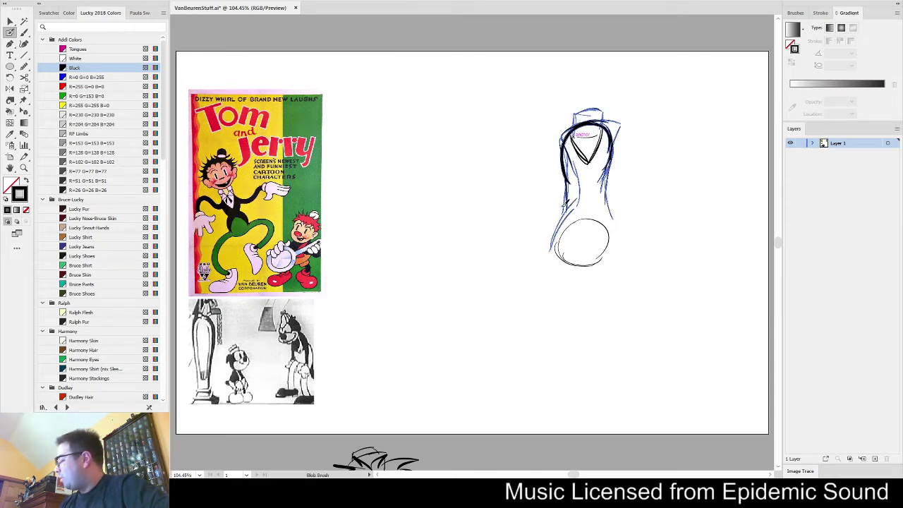
pyautogui.moveTo(565, 206)
pyautogui.mouseDown()
pyautogui.moveTo(547, 262)
pyautogui.moveTo(590, 221)
pyautogui.moveTo(619, 263)
pyautogui.moveTo(609, 204)
pyautogui.moveTo(621, 249)
pyautogui.mouseUp()
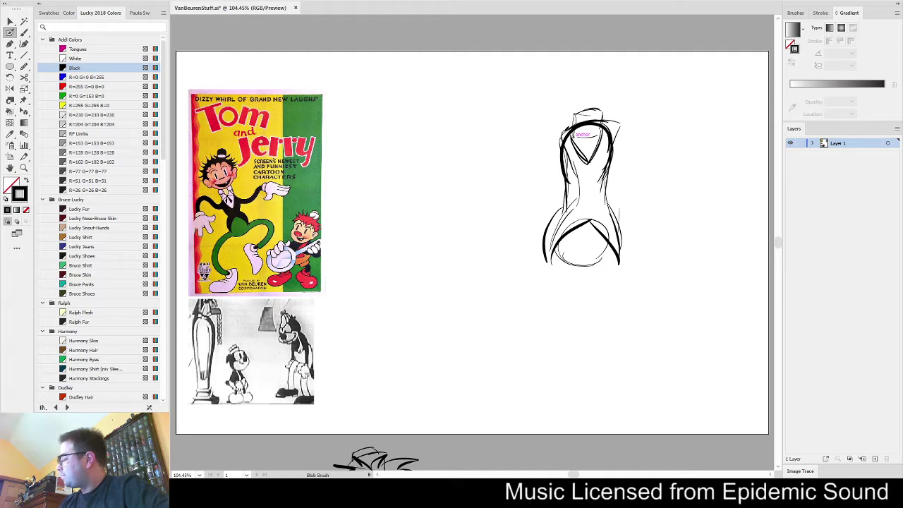
# Draw one bent arm with its hand on the hip and the other arm raised outward with an open palm
pyautogui.moveTo(562, 138)
pyautogui.mouseDown()
pyautogui.moveTo(518, 168)
pyautogui.moveTo(550, 207)
pyautogui.moveTo(535, 206)
pyautogui.moveTo(547, 214)
pyautogui.moveTo(538, 230)
pyautogui.moveTo(546, 239)
pyautogui.moveTo(528, 236)
pyautogui.moveTo(564, 199)
pyautogui.mouseUp()
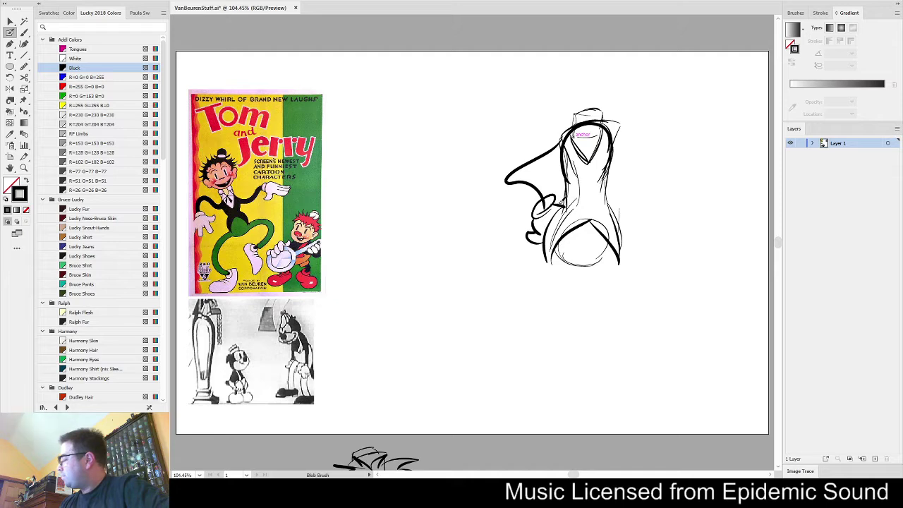
pyautogui.moveTo(610, 140)
pyautogui.mouseDown()
pyautogui.moveTo(692, 115)
pyautogui.moveTo(684, 129)
pyautogui.moveTo(701, 107)
pyautogui.moveTo(674, 118)
pyautogui.moveTo(684, 103)
pyautogui.moveTo(685, 112)
pyautogui.moveTo(713, 112)
pyautogui.moveTo(693, 127)
pyautogui.moveTo(725, 112)
pyautogui.mouseUp()
pyautogui.keyDown('ctrl'); pyautogui.click(695, 123); pyautogui.keyUp('ctrl')
# Draw a round head above the collar with a wide open grin, narrow eyes, a slanted brow line and a hairline
pyautogui.moveTo(607, 110)
pyautogui.mouseDown()
pyautogui.moveTo(598, 154)
pyautogui.moveTo(574, 123)
pyautogui.moveTo(581, 157)
pyautogui.moveTo(554, 148)
pyautogui.moveTo(540, 99)
pyautogui.moveTo(598, 90)
pyautogui.moveTo(579, 147)
pyautogui.moveTo(540, 105)
pyautogui.moveTo(597, 83)
pyautogui.moveTo(615, 134)
pyautogui.moveTo(571, 151)
pyautogui.mouseUp()
pyautogui.hotkey('ctrl', 'z')
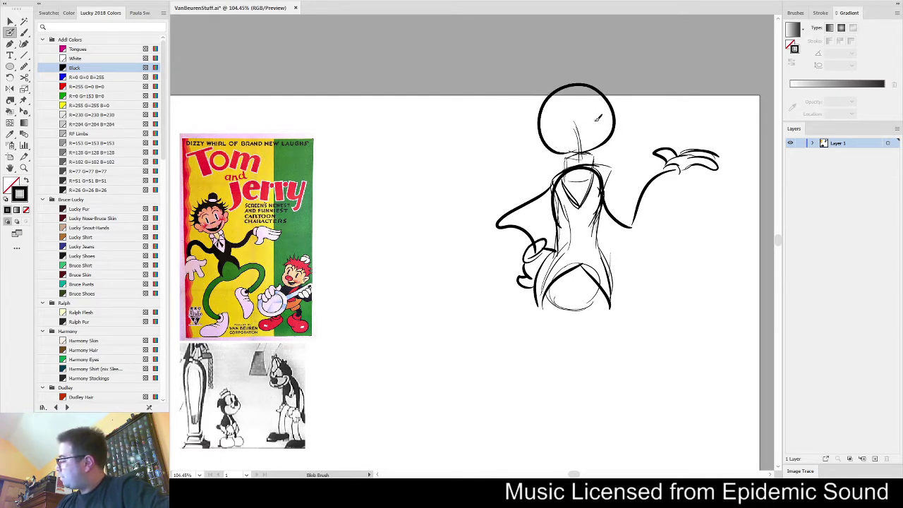
pyautogui.moveTo(597, 120)
pyautogui.mouseDown()
pyautogui.moveTo(615, 110)
pyautogui.moveTo(603, 124)
pyautogui.moveTo(590, 110)
pyautogui.moveTo(603, 136)
pyautogui.moveTo(588, 133)
pyautogui.moveTo(583, 148)
pyautogui.mouseUp()
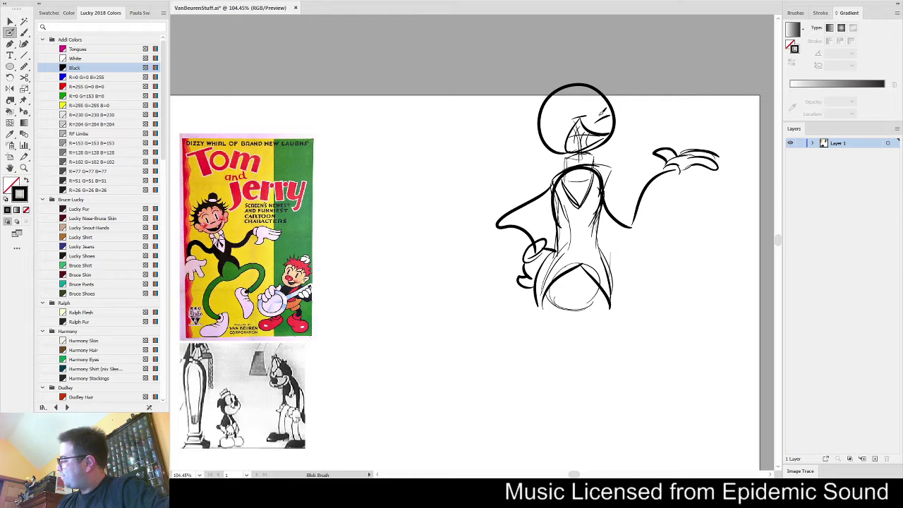
pyautogui.moveTo(584, 98)
pyautogui.mouseDown()
pyautogui.moveTo(590, 110)
pyautogui.moveTo(601, 106)
pyautogui.mouseUp()
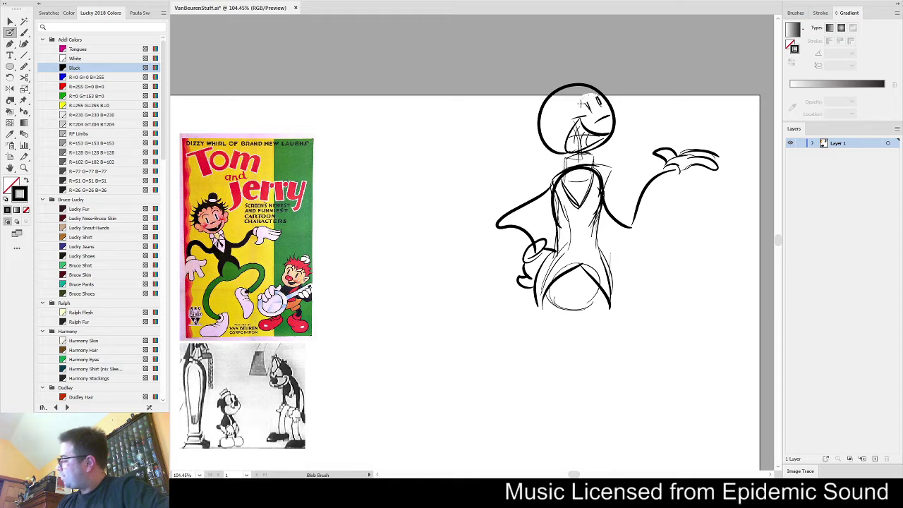
pyautogui.moveTo(574, 107); pyautogui.dragTo(604, 95)
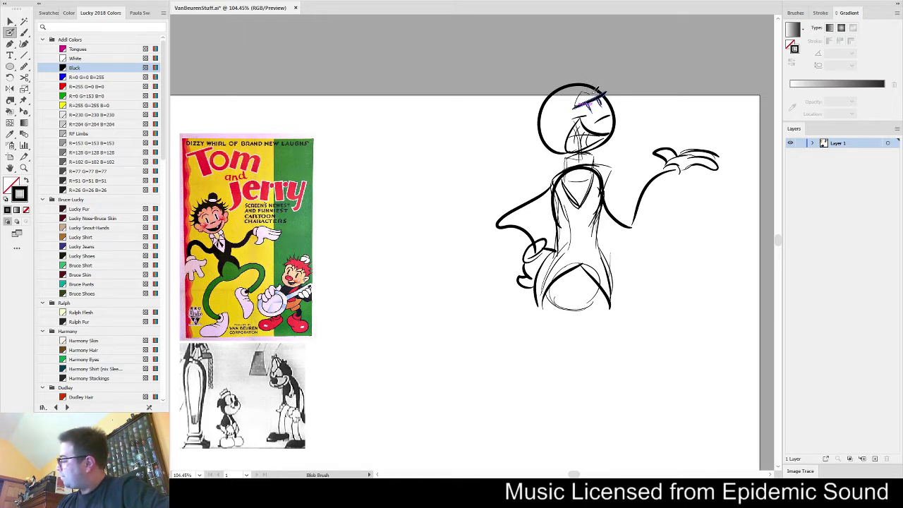
pyautogui.moveTo(565, 104); pyautogui.dragTo(588, 88)
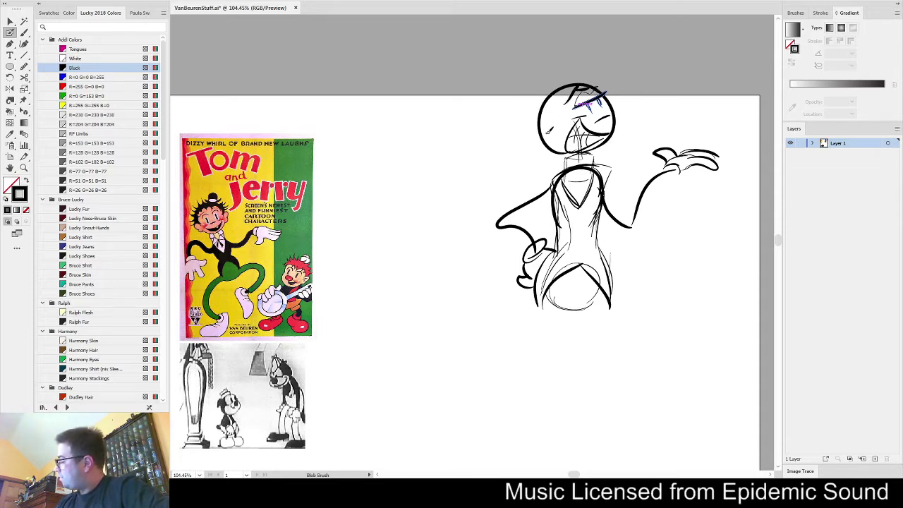
# Add an ear to the side of the head and draw spiky hair radiating around the back and top
pyautogui.moveTo(551, 131)
pyautogui.mouseDown()
pyautogui.moveTo(530, 120)
pyautogui.moveTo(544, 144)
pyautogui.moveTo(556, 129)
pyautogui.moveTo(577, 132)
pyautogui.moveTo(530, 105)
pyautogui.moveTo(565, 113)
pyautogui.mouseUp()
pyautogui.moveTo(564, 113)
pyautogui.mouseDown()
pyautogui.moveTo(547, 82)
pyautogui.moveTo(586, 107)
pyautogui.moveTo(587, 95)
pyautogui.moveTo(614, 104)
pyautogui.moveTo(638, 88)
pyautogui.moveTo(628, 112)
pyautogui.mouseUp()
pyautogui.moveTo(527, 136)
pyautogui.mouseDown()
pyautogui.moveTo(542, 177)
pyautogui.moveTo(564, 149)
pyautogui.moveTo(536, 144)
pyautogui.moveTo(520, 165)
pyautogui.moveTo(554, 159)
pyautogui.moveTo(573, 182)
pyautogui.mouseUp()
pyautogui.hotkey('ctrl', 'z')
pyautogui.hotkey('ctrl', 'z')
pyautogui.moveTo(647, 111)
pyautogui.mouseDown()
pyautogui.moveTo(643, 154)
pyautogui.moveTo(643, 125)
pyautogui.moveTo(635, 133)
pyautogui.mouseUp()
pyautogui.hotkey('ctrl', 'z')
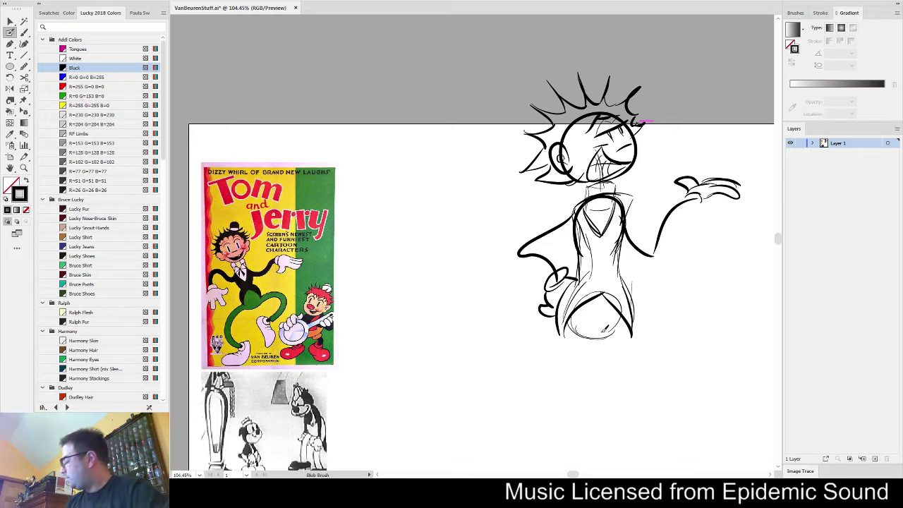
pyautogui.scroll(-3, 615, 348)
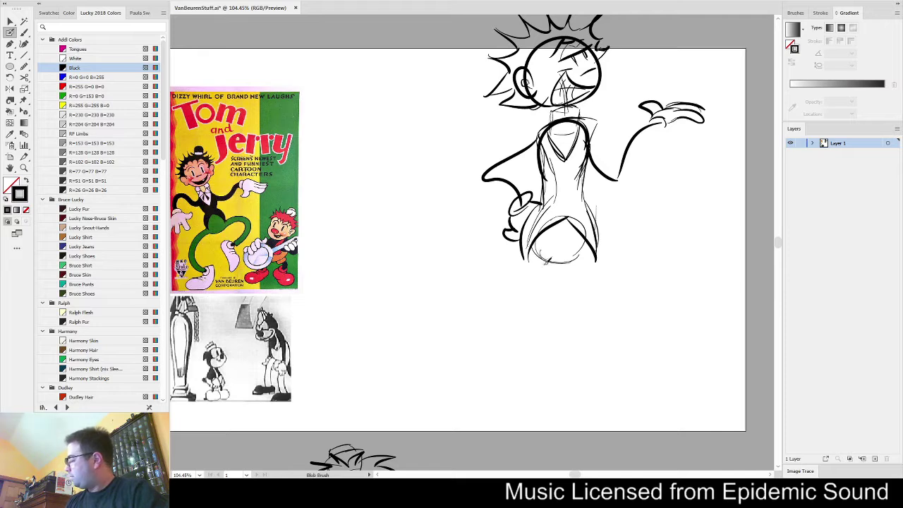
# Sketch the standing character's straight supporting leg and rough in the bent leg crossing behind it
pyautogui.moveTo(538, 256); pyautogui.dragTo(551, 394)
pyautogui.moveTo(537, 257); pyautogui.dragTo(550, 396)
pyautogui.moveTo(538, 260)
pyautogui.mouseDown()
pyautogui.moveTo(551, 403)
pyautogui.moveTo(548, 340)
pyautogui.mouseUp()
pyautogui.moveTo(544, 401)
pyautogui.mouseDown()
pyautogui.moveTo(562, 397)
pyautogui.moveTo(538, 344)
pyautogui.moveTo(537, 245)
pyautogui.mouseUp()
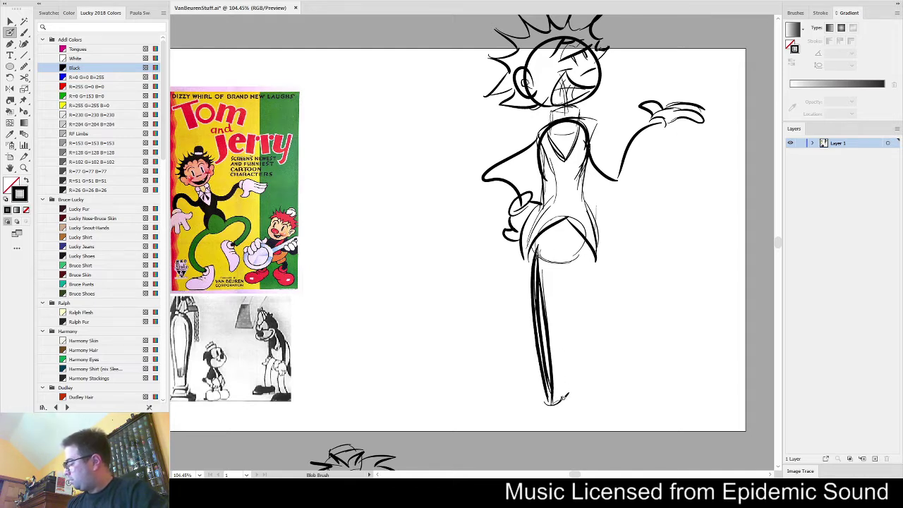
pyautogui.moveTo(562, 397)
pyautogui.mouseDown()
pyautogui.moveTo(546, 258)
pyautogui.moveTo(570, 319)
pyautogui.mouseUp()
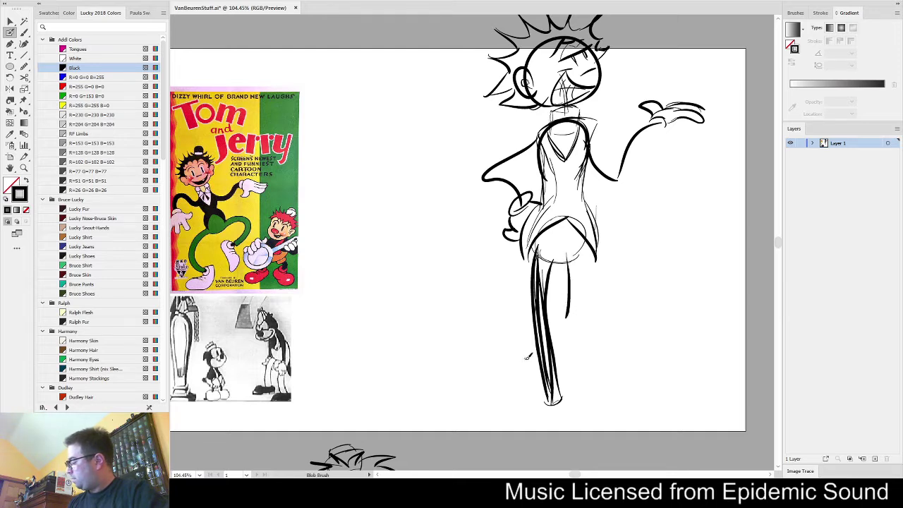
pyautogui.moveTo(497, 386); pyautogui.dragTo(559, 326)
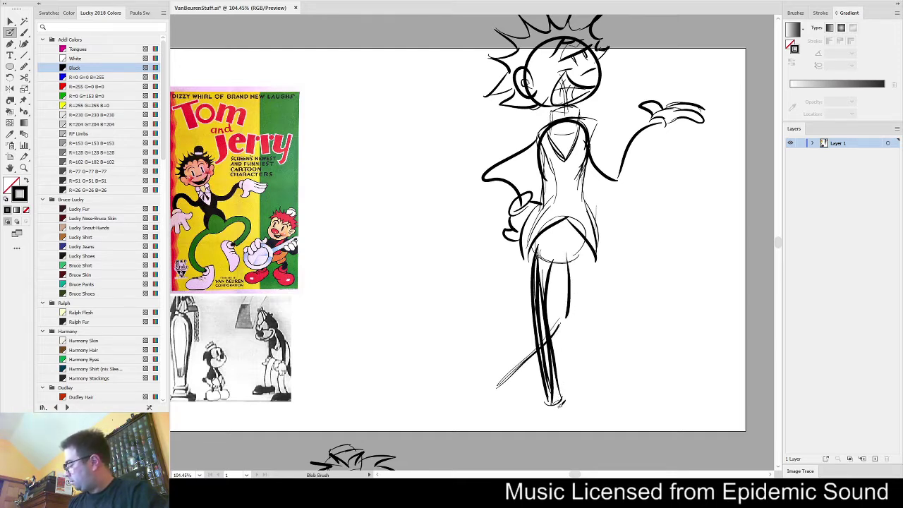
# Draw an ankle cuff and rounded shoe on the supporting leg and a long, toe-down shoe on the crossed leg
pyautogui.moveTo(559, 404)
pyautogui.mouseDown()
pyautogui.moveTo(541, 411)
pyautogui.moveTo(575, 393)
pyautogui.moveTo(586, 412)
pyautogui.moveTo(594, 373)
pyautogui.mouseUp()
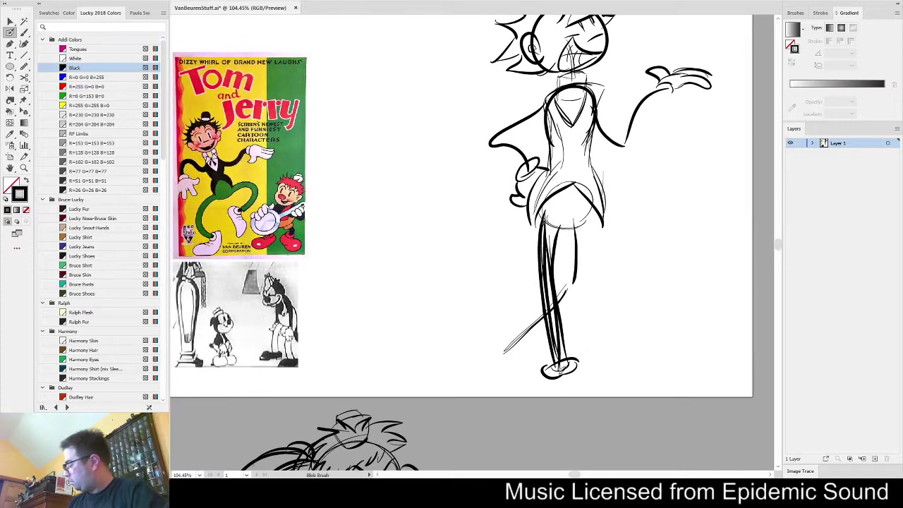
pyautogui.moveTo(548, 393)
pyautogui.mouseDown()
pyautogui.moveTo(550, 429)
pyautogui.moveTo(556, 395)
pyautogui.moveTo(591, 407)
pyautogui.moveTo(552, 424)
pyautogui.moveTo(591, 417)
pyautogui.mouseUp()
pyautogui.moveTo(573, 374); pyautogui.dragTo(589, 388)
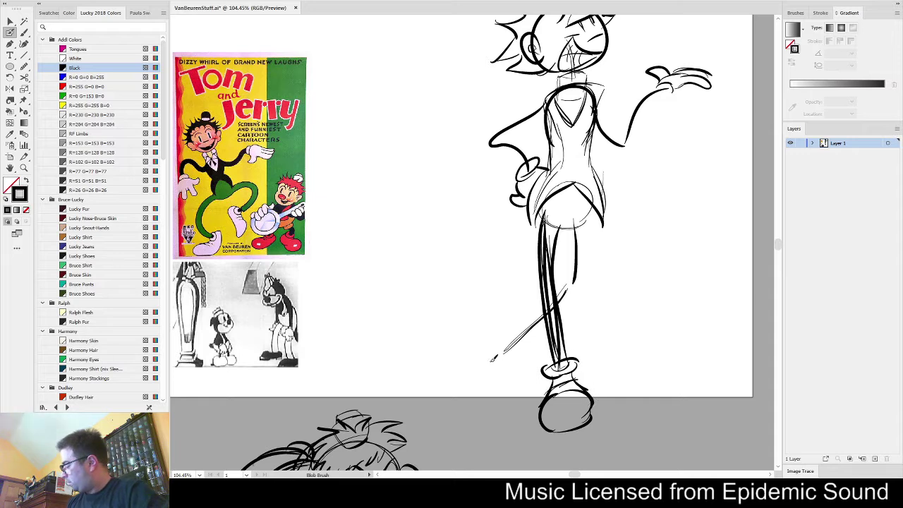
pyautogui.moveTo(463, 398); pyautogui.dragTo(496, 335)
pyautogui.moveTo(481, 376)
pyautogui.mouseDown()
pyautogui.moveTo(496, 321)
pyautogui.moveTo(494, 370)
pyautogui.moveTo(468, 397)
pyautogui.moveTo(485, 384)
pyautogui.moveTo(500, 322)
pyautogui.moveTo(522, 328)
pyautogui.moveTo(520, 352)
pyautogui.moveTo(483, 398)
pyautogui.moveTo(505, 388)
pyautogui.moveTo(469, 401)
pyautogui.moveTo(507, 373)
pyautogui.mouseUp()
pyautogui.hotkey('ctrl', 'z')
pyautogui.hotkey('ctrl', 'z')
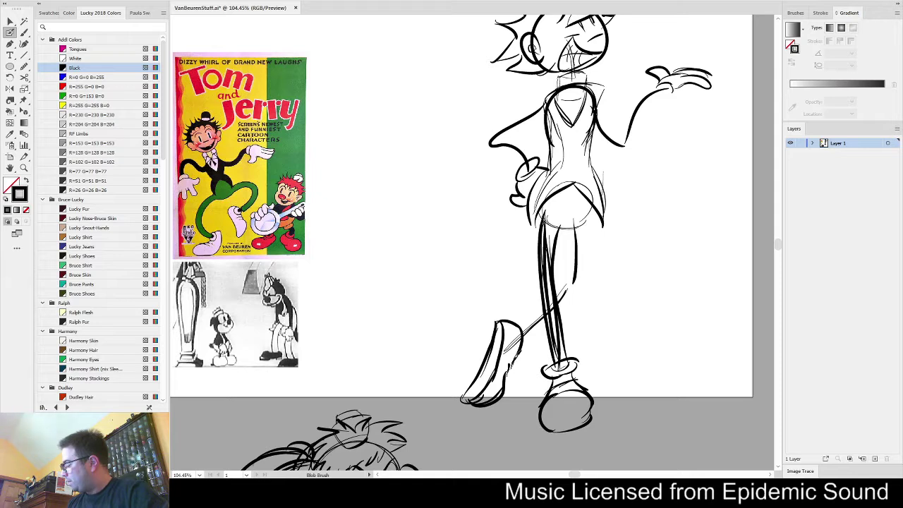
# Outline the crossed leg from hip to ankle with bolder lines and flare the trouser hem above the supporting shoe
pyautogui.moveTo(521, 322)
pyautogui.mouseDown()
pyautogui.moveTo(530, 339)
pyautogui.moveTo(535, 333)
pyautogui.moveTo(524, 343)
pyautogui.moveTo(582, 278)
pyautogui.mouseUp()
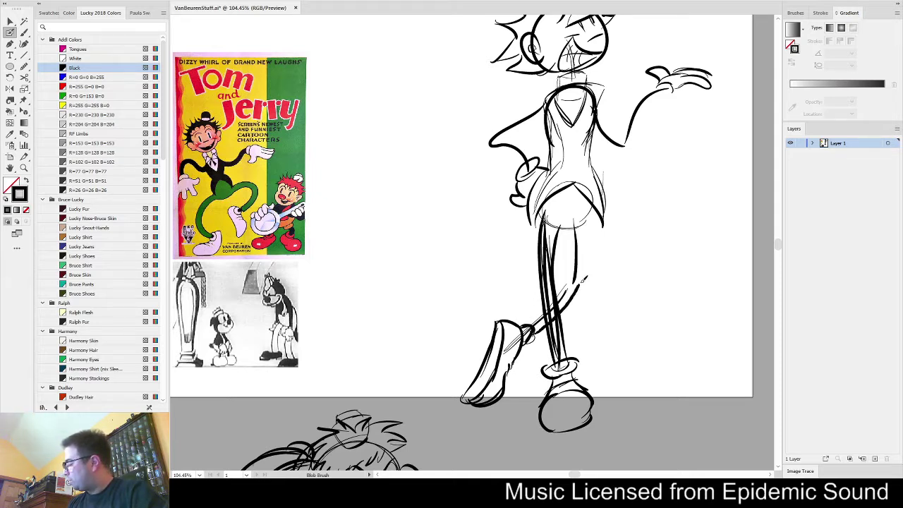
pyautogui.moveTo(538, 322); pyautogui.dragTo(574, 277)
pyautogui.moveTo(563, 219); pyautogui.dragTo(577, 265)
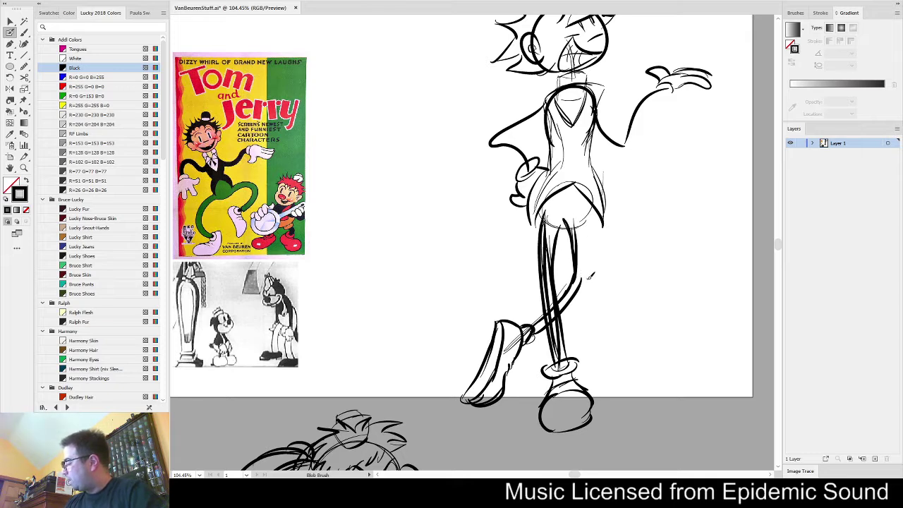
pyautogui.moveTo(588, 208)
pyautogui.mouseDown()
pyautogui.moveTo(591, 279)
pyautogui.moveTo(583, 268)
pyautogui.mouseUp()
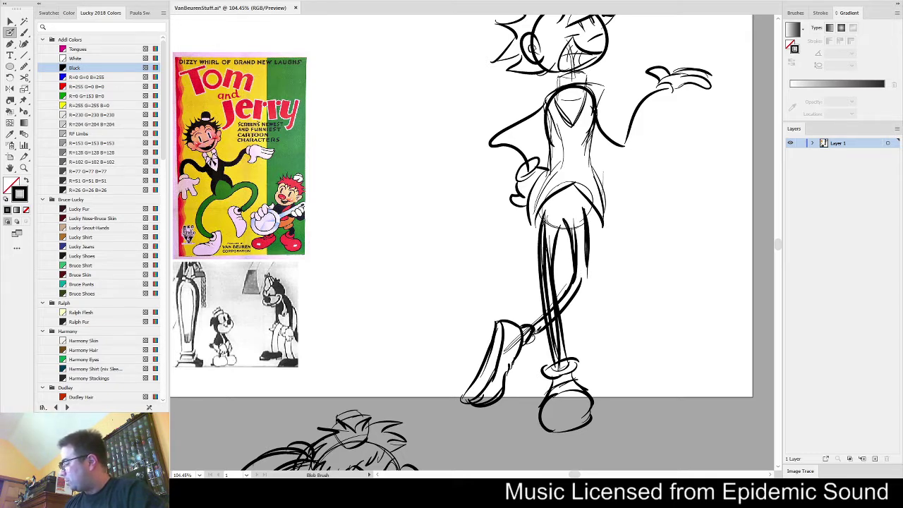
pyautogui.moveTo(534, 333); pyautogui.dragTo(542, 353)
pyautogui.moveTo(562, 318)
pyautogui.mouseDown()
pyautogui.moveTo(586, 286)
pyautogui.moveTo(587, 259)
pyautogui.mouseUp()
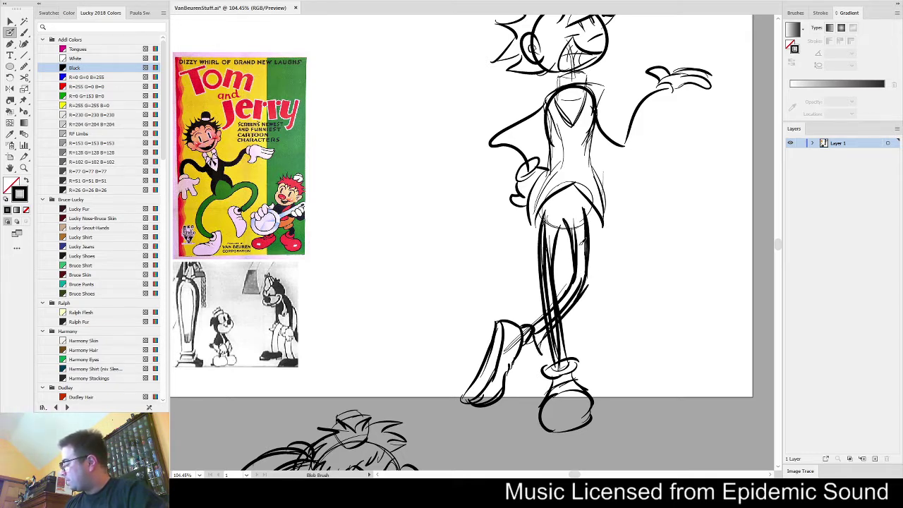
pyautogui.press('v')
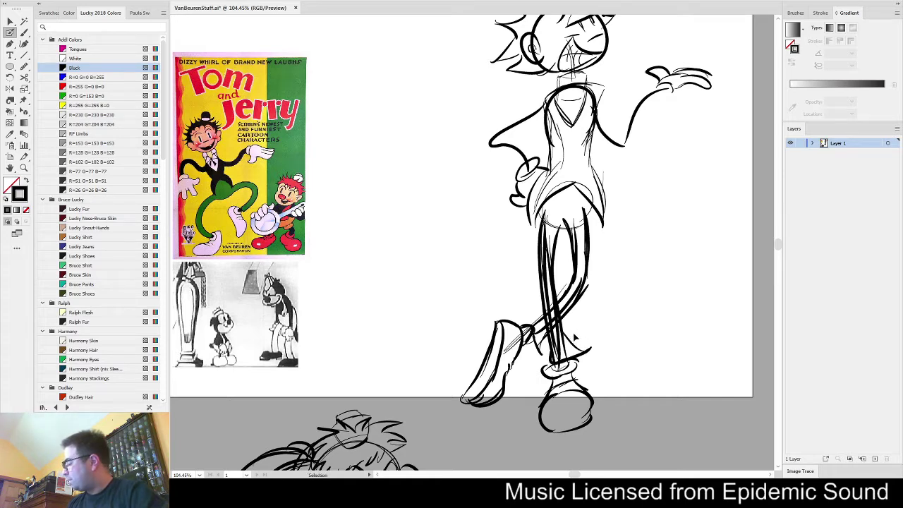
pyautogui.click(569, 344)
pyautogui.moveTo(553, 363); pyautogui.dragTo(578, 353)
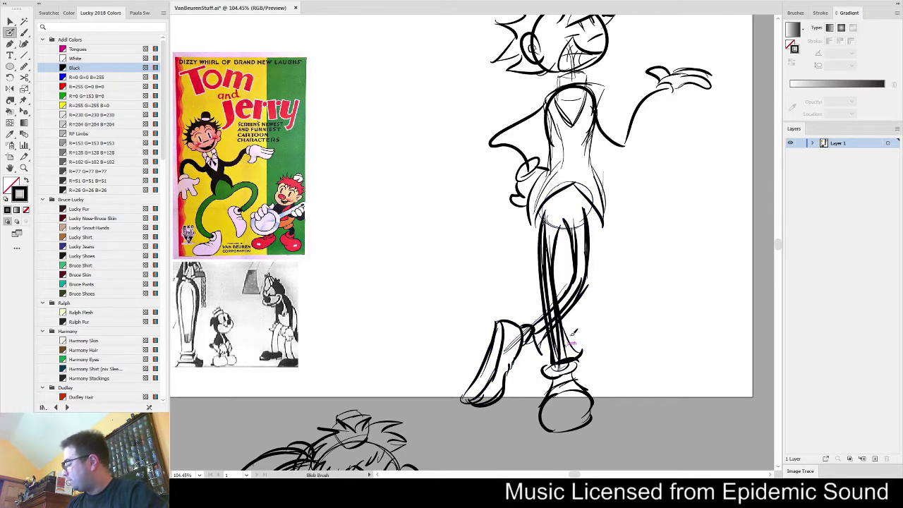
# Give both of the standing character's arms thickness with second contour lines and add sleeve cuffs at the wrists
pyautogui.scroll(2, 587, 243)
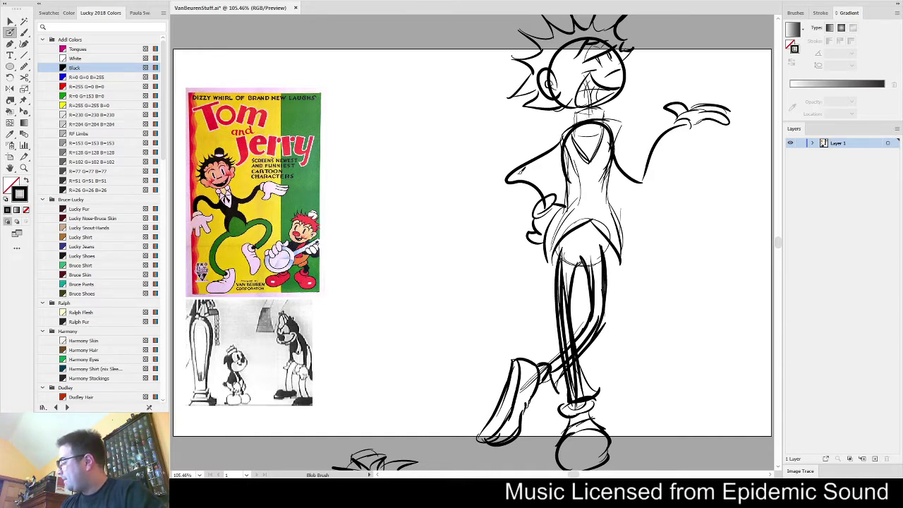
pyautogui.moveTo(521, 174)
pyautogui.mouseDown()
pyautogui.moveTo(537, 189)
pyautogui.moveTo(530, 186)
pyautogui.moveTo(540, 181)
pyautogui.moveTo(530, 172)
pyautogui.moveTo(547, 190)
pyautogui.moveTo(556, 184)
pyautogui.moveTo(542, 205)
pyautogui.mouseUp()
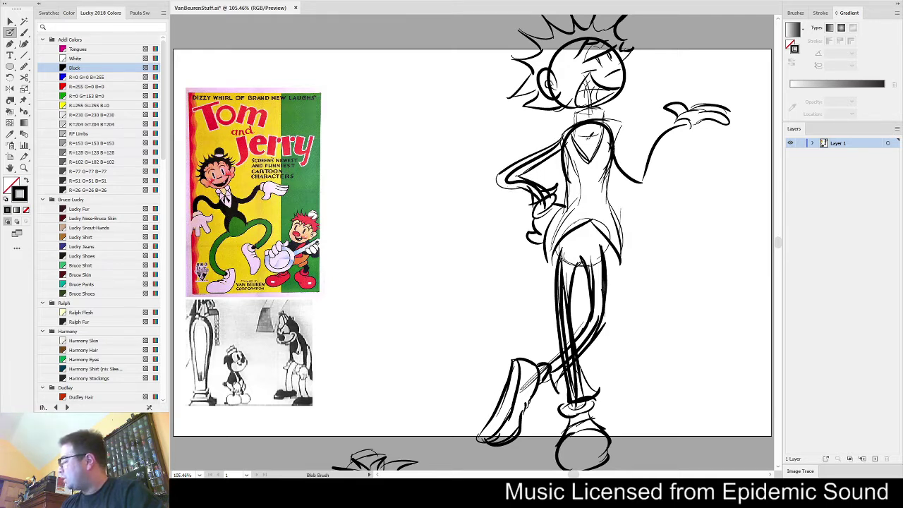
pyautogui.moveTo(615, 160)
pyautogui.mouseDown()
pyautogui.moveTo(617, 138)
pyautogui.moveTo(645, 158)
pyautogui.moveTo(656, 133)
pyautogui.moveTo(640, 166)
pyautogui.moveTo(675, 115)
pyautogui.moveTo(701, 138)
pyautogui.moveTo(659, 153)
pyautogui.moveTo(648, 172)
pyautogui.mouseUp()
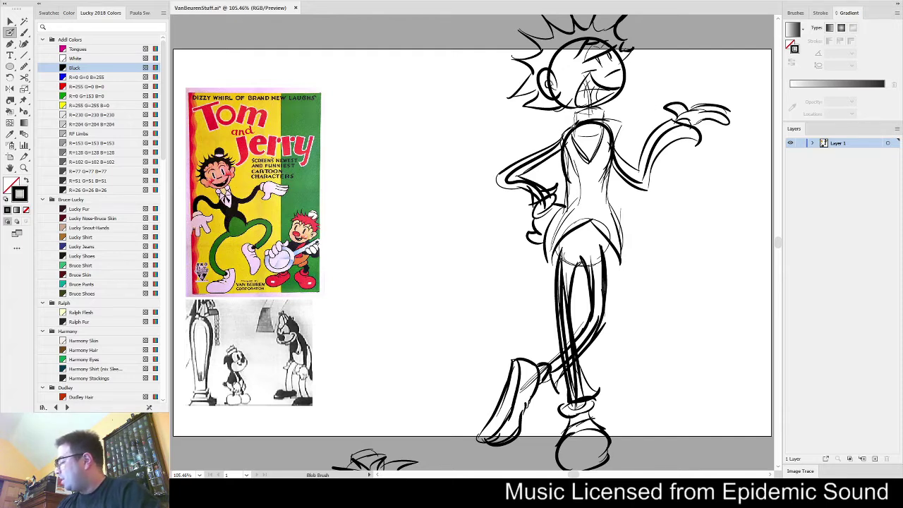
# Draw the standing character's neck and collar, with a tie filling the V-shaped shirt front
pyautogui.moveTo(585, 109)
pyautogui.mouseDown()
pyautogui.moveTo(586, 131)
pyautogui.moveTo(596, 128)
pyautogui.moveTo(573, 129)
pyautogui.moveTo(584, 132)
pyautogui.mouseUp()
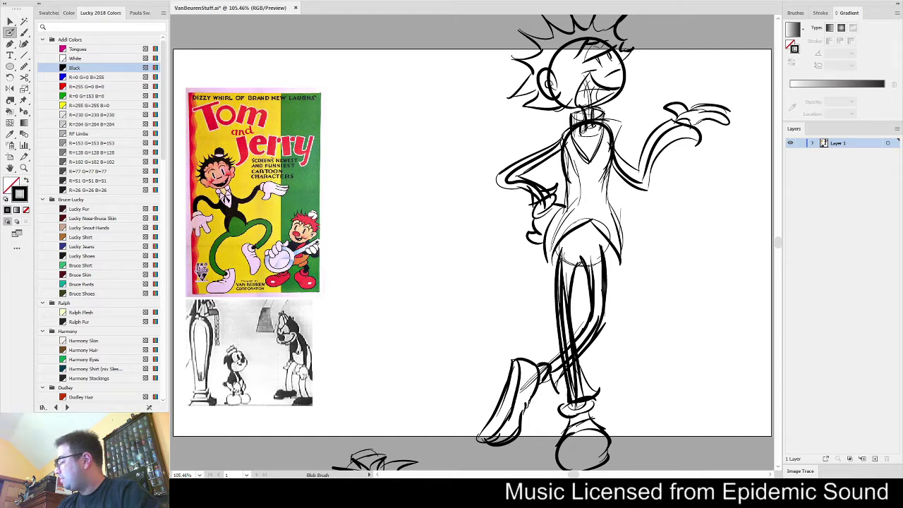
pyautogui.moveTo(585, 130)
pyautogui.mouseDown()
pyautogui.moveTo(574, 145)
pyautogui.moveTo(587, 135)
pyautogui.mouseUp()
pyautogui.moveTo(587, 126)
pyautogui.mouseDown()
pyautogui.moveTo(603, 141)
pyautogui.moveTo(597, 129)
pyautogui.moveTo(585, 151)
pyautogui.moveTo(599, 148)
pyautogui.mouseUp()
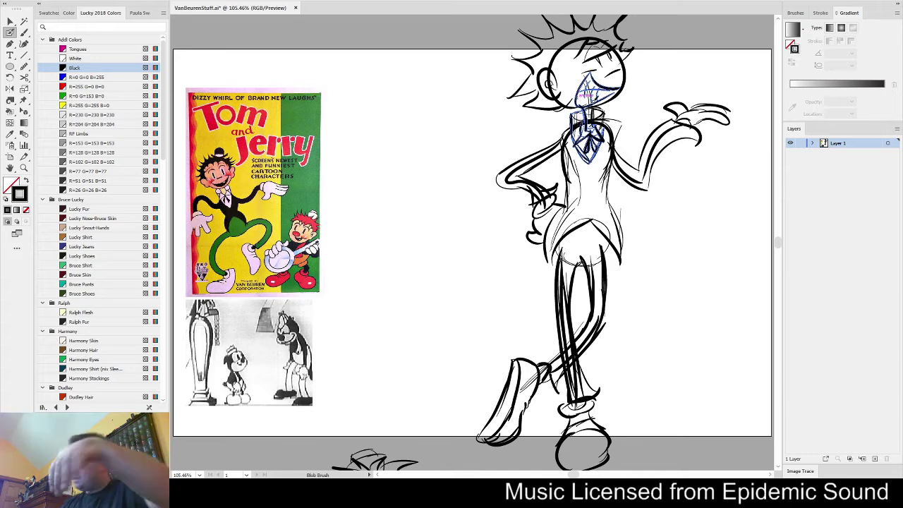
# Select the entire standing character and scale it down proportionally so its legs and body fit on the artboard
pyautogui.press('ctrl')
pyautogui.hotkey('ctrl', '-')
pyautogui.hotkey('ctrl', '-')
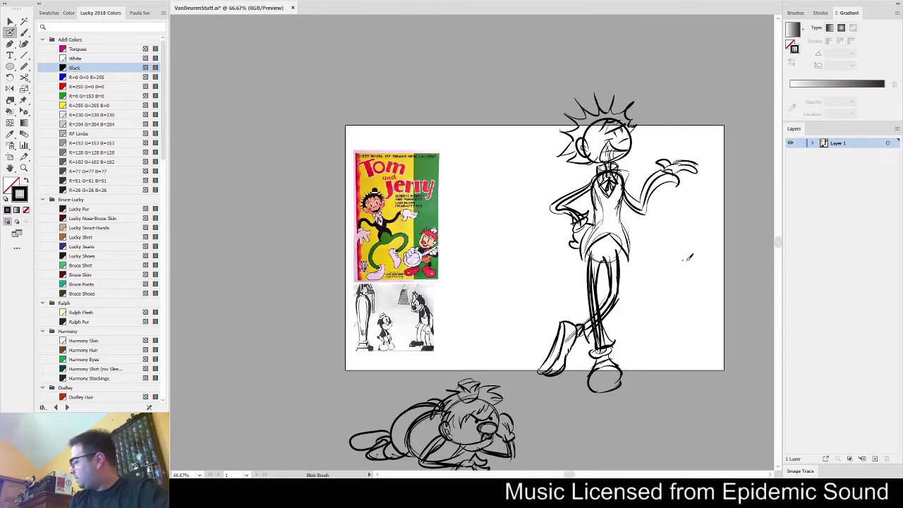
pyautogui.press('a')
pyautogui.moveTo(608, 91); pyautogui.dragTo(418, 427)
pyautogui.press('v')
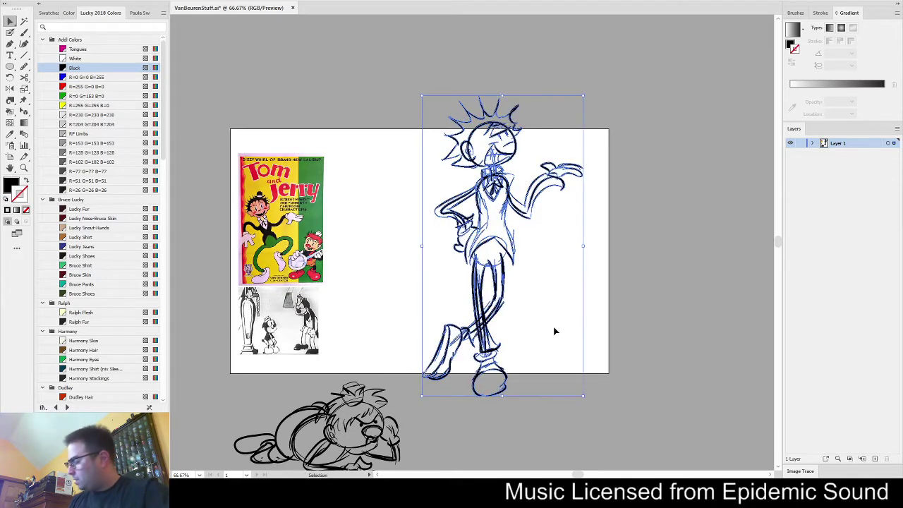
pyautogui.moveTo(585, 383); pyautogui.dragTo(555, 344)
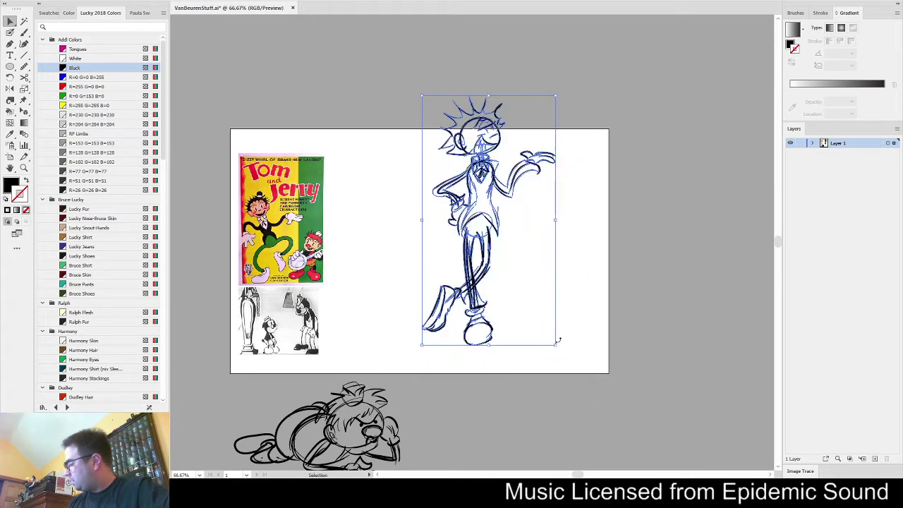
pyautogui.moveTo(556, 95); pyautogui.dragTo(540, 125)
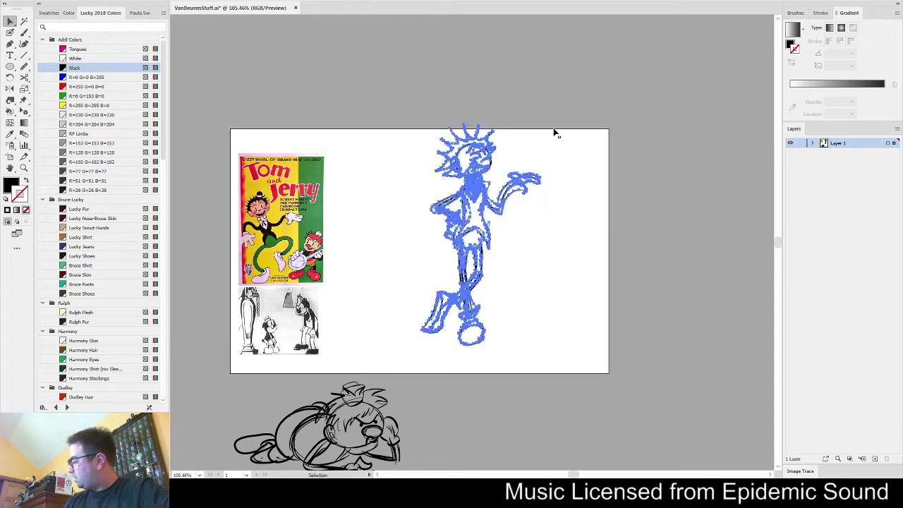
pyautogui.hotkey('ctrl', '0')
pyautogui.click(695, 195)
pyautogui.hotkey('shift', 'b')
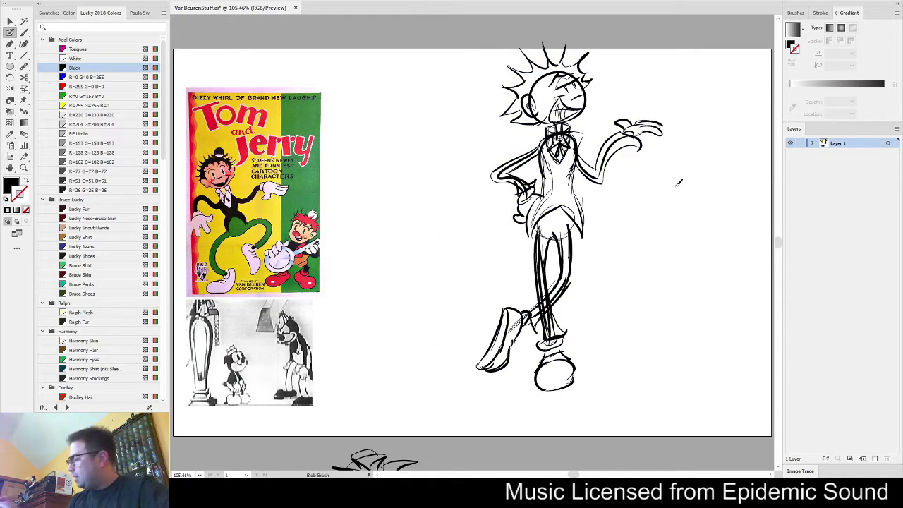
# Draw a small, solid black hat perched on top of the standing character's spiky hair
pyautogui.moveTo(642, 97); pyautogui.dragTo(557, 188)
pyautogui.hotkey('ctrl', '=')
pyautogui.hotkey('ctrl', '=')
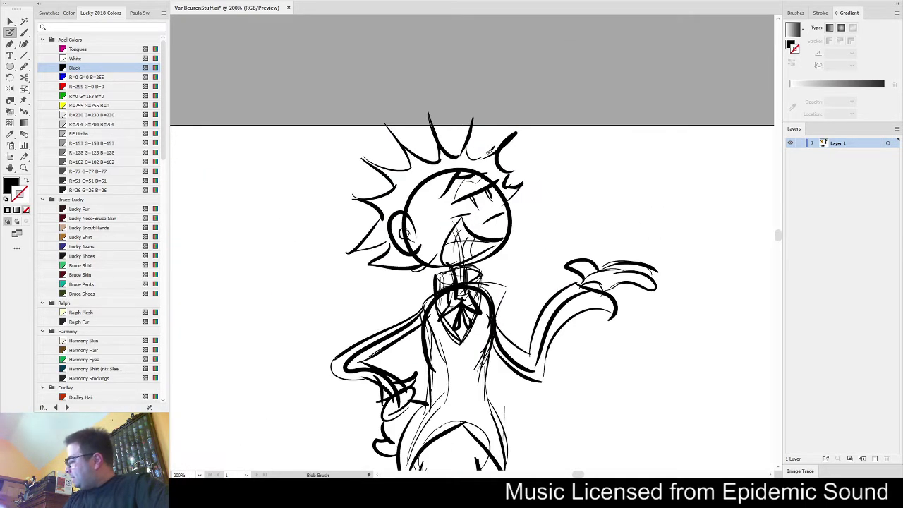
pyautogui.moveTo(455, 149)
pyautogui.mouseDown()
pyautogui.moveTo(447, 123)
pyautogui.moveTo(621, 141)
pyautogui.moveTo(784, 133)
pyautogui.moveTo(875, 94)
pyautogui.moveTo(556, 84)
pyautogui.moveTo(418, 156)
pyautogui.mouseUp()
pyautogui.press('space')
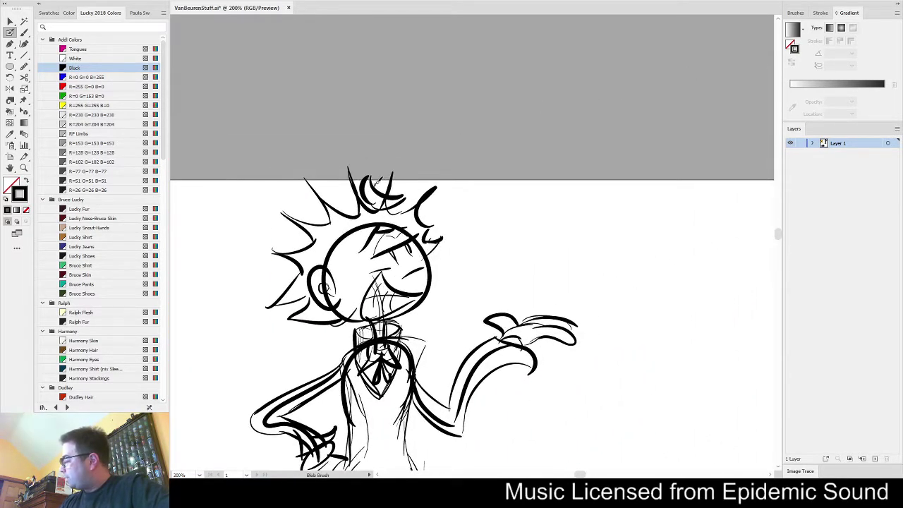
pyautogui.moveTo(377, 185)
pyautogui.mouseDown()
pyautogui.moveTo(394, 194)
pyautogui.moveTo(380, 165)
pyautogui.moveTo(391, 195)
pyautogui.moveTo(399, 171)
pyautogui.moveTo(388, 164)
pyautogui.moveTo(401, 170)
pyautogui.moveTo(381, 192)
pyautogui.moveTo(388, 182)
pyautogui.moveTo(373, 186)
pyautogui.moveTo(390, 201)
pyautogui.moveTo(404, 197)
pyautogui.moveTo(374, 191)
pyautogui.mouseUp()
pyautogui.hotkey('ctrl', 'z')
pyautogui.hotkey('ctrl', 'z')
pyautogui.hotkey('ctrl', 'z')
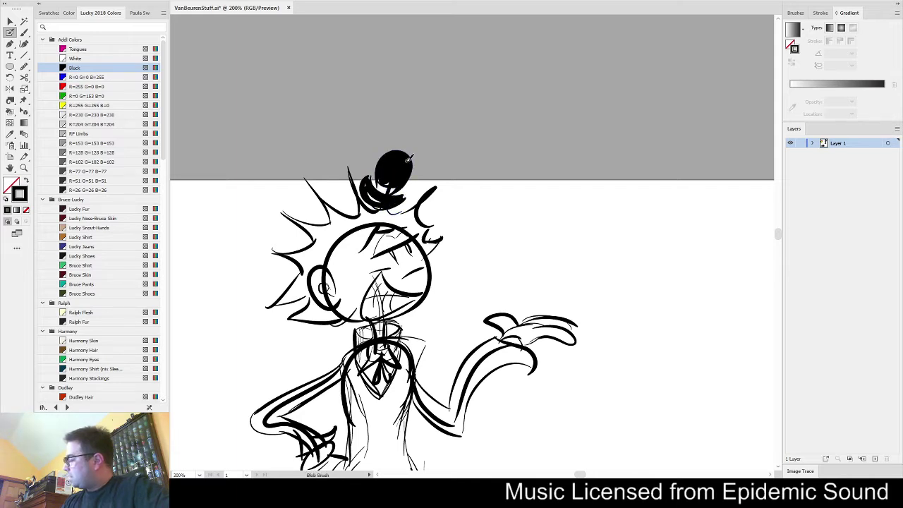
# Group the standing character with its hat and scale the figure down to sit fully inside the artboard
pyautogui.hotkey('ctrl', '0')
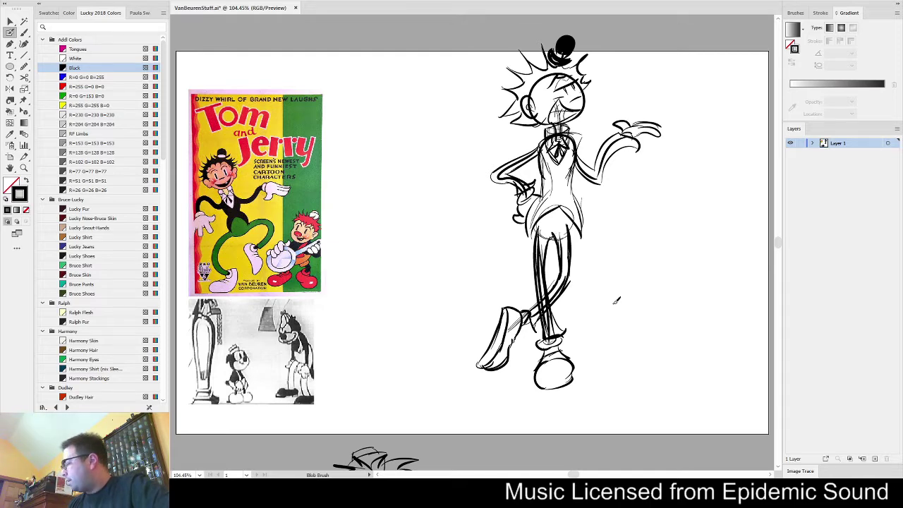
pyautogui.moveTo(627, 315); pyautogui.dragTo(610, 327)
pyautogui.press('v')
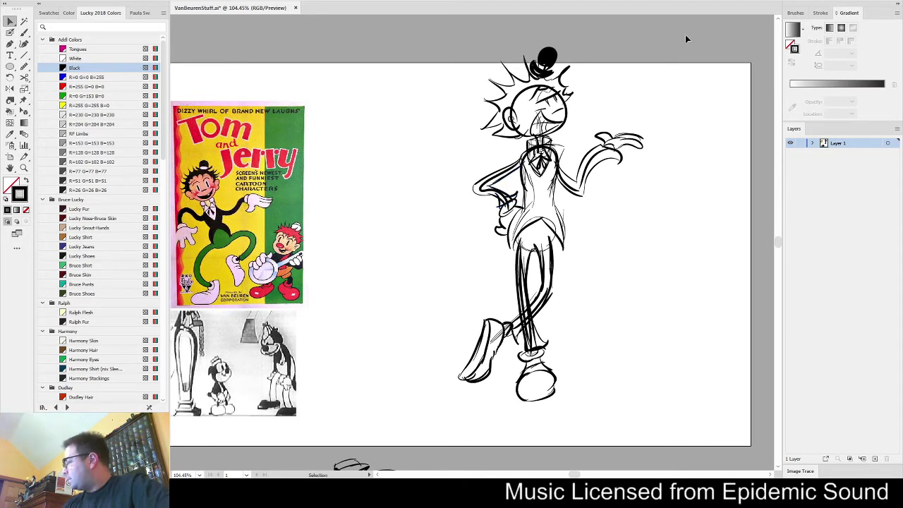
pyautogui.moveTo(685, 35); pyautogui.dragTo(383, 450)
pyautogui.hotkey('ctrl', 'g')
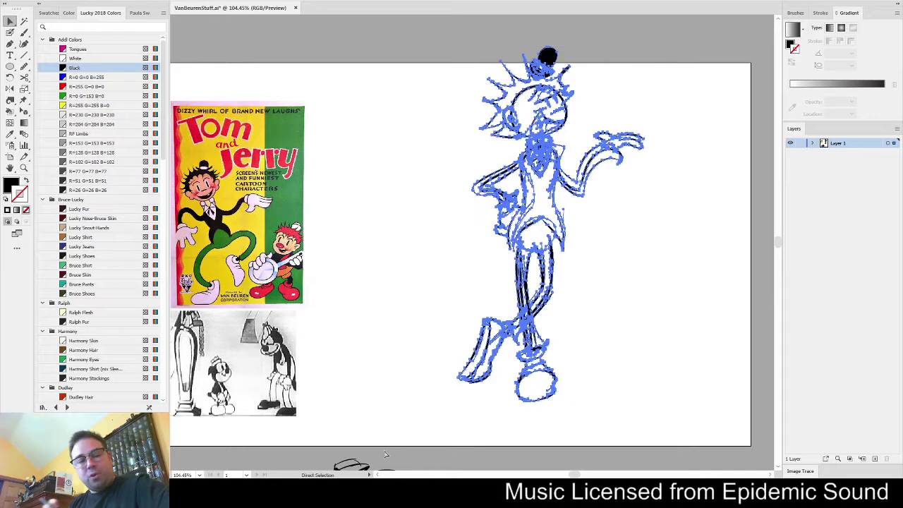
pyautogui.moveTo(643, 47); pyautogui.dragTo(626, 80)
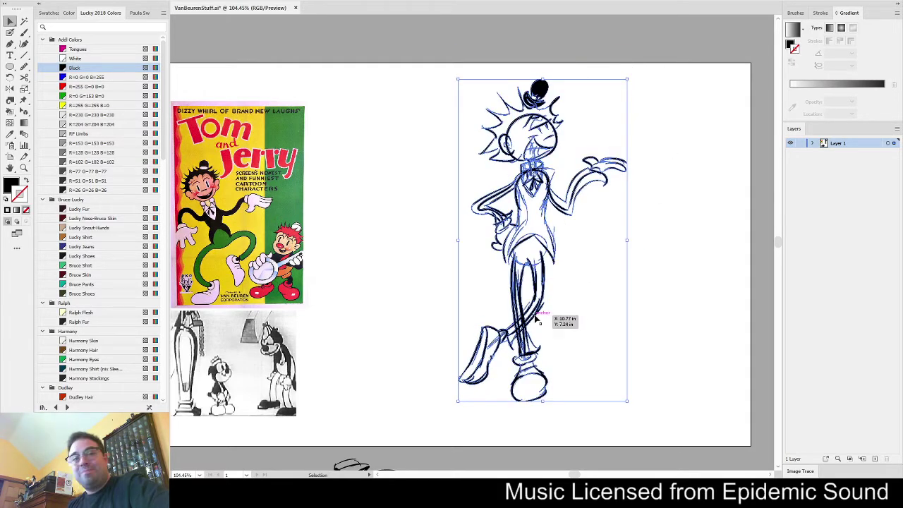
# Scale down the reclining character and move it lower, leaving open space between it and the artboard
pyautogui.moveTo(494, 435)
pyautogui.mouseDown()
pyautogui.moveTo(562, 290)
pyautogui.moveTo(591, 195)
pyautogui.moveTo(239, 447)
pyautogui.mouseUp()
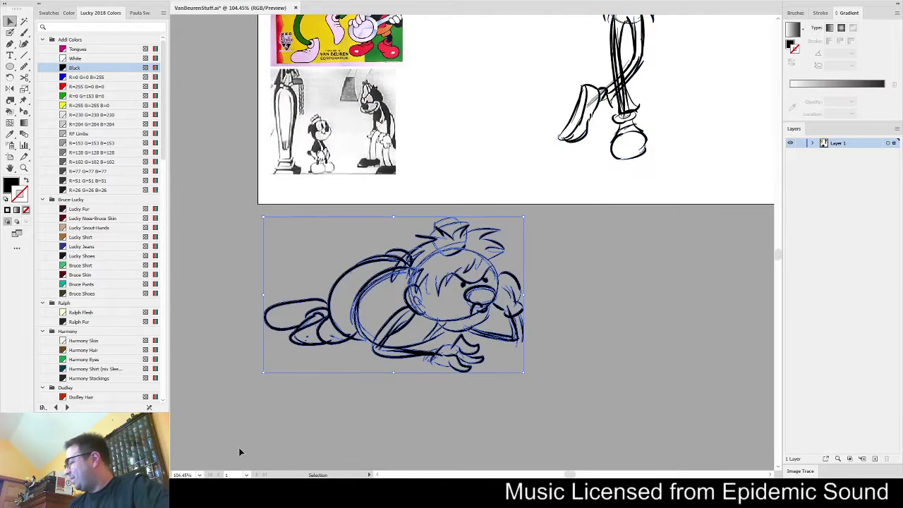
pyautogui.press('a')
pyautogui.press('v')
pyautogui.moveTo(473, 323)
pyautogui.mouseDown()
pyautogui.moveTo(433, 430)
pyautogui.moveTo(442, 402)
pyautogui.mouseUp()
pyautogui.moveTo(491, 297)
pyautogui.mouseDown()
pyautogui.moveTo(419, 344)
pyautogui.moveTo(508, 355)
pyautogui.moveTo(453, 346)
pyautogui.mouseUp()
pyautogui.moveTo(394, 416); pyautogui.dragTo(486, 416)
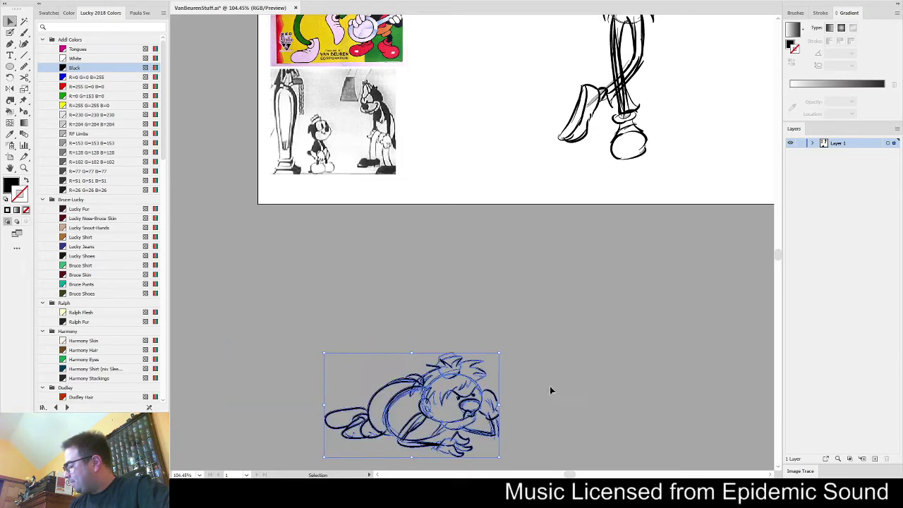
pyautogui.click(534, 388)
# Sketch a goat's legs, body, raised tail and long oval head with the Blob Brush, standing on the reclining character's back
pyautogui.hotkey('shift', 'b')
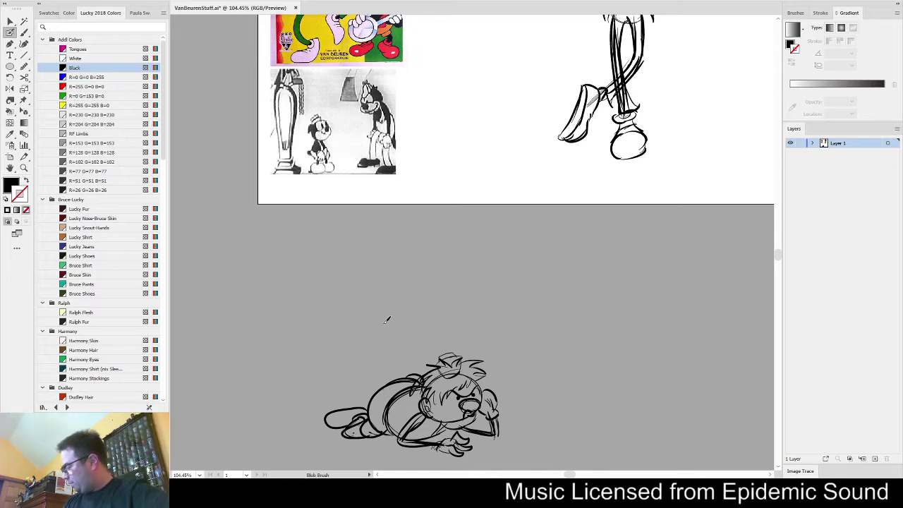
pyautogui.moveTo(382, 322)
pyautogui.mouseDown()
pyautogui.moveTo(404, 243)
pyautogui.moveTo(384, 324)
pyautogui.moveTo(400, 312)
pyautogui.moveTo(359, 340)
pyautogui.moveTo(389, 324)
pyautogui.moveTo(408, 368)
pyautogui.moveTo(403, 340)
pyautogui.moveTo(413, 345)
pyautogui.moveTo(406, 375)
pyautogui.moveTo(383, 385)
pyautogui.mouseUp()
pyautogui.hotkey('shift', 'x')
pyautogui.moveTo(385, 341)
pyautogui.mouseDown()
pyautogui.moveTo(400, 349)
pyautogui.moveTo(393, 380)
pyautogui.mouseUp()
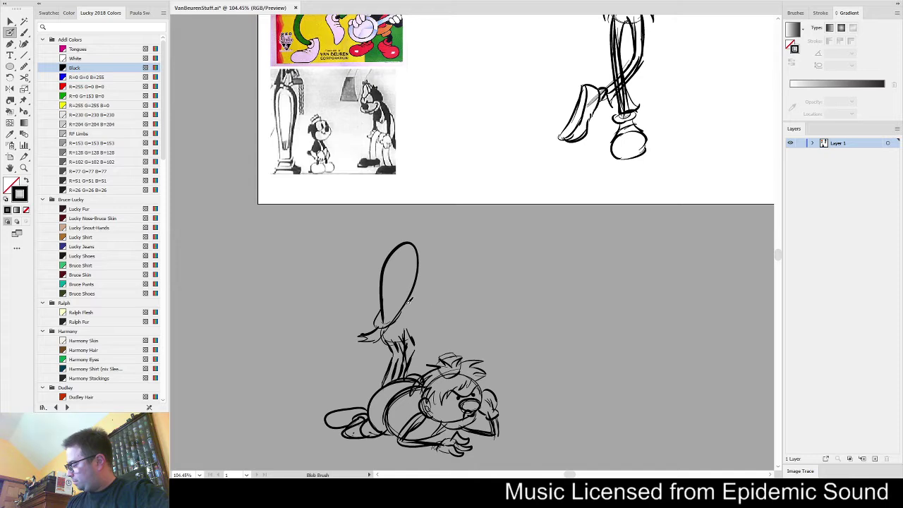
pyautogui.moveTo(408, 302)
pyautogui.mouseDown()
pyautogui.moveTo(424, 326)
pyautogui.moveTo(455, 267)
pyautogui.moveTo(427, 324)
pyautogui.moveTo(437, 346)
pyautogui.moveTo(419, 372)
pyautogui.mouseUp()
pyautogui.moveTo(426, 324); pyautogui.dragTo(421, 329)
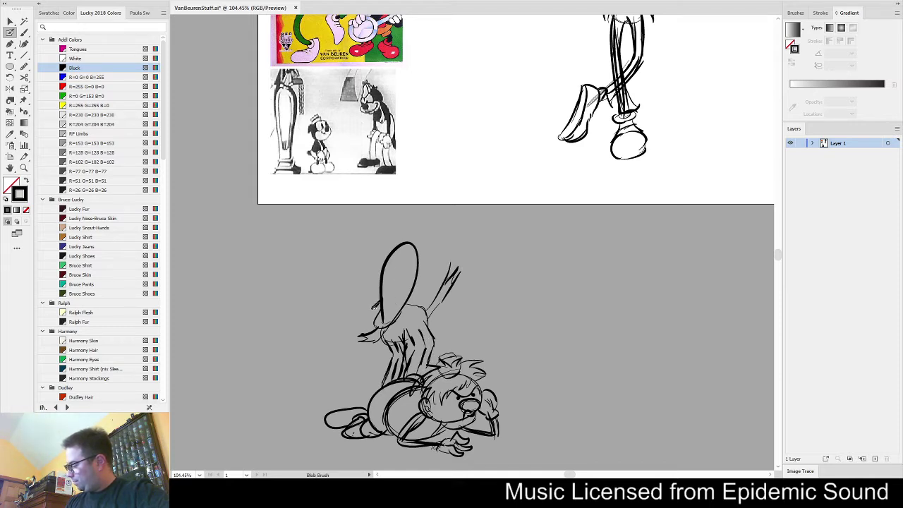
# Draw the goat's wide mouth, nose, two narrow eyes, side ears and a pair of curved horns
pyautogui.moveTo(372, 304)
pyautogui.mouseDown()
pyautogui.moveTo(401, 315)
pyautogui.moveTo(423, 304)
pyautogui.moveTo(422, 292)
pyautogui.mouseUp()
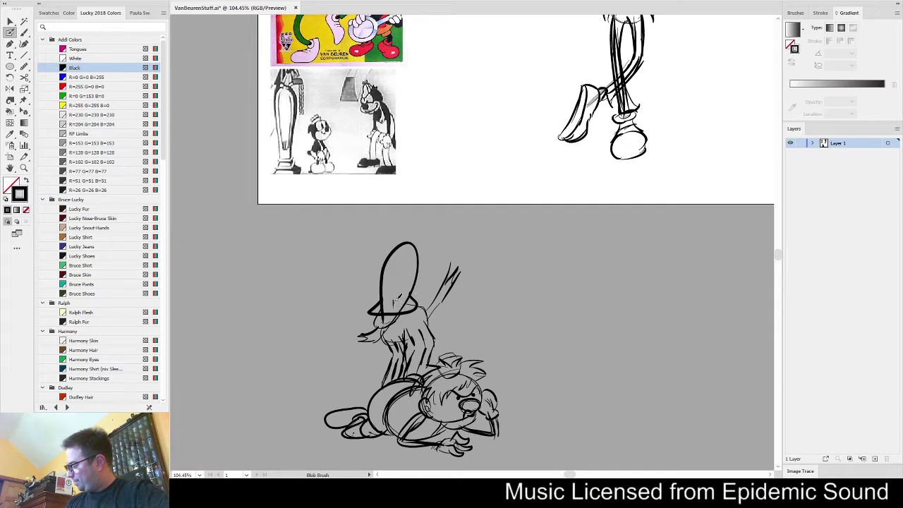
pyautogui.moveTo(390, 269); pyautogui.dragTo(392, 295)
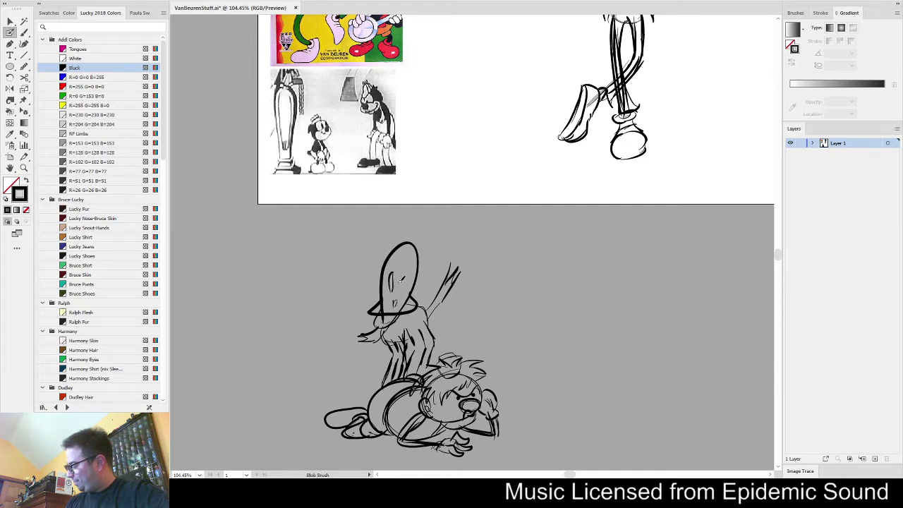
pyautogui.press('v')
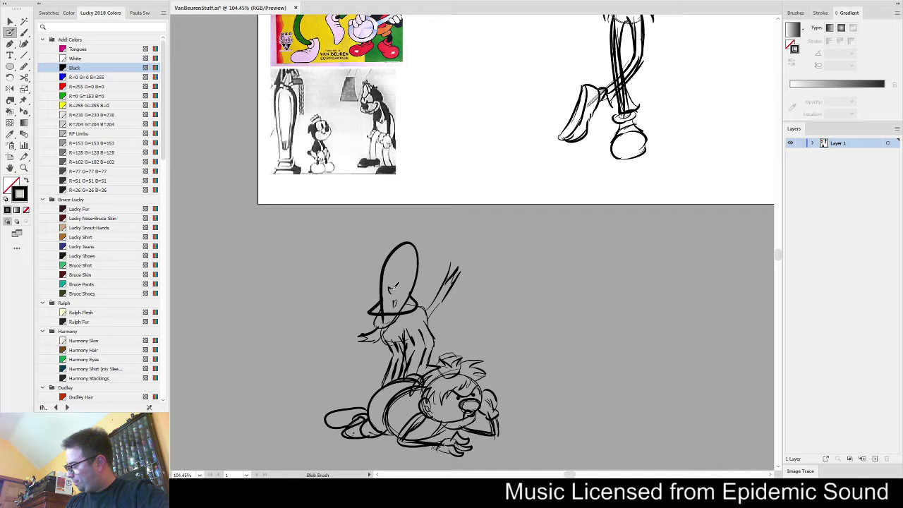
pyautogui.moveTo(392, 288)
pyautogui.mouseDown()
pyautogui.moveTo(393, 278)
pyautogui.moveTo(403, 291)
pyautogui.mouseUp()
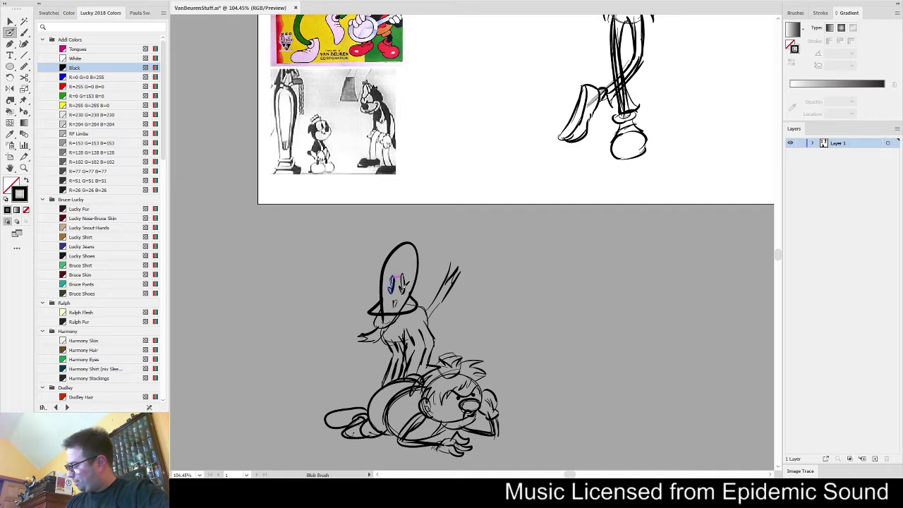
pyautogui.moveTo(388, 263)
pyautogui.mouseDown()
pyautogui.moveTo(372, 250)
pyautogui.moveTo(387, 268)
pyautogui.moveTo(451, 244)
pyautogui.moveTo(421, 263)
pyautogui.moveTo(379, 211)
pyautogui.moveTo(399, 246)
pyautogui.moveTo(407, 210)
pyautogui.moveTo(418, 247)
pyautogui.mouseUp()
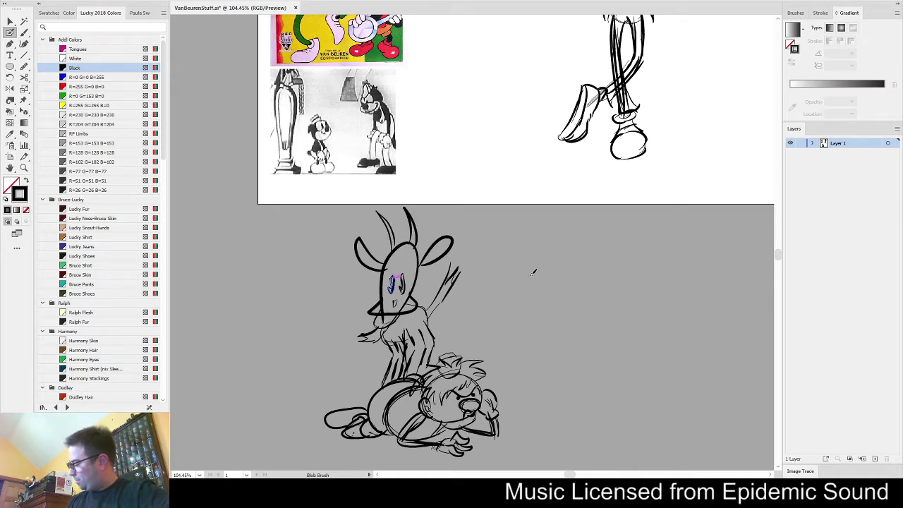
# Group the goat with the reclining character and fit the pair onto the artboard between the references and the standing character
pyautogui.press('v')
pyautogui.moveTo(559, 204)
pyautogui.mouseDown()
pyautogui.moveTo(326, 457)
pyautogui.moveTo(292, 474)
pyautogui.mouseUp()
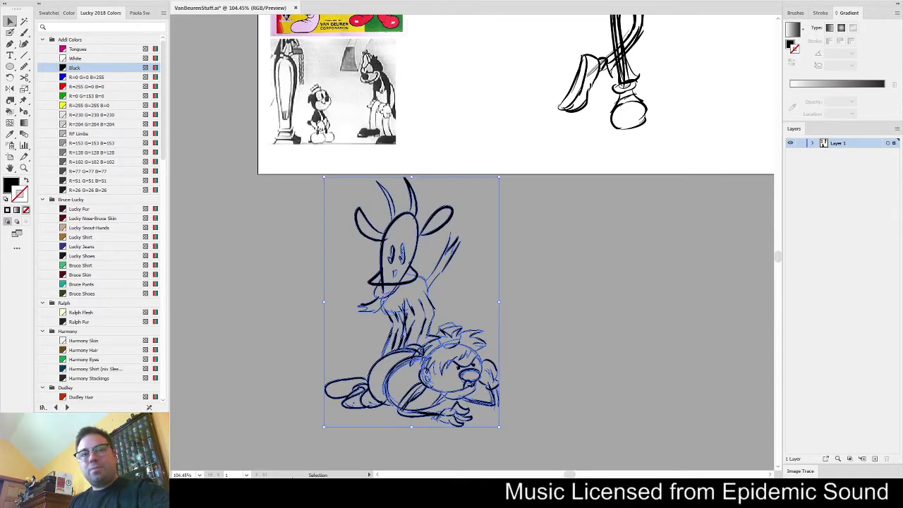
pyautogui.hotkey('ctrl', '0')
pyautogui.moveTo(464, 392); pyautogui.dragTo(528, 263)
pyautogui.moveTo(476, 355); pyautogui.dragTo(532, 246)
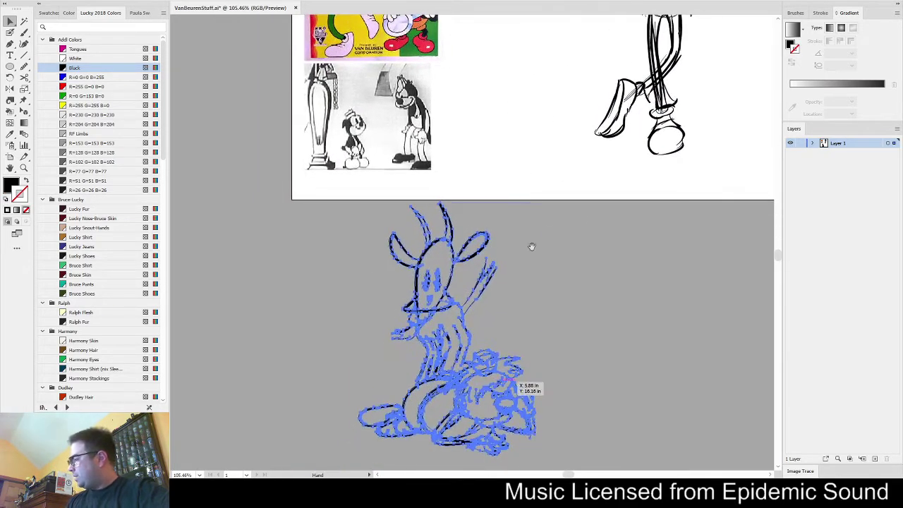
pyautogui.moveTo(534, 329); pyautogui.dragTo(508, 342)
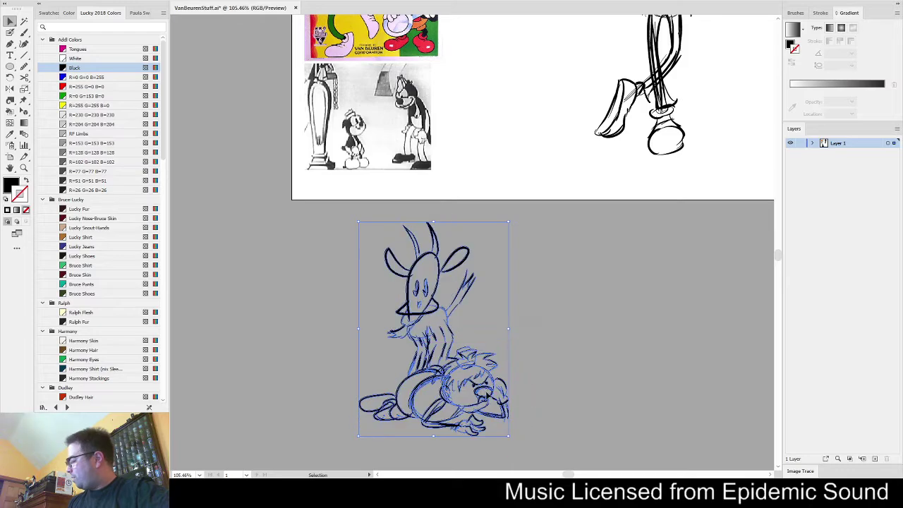
pyautogui.moveTo(487, 395)
pyautogui.mouseDown()
pyautogui.moveTo(587, 176)
pyautogui.moveTo(582, 153)
pyautogui.mouseUp()
pyautogui.moveTo(618, 215)
pyautogui.mouseDown()
pyautogui.moveTo(503, 422)
pyautogui.moveTo(503, 449)
pyautogui.mouseUp()
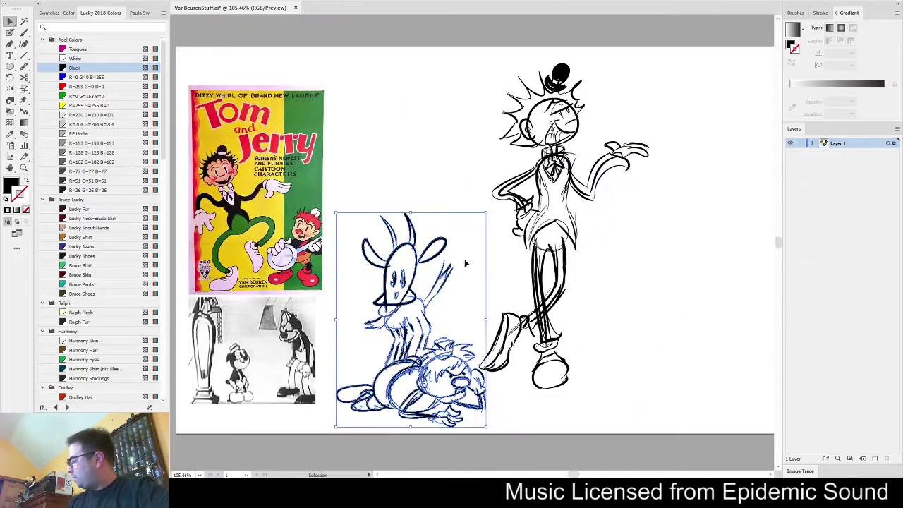
pyautogui.moveTo(336, 212); pyautogui.dragTo(311, 178)
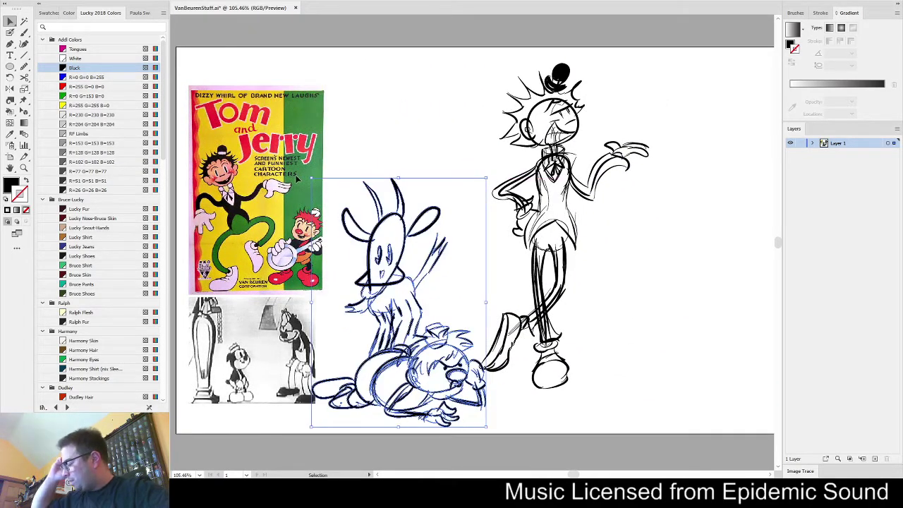
# Move the standing character slightly right and down so it clears the reclining character's arm
pyautogui.click(570, 243)
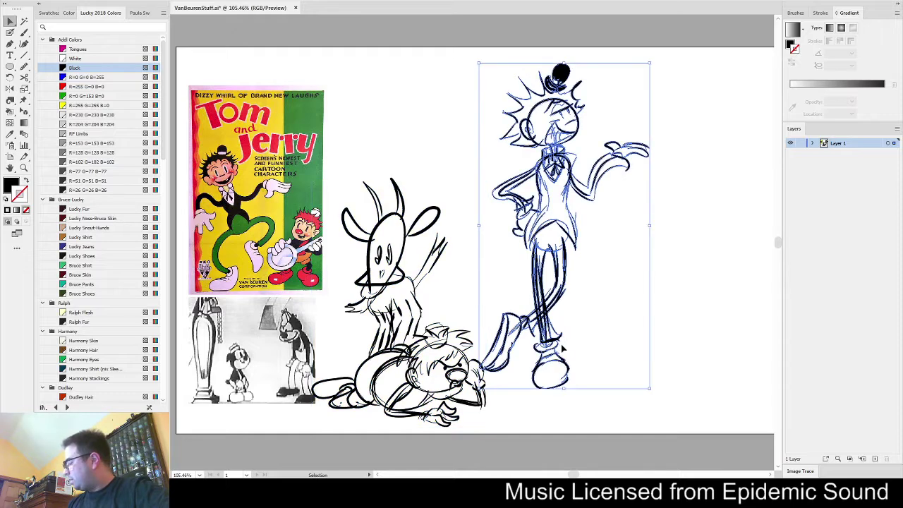
pyautogui.moveTo(562, 348); pyautogui.dragTo(576, 365)
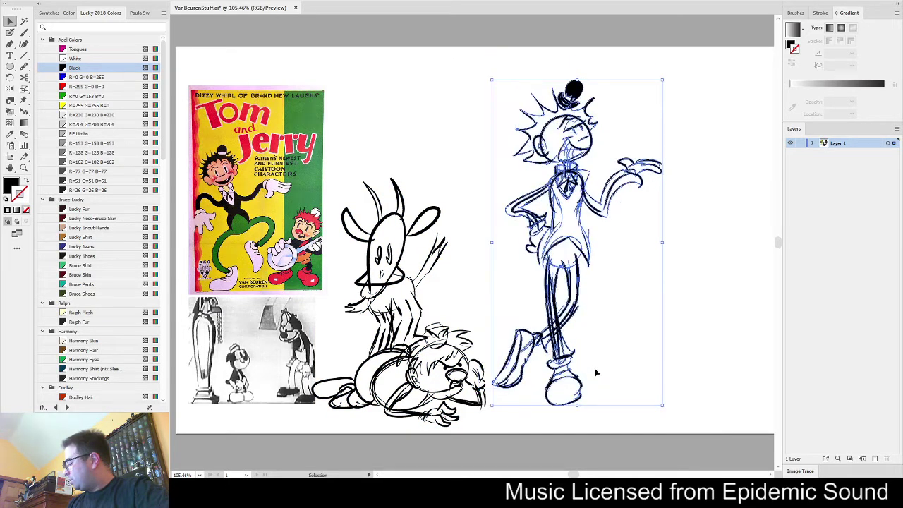
pyautogui.click(721, 230)
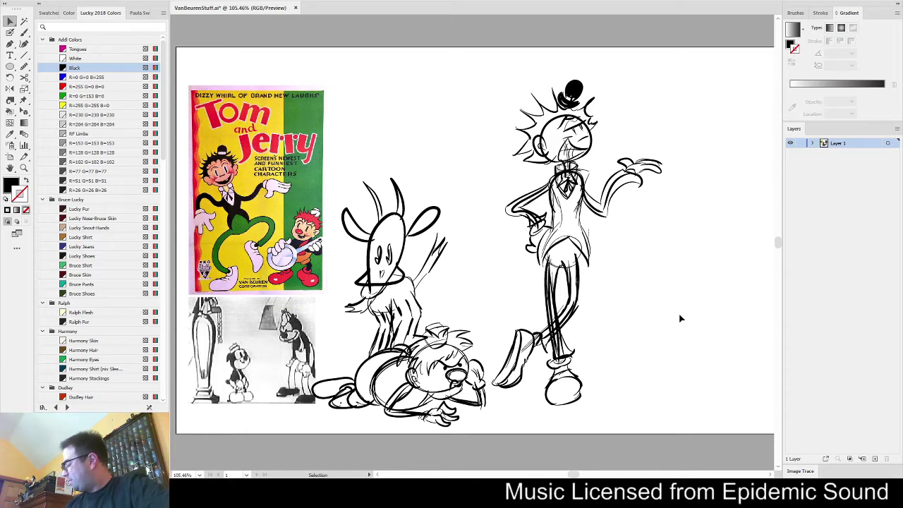
# Unlock both reference images and move them left so they hang partly off the artboard's left edge
pyautogui.moveTo(684, 321); pyautogui.dragTo(710, 306)
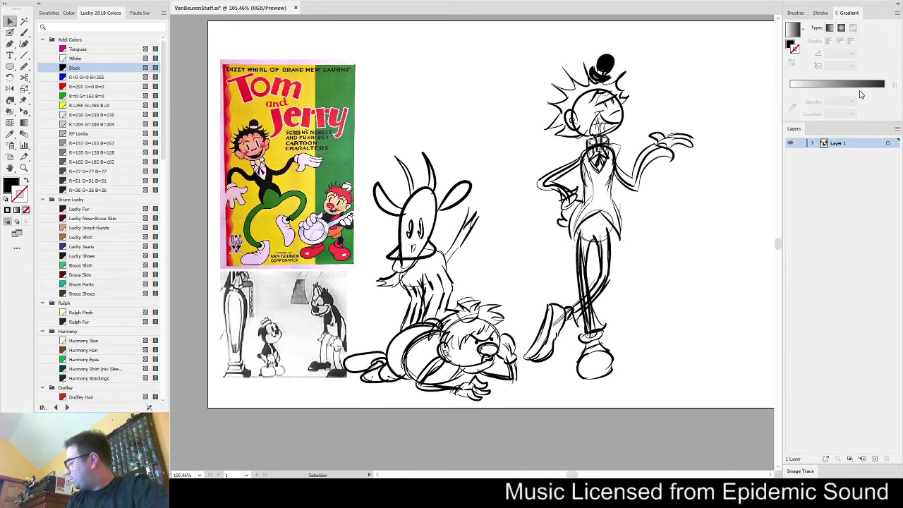
pyautogui.click(811, 144)
pyautogui.click(846, 175)
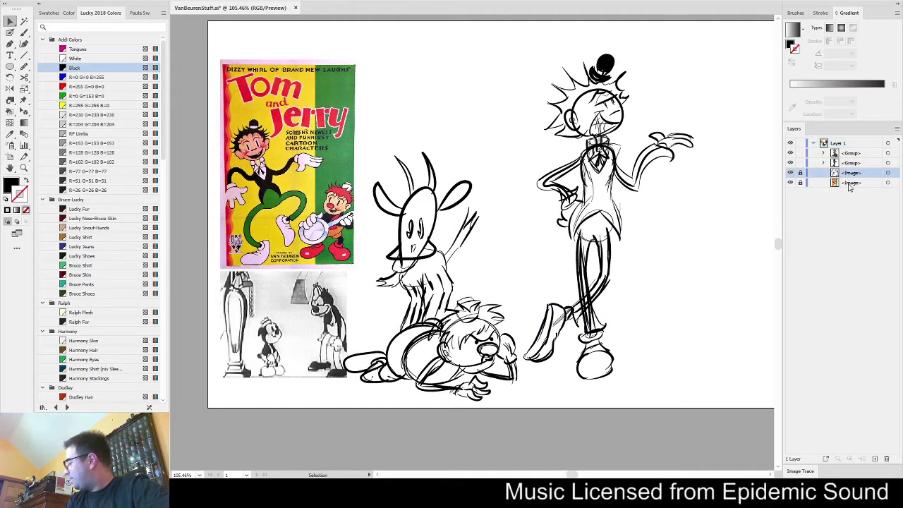
pyautogui.click(799, 183)
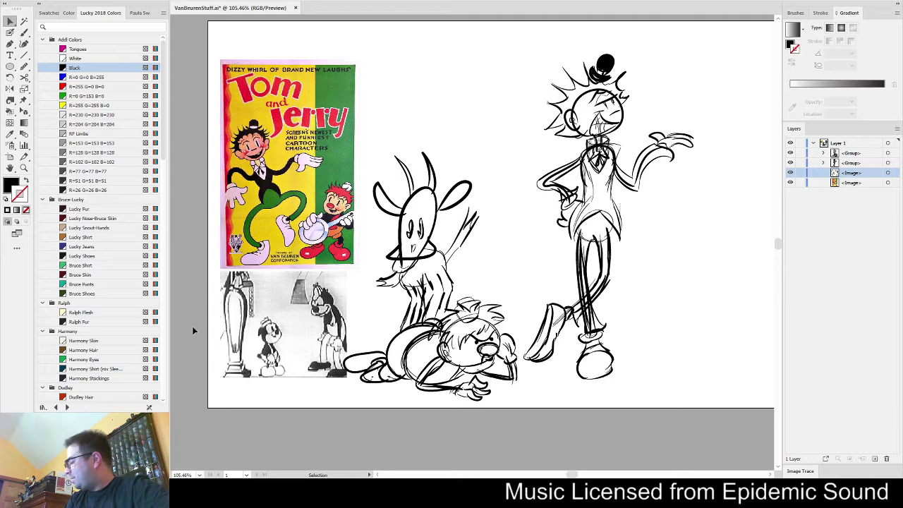
pyautogui.moveTo(198, 322); pyautogui.dragTo(271, 223)
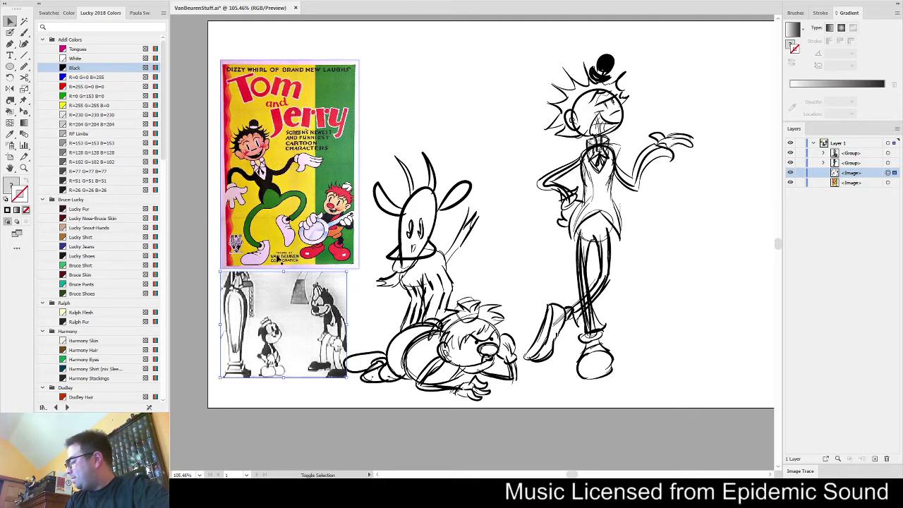
pyautogui.moveTo(291, 251); pyautogui.dragTo(212, 252)
pyautogui.moveTo(308, 124); pyautogui.dragTo(298, 184)
pyautogui.click(400, 173)
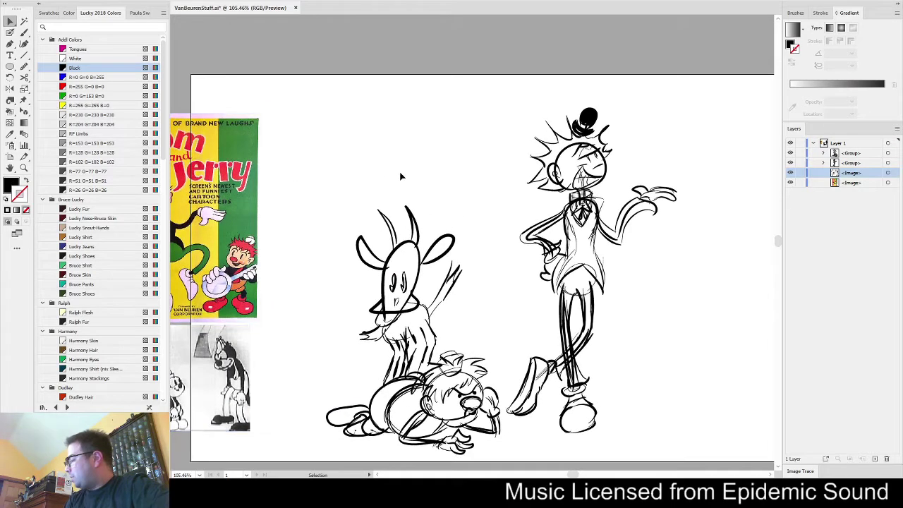
# Select the goat group and the standing character together and shift them left on the artboard
pyautogui.moveTo(660, 337); pyautogui.dragTo(643, 311)
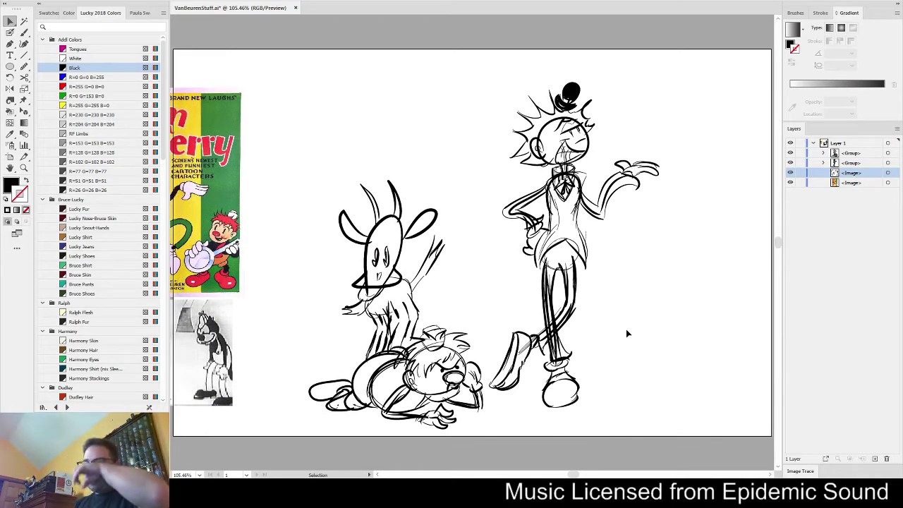
pyautogui.scroll(-1, 635, 232)
pyautogui.click(574, 356)
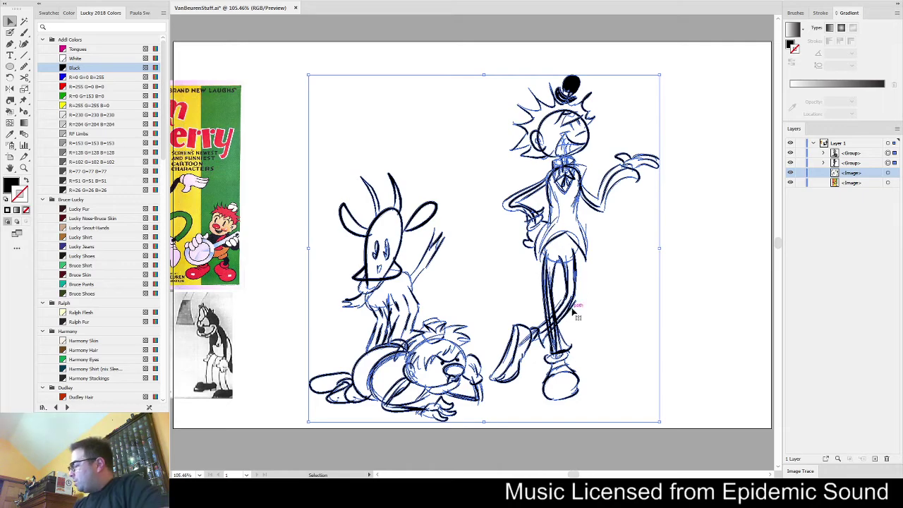
pyautogui.moveTo(574, 314); pyautogui.dragTo(547, 308)
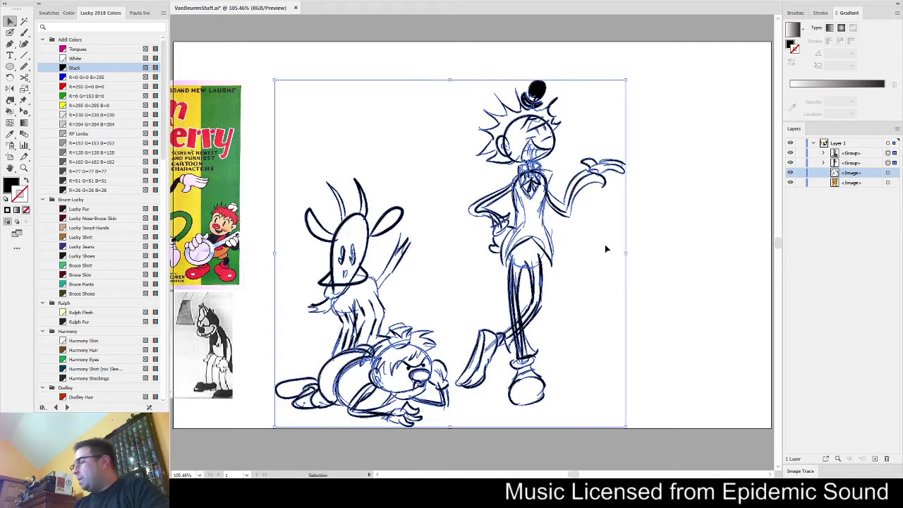
pyautogui.moveTo(563, 268)
pyautogui.mouseDown()
pyautogui.moveTo(568, 261)
pyautogui.moveTo(554, 252)
pyautogui.mouseUp()
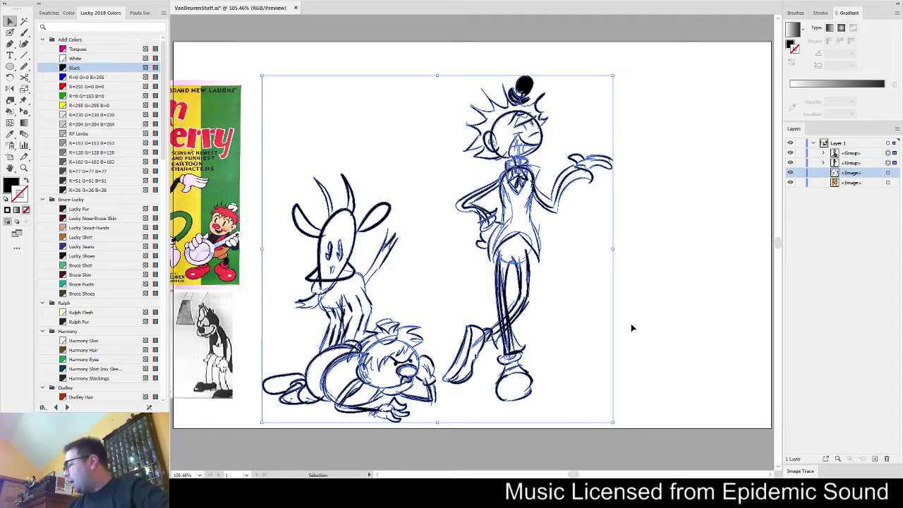
pyautogui.click(632, 343)
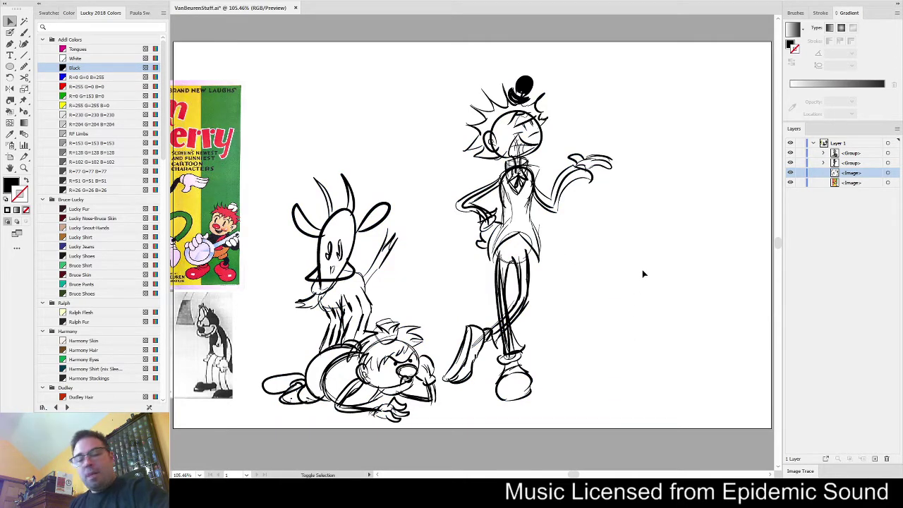
# Draw small solid black eyes and a brow stroke on the standing character's face with the Blob Brush
pyautogui.hotkey('shift', 'b')
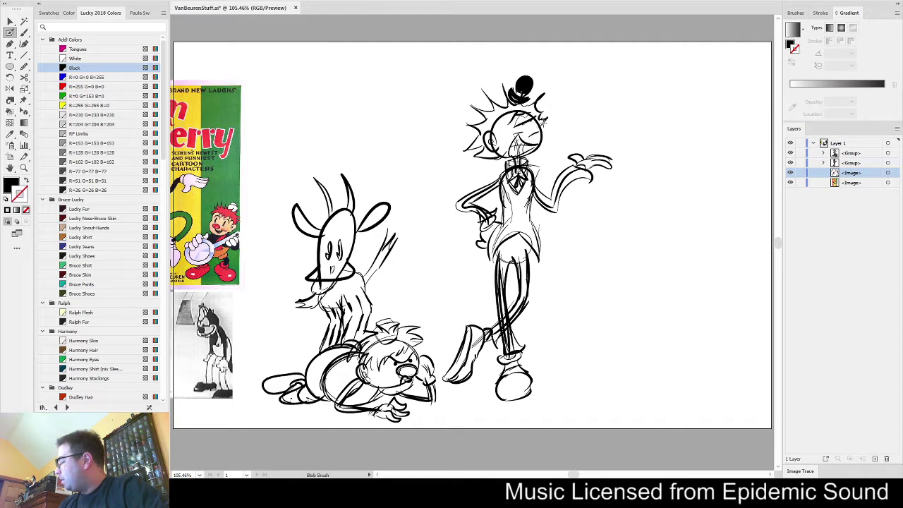
pyautogui.hotkey('shift', 'x')
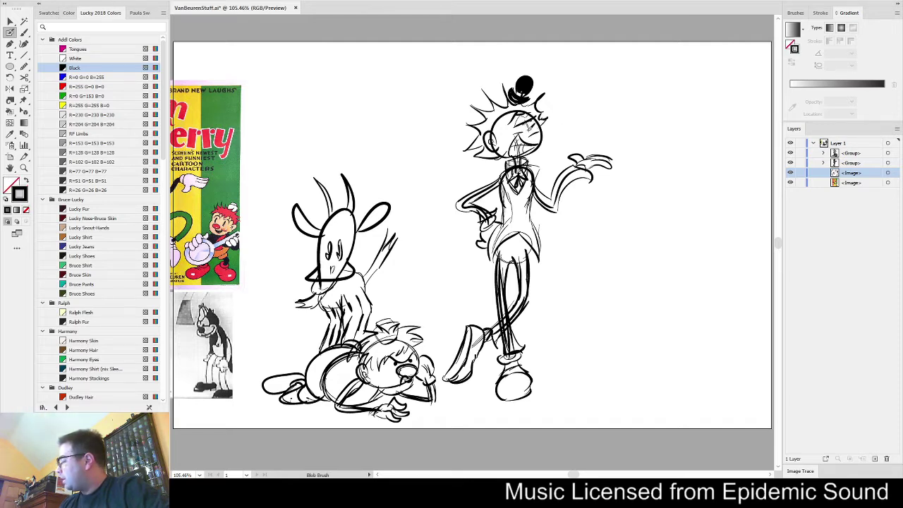
pyautogui.click(538, 124)
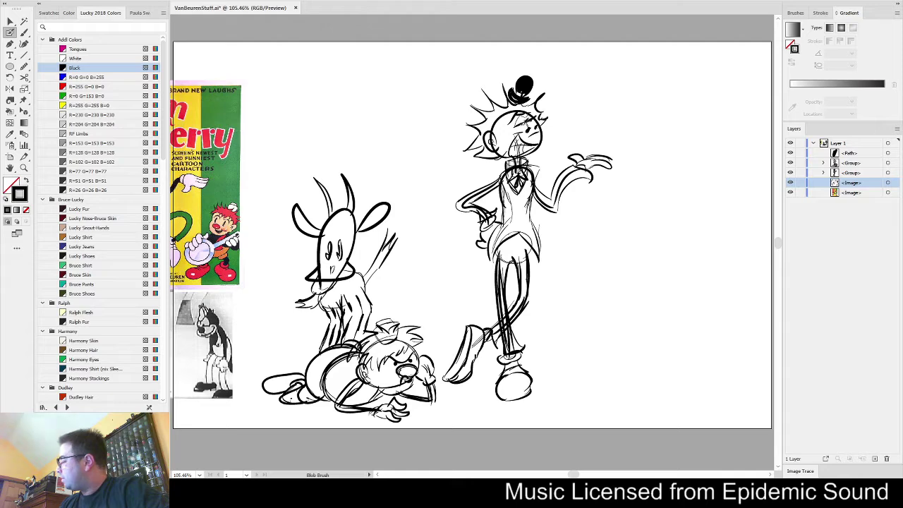
pyautogui.moveTo(546, 117); pyautogui.dragTo(538, 125)
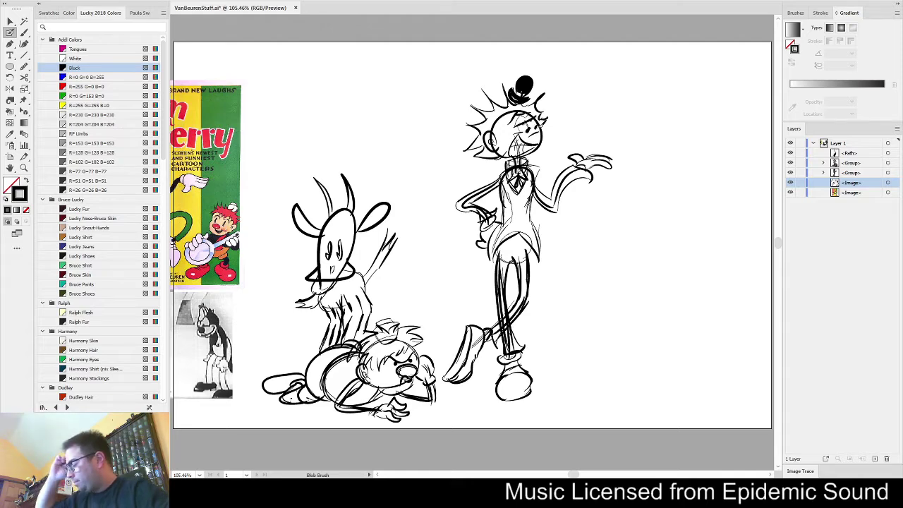
# Select the standing character with its new facial strokes and group everything into one object
pyautogui.press('v')
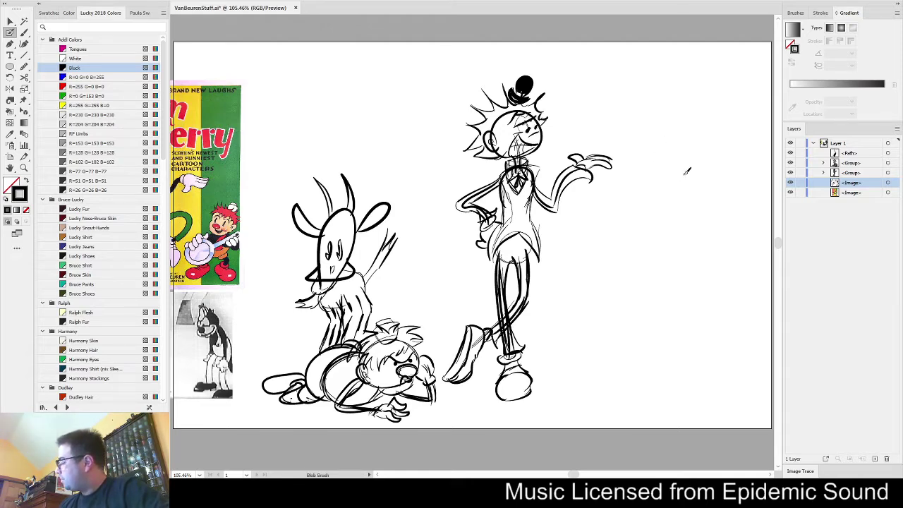
pyautogui.press('v')
pyautogui.moveTo(686, 186); pyautogui.dragTo(612, 197)
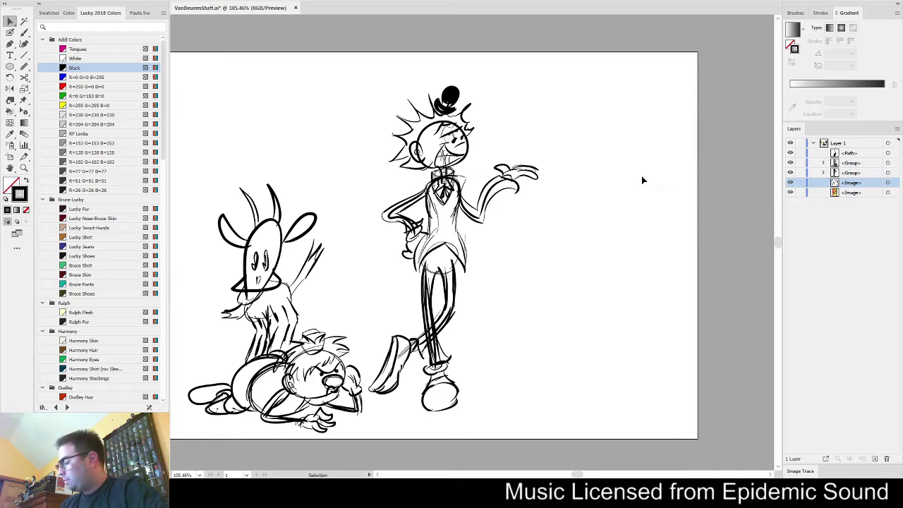
pyautogui.moveTo(309, 195); pyautogui.dragTo(382, 186)
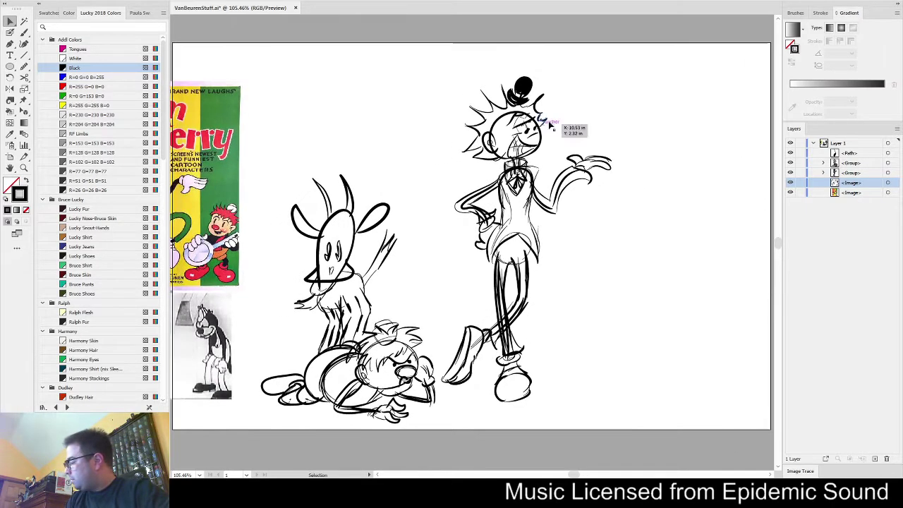
pyautogui.moveTo(642, 55); pyautogui.dragTo(442, 421)
pyautogui.hotkey('ctrl', 'g')
# Move the black-and-white reference image over the artboard's upper-right edge and switch back to the Blob Brush
pyautogui.moveTo(384, 358); pyautogui.dragTo(433, 350)
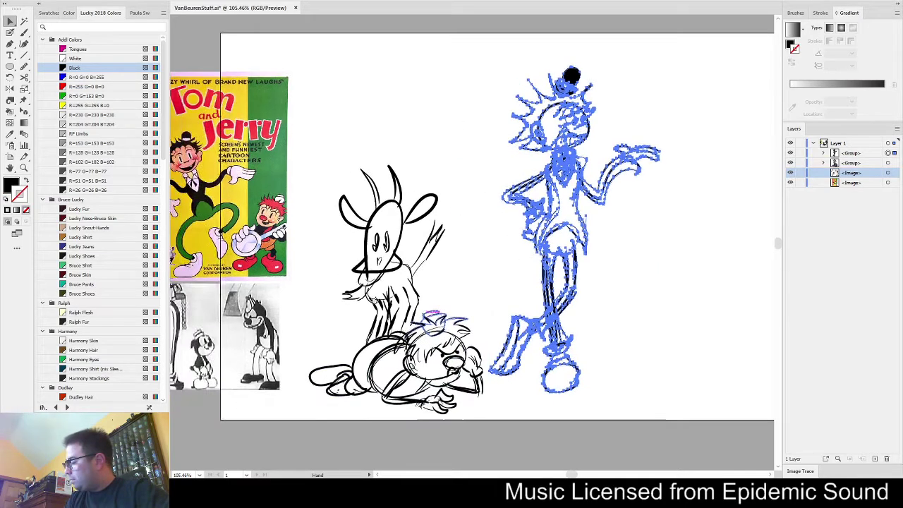
pyautogui.moveTo(227, 385); pyautogui.dragTo(733, 95)
pyautogui.moveTo(747, 176); pyautogui.dragTo(503, 220)
pyautogui.moveTo(523, 116); pyautogui.dragTo(517, 94)
pyautogui.click(572, 296)
pyautogui.hotkey('shift', 'b')
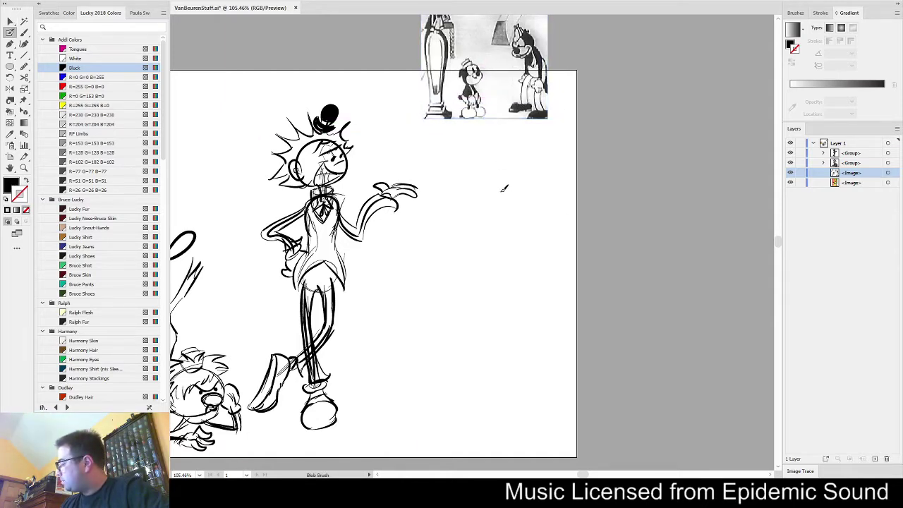
# Move the black-and-white reference image off the artboard, past its right edge
pyautogui.scroll(2, 534, 177)
pyautogui.press('v')
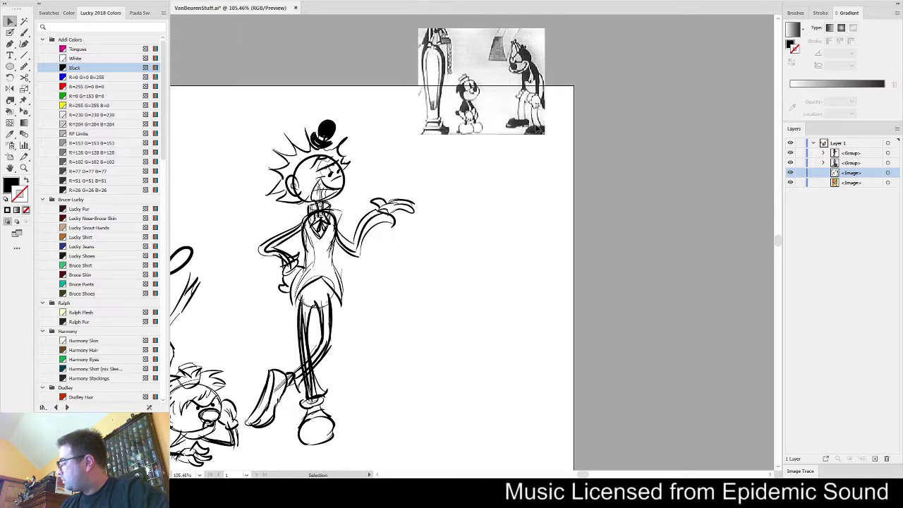
pyautogui.moveTo(538, 123)
pyautogui.mouseDown()
pyautogui.moveTo(675, 194)
pyautogui.moveTo(700, 185)
pyautogui.mouseUp()
pyautogui.moveTo(434, 224); pyautogui.dragTo(580, 155)
# Select all the character sketches, group them into one object and shift the group left on the artboard
pyautogui.moveTo(608, 52)
pyautogui.mouseDown()
pyautogui.moveTo(335, 306)
pyautogui.moveTo(204, 450)
pyautogui.mouseUp()
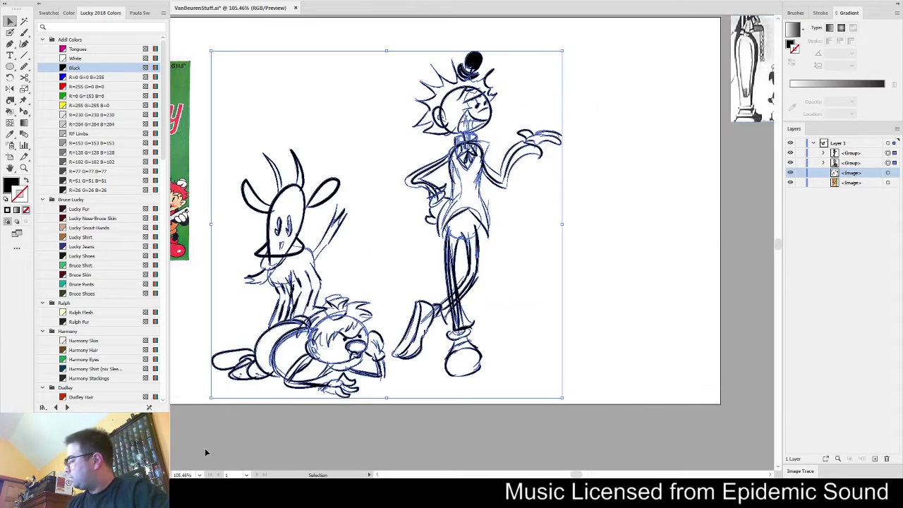
pyautogui.hotkey('ctrl', 'g')
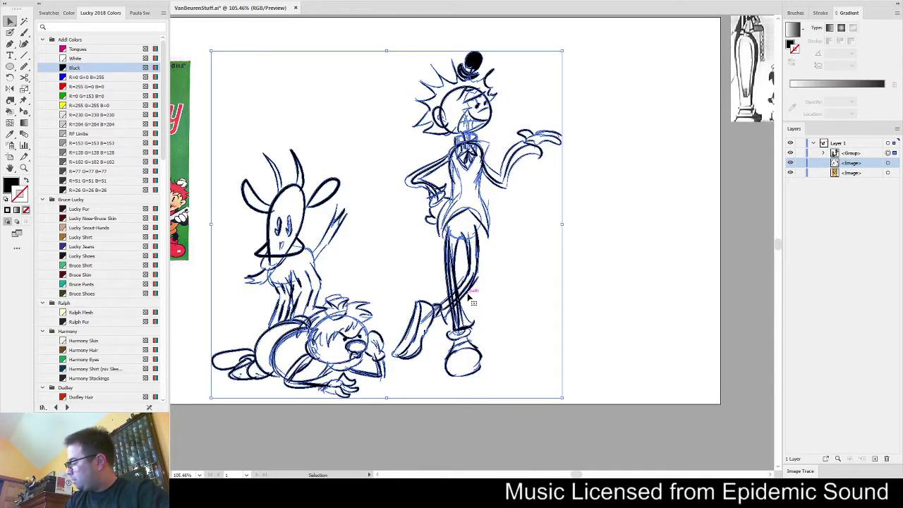
pyautogui.moveTo(470, 291); pyautogui.dragTo(376, 283)
pyautogui.click(575, 306)
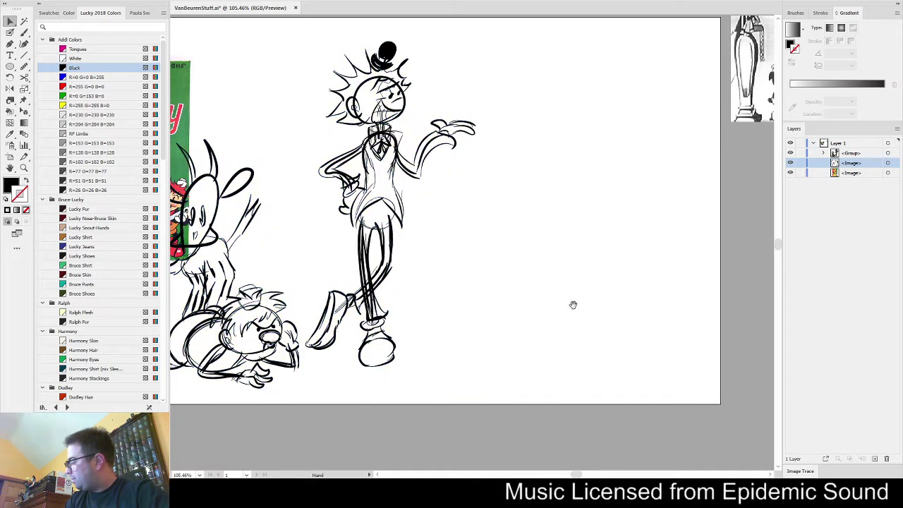
# Move the black-and-white reference image back onto the artboard, just inside its right edge
pyautogui.moveTo(573, 305); pyautogui.dragTo(313, 404)
pyautogui.moveTo(651, 289); pyautogui.dragTo(679, 196)
pyautogui.moveTo(604, 119); pyautogui.dragTo(434, 235)
pyautogui.moveTo(548, 250)
pyautogui.mouseDown()
pyautogui.moveTo(448, 316)
pyautogui.moveTo(477, 306)
pyautogui.mouseUp()
pyautogui.click(466, 301)
pyautogui.click(497, 313)
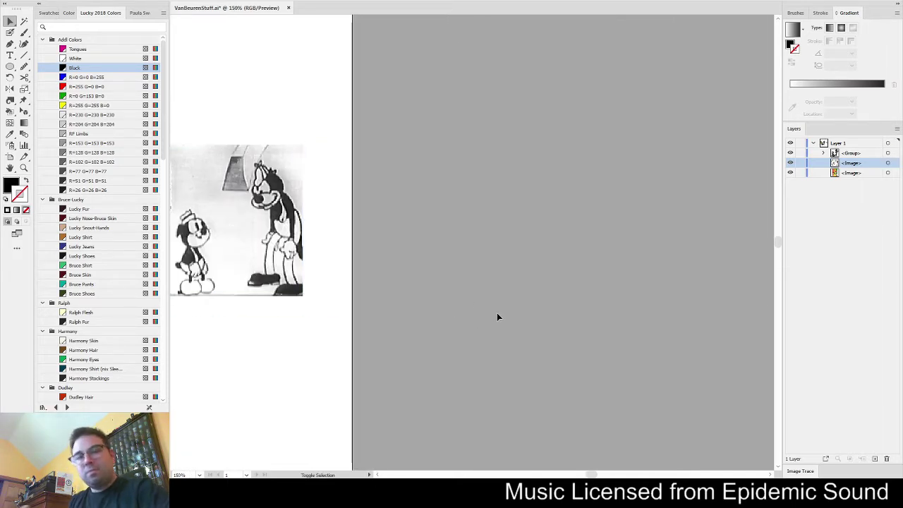
# Sketch an egg-shaped cat head with a wide rounded muzzle using the Blob Brush on the pasteboard beside the reference image
pyautogui.hotkey('shift', 'n')
pyautogui.hotkey('shift', 'b')
pyautogui.hotkey('shift', 'b')
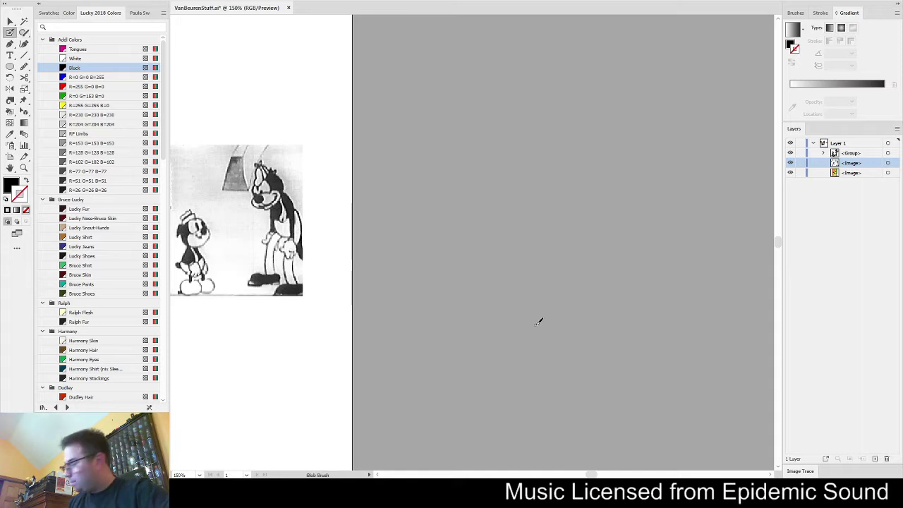
pyautogui.moveTo(547, 335)
pyautogui.mouseDown()
pyautogui.moveTo(543, 314)
pyautogui.moveTo(469, 310)
pyautogui.mouseUp()
pyautogui.keyDown('ctrl'); pyautogui.keyDown('alt'); pyautogui.click(506, 315); pyautogui.keyUp('alt'); pyautogui.keyUp('ctrl')
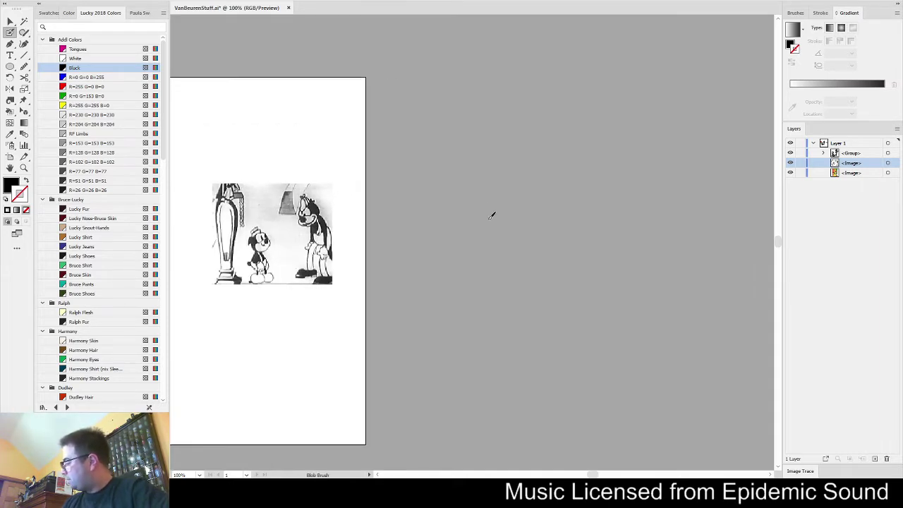
pyautogui.moveTo(482, 221)
pyautogui.mouseDown()
pyautogui.moveTo(481, 169)
pyautogui.moveTo(491, 158)
pyautogui.mouseUp()
pyautogui.moveTo(515, 151)
pyautogui.mouseDown()
pyautogui.moveTo(542, 182)
pyautogui.moveTo(543, 202)
pyautogui.mouseUp()
pyautogui.moveTo(481, 168); pyautogui.dragTo(471, 225)
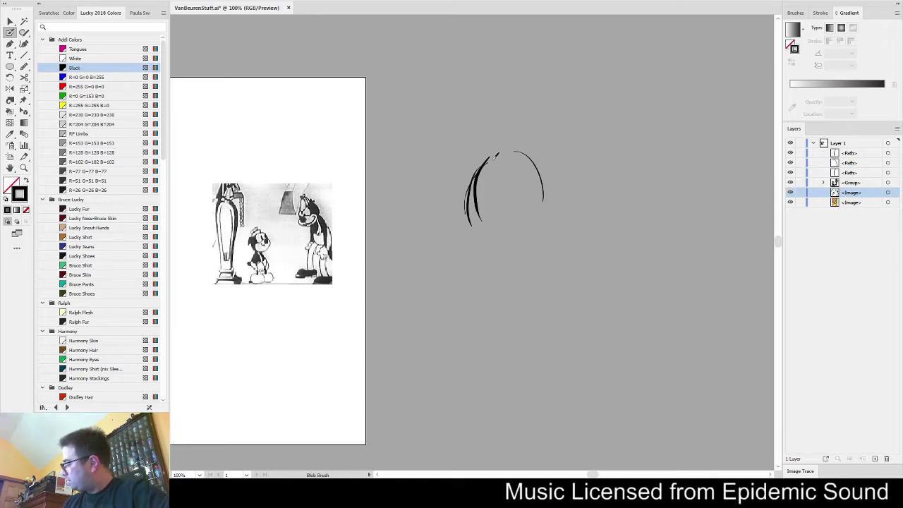
pyautogui.moveTo(496, 155); pyautogui.dragTo(477, 169)
pyautogui.moveTo(467, 210); pyautogui.dragTo(513, 149)
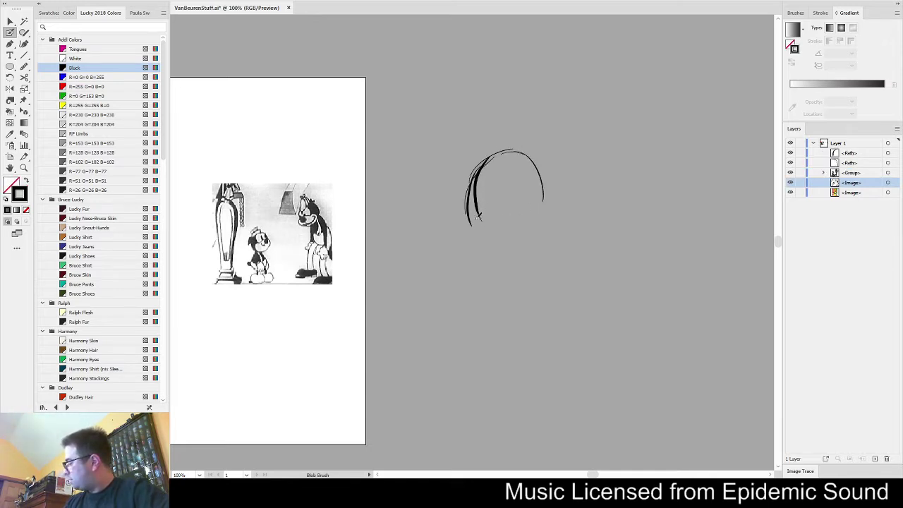
pyautogui.moveTo(470, 213)
pyautogui.mouseDown()
pyautogui.moveTo(458, 235)
pyautogui.moveTo(514, 255)
pyautogui.moveTo(555, 225)
pyautogui.moveTo(557, 201)
pyautogui.mouseUp()
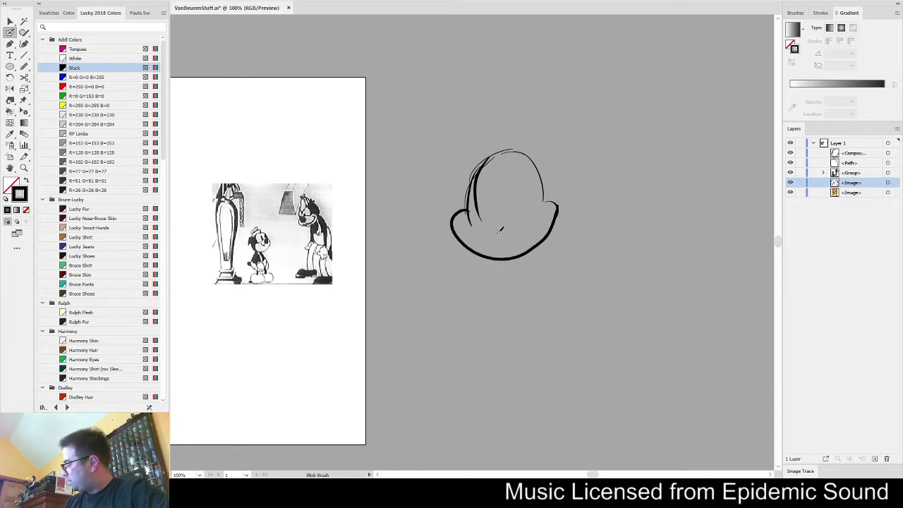
# Draw a thick oval nose on the cat's muzzle and undo the trial whisker strokes
pyautogui.moveTo(496, 237)
pyautogui.mouseDown()
pyautogui.moveTo(488, 224)
pyautogui.moveTo(421, 221)
pyautogui.moveTo(408, 252)
pyautogui.mouseUp()
pyautogui.moveTo(542, 221); pyautogui.dragTo(599, 211)
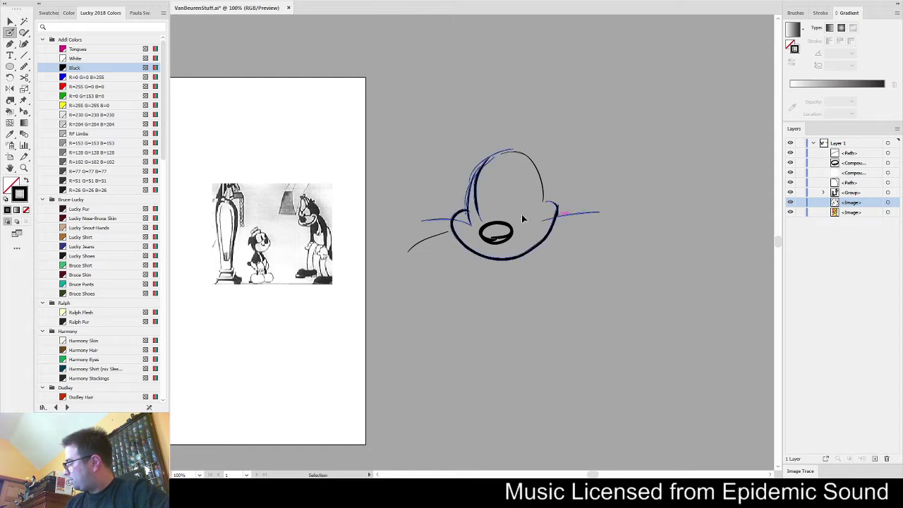
pyautogui.hotkey('ctrl', 'z')
pyautogui.hotkey('ctrl', 'z')
pyautogui.hotkey('ctrl', 'z')
# Draw short upswept cheek tufts and a curved whisker on each side of the cat's muzzle
pyautogui.moveTo(451, 198); pyautogui.dragTo(469, 217)
pyautogui.moveTo(539, 217); pyautogui.dragTo(573, 191)
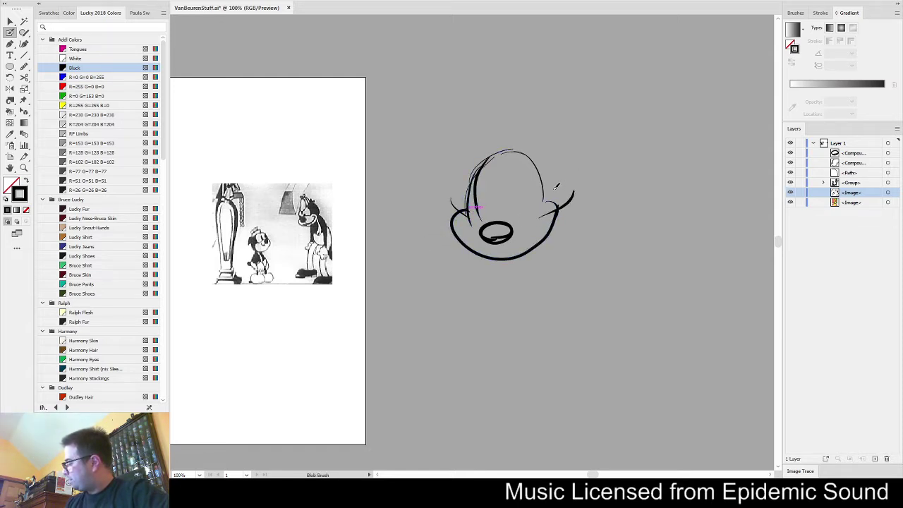
pyautogui.moveTo(465, 223); pyautogui.dragTo(424, 245)
pyautogui.moveTo(533, 227); pyautogui.dragTo(581, 239)
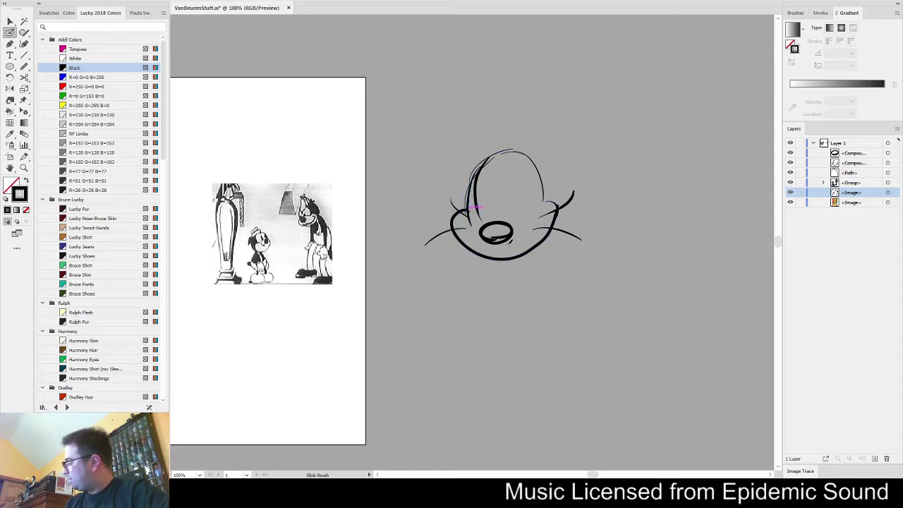
# Draw the line below the nose, the muzzle's top curve and two tall oval eyes with small pupils
pyautogui.moveTo(497, 241); pyautogui.dragTo(496, 258)
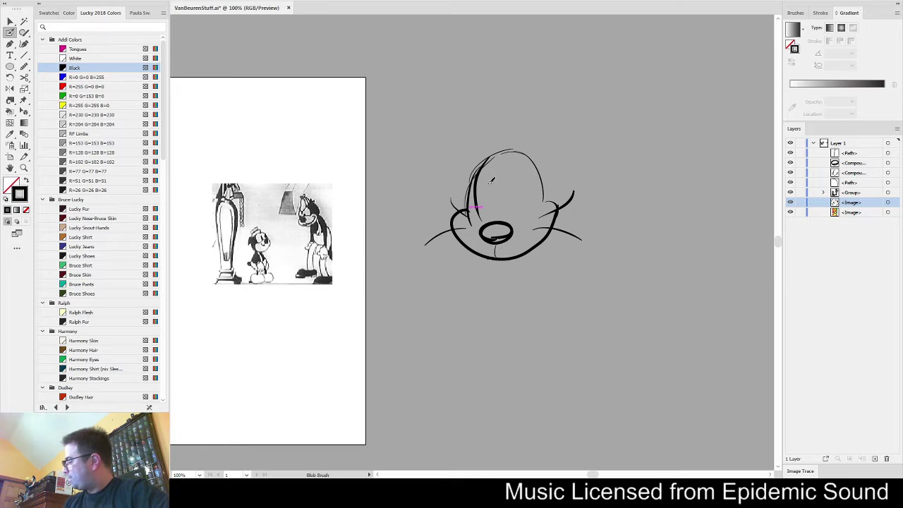
pyautogui.moveTo(475, 217); pyautogui.dragTo(525, 214)
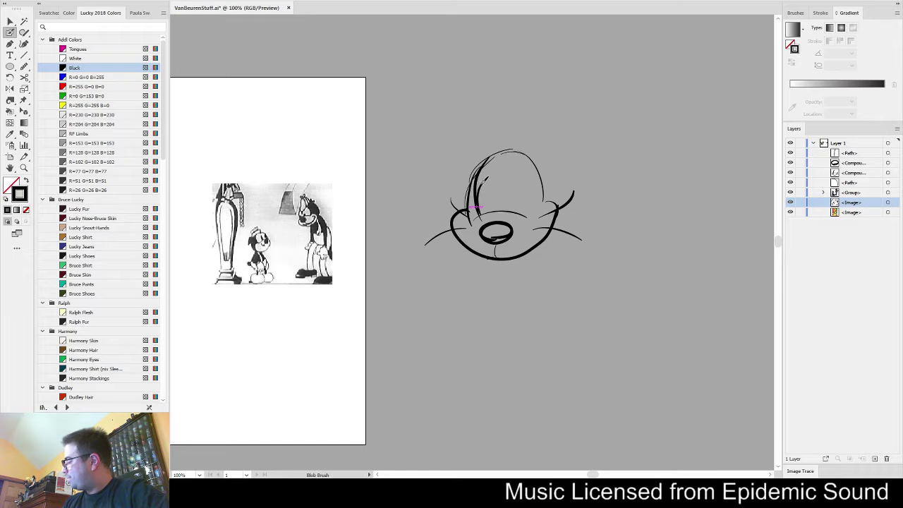
pyautogui.moveTo(482, 182)
pyautogui.mouseDown()
pyautogui.moveTo(497, 194)
pyautogui.moveTo(495, 209)
pyautogui.moveTo(520, 183)
pyautogui.moveTo(522, 214)
pyautogui.moveTo(528, 196)
pyautogui.moveTo(486, 199)
pyautogui.moveTo(522, 205)
pyautogui.mouseUp()
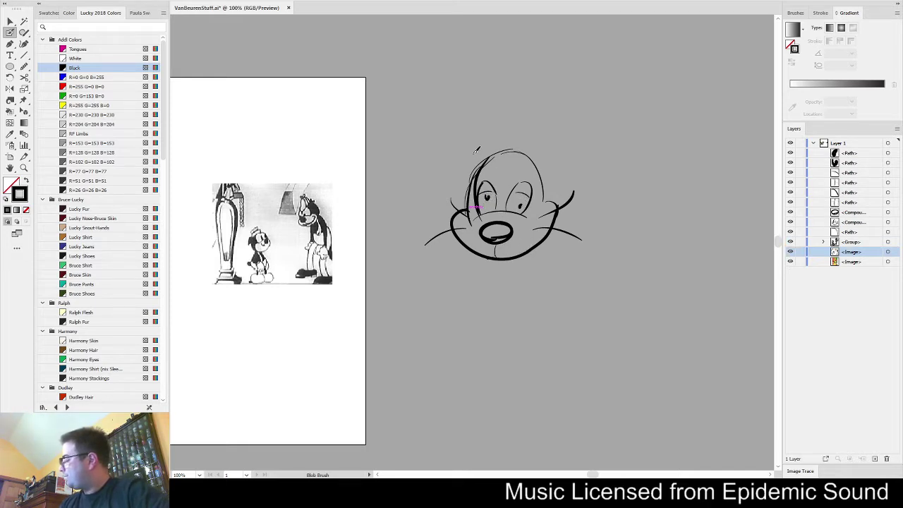
# Draw two pointed ears and a peaked head top with a small tuft at its tip and a rounded forehead curve
pyautogui.moveTo(476, 178); pyautogui.dragTo(482, 161)
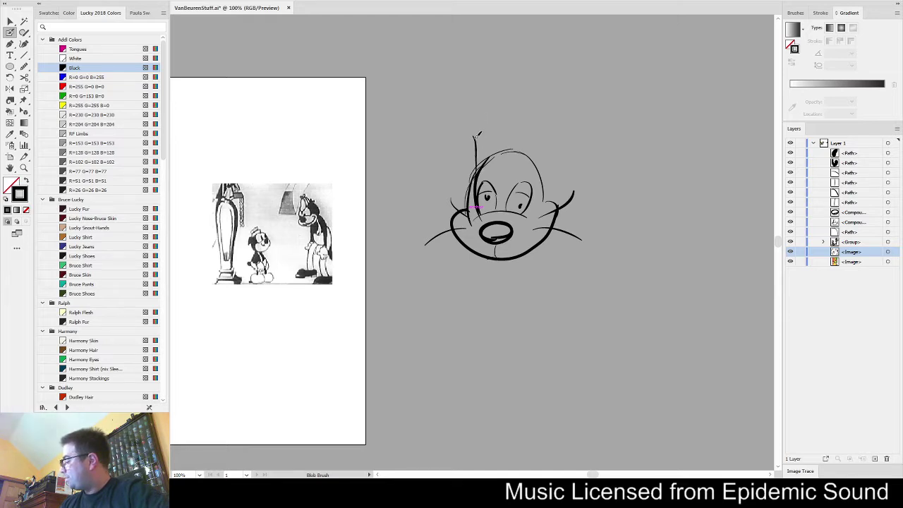
pyautogui.moveTo(540, 165); pyautogui.dragTo(550, 176)
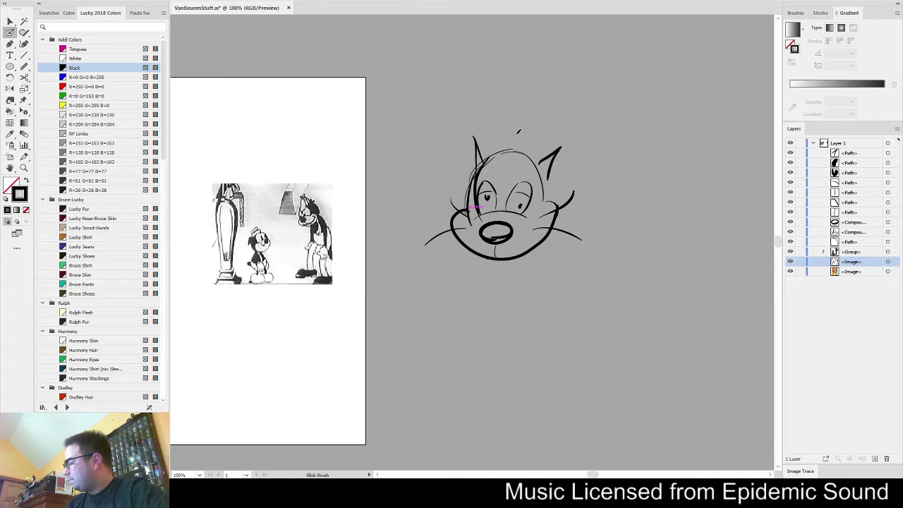
pyautogui.moveTo(492, 151)
pyautogui.mouseDown()
pyautogui.moveTo(530, 118)
pyautogui.moveTo(523, 145)
pyautogui.moveTo(505, 136)
pyautogui.moveTo(529, 156)
pyautogui.moveTo(491, 147)
pyautogui.moveTo(526, 123)
pyautogui.moveTo(535, 163)
pyautogui.mouseUp()
pyautogui.hotkey('ctrl', 'z')
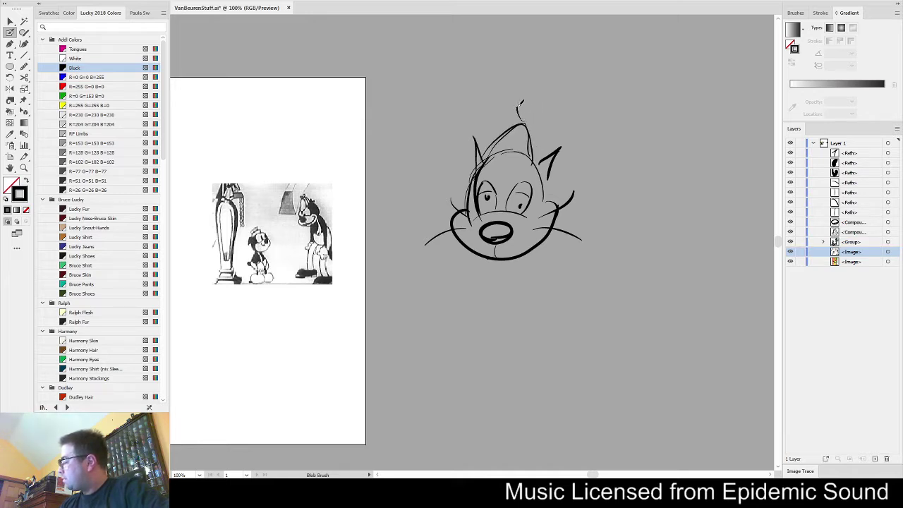
pyautogui.moveTo(520, 103)
pyautogui.mouseDown()
pyautogui.moveTo(522, 124)
pyautogui.moveTo(539, 114)
pyautogui.mouseUp()
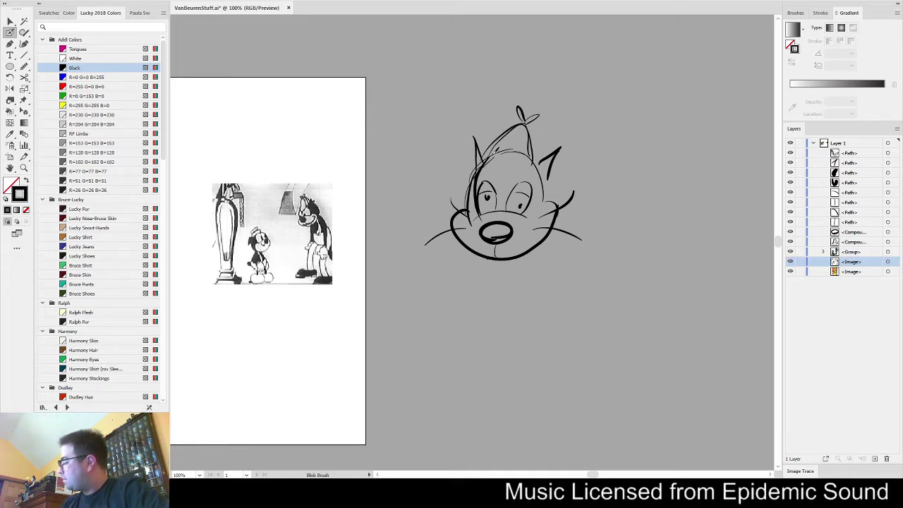
pyautogui.moveTo(497, 148); pyautogui.dragTo(529, 155)
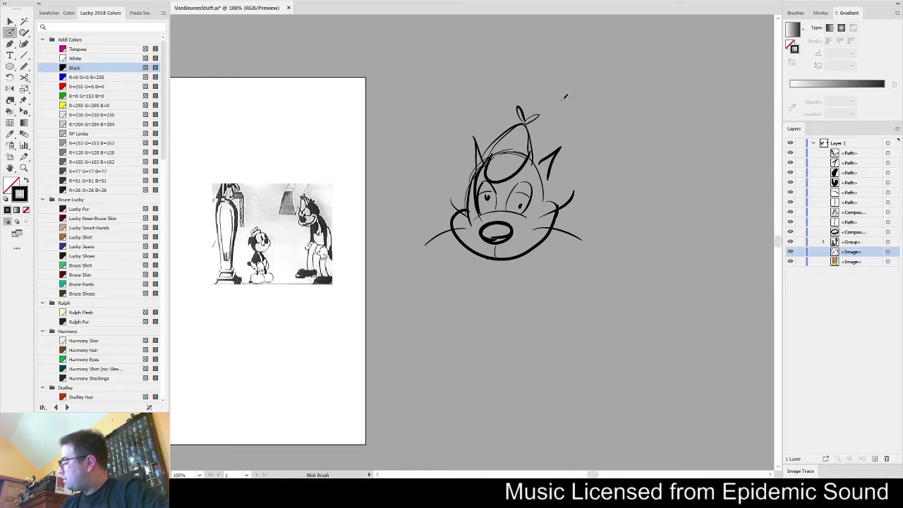
# Sketch the cat's long furry torso below the head, with a curved trouser waistline, a round button and a shoulder strap
pyautogui.moveTo(540, 254); pyautogui.dragTo(534, 201)
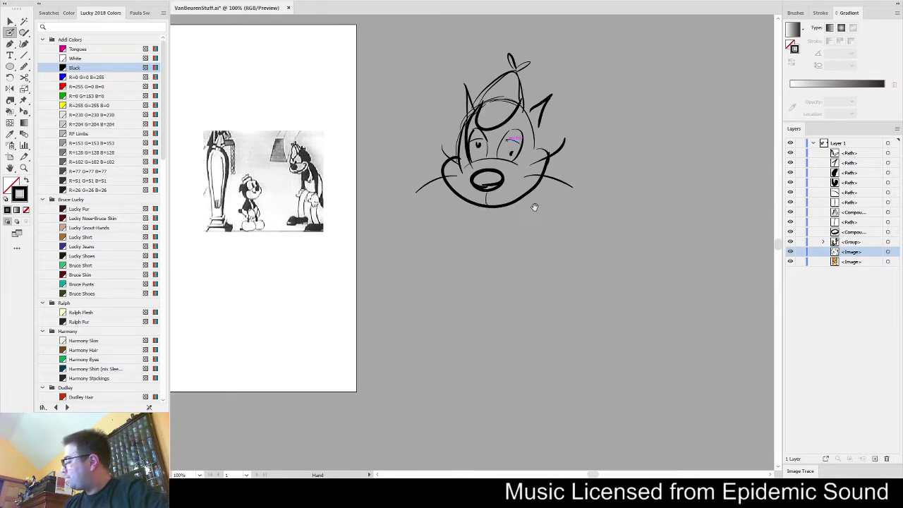
pyautogui.moveTo(488, 218); pyautogui.dragTo(452, 307)
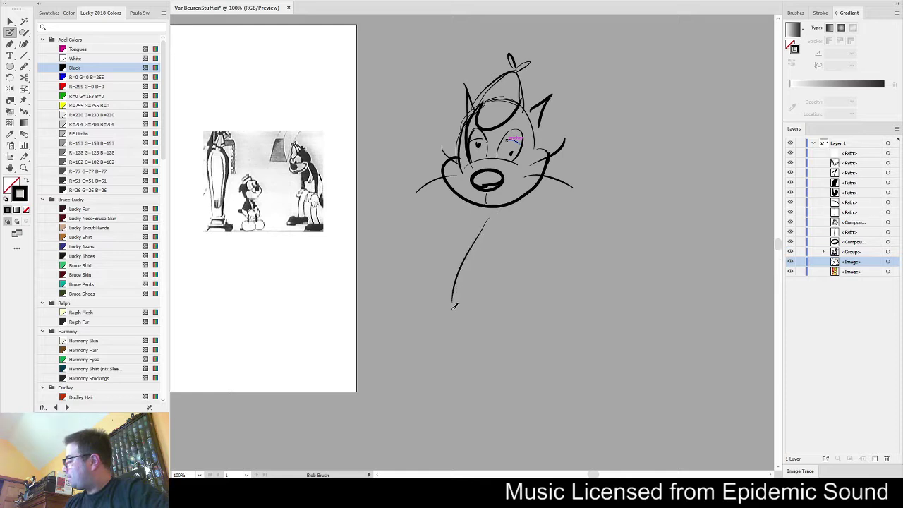
pyautogui.moveTo(468, 256)
pyautogui.mouseDown()
pyautogui.moveTo(472, 346)
pyautogui.moveTo(440, 278)
pyautogui.mouseUp()
pyautogui.moveTo(474, 206); pyautogui.dragTo(437, 271)
pyautogui.moveTo(505, 215)
pyautogui.mouseDown()
pyautogui.moveTo(519, 209)
pyautogui.moveTo(516, 275)
pyautogui.mouseUp()
pyautogui.moveTo(432, 271)
pyautogui.mouseDown()
pyautogui.moveTo(466, 343)
pyautogui.moveTo(494, 323)
pyautogui.moveTo(502, 276)
pyautogui.moveTo(499, 332)
pyautogui.mouseUp()
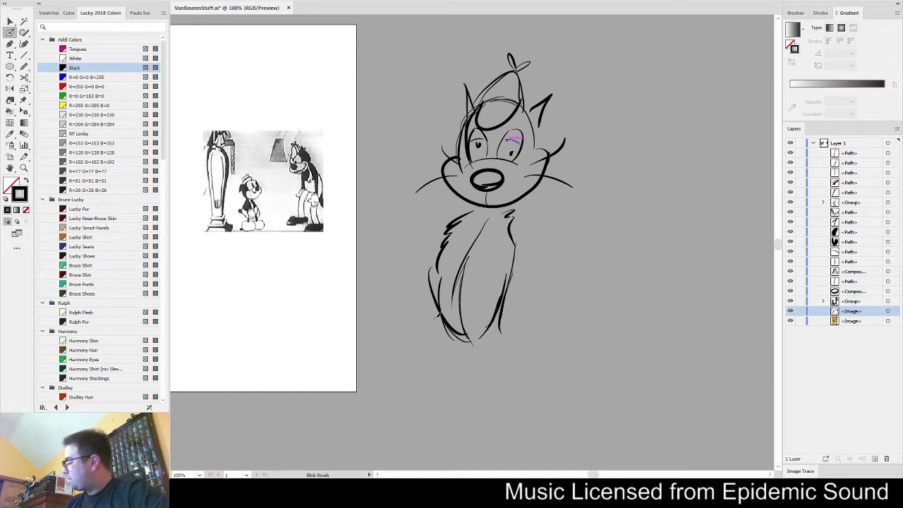
pyautogui.moveTo(421, 311)
pyautogui.mouseDown()
pyautogui.moveTo(474, 290)
pyautogui.moveTo(505, 303)
pyautogui.mouseUp()
pyautogui.moveTo(427, 306)
pyautogui.mouseDown()
pyautogui.moveTo(508, 304)
pyautogui.moveTo(477, 305)
pyautogui.moveTo(496, 299)
pyautogui.moveTo(514, 225)
pyautogui.mouseUp()
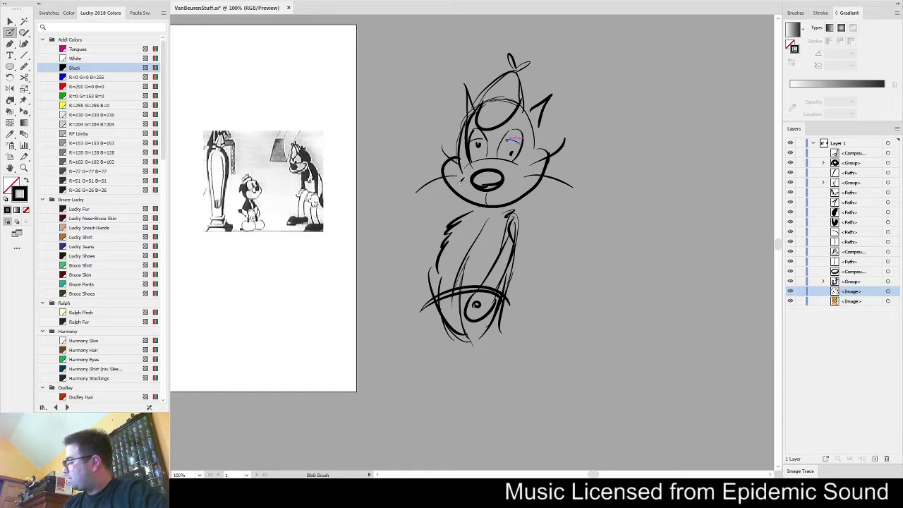
# Draw a hand raised to the cat's mouth and the bent, furry arm connecting it to the shoulder
pyautogui.moveTo(455, 176)
pyautogui.mouseDown()
pyautogui.moveTo(480, 186)
pyautogui.moveTo(471, 185)
pyautogui.moveTo(478, 173)
pyautogui.moveTo(478, 186)
pyautogui.moveTo(415, 211)
pyautogui.moveTo(455, 214)
pyautogui.moveTo(427, 213)
pyautogui.mouseUp()
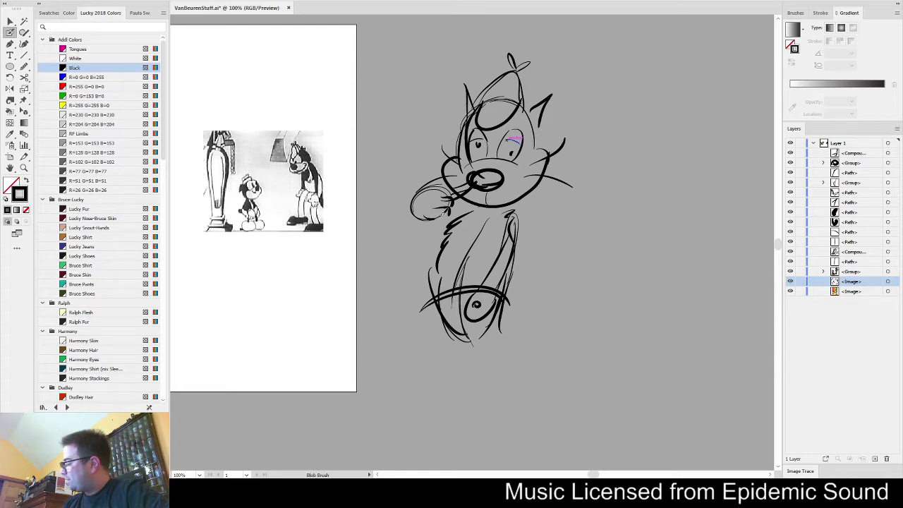
pyautogui.moveTo(450, 212); pyautogui.dragTo(442, 215)
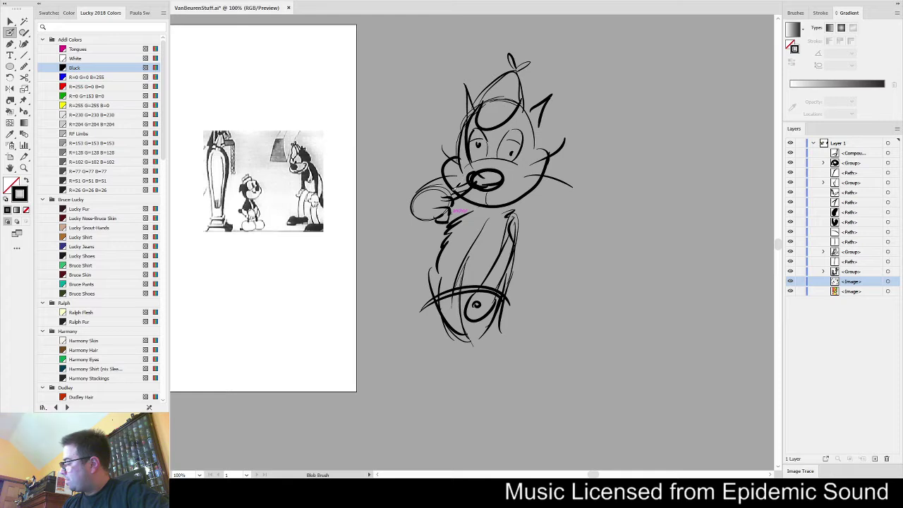
pyautogui.moveTo(447, 187)
pyautogui.mouseDown()
pyautogui.moveTo(433, 209)
pyautogui.moveTo(420, 201)
pyautogui.moveTo(414, 222)
pyautogui.mouseUp()
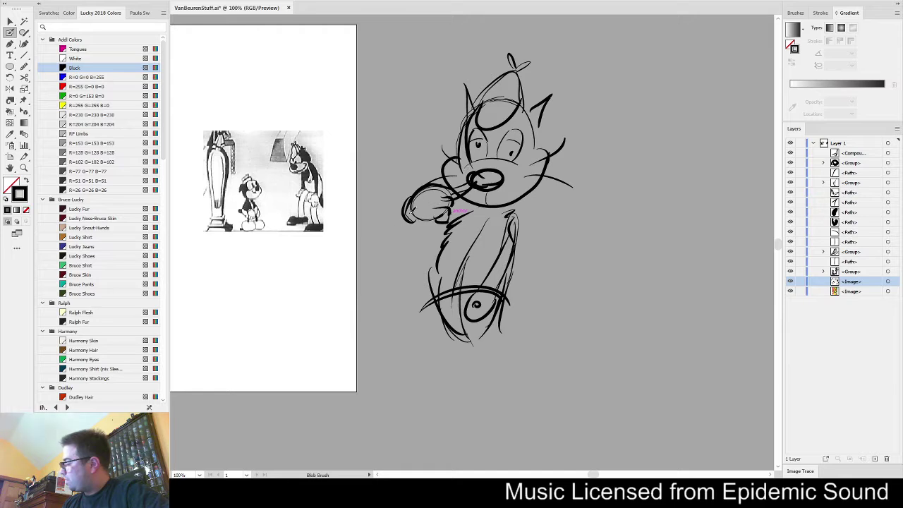
pyautogui.moveTo(398, 223)
pyautogui.mouseDown()
pyautogui.moveTo(445, 231)
pyautogui.moveTo(387, 243)
pyautogui.moveTo(383, 263)
pyautogui.moveTo(444, 217)
pyautogui.moveTo(400, 249)
pyautogui.moveTo(421, 254)
pyautogui.moveTo(447, 237)
pyautogui.mouseUp()
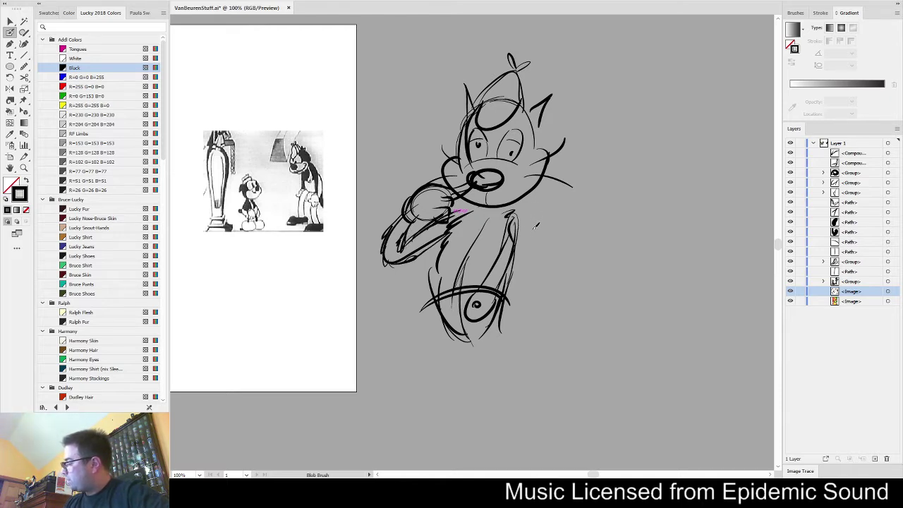
# Draw the cat's other arm hanging beside the torso and the curved hip lines of the trousers
pyautogui.moveTo(534, 202); pyautogui.dragTo(542, 283)
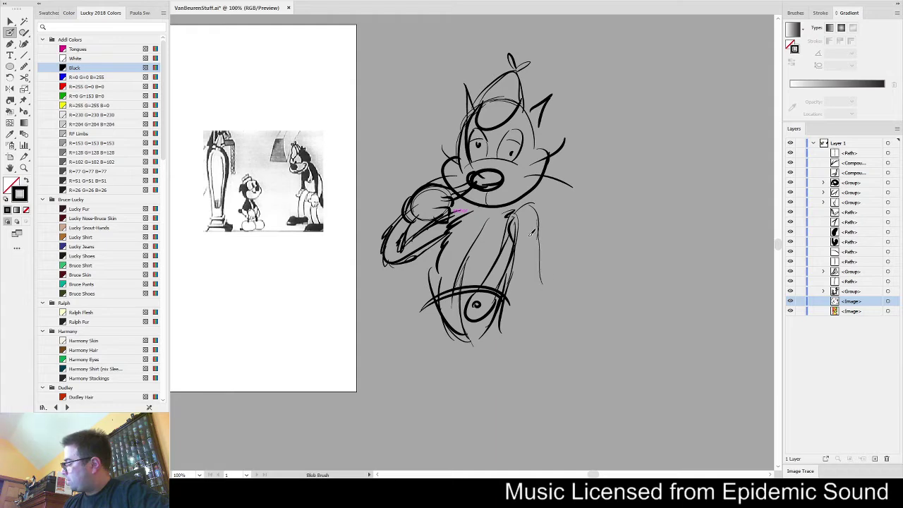
pyautogui.moveTo(531, 234)
pyautogui.mouseDown()
pyautogui.moveTo(527, 320)
pyautogui.moveTo(507, 346)
pyautogui.moveTo(557, 249)
pyautogui.mouseUp()
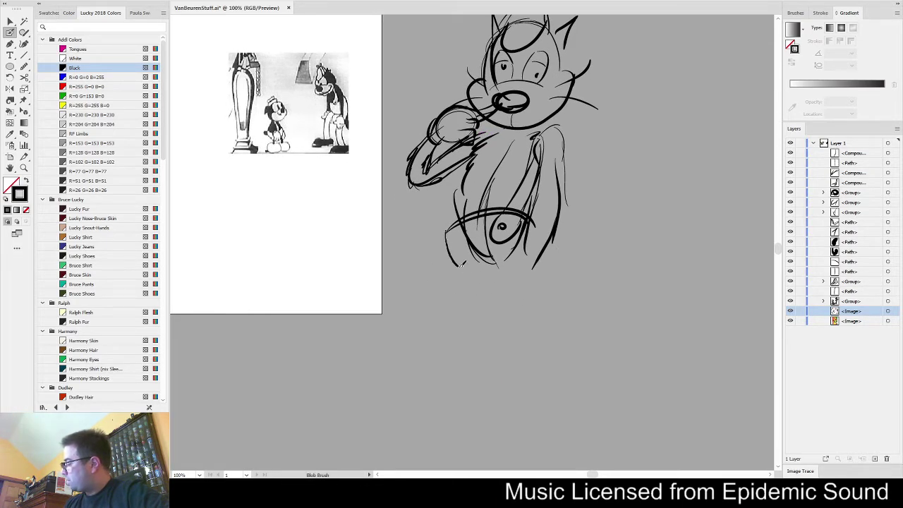
pyautogui.moveTo(447, 235); pyautogui.dragTo(463, 294)
pyautogui.moveTo(534, 226); pyautogui.dragTo(524, 284)
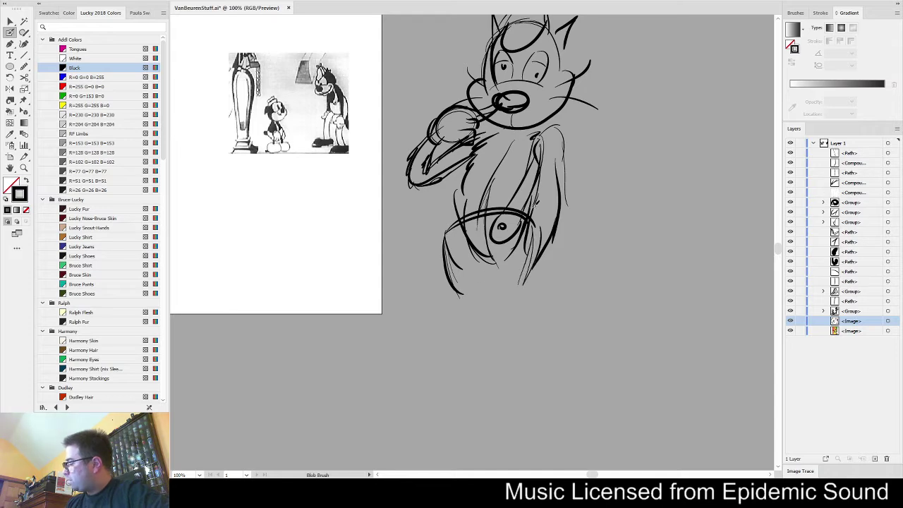
# Add jagged fur strokes along the torso's side below the raised arm
pyautogui.moveTo(463, 197); pyautogui.dragTo(455, 214)
pyautogui.moveTo(471, 168); pyautogui.dragTo(451, 182)
pyautogui.moveTo(465, 178)
pyautogui.mouseDown()
pyautogui.moveTo(450, 189)
pyautogui.moveTo(456, 212)
pyautogui.mouseUp()
# Draw two long, straight trouser legs below the hips and close them with curved hems
pyautogui.moveTo(584, 294)
pyautogui.mouseDown()
pyautogui.moveTo(589, 257)
pyautogui.moveTo(532, 312)
pyautogui.moveTo(552, 288)
pyautogui.mouseUp()
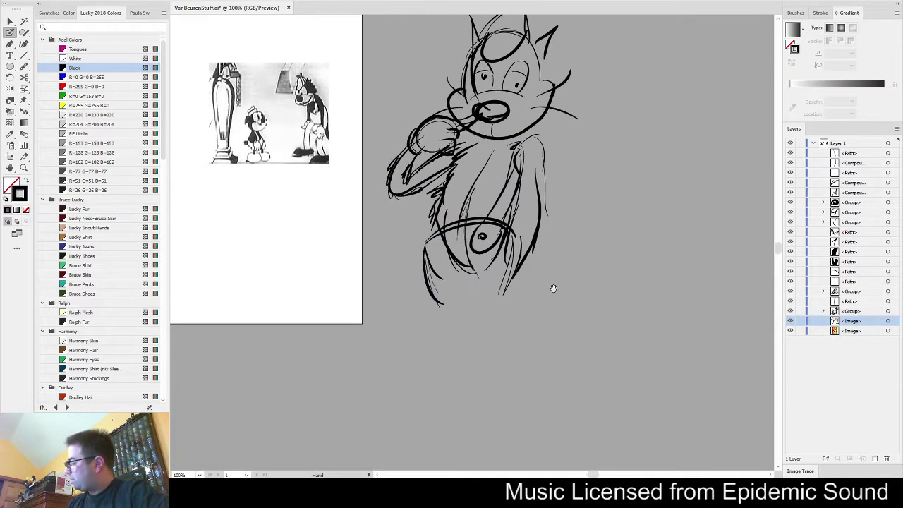
pyautogui.moveTo(468, 318)
pyautogui.mouseDown()
pyautogui.moveTo(474, 258)
pyautogui.moveTo(455, 397)
pyautogui.moveTo(447, 259)
pyautogui.moveTo(486, 384)
pyautogui.moveTo(490, 265)
pyautogui.mouseUp()
pyautogui.moveTo(432, 414)
pyautogui.mouseDown()
pyautogui.moveTo(429, 435)
pyautogui.moveTo(470, 426)
pyautogui.moveTo(433, 388)
pyautogui.moveTo(432, 244)
pyautogui.mouseUp()
pyautogui.moveTo(469, 426)
pyautogui.mouseDown()
pyautogui.moveTo(470, 256)
pyautogui.moveTo(471, 275)
pyautogui.mouseUp()
pyautogui.moveTo(505, 237); pyautogui.dragTo(520, 422)
pyautogui.moveTo(471, 388)
pyautogui.mouseDown()
pyautogui.moveTo(477, 423)
pyautogui.moveTo(520, 420)
pyautogui.mouseUp()
pyautogui.moveTo(478, 386)
pyautogui.mouseDown()
pyautogui.moveTo(490, 356)
pyautogui.moveTo(407, 392)
pyautogui.moveTo(434, 423)
pyautogui.moveTo(461, 426)
pyautogui.moveTo(466, 407)
pyautogui.moveTo(486, 385)
pyautogui.mouseUp()
# Draw the cat's two large bare feet with rounded toes and claws below the trouser hems
pyautogui.moveTo(404, 402)
pyautogui.mouseDown()
pyautogui.moveTo(416, 392)
pyautogui.moveTo(387, 410)
pyautogui.moveTo(401, 436)
pyautogui.moveTo(435, 446)
pyautogui.mouseUp()
pyautogui.moveTo(498, 385); pyautogui.dragTo(509, 408)
pyautogui.press('space')
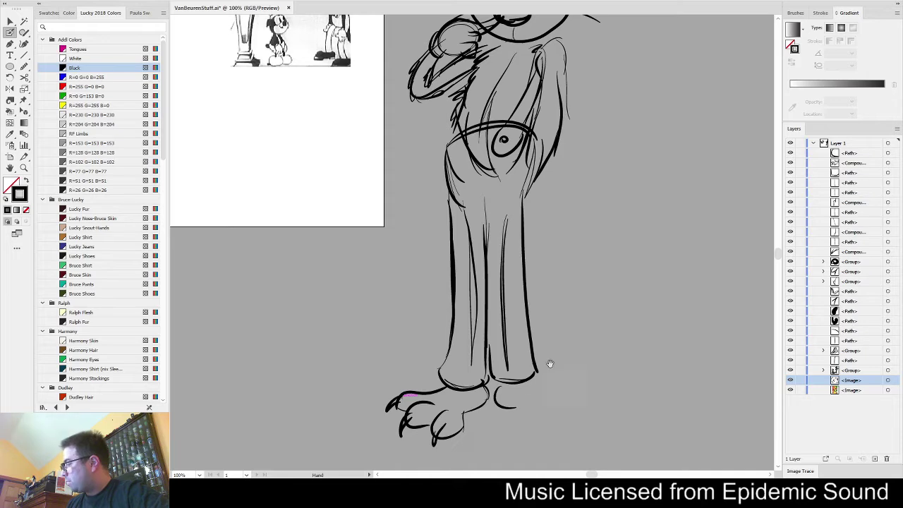
pyautogui.moveTo(549, 366)
pyautogui.mouseDown()
pyautogui.moveTo(532, 439)
pyautogui.moveTo(525, 351)
pyautogui.mouseUp()
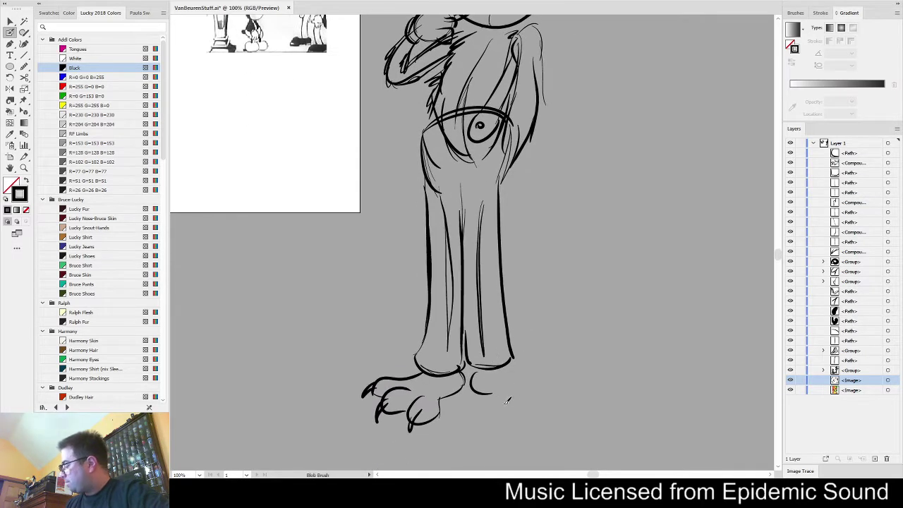
pyautogui.moveTo(515, 399); pyautogui.dragTo(521, 400)
pyautogui.moveTo(497, 392)
pyautogui.mouseDown()
pyautogui.moveTo(526, 400)
pyautogui.moveTo(534, 377)
pyautogui.mouseUp()
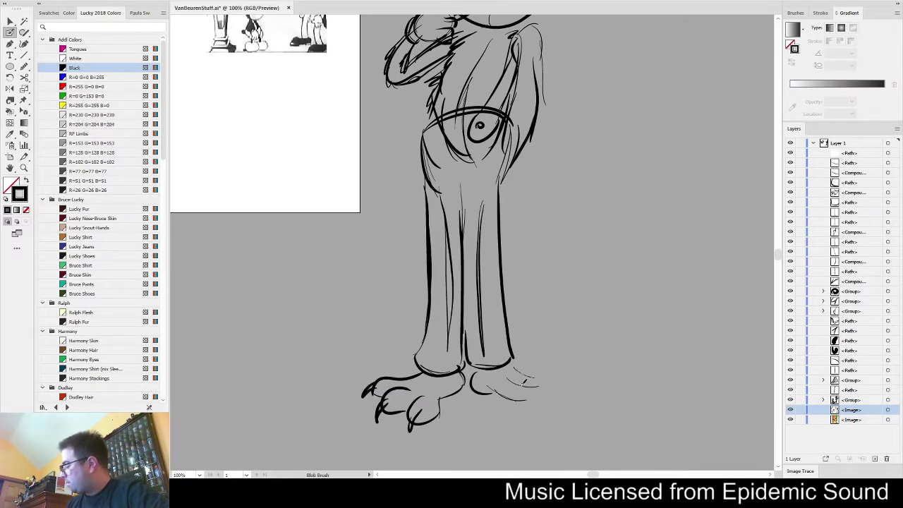
pyautogui.moveTo(504, 404)
pyautogui.mouseDown()
pyautogui.moveTo(510, 392)
pyautogui.moveTo(535, 397)
pyautogui.moveTo(548, 368)
pyautogui.moveTo(514, 364)
pyautogui.mouseUp()
# Draw a wavy tail hanging from the cat's hip beside the legs, redoing its inner edge and rounding off the tip
pyautogui.moveTo(580, 328); pyautogui.dragTo(592, 395)
pyautogui.moveTo(519, 244)
pyautogui.mouseDown()
pyautogui.moveTo(544, 309)
pyautogui.moveTo(545, 381)
pyautogui.mouseUp()
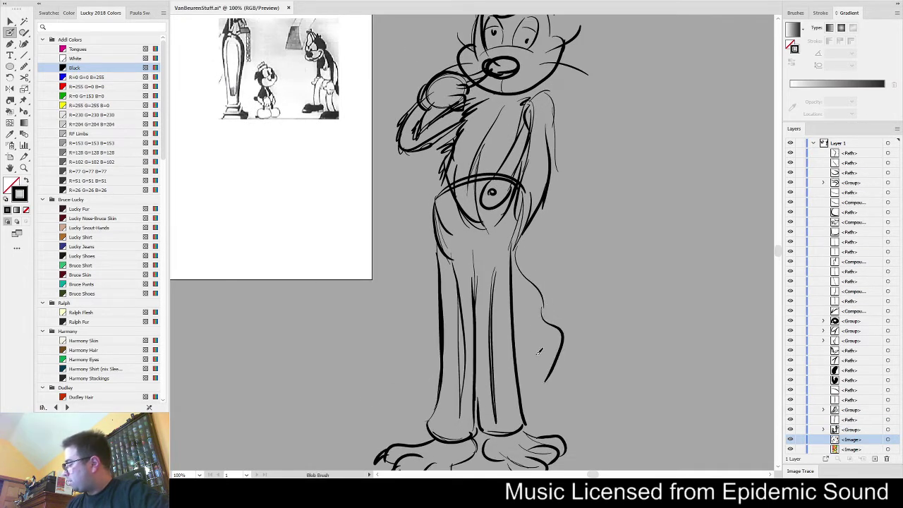
pyautogui.moveTo(507, 300)
pyautogui.mouseDown()
pyautogui.moveTo(538, 351)
pyautogui.moveTo(544, 383)
pyautogui.mouseUp()
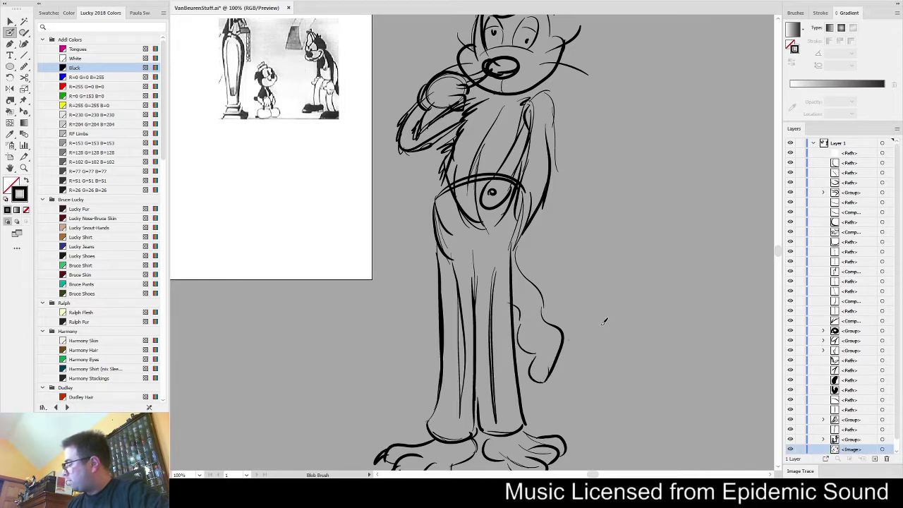
pyautogui.hotkey('ctrl', 'z')
pyautogui.hotkey('ctrl', 'z')
pyautogui.hotkey('ctrl', 'z')
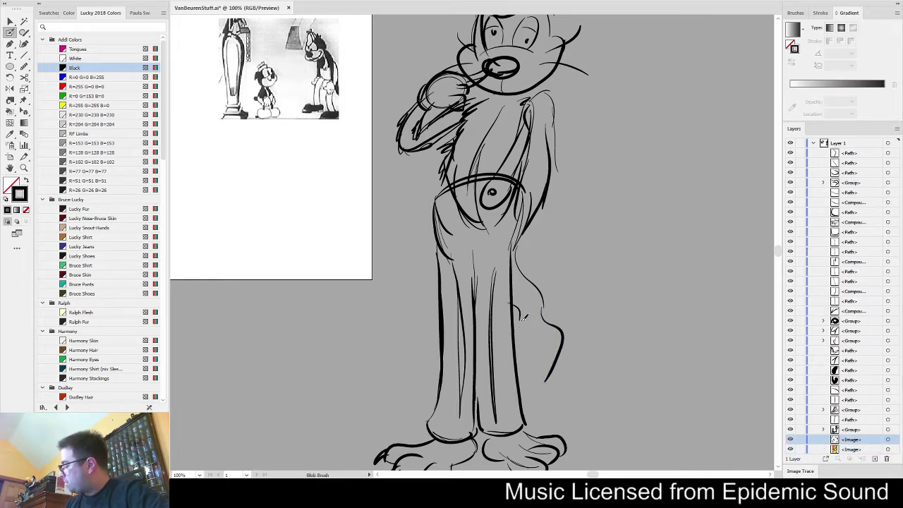
pyautogui.moveTo(519, 321)
pyautogui.mouseDown()
pyautogui.moveTo(539, 342)
pyautogui.moveTo(526, 364)
pyautogui.moveTo(539, 386)
pyautogui.moveTo(557, 357)
pyautogui.mouseUp()
pyautogui.moveTo(608, 266); pyautogui.dragTo(576, 288)
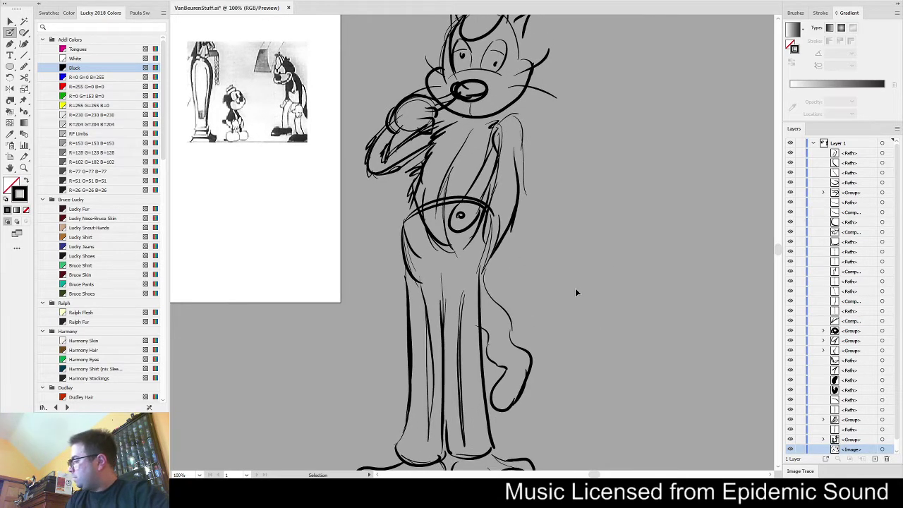
# Select all the strokes of the cat drawing and group them
pyautogui.hotkey('ctrl', '-')
pyautogui.press('v')
pyautogui.moveTo(477, 341); pyautogui.dragTo(411, 462)
pyautogui.press('a')
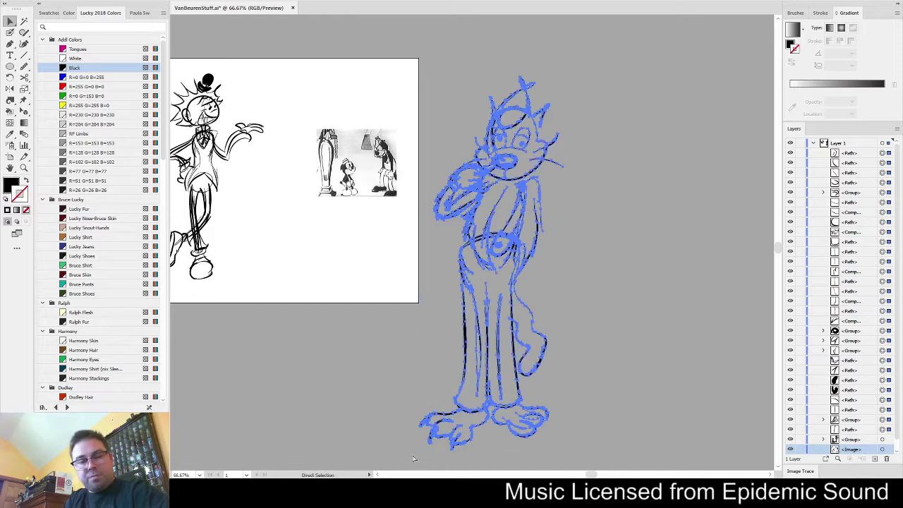
pyautogui.hotkey('ctrl', 'g')
pyautogui.press('v')
pyautogui.click(603, 365)
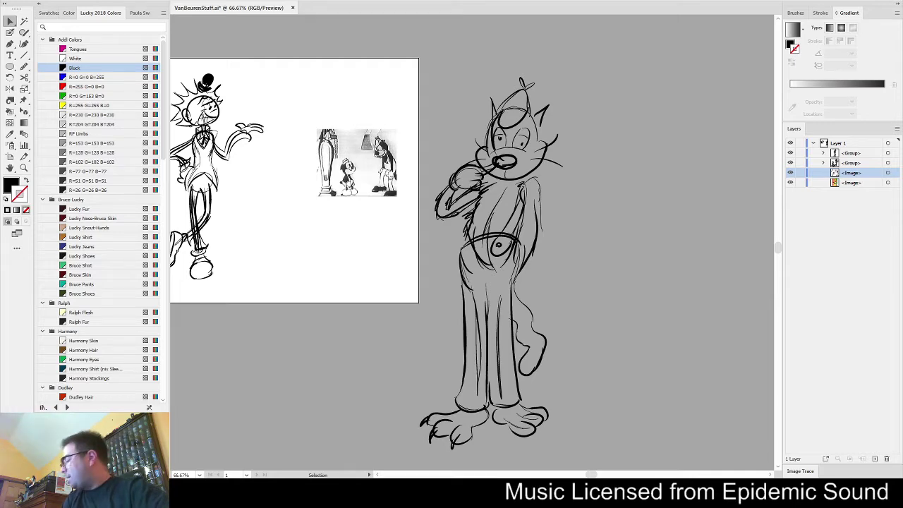
# Add claws to the toes of the cat's foot nearest the tail
pyautogui.scroll(-1, 562, 307)
pyautogui.scroll(1, 562, 308)
pyautogui.hotkey('shift', 'b')
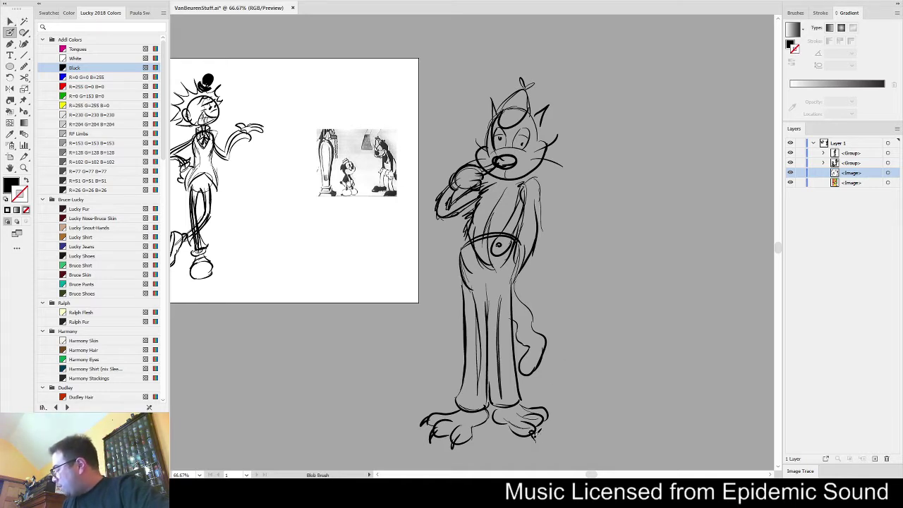
pyautogui.moveTo(534, 434)
pyautogui.mouseDown()
pyautogui.moveTo(541, 437)
pyautogui.moveTo(585, 364)
pyautogui.mouseUp()
pyautogui.hotkey('ctrl', 'z')
# Group the new claws with the cat drawing, leaving out the reference image
pyautogui.press('v')
pyautogui.moveTo(668, 40); pyautogui.dragTo(353, 464)
pyautogui.keyDown('shift'); pyautogui.click(383, 168); pyautogui.keyUp('shift')
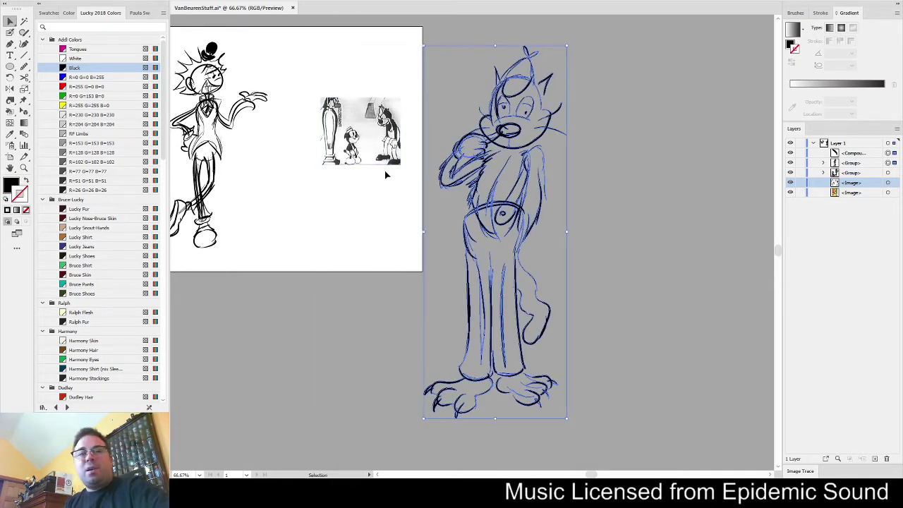
pyautogui.hotkey('ctrl', 'g')
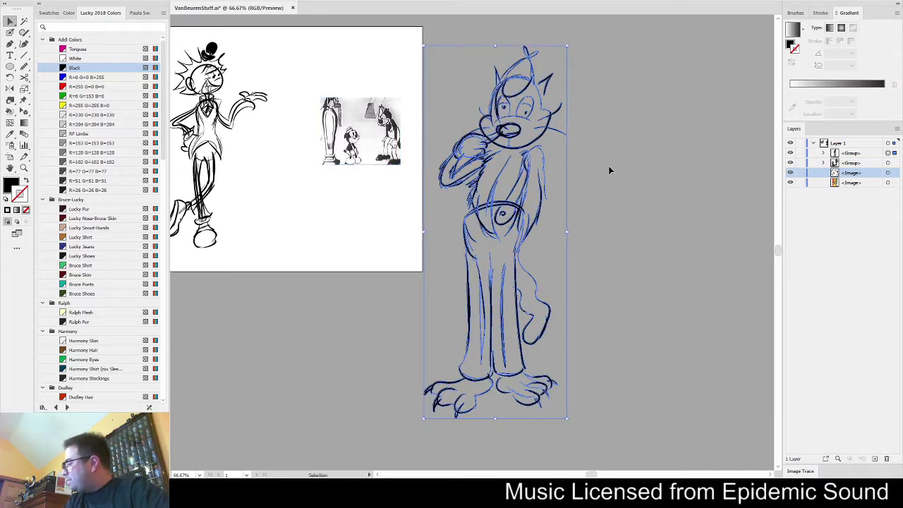
# Scale the cat down to about the hatted character's height and place it beside that character on the artboard
pyautogui.moveTo(567, 232); pyautogui.dragTo(468, 205)
pyautogui.moveTo(494, 75); pyautogui.dragTo(476, 123)
pyautogui.hotkey('ctrl', 'shift', 'a')
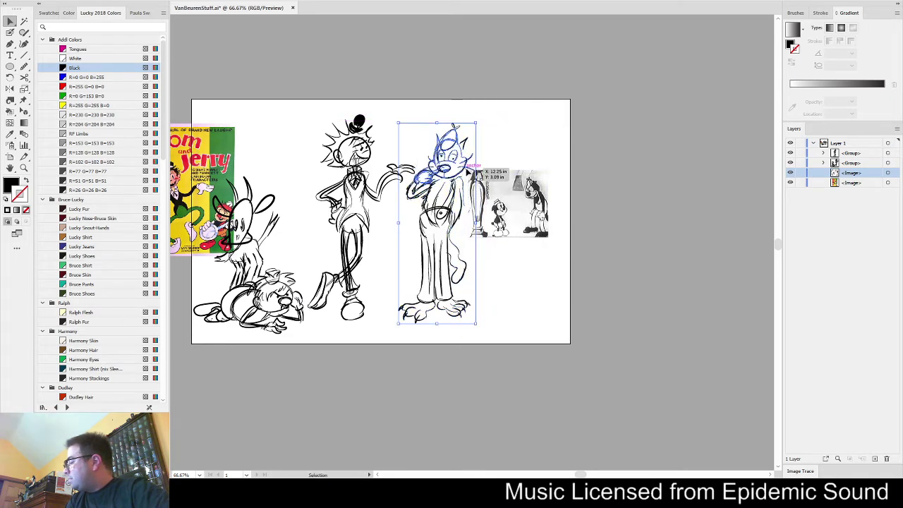
pyautogui.moveTo(463, 168); pyautogui.dragTo(476, 167)
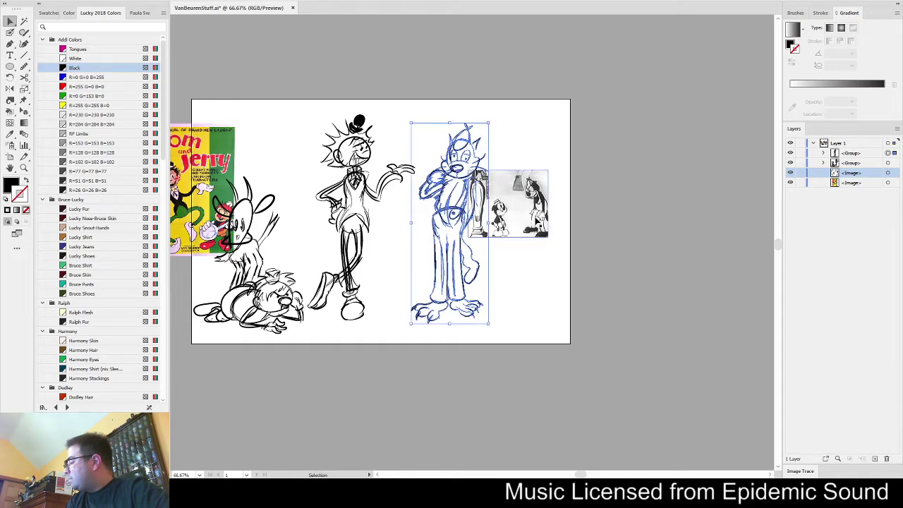
# Move the black-and-white reference image below the standing characters, clear of the cat's body
pyautogui.moveTo(533, 217)
pyautogui.mouseDown()
pyautogui.moveTo(481, 359)
pyautogui.moveTo(431, 361)
pyautogui.moveTo(447, 367)
pyautogui.mouseUp()
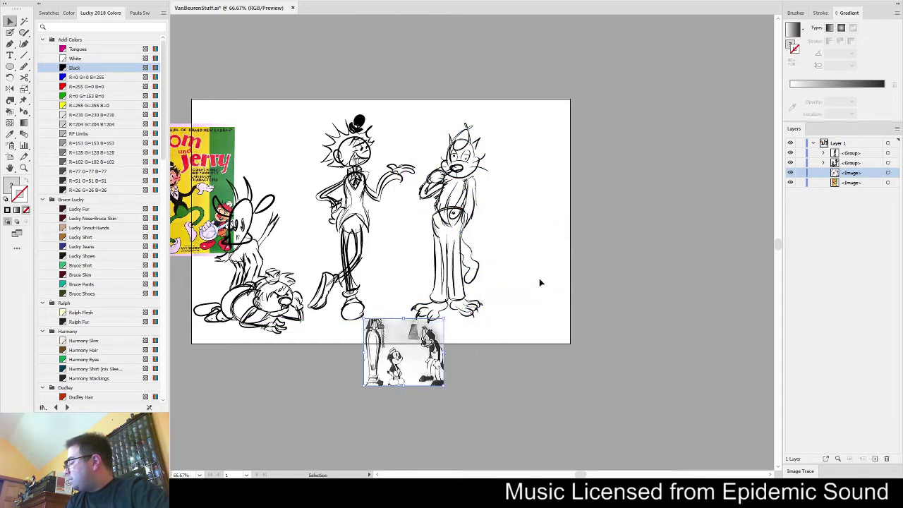
pyautogui.hotkey('ctrl', '1')
pyautogui.moveTo(514, 234); pyautogui.dragTo(528, 226)
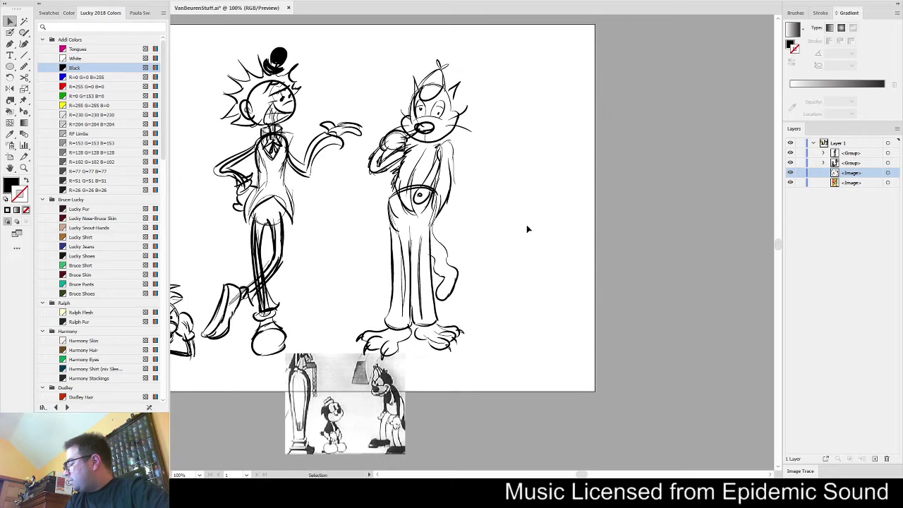
# With the Blob Brush, sketch a new character's rounded head with bulging jowls in the empty area beyond the cat
pyautogui.hotkey('shift', 'b')
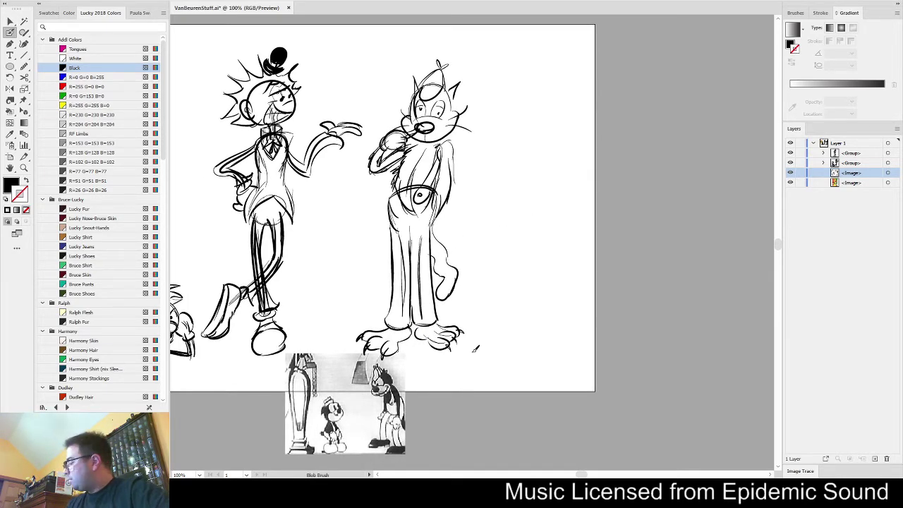
pyautogui.hscroll(3, 522, 282)
pyautogui.scroll(-1, 522, 282)
pyautogui.moveTo(557, 223); pyautogui.dragTo(554, 268)
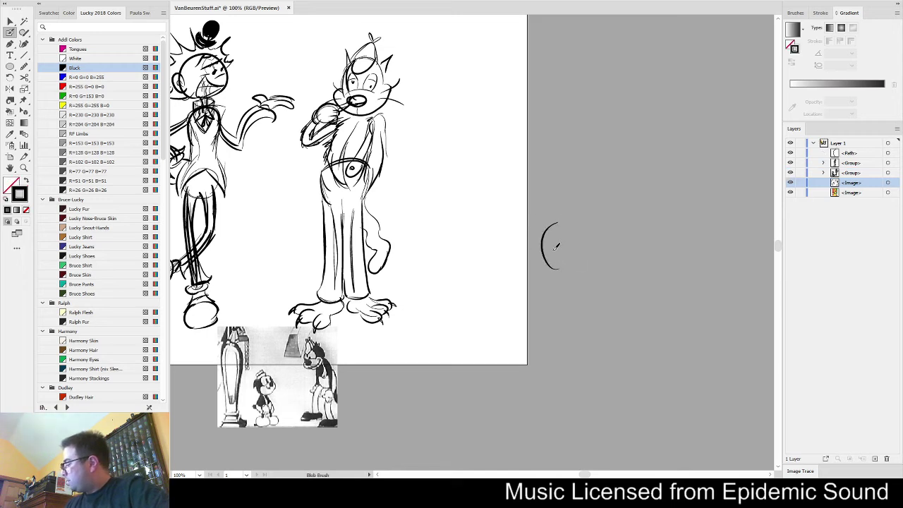
pyautogui.moveTo(559, 227)
pyautogui.mouseDown()
pyautogui.moveTo(617, 213)
pyautogui.moveTo(615, 240)
pyautogui.mouseUp()
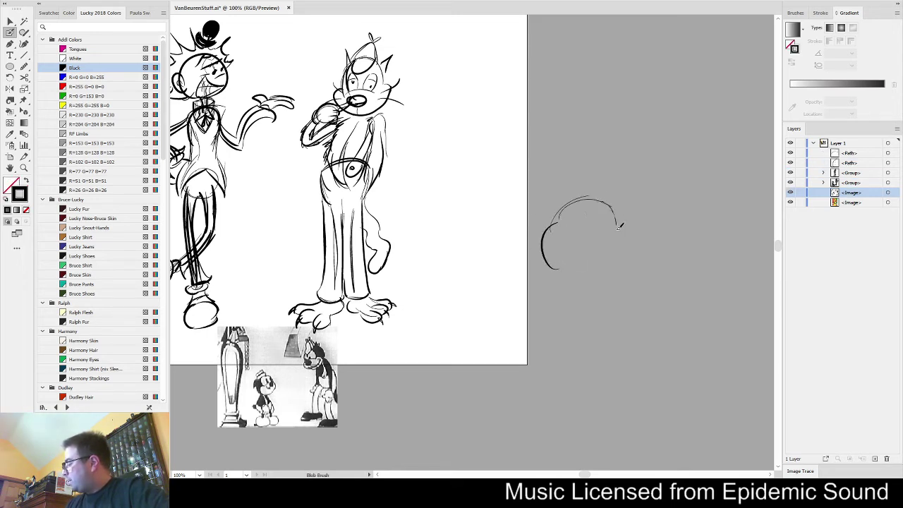
pyautogui.moveTo(548, 237)
pyautogui.mouseDown()
pyautogui.moveTo(547, 254)
pyautogui.moveTo(594, 273)
pyautogui.mouseUp()
pyautogui.moveTo(592, 275); pyautogui.dragTo(614, 257)
pyautogui.moveTo(615, 257); pyautogui.dragTo(620, 243)
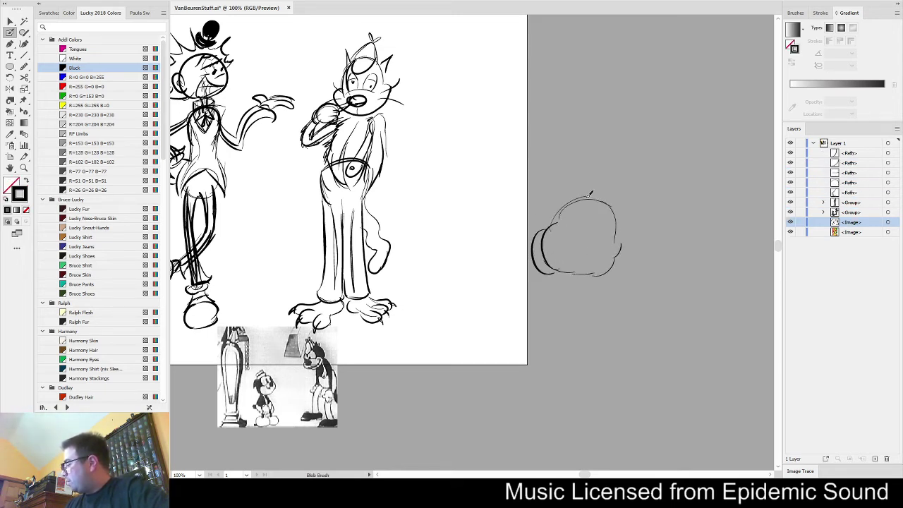
# Draw muzzle lines, a solid black nose with a highlight and a frowning open mouth on the new head
pyautogui.moveTo(564, 240)
pyautogui.mouseDown()
pyautogui.moveTo(563, 256)
pyautogui.moveTo(584, 251)
pyautogui.moveTo(577, 237)
pyautogui.moveTo(577, 264)
pyautogui.mouseUp()
pyautogui.hotkey('ctrl', 'z')
pyautogui.hotkey('ctrl', 'z')
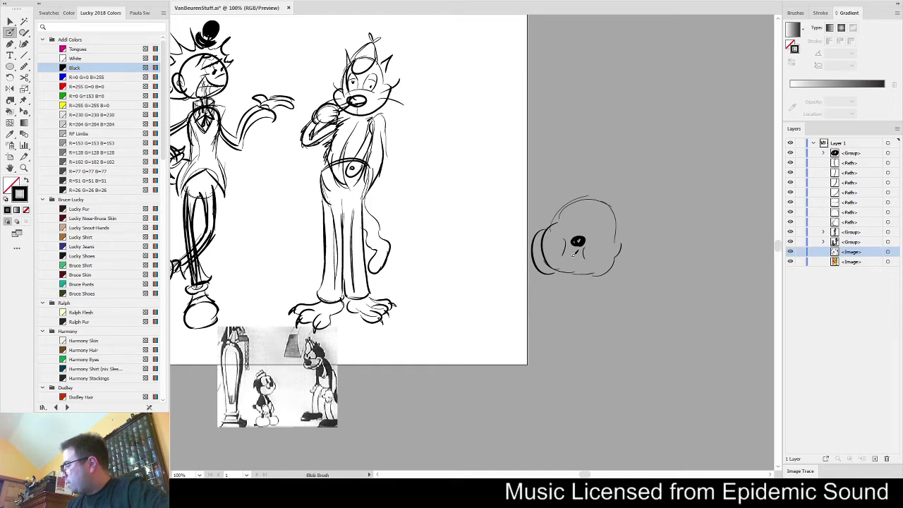
pyautogui.moveTo(575, 261)
pyautogui.mouseDown()
pyautogui.moveTo(584, 263)
pyautogui.moveTo(583, 246)
pyautogui.mouseUp()
pyautogui.hotkey('ctrl', 'z')
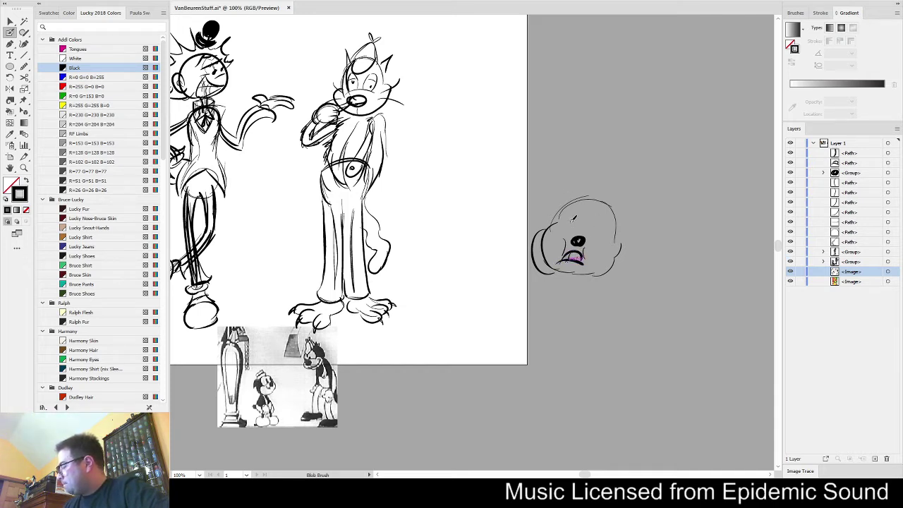
pyautogui.moveTo(567, 206); pyautogui.dragTo(585, 226)
pyautogui.moveTo(566, 196); pyautogui.dragTo(596, 208)
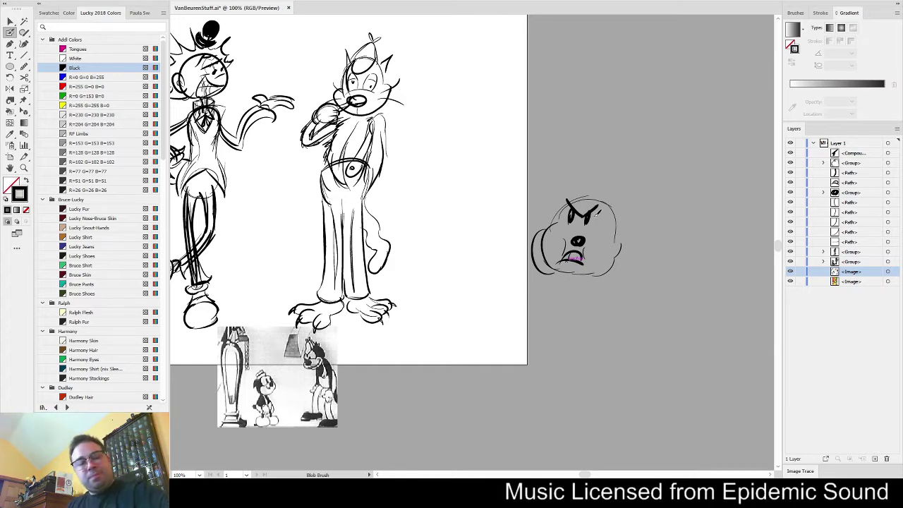
pyautogui.hotkey('ctrl', 'z')
pyautogui.hotkey('ctrl', 'z')
pyautogui.hotkey('ctrl', 'z')
pyautogui.hotkey('ctrl', 'z')
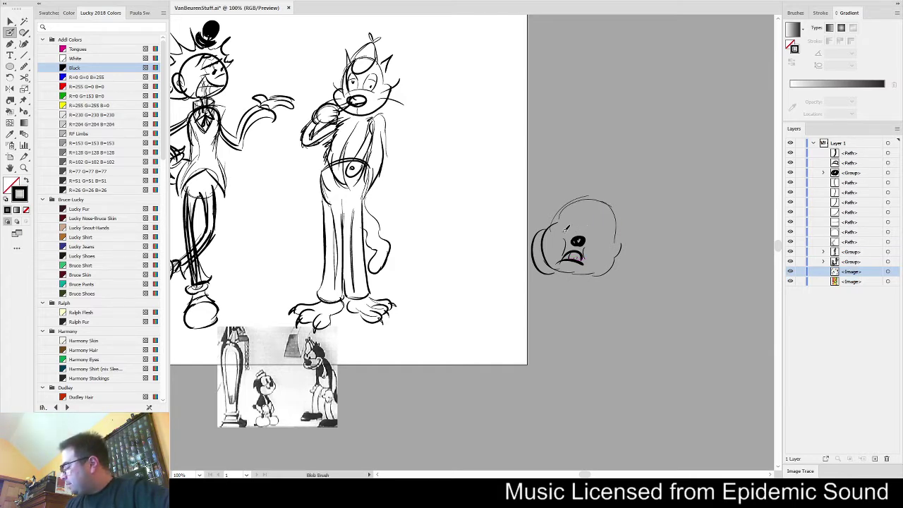
# Add a curved cheek line beside the new character's nose and mouth
pyautogui.moveTo(577, 235); pyautogui.dragTo(577, 236)
pyautogui.click(593, 239)
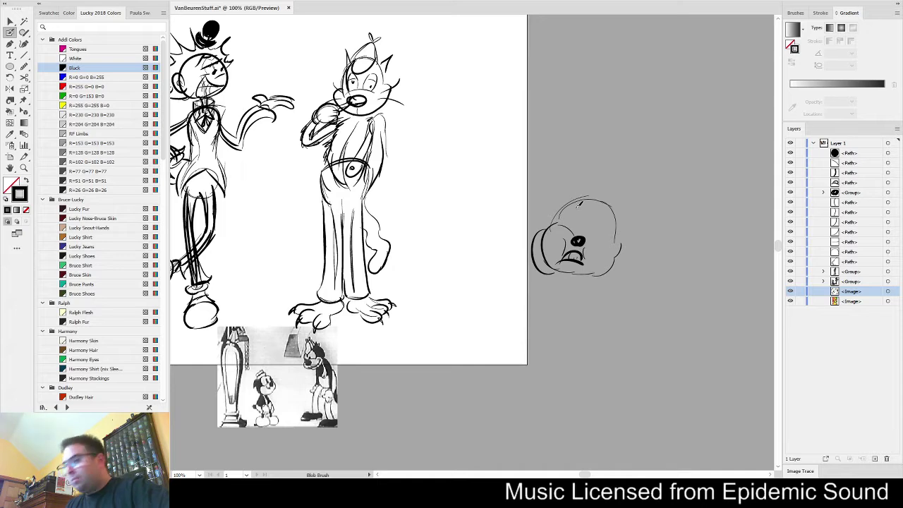
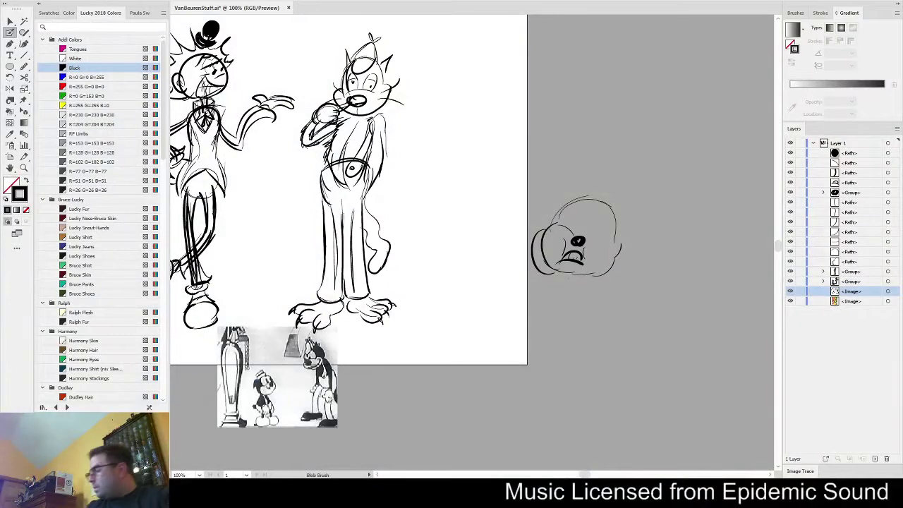
pyautogui.moveTo(578, 304); pyautogui.dragTo(577, 305)
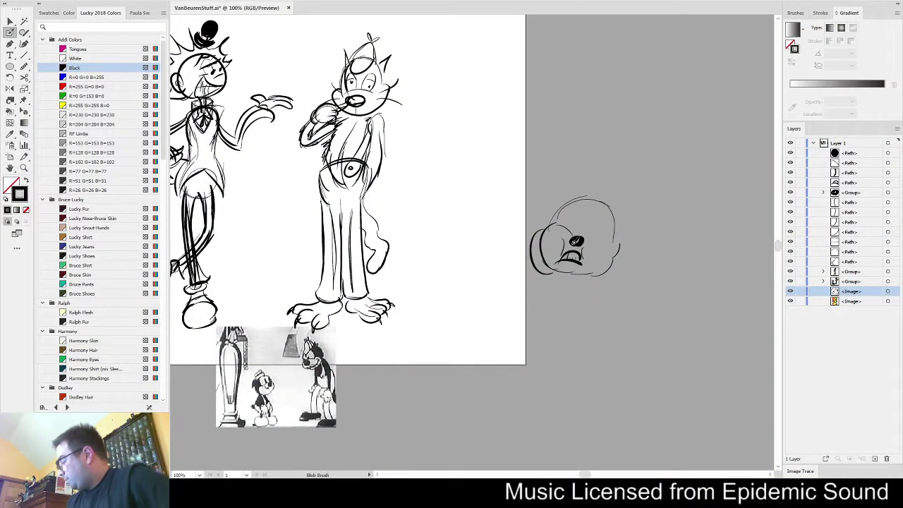
pyautogui.moveTo(554, 229)
pyautogui.mouseDown()
pyautogui.moveTo(593, 235)
pyautogui.moveTo(558, 212)
pyautogui.moveTo(580, 198)
pyautogui.mouseUp()
pyautogui.hotkey('ctrl', 'z')
pyautogui.hotkey('ctrl', 'z')
# Draw two large eyes under heavy angled brows and a small pointed ear on each side of the head
pyautogui.moveTo(562, 228)
pyautogui.mouseDown()
pyautogui.moveTo(566, 200)
pyautogui.moveTo(585, 204)
pyautogui.moveTo(584, 227)
pyautogui.moveTo(583, 204)
pyautogui.moveTo(601, 203)
pyautogui.moveTo(603, 233)
pyautogui.mouseUp()
pyautogui.moveTo(562, 208)
pyautogui.mouseDown()
pyautogui.moveTo(587, 208)
pyautogui.moveTo(585, 215)
pyautogui.moveTo(595, 208)
pyautogui.moveTo(588, 212)
pyautogui.moveTo(582, 197)
pyautogui.moveTo(611, 215)
pyautogui.mouseUp()
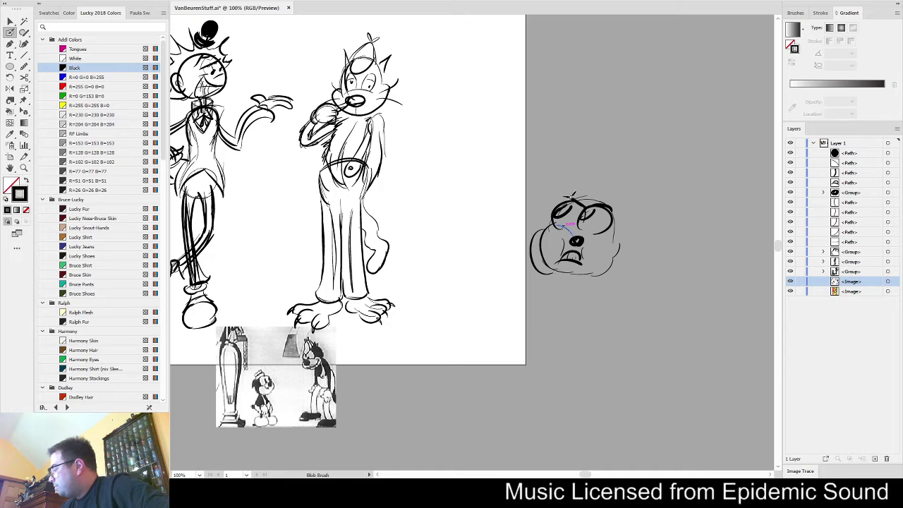
pyautogui.moveTo(563, 187); pyautogui.dragTo(542, 212)
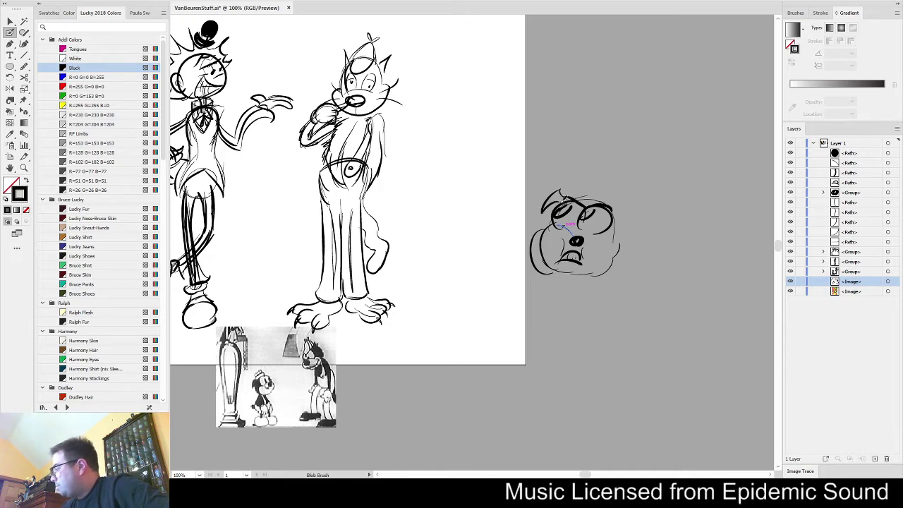
pyautogui.moveTo(611, 205)
pyautogui.mouseDown()
pyautogui.moveTo(633, 214)
pyautogui.moveTo(619, 216)
pyautogui.mouseUp()
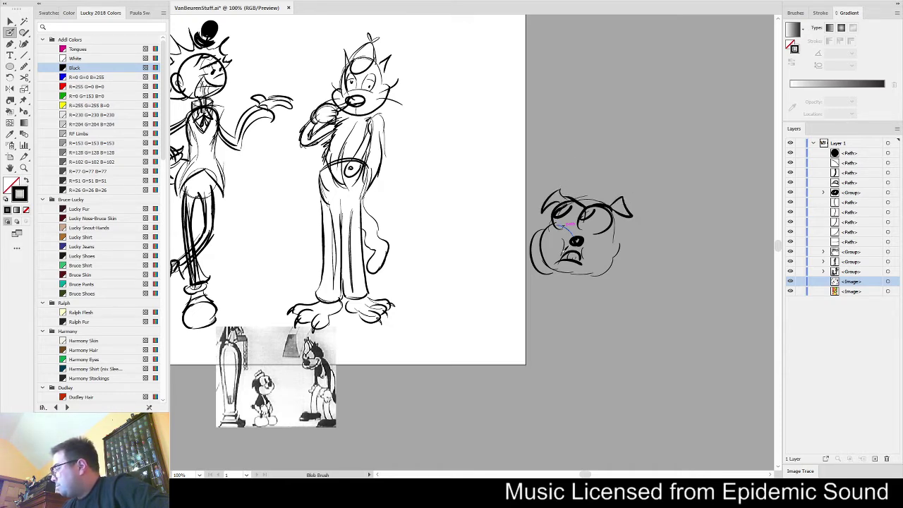
# Draw a large round body below the head and a small flat hat on top of it
pyautogui.moveTo(521, 273)
pyautogui.mouseDown()
pyautogui.moveTo(496, 338)
pyautogui.moveTo(540, 352)
pyautogui.mouseUp()
pyautogui.moveTo(509, 350)
pyautogui.mouseDown()
pyautogui.moveTo(542, 361)
pyautogui.moveTo(601, 344)
pyautogui.moveTo(619, 331)
pyautogui.moveTo(620, 304)
pyautogui.moveTo(621, 331)
pyautogui.mouseUp()
pyautogui.click(813, 143)
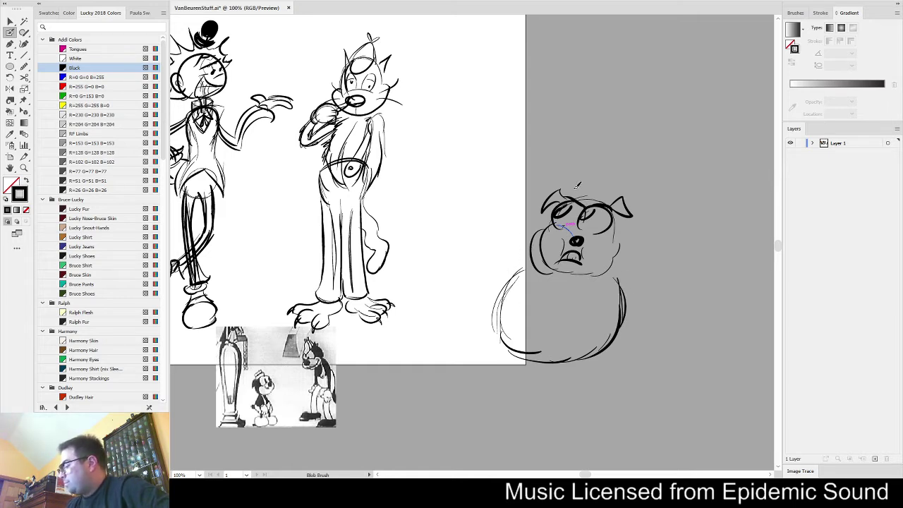
pyautogui.moveTo(578, 187)
pyautogui.mouseDown()
pyautogui.moveTo(603, 182)
pyautogui.moveTo(611, 192)
pyautogui.mouseUp()
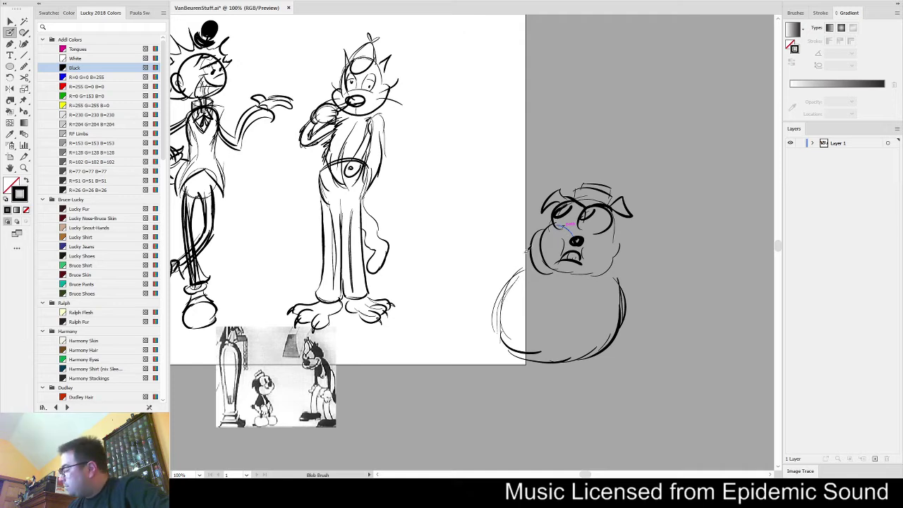
# Draw a curved waistband across the belly and two short, thin legs with large oval shoes
pyautogui.moveTo(499, 315)
pyautogui.mouseDown()
pyautogui.moveTo(610, 331)
pyautogui.moveTo(594, 320)
pyautogui.mouseUp()
pyautogui.moveTo(513, 354); pyautogui.dragTo(518, 386)
pyautogui.moveTo(567, 360)
pyautogui.mouseDown()
pyautogui.moveTo(557, 390)
pyautogui.moveTo(512, 378)
pyautogui.moveTo(520, 414)
pyautogui.moveTo(545, 395)
pyautogui.moveTo(588, 408)
pyautogui.moveTo(552, 390)
pyautogui.moveTo(593, 423)
pyautogui.moveTo(557, 424)
pyautogui.mouseUp()
pyautogui.hotkey('ctrl', 'z')
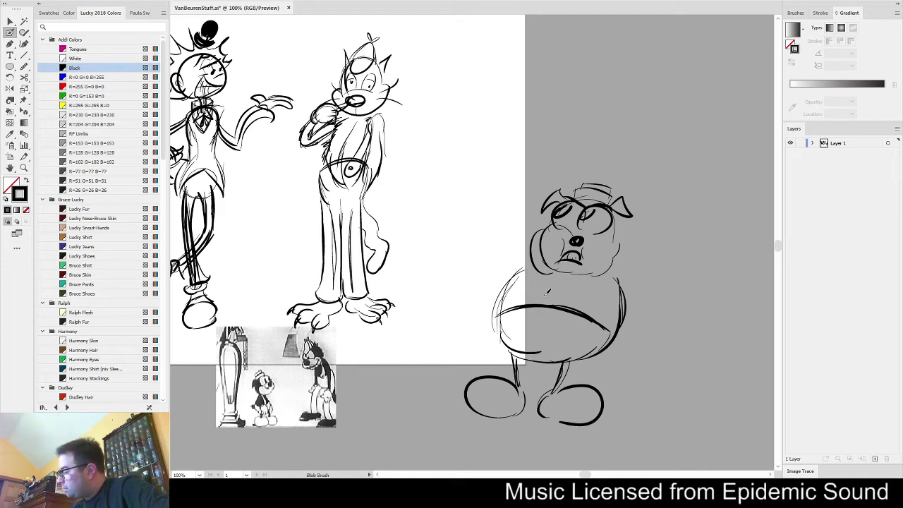
# Add a shoulder strap with a round button at the stout character's waistband, and draw one arm reaching down to a spread-fingered hand
pyautogui.moveTo(526, 304)
pyautogui.mouseDown()
pyautogui.moveTo(551, 255)
pyautogui.moveTo(526, 309)
pyautogui.mouseUp()
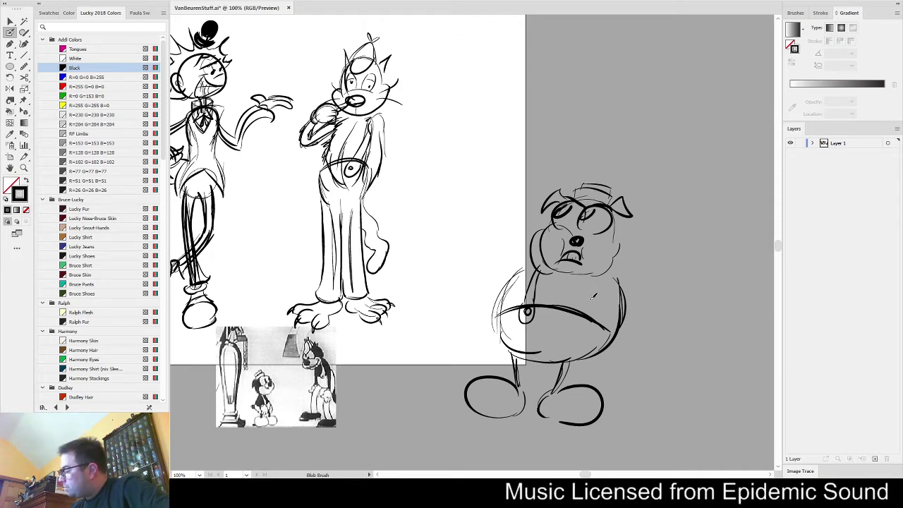
pyautogui.moveTo(508, 267); pyautogui.dragTo(546, 199)
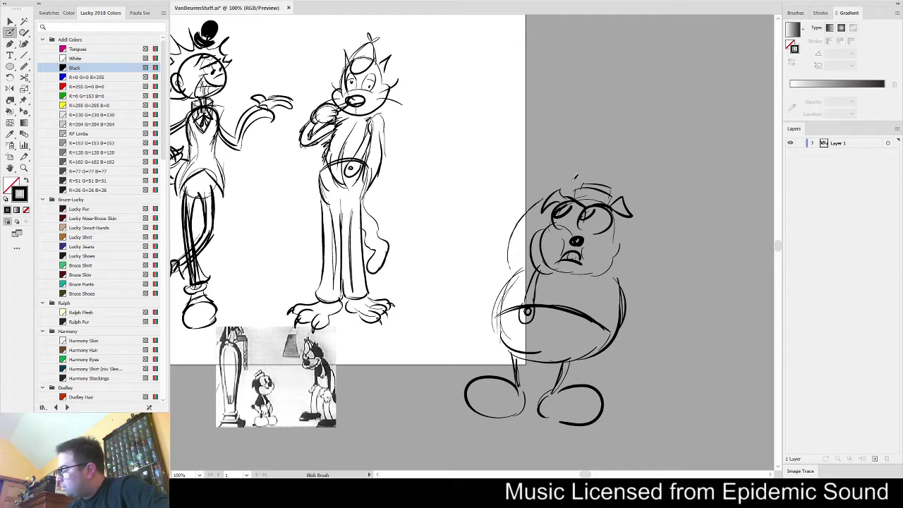
pyautogui.hotkey('ctrl', 'z')
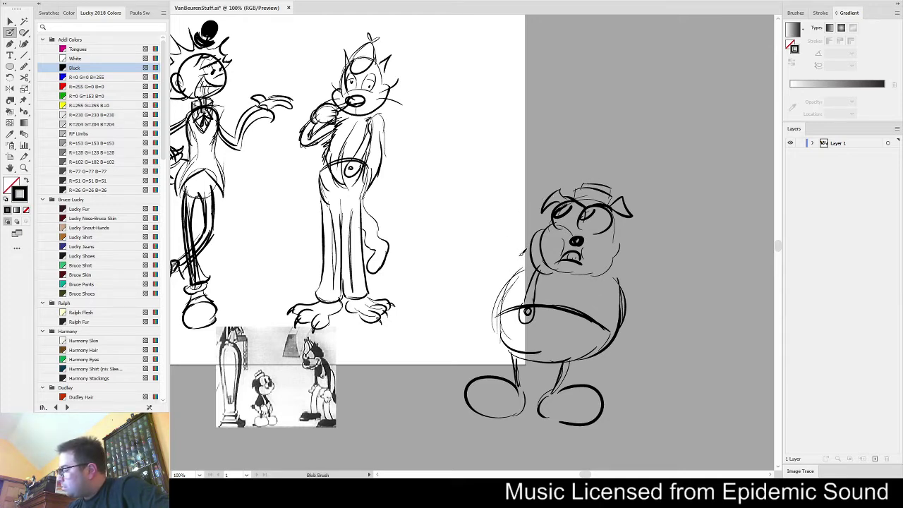
pyautogui.moveTo(511, 266); pyautogui.dragTo(457, 342)
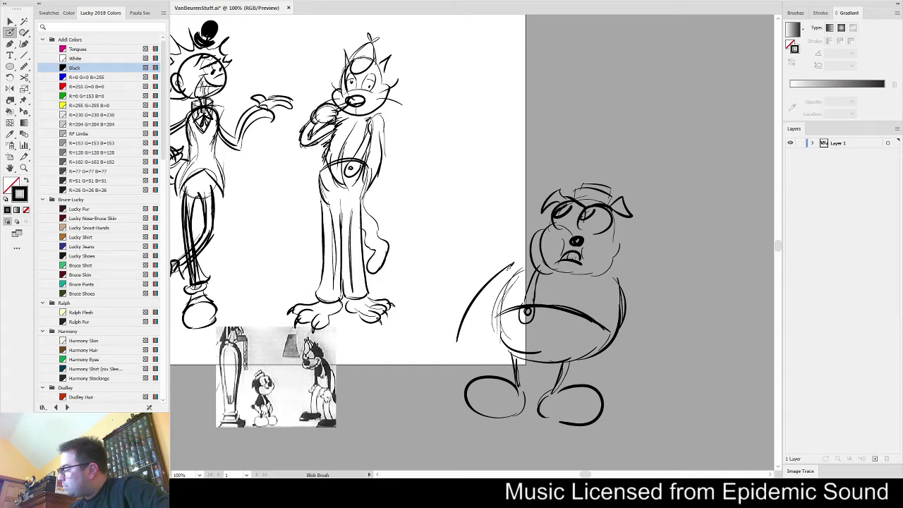
pyautogui.moveTo(446, 332)
pyautogui.mouseDown()
pyautogui.moveTo(476, 310)
pyautogui.moveTo(449, 329)
pyautogui.moveTo(459, 320)
pyautogui.moveTo(474, 356)
pyautogui.moveTo(468, 310)
pyautogui.moveTo(492, 327)
pyautogui.moveTo(471, 328)
pyautogui.moveTo(474, 305)
pyautogui.moveTo(539, 259)
pyautogui.mouseUp()
pyautogui.moveTo(474, 307)
pyautogui.mouseDown()
pyautogui.moveTo(542, 269)
pyautogui.moveTo(517, 271)
pyautogui.mouseUp()
pyautogui.click(508, 279)
pyautogui.hotkey('ctrl', 'shift', 'a')
pyautogui.moveTo(471, 299)
pyautogui.mouseDown()
pyautogui.moveTo(509, 251)
pyautogui.moveTo(523, 264)
pyautogui.mouseUp()
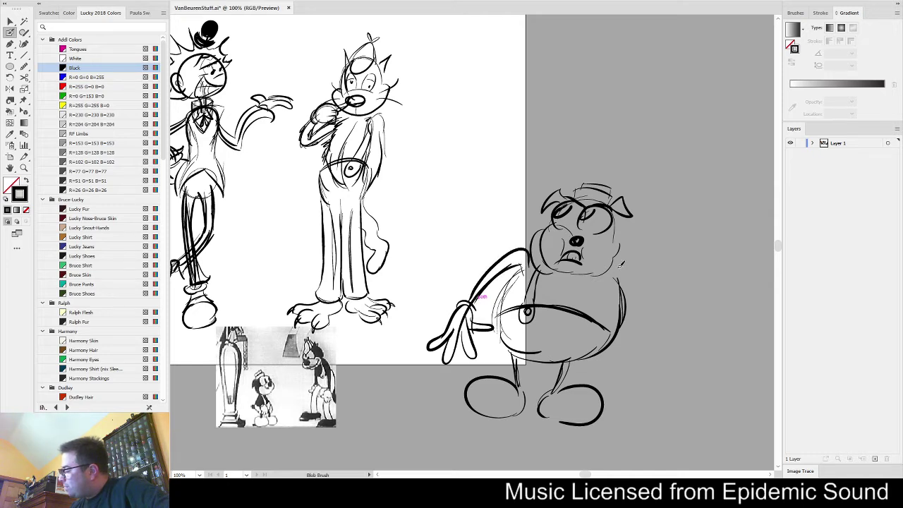
# Draw the stout character's other arm bent with a clenched fist, and add a small curled tail behind the body
pyautogui.moveTo(641, 268)
pyautogui.mouseDown()
pyautogui.moveTo(622, 285)
pyautogui.moveTo(647, 267)
pyautogui.moveTo(644, 306)
pyautogui.mouseUp()
pyautogui.moveTo(633, 268)
pyautogui.mouseDown()
pyautogui.moveTo(617, 267)
pyautogui.moveTo(624, 285)
pyautogui.moveTo(634, 282)
pyautogui.moveTo(627, 308)
pyautogui.moveTo(622, 285)
pyautogui.moveTo(669, 292)
pyautogui.moveTo(648, 305)
pyautogui.moveTo(668, 284)
pyautogui.mouseUp()
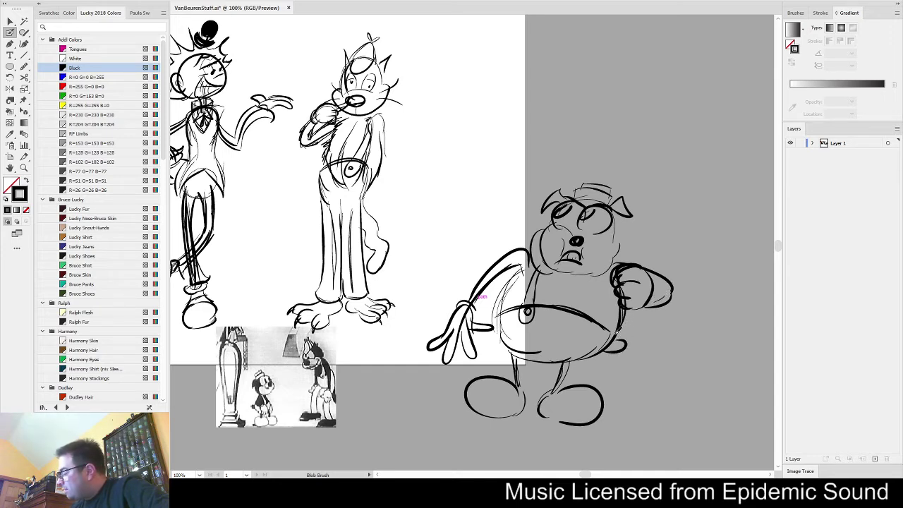
pyautogui.moveTo(615, 341)
pyautogui.mouseDown()
pyautogui.moveTo(633, 333)
pyautogui.moveTo(624, 346)
pyautogui.mouseUp()
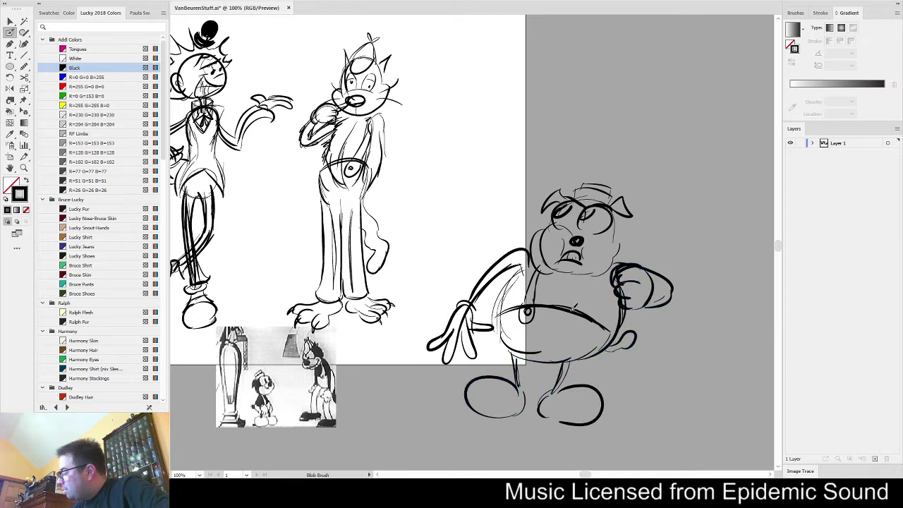
# Draw short flared trouser cuffs above the legs and refine the cheek and mouth lines on the stout character's face
pyautogui.moveTo(509, 339)
pyautogui.mouseDown()
pyautogui.moveTo(490, 352)
pyautogui.moveTo(585, 367)
pyautogui.mouseUp()
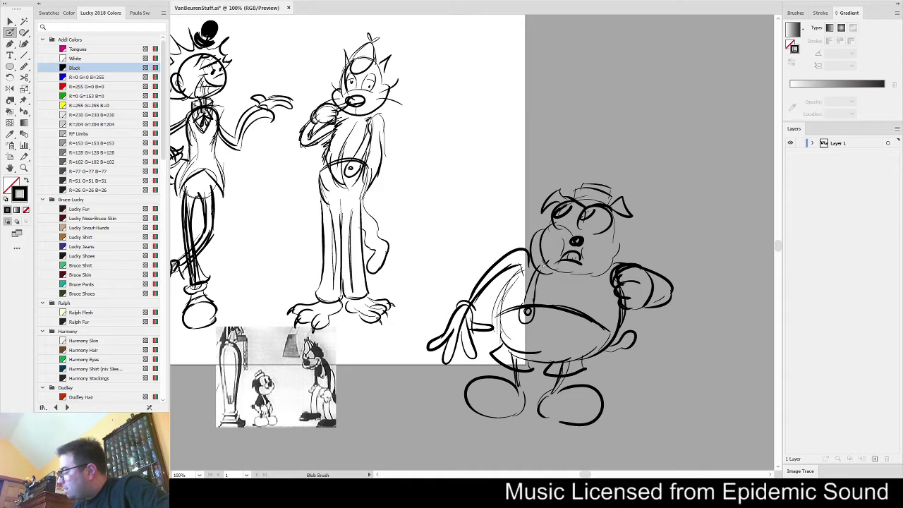
pyautogui.moveTo(585, 256)
pyautogui.mouseDown()
pyautogui.moveTo(584, 267)
pyautogui.moveTo(558, 234)
pyautogui.mouseUp()
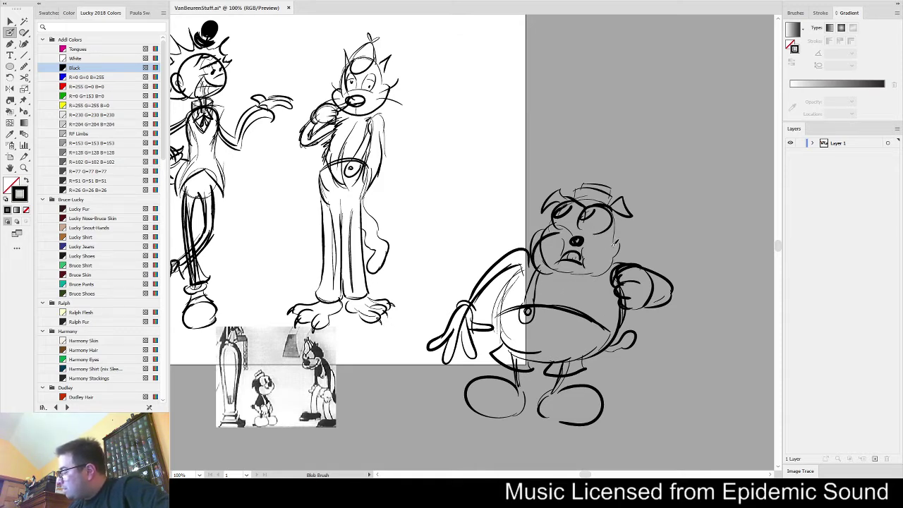
# Scale the whole stout character down and place it beside the cat
pyautogui.press('v')
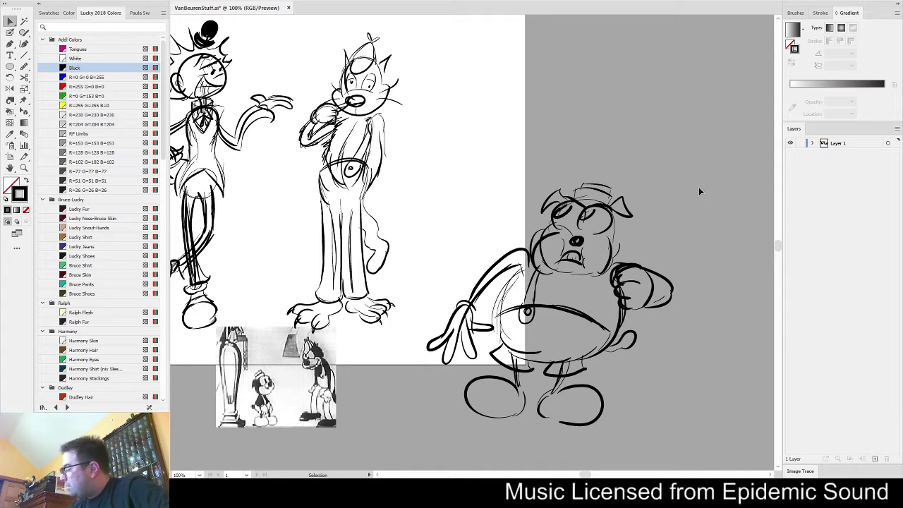
pyautogui.moveTo(712, 185)
pyautogui.mouseDown()
pyautogui.moveTo(491, 279)
pyautogui.moveTo(399, 457)
pyautogui.mouseUp()
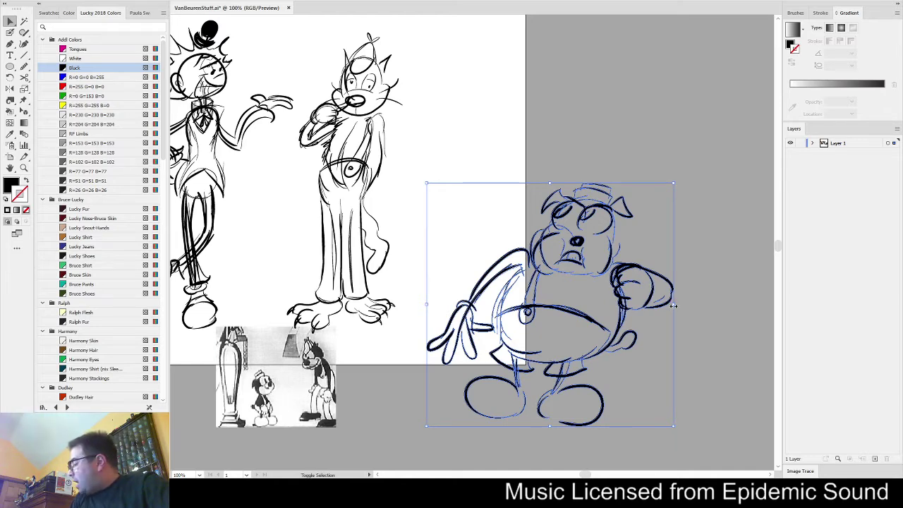
pyautogui.moveTo(674, 304); pyautogui.dragTo(571, 303)
pyautogui.moveTo(527, 331); pyautogui.dragTo(484, 282)
pyautogui.moveTo(536, 190); pyautogui.dragTo(571, 153)
pyautogui.click(566, 365)
# Delete the black-and-white film still and shrink the Tom and Jerry poster into the artboard's upper-left corner
pyautogui.hotkey('ctrl', '0')
pyautogui.click(462, 437)
pyautogui.press('Delete')
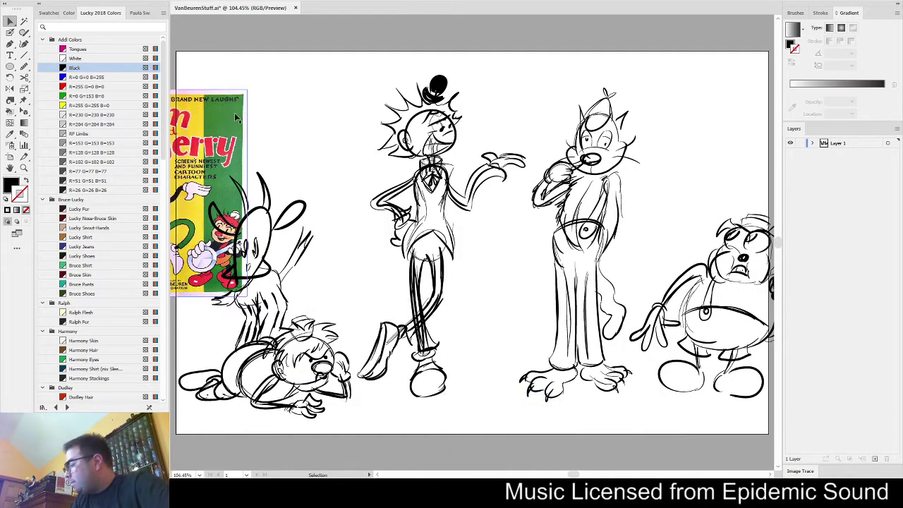
pyautogui.moveTo(198, 133); pyautogui.dragTo(229, 13)
pyautogui.moveTo(275, 68); pyautogui.dragTo(225, 132)
# Select all the character sketches without the poster and scale them down together to fit inside the artboard
pyautogui.press('a')
pyautogui.click(738, 163)
pyautogui.scroll(-1, 737, 163)
pyautogui.moveTo(735, 160); pyautogui.dragTo(555, 152)
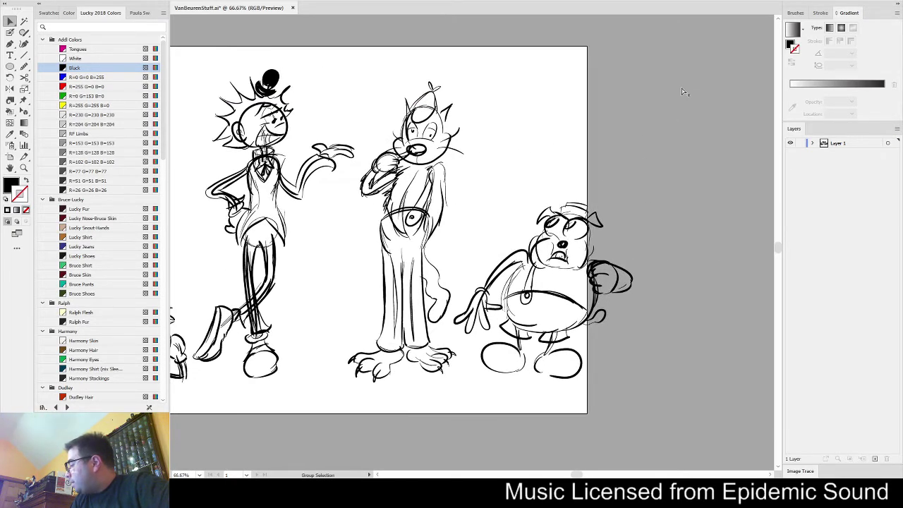
pyautogui.scroll(-1, 677, 90)
pyautogui.moveTo(677, 49)
pyautogui.mouseDown()
pyautogui.moveTo(171, 415)
pyautogui.moveTo(238, 390)
pyautogui.mouseUp()
pyautogui.keyDown('shift'); pyautogui.click(350, 118); pyautogui.keyUp('shift')
pyautogui.moveTo(734, 184)
pyautogui.mouseDown()
pyautogui.moveTo(697, 201)
pyautogui.moveTo(695, 185)
pyautogui.moveTo(680, 185)
pyautogui.mouseUp()
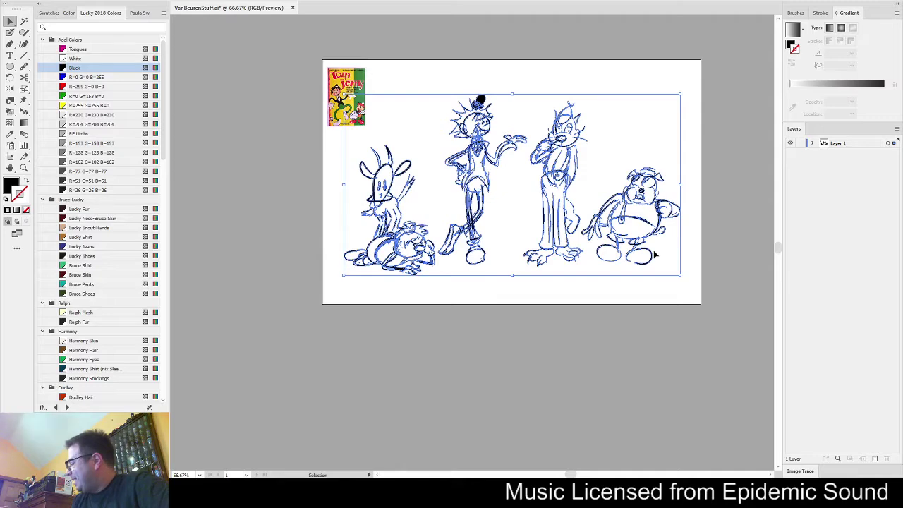
pyautogui.hotkey('ctrl', '0')
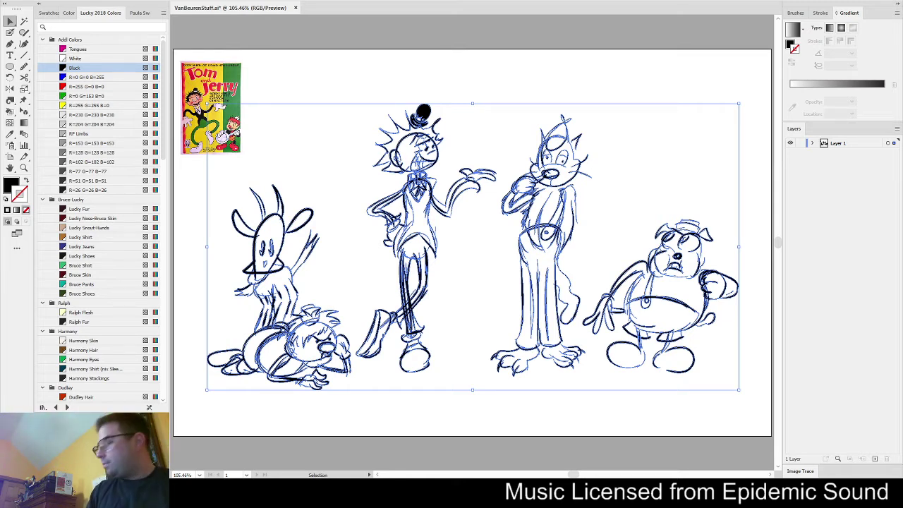
# Recolor all the character sketches, leaving out the poster, with the pale UP Fuzz swatch from the Urple Purple group
pyautogui.hotkey('ctrl', '2')
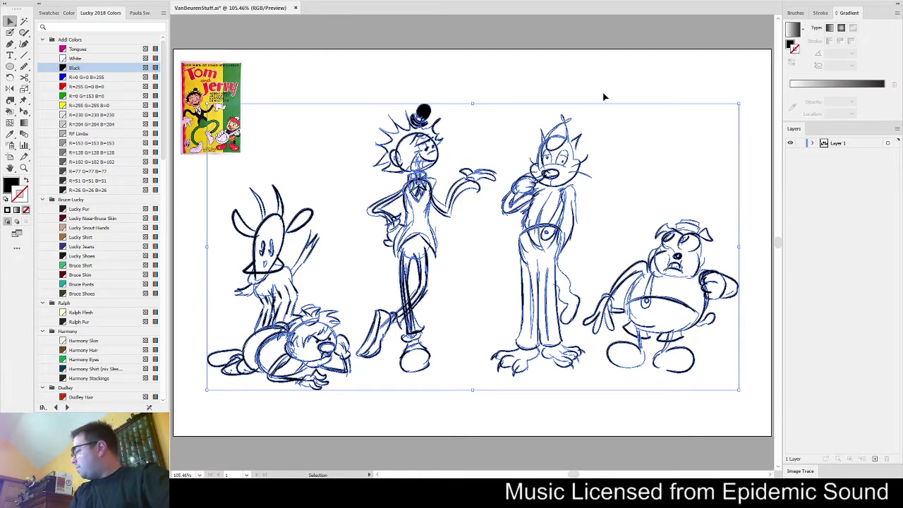
pyautogui.click(605, 93)
pyautogui.click(569, 137)
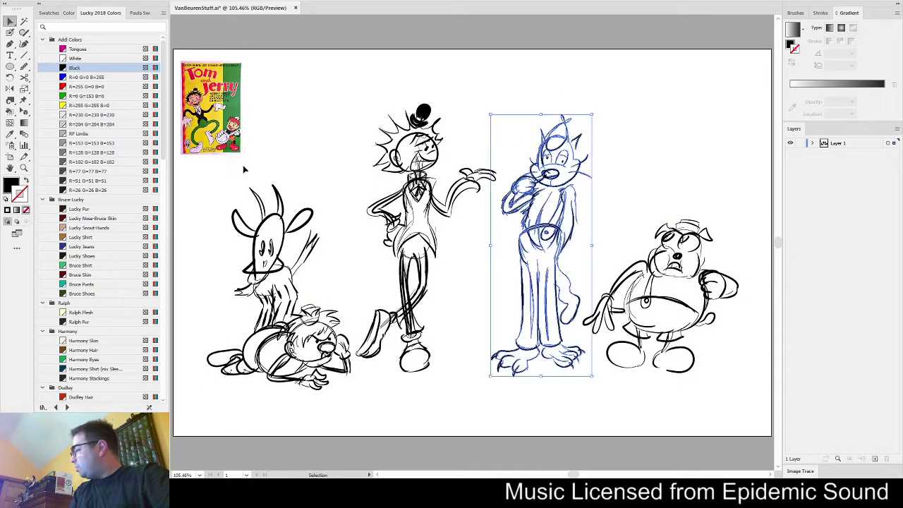
pyautogui.moveTo(765, 74)
pyautogui.mouseDown()
pyautogui.moveTo(373, 421)
pyautogui.moveTo(221, 447)
pyautogui.moveTo(239, 416)
pyautogui.mouseUp()
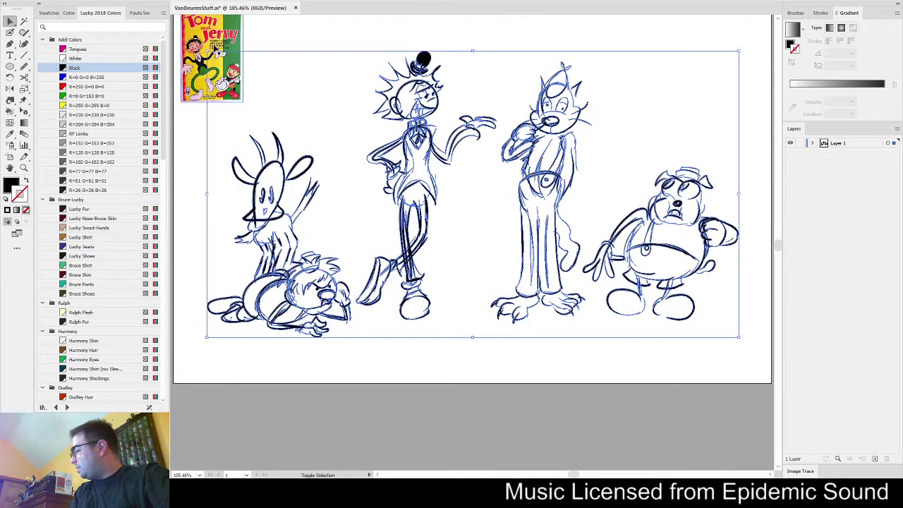
pyautogui.press('a')
pyautogui.press('v')
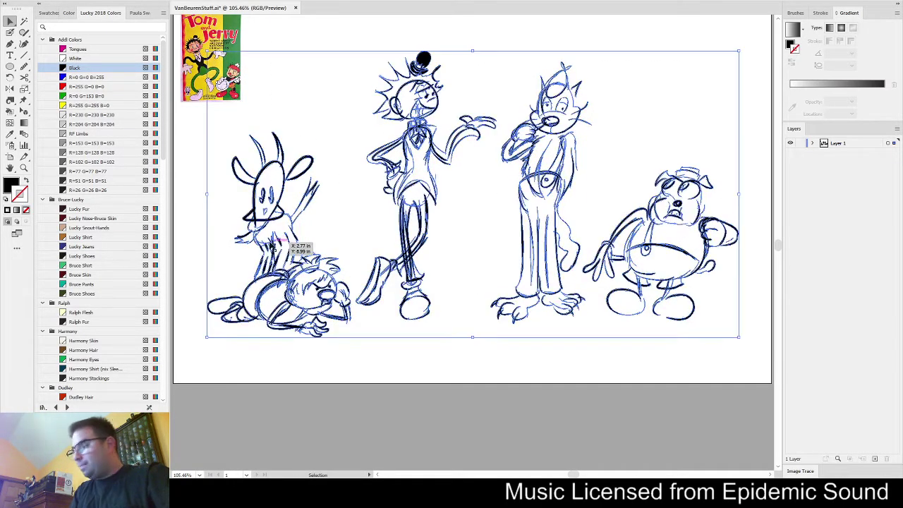
pyautogui.click(11, 184)
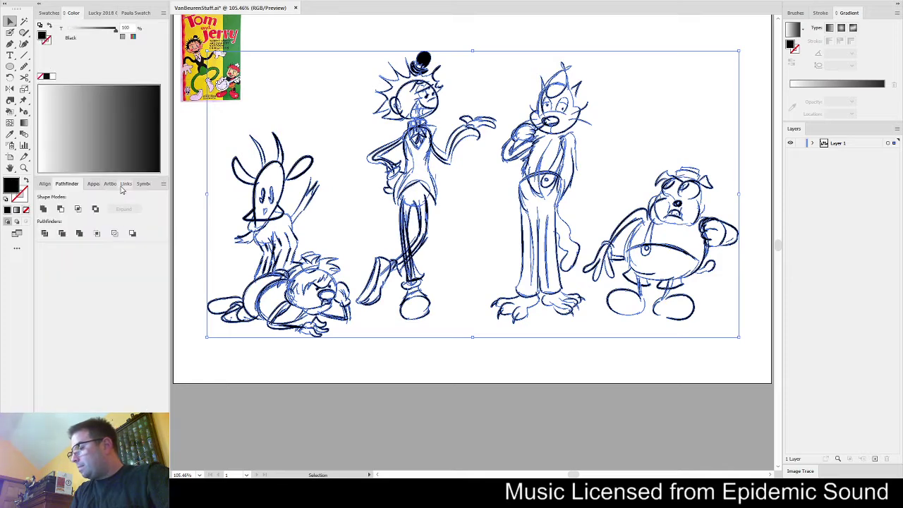
pyautogui.click(106, 12)
pyautogui.scroll(-5, 120, 231)
pyautogui.scroll(-10, 119, 232)
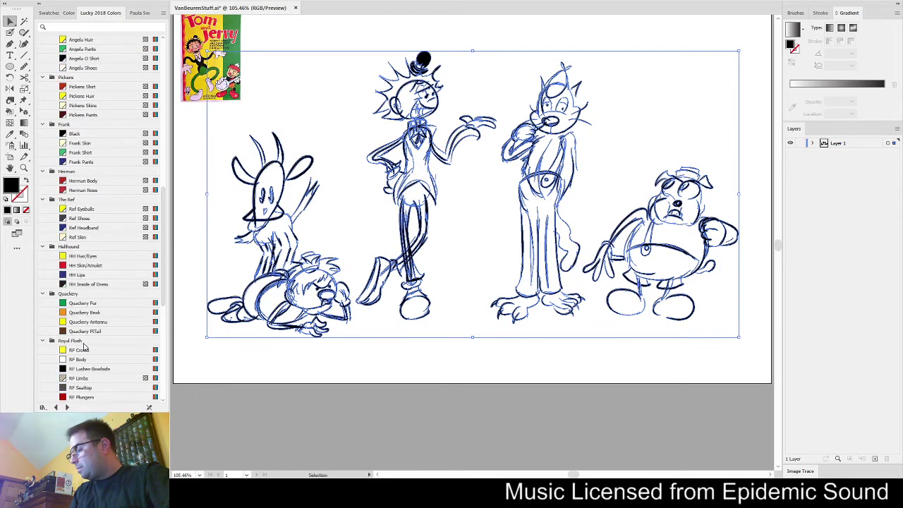
pyautogui.scroll(-4, 113, 219)
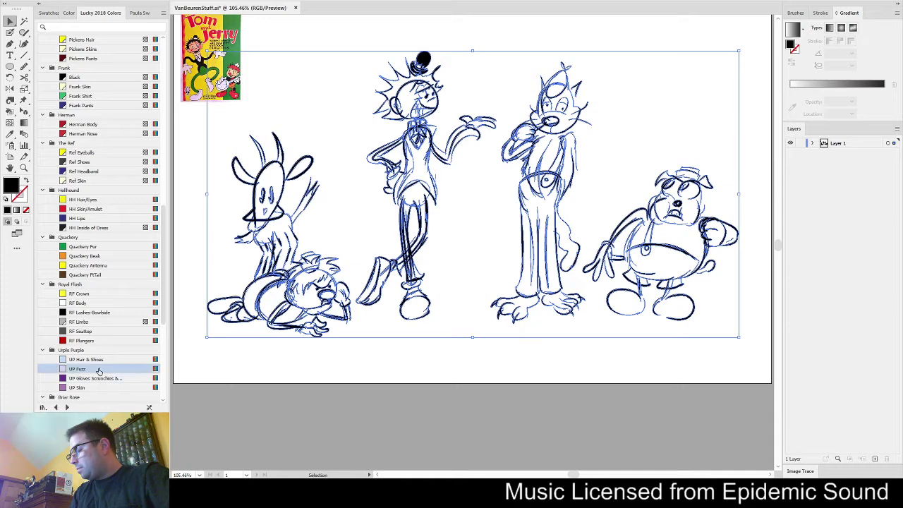
pyautogui.click(99, 369)
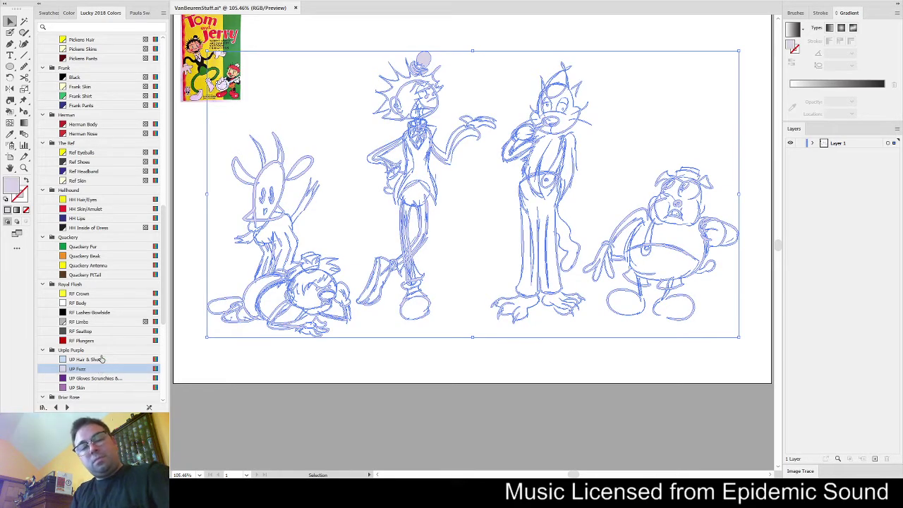
pyautogui.click(351, 165)
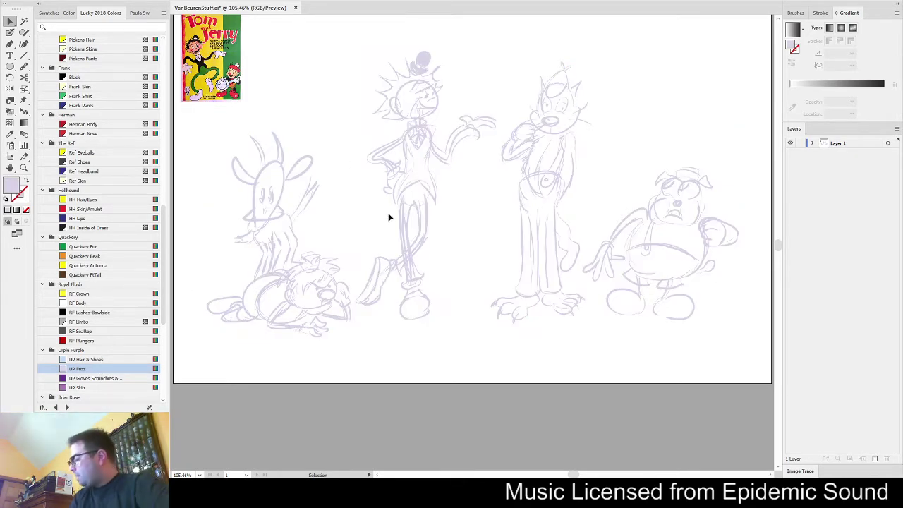
# Sketch clusters of small rounded shapes around the horned animal's outstretched hand and on the reclining character's back with the Blob Brush
pyautogui.press('a')
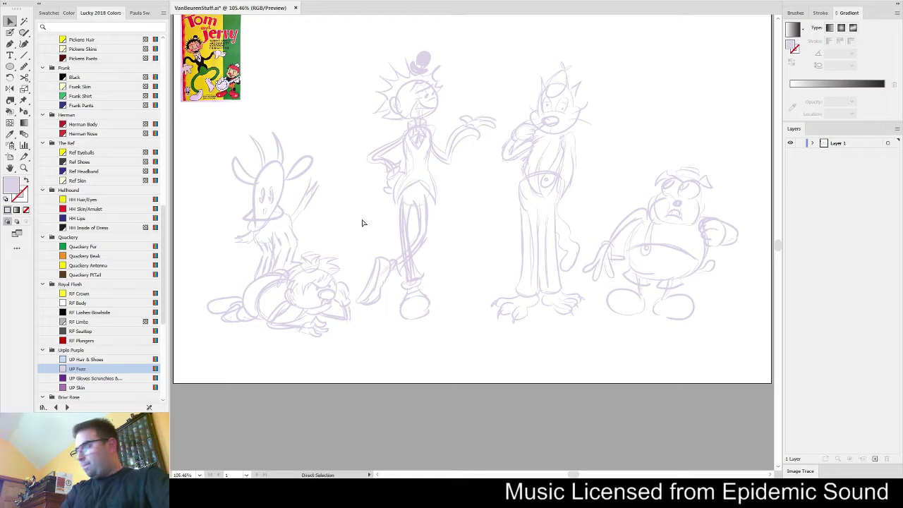
pyautogui.hotkey('ctrl', 'a')
pyautogui.click(390, 368)
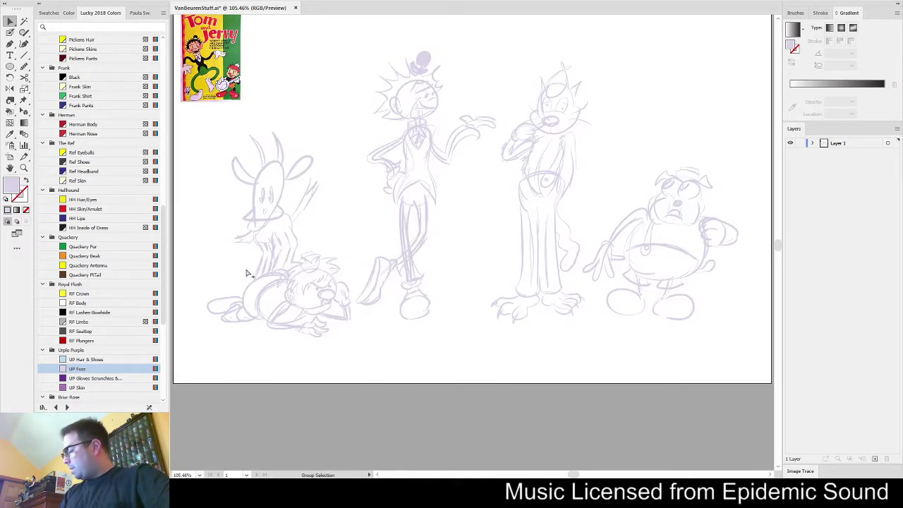
pyautogui.scroll(3, 245, 274)
pyautogui.moveTo(243, 278); pyautogui.dragTo(323, 335)
pyautogui.hotkey('shift', 'b')
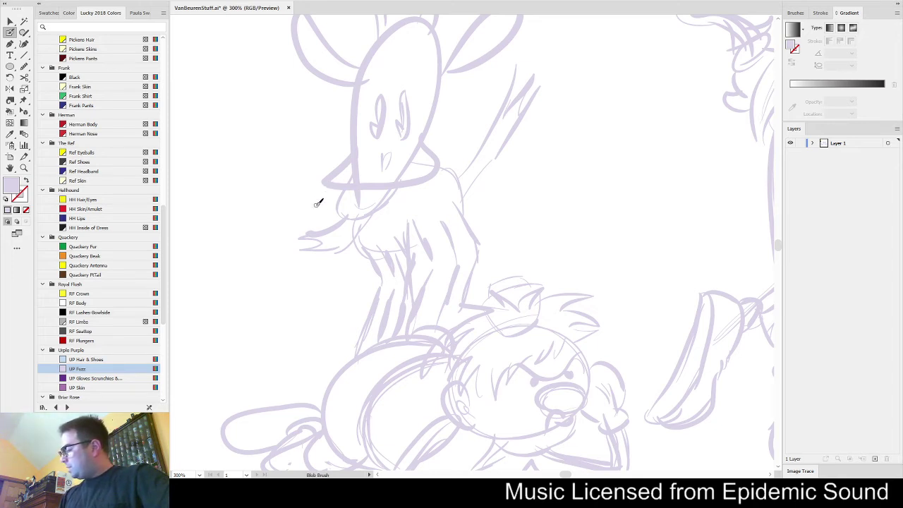
pyautogui.moveTo(339, 192)
pyautogui.mouseDown()
pyautogui.moveTo(315, 220)
pyautogui.moveTo(319, 267)
pyautogui.moveTo(378, 268)
pyautogui.moveTo(399, 259)
pyautogui.moveTo(402, 185)
pyautogui.mouseUp()
pyautogui.moveTo(331, 223)
pyautogui.mouseDown()
pyautogui.moveTo(372, 215)
pyautogui.moveTo(366, 200)
pyautogui.moveTo(380, 212)
pyautogui.moveTo(352, 247)
pyautogui.moveTo(347, 232)
pyautogui.moveTo(383, 237)
pyautogui.mouseUp()
pyautogui.moveTo(352, 398)
pyautogui.mouseDown()
pyautogui.moveTo(347, 371)
pyautogui.moveTo(380, 365)
pyautogui.moveTo(413, 342)
pyautogui.mouseUp()
pyautogui.moveTo(337, 258)
pyautogui.mouseDown()
pyautogui.moveTo(316, 262)
pyautogui.moveTo(351, 262)
pyautogui.moveTo(378, 248)
pyautogui.mouseUp()
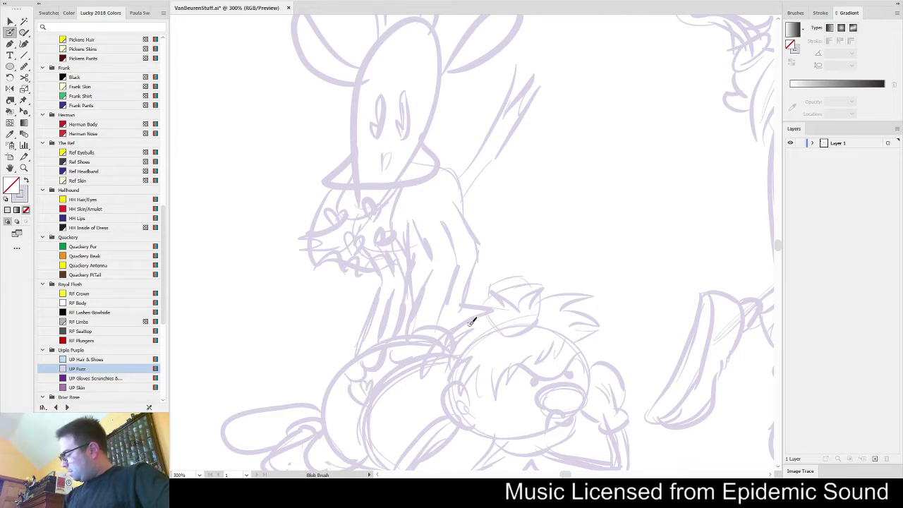
# Select all the pale character sketches while leaving the Tom and Jerry poster out of the selection
pyautogui.hotkey('ctrl', '0')
pyautogui.press('v')
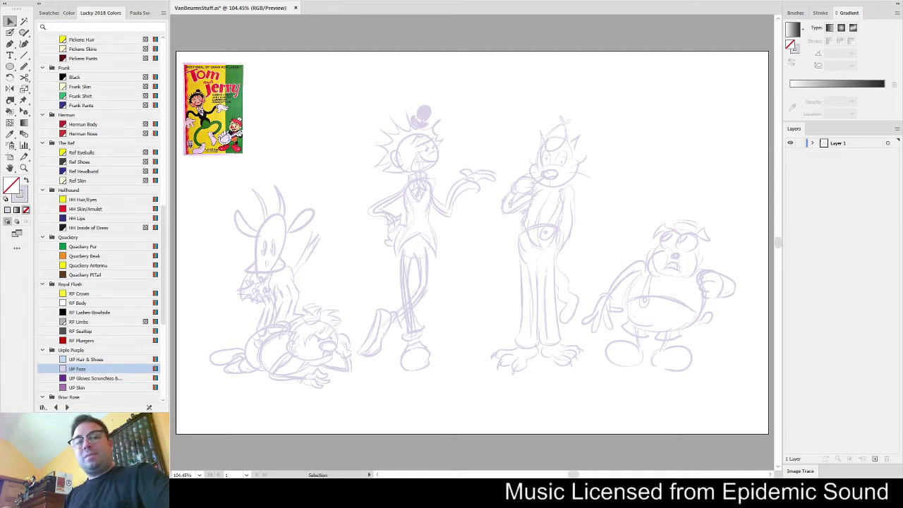
pyautogui.moveTo(764, 86)
pyautogui.mouseDown()
pyautogui.moveTo(318, 391)
pyautogui.moveTo(188, 446)
pyautogui.moveTo(189, 431)
pyautogui.mouseUp()
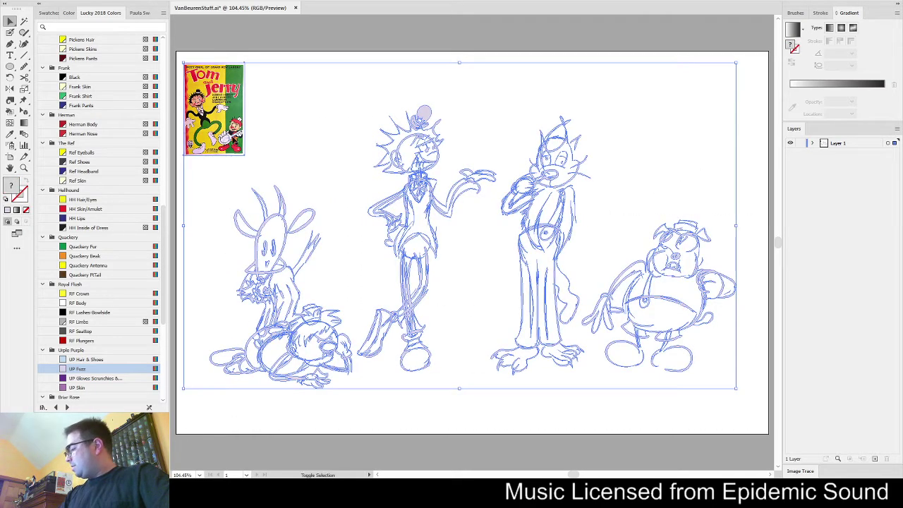
pyautogui.press('a')
pyautogui.press('v')
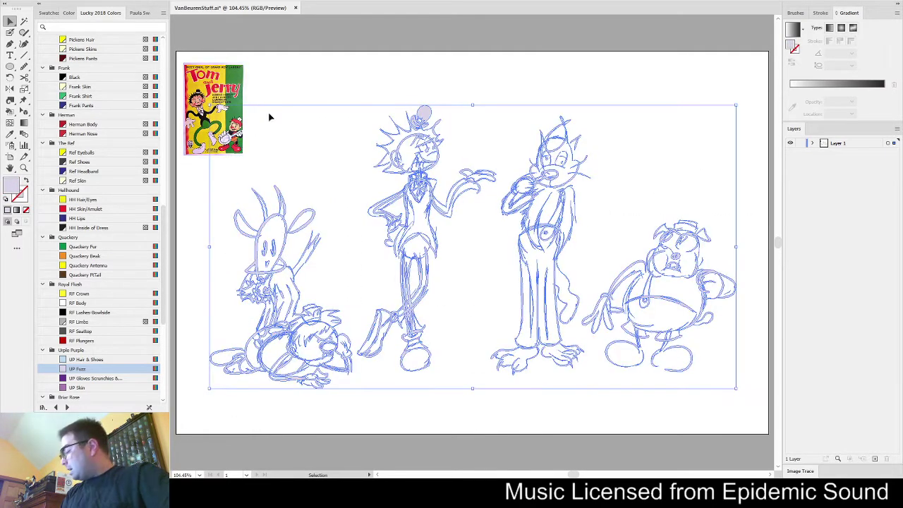
pyautogui.click(282, 95)
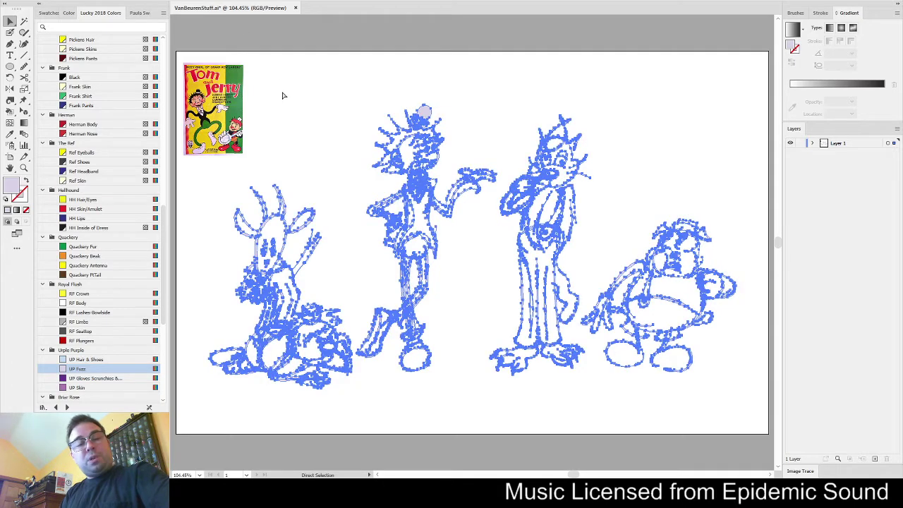
# Set the drawing color to the Black swatch with nothing selected and switch to the Blob Brush
pyautogui.scroll(15, 76, 128)
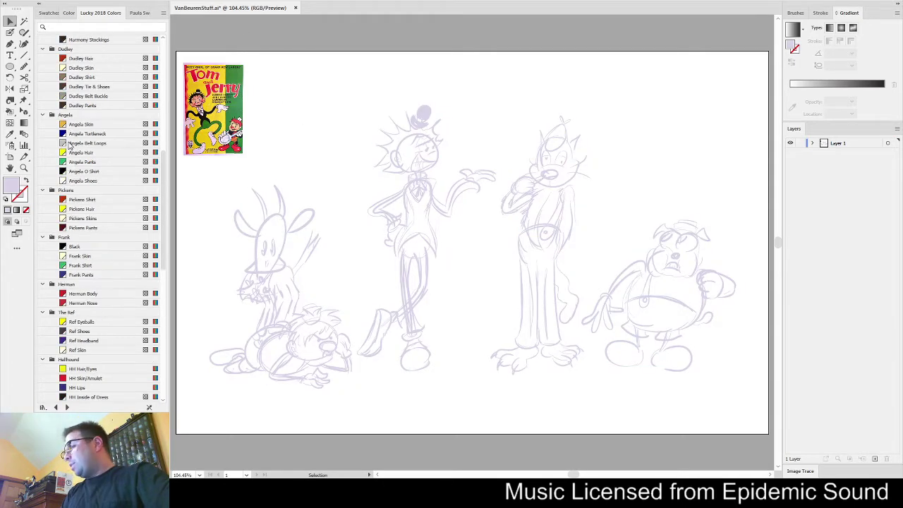
pyautogui.click(73, 68)
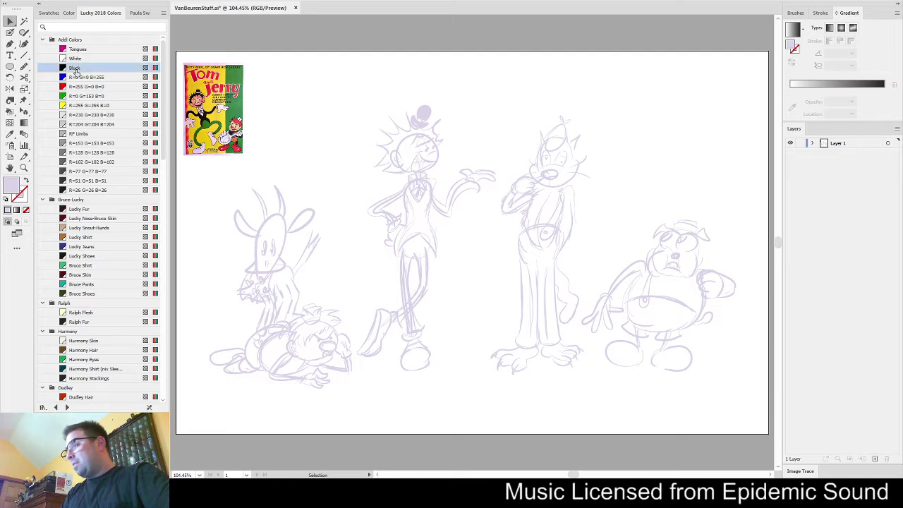
pyautogui.click(9, 33)
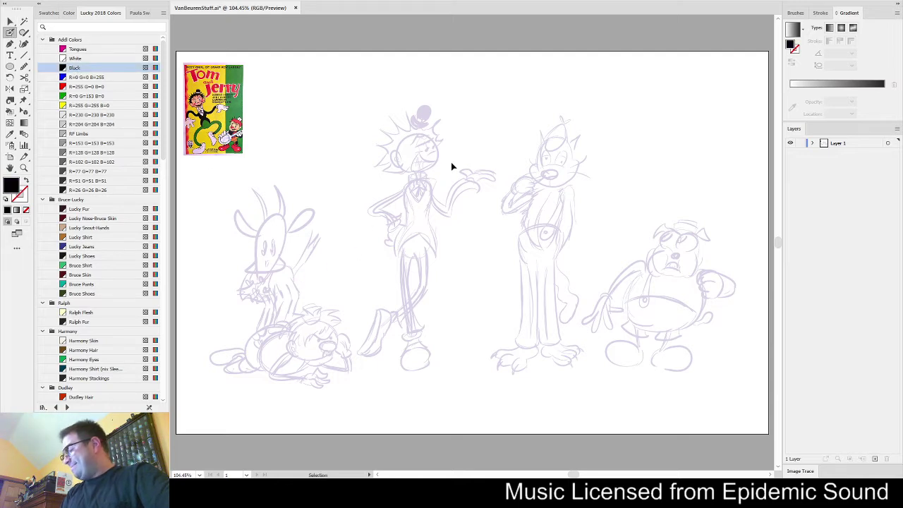
# Ink the tall spiky-haired character's pupils, nose mark and heavy eyelids in black with the Blob Brush
pyautogui.press('ctrl')
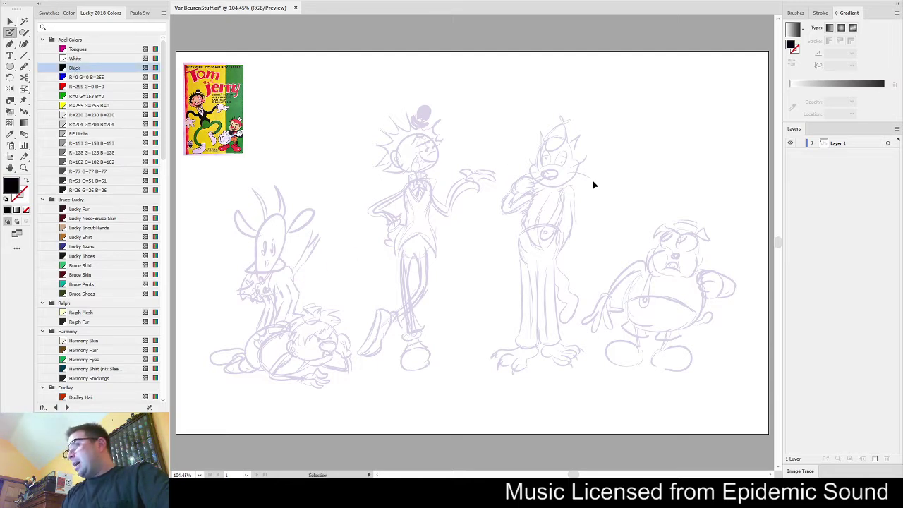
pyautogui.hotkey('shift', 'b')
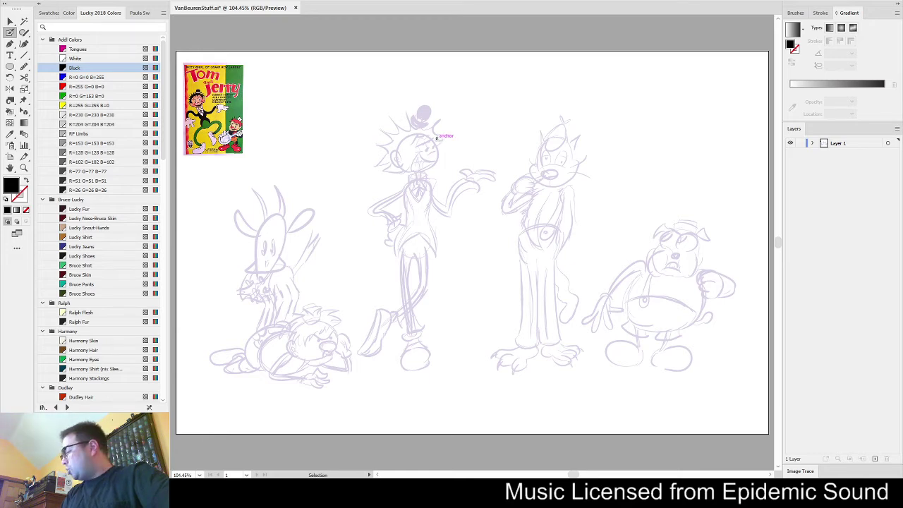
pyautogui.scroll(4, 440, 139)
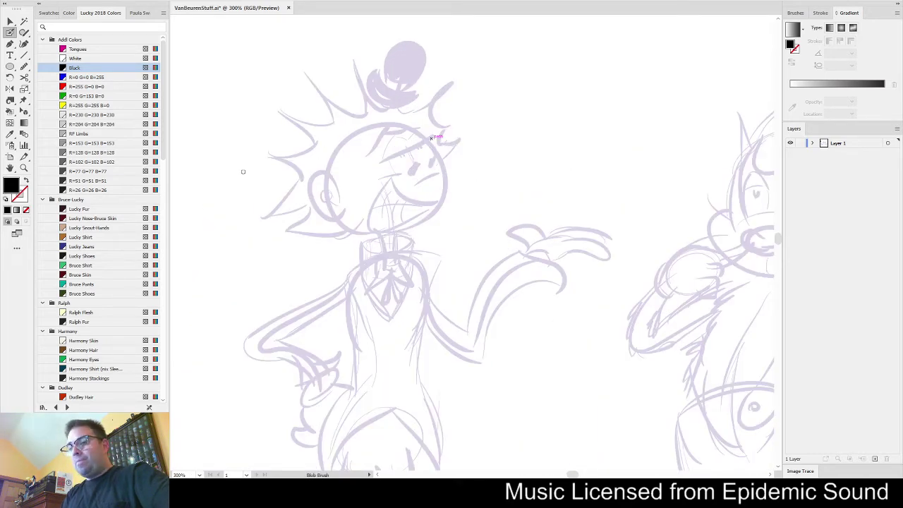
pyautogui.scroll(-2, 338, 178)
pyautogui.moveTo(273, 181); pyautogui.dragTo(245, 187)
pyautogui.scroll(3, 329, 181)
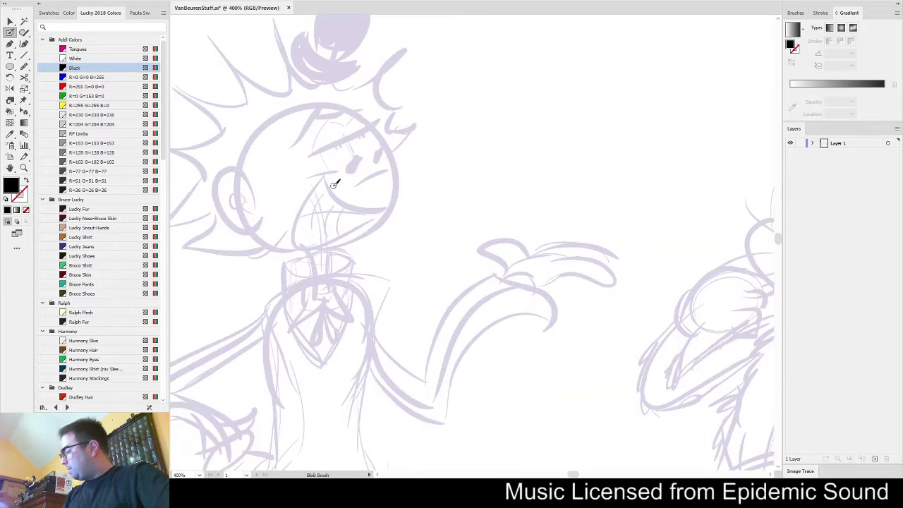
pyautogui.moveTo(364, 184)
pyautogui.mouseDown()
pyautogui.moveTo(383, 174)
pyautogui.moveTo(355, 161)
pyautogui.moveTo(374, 160)
pyautogui.mouseUp()
pyautogui.hotkey('ctrl', 'z')
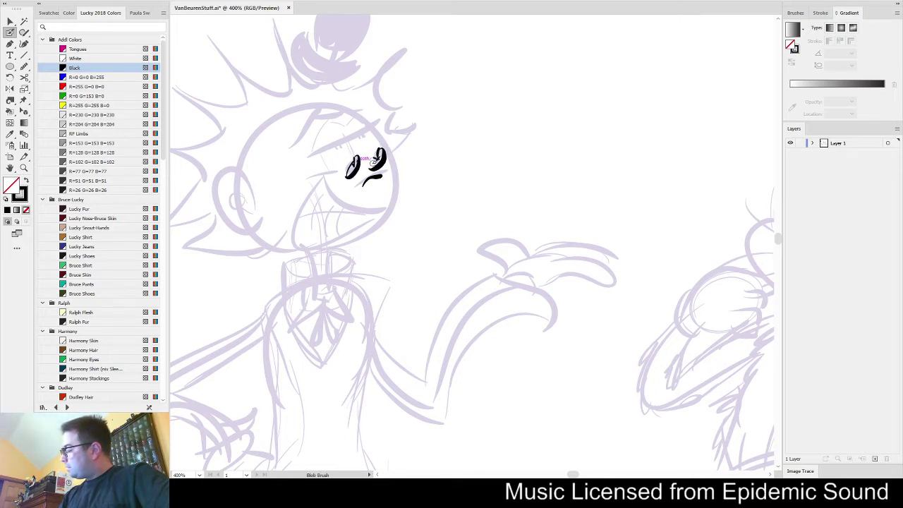
pyautogui.moveTo(312, 156)
pyautogui.mouseDown()
pyautogui.moveTo(374, 128)
pyautogui.moveTo(364, 159)
pyautogui.moveTo(340, 125)
pyautogui.moveTo(345, 142)
pyautogui.moveTo(380, 117)
pyautogui.moveTo(384, 131)
pyautogui.moveTo(389, 125)
pyautogui.mouseUp()
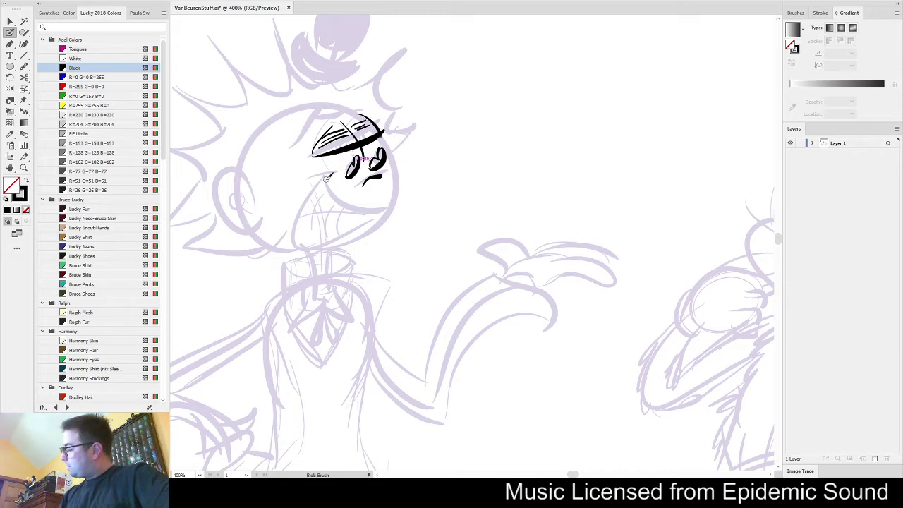
# Ink the spiky-haired character's cheek crease and the curved upper line of the grin
pyautogui.moveTo(294, 182)
pyautogui.mouseDown()
pyautogui.moveTo(338, 181)
pyautogui.moveTo(337, 205)
pyautogui.moveTo(386, 210)
pyautogui.mouseUp()
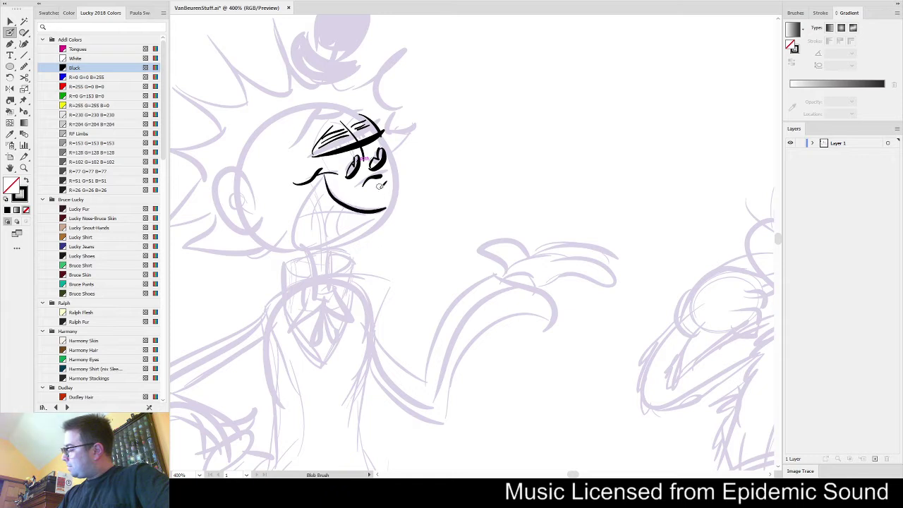
pyautogui.moveTo(323, 178)
pyautogui.mouseDown()
pyautogui.moveTo(288, 220)
pyautogui.moveTo(311, 235)
pyautogui.moveTo(360, 226)
pyautogui.mouseUp()
pyautogui.hotkey('ctrl', 'z')
pyautogui.moveTo(322, 179)
pyautogui.mouseDown()
pyautogui.moveTo(308, 201)
pyautogui.moveTo(345, 241)
pyautogui.moveTo(367, 227)
pyautogui.moveTo(362, 219)
pyautogui.mouseUp()
pyautogui.moveTo(302, 220)
pyautogui.mouseDown()
pyautogui.moveTo(373, 216)
pyautogui.moveTo(304, 215)
pyautogui.moveTo(362, 223)
pyautogui.moveTo(305, 210)
pyautogui.mouseUp()
pyautogui.hotkey('ctrl', 'z')
pyautogui.hotkey('ctrl', 'z')
pyautogui.hotkey('ctrl', 'z')
pyautogui.hotkey('ctrl', 'z')
# Draw the gridded teeth inside the grin and ink the lower lip and chin beneath them
pyautogui.moveTo(304, 243)
pyautogui.mouseDown()
pyautogui.moveTo(331, 194)
pyautogui.moveTo(326, 226)
pyautogui.moveTo(344, 202)
pyautogui.mouseUp()
pyautogui.moveTo(349, 207); pyautogui.dragTo(341, 237)
pyautogui.moveTo(358, 213); pyautogui.dragTo(353, 225)
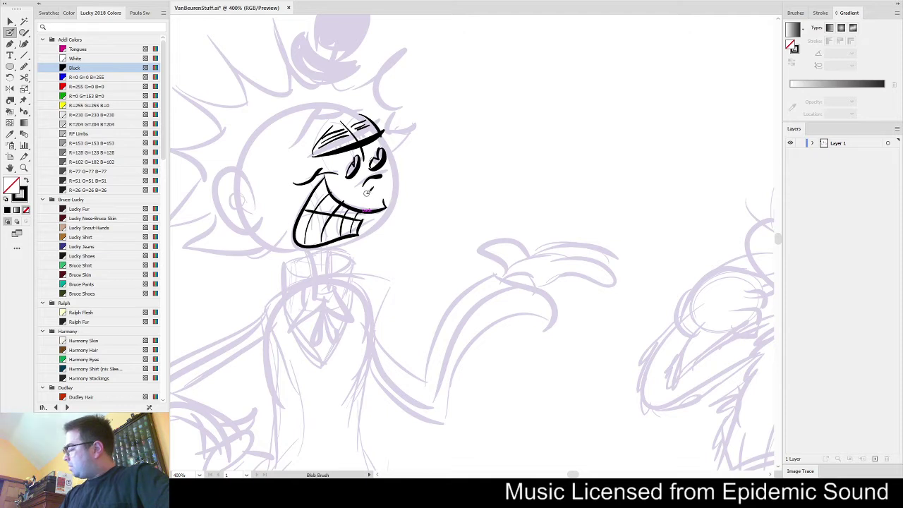
pyautogui.moveTo(295, 245)
pyautogui.mouseDown()
pyautogui.moveTo(319, 255)
pyautogui.moveTo(356, 246)
pyautogui.moveTo(373, 225)
pyautogui.mouseUp()
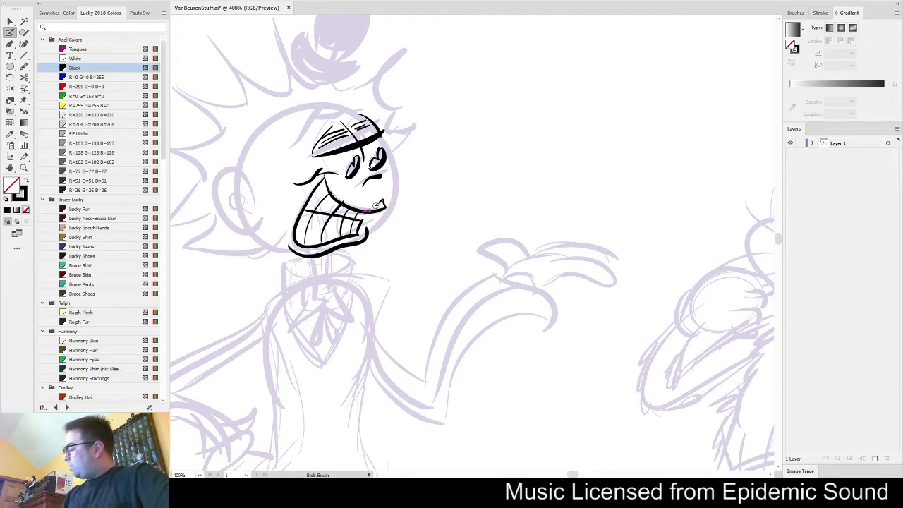
# Ink the back of the jaw and the ear with its inner fold on the spiky-haired character
pyautogui.moveTo(288, 248); pyautogui.dragTo(253, 227)
pyautogui.moveTo(251, 182)
pyautogui.mouseDown()
pyautogui.moveTo(229, 166)
pyautogui.moveTo(265, 225)
pyautogui.mouseUp()
pyautogui.hotkey('ctrl', 'z')
pyautogui.moveTo(251, 193)
pyautogui.mouseDown()
pyautogui.moveTo(222, 175)
pyautogui.moveTo(223, 213)
pyautogui.moveTo(257, 207)
pyautogui.moveTo(239, 220)
pyautogui.mouseUp()
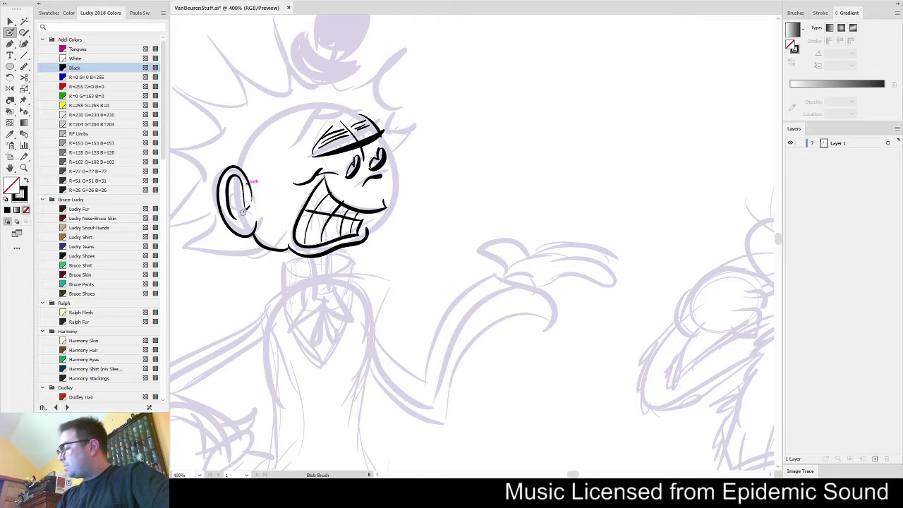
pyautogui.moveTo(246, 183); pyautogui.dragTo(238, 220)
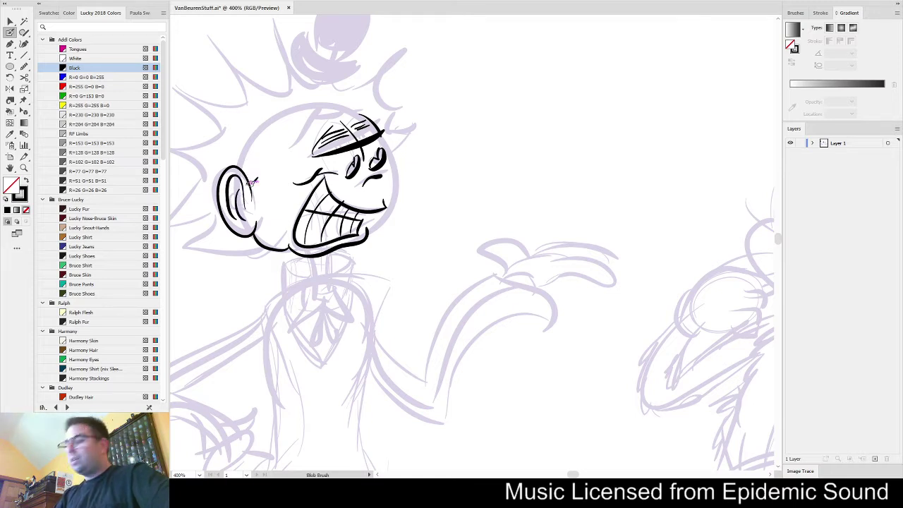
# Ink the hairline from the sideburn by the ear up and across the forehead, including the jagged fringe strokes
pyautogui.moveTo(253, 187)
pyautogui.mouseDown()
pyautogui.moveTo(272, 198)
pyautogui.moveTo(255, 155)
pyautogui.moveTo(282, 112)
pyautogui.moveTo(314, 107)
pyautogui.moveTo(380, 124)
pyautogui.mouseUp()
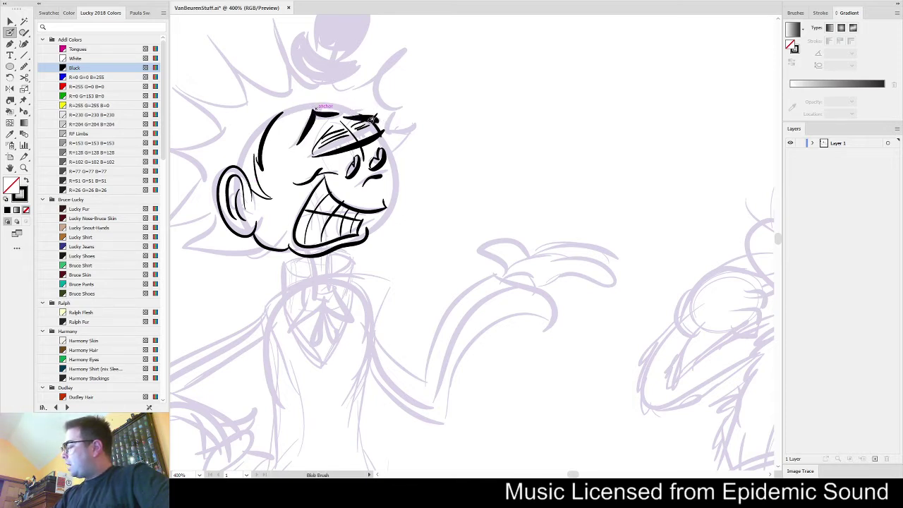
pyautogui.moveTo(291, 112)
pyautogui.mouseDown()
pyautogui.moveTo(379, 110)
pyautogui.moveTo(365, 104)
pyautogui.moveTo(412, 154)
pyautogui.mouseUp()
pyautogui.press('space')
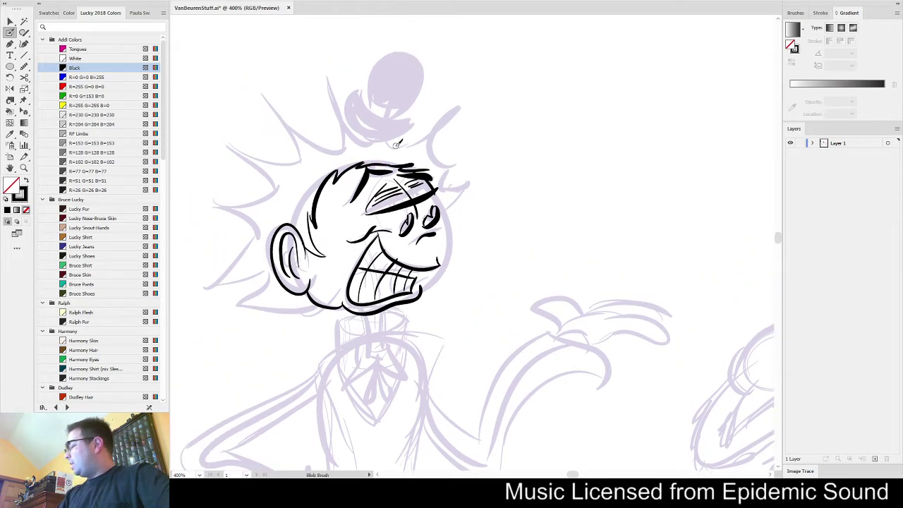
# Ink the hair spikes above the forehead and the front contour of the face from the nose to the chin
pyautogui.moveTo(332, 90)
pyautogui.mouseDown()
pyautogui.moveTo(341, 107)
pyautogui.moveTo(394, 135)
pyautogui.moveTo(409, 118)
pyautogui.moveTo(450, 117)
pyautogui.moveTo(409, 114)
pyautogui.moveTo(452, 109)
pyautogui.moveTo(466, 152)
pyautogui.moveTo(446, 185)
pyautogui.mouseUp()
pyautogui.hotkey('ctrl', 'z')
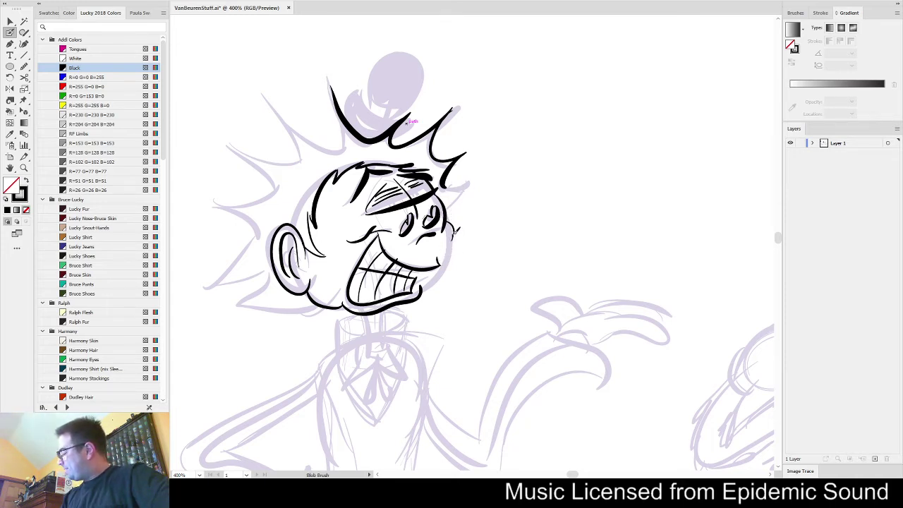
pyautogui.moveTo(452, 243)
pyautogui.mouseDown()
pyautogui.moveTo(440, 278)
pyautogui.moveTo(423, 288)
pyautogui.mouseUp()
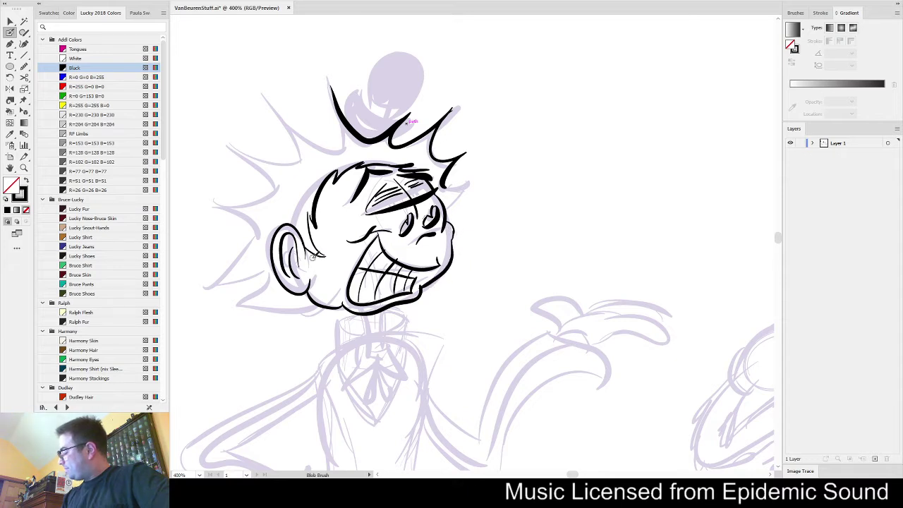
# Ink the lower hair spikes sticking out behind the ear with tapered black strokes
pyautogui.moveTo(247, 307); pyautogui.dragTo(312, 292)
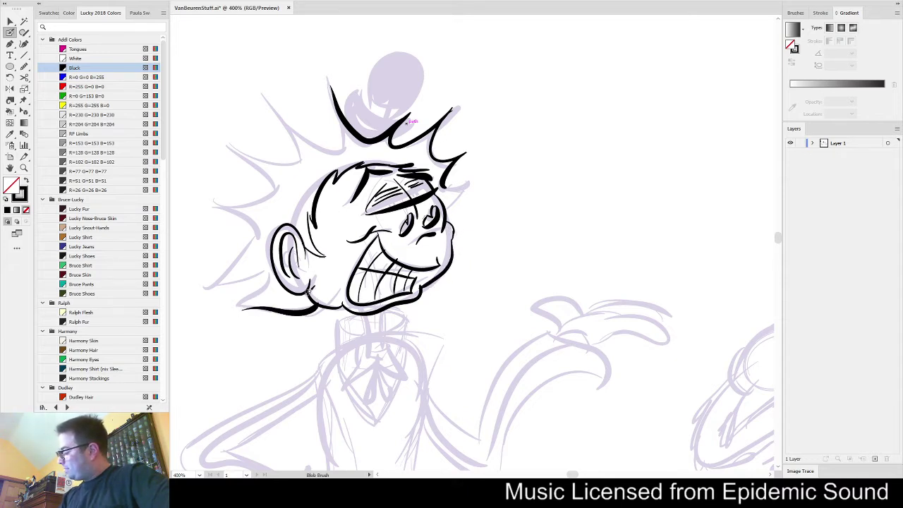
pyautogui.moveTo(210, 287); pyautogui.dragTo(262, 280)
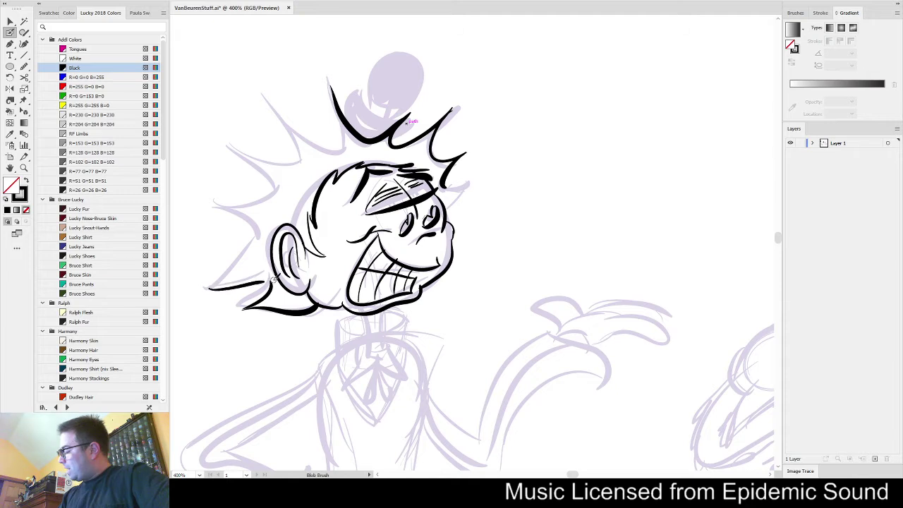
pyautogui.hotkey('ctrl', 'z')
pyautogui.moveTo(205, 287); pyautogui.dragTo(271, 279)
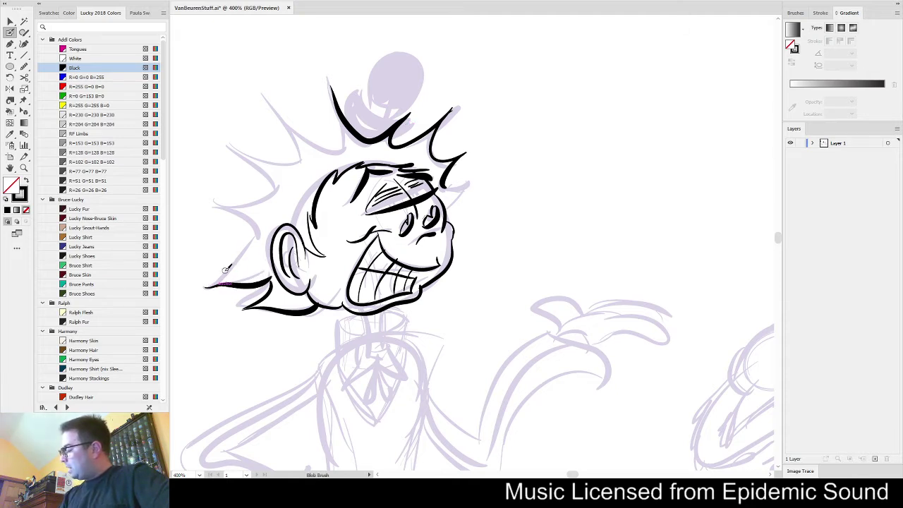
pyautogui.moveTo(207, 285); pyautogui.dragTo(258, 232)
pyautogui.moveTo(209, 247)
pyautogui.mouseDown()
pyautogui.moveTo(264, 227)
pyautogui.moveTo(256, 208)
pyautogui.mouseUp()
pyautogui.hotkey('ctrl', 'z')
pyautogui.moveTo(210, 246); pyautogui.dragTo(252, 222)
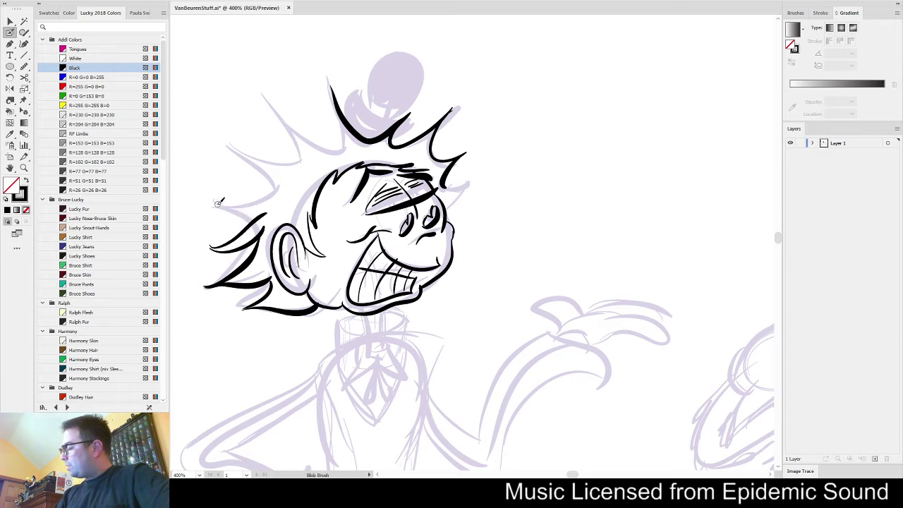
# Ink the hair spikes at the upper back of the head above the ear
pyautogui.moveTo(206, 194); pyautogui.dragTo(265, 211)
pyautogui.moveTo(208, 191); pyautogui.dragTo(280, 191)
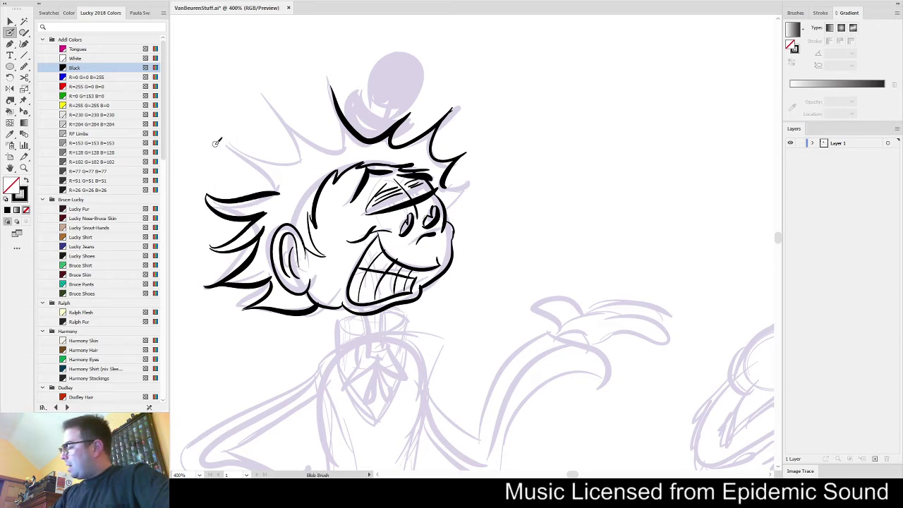
pyautogui.moveTo(217, 143); pyautogui.dragTo(276, 196)
pyautogui.moveTo(219, 142)
pyautogui.mouseDown()
pyautogui.moveTo(288, 172)
pyautogui.moveTo(253, 95)
pyautogui.moveTo(288, 174)
pyautogui.mouseUp()
pyautogui.hotkey('ctrl', 'z')
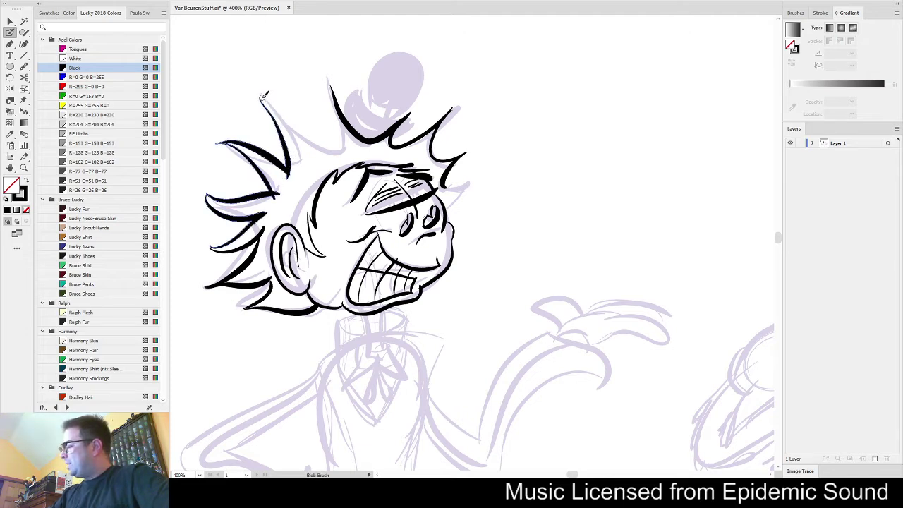
# Ink the tall hair spikes on the crown so they join the front spikes near the hat
pyautogui.moveTo(262, 96); pyautogui.dragTo(326, 146)
pyautogui.moveTo(300, 89); pyautogui.dragTo(326, 145)
pyautogui.moveTo(294, 79); pyautogui.dragTo(350, 134)
pyautogui.hotkey('ctrl', 'z')
pyautogui.hotkey('ctrl', 'z')
pyautogui.moveTo(293, 86); pyautogui.dragTo(313, 166)
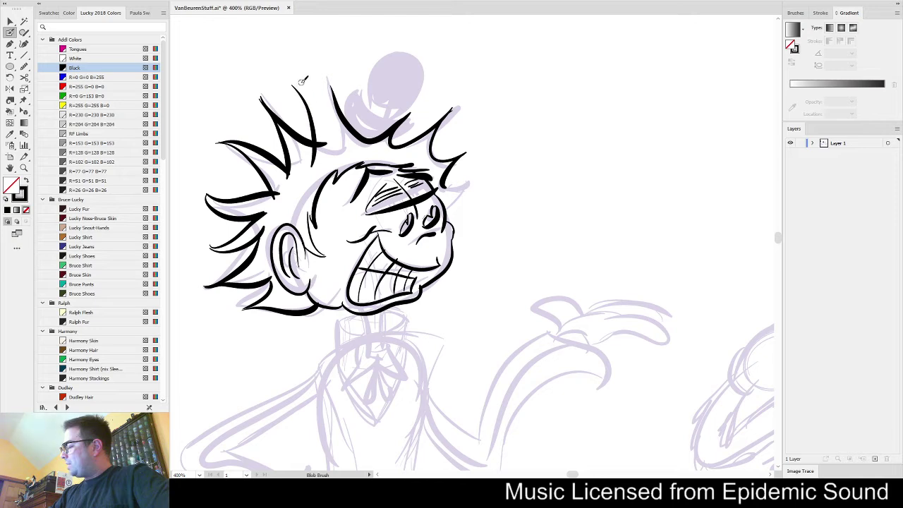
pyautogui.hotkey('ctrl', 'z')
pyautogui.moveTo(330, 81); pyautogui.dragTo(321, 145)
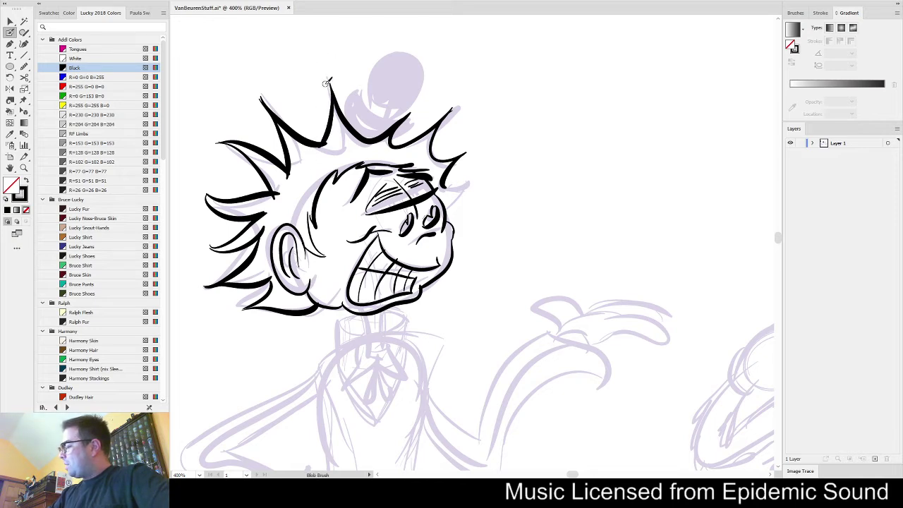
# Ink the small hair spike at the front of the forehead and thicken the hairline at the temple
pyautogui.press('space')
pyautogui.moveTo(524, 225); pyautogui.dragTo(490, 234)
pyautogui.moveTo(409, 190); pyautogui.dragTo(433, 186)
pyautogui.hotkey('ctrl', 'z')
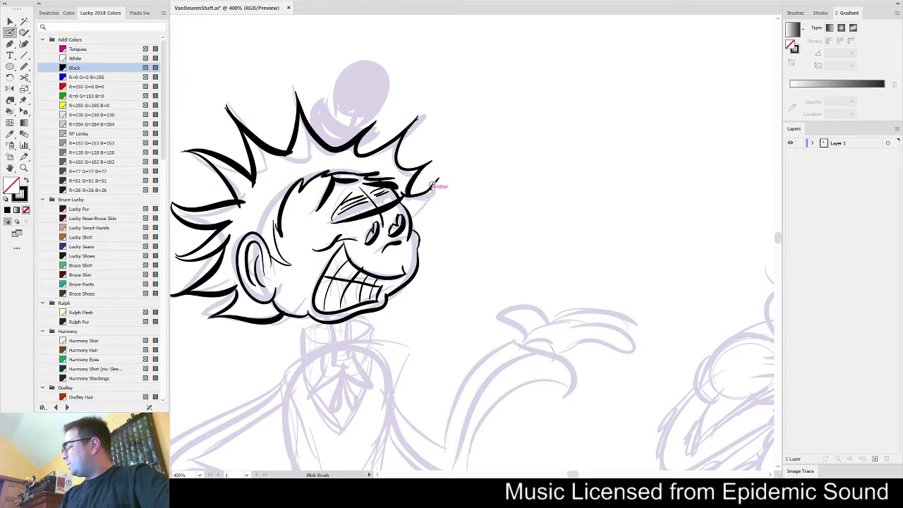
pyautogui.scroll(-5, 441, 261)
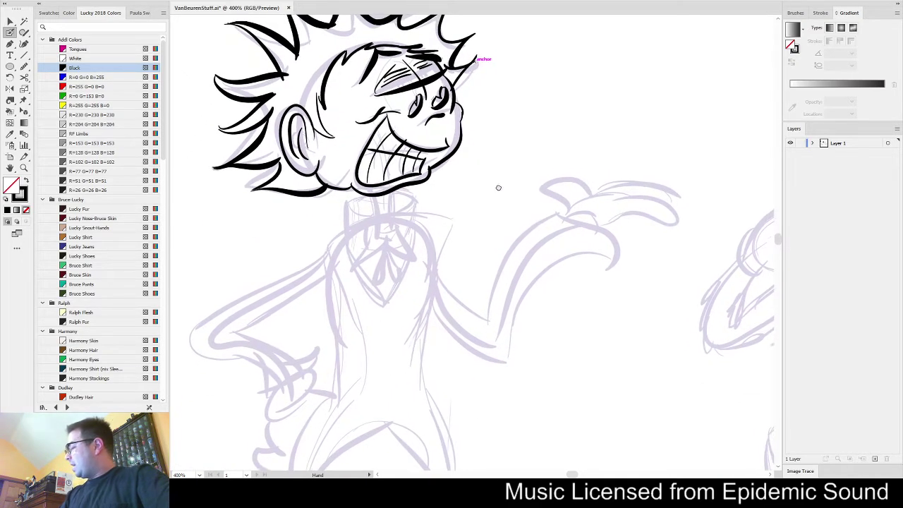
pyautogui.hotkey('ctrl', 'z')
pyautogui.hotkey('ctrl', 'z')
pyautogui.moveTo(323, 113)
pyautogui.mouseDown()
pyautogui.moveTo(318, 76)
pyautogui.moveTo(346, 54)
pyautogui.mouseUp()
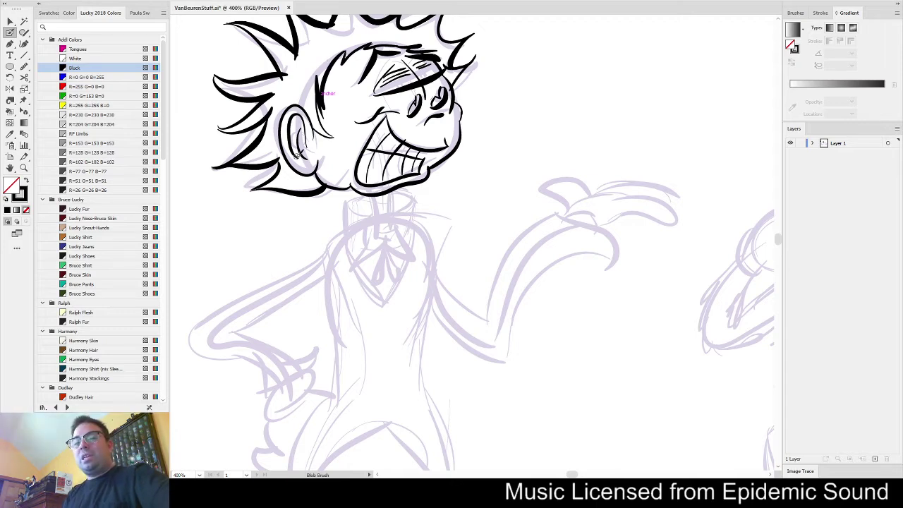
# Ink the tiny bowler hat above the hair with a solid black brim and an outlined rounded crown
pyautogui.press('v')
pyautogui.moveTo(464, 223)
pyautogui.mouseDown()
pyautogui.moveTo(428, 309)
pyautogui.moveTo(438, 360)
pyautogui.mouseUp()
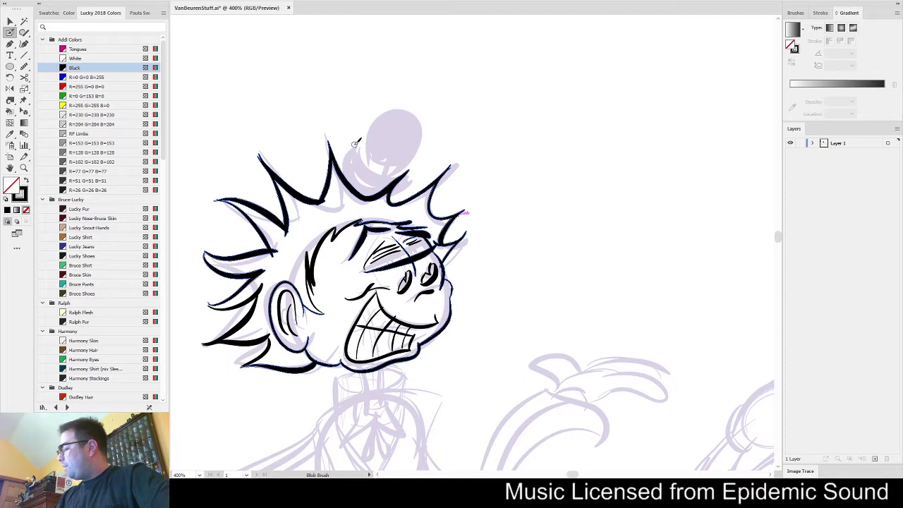
pyautogui.moveTo(355, 144)
pyautogui.mouseDown()
pyautogui.moveTo(348, 149)
pyautogui.moveTo(372, 172)
pyautogui.moveTo(405, 163)
pyautogui.moveTo(360, 150)
pyautogui.moveTo(352, 157)
pyautogui.moveTo(368, 113)
pyautogui.moveTo(419, 132)
pyautogui.moveTo(399, 162)
pyautogui.mouseUp()
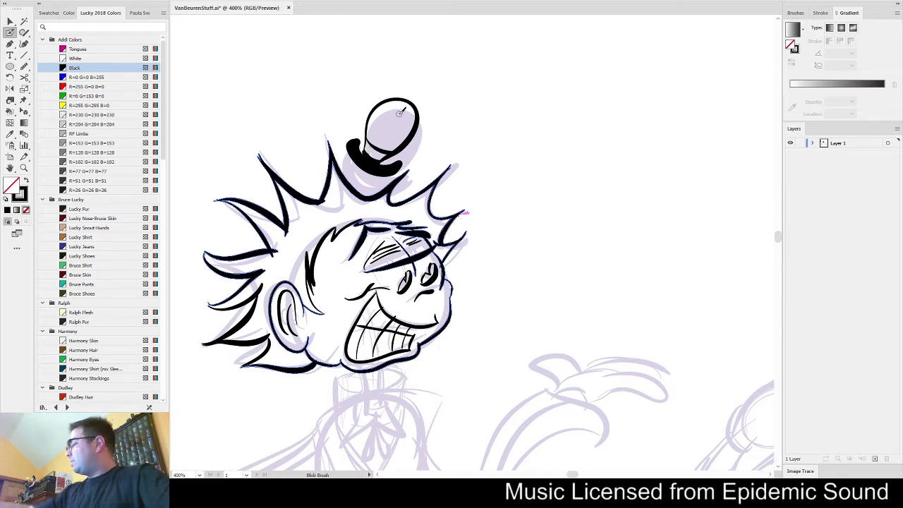
# Ink the spiky-haired character's jacket contours along the back and chest, plus the neck, collar and pointed shirt front
pyautogui.scroll(-3, 463, 175)
pyautogui.scroll(-3, 437, 187)
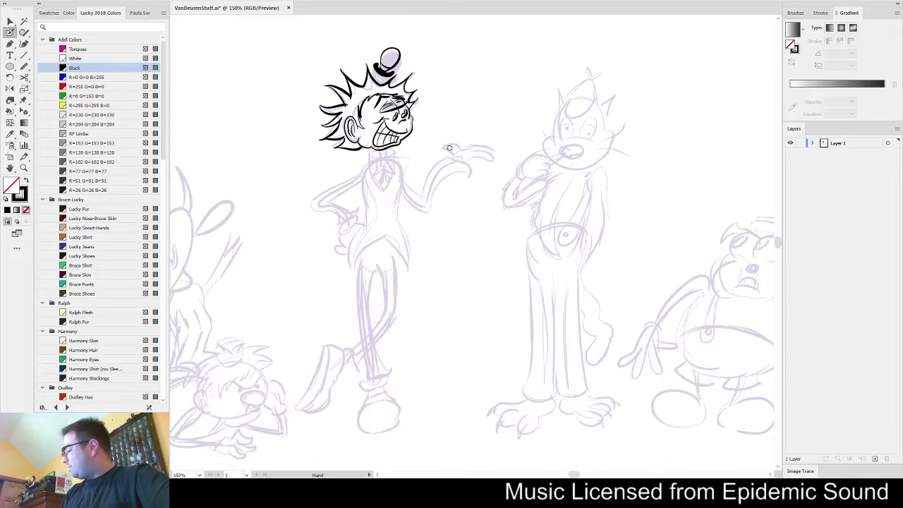
pyautogui.scroll(2, 419, 195)
pyautogui.moveTo(277, 344)
pyautogui.mouseDown()
pyautogui.moveTo(334, 241)
pyautogui.moveTo(305, 162)
pyautogui.moveTo(321, 136)
pyautogui.mouseUp()
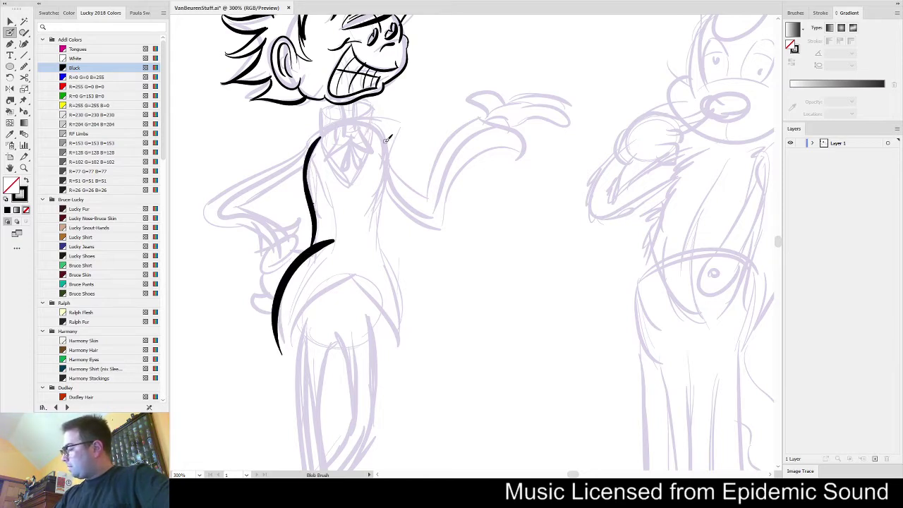
pyautogui.moveTo(381, 126); pyautogui.dragTo(391, 198)
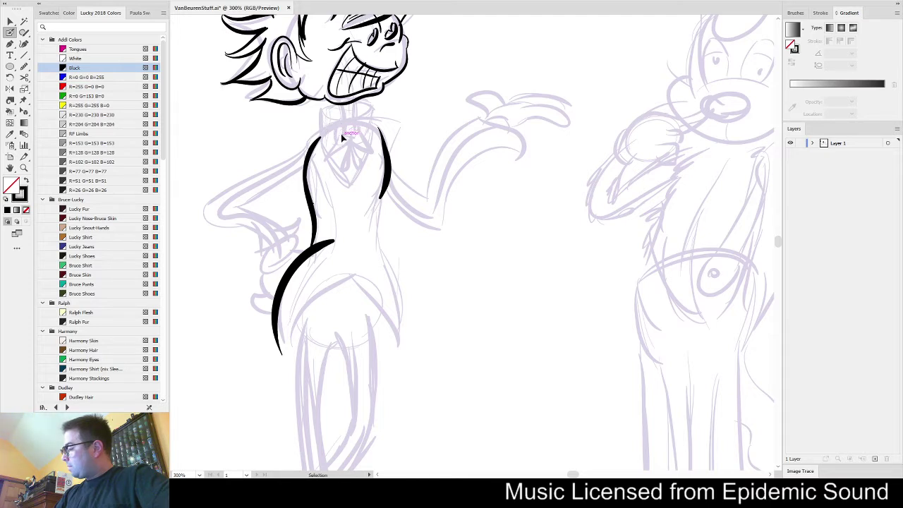
pyautogui.moveTo(340, 132)
pyautogui.mouseDown()
pyautogui.moveTo(329, 161)
pyautogui.moveTo(377, 148)
pyautogui.moveTo(351, 134)
pyautogui.moveTo(340, 107)
pyautogui.moveTo(318, 130)
pyautogui.moveTo(350, 186)
pyautogui.mouseUp()
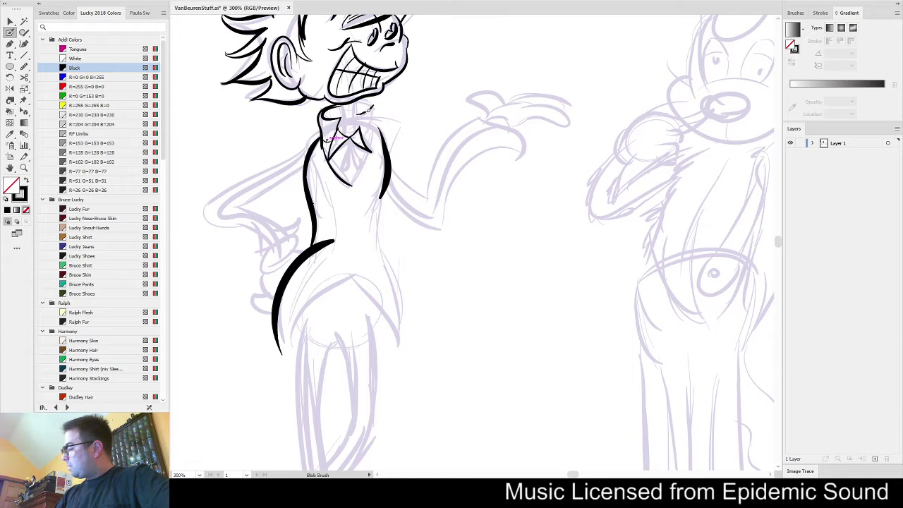
pyautogui.moveTo(368, 139)
pyautogui.mouseDown()
pyautogui.moveTo(374, 103)
pyautogui.moveTo(355, 96)
pyautogui.moveTo(342, 111)
pyautogui.moveTo(359, 126)
pyautogui.moveTo(354, 105)
pyautogui.mouseUp()
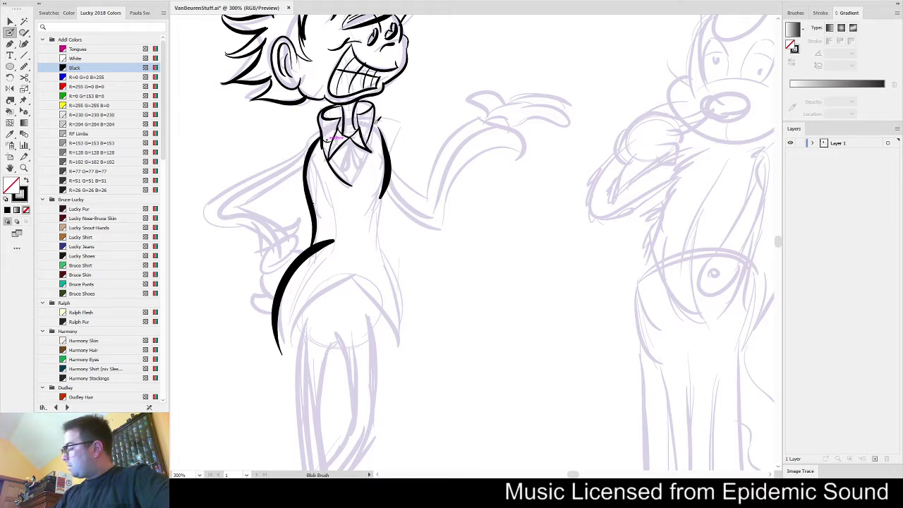
# Ink the bent arm with its sleeve cuff and the hand resting on the hip
pyautogui.moveTo(225, 206)
pyautogui.mouseDown()
pyautogui.moveTo(263, 195)
pyautogui.moveTo(308, 150)
pyautogui.moveTo(227, 203)
pyautogui.moveTo(306, 165)
pyautogui.mouseUp()
pyautogui.hotkey('ctrl', 'z')
pyautogui.moveTo(217, 192); pyautogui.dragTo(323, 130)
pyautogui.moveTo(240, 205)
pyautogui.mouseDown()
pyautogui.moveTo(303, 226)
pyautogui.moveTo(252, 254)
pyautogui.moveTo(297, 227)
pyautogui.moveTo(244, 226)
pyautogui.moveTo(203, 207)
pyautogui.moveTo(218, 194)
pyautogui.mouseUp()
pyautogui.moveTo(436, 254)
pyautogui.mouseDown()
pyautogui.moveTo(426, 210)
pyautogui.moveTo(436, 153)
pyautogui.mouseUp()
pyautogui.moveTo(268, 163)
pyautogui.mouseDown()
pyautogui.moveTo(275, 208)
pyautogui.moveTo(251, 199)
pyautogui.moveTo(259, 180)
pyautogui.moveTo(265, 198)
pyautogui.mouseUp()
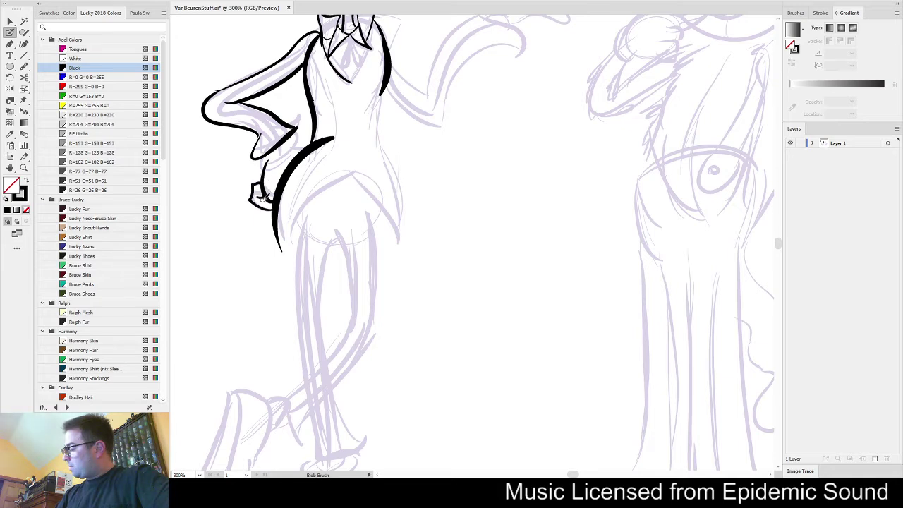
pyautogui.moveTo(383, 202)
pyautogui.mouseDown()
pyautogui.moveTo(387, 246)
pyautogui.moveTo(399, 243)
pyautogui.mouseUp()
pyautogui.moveTo(233, 207); pyautogui.dragTo(259, 186)
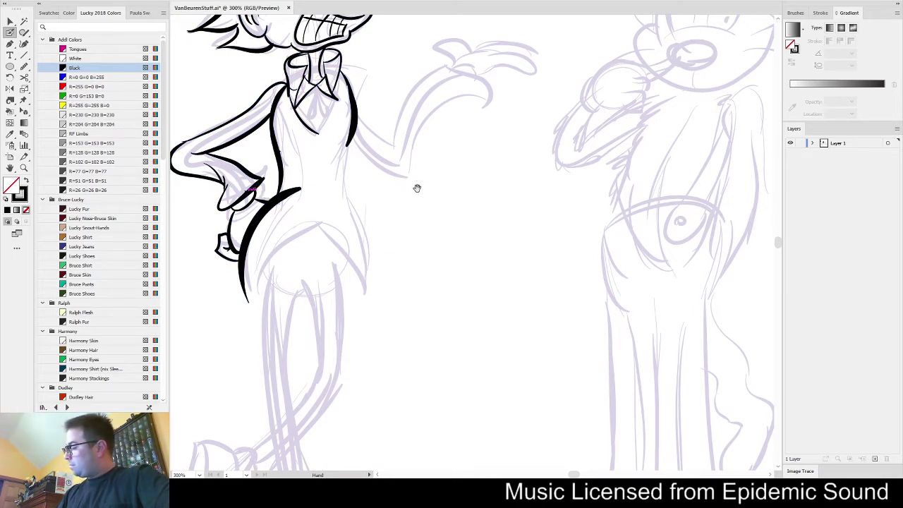
# Ink the spiky-haired character's outstretched arm with its bent elbow and curled sleeve cuff, plus the jacket edge at the shoulder
pyautogui.moveTo(430, 194); pyautogui.dragTo(462, 304)
pyautogui.moveTo(352, 239)
pyautogui.mouseDown()
pyautogui.moveTo(368, 207)
pyautogui.moveTo(347, 202)
pyautogui.moveTo(351, 192)
pyautogui.moveTo(341, 219)
pyautogui.moveTo(349, 197)
pyautogui.moveTo(353, 222)
pyautogui.mouseUp()
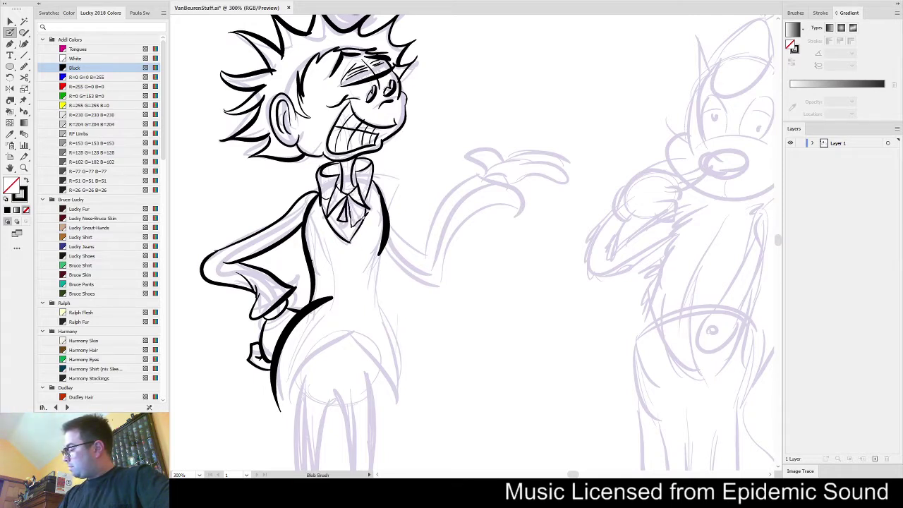
pyautogui.moveTo(461, 280); pyautogui.dragTo(421, 296)
pyautogui.moveTo(345, 266)
pyautogui.mouseDown()
pyautogui.moveTo(390, 311)
pyautogui.moveTo(419, 251)
pyautogui.moveTo(469, 217)
pyautogui.mouseUp()
pyautogui.moveTo(348, 235)
pyautogui.mouseDown()
pyautogui.moveTo(389, 268)
pyautogui.moveTo(458, 186)
pyautogui.moveTo(439, 189)
pyautogui.moveTo(483, 212)
pyautogui.moveTo(463, 223)
pyautogui.mouseUp()
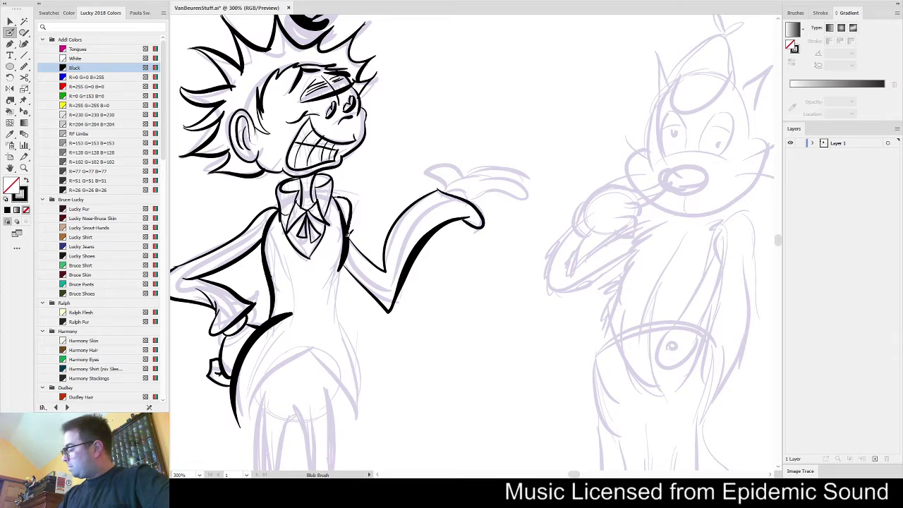
pyautogui.moveTo(337, 198); pyautogui.dragTo(376, 268)
pyautogui.hotkey('ctrl', 'z')
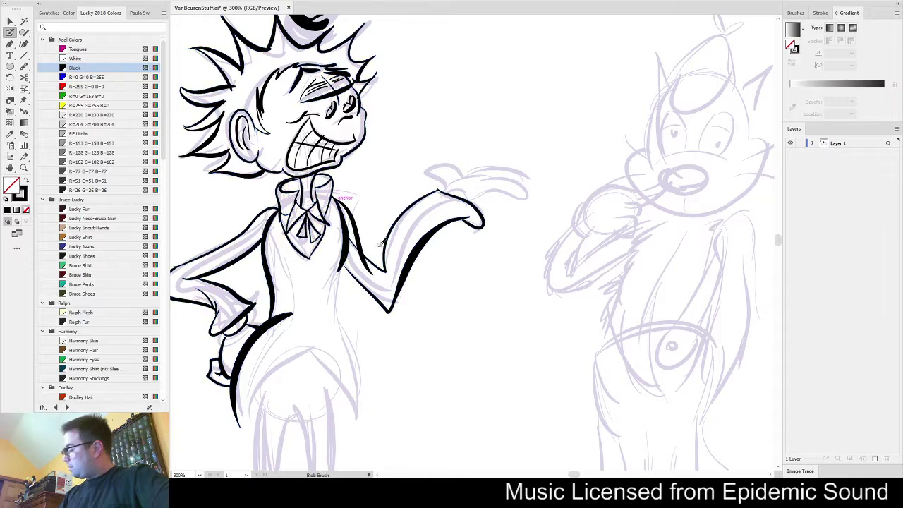
# Ink the upturned open hand above the outstretched cuff, with its raised thumb, palm and drooping fingers
pyautogui.moveTo(489, 245); pyautogui.dragTo(532, 311)
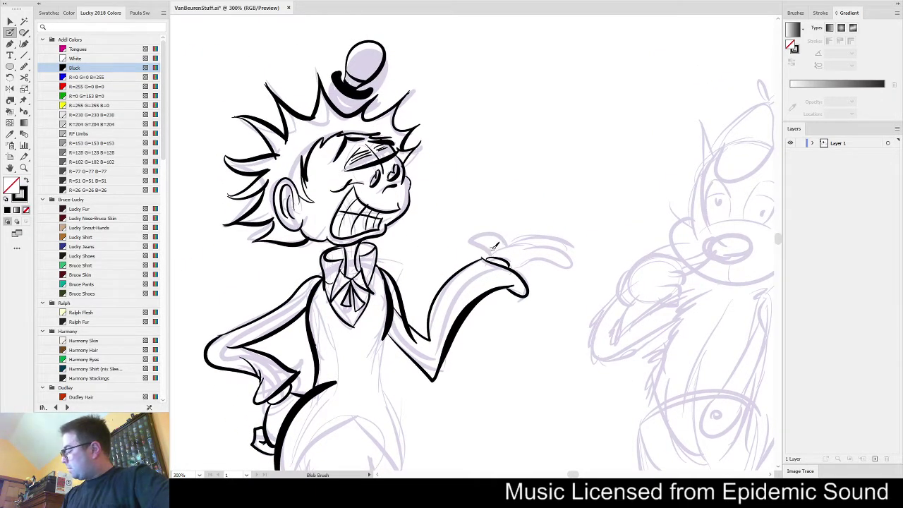
pyautogui.moveTo(492, 254)
pyautogui.mouseDown()
pyautogui.moveTo(503, 246)
pyautogui.moveTo(485, 244)
pyautogui.moveTo(502, 233)
pyautogui.moveTo(497, 241)
pyautogui.moveTo(525, 247)
pyautogui.moveTo(530, 259)
pyautogui.moveTo(515, 265)
pyautogui.moveTo(531, 266)
pyautogui.mouseUp()
pyautogui.hotkey('ctrl', 'z')
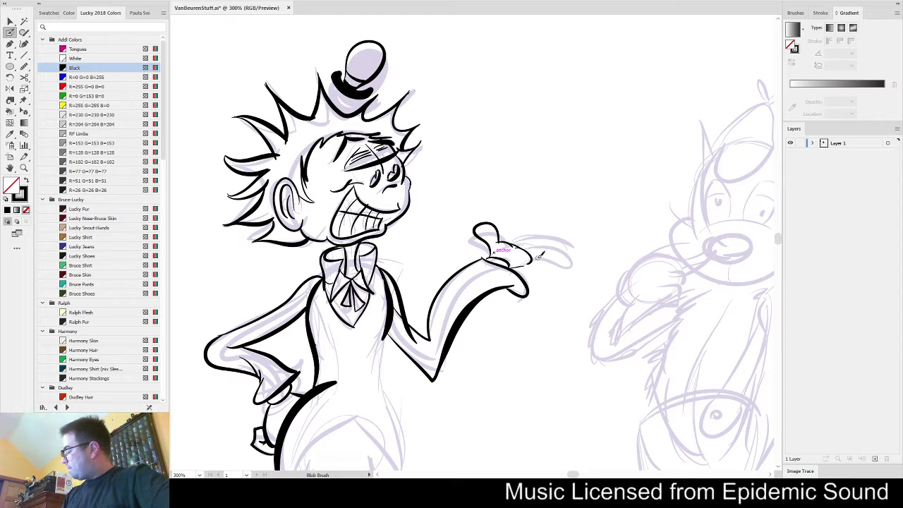
pyautogui.moveTo(535, 254)
pyautogui.mouseDown()
pyautogui.moveTo(543, 283)
pyautogui.moveTo(525, 274)
pyautogui.mouseUp()
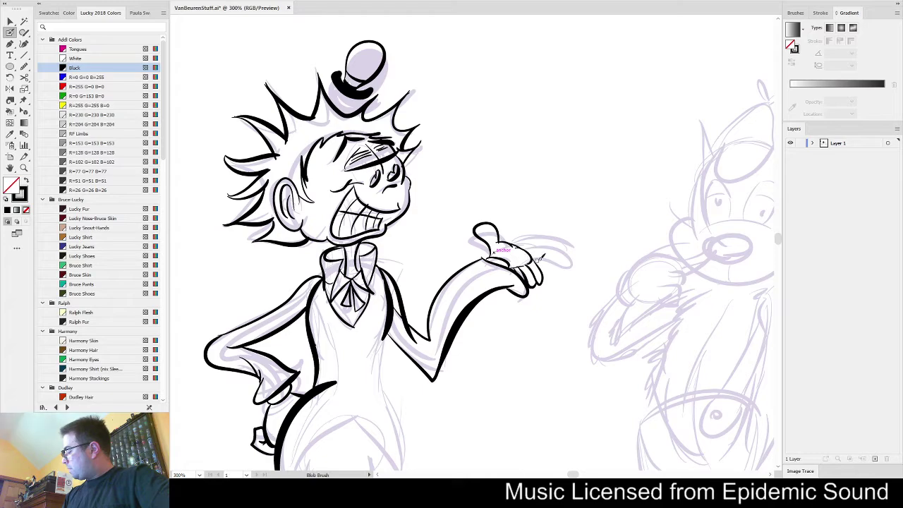
# Ink the jacket's front waist and hip contour and its hem as two pointed tails with thick tapering edges
pyautogui.scroll(-6, 580, 323)
pyautogui.moveTo(391, 224)
pyautogui.mouseDown()
pyautogui.moveTo(474, 373)
pyautogui.moveTo(506, 397)
pyautogui.moveTo(486, 318)
pyautogui.moveTo(450, 279)
pyautogui.moveTo(469, 208)
pyautogui.mouseUp()
pyautogui.moveTo(289, 311)
pyautogui.mouseDown()
pyautogui.moveTo(378, 237)
pyautogui.moveTo(371, 243)
pyautogui.moveTo(397, 294)
pyautogui.moveTo(406, 280)
pyautogui.moveTo(406, 222)
pyautogui.moveTo(386, 166)
pyautogui.mouseUp()
pyautogui.hotkey('ctrl', 'z')
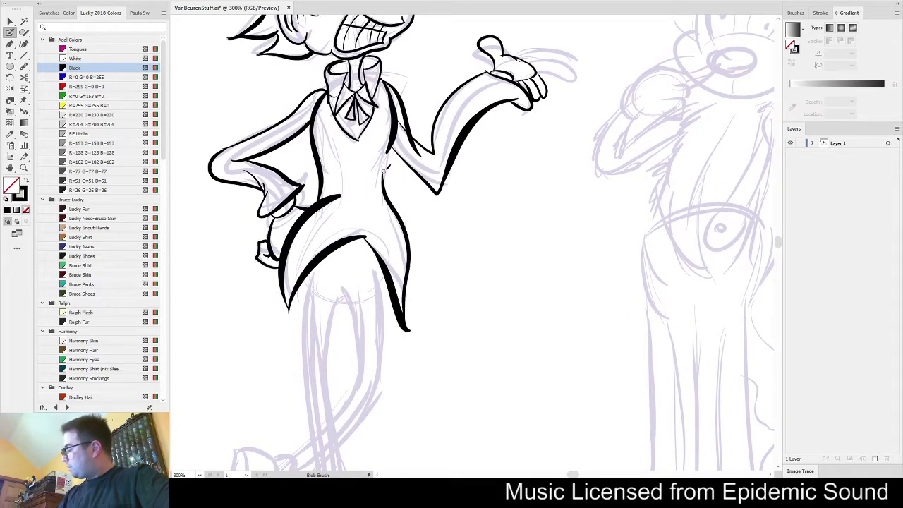
# Ink both crossed trouser legs below the jacket, with a flared hem and a rounded sock at the standing ankle
pyautogui.scroll(-1, 423, 162)
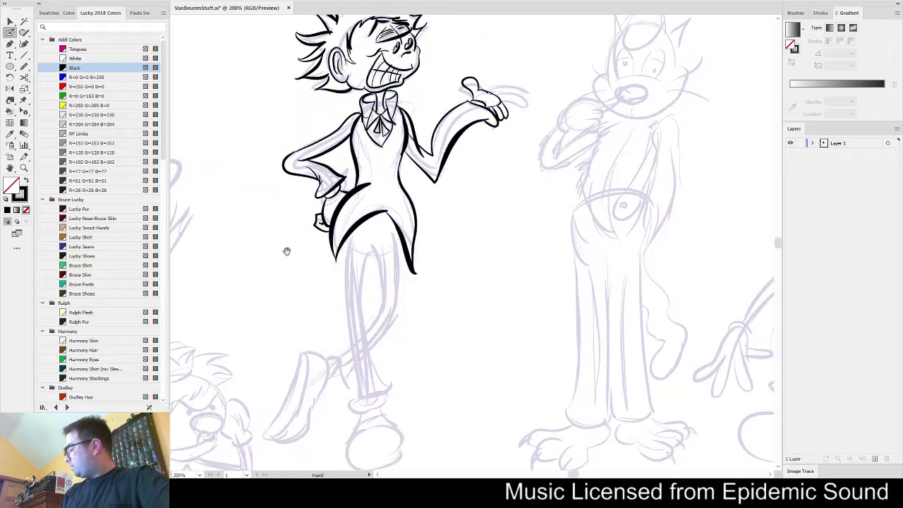
pyautogui.moveTo(273, 215); pyautogui.dragTo(312, 156)
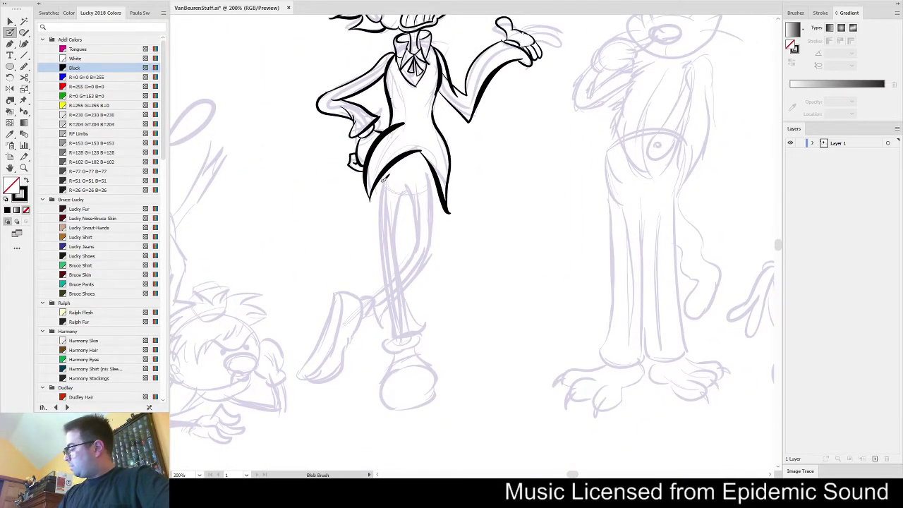
pyautogui.moveTo(381, 178)
pyautogui.mouseDown()
pyautogui.moveTo(391, 339)
pyautogui.moveTo(428, 322)
pyautogui.moveTo(411, 303)
pyautogui.moveTo(399, 254)
pyautogui.moveTo(406, 186)
pyautogui.moveTo(416, 227)
pyautogui.moveTo(410, 282)
pyautogui.moveTo(436, 205)
pyautogui.moveTo(436, 169)
pyautogui.mouseUp()
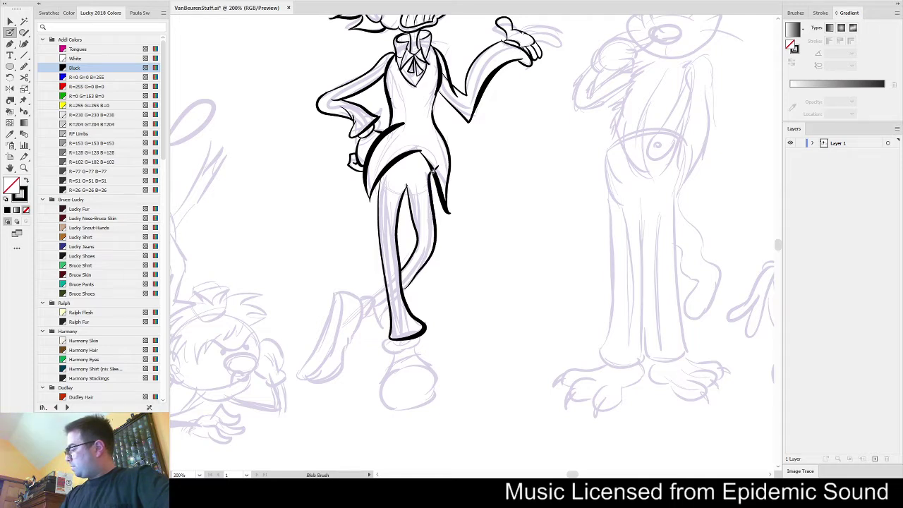
pyautogui.moveTo(399, 335)
pyautogui.mouseDown()
pyautogui.moveTo(389, 338)
pyautogui.moveTo(409, 352)
pyautogui.moveTo(425, 332)
pyautogui.mouseUp()
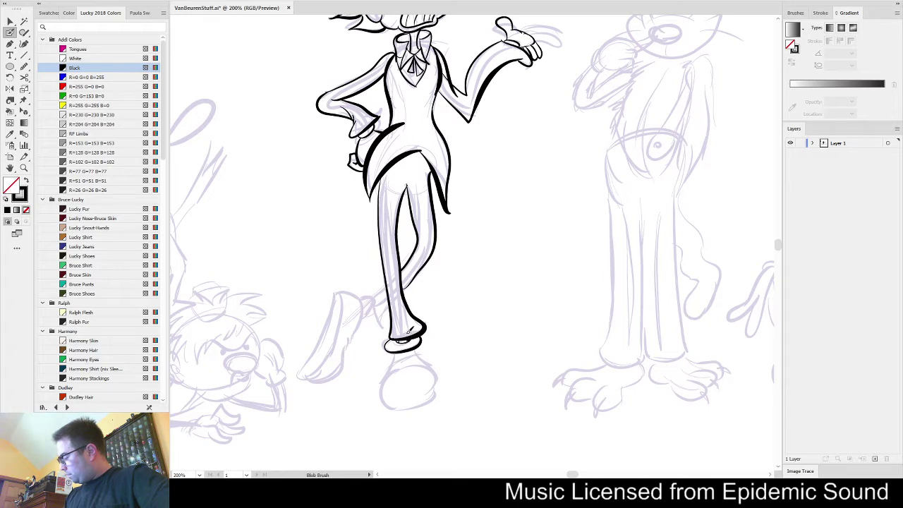
# Ink the rounded shoe of the standing foot, the tipped shoe of the crossed foot, and its sock and trouser hem
pyautogui.moveTo(397, 358)
pyautogui.mouseDown()
pyautogui.moveTo(387, 370)
pyautogui.moveTo(415, 412)
pyautogui.moveTo(437, 371)
pyautogui.moveTo(400, 354)
pyautogui.moveTo(475, 372)
pyautogui.mouseUp()
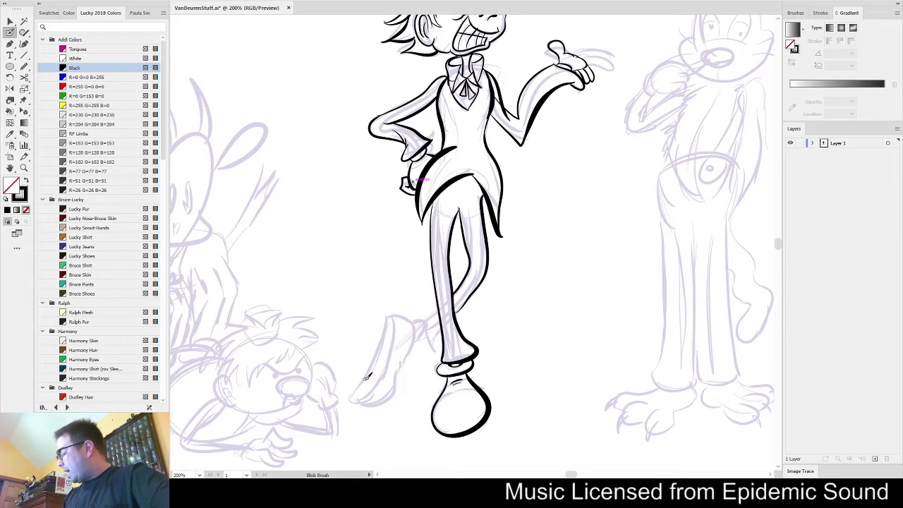
pyautogui.moveTo(379, 348)
pyautogui.mouseDown()
pyautogui.moveTo(397, 333)
pyautogui.moveTo(379, 370)
pyautogui.moveTo(379, 350)
pyautogui.moveTo(351, 395)
pyautogui.moveTo(389, 360)
pyautogui.moveTo(354, 403)
pyautogui.moveTo(382, 400)
pyautogui.moveTo(413, 344)
pyautogui.moveTo(418, 329)
pyautogui.moveTo(394, 311)
pyautogui.moveTo(411, 312)
pyautogui.moveTo(415, 327)
pyautogui.moveTo(421, 315)
pyautogui.moveTo(416, 342)
pyautogui.moveTo(435, 329)
pyautogui.moveTo(427, 358)
pyautogui.mouseUp()
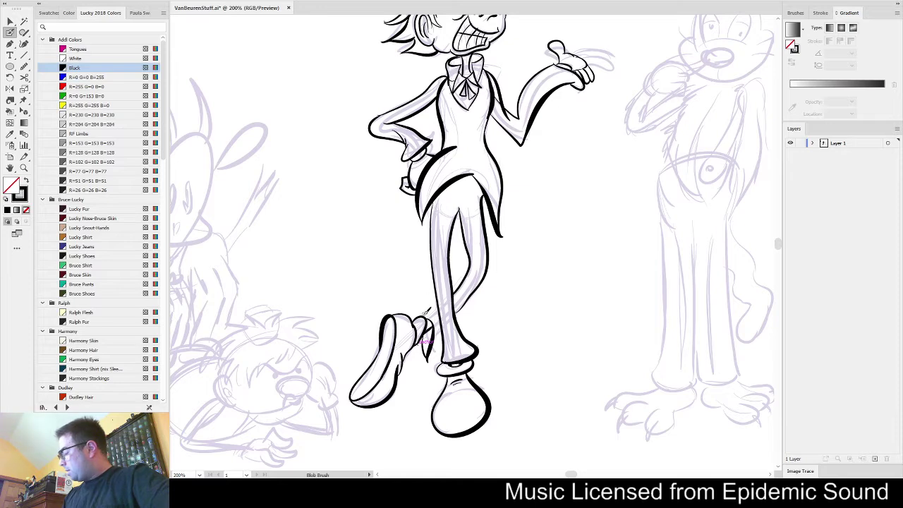
pyautogui.moveTo(428, 360); pyautogui.dragTo(451, 316)
pyautogui.hotkey('ctrl', 'z')
pyautogui.moveTo(427, 361); pyautogui.dragTo(449, 316)
# Select all the spiky-haired character's inked strokes to check the finished figure and clear the selection
pyautogui.moveTo(566, 338)
pyautogui.mouseDown()
pyautogui.moveTo(540, 377)
pyautogui.moveTo(528, 437)
pyautogui.mouseUp()
pyautogui.moveTo(569, 369)
pyautogui.mouseDown()
pyautogui.moveTo(518, 351)
pyautogui.moveTo(479, 304)
pyautogui.mouseUp()
pyautogui.scroll(-2, 509, 328)
pyautogui.press('v')
pyautogui.moveTo(500, 93); pyautogui.dragTo(313, 409)
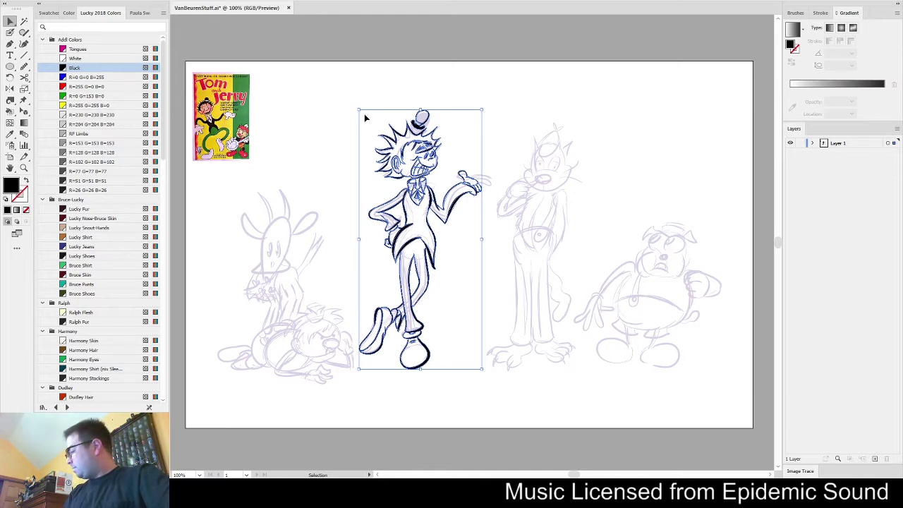
pyautogui.click(557, 178)
pyautogui.moveTo(504, 100); pyautogui.dragTo(314, 431)
pyautogui.press('a')
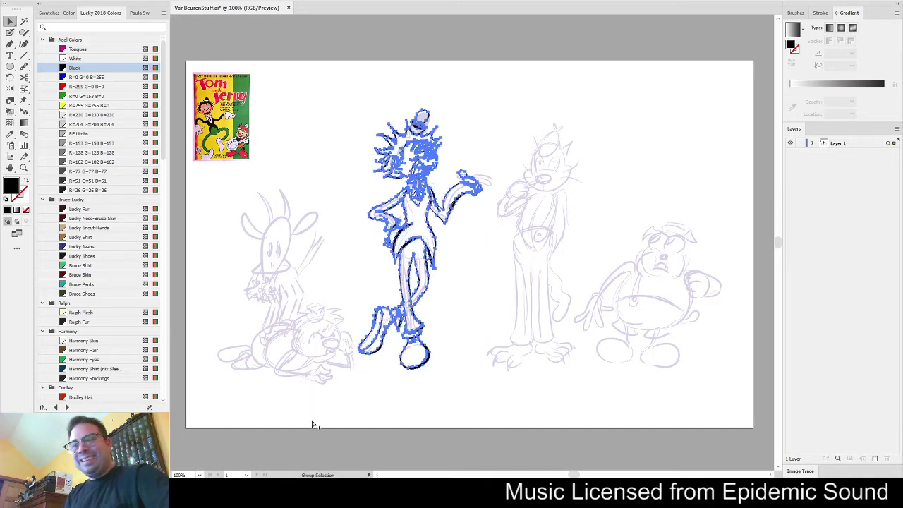
pyautogui.press('v')
pyautogui.click(606, 264)
# Start inking the tall cat sketch in black with the Blob Brush, outlining the trousers' outer hip and the curved waistband
pyautogui.hotkey('shift', 'b')
pyautogui.doubleClick(577, 214)
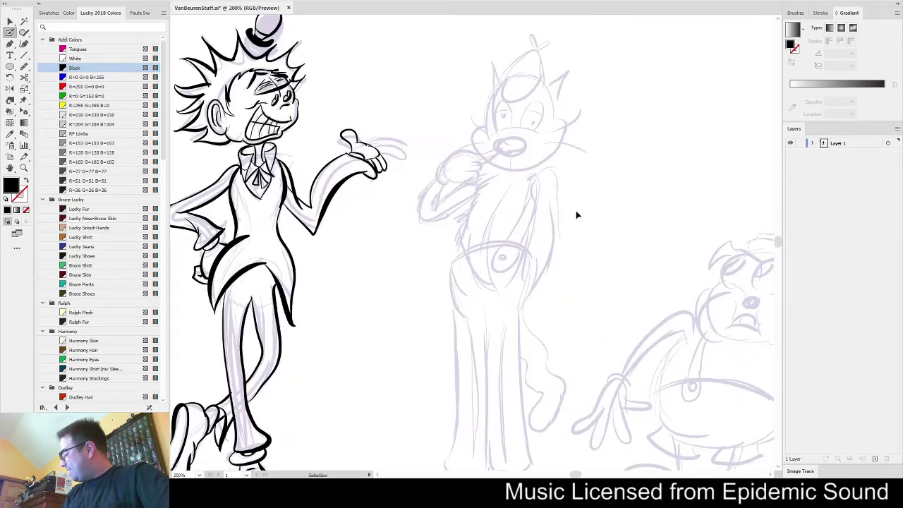
pyautogui.moveTo(594, 251); pyautogui.dragTo(539, 139)
pyautogui.moveTo(490, 294); pyautogui.dragTo(470, 332)
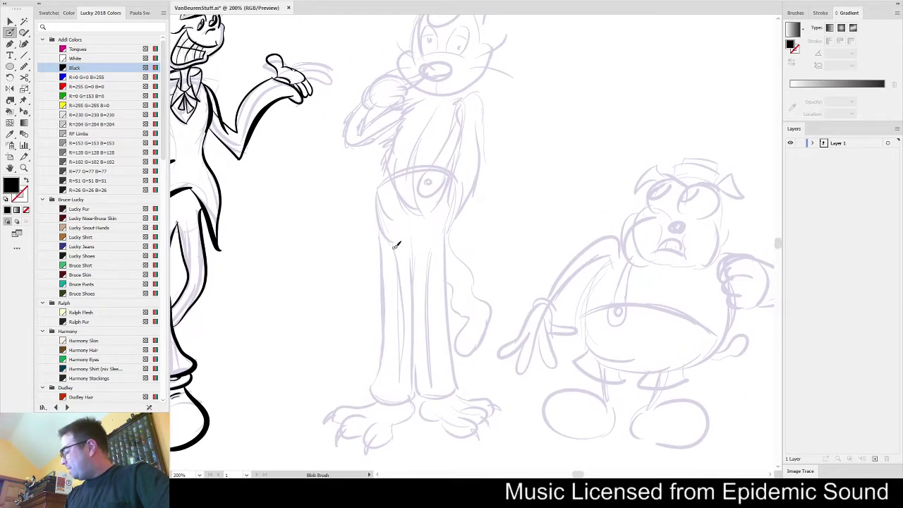
pyautogui.moveTo(378, 188)
pyautogui.mouseDown()
pyautogui.moveTo(390, 244)
pyautogui.moveTo(380, 217)
pyautogui.moveTo(388, 177)
pyautogui.mouseUp()
pyautogui.hotkey('ctrl', 'z')
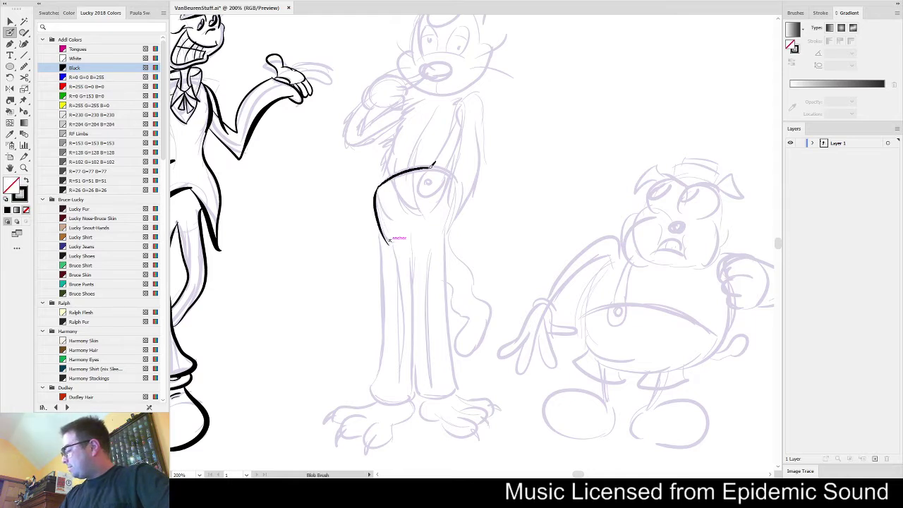
pyautogui.moveTo(457, 145); pyautogui.dragTo(464, 244)
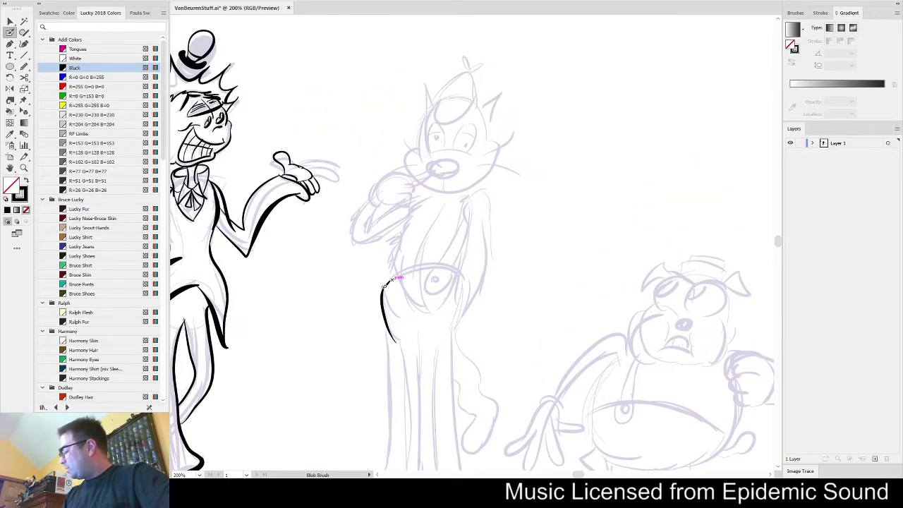
pyautogui.moveTo(385, 277); pyautogui.dragTo(437, 265)
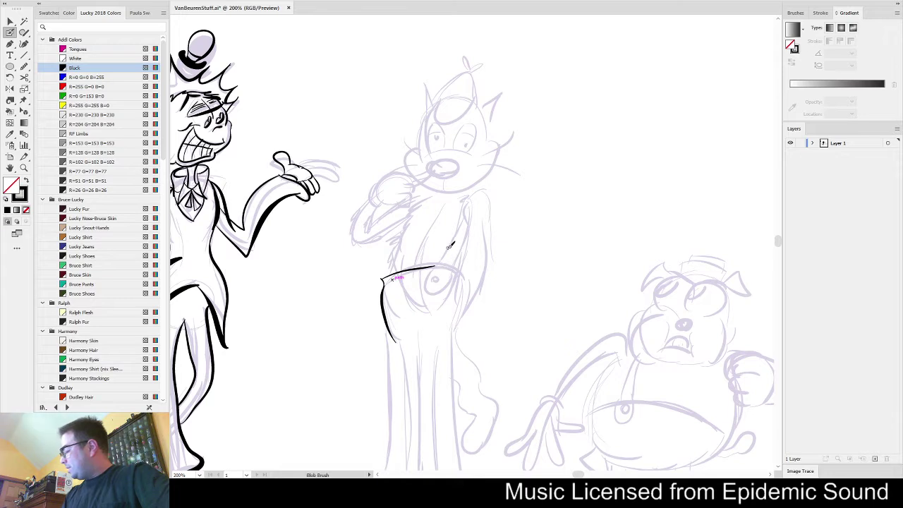
# Ink the cat's suspender strap with its round button, and complete the waistband and the other hip of the trousers
pyautogui.moveTo(464, 198)
pyautogui.mouseDown()
pyautogui.moveTo(471, 212)
pyautogui.moveTo(460, 263)
pyautogui.moveTo(434, 290)
pyautogui.moveTo(470, 190)
pyautogui.mouseUp()
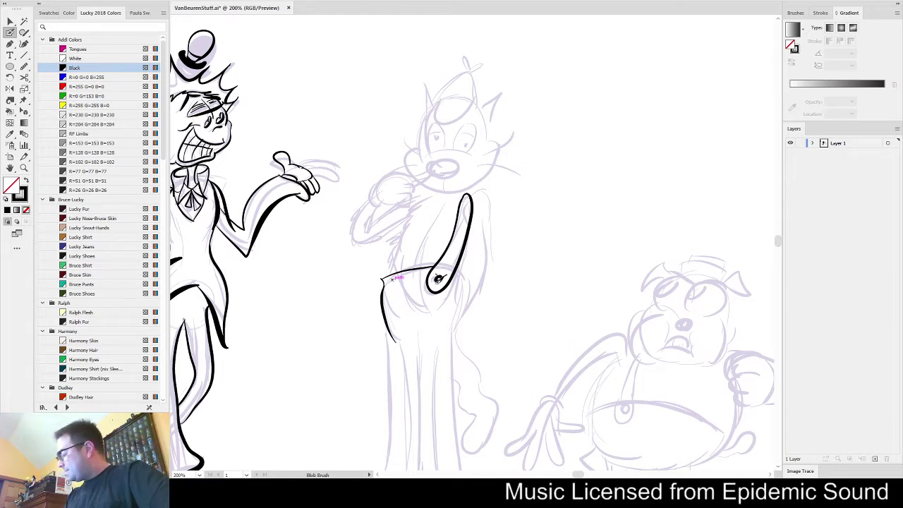
pyautogui.moveTo(459, 270)
pyautogui.mouseDown()
pyautogui.moveTo(475, 292)
pyautogui.moveTo(459, 328)
pyautogui.mouseUp()
pyautogui.hotkey('ctrl', 'z')
pyautogui.moveTo(475, 289)
pyautogui.mouseDown()
pyautogui.moveTo(482, 290)
pyautogui.moveTo(443, 346)
pyautogui.mouseUp()
# Ink the cat's long trouser legs with a dividing inner line and flared, curved hems
pyautogui.moveTo(514, 321); pyautogui.dragTo(534, 189)
pyautogui.moveTo(413, 202)
pyautogui.mouseDown()
pyautogui.moveTo(403, 332)
pyautogui.moveTo(393, 355)
pyautogui.moveTo(432, 368)
pyautogui.moveTo(444, 361)
pyautogui.moveTo(403, 365)
pyautogui.moveTo(436, 366)
pyautogui.moveTo(444, 354)
pyautogui.moveTo(442, 212)
pyautogui.moveTo(479, 261)
pyautogui.moveTo(491, 343)
pyautogui.moveTo(466, 361)
pyautogui.moveTo(446, 352)
pyautogui.mouseUp()
pyautogui.hotkey('ctrl', 'z')
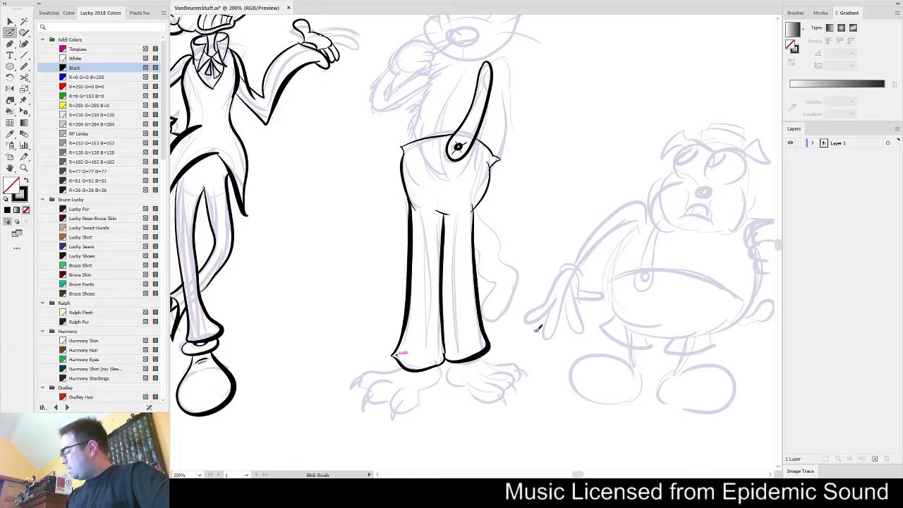
pyautogui.hotkey('ctrl', 'z')
pyautogui.moveTo(492, 346)
pyautogui.mouseDown()
pyautogui.moveTo(480, 293)
pyautogui.moveTo(475, 223)
pyautogui.mouseUp()
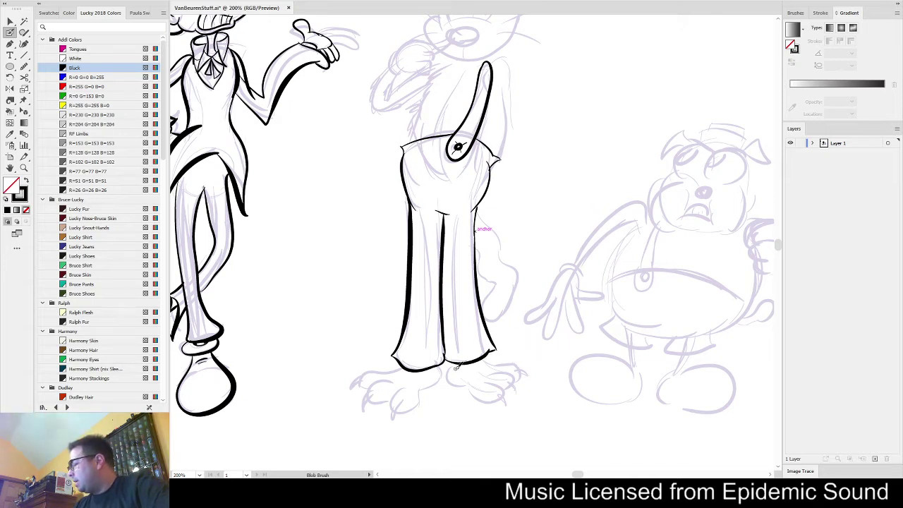
# Ink both of the cat's feet below the trouser hems, with rounded toes and pointed curved claws
pyautogui.moveTo(452, 365)
pyautogui.mouseDown()
pyautogui.moveTo(504, 397)
pyautogui.moveTo(508, 375)
pyautogui.moveTo(495, 370)
pyautogui.moveTo(519, 375)
pyautogui.moveTo(517, 366)
pyautogui.moveTo(489, 356)
pyautogui.moveTo(525, 368)
pyautogui.mouseUp()
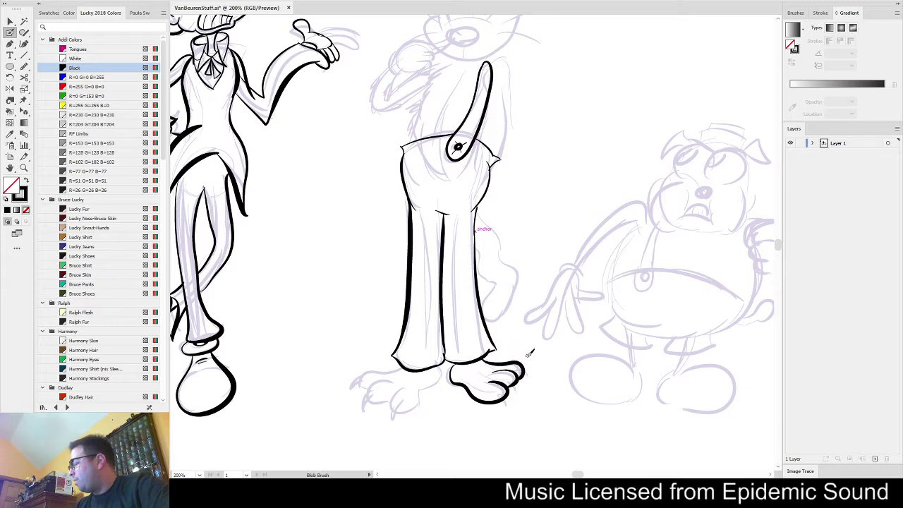
pyautogui.moveTo(410, 382)
pyautogui.mouseDown()
pyautogui.moveTo(392, 411)
pyautogui.moveTo(424, 400)
pyautogui.moveTo(425, 385)
pyautogui.moveTo(436, 362)
pyautogui.mouseUp()
pyautogui.moveTo(392, 383)
pyautogui.mouseDown()
pyautogui.moveTo(385, 400)
pyautogui.moveTo(357, 382)
pyautogui.moveTo(397, 367)
pyautogui.moveTo(417, 371)
pyautogui.mouseUp()
pyautogui.moveTo(388, 412)
pyautogui.mouseDown()
pyautogui.moveTo(387, 422)
pyautogui.moveTo(393, 414)
pyautogui.moveTo(358, 387)
pyautogui.mouseUp()
pyautogui.moveTo(506, 399)
pyautogui.mouseDown()
pyautogui.moveTo(513, 410)
pyautogui.moveTo(529, 365)
pyautogui.mouseUp()
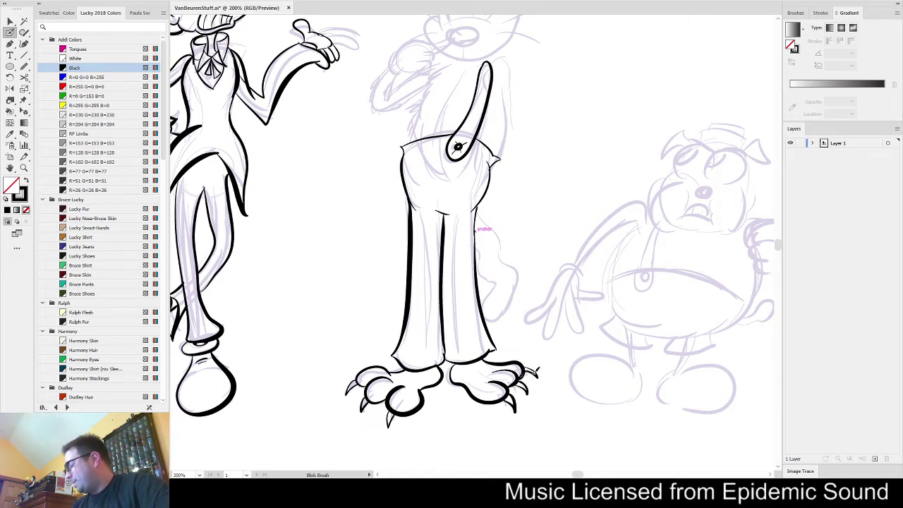
# Ink the cat's bushy tail behind the trouser leg with ragged fur edges and a rounded tip
pyautogui.moveTo(561, 326); pyautogui.dragTo(547, 388)
pyautogui.moveTo(467, 346)
pyautogui.mouseDown()
pyautogui.moveTo(512, 404)
pyautogui.moveTo(507, 424)
pyautogui.moveTo(521, 402)
pyautogui.moveTo(520, 371)
pyautogui.moveTo(482, 389)
pyautogui.moveTo(475, 404)
pyautogui.moveTo(495, 420)
pyautogui.moveTo(507, 374)
pyautogui.mouseUp()
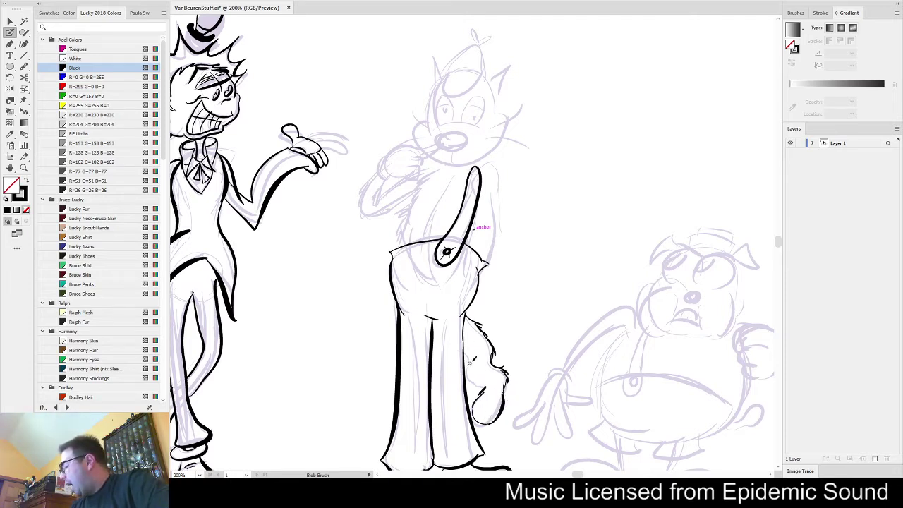
pyautogui.hotkey('ctrl', 'z')
pyautogui.hotkey('ctrl', 'z')
pyautogui.moveTo(467, 353); pyautogui.dragTo(480, 379)
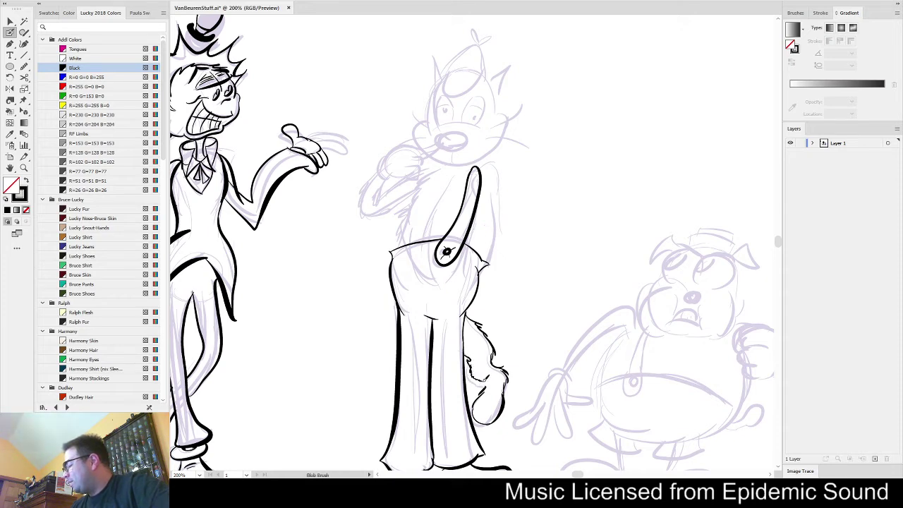
# Ink jagged fur along the side of the cat's torso, and its bent arm with a furry shoulder and pointed elbow
pyautogui.scroll(4, 520, 373)
pyautogui.moveTo(425, 268); pyautogui.dragTo(399, 331)
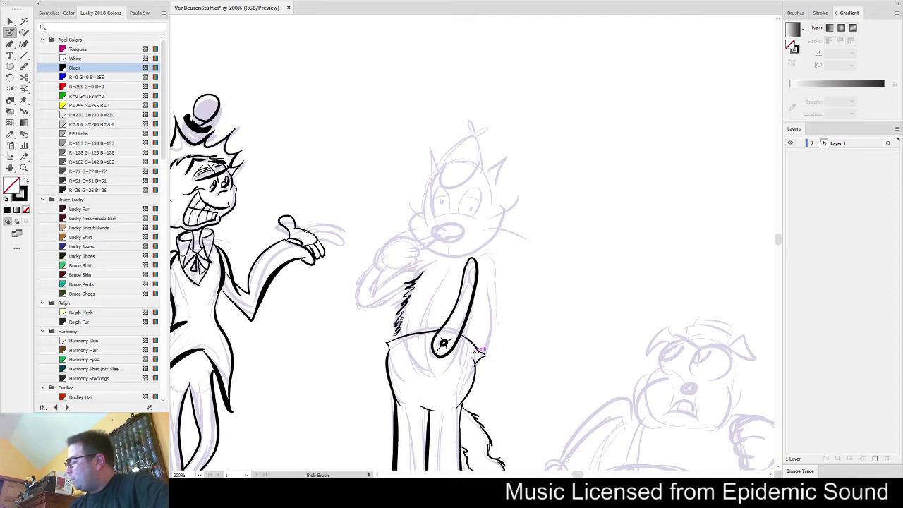
pyautogui.moveTo(486, 277)
pyautogui.mouseDown()
pyautogui.moveTo(493, 309)
pyautogui.moveTo(482, 345)
pyautogui.mouseUp()
pyautogui.moveTo(478, 261)
pyautogui.mouseDown()
pyautogui.moveTo(502, 254)
pyautogui.moveTo(530, 301)
pyautogui.moveTo(486, 345)
pyautogui.mouseUp()
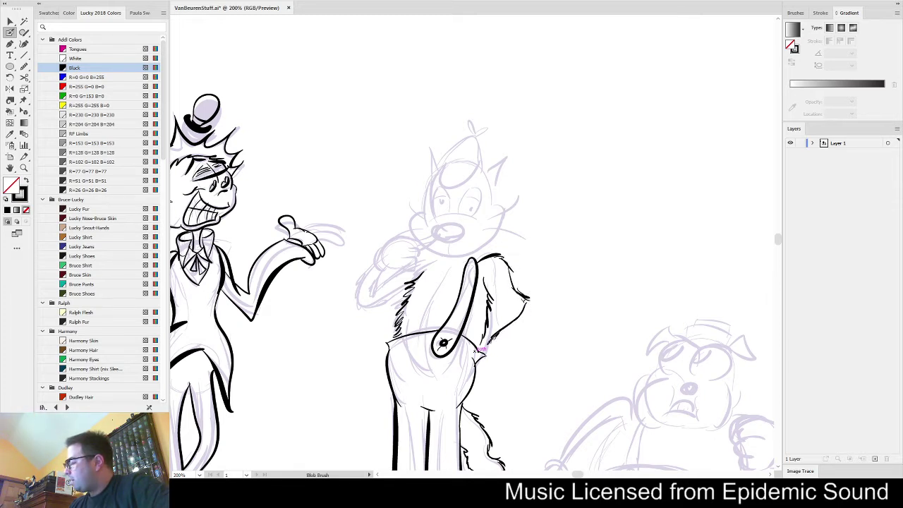
pyautogui.moveTo(488, 311); pyautogui.dragTo(502, 302)
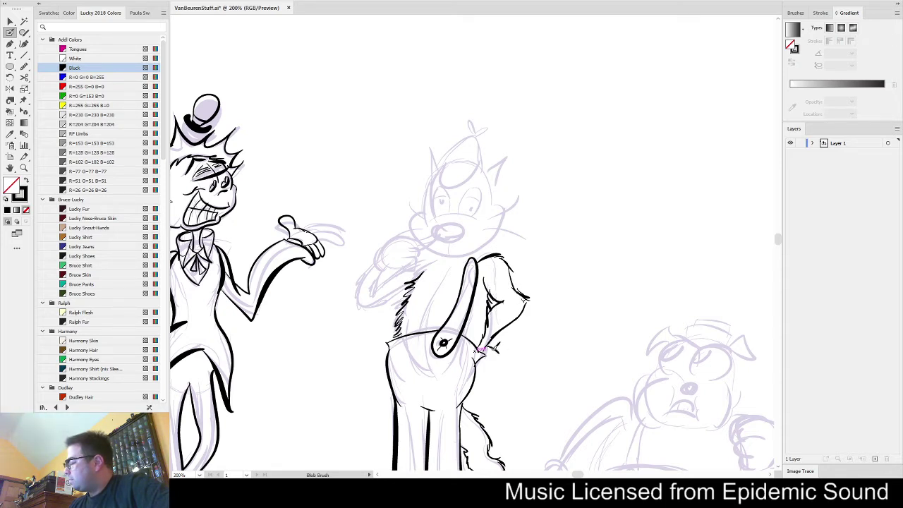
# Refine the forearm contour of the cat's bent arm and ink its wrist cuff and curled hand resting on the hip
pyautogui.press('v')
pyautogui.hotkey('shift', 'b')
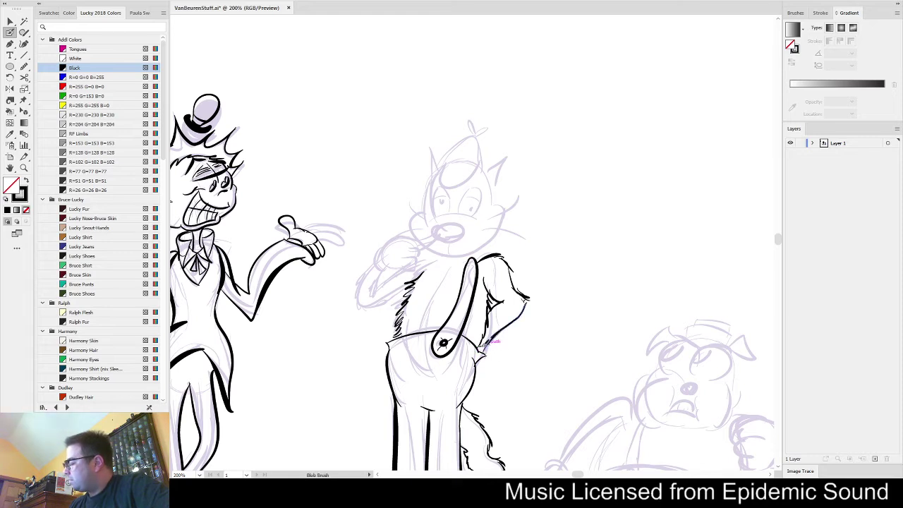
pyautogui.moveTo(476, 380)
pyautogui.mouseDown()
pyautogui.moveTo(497, 376)
pyautogui.moveTo(500, 366)
pyautogui.mouseUp()
pyautogui.hotkey('ctrl', 'z')
pyautogui.hotkey('ctrl', 'z')
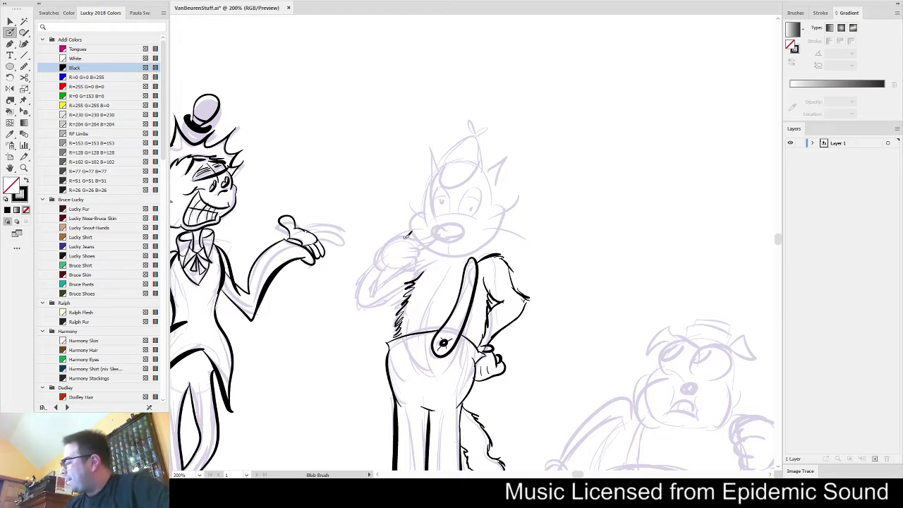
# Ink the cat's rounded mouth and the raised hand with its index finger at the mouth and other fingers curled
pyautogui.moveTo(407, 237)
pyautogui.mouseDown()
pyautogui.moveTo(446, 240)
pyautogui.moveTo(445, 221)
pyautogui.moveTo(444, 239)
pyautogui.mouseUp()
pyautogui.hotkey('ctrl', 'z')
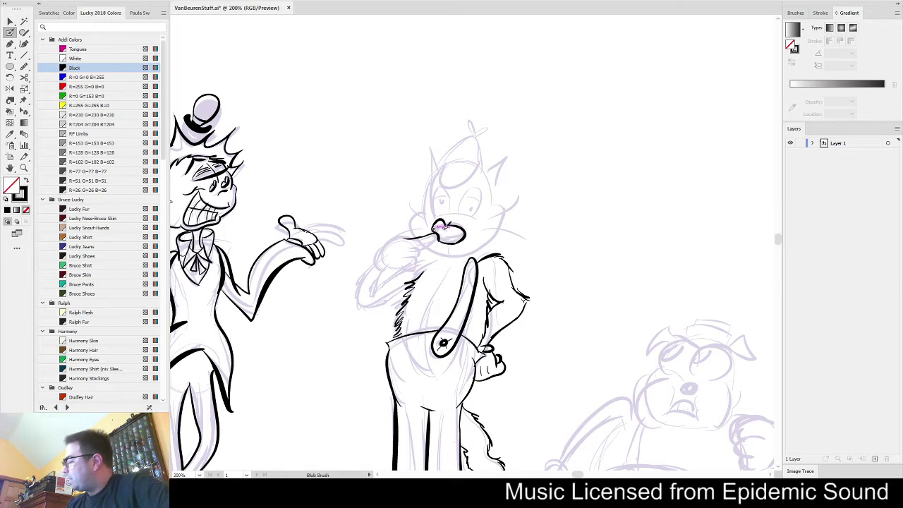
pyautogui.moveTo(416, 240)
pyautogui.mouseDown()
pyautogui.moveTo(405, 243)
pyautogui.moveTo(439, 237)
pyautogui.moveTo(383, 252)
pyautogui.moveTo(409, 261)
pyautogui.moveTo(416, 244)
pyautogui.moveTo(425, 248)
pyautogui.moveTo(405, 264)
pyautogui.mouseUp()
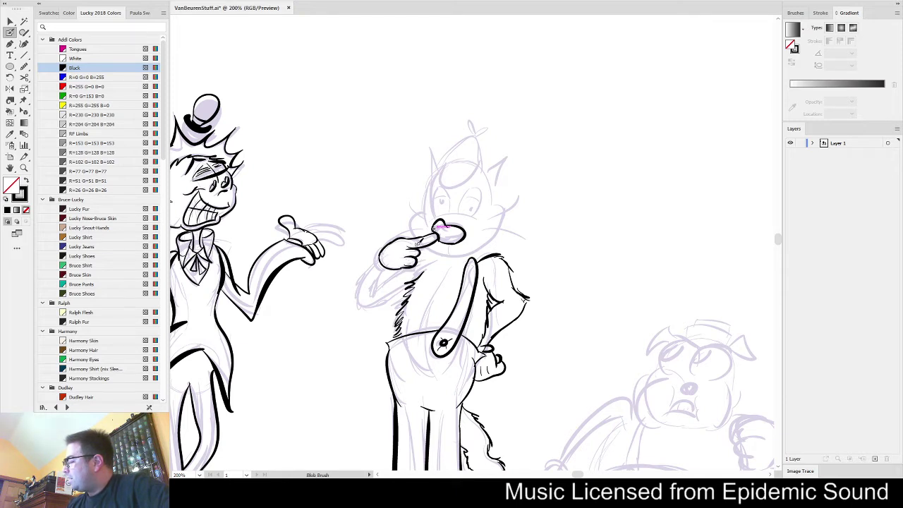
pyautogui.moveTo(403, 231); pyautogui.dragTo(424, 232)
pyautogui.hotkey('ctrl', 'z')
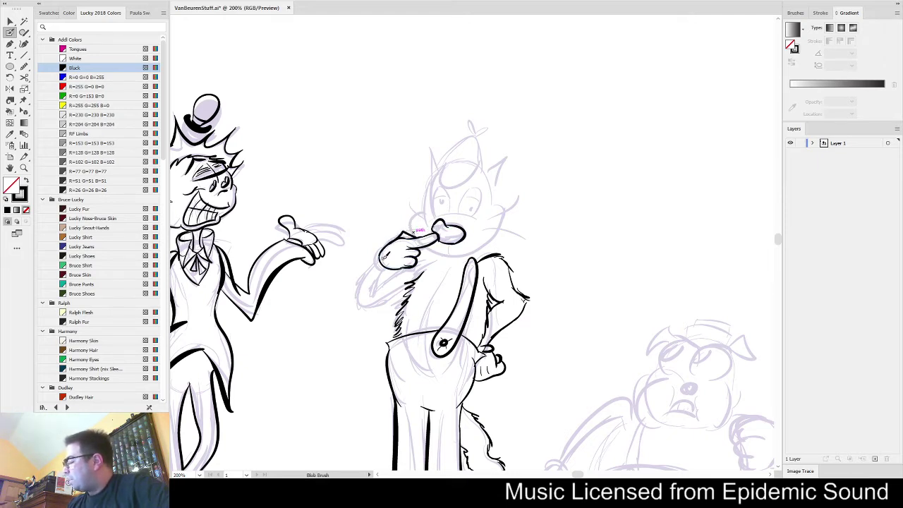
# Ink the glove cuff on the cat's raised hand, and the bent forearm with its furry elbow below it
pyautogui.moveTo(382, 250); pyautogui.dragTo(387, 269)
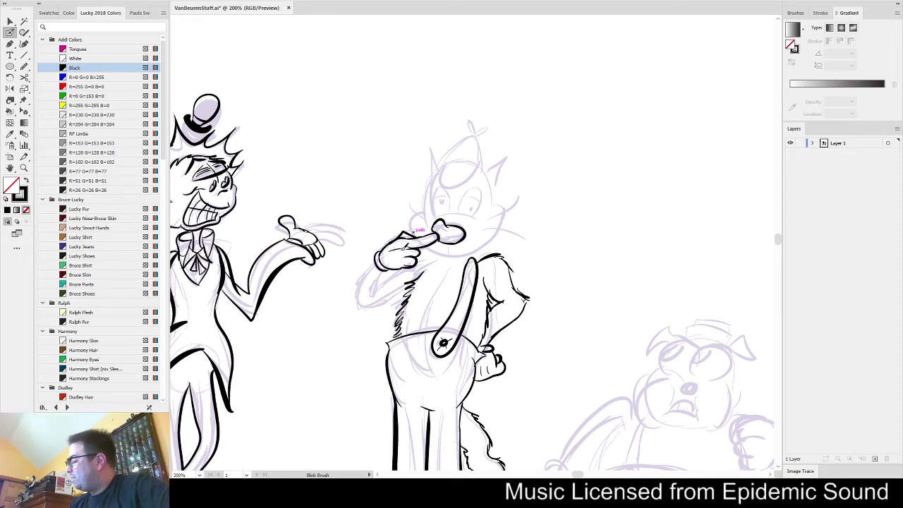
pyautogui.press('space')
pyautogui.moveTo(297, 326); pyautogui.dragTo(458, 264)
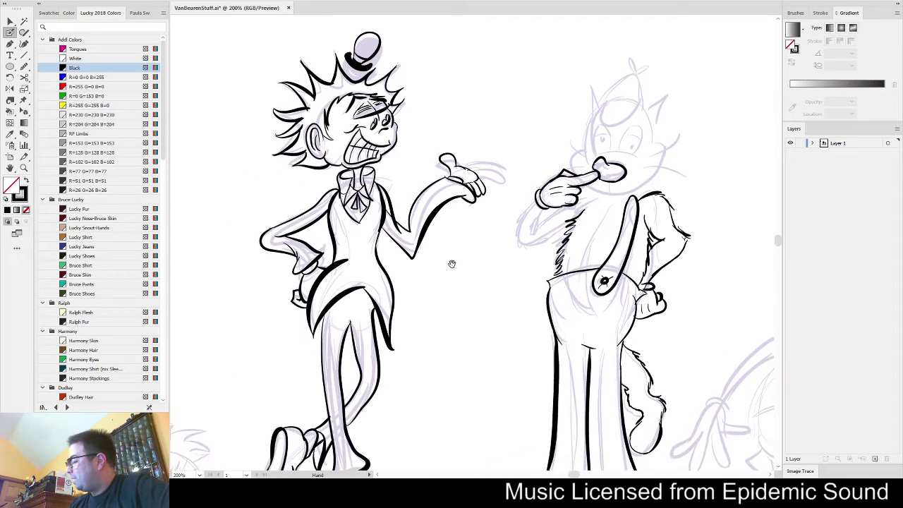
pyautogui.moveTo(543, 352); pyautogui.dragTo(380, 364)
pyautogui.moveTo(375, 203)
pyautogui.mouseDown()
pyautogui.moveTo(356, 243)
pyautogui.moveTo(373, 256)
pyautogui.moveTo(399, 246)
pyautogui.moveTo(409, 227)
pyautogui.moveTo(376, 225)
pyautogui.moveTo(406, 216)
pyautogui.mouseUp()
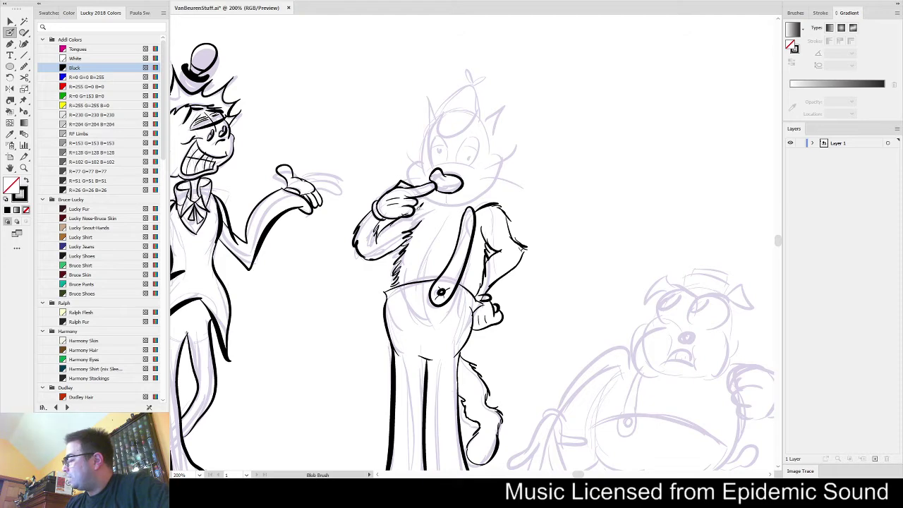
# Ink the cat's chin and shoulder fur, its muzzle with puffy cheeks, and its tall half-lidded eyes
pyautogui.moveTo(431, 211)
pyautogui.mouseDown()
pyautogui.moveTo(490, 222)
pyautogui.moveTo(473, 340)
pyautogui.moveTo(439, 316)
pyautogui.moveTo(487, 286)
pyautogui.mouseUp()
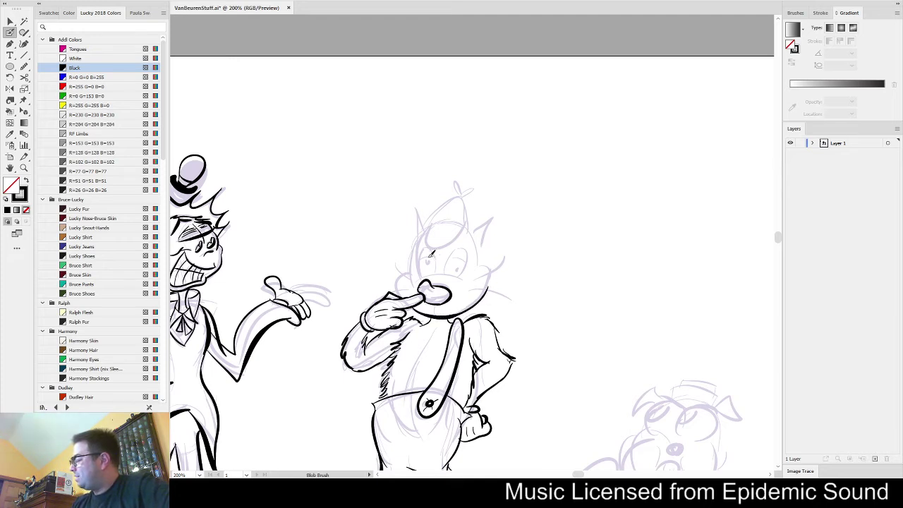
pyautogui.moveTo(409, 276)
pyautogui.mouseDown()
pyautogui.moveTo(394, 285)
pyautogui.moveTo(401, 297)
pyautogui.moveTo(420, 276)
pyautogui.moveTo(468, 282)
pyautogui.moveTo(495, 263)
pyautogui.moveTo(489, 296)
pyautogui.mouseUp()
pyautogui.hotkey('ctrl', 'z')
pyautogui.hotkey('ctrl', 'z')
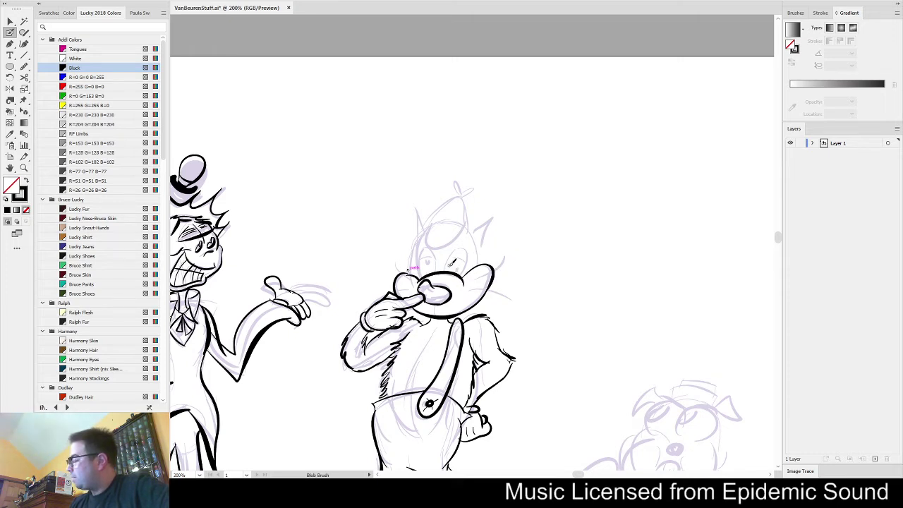
pyautogui.moveTo(415, 283)
pyautogui.mouseDown()
pyautogui.moveTo(400, 276)
pyautogui.moveTo(402, 289)
pyautogui.mouseUp()
pyautogui.hotkey('ctrl', 'z')
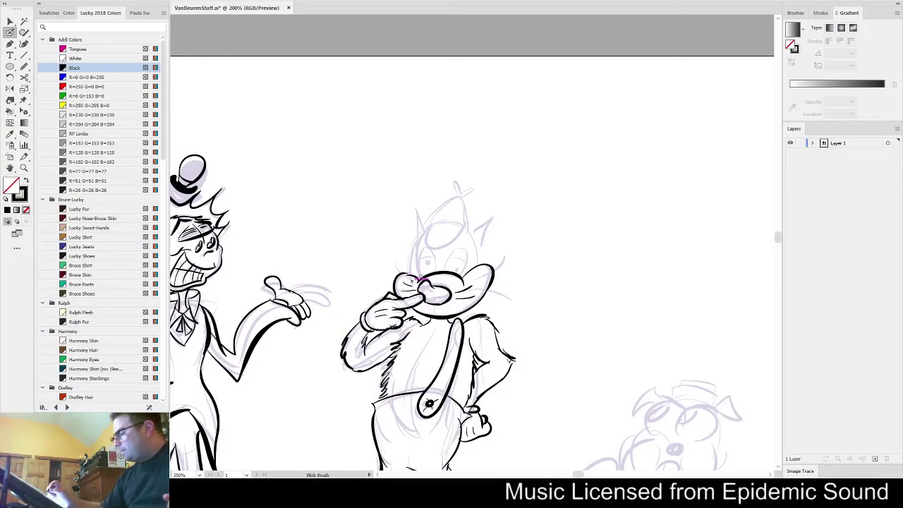
pyautogui.moveTo(421, 276)
pyautogui.mouseDown()
pyautogui.moveTo(420, 252)
pyautogui.moveTo(437, 244)
pyautogui.moveTo(437, 270)
pyautogui.moveTo(449, 261)
pyautogui.moveTo(464, 271)
pyautogui.moveTo(434, 262)
pyautogui.moveTo(467, 268)
pyautogui.moveTo(431, 263)
pyautogui.mouseUp()
pyautogui.moveTo(452, 265); pyautogui.dragTo(457, 270)
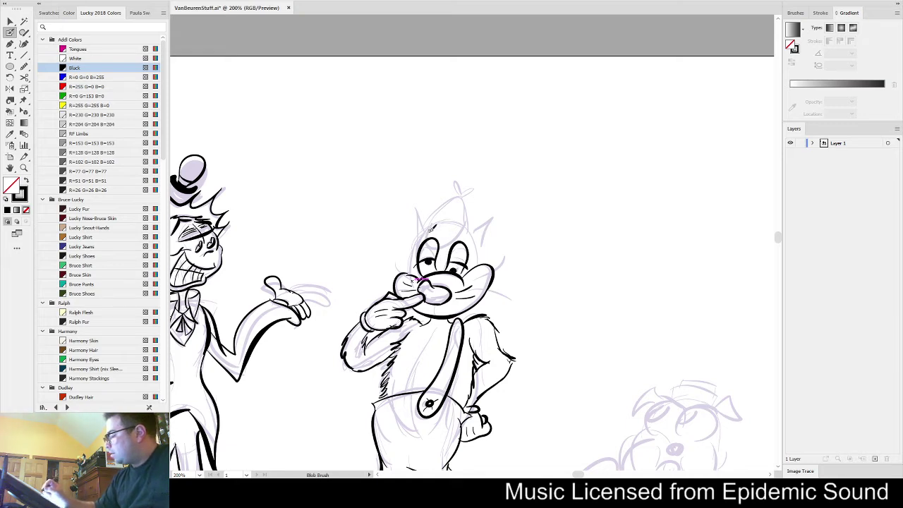
# Ink the cat's pointed cap with a curved brim, crown seam lines and a small propeller on top
pyautogui.moveTo(432, 220)
pyautogui.mouseDown()
pyautogui.moveTo(457, 237)
pyautogui.moveTo(464, 229)
pyautogui.moveTo(455, 199)
pyautogui.moveTo(462, 229)
pyautogui.mouseUp()
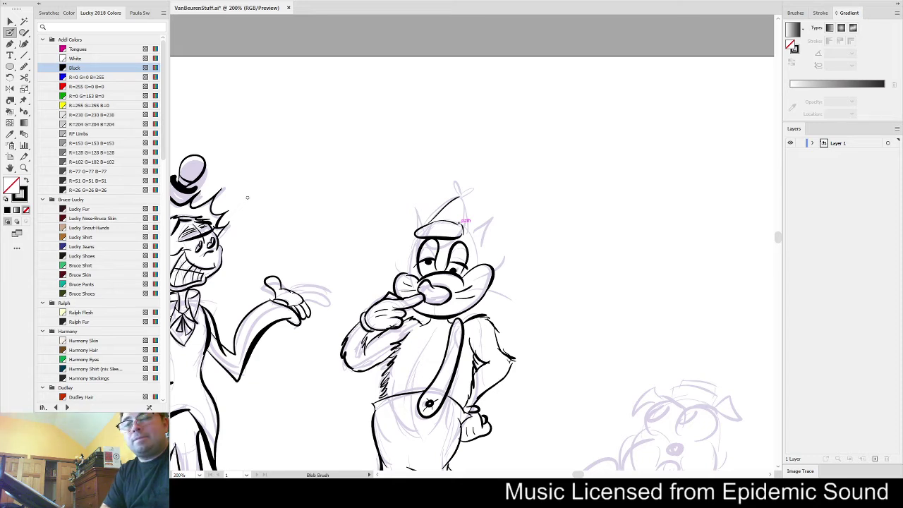
pyautogui.moveTo(459, 198); pyautogui.dragTo(466, 226)
pyautogui.hotkey('ctrl', 'z')
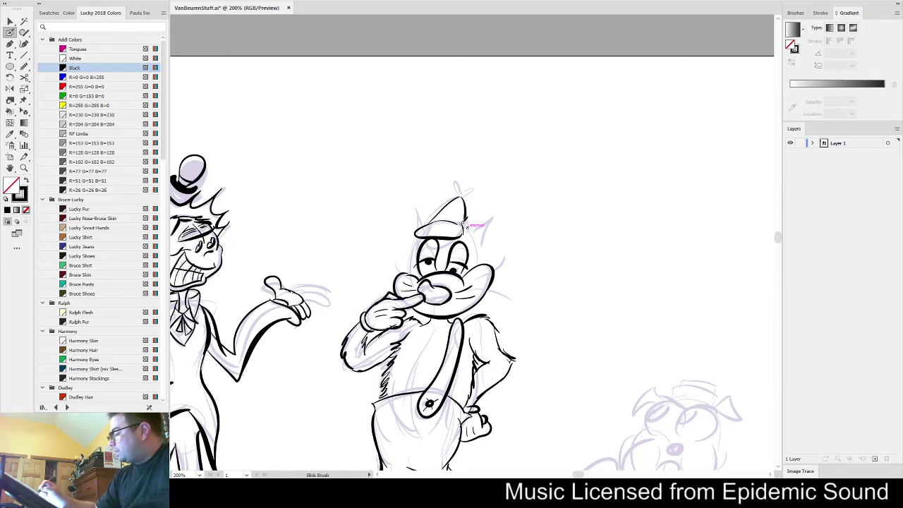
pyautogui.moveTo(466, 226); pyautogui.dragTo(457, 182)
pyautogui.moveTo(429, 218); pyautogui.dragTo(465, 196)
pyautogui.moveTo(426, 221)
pyautogui.mouseDown()
pyautogui.moveTo(439, 210)
pyautogui.moveTo(462, 232)
pyautogui.mouseUp()
# Shade the cap brim with hatching and ink the cat's pointed ears and the side of its head
pyautogui.moveTo(427, 234)
pyautogui.mouseDown()
pyautogui.moveTo(462, 232)
pyautogui.moveTo(492, 209)
pyautogui.moveTo(486, 243)
pyautogui.mouseUp()
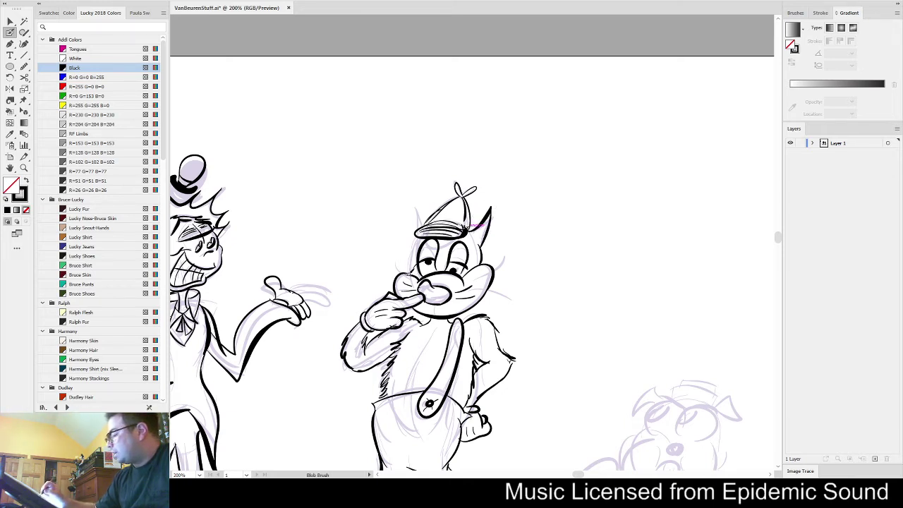
pyautogui.moveTo(411, 274)
pyautogui.mouseDown()
pyautogui.moveTo(415, 207)
pyautogui.moveTo(431, 216)
pyautogui.moveTo(426, 230)
pyautogui.mouseUp()
pyautogui.hotkey('ctrl', 'z')
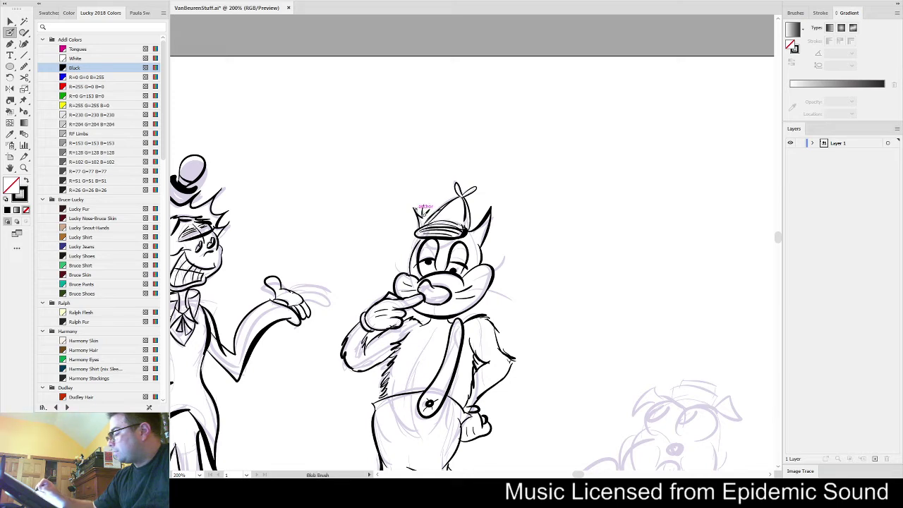
pyautogui.press('ctrl')
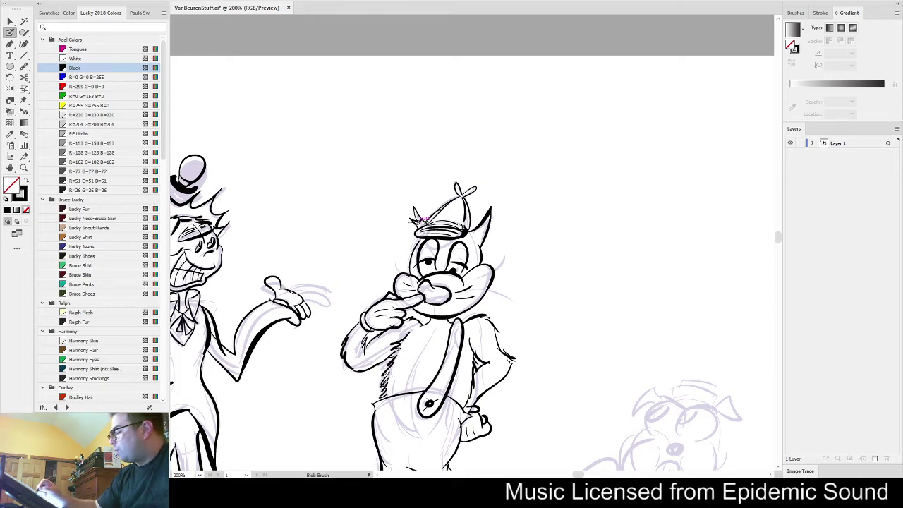
# Thicken the pointed fur tip at the elbow of the cat's arm resting on its hip
pyautogui.press('space')
pyautogui.moveTo(553, 360); pyautogui.dragTo(562, 304)
pyautogui.moveTo(555, 342); pyautogui.dragTo(562, 299)
pyautogui.moveTo(555, 348); pyautogui.dragTo(561, 307)
pyautogui.scroll(-4, 555, 358)
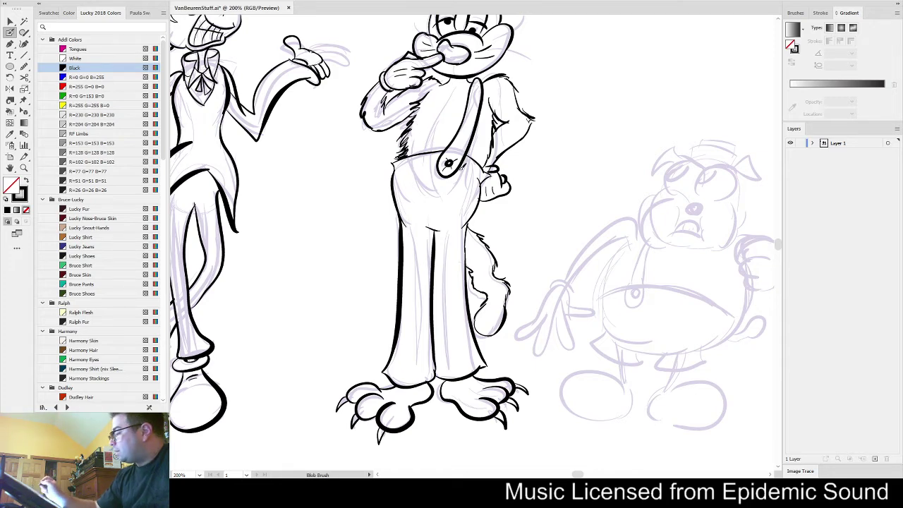
pyautogui.moveTo(583, 332); pyautogui.dragTo(575, 354)
pyautogui.moveTo(521, 139)
pyautogui.mouseDown()
pyautogui.moveTo(532, 146)
pyautogui.moveTo(525, 133)
pyautogui.mouseUp()
pyautogui.hotkey('ctrl', 'z')
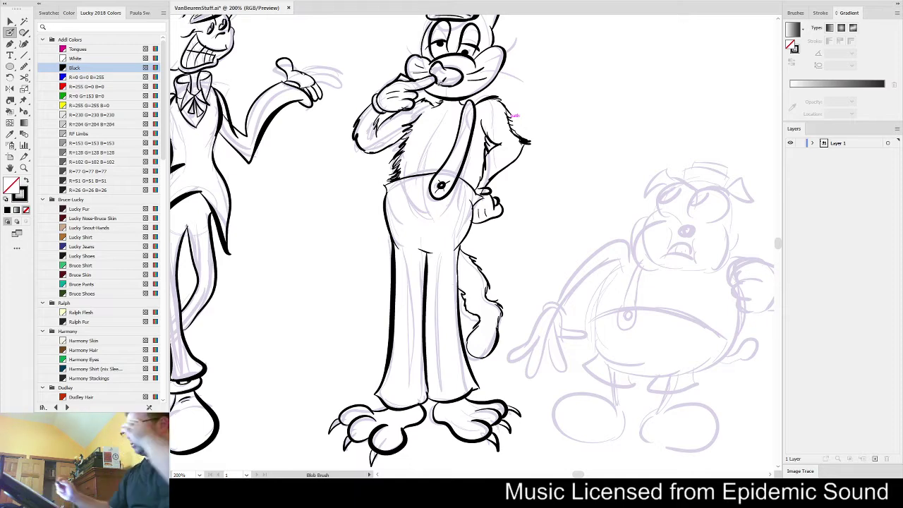
# Select the whole inked cat to inspect its paths and anchor points beside the spiky-haired character, and deselect it
pyautogui.scroll(-3, 654, 271)
pyautogui.scroll(2, 651, 268)
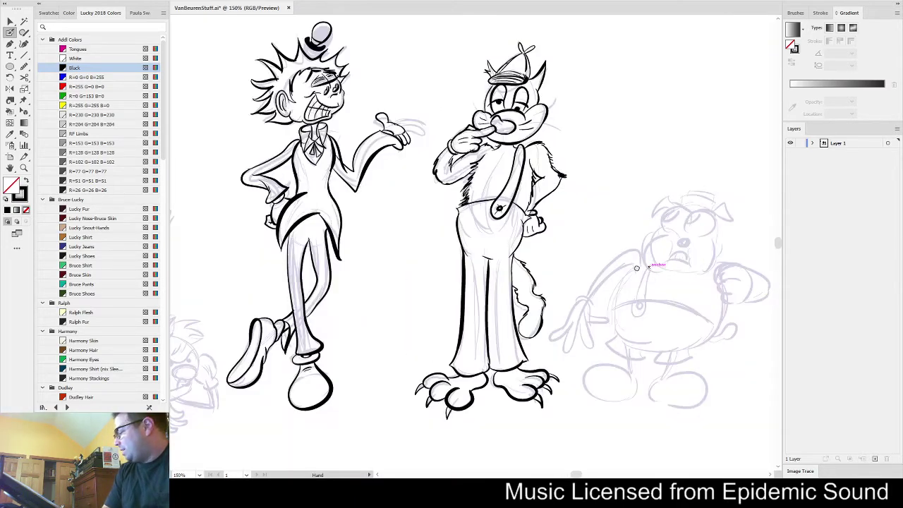
pyautogui.moveTo(636, 268); pyautogui.dragTo(621, 254)
pyautogui.press('v')
pyautogui.moveTo(615, 27)
pyautogui.mouseDown()
pyautogui.moveTo(575, 80)
pyautogui.moveTo(401, 435)
pyautogui.mouseUp()
pyautogui.press('a')
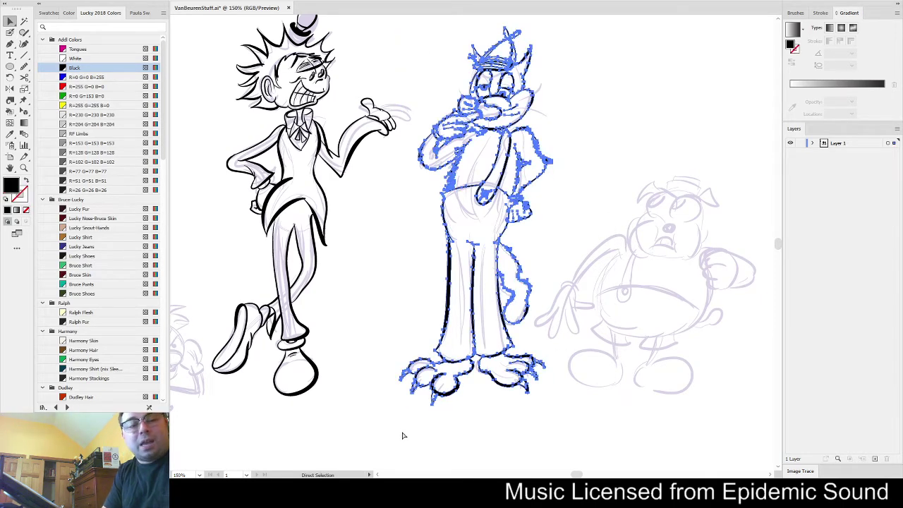
pyautogui.press('v')
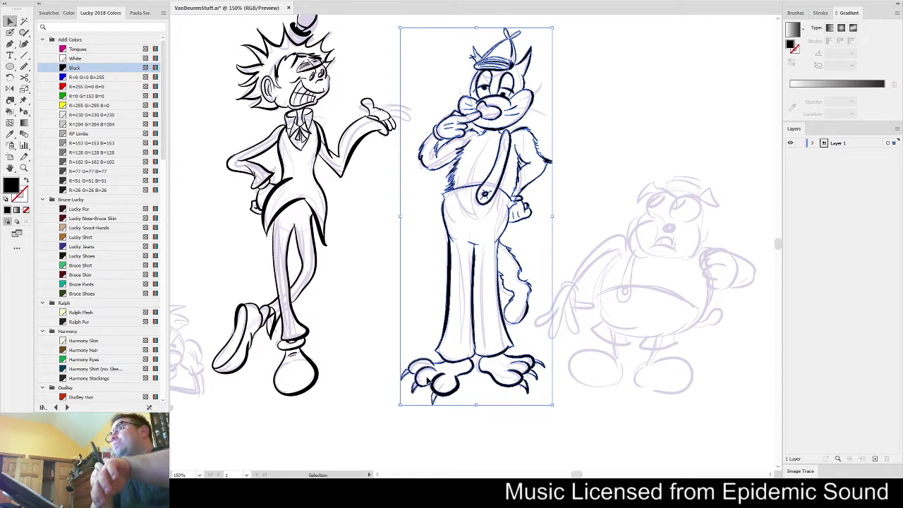
pyautogui.press('a')
pyautogui.press('v')
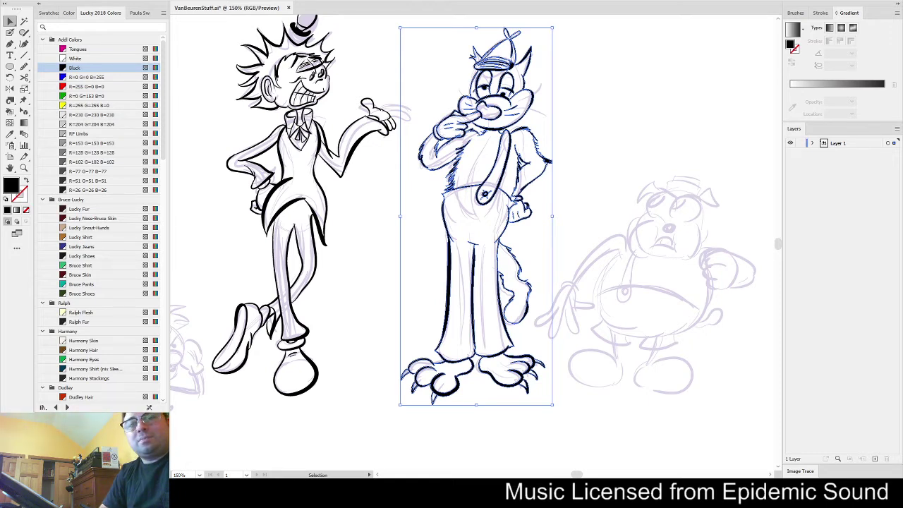
pyautogui.press('a')
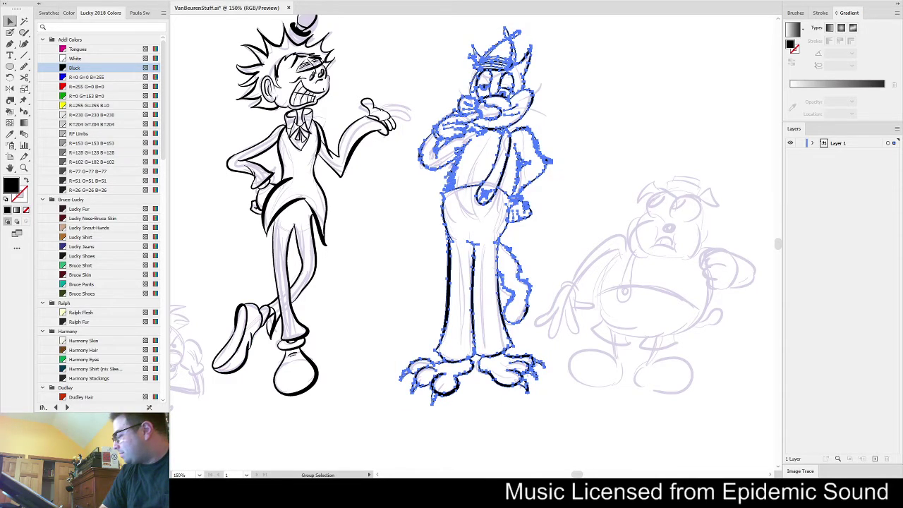
pyautogui.scroll(-1, 598, 240)
pyautogui.moveTo(596, 240); pyautogui.dragTo(523, 263)
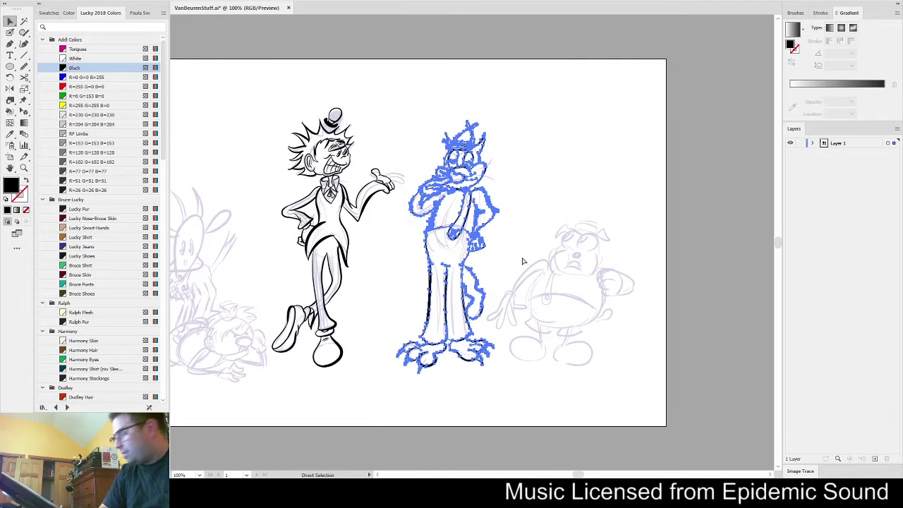
pyautogui.press('v')
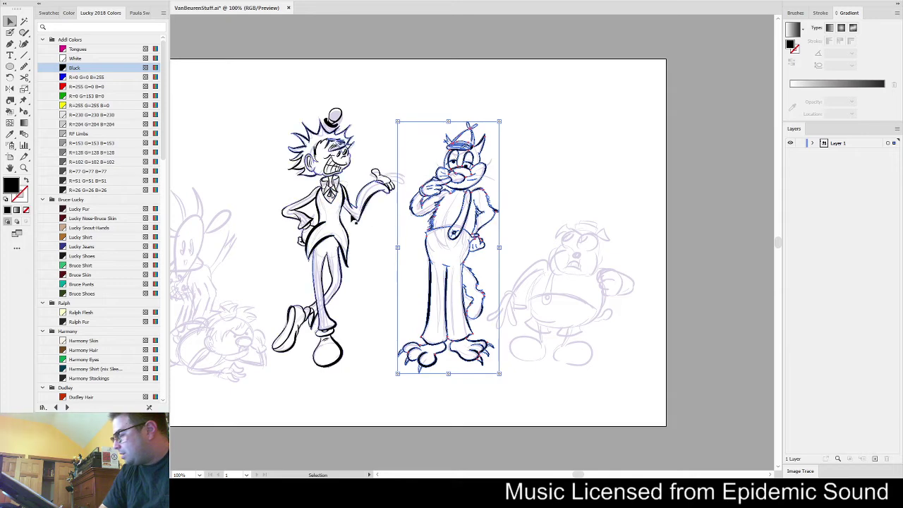
pyautogui.click(358, 223)
pyautogui.click(633, 300)
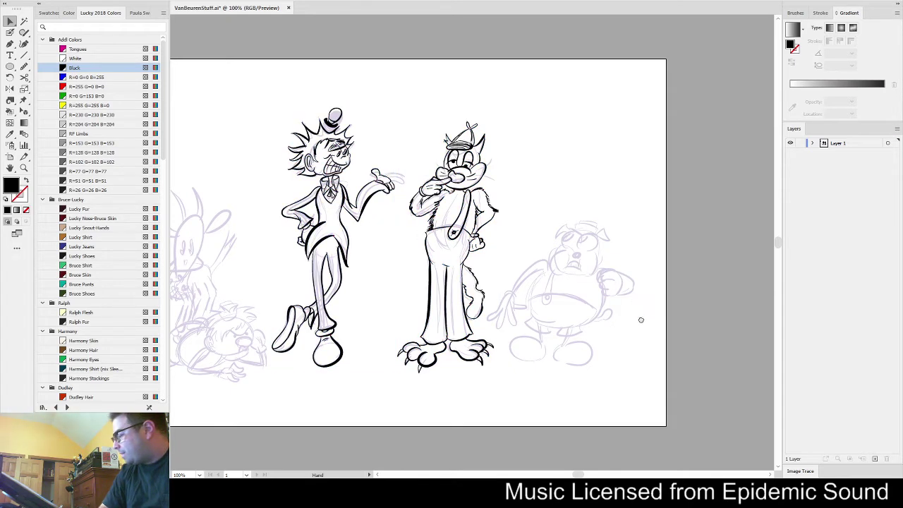
# Ink the bulldog's suspender strap with its rounded end, one heavy cheek and both round eyes, using a black stroke without fill
pyautogui.moveTo(640, 318); pyautogui.dragTo(604, 304)
pyautogui.scroll(2, 598, 302)
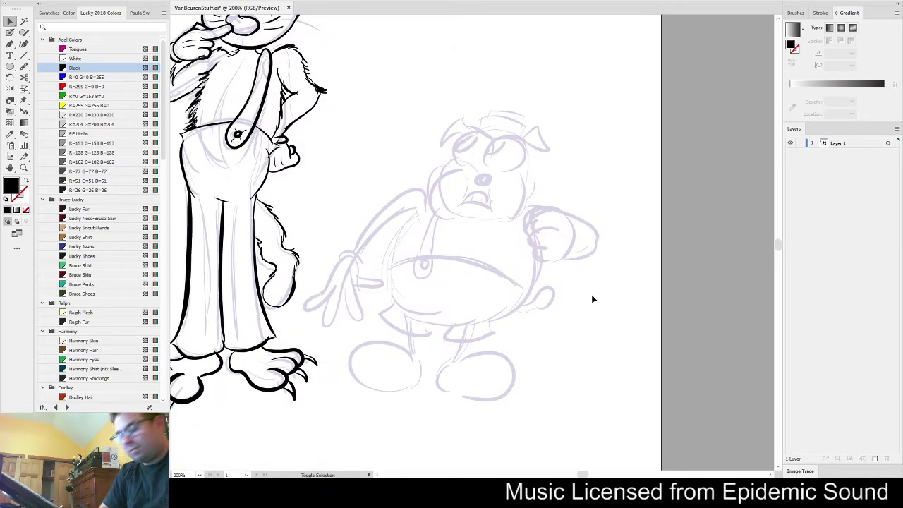
pyautogui.moveTo(481, 311); pyautogui.dragTo(583, 367)
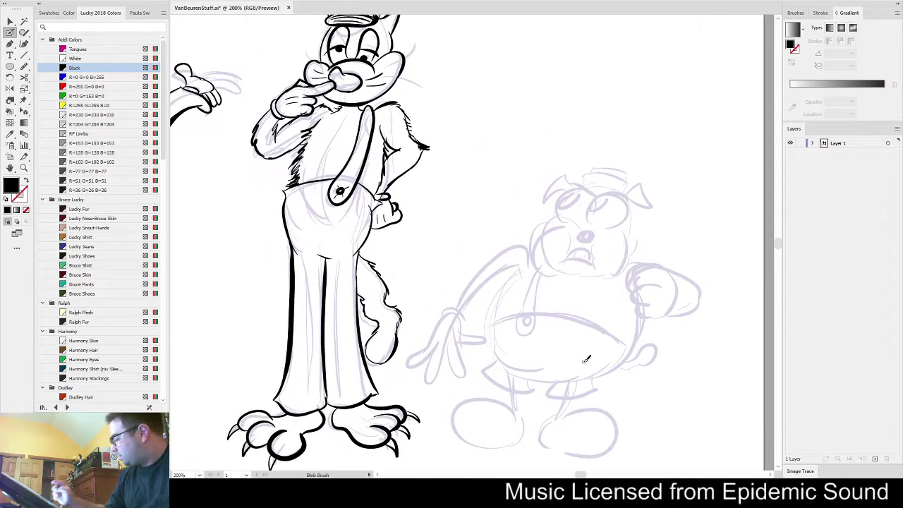
pyautogui.moveTo(522, 314)
pyautogui.mouseDown()
pyautogui.moveTo(517, 333)
pyautogui.moveTo(539, 311)
pyautogui.moveTo(532, 283)
pyautogui.moveTo(547, 268)
pyautogui.mouseUp()
pyautogui.hotkey('shift', 'x')
pyautogui.hotkey('ctrl', 'z')
pyautogui.moveTo(535, 315)
pyautogui.mouseDown()
pyautogui.moveTo(537, 262)
pyautogui.moveTo(564, 230)
pyautogui.moveTo(554, 230)
pyautogui.moveTo(577, 223)
pyautogui.moveTo(558, 222)
pyautogui.moveTo(626, 223)
pyautogui.moveTo(555, 209)
pyautogui.moveTo(558, 193)
pyautogui.moveTo(583, 184)
pyautogui.moveTo(593, 201)
pyautogui.moveTo(616, 189)
pyautogui.moveTo(589, 212)
pyautogui.mouseUp()
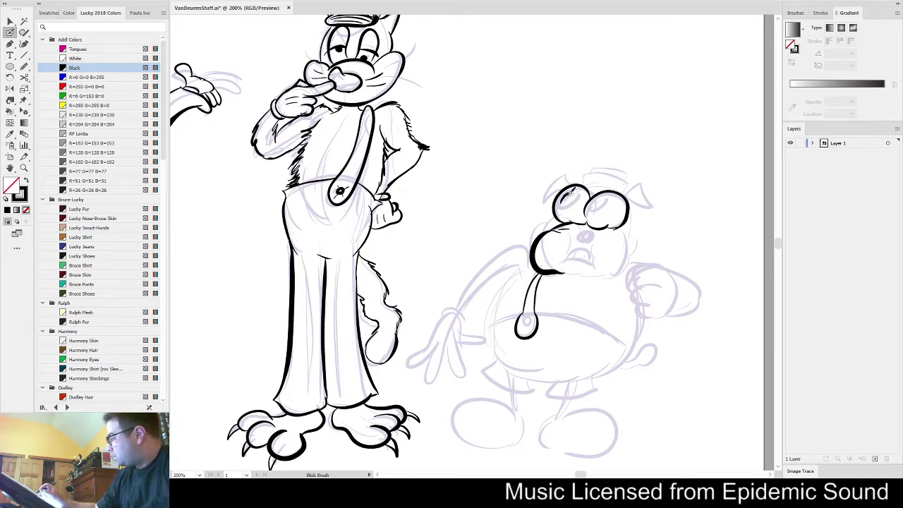
# Ink the bulldog's pupils, toothy frowning mouth, jowls and solid black nose, plus its folded ears and small flat hat
pyautogui.moveTo(562, 196)
pyautogui.mouseDown()
pyautogui.moveTo(599, 200)
pyautogui.moveTo(596, 206)
pyautogui.moveTo(603, 193)
pyautogui.moveTo(565, 199)
pyautogui.moveTo(585, 179)
pyautogui.moveTo(611, 195)
pyautogui.mouseUp()
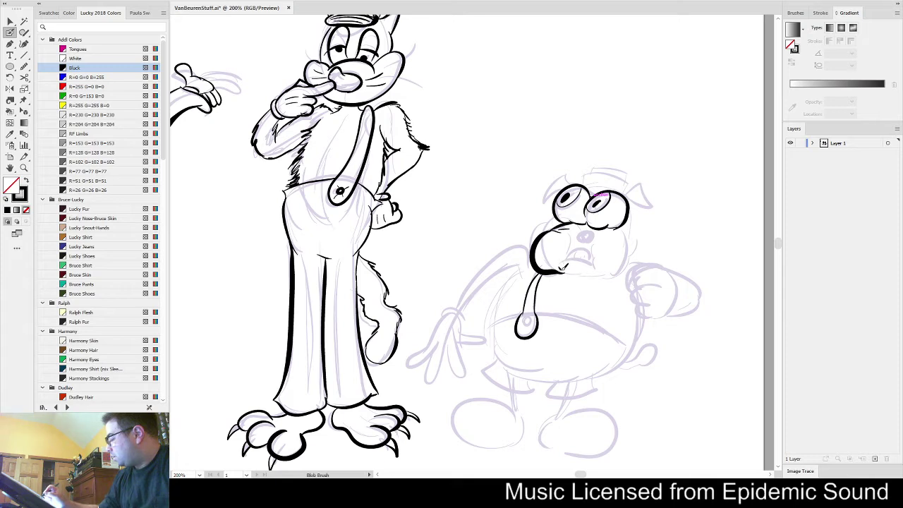
pyautogui.moveTo(570, 270)
pyautogui.mouseDown()
pyautogui.moveTo(595, 275)
pyautogui.moveTo(625, 249)
pyautogui.moveTo(622, 226)
pyautogui.moveTo(589, 236)
pyautogui.moveTo(566, 262)
pyautogui.moveTo(591, 262)
pyautogui.mouseUp()
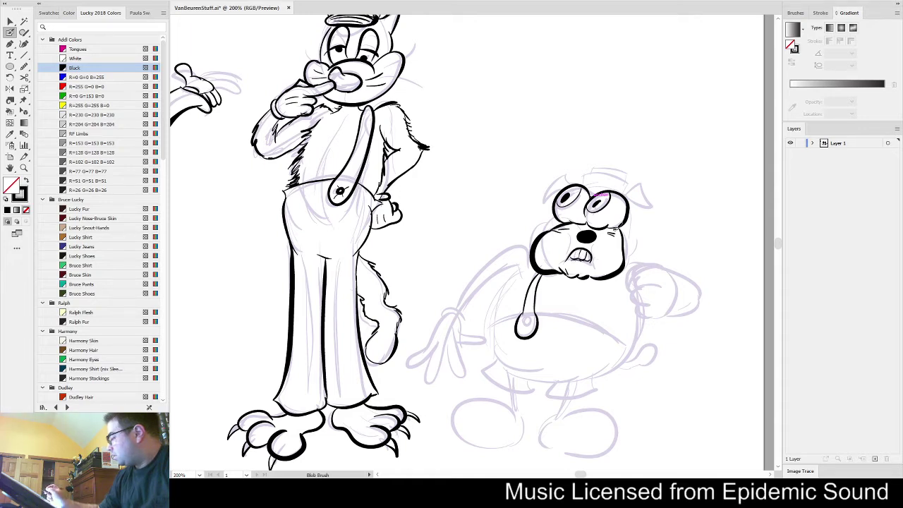
pyautogui.moveTo(587, 240); pyautogui.dragTo(581, 234)
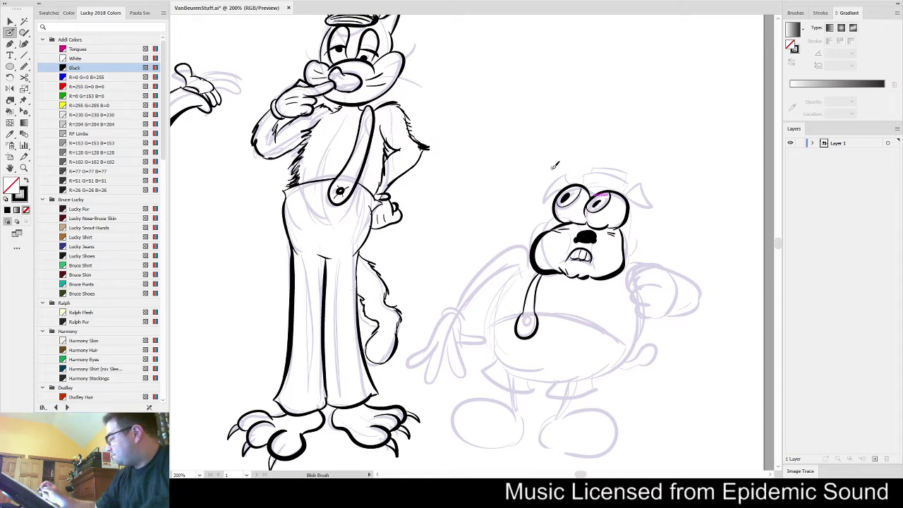
pyautogui.moveTo(543, 201); pyautogui.dragTo(575, 176)
pyautogui.moveTo(543, 200)
pyautogui.mouseDown()
pyautogui.moveTo(612, 172)
pyautogui.moveTo(659, 203)
pyautogui.moveTo(647, 191)
pyautogui.mouseUp()
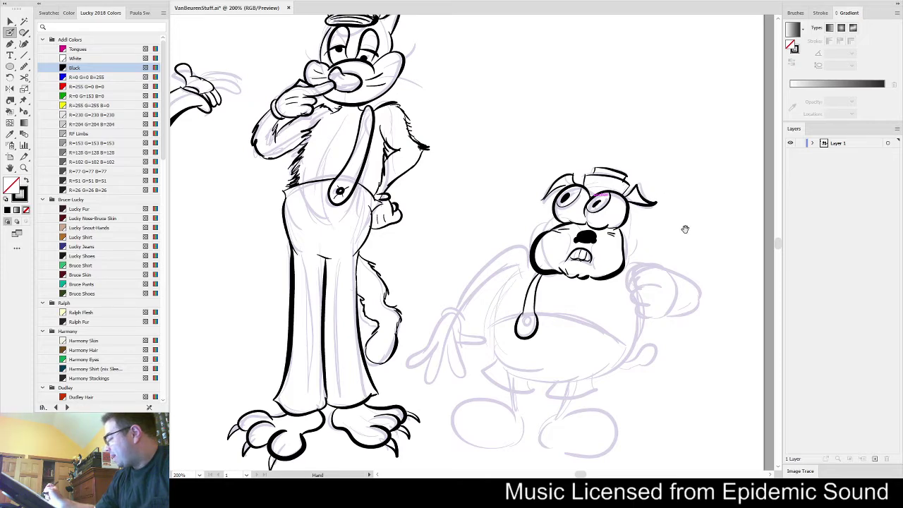
# Ink the bulldog's clenched fist with curled fingers and the rounded forearm behind it
pyautogui.moveTo(628, 228); pyautogui.dragTo(604, 179)
pyautogui.moveTo(613, 210)
pyautogui.mouseDown()
pyautogui.moveTo(641, 209)
pyautogui.moveTo(652, 227)
pyautogui.moveTo(634, 257)
pyautogui.moveTo(616, 253)
pyautogui.moveTo(624, 242)
pyautogui.moveTo(653, 242)
pyautogui.moveTo(627, 262)
pyautogui.mouseUp()
pyautogui.hotkey('ctrl', 'z')
pyautogui.moveTo(653, 221)
pyautogui.mouseDown()
pyautogui.moveTo(663, 226)
pyautogui.moveTo(658, 233)
pyautogui.moveTo(682, 234)
pyautogui.moveTo(650, 257)
pyautogui.moveTo(678, 240)
pyautogui.moveTo(666, 221)
pyautogui.moveTo(612, 226)
pyautogui.moveTo(635, 227)
pyautogui.moveTo(615, 235)
pyautogui.moveTo(629, 261)
pyautogui.mouseUp()
pyautogui.hotkey('ctrl', 'z')
pyautogui.hotkey('ctrl', 'z')
pyautogui.moveTo(615, 208)
pyautogui.mouseDown()
pyautogui.moveTo(606, 212)
pyautogui.moveTo(612, 238)
pyautogui.mouseUp()
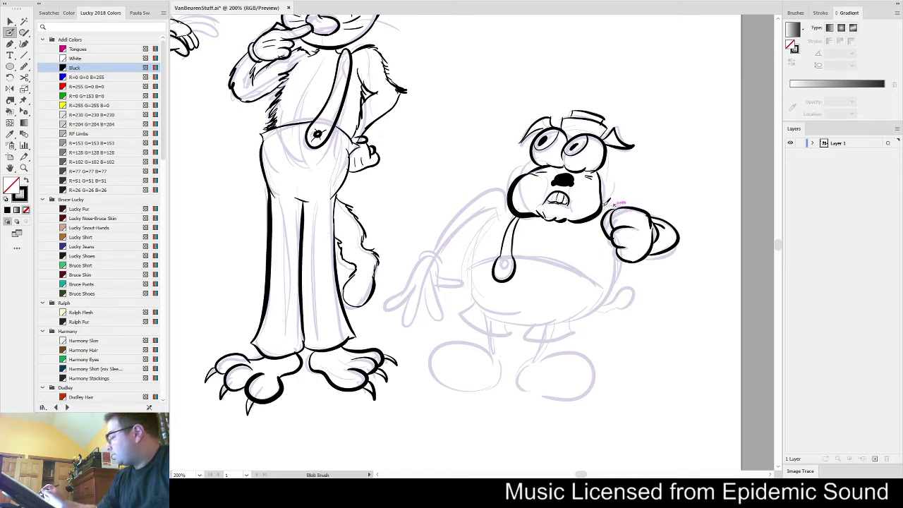
# Move the bulldog's inked fist and forearm inward under its jowl, rotate them slightly, and return to the Blob Brush
pyautogui.press('v')
pyautogui.moveTo(701, 204); pyautogui.dragTo(599, 289)
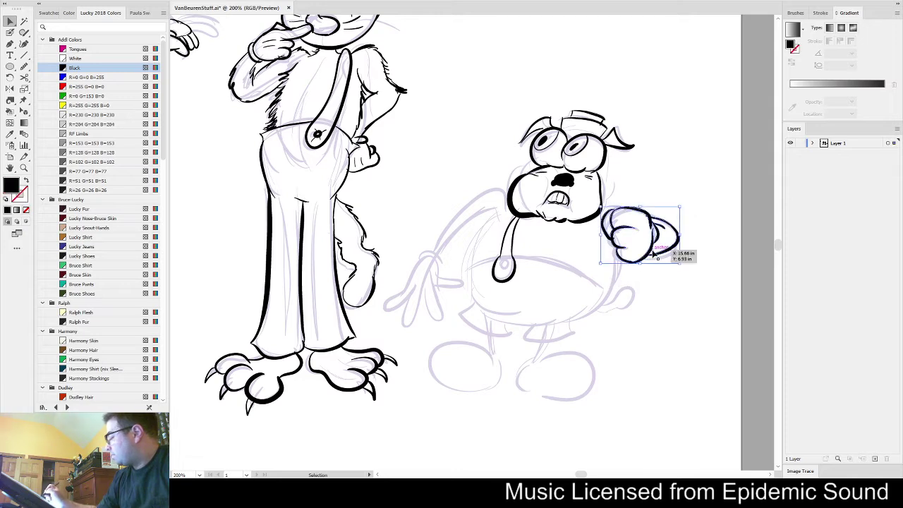
pyautogui.moveTo(645, 261); pyautogui.dragTo(626, 268)
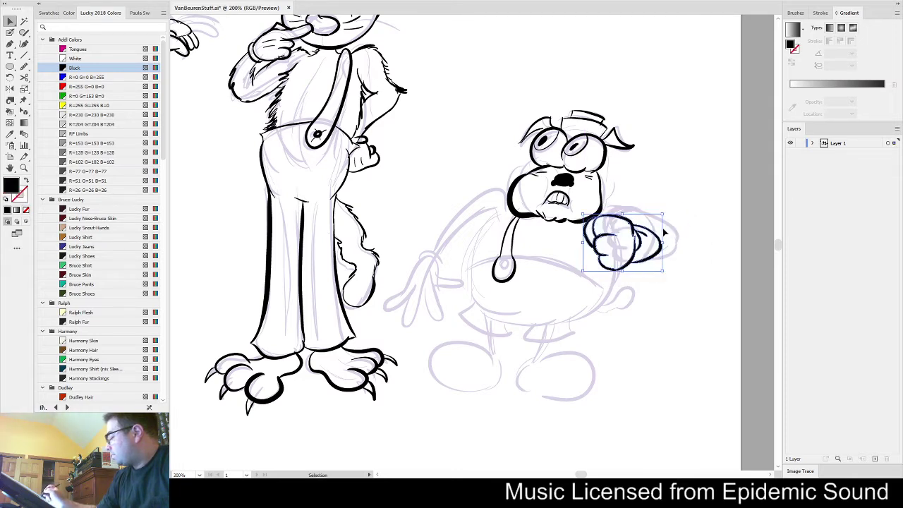
pyautogui.moveTo(661, 239); pyautogui.dragTo(620, 244)
pyautogui.moveTo(648, 217); pyautogui.dragTo(650, 219)
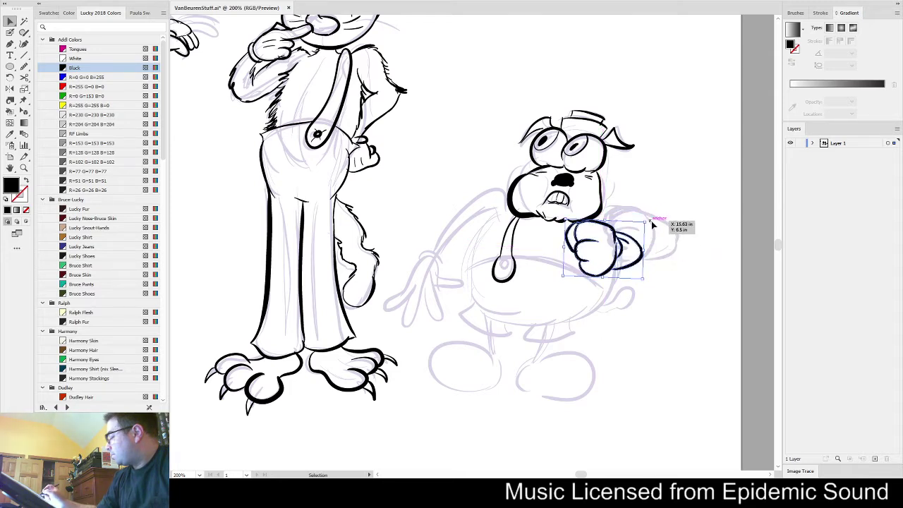
pyautogui.click(682, 232)
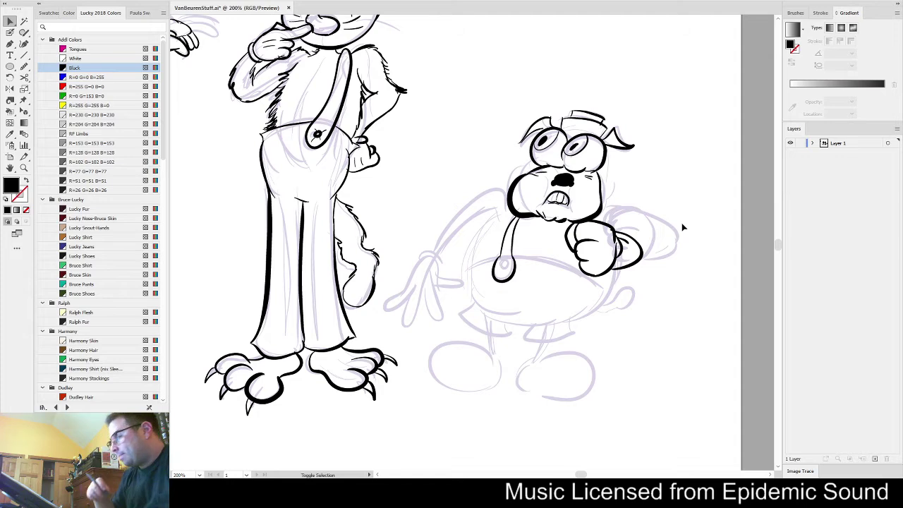
pyautogui.hotkey('shift', 'b')
pyautogui.moveTo(553, 337); pyautogui.dragTo(585, 334)
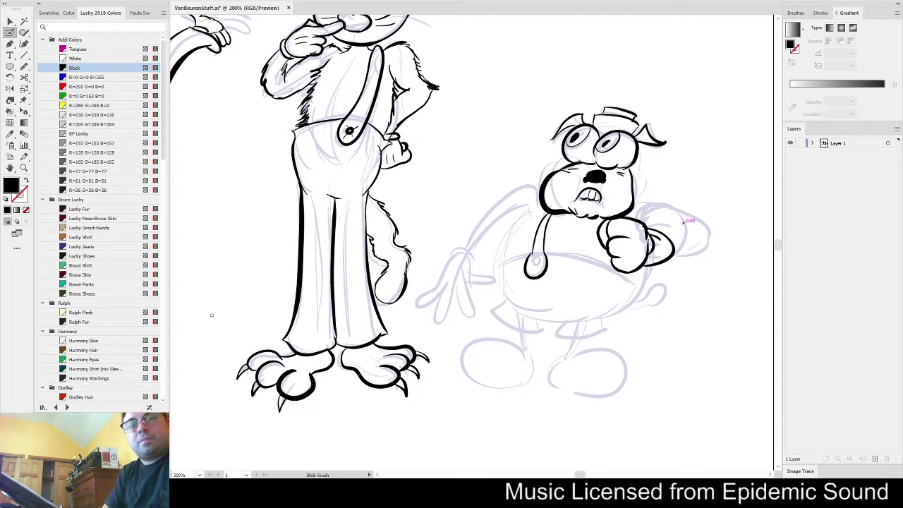
# Ink the bulldog's short trousers with their curved waistline, round belly edge and flared cuffs, plus the suspender button, using a black stroke without fill
pyautogui.moveTo(648, 342); pyautogui.dragTo(626, 362)
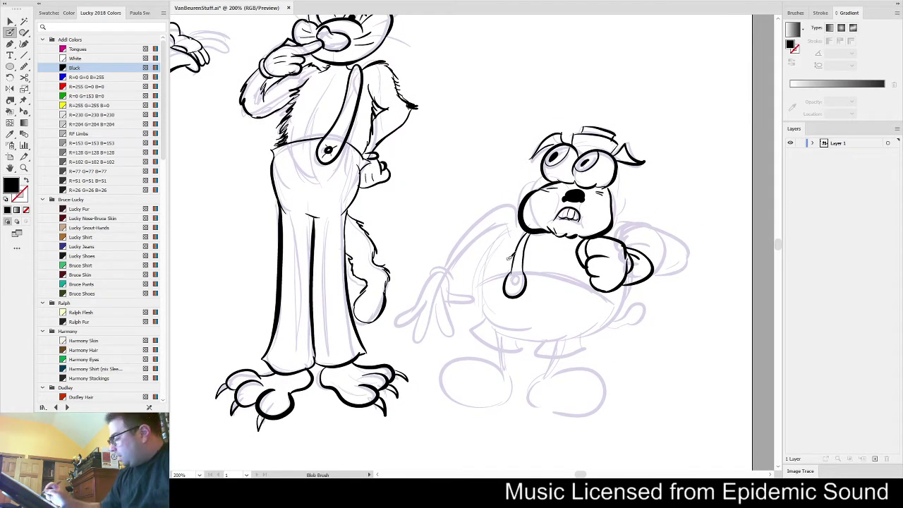
pyautogui.hotkey('shift', 'x')
pyautogui.moveTo(488, 280)
pyautogui.mouseDown()
pyautogui.moveTo(511, 272)
pyautogui.moveTo(631, 302)
pyautogui.moveTo(589, 332)
pyautogui.mouseUp()
pyautogui.hotkey('ctrl', 'z')
pyautogui.moveTo(485, 317)
pyautogui.mouseDown()
pyautogui.moveTo(474, 327)
pyautogui.moveTo(521, 352)
pyautogui.moveTo(523, 342)
pyautogui.moveTo(569, 337)
pyautogui.moveTo(591, 357)
pyautogui.moveTo(596, 328)
pyautogui.mouseUp()
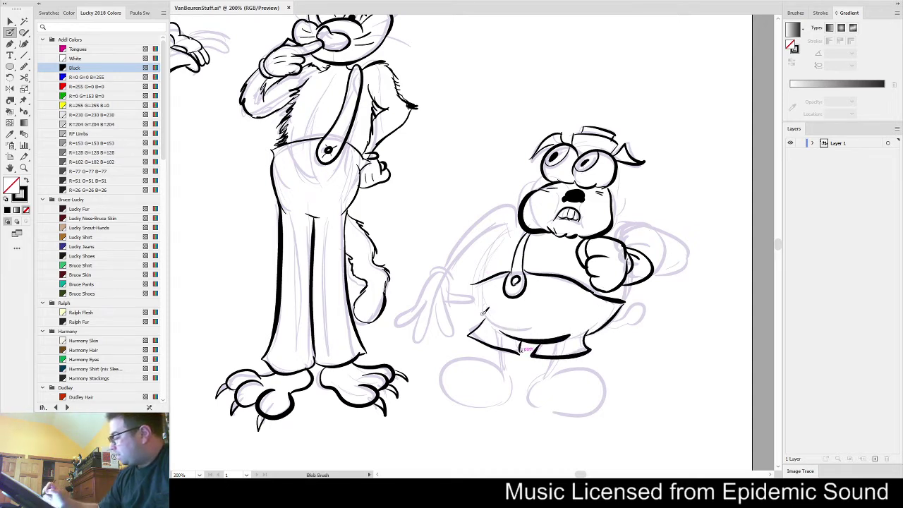
# Ink the bulldog's lowered open hand with spread fingers and a rounded glove cuff at the wrist
pyautogui.moveTo(488, 322)
pyautogui.mouseDown()
pyautogui.moveTo(472, 284)
pyautogui.moveTo(473, 294)
pyautogui.moveTo(453, 302)
pyautogui.moveTo(457, 340)
pyautogui.moveTo(437, 291)
pyautogui.moveTo(416, 334)
pyautogui.moveTo(438, 300)
pyautogui.moveTo(427, 285)
pyautogui.moveTo(454, 273)
pyautogui.mouseUp()
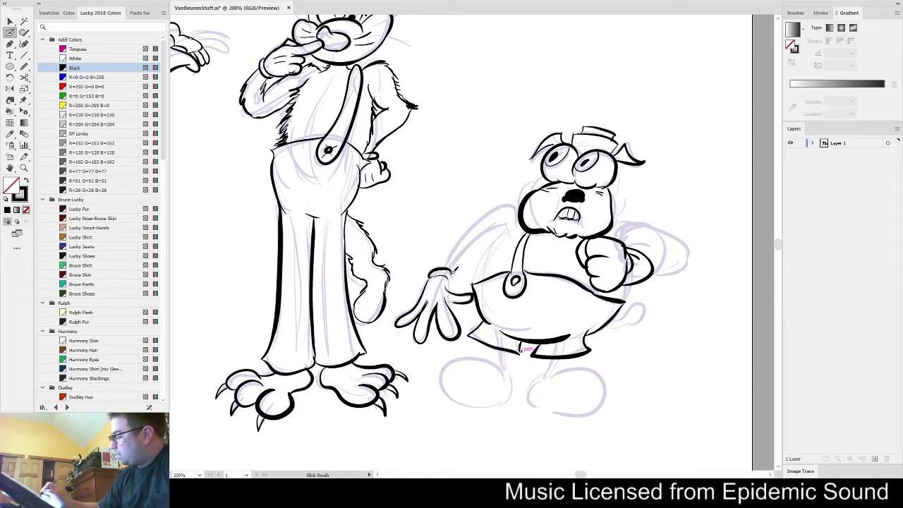
pyautogui.moveTo(456, 302); pyautogui.dragTo(447, 298)
pyautogui.hotkey('ctrl', 'z')
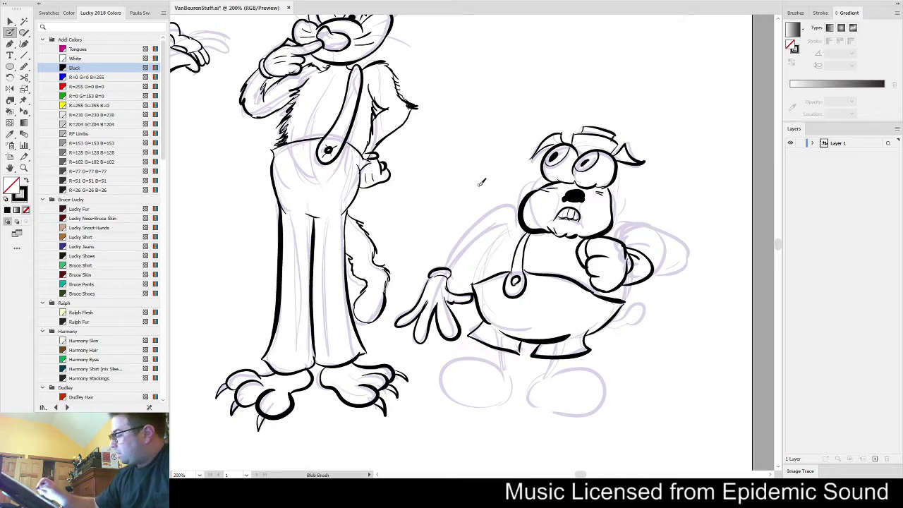
# Ink the bulldog's lowered arm from shoulder to cuff and the side of its torso, adding small motion ticks around the figure
pyautogui.moveTo(463, 191); pyautogui.dragTo(441, 287)
pyautogui.moveTo(425, 351); pyautogui.dragTo(498, 295)
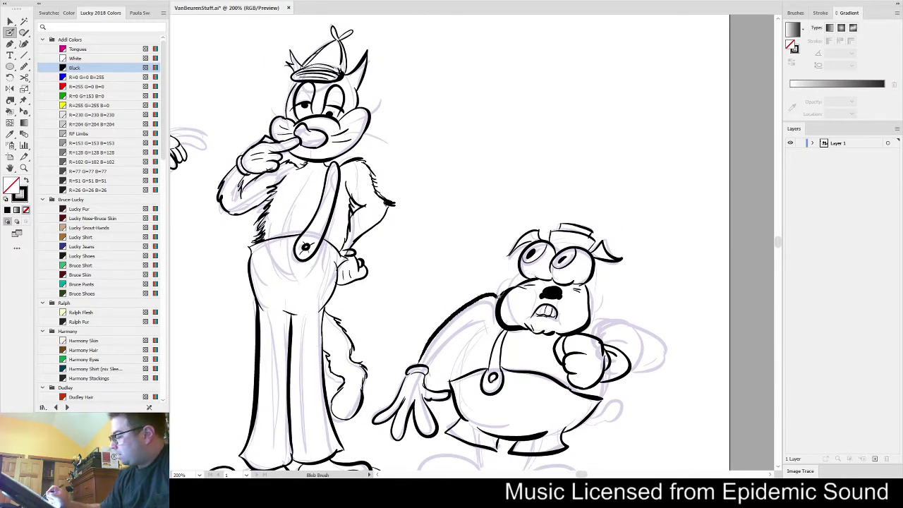
pyautogui.moveTo(431, 358)
pyautogui.mouseDown()
pyautogui.moveTo(492, 309)
pyautogui.moveTo(461, 373)
pyautogui.mouseUp()
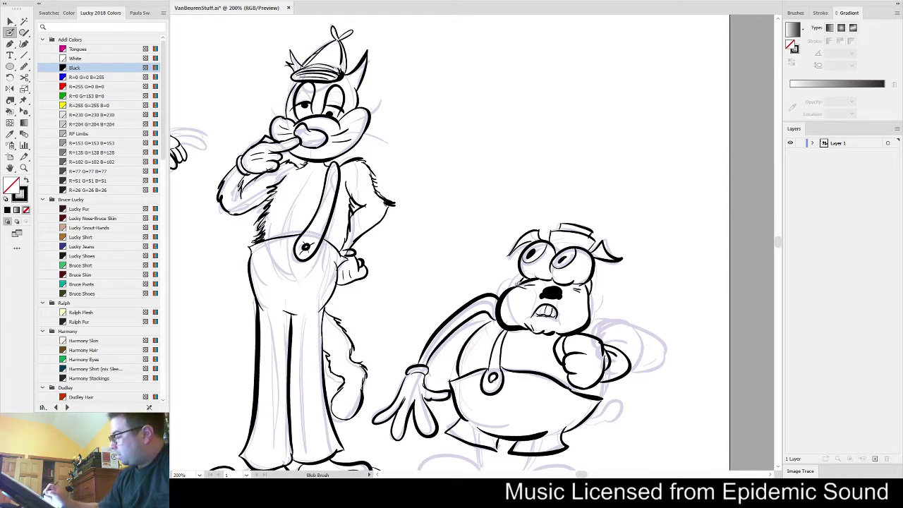
pyautogui.moveTo(660, 338); pyautogui.dragTo(655, 319)
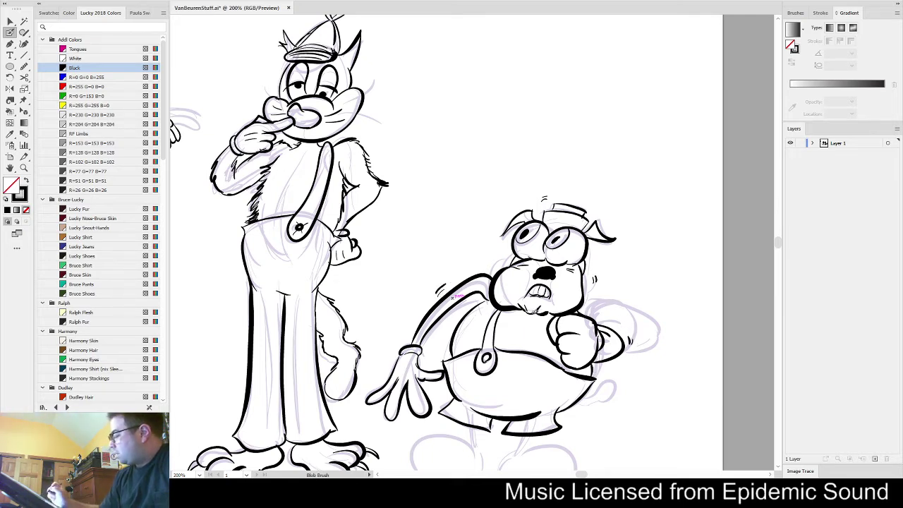
# Draw two long parallel tapering arcs above the bulldog and join them with two short curved cross-lines as a line-weight demonstration
pyautogui.moveTo(374, 316); pyautogui.dragTo(584, 69)
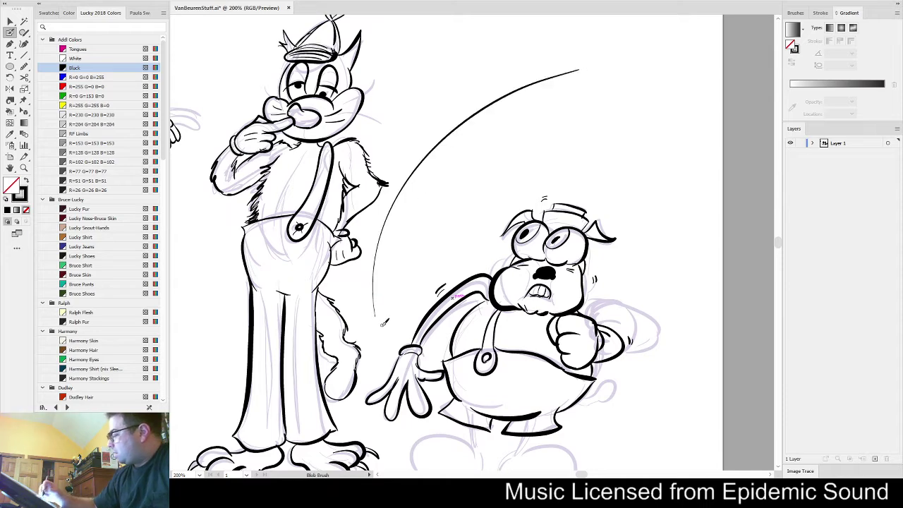
pyautogui.moveTo(383, 302); pyautogui.dragTo(633, 72)
pyautogui.moveTo(409, 171); pyautogui.dragTo(444, 169)
pyautogui.moveTo(426, 148); pyautogui.dragTo(455, 158)
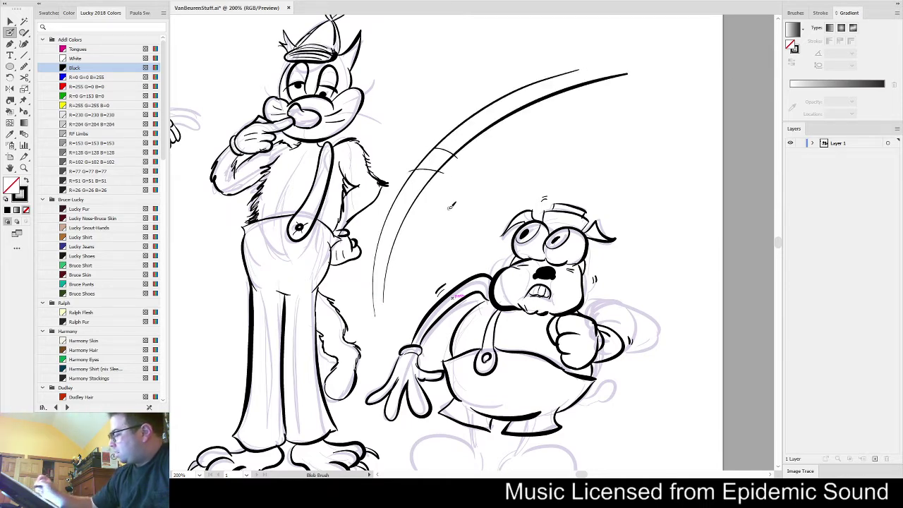
# Draw a ring of six U-shaped strokes radiating outward across the artboard's edge beside the bulldog, tapering from thin to thick
pyautogui.moveTo(718, 211); pyautogui.dragTo(463, 300)
pyautogui.moveTo(628, 167)
pyautogui.mouseDown()
pyautogui.moveTo(564, 253)
pyautogui.moveTo(643, 226)
pyautogui.mouseUp()
pyautogui.moveTo(512, 148)
pyautogui.mouseDown()
pyautogui.moveTo(524, 223)
pyautogui.moveTo(556, 146)
pyautogui.mouseUp()
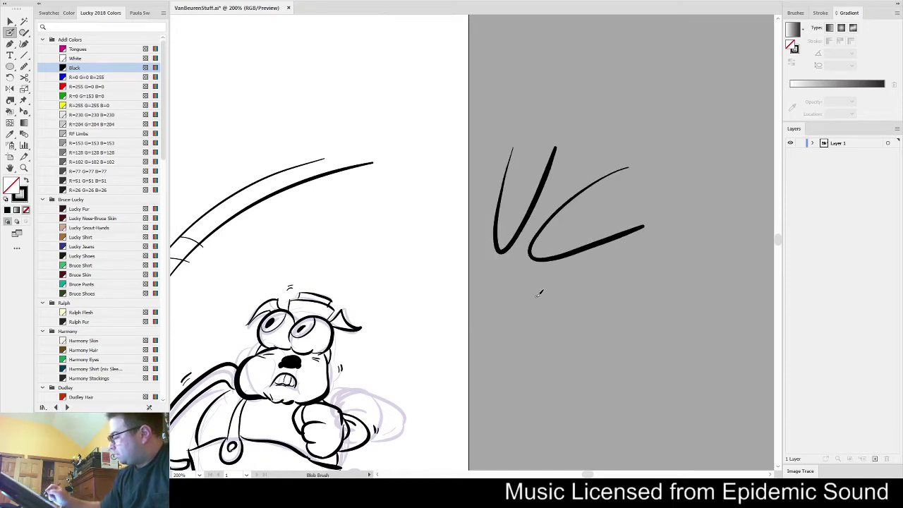
pyautogui.moveTo(430, 189); pyautogui.dragTo(489, 269)
pyautogui.moveTo(462, 171); pyautogui.dragTo(488, 268)
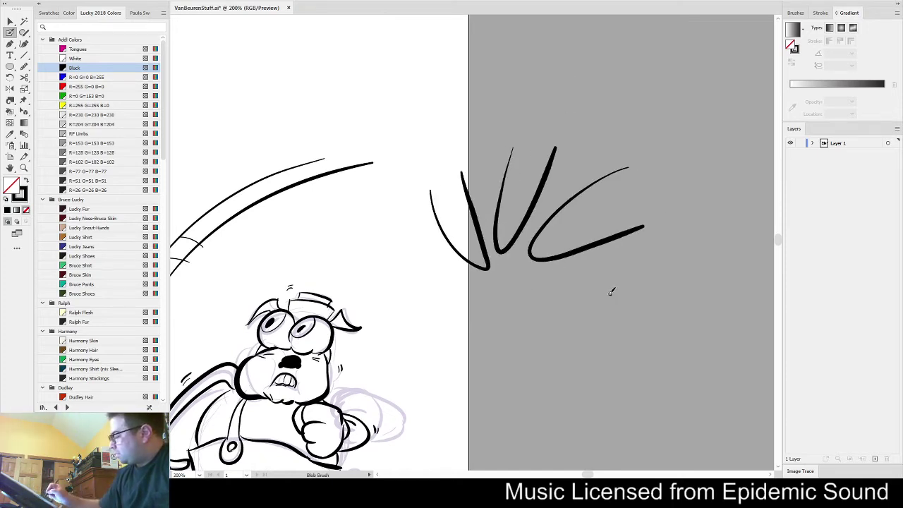
pyautogui.moveTo(613, 293); pyautogui.dragTo(620, 315)
pyautogui.moveTo(405, 303); pyautogui.dragTo(422, 363)
pyautogui.moveTo(490, 383); pyautogui.dragTo(539, 358)
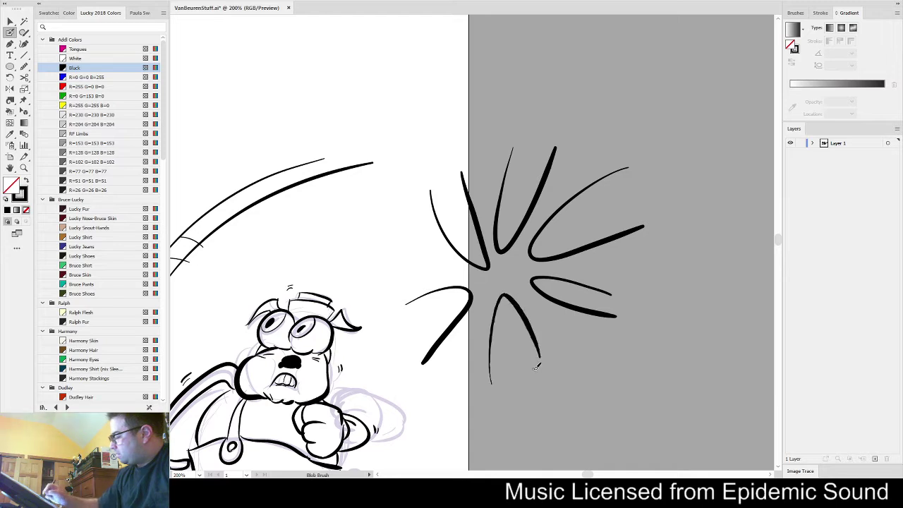
# Select all the radiating U-shaped strokes and recolor them White
pyautogui.press('v')
pyautogui.moveTo(668, 146); pyautogui.dragTo(414, 416)
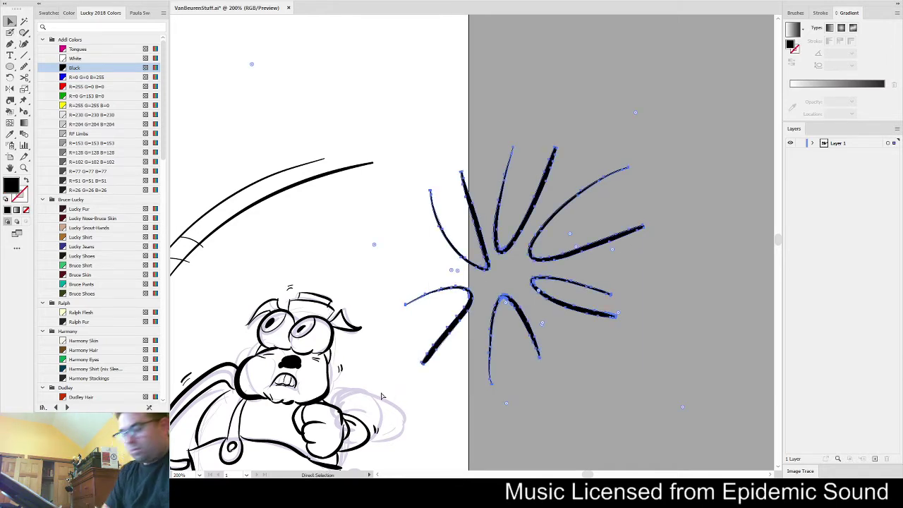
pyautogui.click(74, 58)
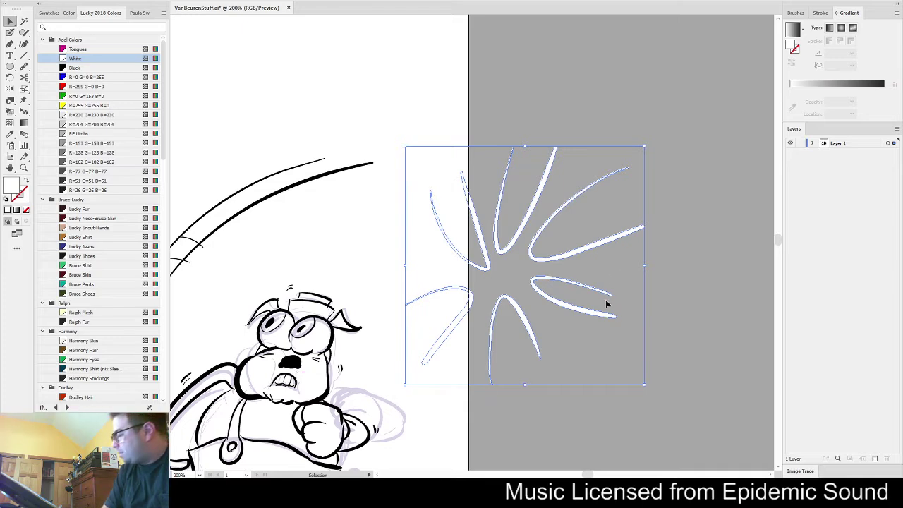
pyautogui.hotkey('ctrl', '1')
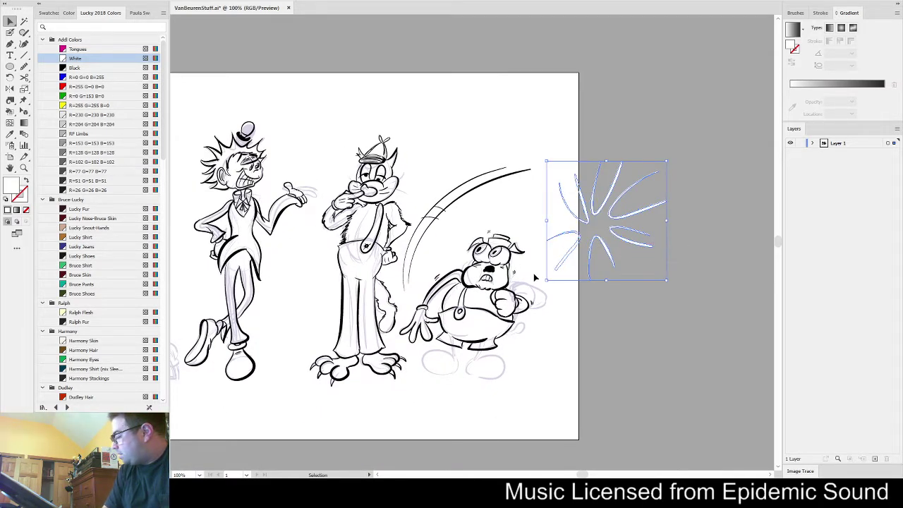
# Isolate the selection of the white radiating strokes from the bulldog artwork and move them fully off the artboard
pyautogui.click(508, 299)
pyautogui.click(578, 338)
pyautogui.moveTo(562, 133)
pyautogui.mouseDown()
pyautogui.moveTo(421, 394)
pyautogui.moveTo(413, 391)
pyautogui.mouseUp()
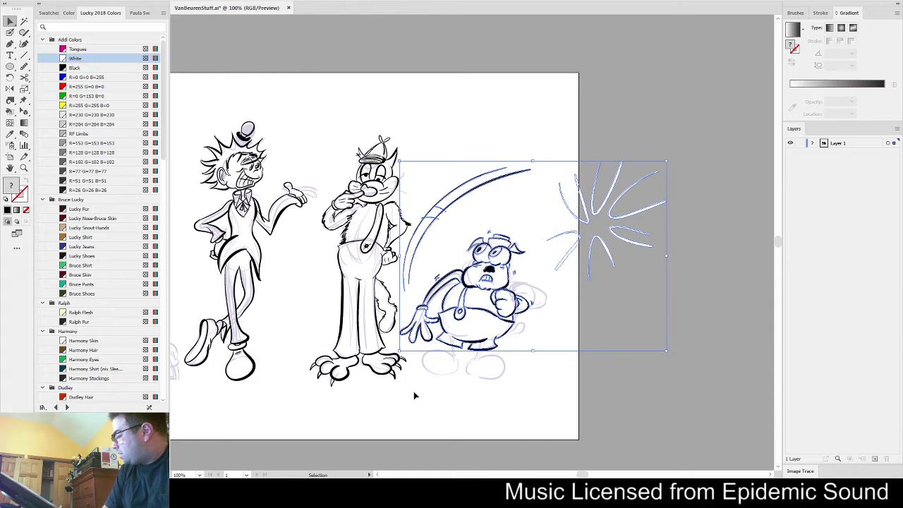
pyautogui.keyDown('shift'); pyautogui.click(606, 252); pyautogui.keyUp('shift')
pyautogui.press('a')
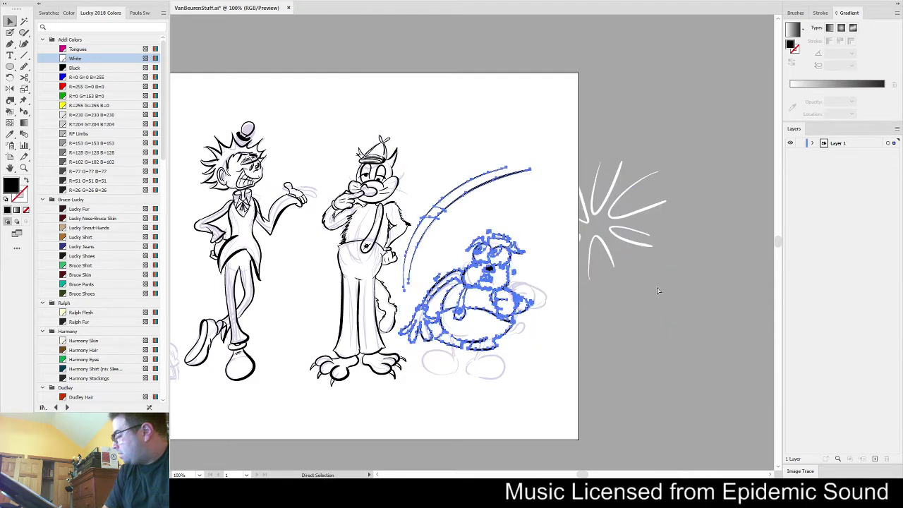
pyautogui.press('v')
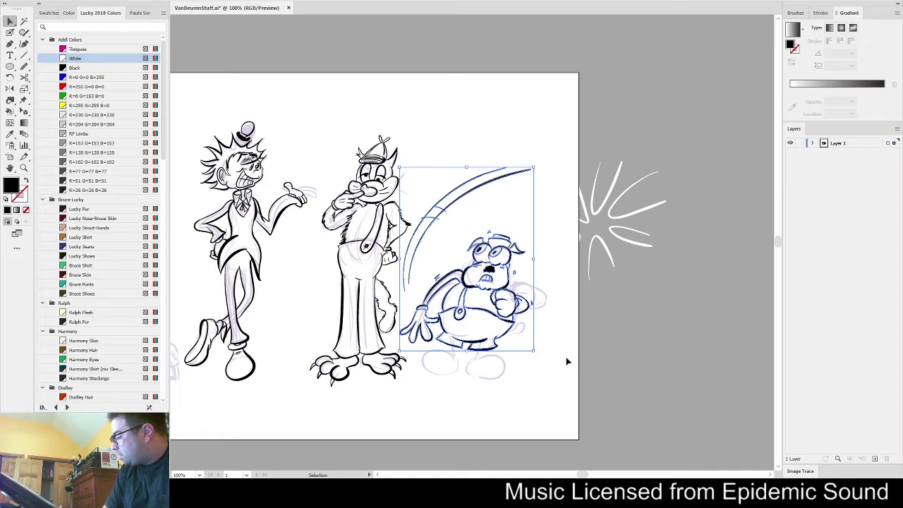
pyautogui.moveTo(694, 134); pyautogui.dragTo(572, 282)
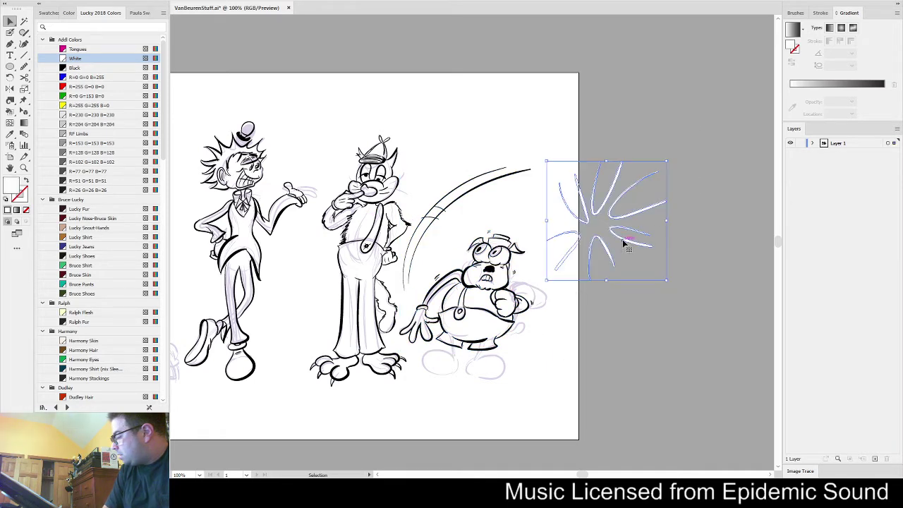
pyautogui.moveTo(627, 241); pyautogui.dragTo(698, 242)
# Enter the bulldog's group, recolor the demonstration arcs and their cross-lines White, and leave the group
pyautogui.click(464, 202)
pyautogui.click(460, 206)
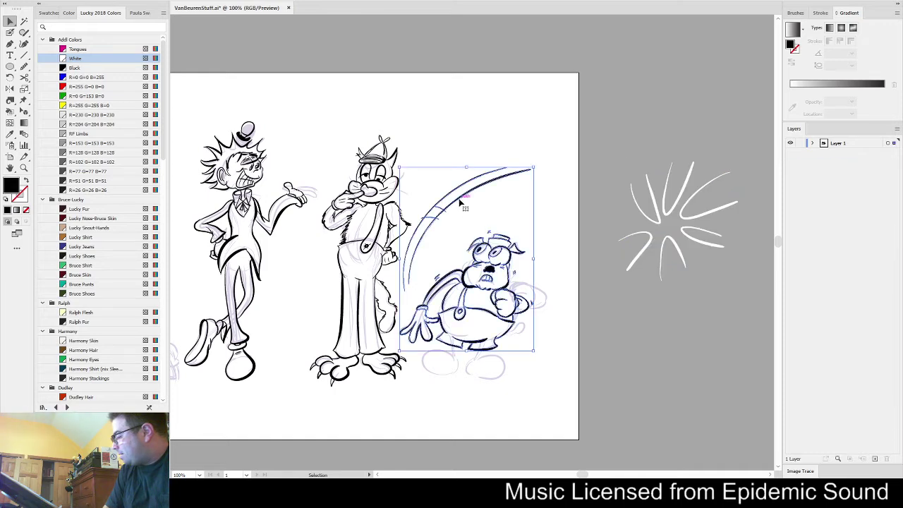
pyautogui.doubleClick(463, 205)
pyautogui.click(439, 213)
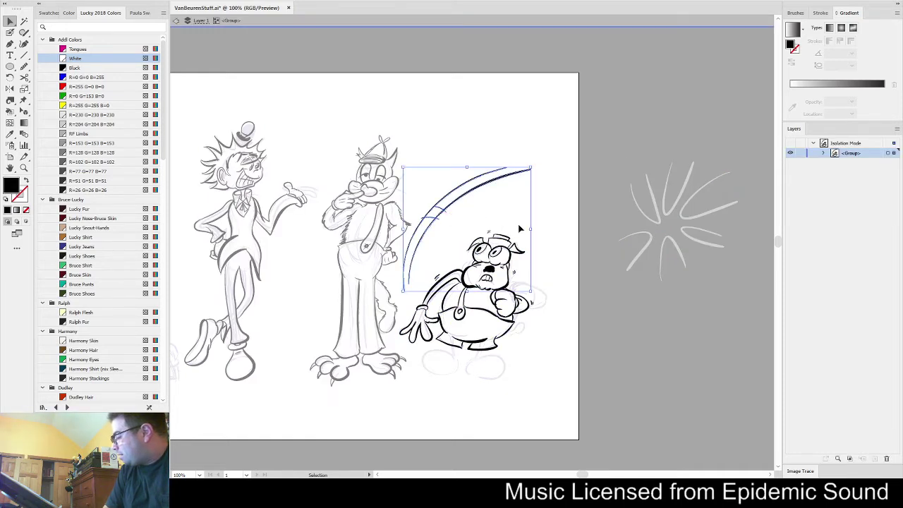
pyautogui.click(77, 59)
pyautogui.click(586, 227)
pyautogui.doubleClick(591, 239)
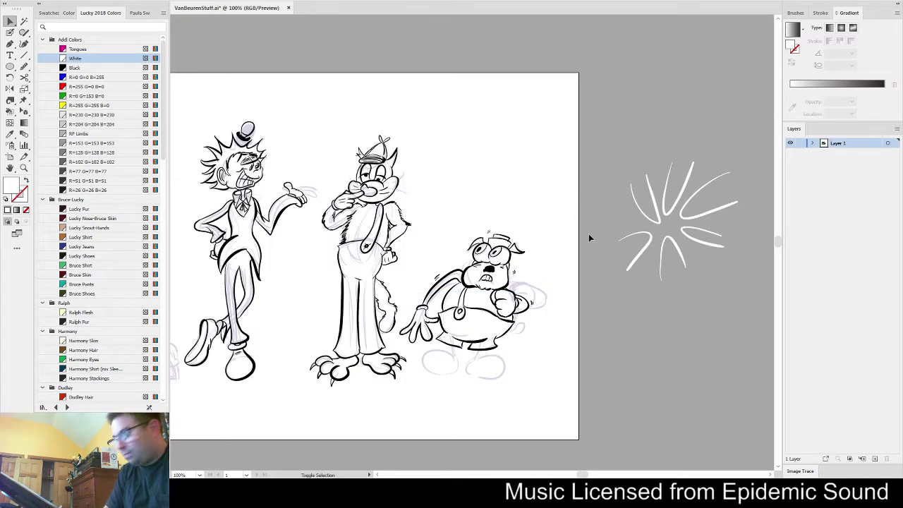
# Ink the bulldog's two large rounded shoes and the short legs above them with the Blob Brush, using a Black stroke without fill
pyautogui.hotkey('shift', 'b')
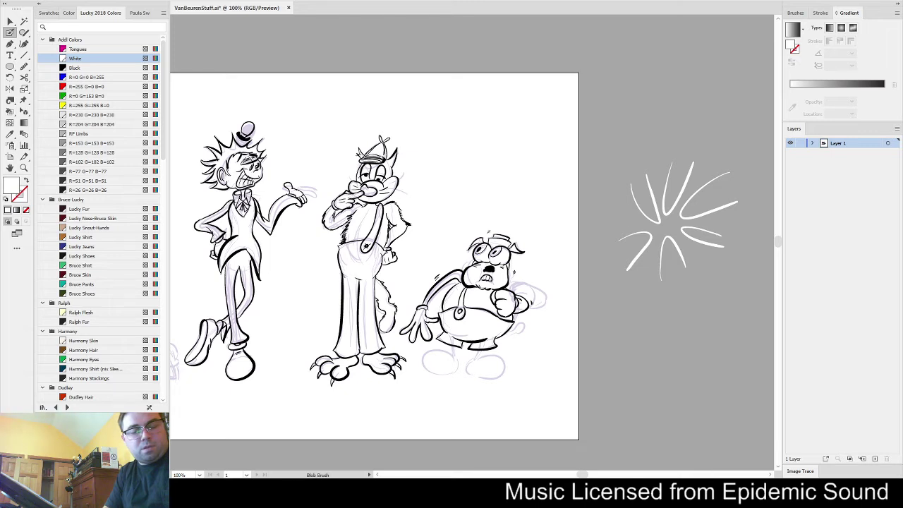
pyautogui.press('x')
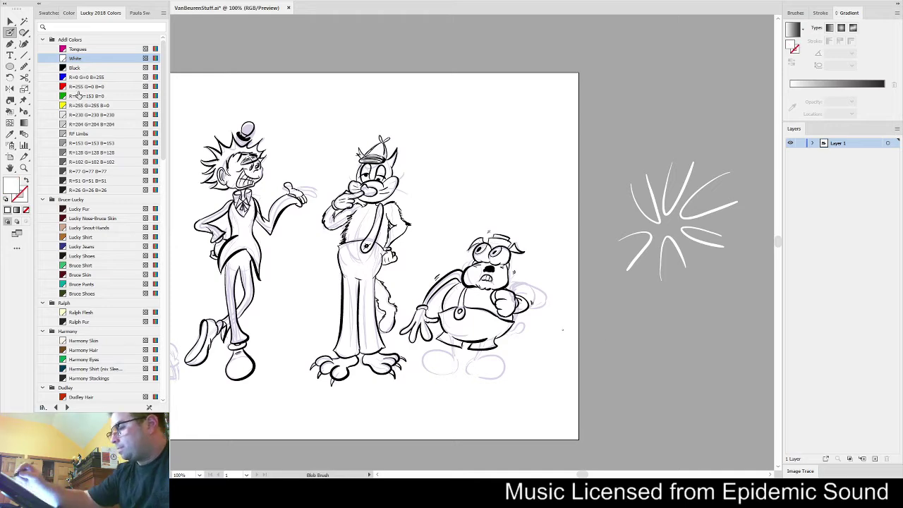
pyautogui.click(93, 68)
pyautogui.scroll(2, 438, 355)
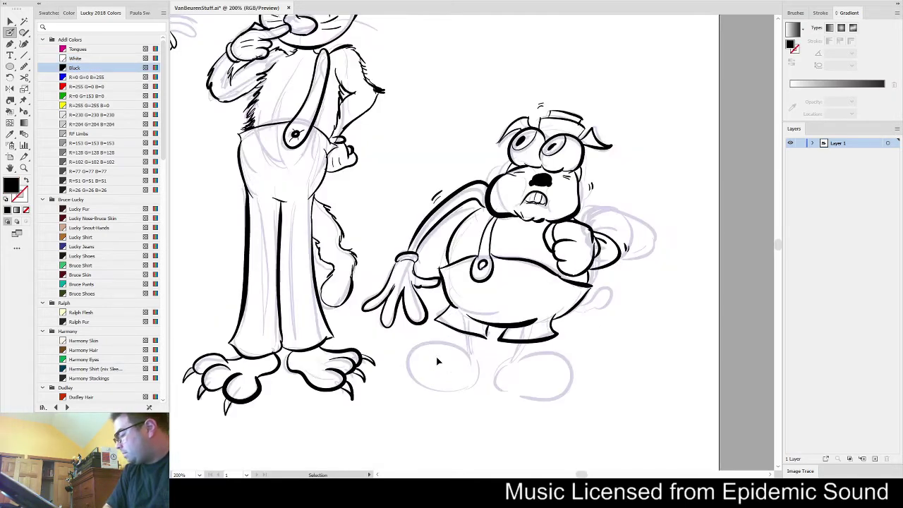
pyautogui.moveTo(469, 359)
pyautogui.mouseDown()
pyautogui.moveTo(445, 345)
pyautogui.moveTo(403, 354)
pyautogui.moveTo(406, 388)
pyautogui.moveTo(459, 389)
pyautogui.moveTo(483, 379)
pyautogui.moveTo(472, 351)
pyautogui.mouseUp()
pyautogui.hotkey('shift', 'x')
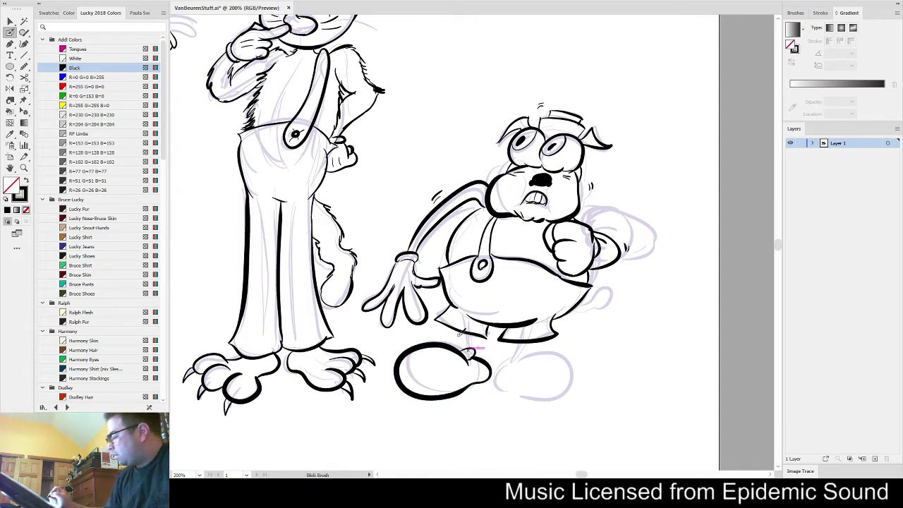
pyautogui.moveTo(444, 344); pyautogui.dragTo(447, 327)
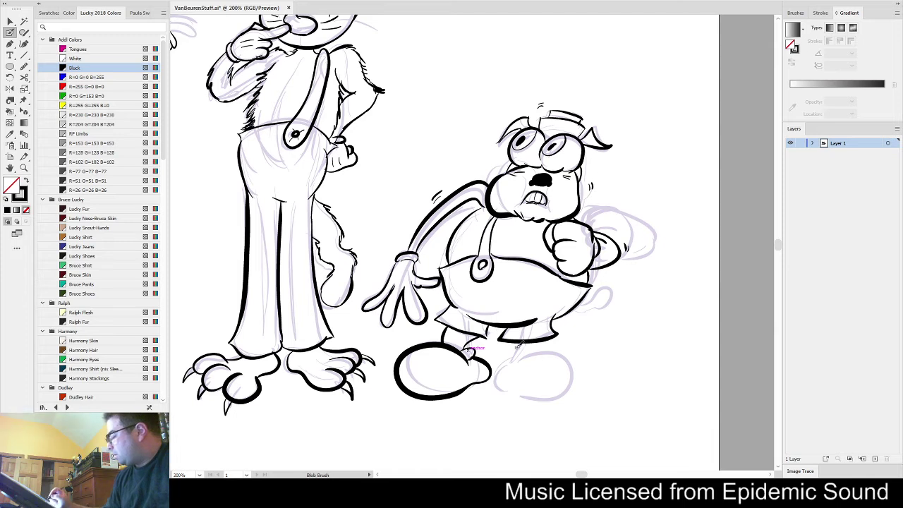
pyautogui.moveTo(517, 364)
pyautogui.mouseDown()
pyautogui.moveTo(552, 348)
pyautogui.moveTo(583, 362)
pyautogui.moveTo(572, 394)
pyautogui.moveTo(539, 401)
pyautogui.moveTo(497, 377)
pyautogui.moveTo(523, 355)
pyautogui.moveTo(505, 359)
pyautogui.moveTo(529, 348)
pyautogui.mouseUp()
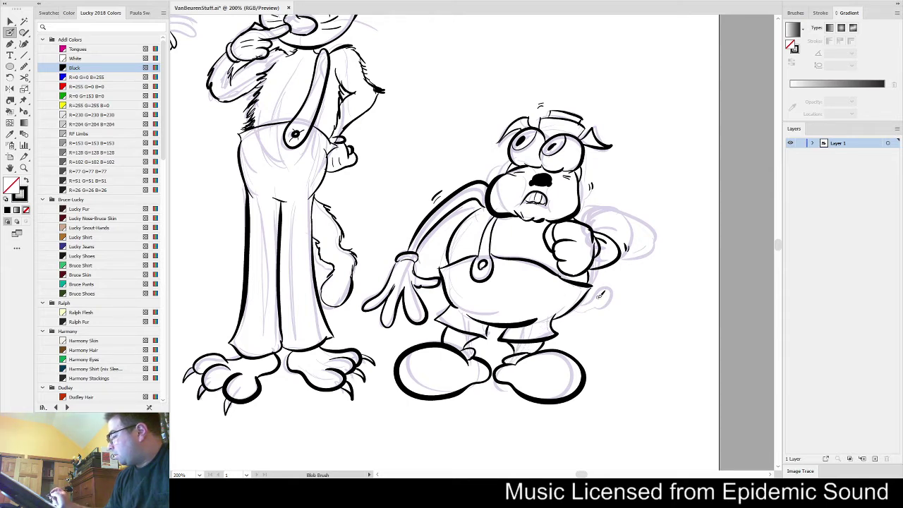
# Try to ink the small tail behind the bulldog's trousers
pyautogui.moveTo(609, 287)
pyautogui.mouseDown()
pyautogui.moveTo(599, 309)
pyautogui.moveTo(592, 302)
pyautogui.moveTo(604, 285)
pyautogui.moveTo(603, 301)
pyautogui.moveTo(567, 312)
pyautogui.mouseUp()
pyautogui.hotkey('ctrl', 'z')
pyautogui.hotkey('ctrl', 'z')
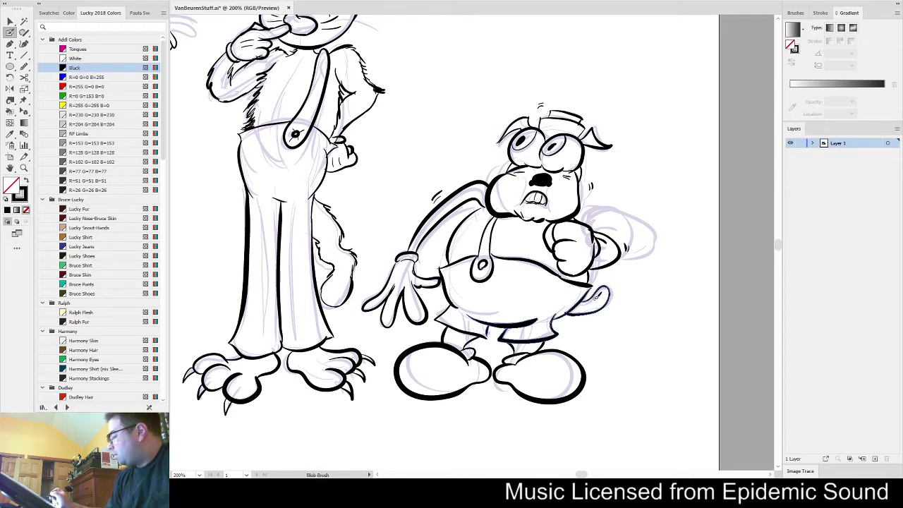
pyautogui.hotkey('ctrl', 'z')
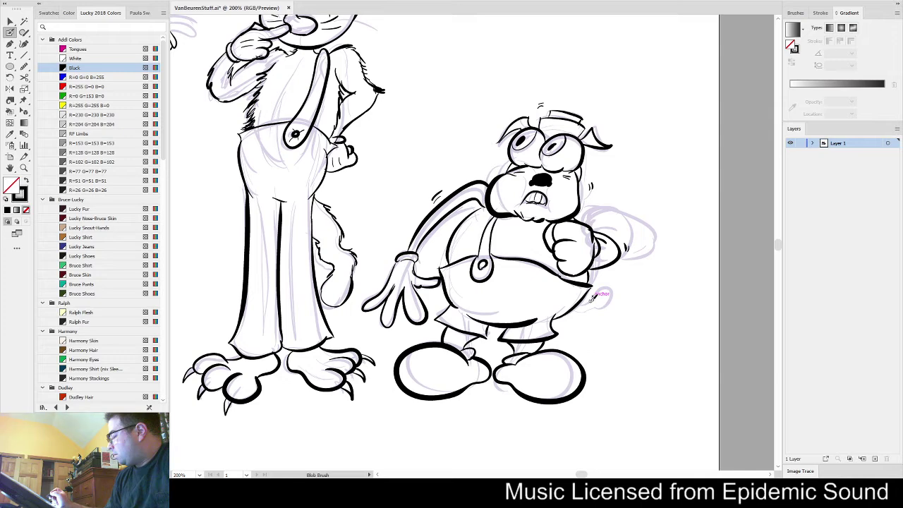
# Select the bulldog's whole line art together with the sweeping arcs above it, and clear the selection
pyautogui.hotkey('ctrl', '0')
pyautogui.press('v')
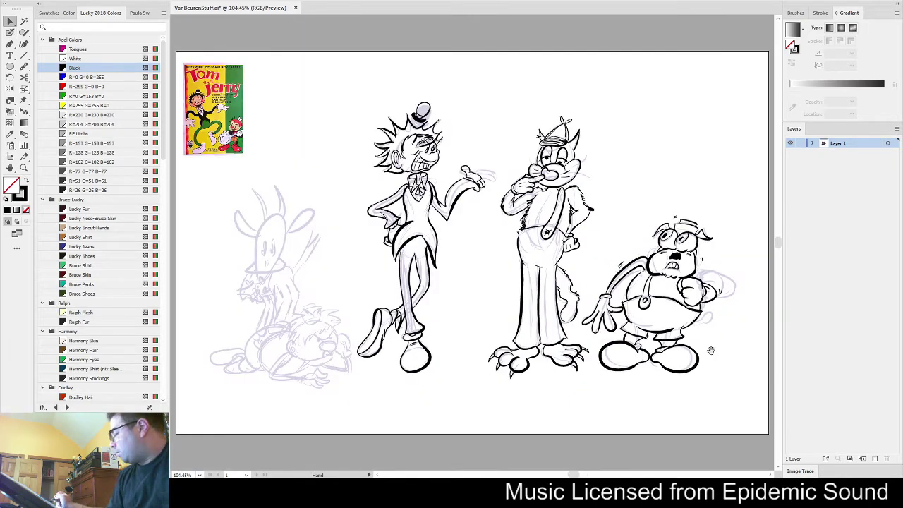
pyautogui.moveTo(709, 351); pyautogui.dragTo(490, 352)
pyautogui.moveTo(550, 215)
pyautogui.mouseDown()
pyautogui.moveTo(395, 338)
pyautogui.moveTo(428, 386)
pyautogui.mouseUp()
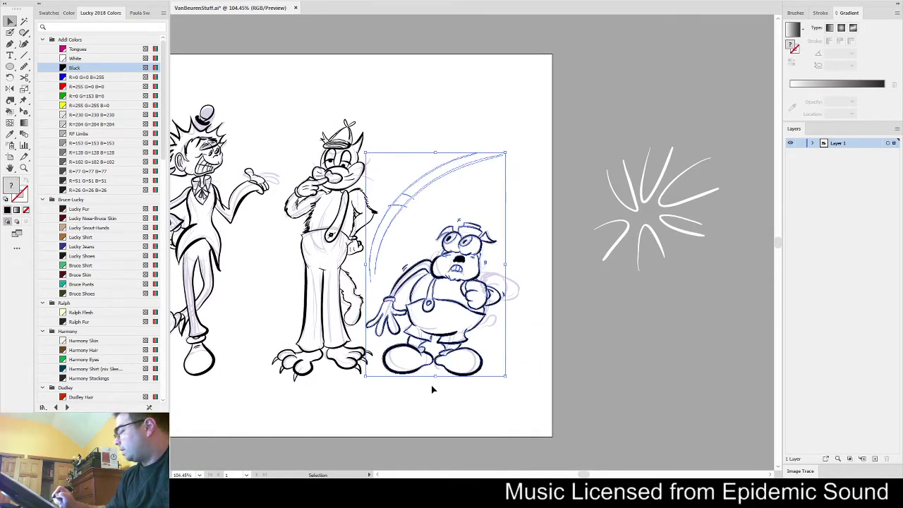
pyautogui.hotkey('ctrl', 'z')
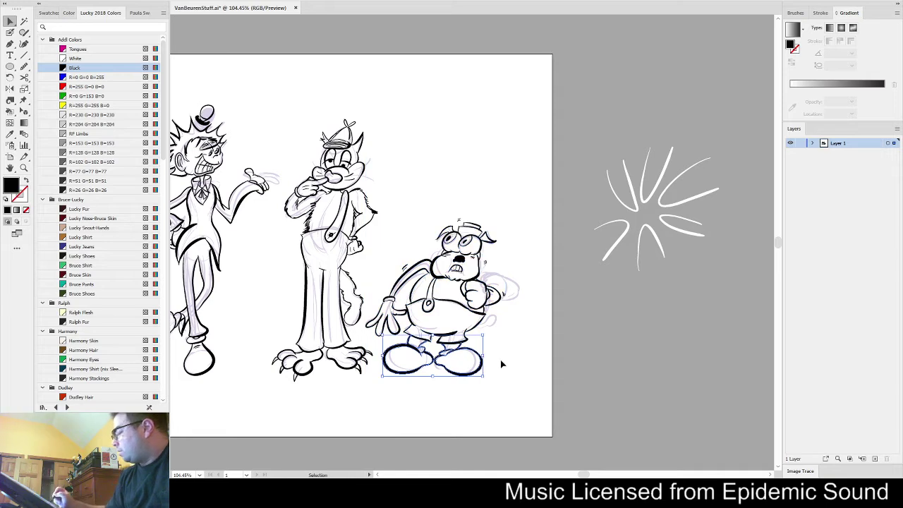
pyautogui.moveTo(535, 138); pyautogui.dragTo(385, 423)
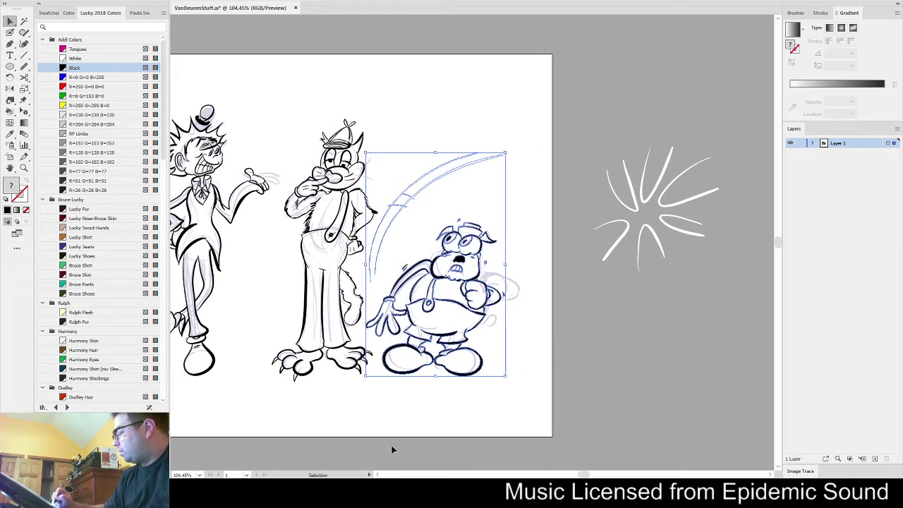
pyautogui.press('a')
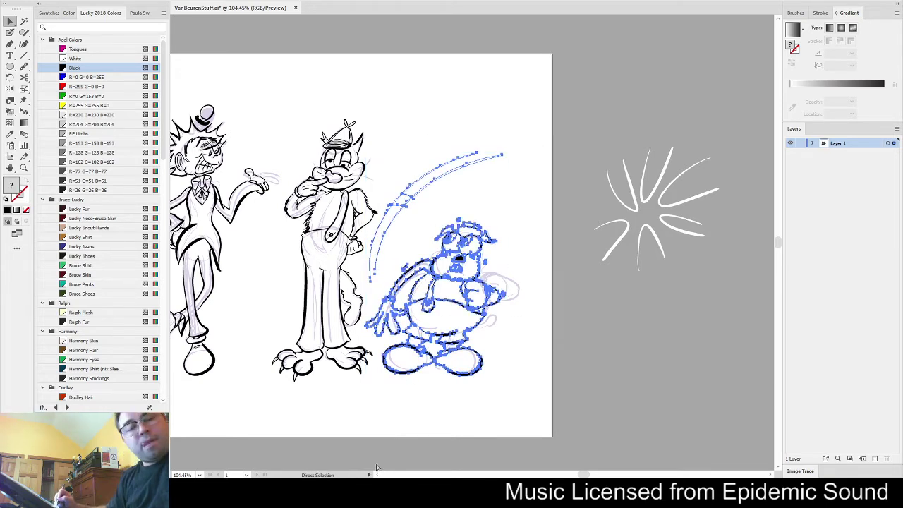
pyautogui.press('v')
pyautogui.press('a')
pyautogui.press('v')
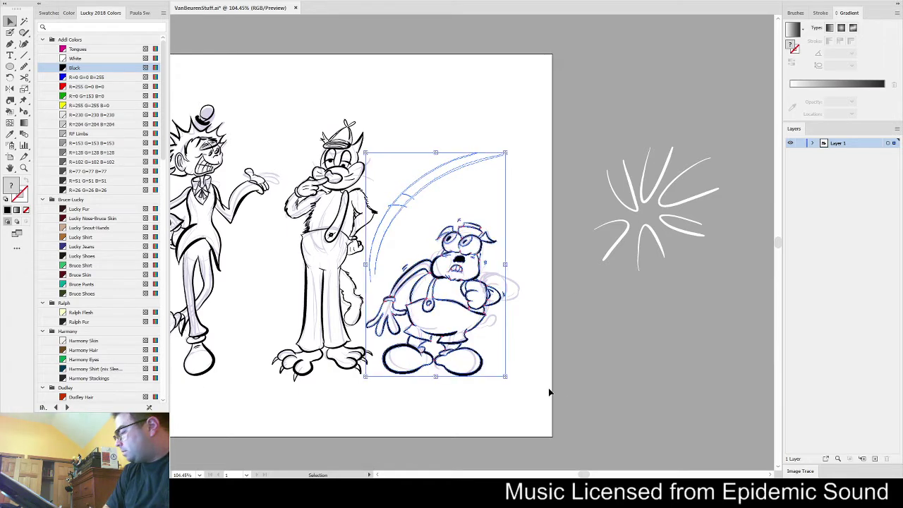
pyautogui.click(519, 410)
# Ink the small peaked hat on the lying boy's head with the Blob Brush in black, over the purple sketch
pyautogui.press('space')
pyautogui.moveTo(293, 401); pyautogui.dragTo(534, 392)
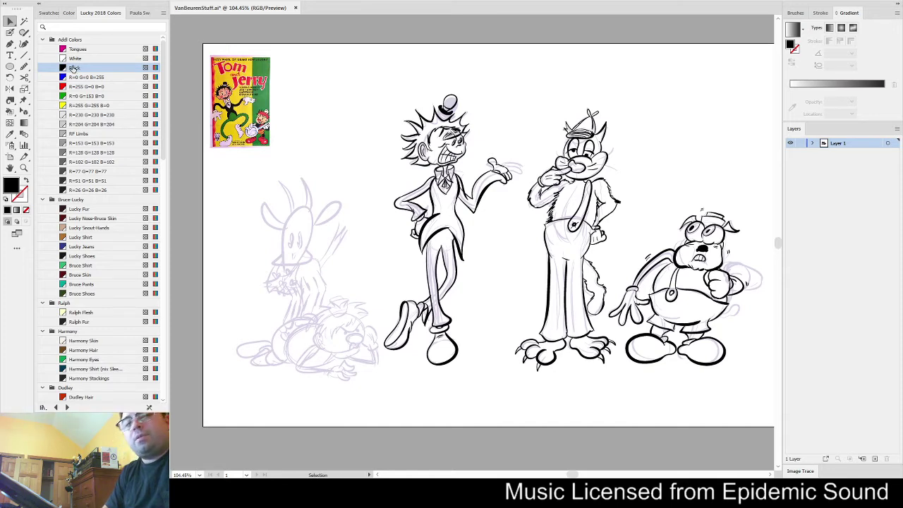
pyautogui.click(12, 33)
pyautogui.scroll(3, 338, 328)
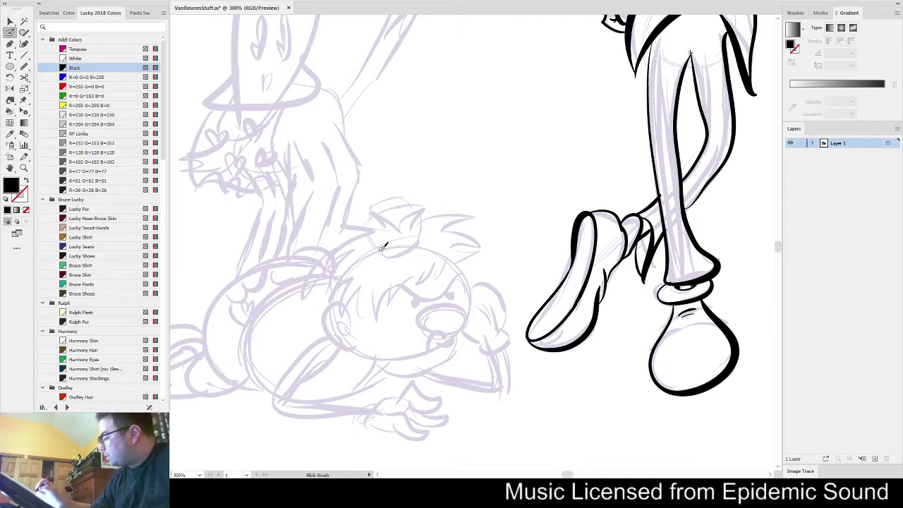
pyautogui.moveTo(385, 255)
pyautogui.mouseDown()
pyautogui.moveTo(366, 229)
pyautogui.moveTo(398, 205)
pyautogui.moveTo(417, 204)
pyautogui.moveTo(418, 238)
pyautogui.mouseUp()
pyautogui.hotkey('shift', 'x')
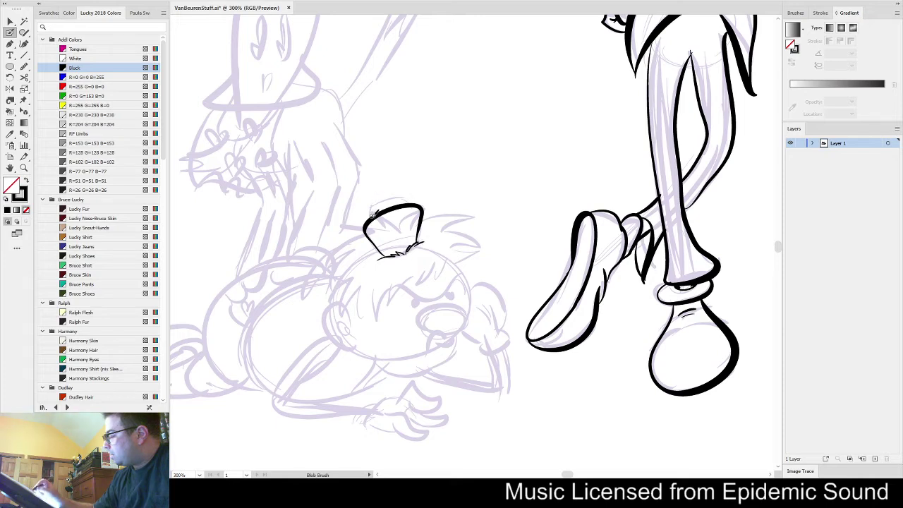
pyautogui.moveTo(409, 199); pyautogui.dragTo(417, 210)
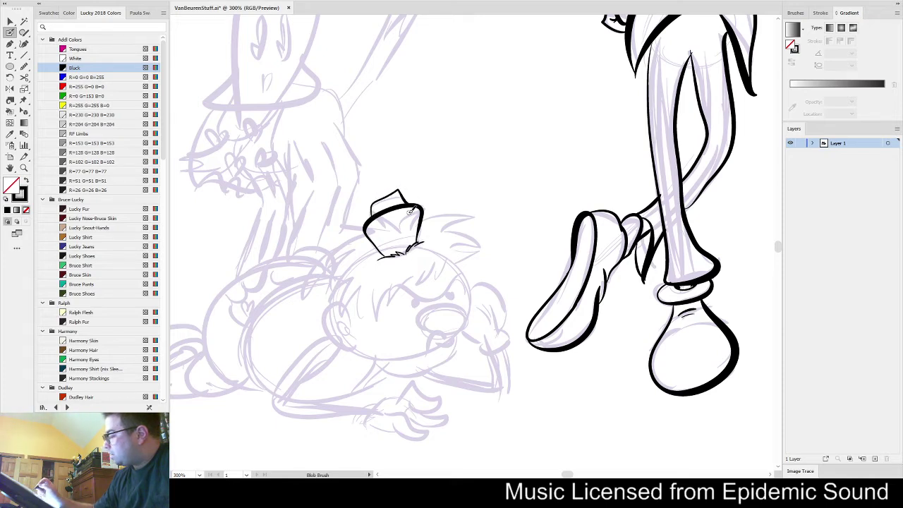
# Ink the boy's spiky hair, including the fringe over his forehead and the tufts on both sides of the hat
pyautogui.moveTo(357, 277)
pyautogui.mouseDown()
pyautogui.moveTo(344, 319)
pyautogui.moveTo(362, 285)
pyautogui.moveTo(370, 337)
pyautogui.mouseUp()
pyautogui.moveTo(385, 281)
pyautogui.mouseDown()
pyautogui.moveTo(377, 328)
pyautogui.moveTo(410, 279)
pyautogui.moveTo(442, 271)
pyautogui.moveTo(447, 253)
pyautogui.moveTo(482, 258)
pyautogui.mouseUp()
pyautogui.moveTo(423, 222)
pyautogui.mouseDown()
pyautogui.moveTo(466, 201)
pyautogui.moveTo(445, 217)
pyautogui.moveTo(485, 235)
pyautogui.mouseUp()
pyautogui.moveTo(475, 229)
pyautogui.mouseDown()
pyautogui.moveTo(458, 237)
pyautogui.moveTo(479, 238)
pyautogui.moveTo(480, 230)
pyautogui.mouseUp()
pyautogui.hotkey('ctrl', 'z')
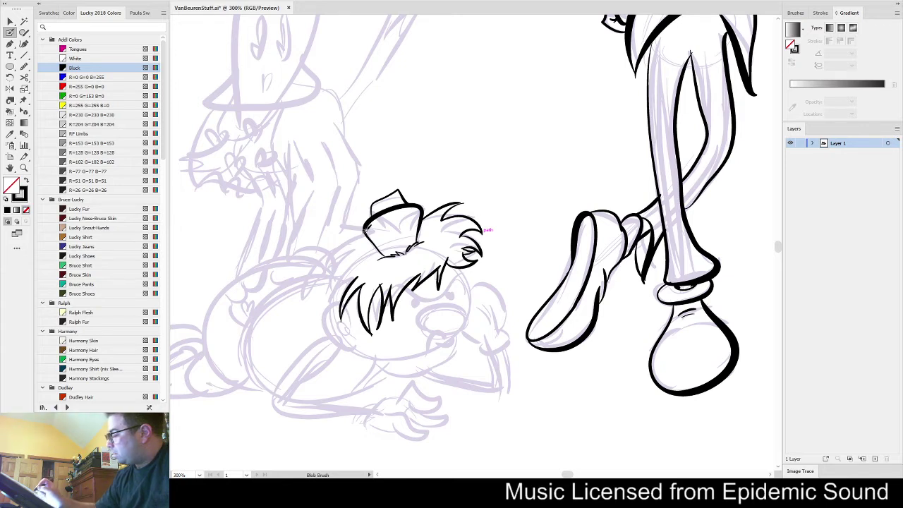
pyautogui.moveTo(364, 226)
pyautogui.mouseDown()
pyautogui.moveTo(333, 227)
pyautogui.moveTo(313, 277)
pyautogui.moveTo(329, 258)
pyautogui.moveTo(323, 318)
pyautogui.mouseUp()
pyautogui.moveTo(341, 281)
pyautogui.mouseDown()
pyautogui.moveTo(329, 319)
pyautogui.moveTo(339, 303)
pyautogui.mouseUp()
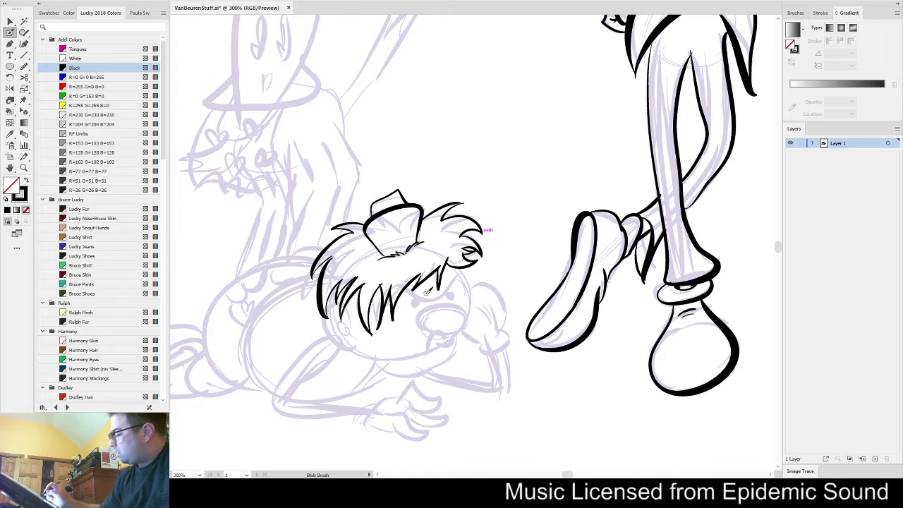
# Ink the boy's angry eyes with a heavy slanted brow line, lower lids, side edges and dark pupils
pyautogui.moveTo(402, 297)
pyautogui.mouseDown()
pyautogui.moveTo(426, 299)
pyautogui.moveTo(459, 276)
pyautogui.mouseUp()
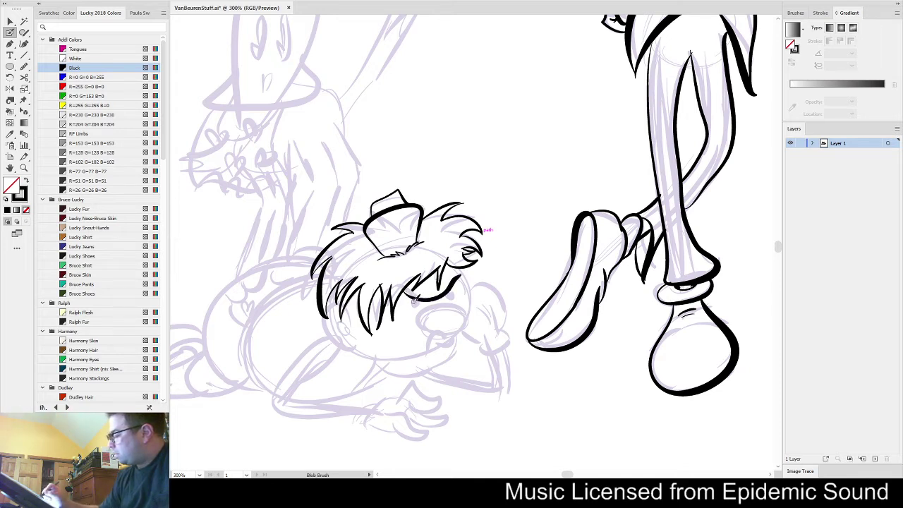
pyautogui.moveTo(399, 312); pyautogui.dragTo(465, 288)
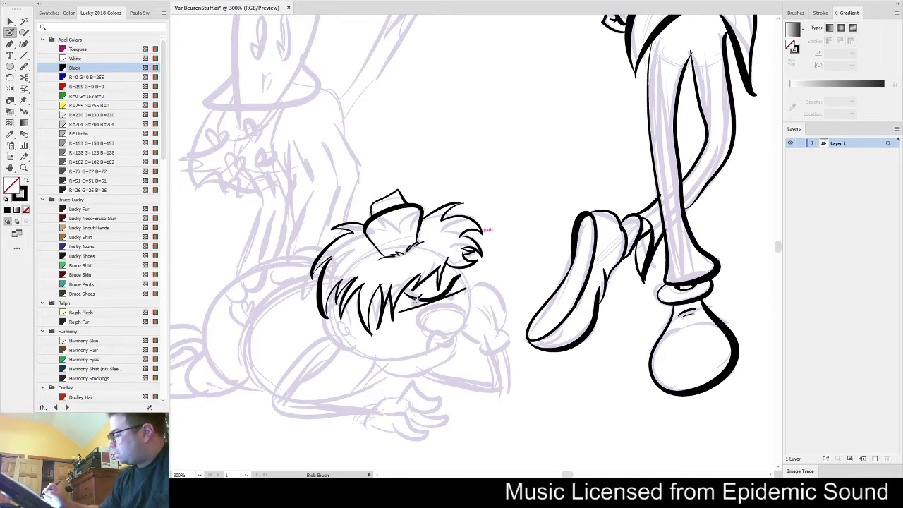
pyautogui.moveTo(408, 297); pyautogui.dragTo(401, 310)
pyautogui.moveTo(452, 284); pyautogui.dragTo(462, 289)
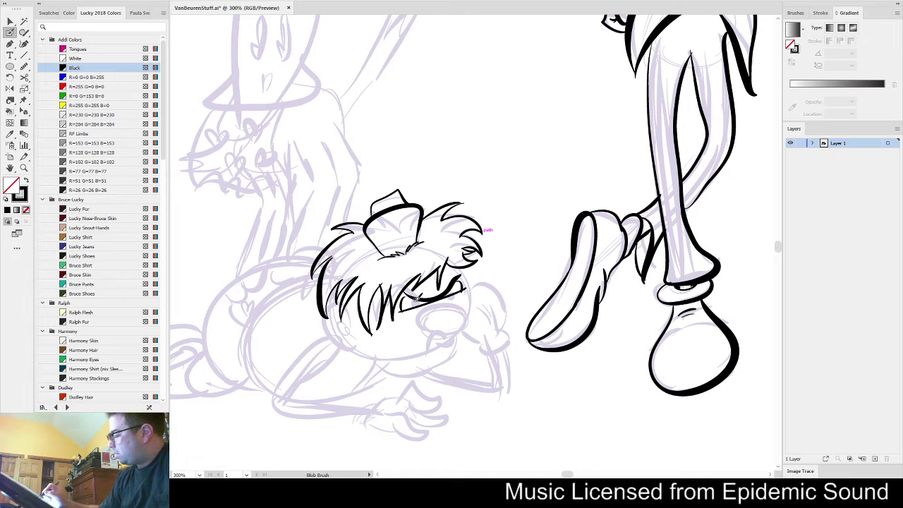
pyautogui.hotkey('ctrl', 'z')
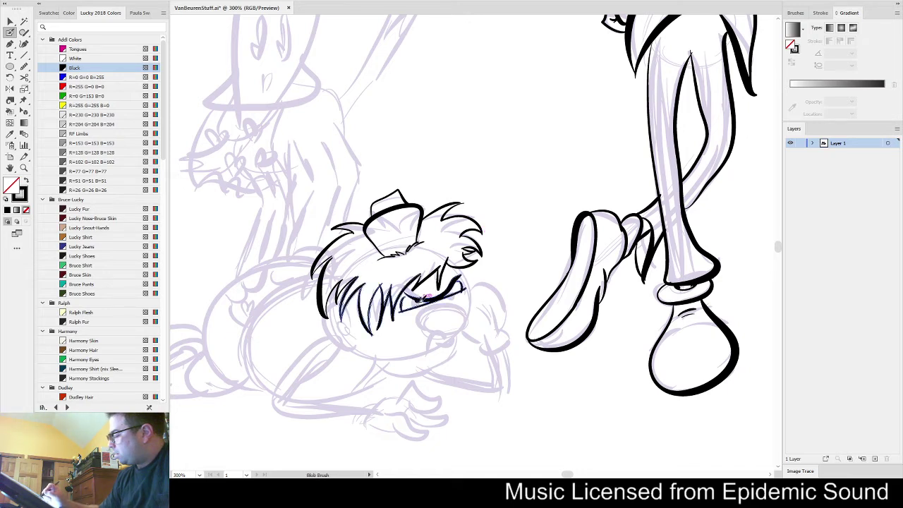
pyautogui.moveTo(417, 300); pyautogui.dragTo(420, 301)
pyautogui.moveTo(453, 286); pyautogui.dragTo(416, 301)
pyautogui.hotkey('ctrl', 'z')
pyautogui.hotkey('ctrl', 'z')
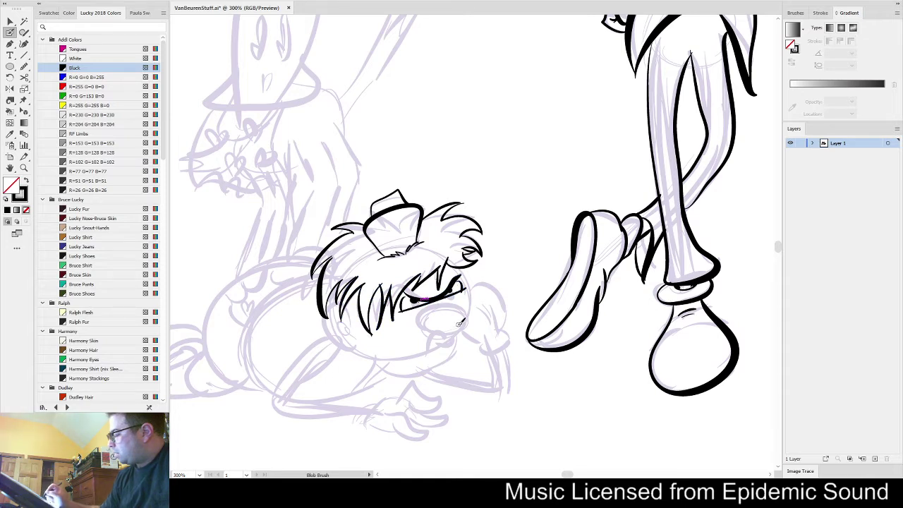
# Ink the rest of the boy's face: round nose, frowning mouth, chin, jaw, ear and cheek line
pyautogui.moveTo(463, 319)
pyautogui.mouseDown()
pyautogui.moveTo(428, 329)
pyautogui.moveTo(464, 299)
pyautogui.moveTo(436, 324)
pyautogui.mouseUp()
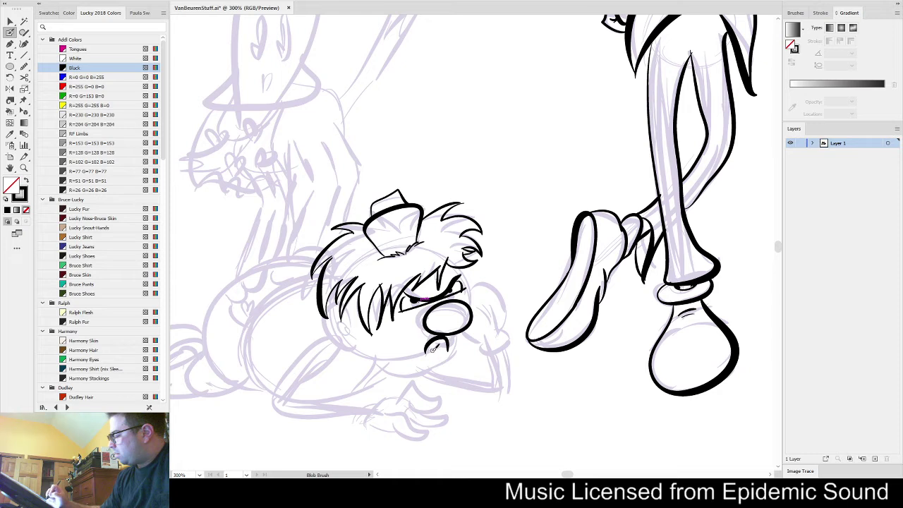
pyautogui.moveTo(396, 358)
pyautogui.mouseDown()
pyautogui.moveTo(427, 369)
pyautogui.moveTo(443, 358)
pyautogui.moveTo(462, 341)
pyautogui.mouseUp()
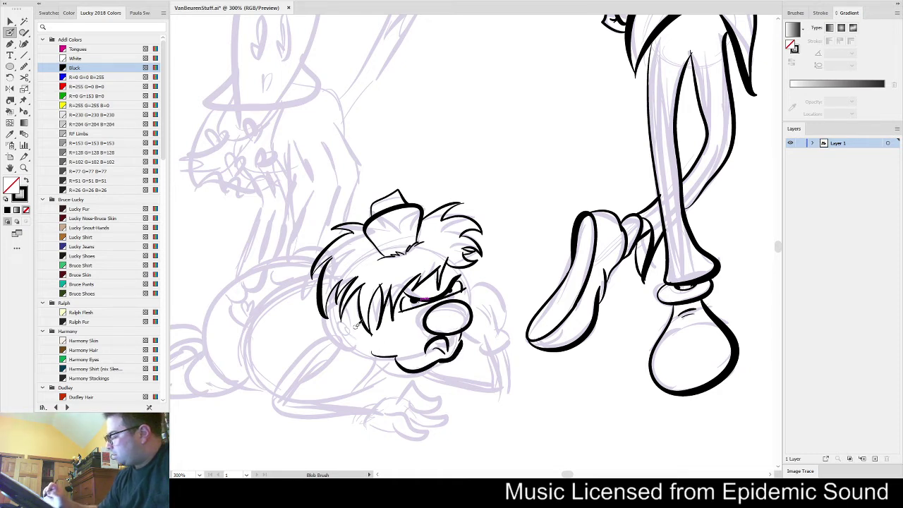
pyautogui.moveTo(350, 317)
pyautogui.mouseDown()
pyautogui.moveTo(348, 305)
pyautogui.moveTo(330, 332)
pyautogui.moveTo(350, 339)
pyautogui.moveTo(337, 311)
pyautogui.moveTo(382, 356)
pyautogui.mouseUp()
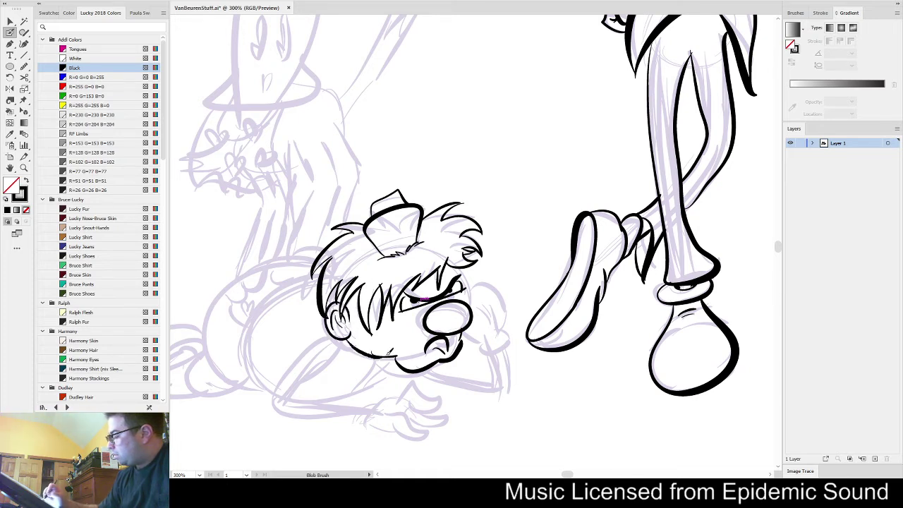
pyautogui.press('space')
pyautogui.moveTo(501, 337)
pyautogui.mouseDown()
pyautogui.moveTo(506, 318)
pyautogui.moveTo(489, 323)
pyautogui.mouseUp()
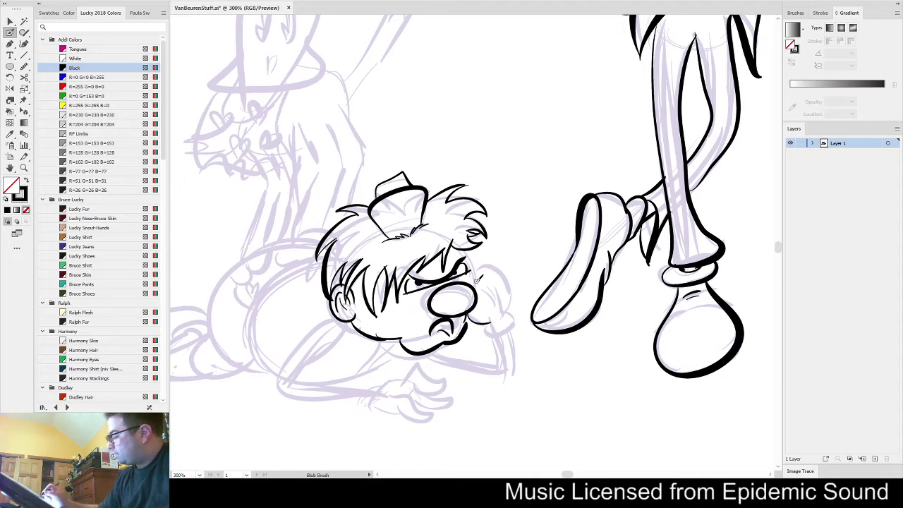
pyautogui.moveTo(477, 266); pyautogui.dragTo(463, 254)
pyautogui.moveTo(405, 312); pyautogui.dragTo(408, 333)
# Ink the fist propping up the boy's head, along with its cuff and bent forearm
pyautogui.moveTo(478, 270)
pyautogui.mouseDown()
pyautogui.moveTo(507, 287)
pyautogui.moveTo(510, 306)
pyautogui.mouseUp()
pyautogui.hotkey('ctrl', 'z')
pyautogui.moveTo(493, 266)
pyautogui.mouseDown()
pyautogui.moveTo(513, 278)
pyautogui.moveTo(511, 300)
pyautogui.mouseUp()
pyautogui.moveTo(496, 331)
pyautogui.mouseDown()
pyautogui.moveTo(506, 357)
pyautogui.moveTo(493, 365)
pyautogui.moveTo(420, 351)
pyautogui.moveTo(481, 373)
pyautogui.moveTo(507, 371)
pyautogui.moveTo(519, 358)
pyautogui.moveTo(516, 332)
pyautogui.moveTo(588, 343)
pyautogui.mouseUp()
# Ink the boy's other gloved hand resting on the ground, with its spread fingers and thumb
pyautogui.press('space')
pyautogui.moveTo(440, 410)
pyautogui.mouseDown()
pyautogui.moveTo(473, 381)
pyautogui.moveTo(520, 402)
pyautogui.moveTo(483, 407)
pyautogui.moveTo(491, 360)
pyautogui.moveTo(492, 377)
pyautogui.mouseUp()
pyautogui.hotkey('ctrl', 'z')
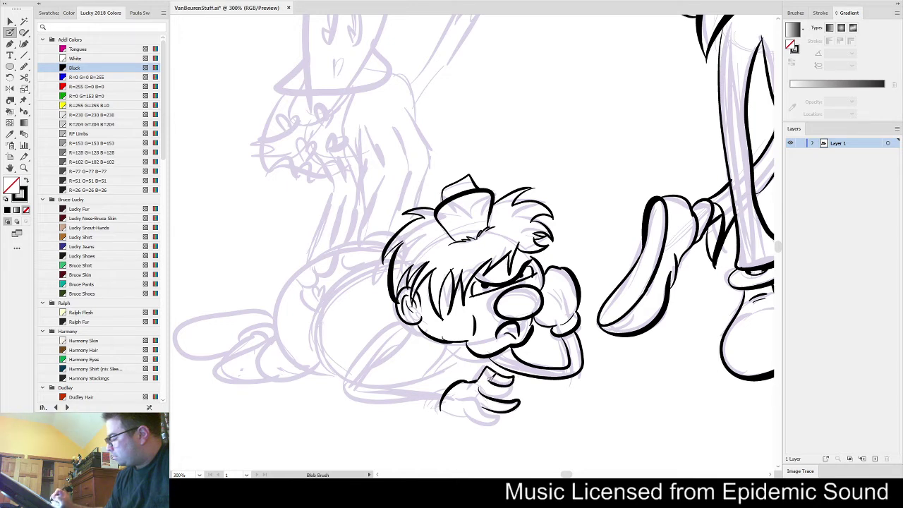
pyautogui.hotkey('ctrl', 'z')
pyautogui.moveTo(460, 402); pyautogui.dragTo(473, 385)
pyautogui.moveTo(473, 385)
pyautogui.mouseDown()
pyautogui.moveTo(469, 409)
pyautogui.moveTo(493, 418)
pyautogui.moveTo(482, 396)
pyautogui.moveTo(444, 406)
pyautogui.moveTo(468, 413)
pyautogui.mouseUp()
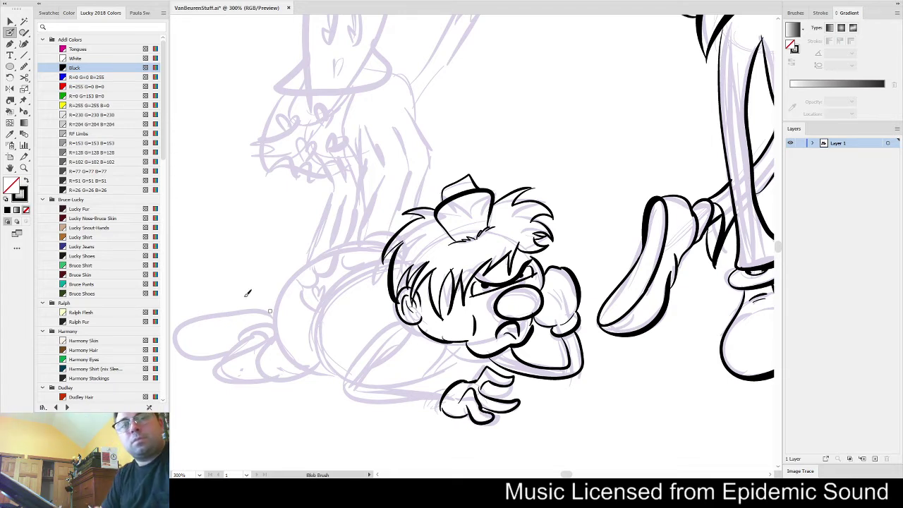
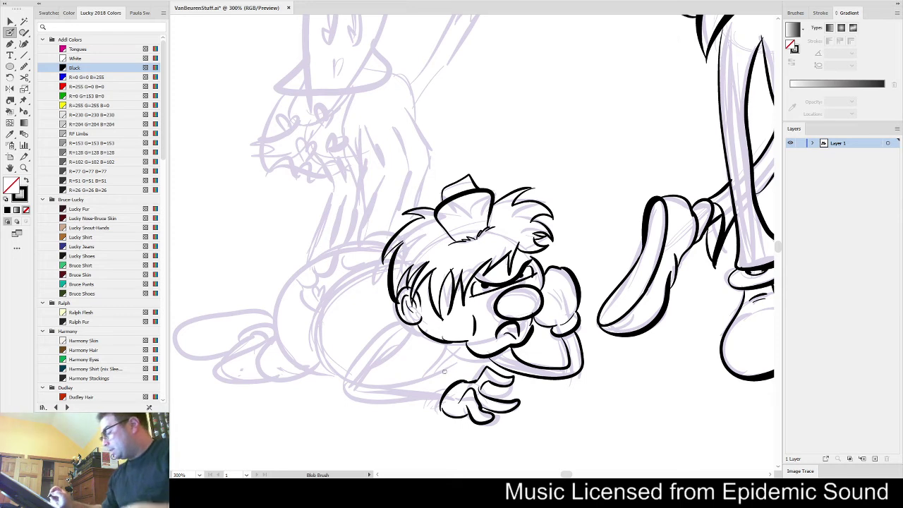
# Ink the glove cuff and bent arm of the hand on the ground, plus the chest lines beneath the chin
pyautogui.moveTo(443, 387)
pyautogui.mouseDown()
pyautogui.moveTo(436, 412)
pyautogui.moveTo(371, 381)
pyautogui.moveTo(408, 336)
pyautogui.moveTo(367, 398)
pyautogui.moveTo(426, 406)
pyautogui.mouseUp()
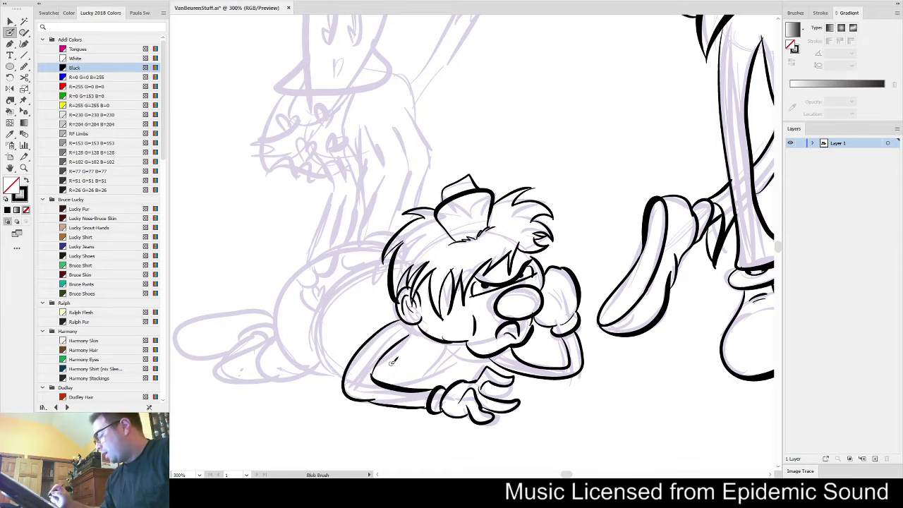
pyautogui.moveTo(445, 343)
pyautogui.mouseDown()
pyautogui.moveTo(407, 381)
pyautogui.moveTo(436, 345)
pyautogui.mouseUp()
pyautogui.hotkey('ctrl', 'z')
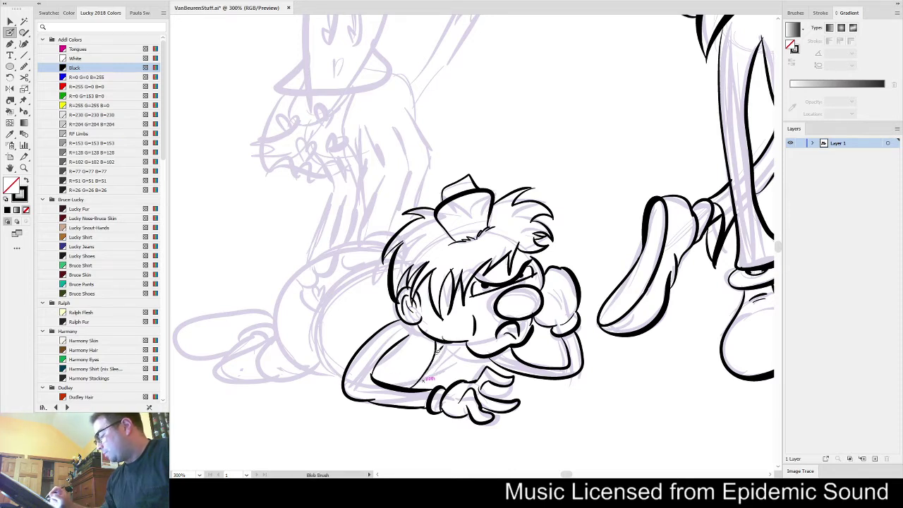
pyautogui.moveTo(411, 388)
pyautogui.mouseDown()
pyautogui.moveTo(435, 375)
pyautogui.moveTo(456, 347)
pyautogui.mouseUp()
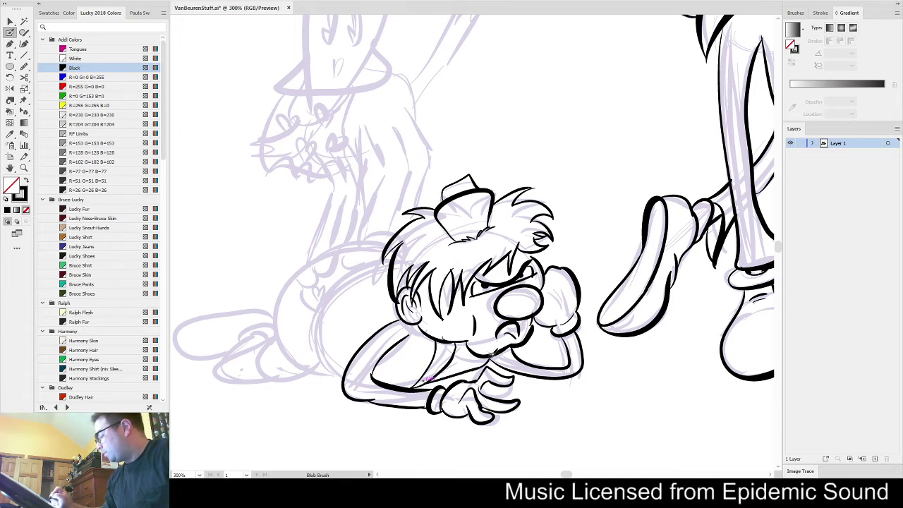
# Ink the curved outline of the boy's torso and the scalloped, pointed shape on his lower back
pyautogui.moveTo(500, 359); pyautogui.dragTo(534, 386)
pyautogui.moveTo(379, 402)
pyautogui.mouseDown()
pyautogui.moveTo(348, 350)
pyautogui.moveTo(431, 290)
pyautogui.moveTo(407, 295)
pyautogui.mouseUp()
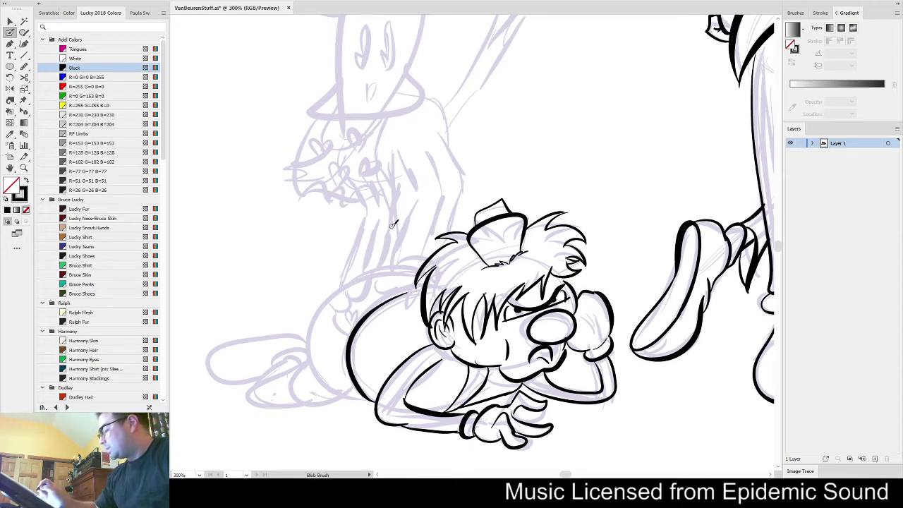
pyautogui.moveTo(349, 339)
pyautogui.mouseDown()
pyautogui.moveTo(336, 308)
pyautogui.moveTo(368, 290)
pyautogui.moveTo(357, 284)
pyautogui.moveTo(361, 296)
pyautogui.moveTo(385, 298)
pyautogui.mouseUp()
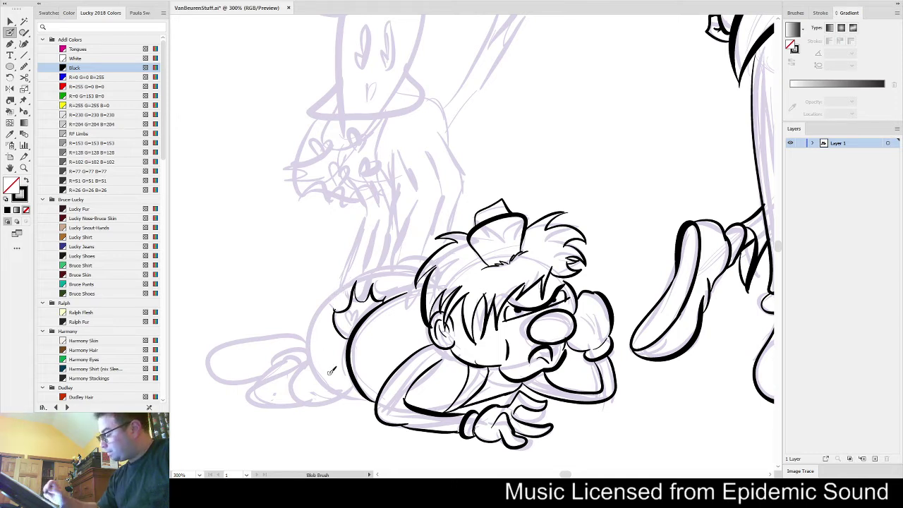
# Ink the boy's nearest foot and the rounded outline of his trouser seat and far hip
pyautogui.moveTo(285, 372); pyautogui.dragTo(344, 398)
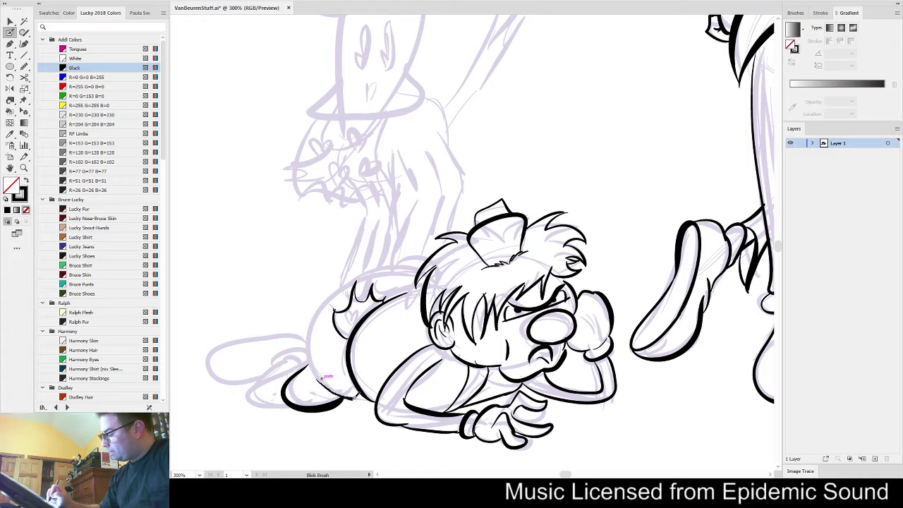
pyautogui.hotkey('ctrl', 'z')
pyautogui.moveTo(317, 375)
pyautogui.mouseDown()
pyautogui.moveTo(368, 395)
pyautogui.moveTo(346, 353)
pyautogui.moveTo(311, 345)
pyautogui.moveTo(314, 367)
pyautogui.moveTo(313, 317)
pyautogui.moveTo(381, 272)
pyautogui.moveTo(391, 279)
pyautogui.moveTo(404, 265)
pyautogui.moveTo(424, 261)
pyautogui.mouseUp()
pyautogui.hotkey('ctrl', 'z')
pyautogui.moveTo(407, 292)
pyautogui.mouseDown()
pyautogui.moveTo(425, 287)
pyautogui.moveTo(427, 251)
pyautogui.moveTo(435, 253)
pyautogui.mouseUp()
pyautogui.moveTo(381, 318); pyautogui.dragTo(413, 320)
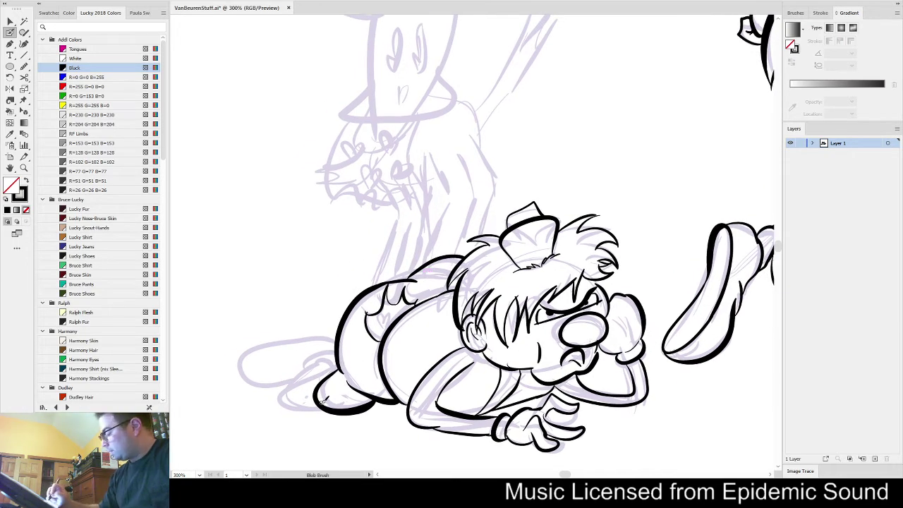
# Ink the boy's remaining foot shapes, including the long one stretched out behind him, and touch up his brow
pyautogui.moveTo(319, 361)
pyautogui.mouseDown()
pyautogui.moveTo(335, 405)
pyautogui.moveTo(289, 412)
pyautogui.moveTo(328, 356)
pyautogui.moveTo(341, 363)
pyautogui.mouseUp()
pyautogui.hotkey('ctrl', 'z')
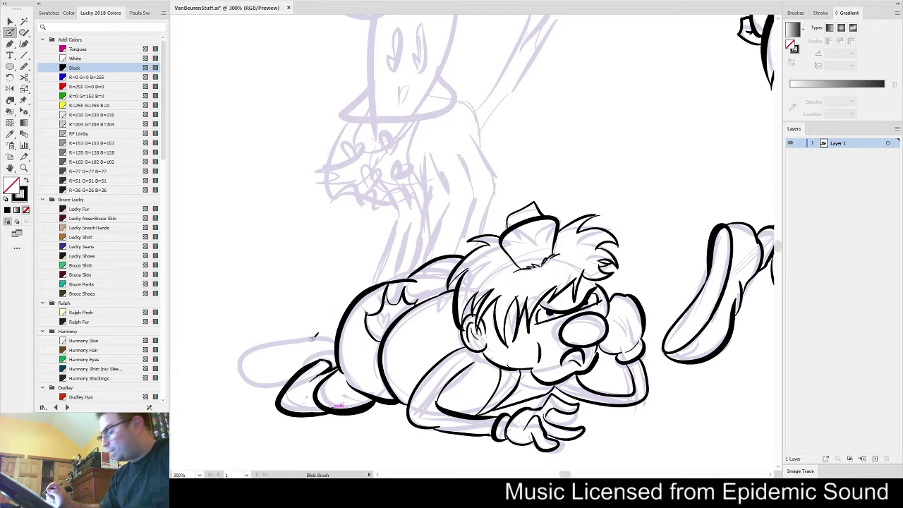
pyautogui.moveTo(337, 336)
pyautogui.mouseDown()
pyautogui.moveTo(295, 334)
pyautogui.moveTo(234, 353)
pyautogui.moveTo(292, 386)
pyautogui.mouseUp()
pyautogui.moveTo(640, 369); pyautogui.dragTo(601, 383)
pyautogui.moveTo(497, 324); pyautogui.dragTo(529, 314)
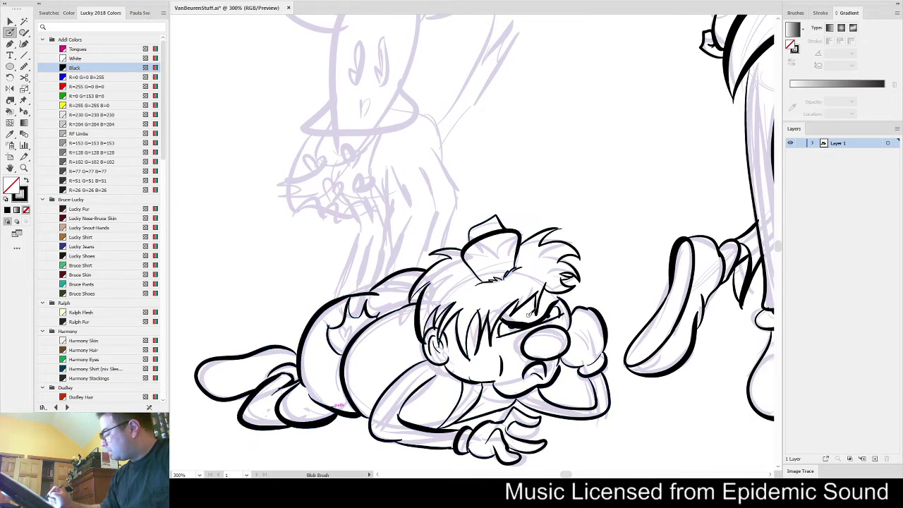
# Ink the shaggy legs of the goat standing on the boy's back and the wide, flared outline of its muzzle
pyautogui.hotkey('ctrl', 'z')
pyautogui.moveTo(611, 325); pyautogui.dragTo(669, 384)
pyautogui.moveTo(393, 356)
pyautogui.mouseDown()
pyautogui.moveTo(415, 282)
pyautogui.moveTo(424, 347)
pyautogui.moveTo(467, 291)
pyautogui.moveTo(471, 265)
pyautogui.mouseUp()
pyautogui.moveTo(475, 227)
pyautogui.mouseDown()
pyautogui.moveTo(493, 283)
pyautogui.moveTo(512, 294)
pyautogui.moveTo(535, 330)
pyautogui.mouseUp()
pyautogui.moveTo(427, 213)
pyautogui.mouseDown()
pyautogui.moveTo(397, 249)
pyautogui.moveTo(471, 252)
pyautogui.moveTo(519, 231)
pyautogui.moveTo(498, 202)
pyautogui.mouseUp()
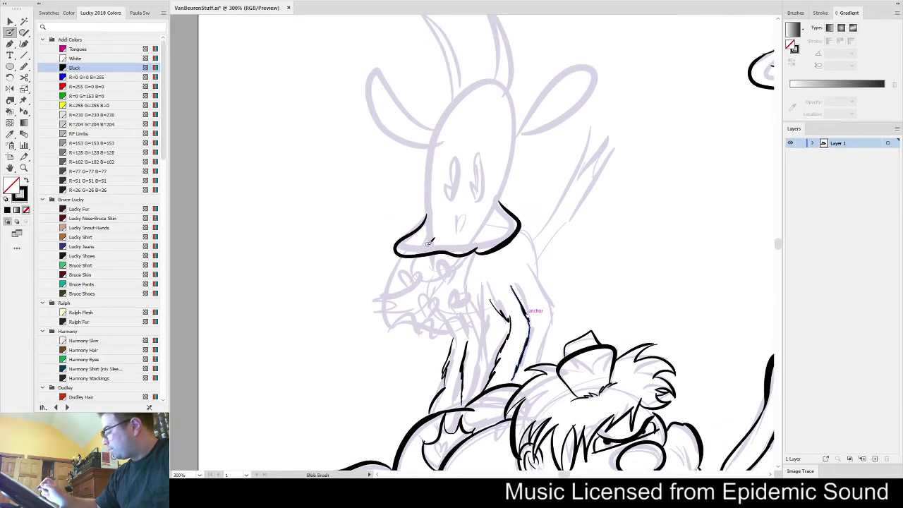
# Ink the torn cloth hanging from the goat's mouth, with its sides, scalloped lower edge and inner fold lines
pyautogui.moveTo(399, 267)
pyautogui.mouseDown()
pyautogui.moveTo(385, 337)
pyautogui.moveTo(482, 323)
pyautogui.moveTo(467, 279)
pyautogui.moveTo(478, 251)
pyautogui.mouseUp()
pyautogui.hotkey('ctrl', 'z')
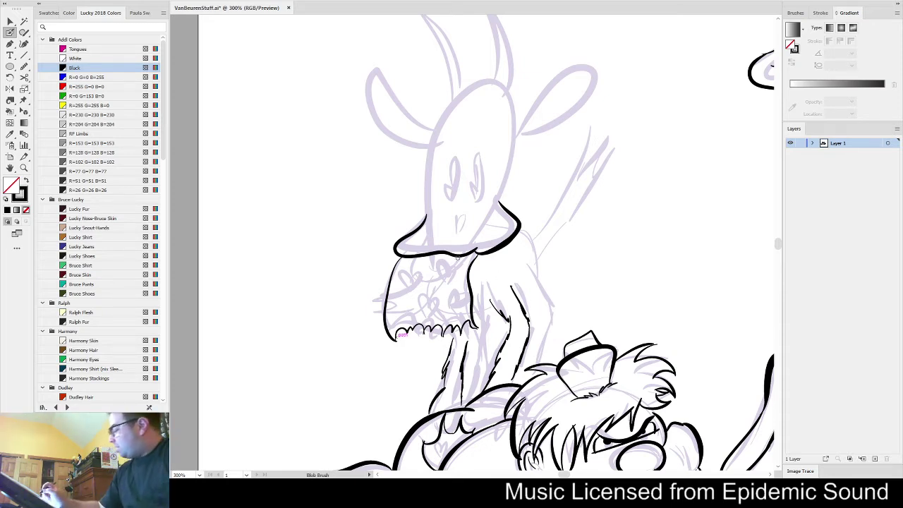
pyautogui.moveTo(431, 261)
pyautogui.mouseDown()
pyautogui.moveTo(418, 308)
pyautogui.moveTo(437, 289)
pyautogui.moveTo(444, 319)
pyautogui.moveTo(401, 305)
pyautogui.moveTo(416, 265)
pyautogui.mouseUp()
pyautogui.hotkey('ctrl', 'z')
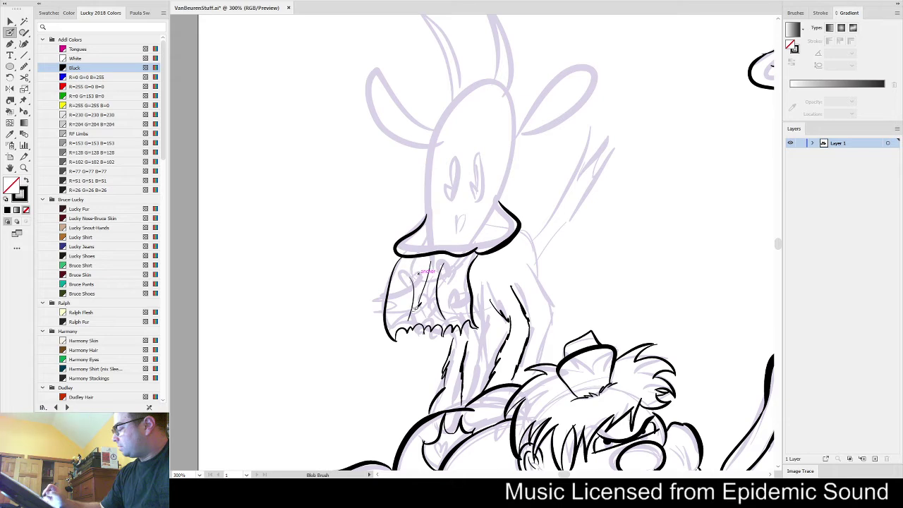
# Ink the goat's facial features: the nostril lines on the muzzle, both oval eyes with pupils, and the brow marks
pyautogui.press('space')
pyautogui.moveTo(495, 273); pyautogui.dragTo(440, 337)
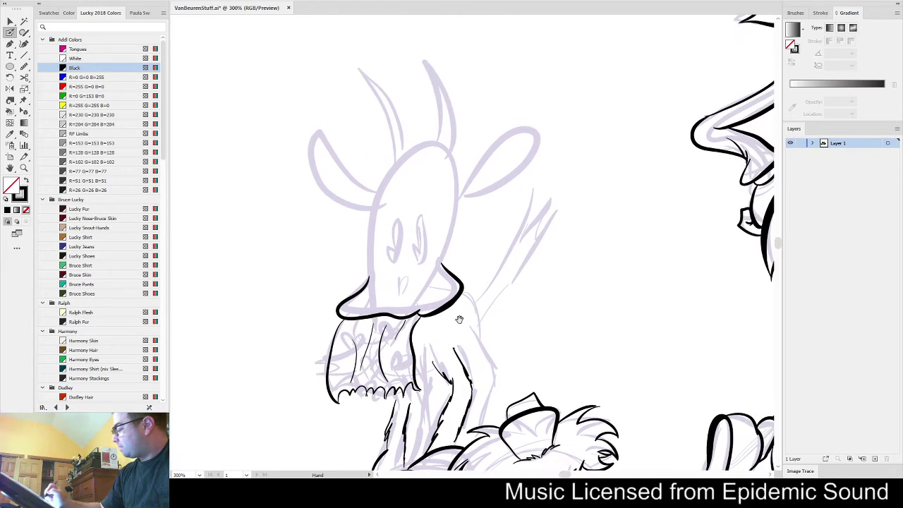
pyautogui.moveTo(401, 287); pyautogui.dragTo(408, 275)
pyautogui.hotkey('ctrl', 'z')
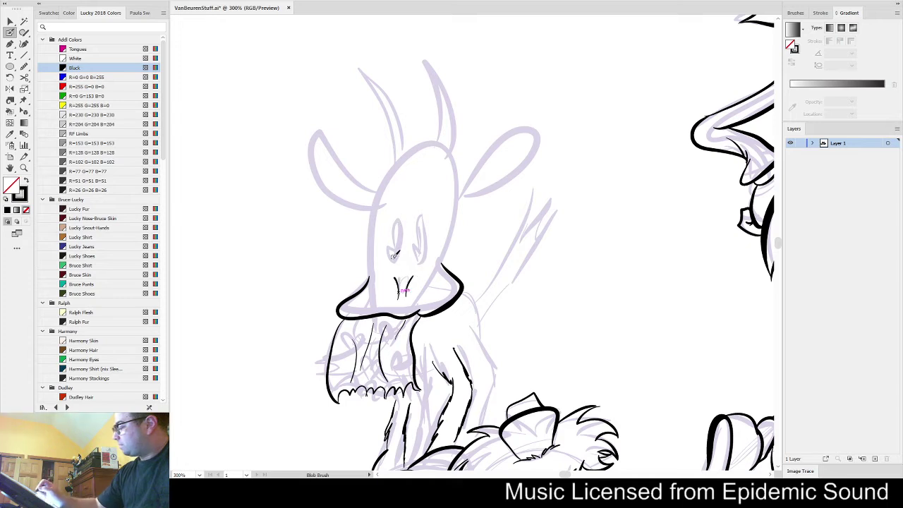
pyautogui.moveTo(392, 255); pyautogui.dragTo(395, 223)
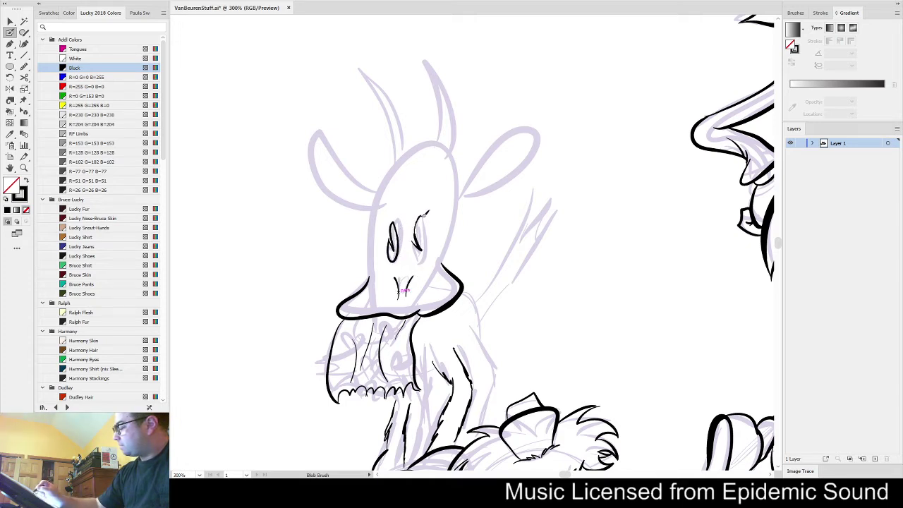
pyautogui.moveTo(423, 256)
pyautogui.mouseDown()
pyautogui.moveTo(412, 219)
pyautogui.moveTo(416, 241)
pyautogui.moveTo(403, 222)
pyautogui.moveTo(373, 231)
pyautogui.moveTo(393, 197)
pyautogui.moveTo(385, 207)
pyautogui.moveTo(402, 193)
pyautogui.moveTo(440, 204)
pyautogui.mouseUp()
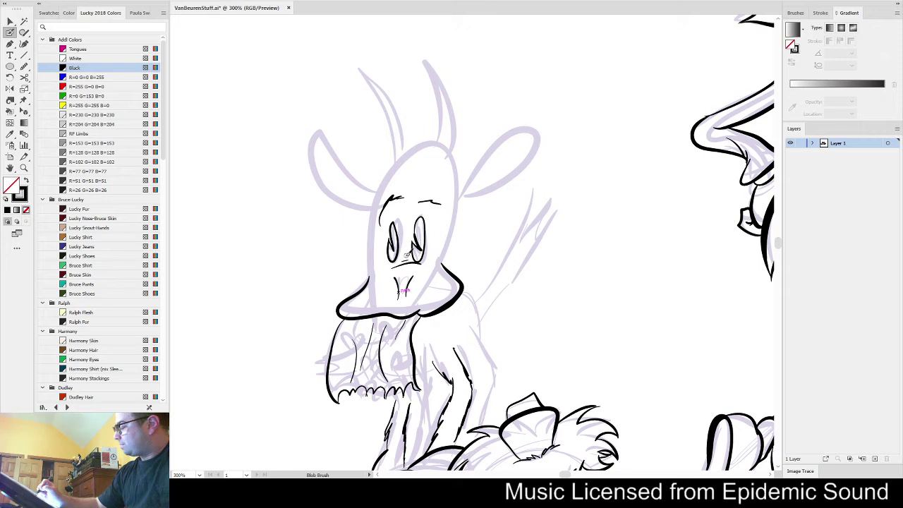
# Ink the outline of the goat's head, with furry cheeks on both sides and a pointed hair tuft on top
pyautogui.moveTo(366, 262)
pyautogui.mouseDown()
pyautogui.moveTo(376, 198)
pyautogui.moveTo(421, 148)
pyautogui.mouseUp()
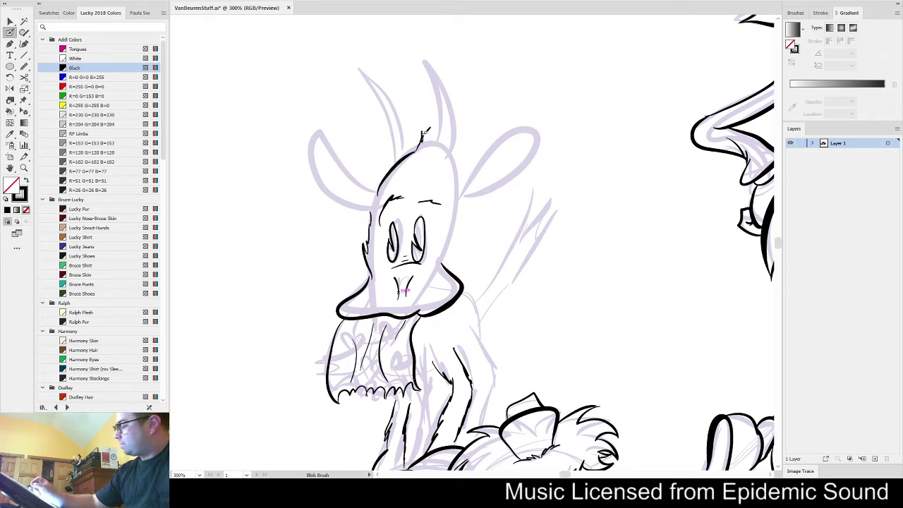
pyautogui.moveTo(445, 147); pyautogui.dragTo(457, 204)
pyautogui.moveTo(452, 247); pyautogui.dragTo(442, 265)
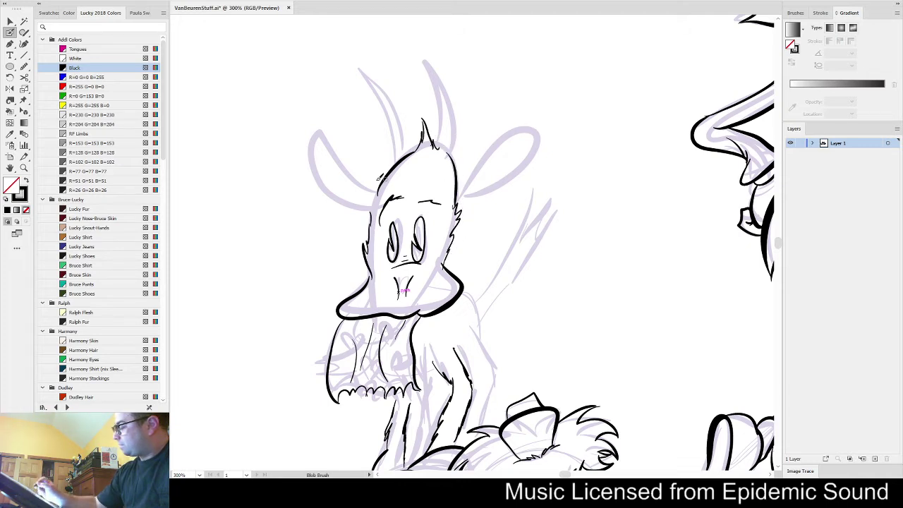
# Ink both of the goat's long ears and add a solid black shape inside each one
pyautogui.moveTo(377, 192)
pyautogui.mouseDown()
pyautogui.moveTo(355, 178)
pyautogui.moveTo(322, 127)
pyautogui.moveTo(312, 150)
pyautogui.moveTo(327, 192)
pyautogui.moveTo(375, 203)
pyautogui.mouseUp()
pyautogui.moveTo(455, 191)
pyautogui.mouseDown()
pyautogui.moveTo(507, 126)
pyautogui.moveTo(539, 127)
pyautogui.moveTo(512, 168)
pyautogui.moveTo(459, 199)
pyautogui.moveTo(512, 145)
pyautogui.mouseUp()
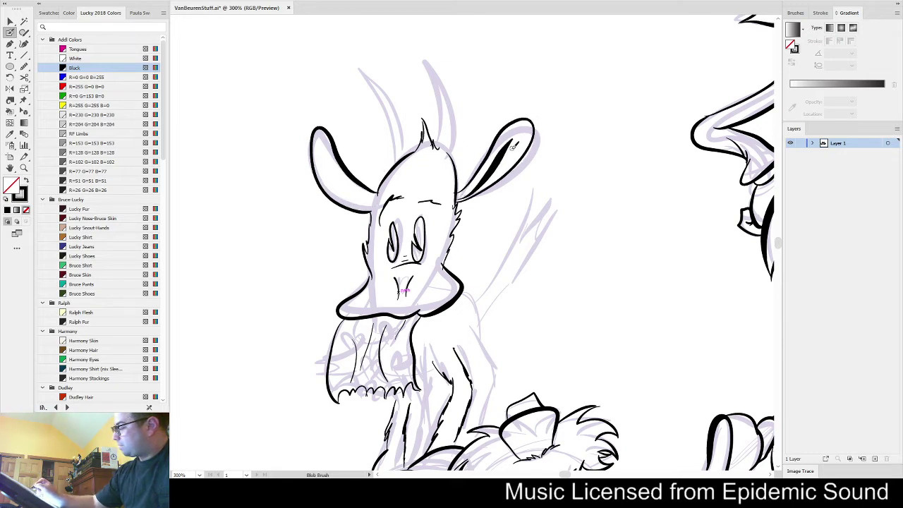
pyautogui.moveTo(374, 206)
pyautogui.mouseDown()
pyautogui.moveTo(330, 173)
pyautogui.moveTo(344, 188)
pyautogui.mouseUp()
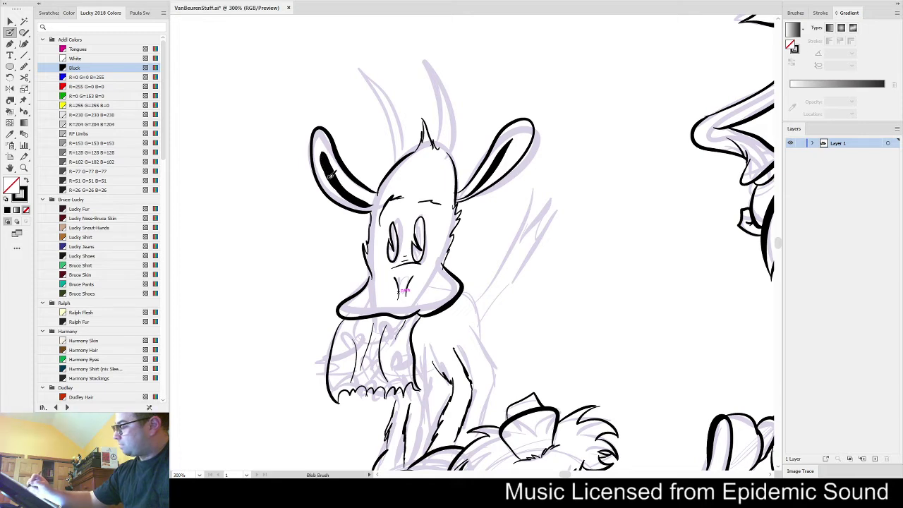
# Ink the goat's two curved, pointed horns, redrawing the second one with a heavier inner edge
pyautogui.moveTo(451, 146); pyautogui.dragTo(426, 252)
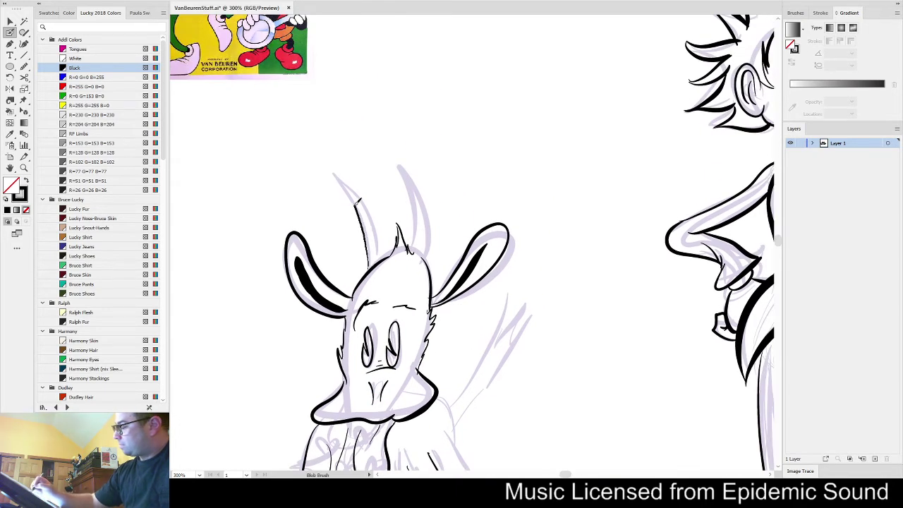
pyautogui.moveTo(337, 170); pyautogui.dragTo(379, 225)
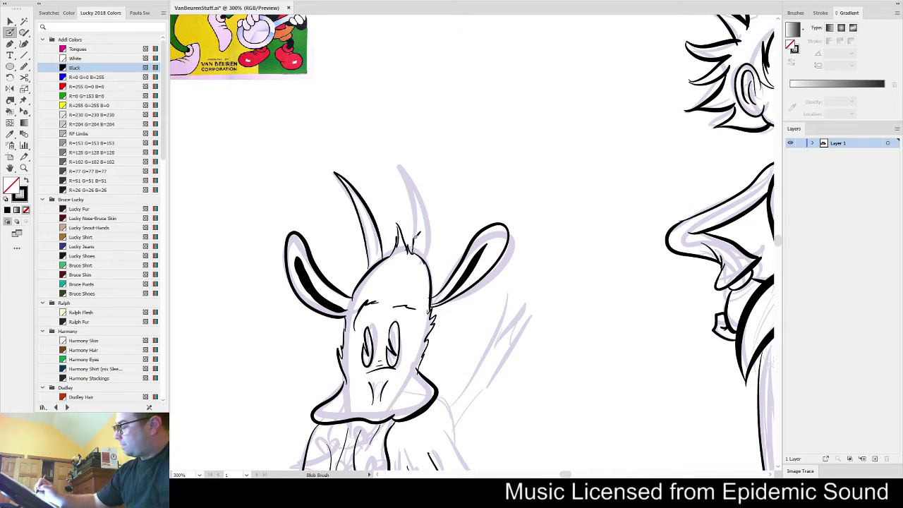
pyautogui.moveTo(407, 165); pyautogui.dragTo(431, 243)
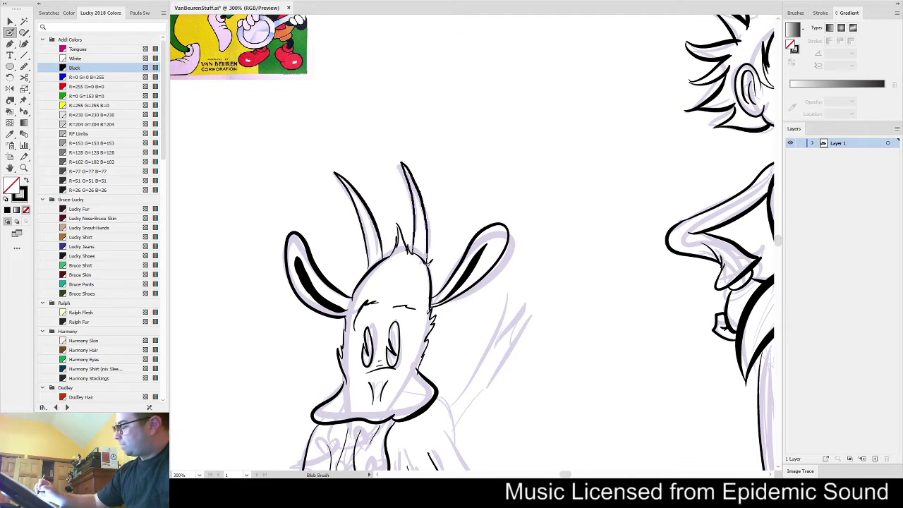
pyautogui.hotkey('ctrl', 'z')
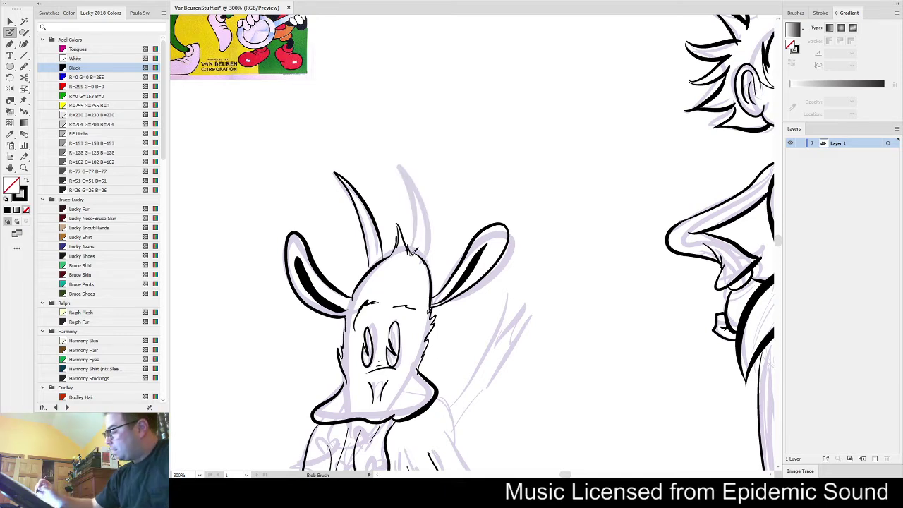
pyautogui.moveTo(418, 219)
pyautogui.mouseDown()
pyautogui.moveTo(404, 159)
pyautogui.moveTo(427, 203)
pyautogui.mouseUp()
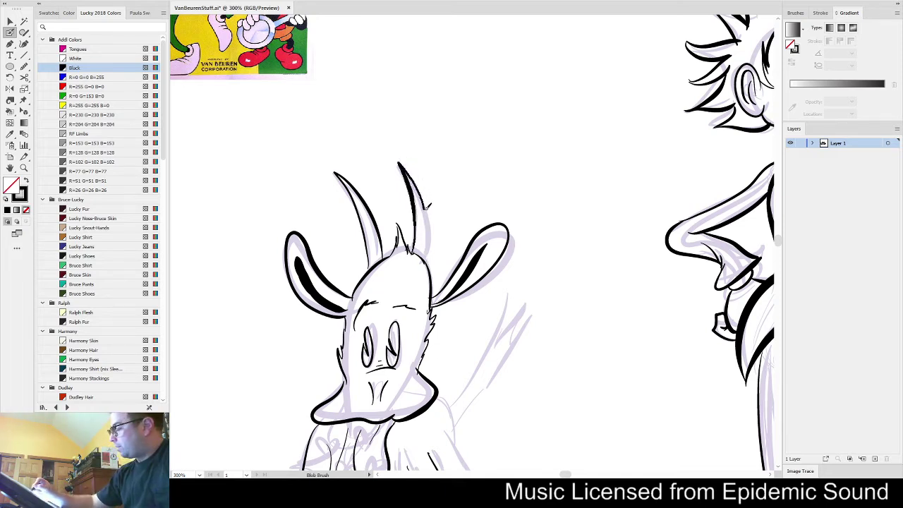
pyautogui.moveTo(429, 241); pyautogui.dragTo(426, 263)
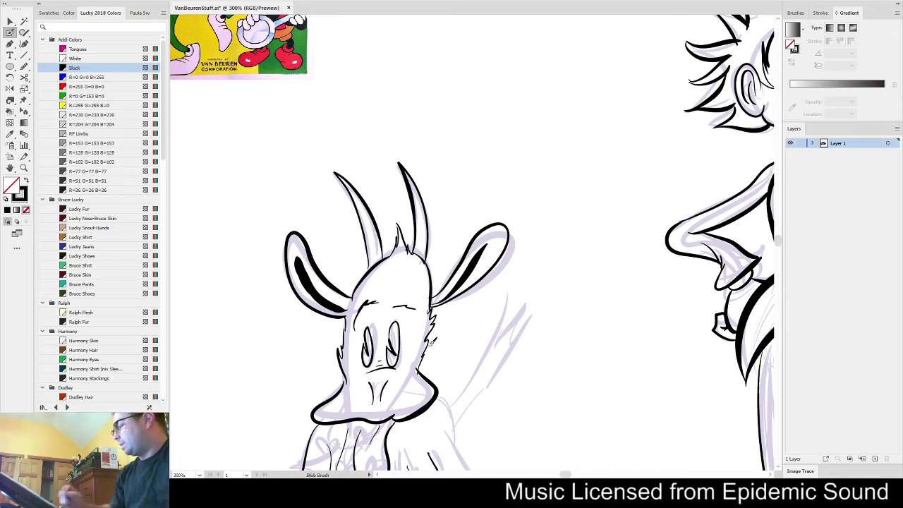
# Ink the goat's shaggy belly, hindquarters and back, and complete the fur lines on its legs
pyautogui.scroll(-2, 416, 337)
pyautogui.moveTo(487, 407); pyautogui.dragTo(462, 266)
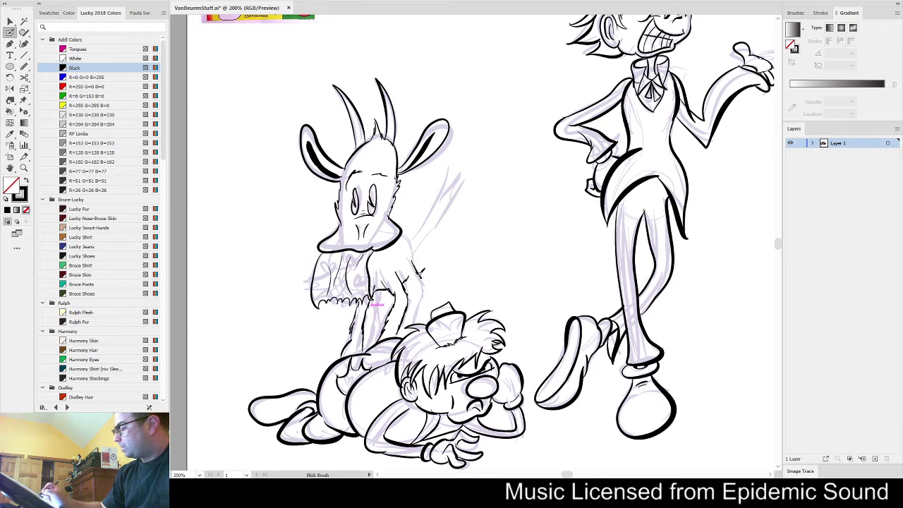
pyautogui.hotkey('ctrl', 'z')
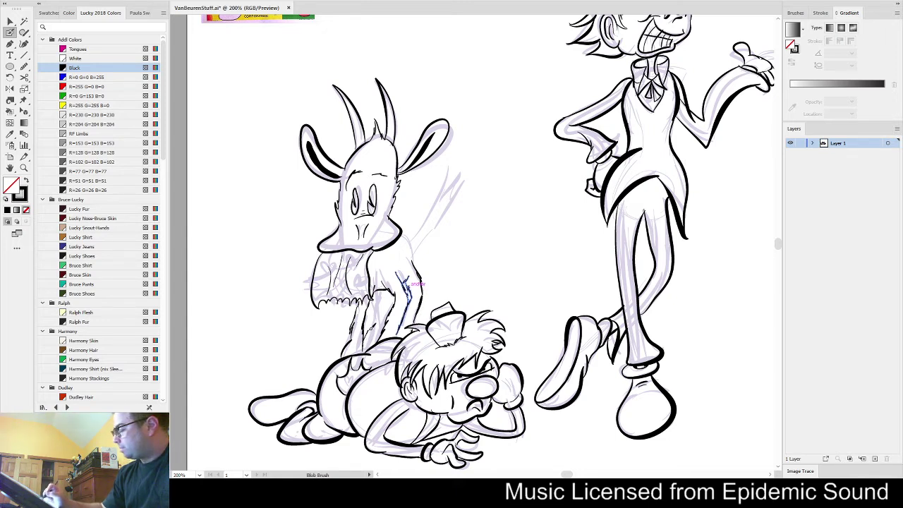
pyautogui.moveTo(375, 311); pyautogui.dragTo(373, 325)
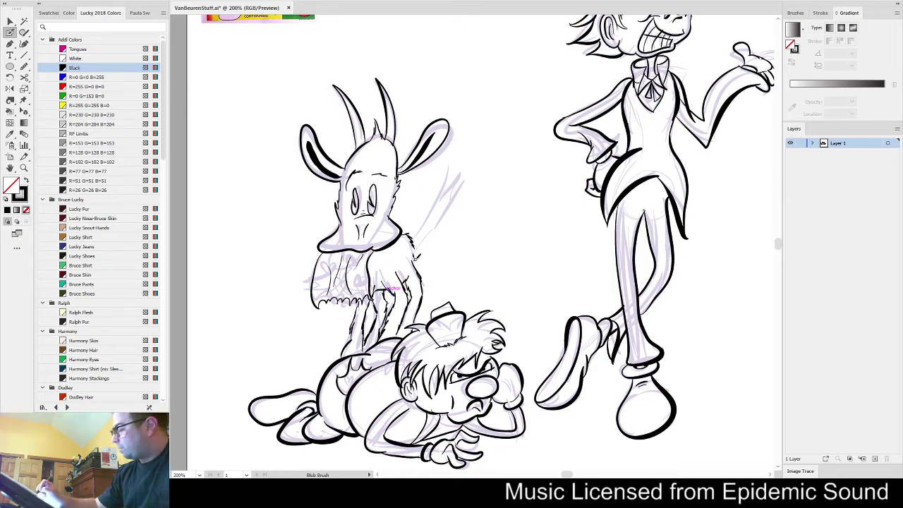
# Ink the goat's raised, bushy tail with long, ragged fur strokes
pyautogui.moveTo(412, 238)
pyautogui.mouseDown()
pyautogui.moveTo(441, 167)
pyautogui.moveTo(439, 189)
pyautogui.moveTo(451, 167)
pyautogui.mouseUp()
pyautogui.moveTo(440, 207)
pyautogui.mouseDown()
pyautogui.moveTo(451, 182)
pyautogui.moveTo(464, 181)
pyautogui.moveTo(440, 217)
pyautogui.mouseUp()
pyautogui.moveTo(432, 213); pyautogui.dragTo(417, 246)
pyautogui.hotkey('ctrl', 'z')
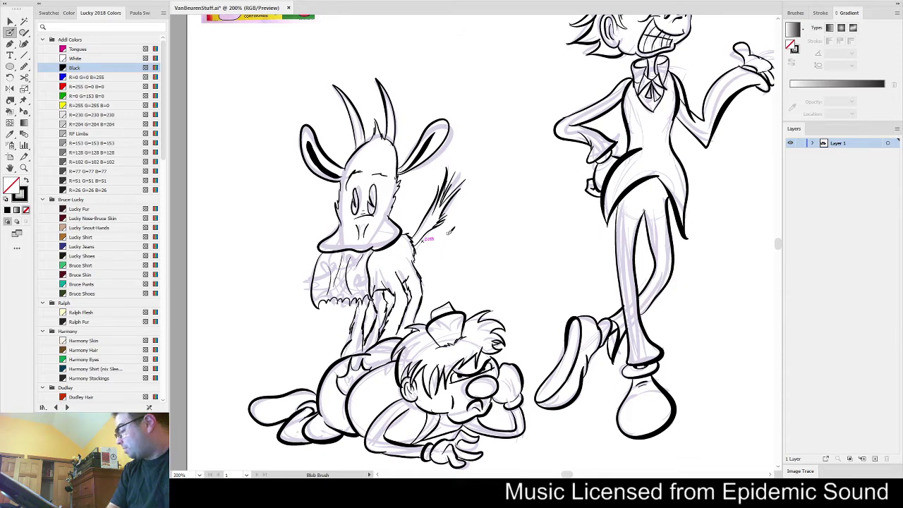
# Select and deselect the goat and boy artwork, and show the transparency grid behind the drawing
pyautogui.hotkey('ctrl', '-')
pyautogui.hotkey('ctrl', '-')
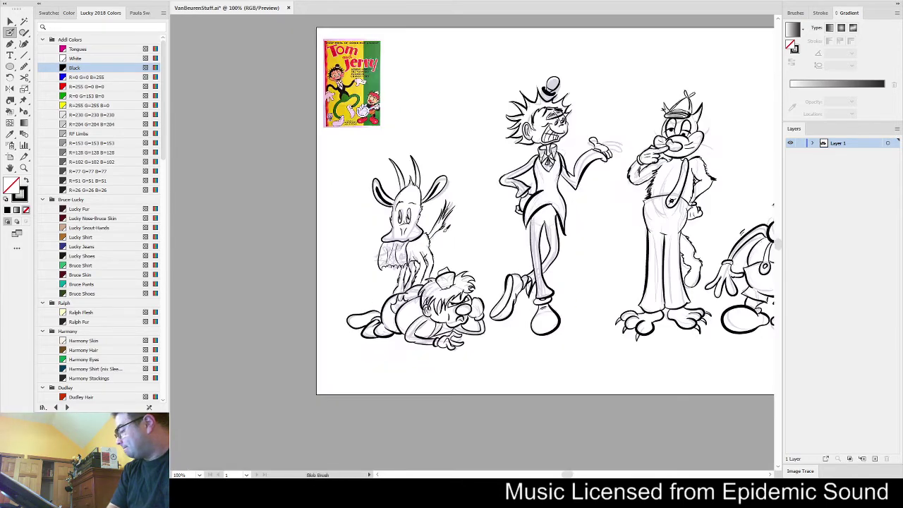
pyautogui.press('v')
pyautogui.moveTo(399, 149)
pyautogui.mouseDown()
pyautogui.moveTo(228, 371)
pyautogui.moveTo(233, 365)
pyautogui.mouseUp()
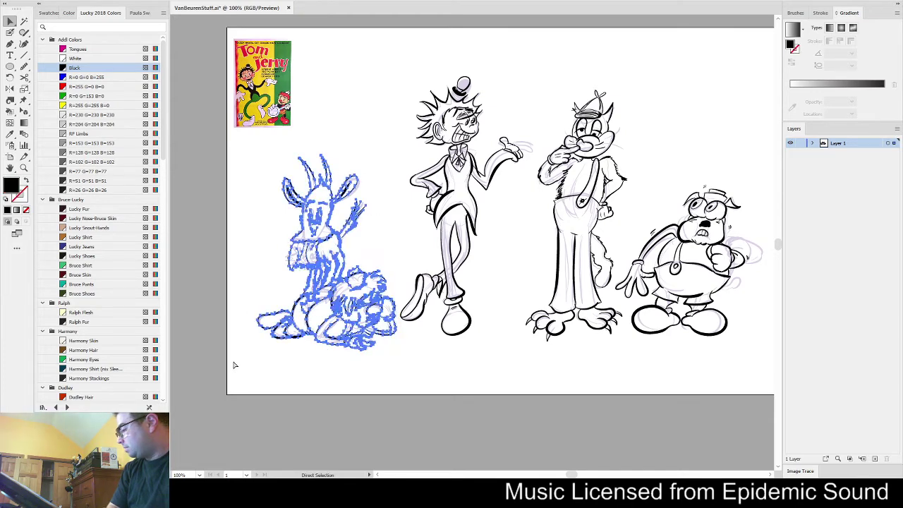
pyautogui.press('v')
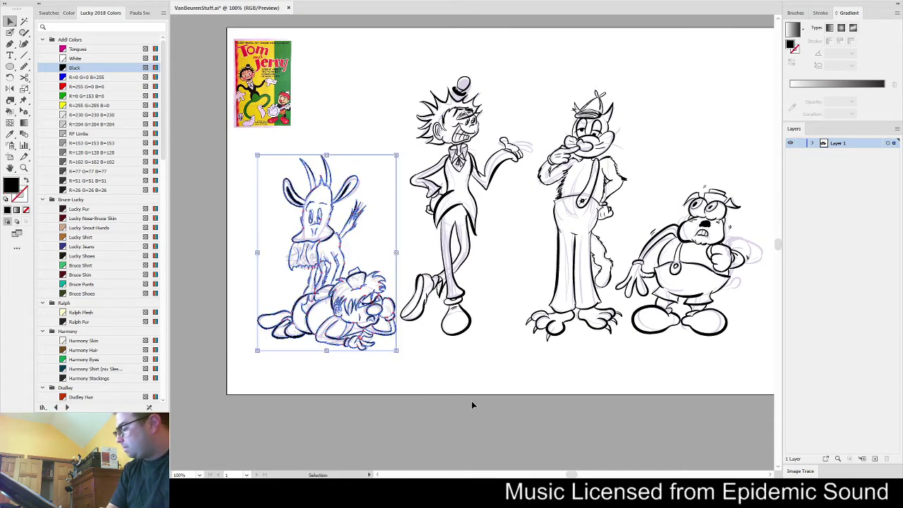
pyautogui.click(465, 390)
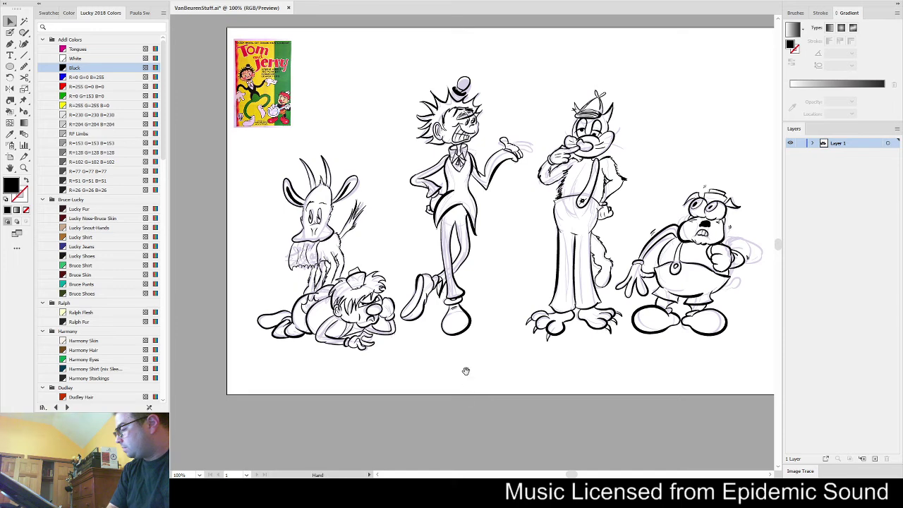
pyautogui.moveTo(465, 370); pyautogui.dragTo(440, 410)
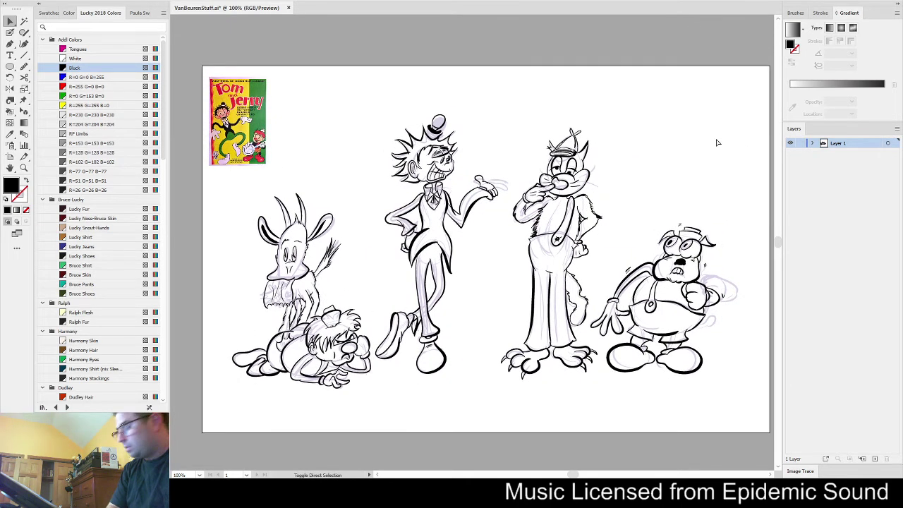
pyautogui.hotkey('ctrl', 'shift', 'd')
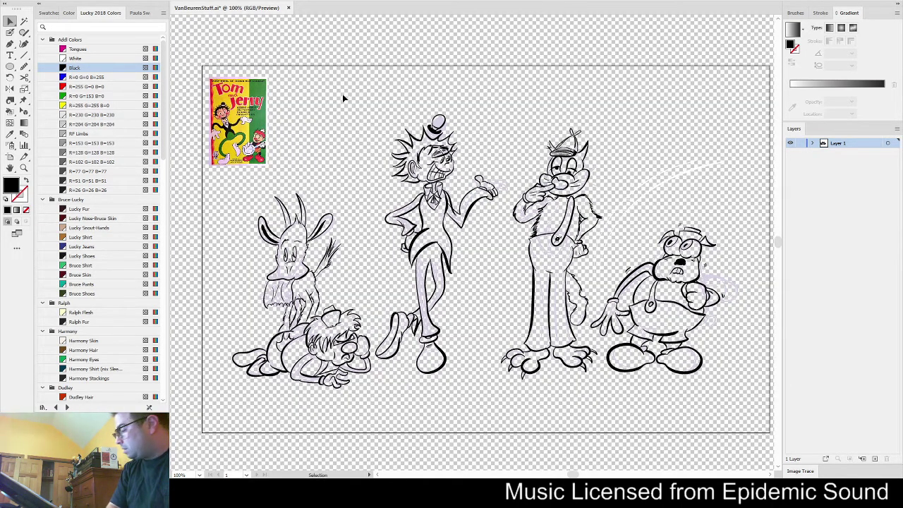
# Fill the tall man's trousers with the green sampled from the Tom and Jerry poster, using the Live Paint Bucket
pyautogui.press('k')
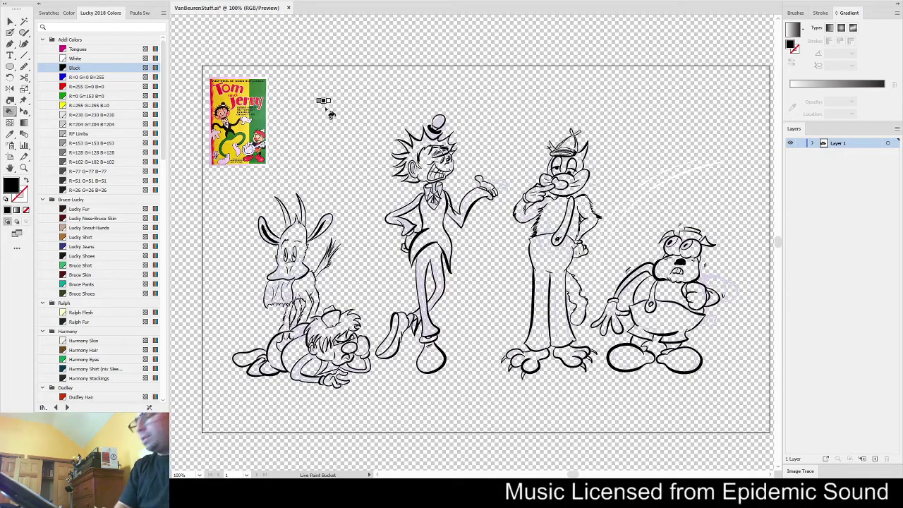
pyautogui.scroll(2, 225, 151)
pyautogui.keyDown('alt'); pyautogui.click(241, 115); pyautogui.keyUp('alt')
pyautogui.moveTo(522, 237); pyautogui.dragTo(314, 161)
pyautogui.click(443, 289)
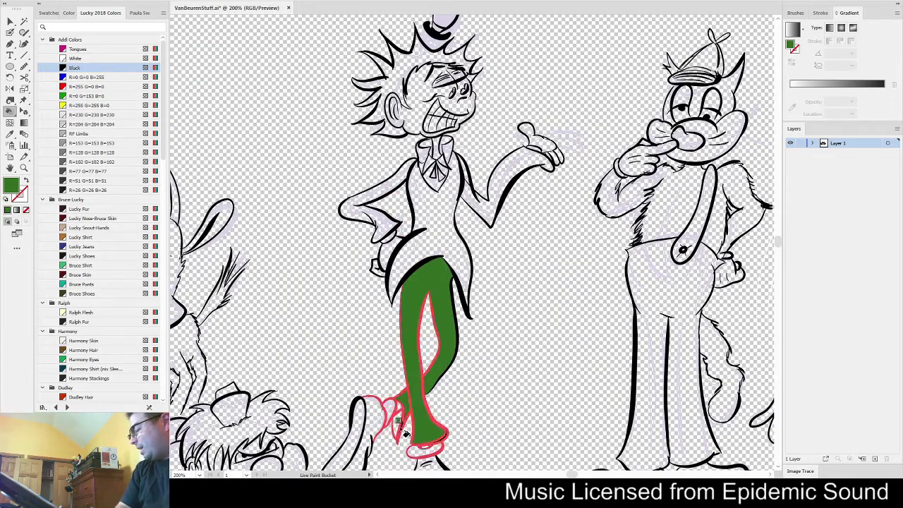
# Darken the green to 1C510D and fill the inside of the trouser cuff on the tall man's crossed leg
pyautogui.scroll(5, 411, 419)
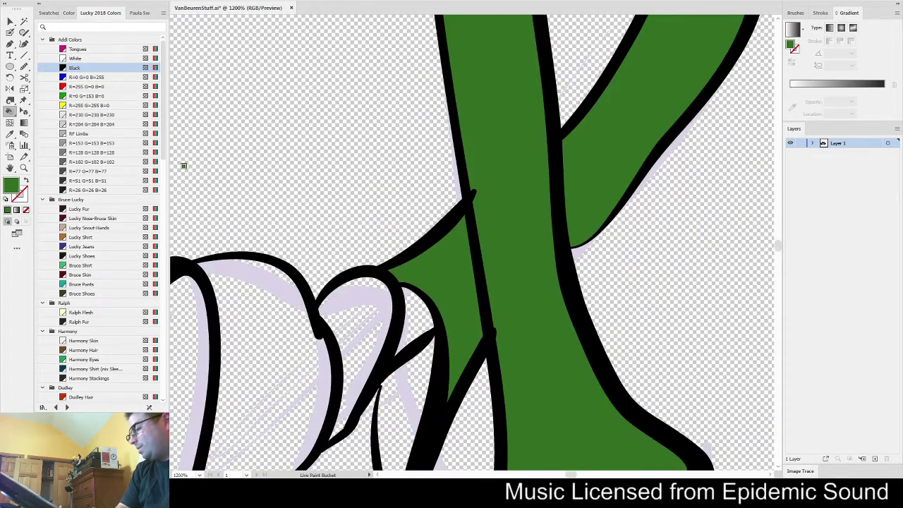
pyautogui.doubleClick(19, 186)
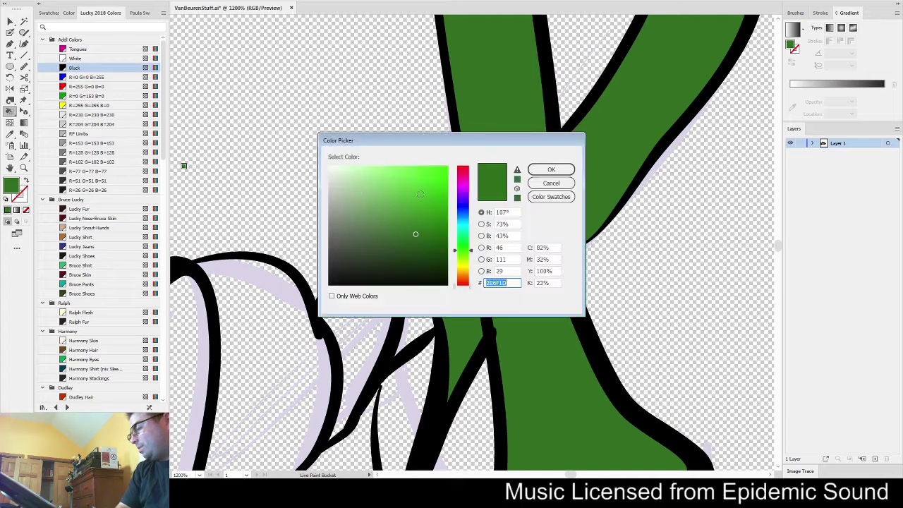
pyautogui.moveTo(420, 236); pyautogui.dragTo(427, 244)
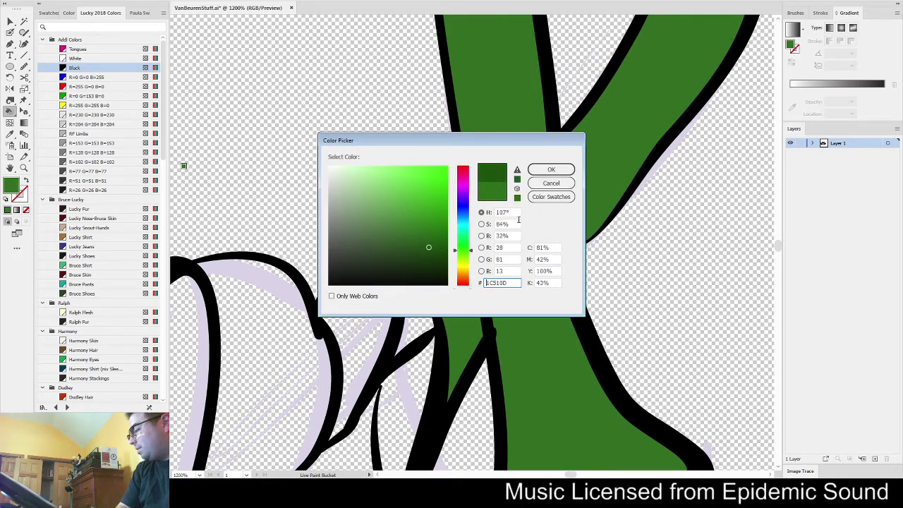
pyautogui.click(551, 169)
pyautogui.click(406, 398)
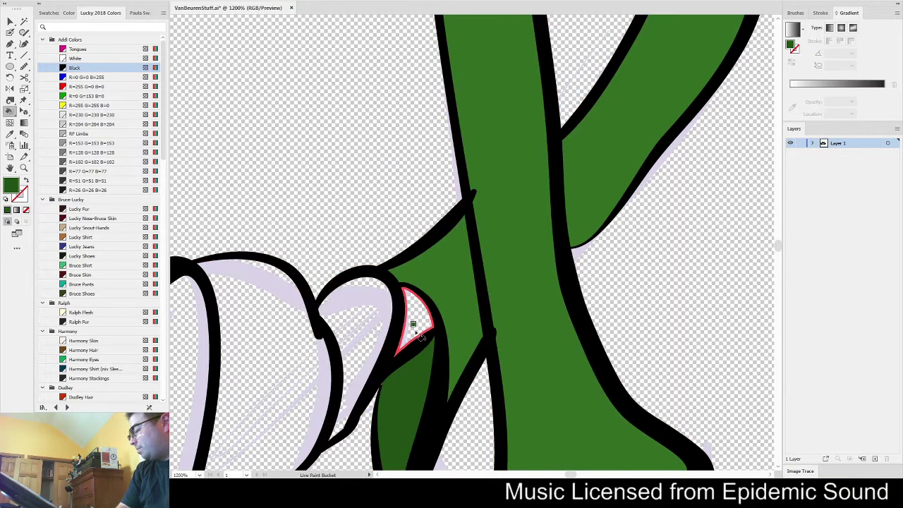
# Sample the skin tone from the Tom and Jerry poster and fill the tall man's face and ear with it
pyautogui.scroll(-4, 334, 202)
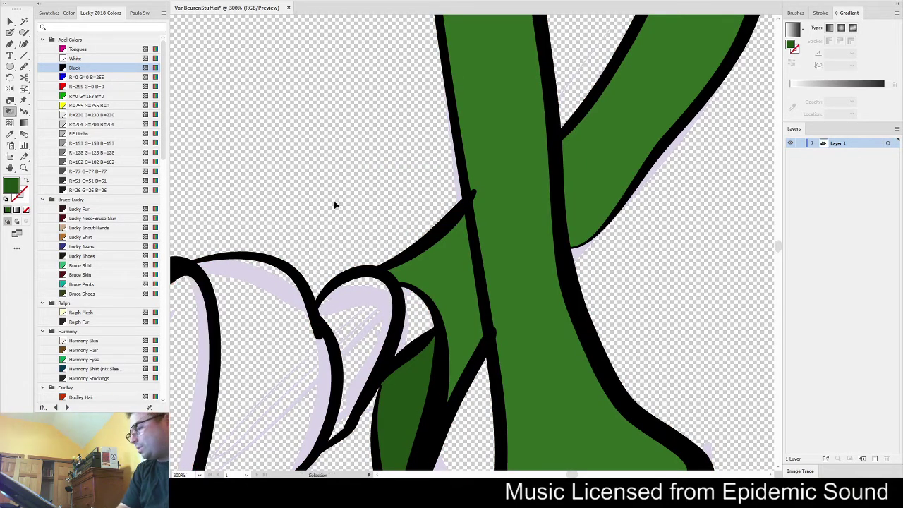
pyautogui.moveTo(246, 146); pyautogui.dragTo(521, 365)
pyautogui.moveTo(358, 174); pyautogui.dragTo(632, 449)
pyautogui.hotkey('ctrl', '+')
pyautogui.hotkey('ctrl', '+')
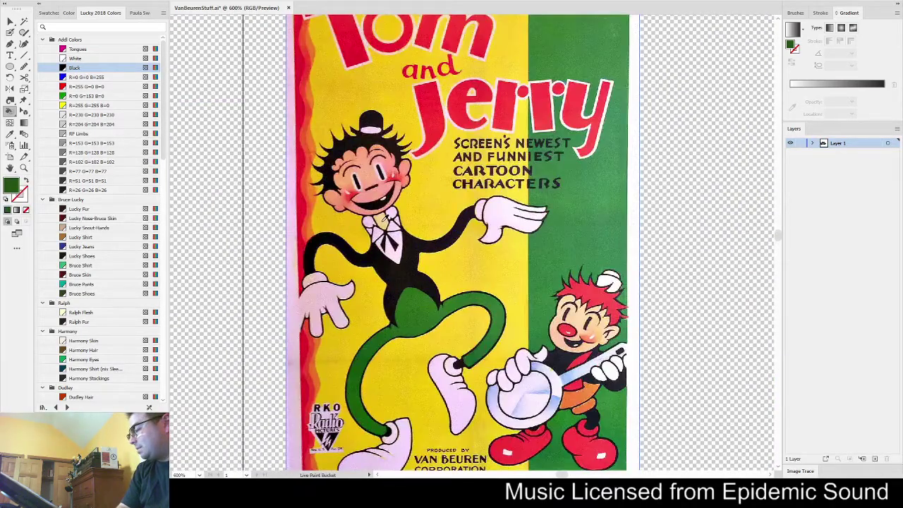
pyautogui.keyDown('alt'); pyautogui.click(382, 222); pyautogui.keyUp('alt')
pyautogui.scroll(-5, 566, 334)
pyautogui.moveTo(626, 362); pyautogui.dragTo(258, 201)
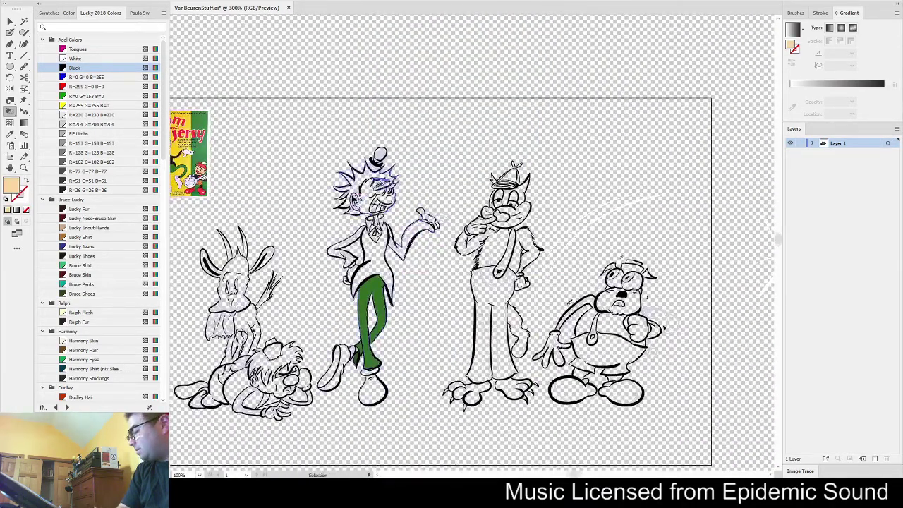
pyautogui.scroll(4, 351, 191)
pyautogui.click(414, 237)
pyautogui.click(471, 161)
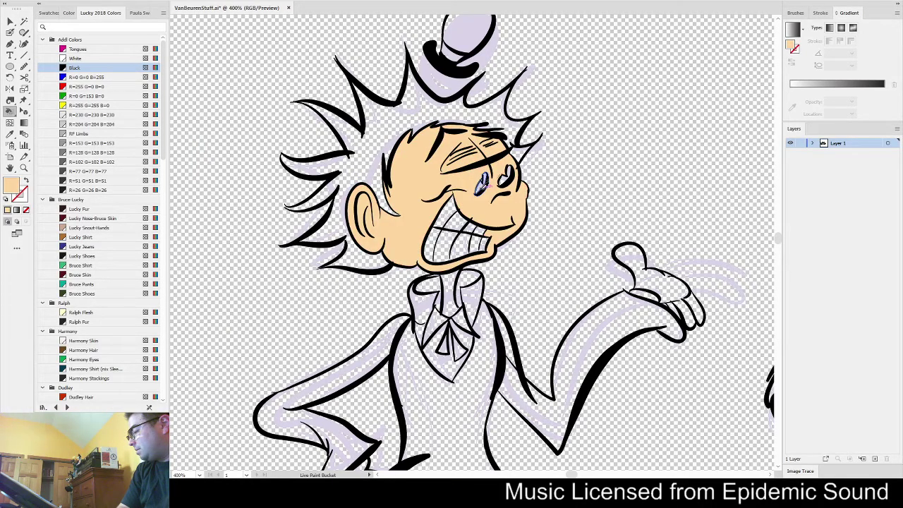
# Fill both of the tall man's eyes with black sampled from the line art
pyautogui.keyDown('alt'); pyautogui.click(484, 185); pyautogui.keyUp('alt')
pyautogui.click(482, 186)
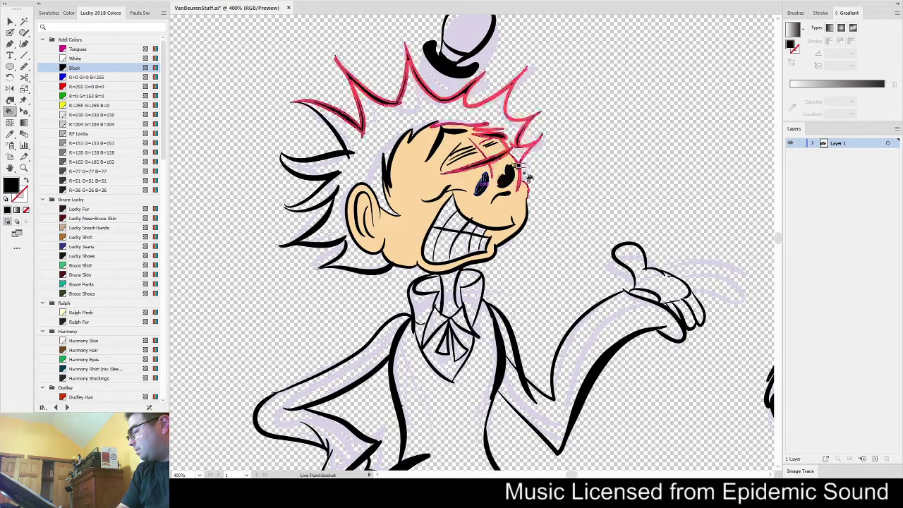
pyautogui.click(507, 177)
# Fill the tall man's spiky hair and the crown of his small hat with the sampled black
pyautogui.scroll(4, 533, 168)
pyautogui.keyDown('alt'); pyautogui.click(280, 204); pyautogui.keyUp('alt')
pyautogui.scroll(-4, 673, 281)
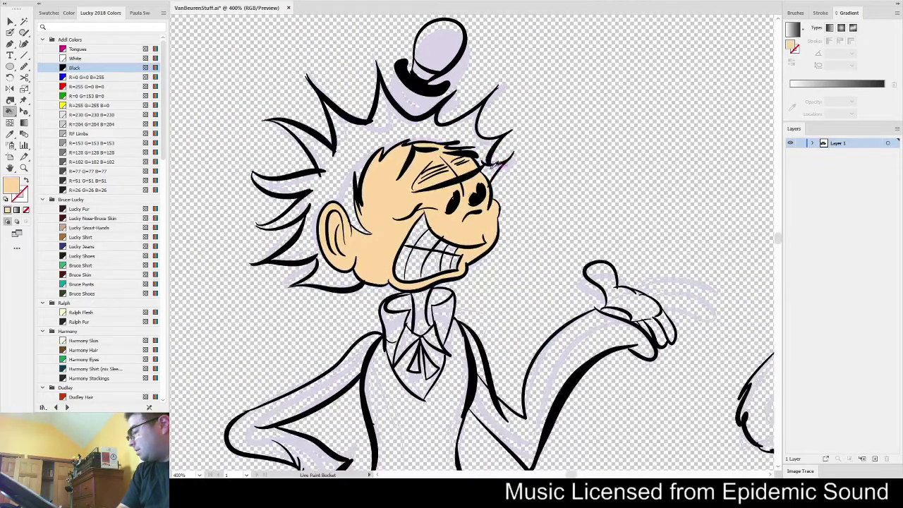
pyautogui.keyDown('alt'); pyautogui.click(497, 170); pyautogui.keyUp('alt')
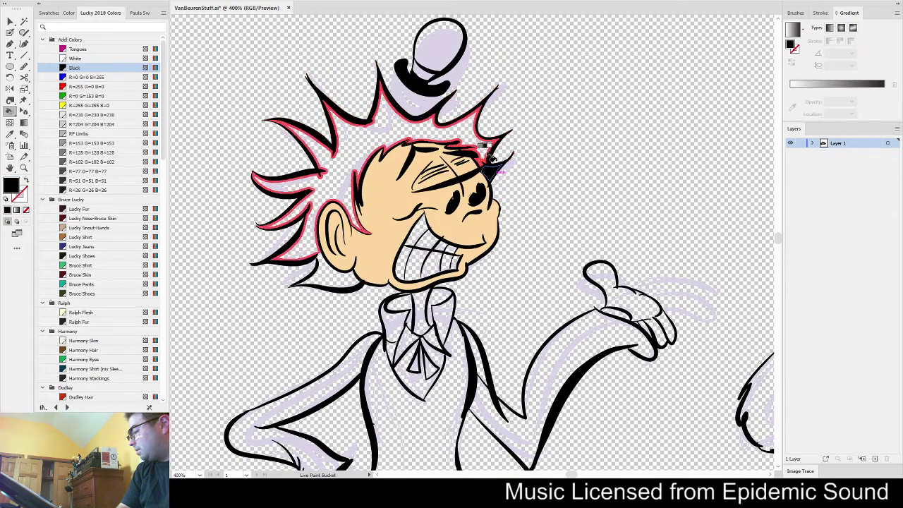
pyautogui.click(488, 146)
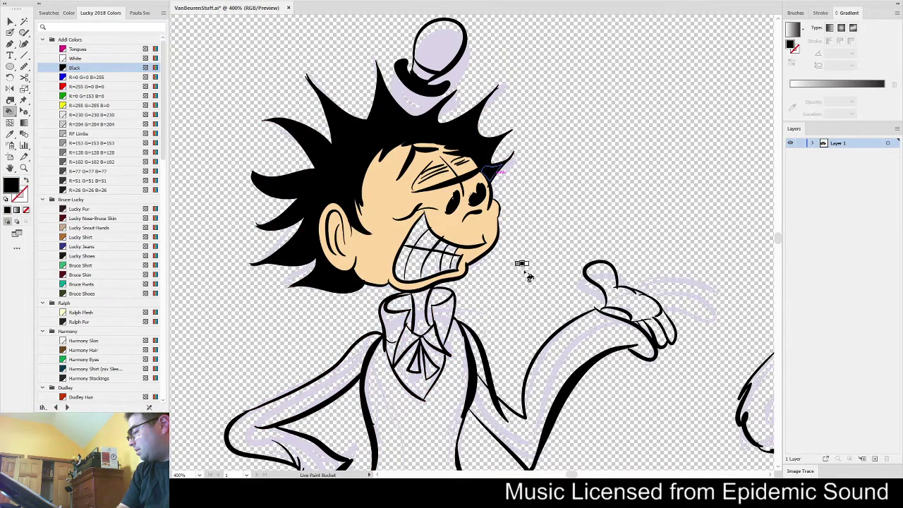
pyautogui.click(448, 58)
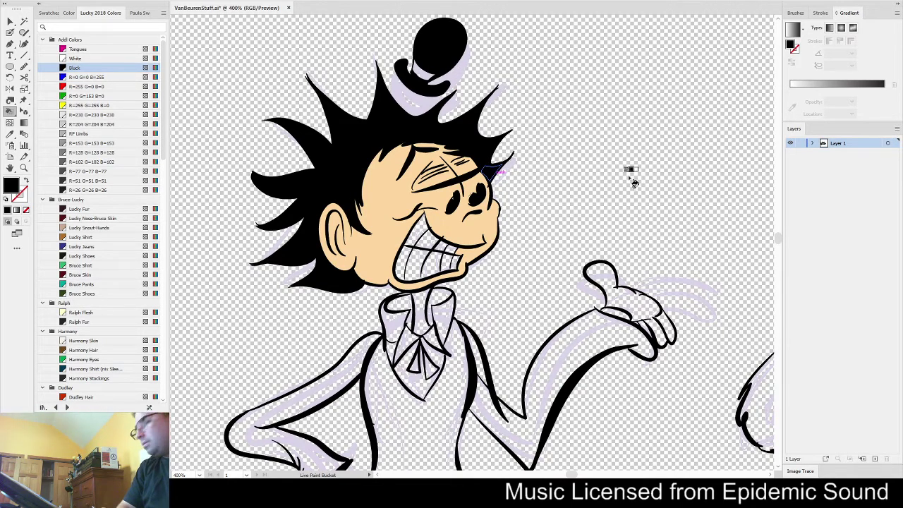
# Fill the tall man's teeth and collar with White and his neck with the skin tone sampled from his face
pyautogui.click(86, 59)
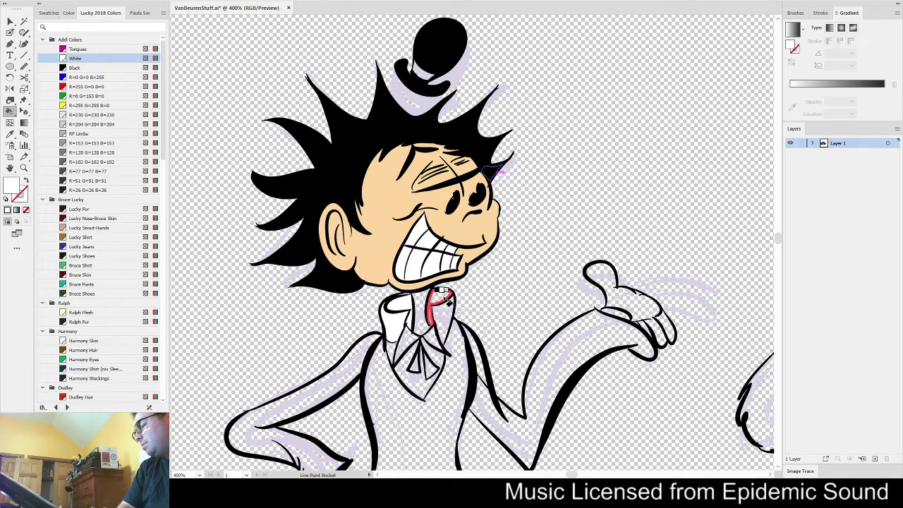
pyautogui.scroll(3, 443, 303)
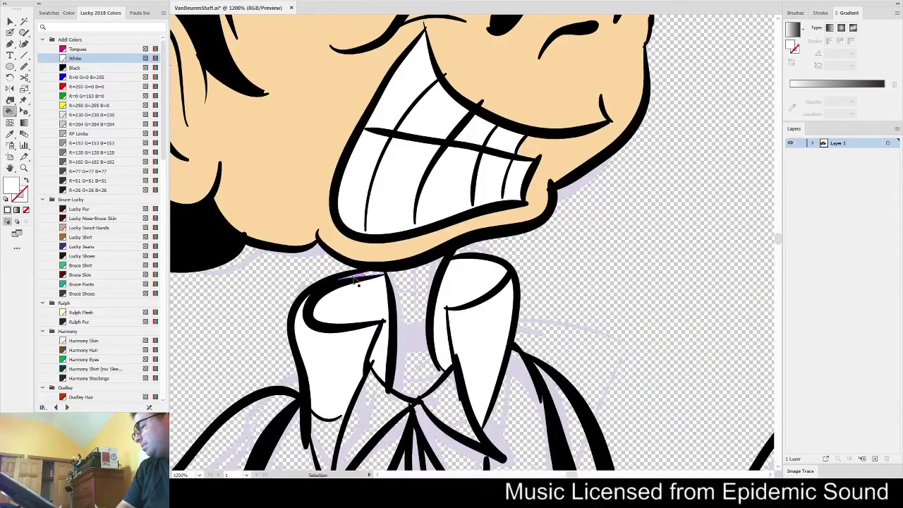
pyautogui.scroll(2, 357, 282)
pyautogui.keyDown('alt'); pyautogui.click(474, 233); pyautogui.keyUp('alt')
pyautogui.click(475, 314)
pyautogui.scroll(-3, 474, 313)
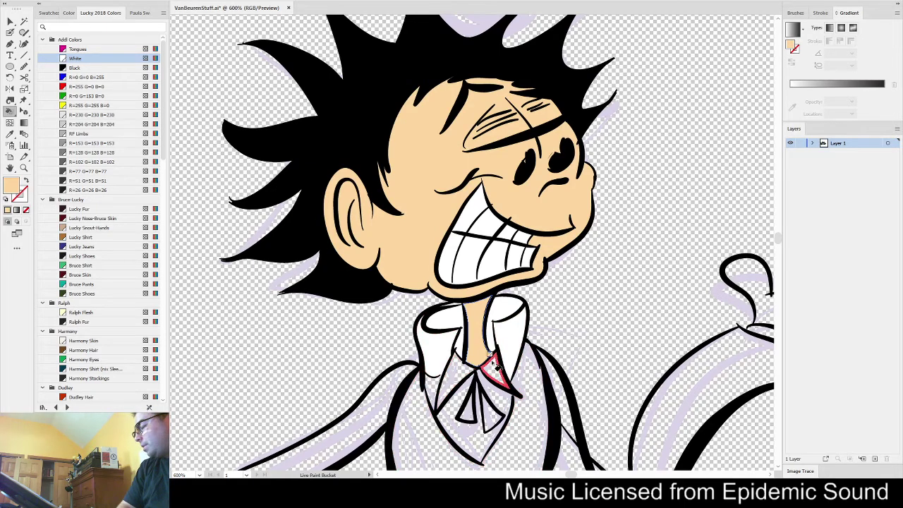
# Fill the shirt areas under the collar points with white and undo the stray fills over the black outlines
pyautogui.keyDown('alt'); pyautogui.click(478, 345); pyautogui.keyUp('alt')
pyautogui.click(447, 379)
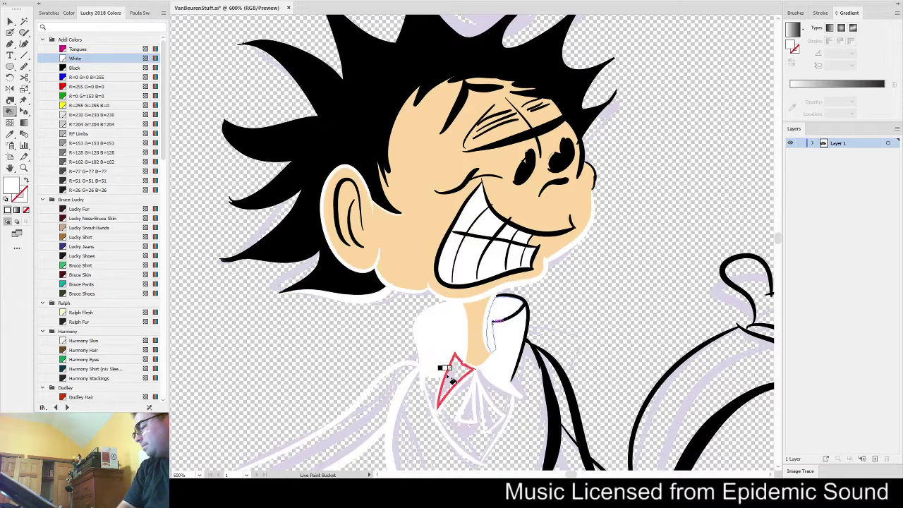
pyautogui.hotkey('ctrl', 'z')
pyautogui.click(455, 378)
pyautogui.click(474, 400)
pyautogui.hotkey('ctrl', 'z')
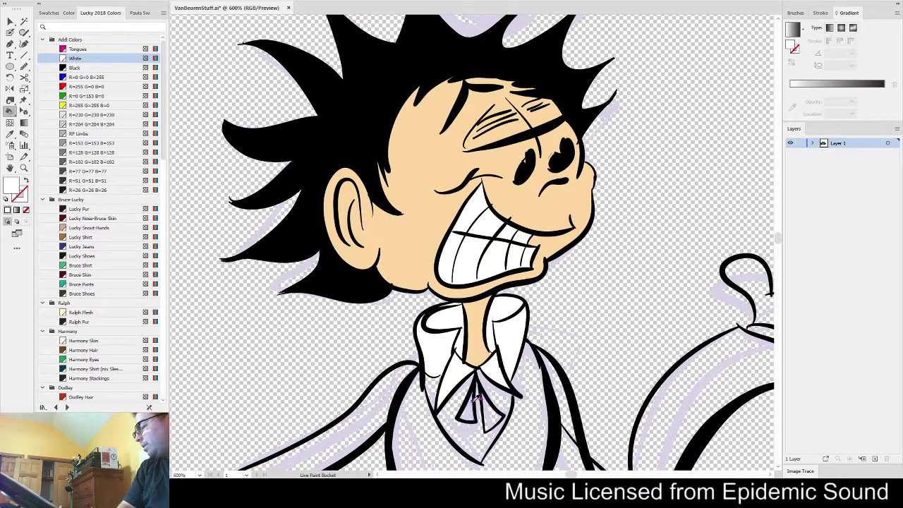
# Fill the tall man's tie with sampled black and the rest of his shirt front with white
pyautogui.keyDown('alt'); pyautogui.click(475, 401); pyautogui.keyUp('alt')
pyautogui.click(466, 409)
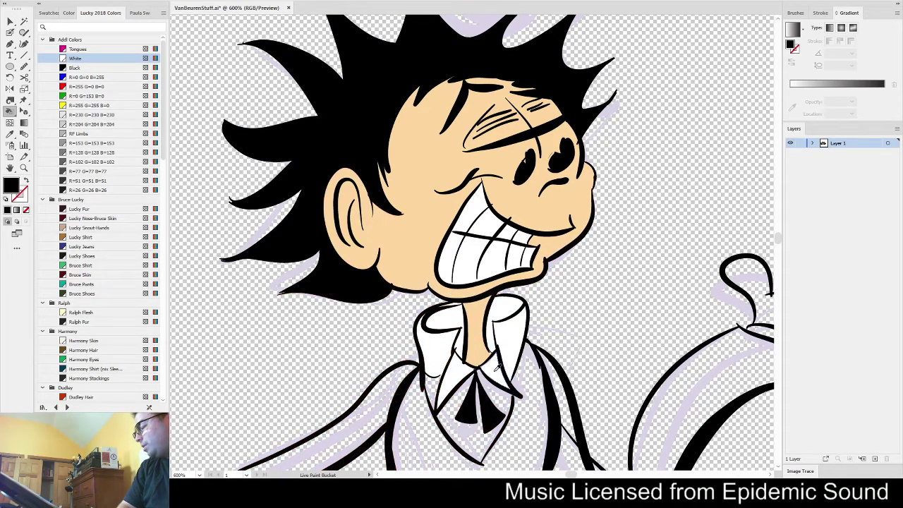
pyautogui.keyDown('alt'); pyautogui.click(498, 402); pyautogui.keyUp('alt')
pyautogui.click(498, 401)
pyautogui.click(480, 425)
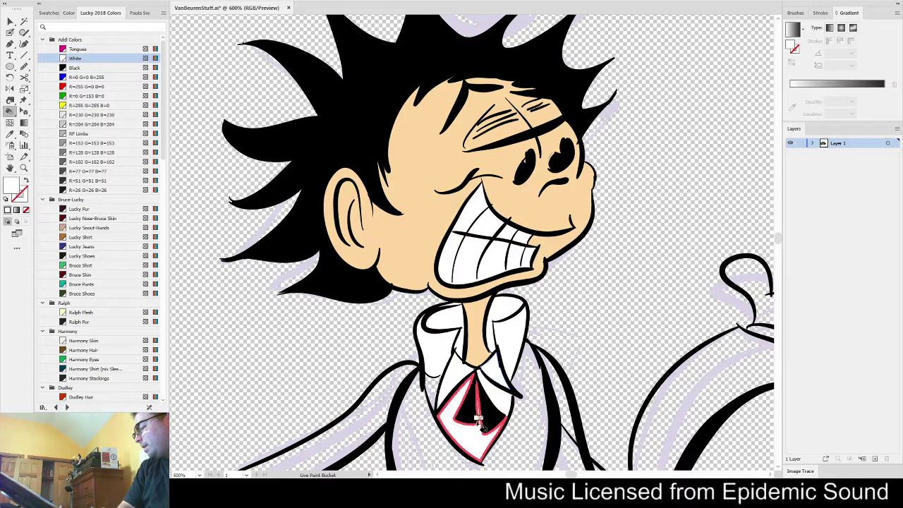
pyautogui.click(432, 388)
pyautogui.hotkey('ctrl', 'z')
# Fill the tall man's tailcoat and both of its sleeves with black
pyautogui.keyDown('ctrl'); pyautogui.keyDown('alt'); pyautogui.click(552, 373); pyautogui.keyUp('alt'); pyautogui.keyUp('ctrl')
pyautogui.keyDown('ctrl'); pyautogui.keyDown('alt'); pyautogui.click(551, 373); pyautogui.keyUp('alt'); pyautogui.keyUp('ctrl')
pyautogui.keyDown('ctrl'); pyautogui.keyDown('alt'); pyautogui.click(552, 373); pyautogui.keyUp('alt'); pyautogui.keyUp('ctrl')
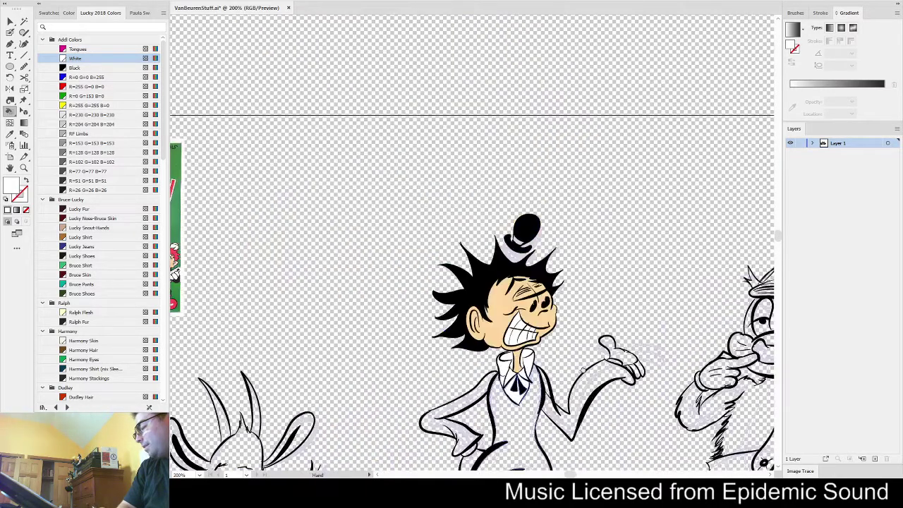
pyautogui.moveTo(552, 373); pyautogui.dragTo(461, 263)
pyautogui.press('Right')
pyautogui.click(469, 314)
pyautogui.click(473, 299)
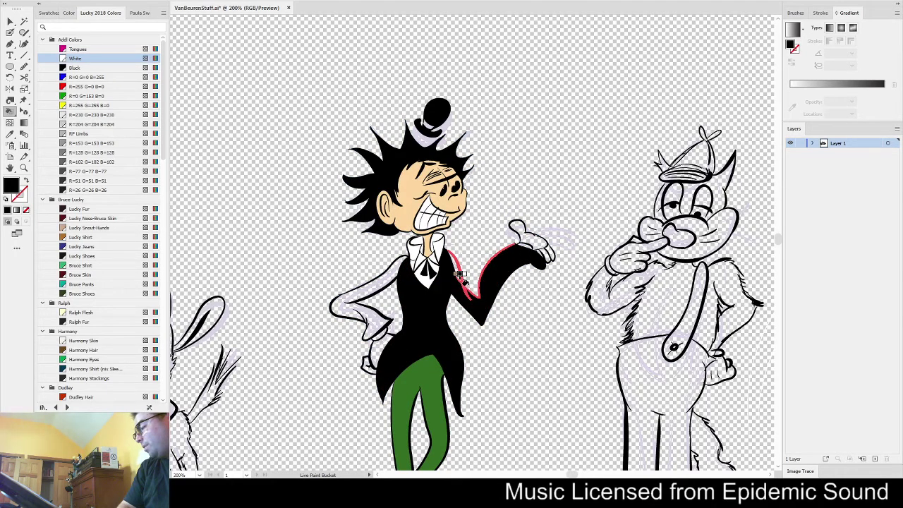
pyautogui.click(367, 282)
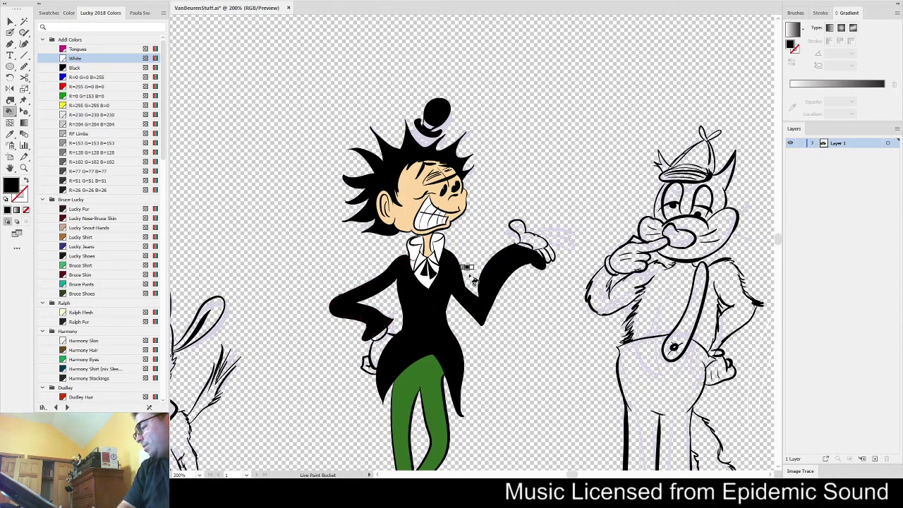
# Fill the gloves on both of the tall man's hands with white sampled from his shirt
pyautogui.scroll(2, 444, 296)
pyautogui.keyDown('alt'); pyautogui.click(416, 260); pyautogui.keyUp('alt')
pyautogui.click(298, 402)
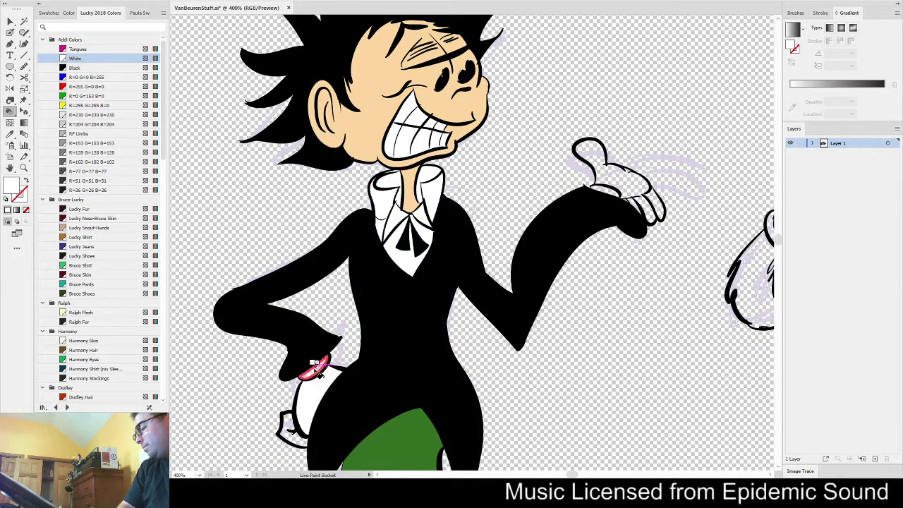
pyautogui.moveTo(628, 281); pyautogui.dragTo(459, 356)
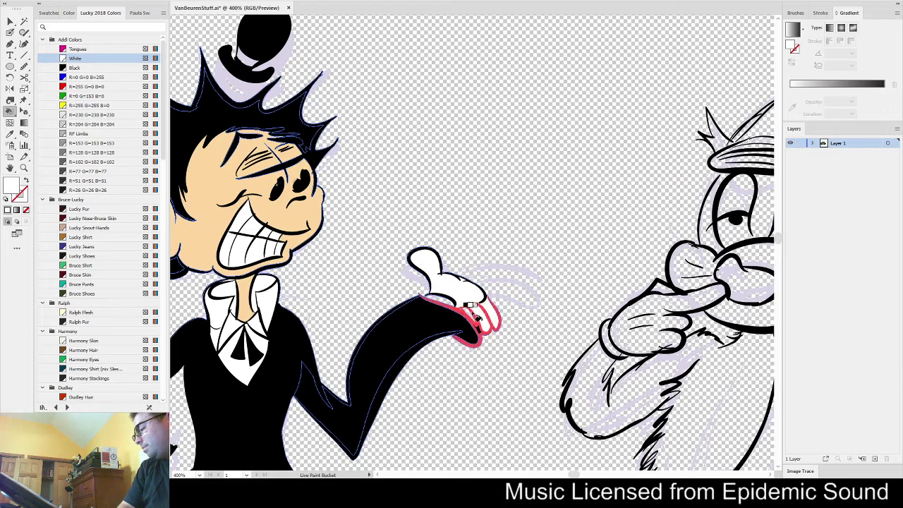
# Fill the band of the tall man's hat with the blue swatch R=0 G=0 B=255
pyautogui.moveTo(400, 149); pyautogui.dragTo(511, 263)
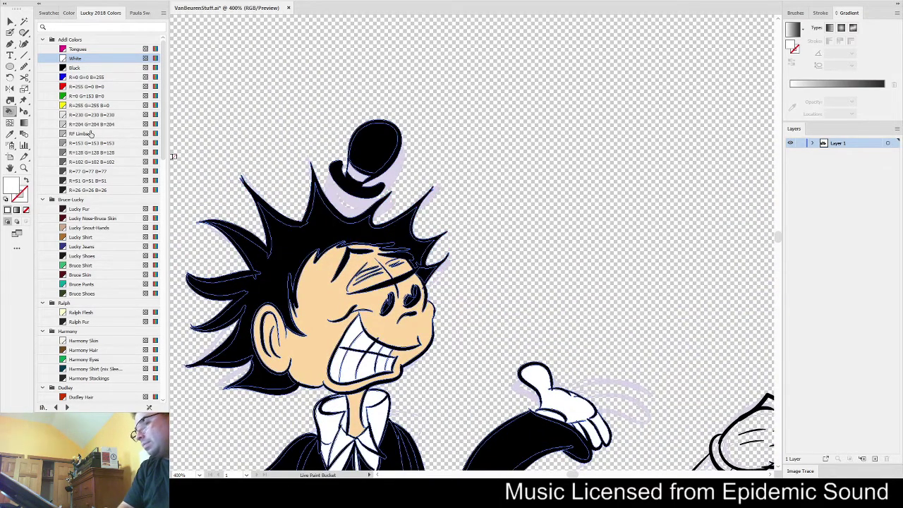
pyautogui.click(77, 77)
pyautogui.click(352, 177)
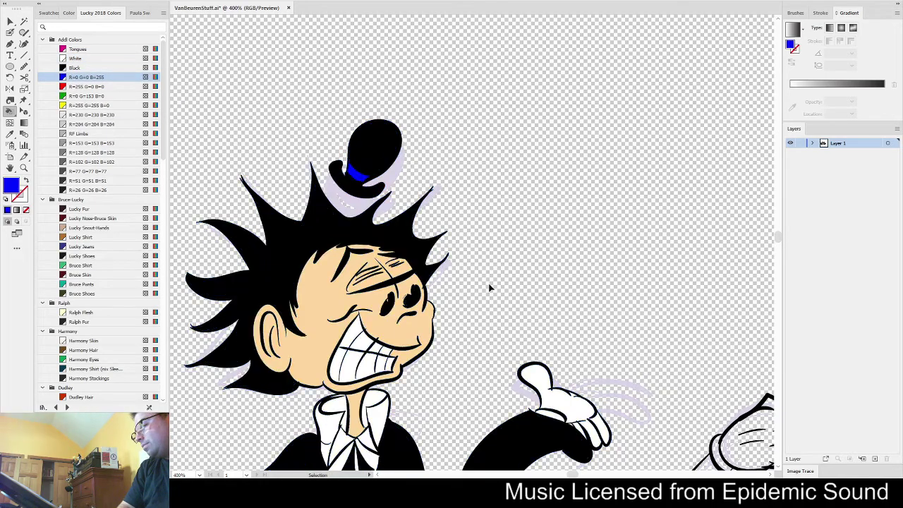
# Fill the lying boy's sweater body, sleeves and chest area with the blue R=0 G=0 B=255
pyautogui.hotkey('ctrl', '1')
pyautogui.moveTo(504, 401); pyautogui.dragTo(502, 164)
pyautogui.scroll(3, 396, 237)
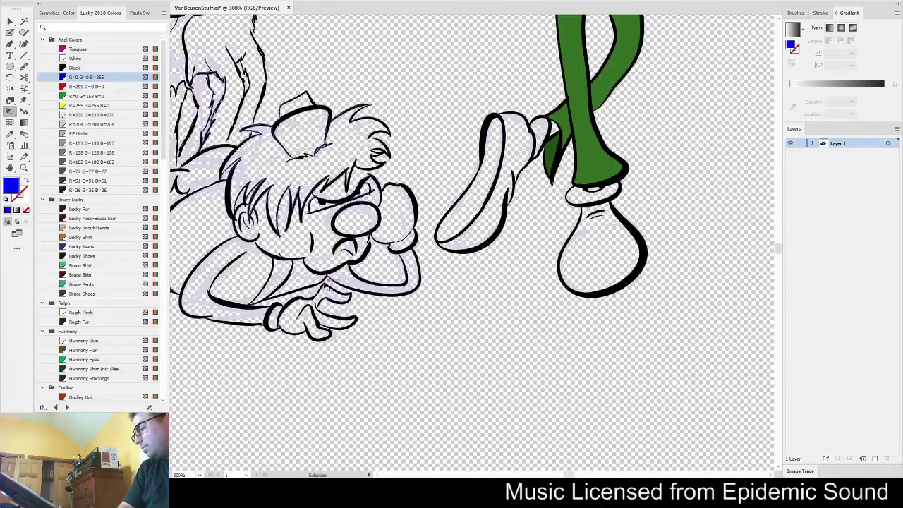
pyautogui.click(247, 283)
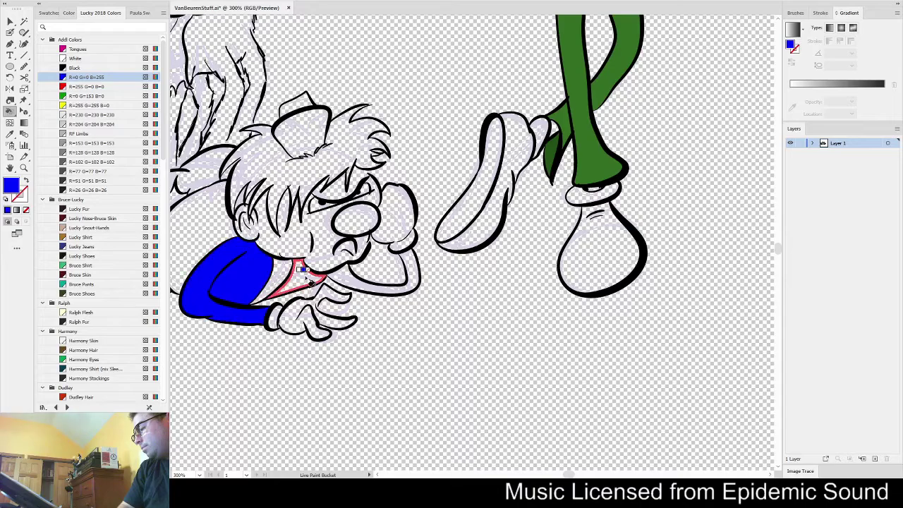
pyautogui.click(386, 292)
pyautogui.click(210, 238)
pyautogui.moveTo(232, 319); pyautogui.dragTo(444, 367)
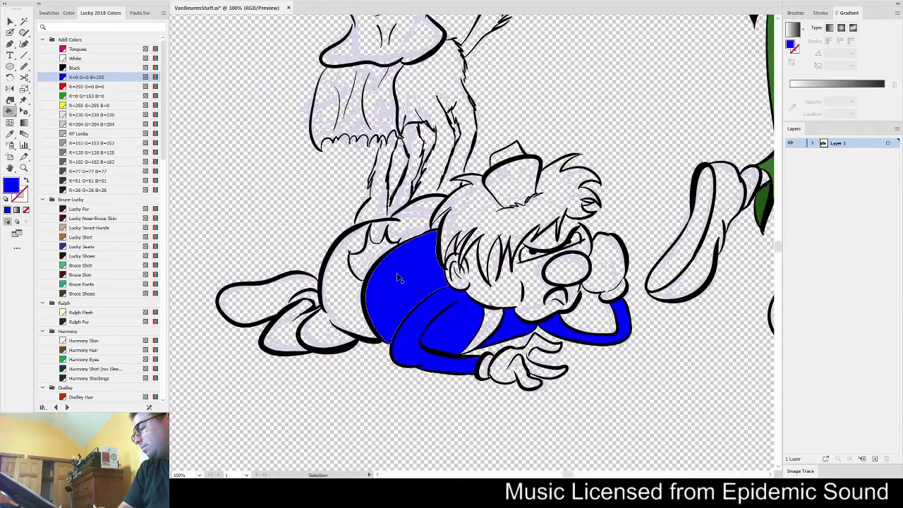
# Fill the lying boy's trousers with the Lucky Jeans swatch
pyautogui.hotkey('ctrl', '0')
pyautogui.scroll(4, 354, 109)
pyautogui.scroll(-5, 438, 148)
pyautogui.moveTo(545, 322); pyautogui.dragTo(510, 299)
pyautogui.scroll(2, 420, 257)
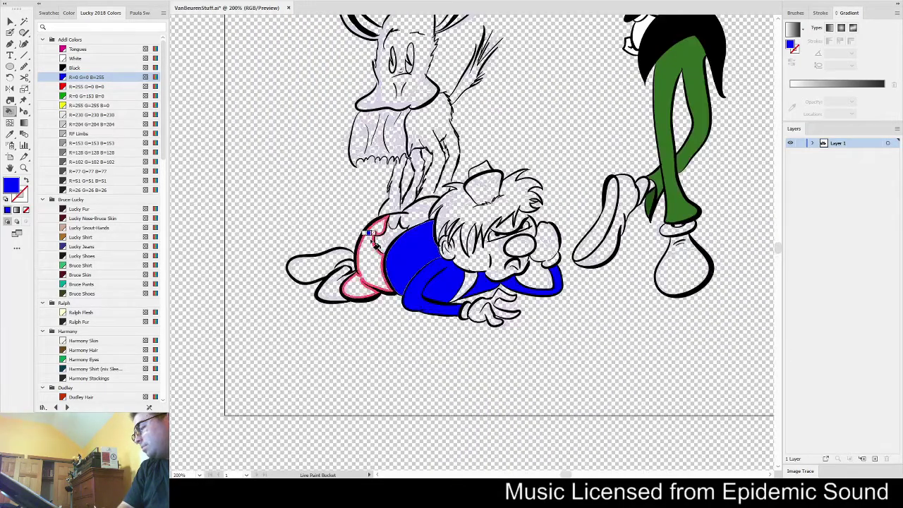
pyautogui.click(79, 247)
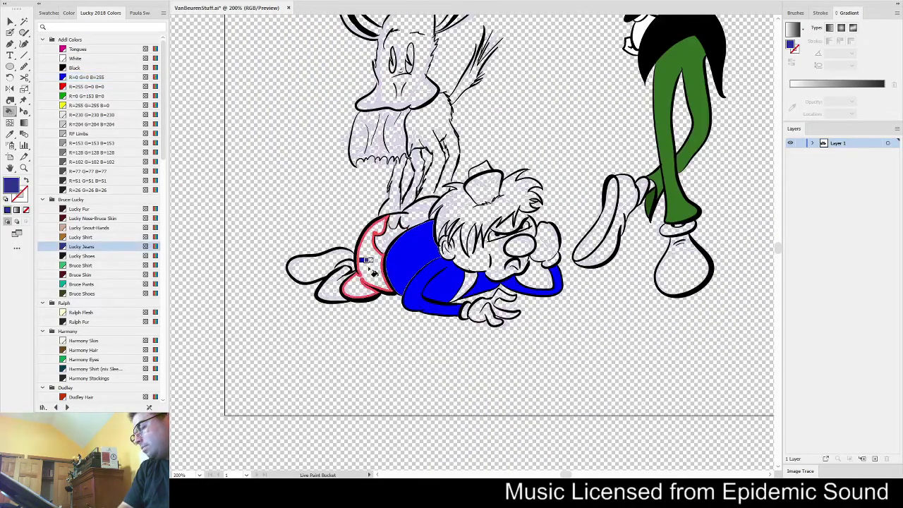
pyautogui.click(399, 242)
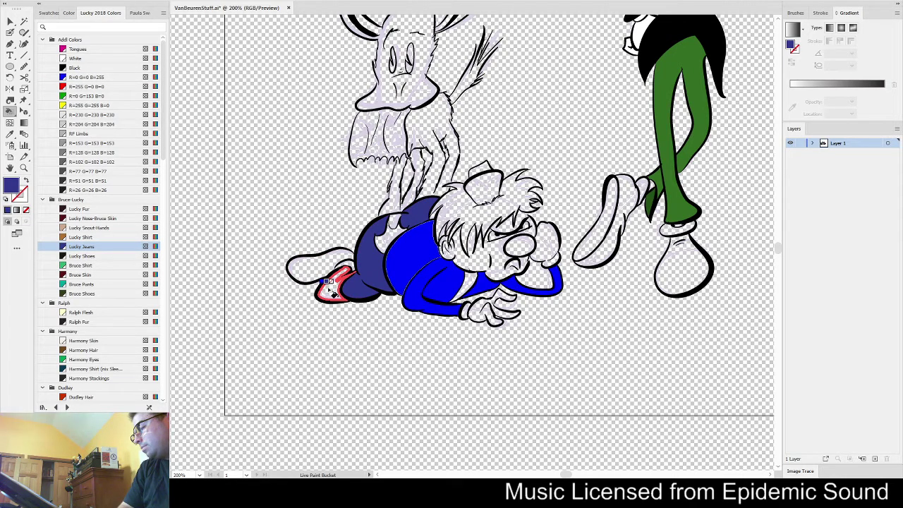
# Fill the boy's near lower leg with the tall man's sampled skin tone and the gap in his trousers with Lucky Jeans
pyautogui.moveTo(562, 151); pyautogui.dragTo(436, 285)
pyautogui.keyDown('alt'); pyautogui.click(541, 30); pyautogui.keyUp('alt')
pyautogui.moveTo(282, 353); pyautogui.dragTo(401, 246)
pyautogui.scroll(2, 400, 243)
pyautogui.click(291, 348)
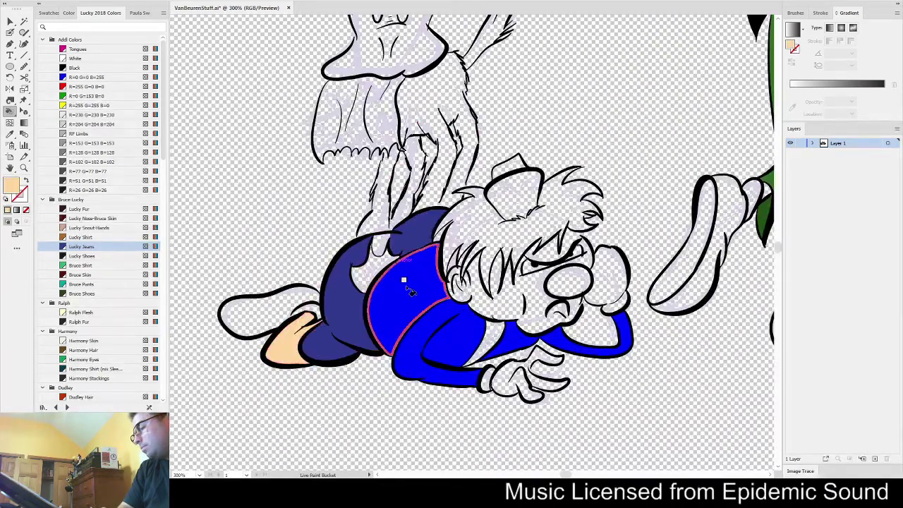
pyautogui.keyDown('alt'); pyautogui.click(373, 243); pyautogui.keyUp('alt')
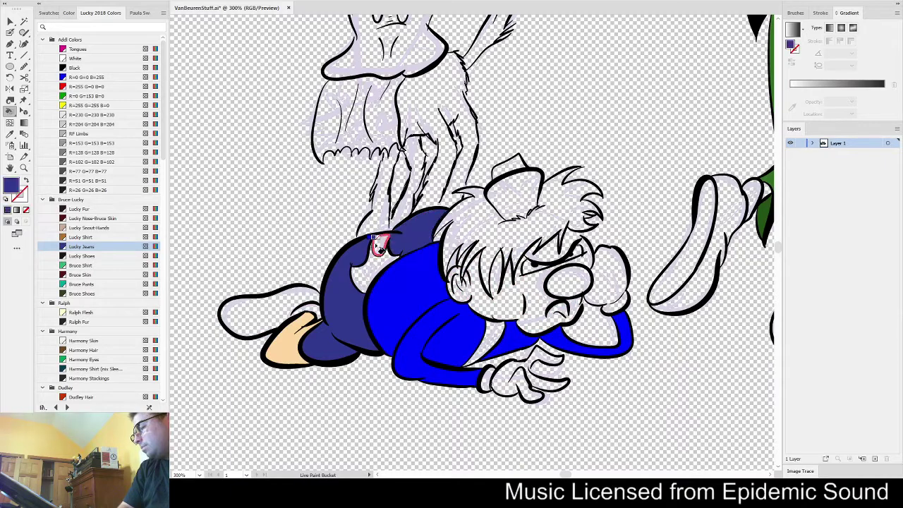
pyautogui.click(621, 328)
# Fill both of the goat's eyes with black sampled from the outline
pyautogui.moveTo(593, 125); pyautogui.dragTo(502, 217)
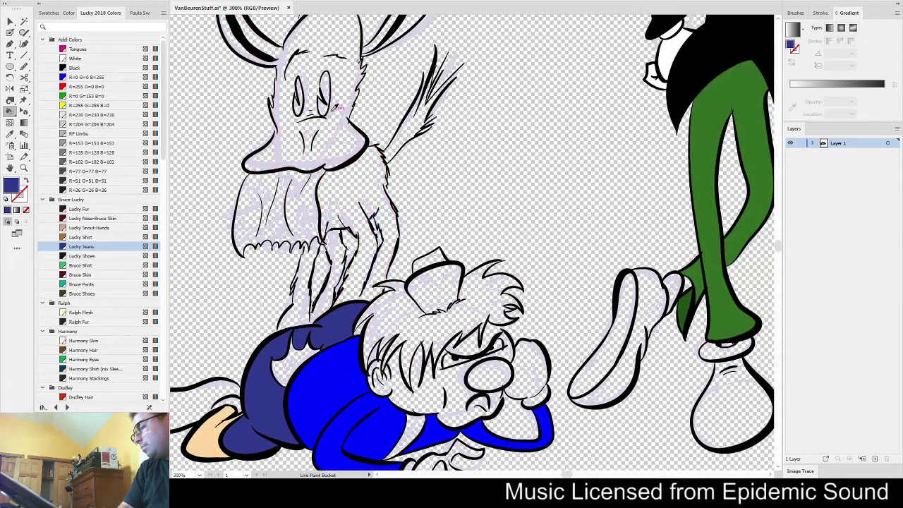
pyautogui.keyDown('alt'); pyautogui.click(329, 110); pyautogui.keyUp('alt')
pyautogui.click(324, 95)
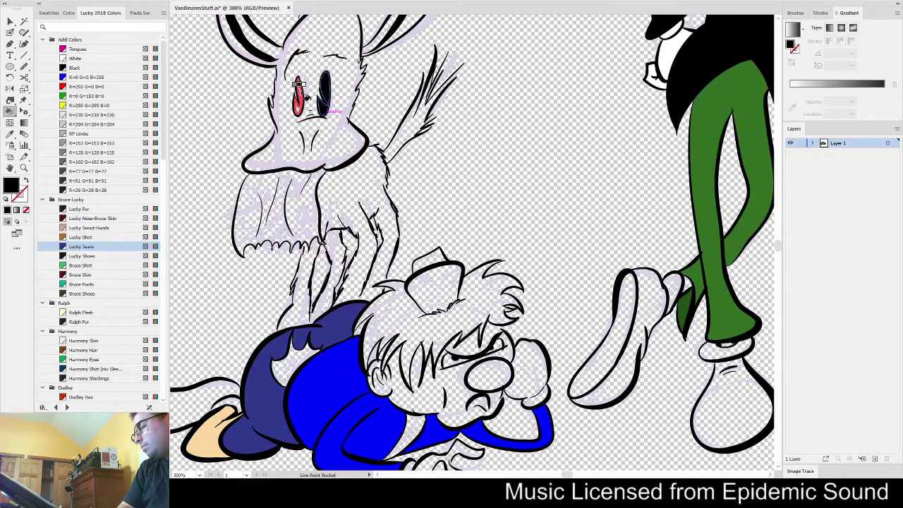
pyautogui.click(300, 100)
# Mix the pale yellow FFFC8F and fill the goat's head, near ear, body, legs and tail with it
pyautogui.moveTo(483, 147); pyautogui.dragTo(540, 247)
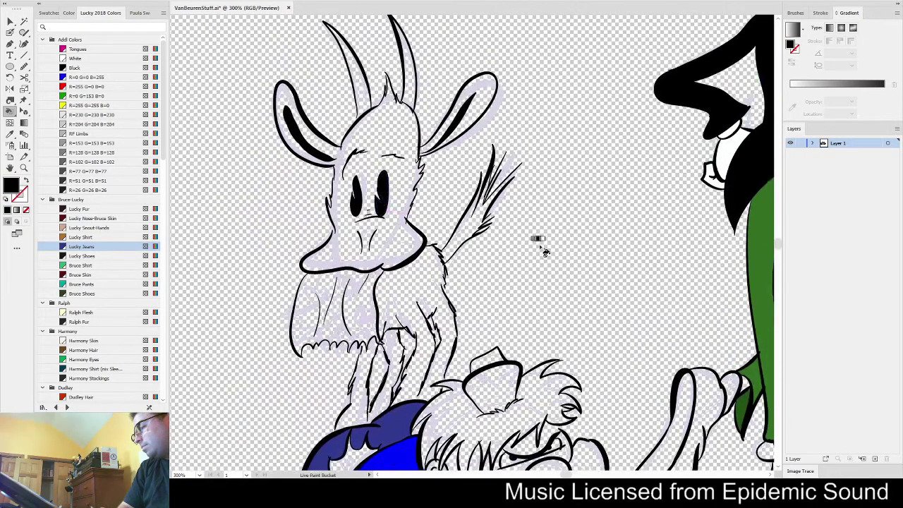
pyautogui.click(92, 105)
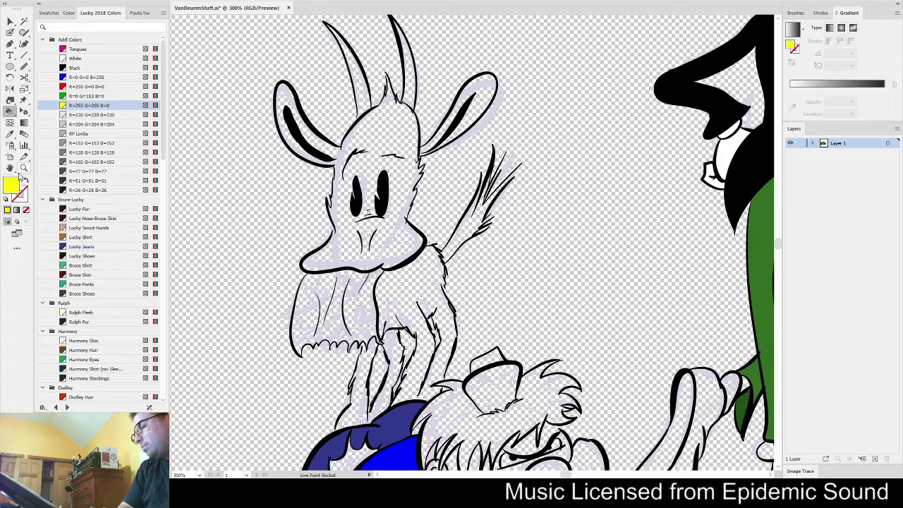
pyautogui.doubleClick(11, 186)
pyautogui.moveTo(420, 185); pyautogui.dragTo(393, 161)
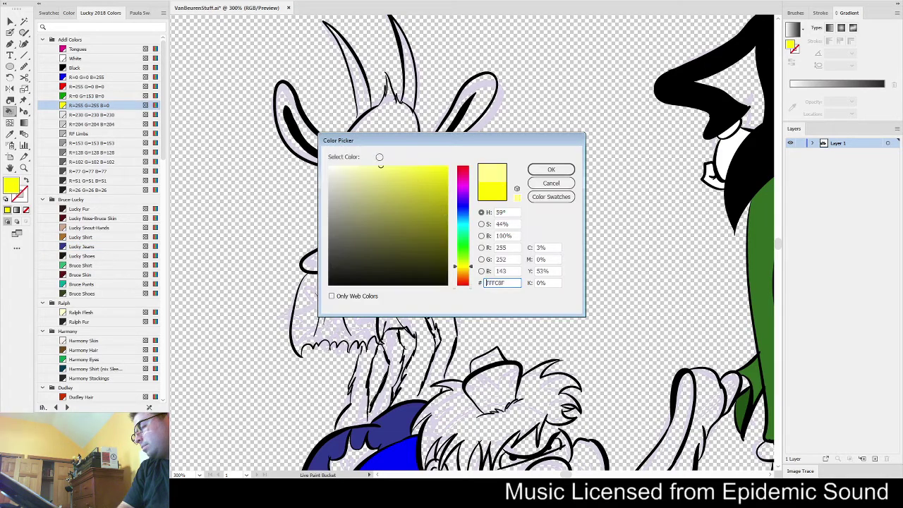
pyautogui.click(571, 168)
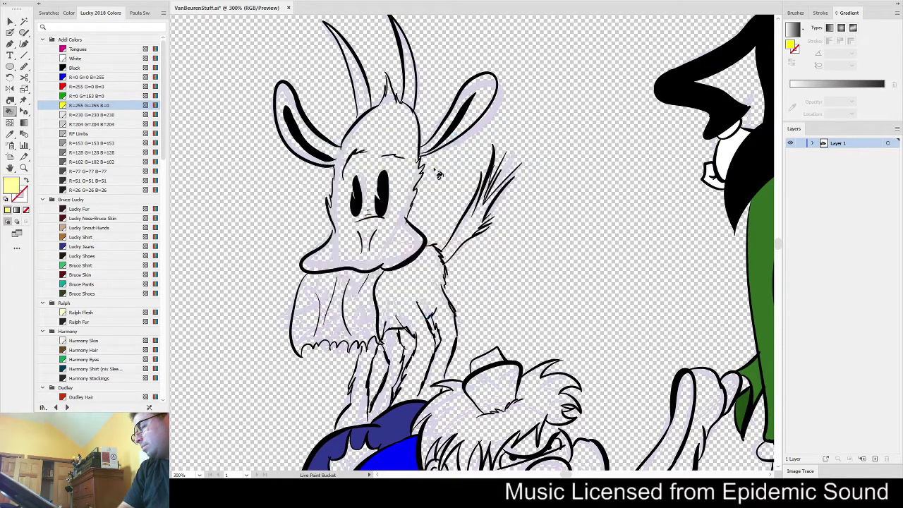
pyautogui.click(404, 139)
pyautogui.click(409, 291)
pyautogui.click(460, 241)
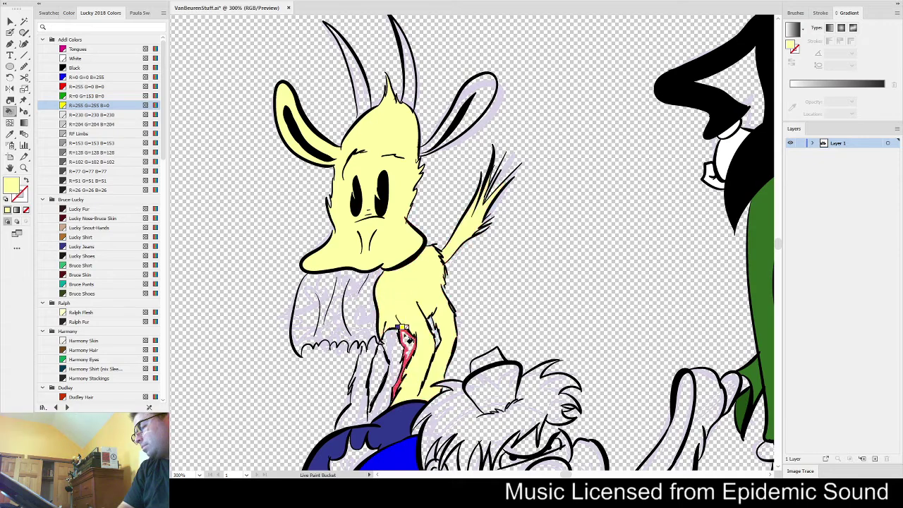
# Fill both of the goat's horns with White and its remaining ear with the goat's sampled pale yellow
pyautogui.press('space')
pyautogui.moveTo(389, 77); pyautogui.dragTo(384, 159)
pyautogui.click(76, 58)
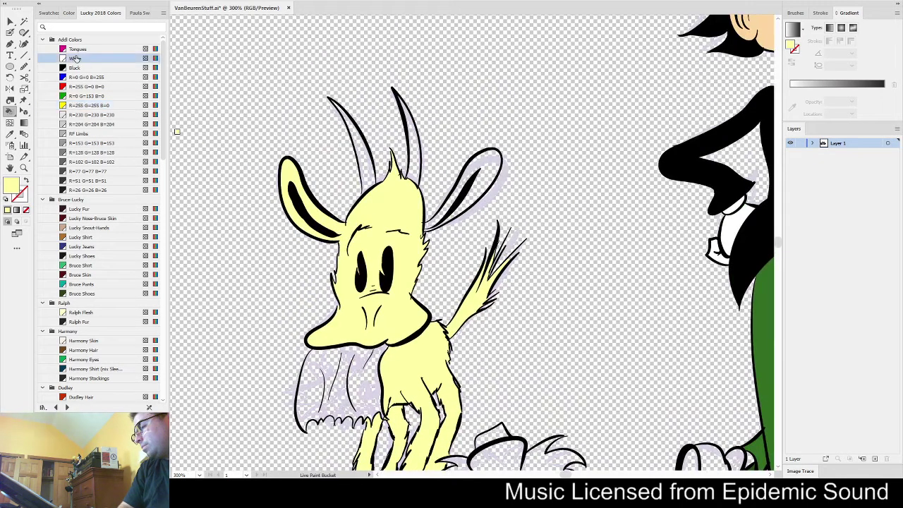
pyautogui.click(364, 164)
pyautogui.click(414, 169)
pyautogui.keyDown('alt'); pyautogui.click(398, 198); pyautogui.keyUp('alt')
pyautogui.click(486, 180)
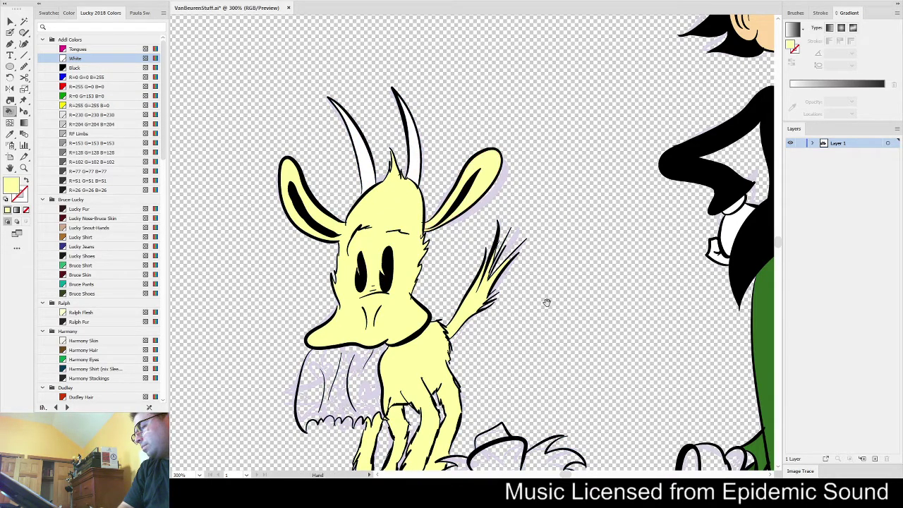
# Fill the torn patch in the boy's trousers and the cloth in the goat's mouth with White
pyautogui.moveTo(547, 302); pyautogui.dragTo(500, 177)
pyautogui.moveTo(262, 356); pyautogui.dragTo(269, 273)
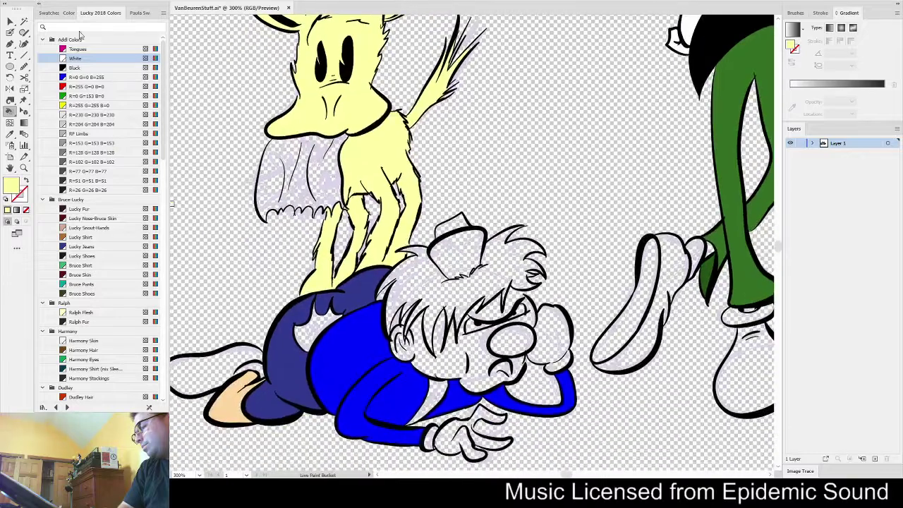
pyautogui.click(76, 59)
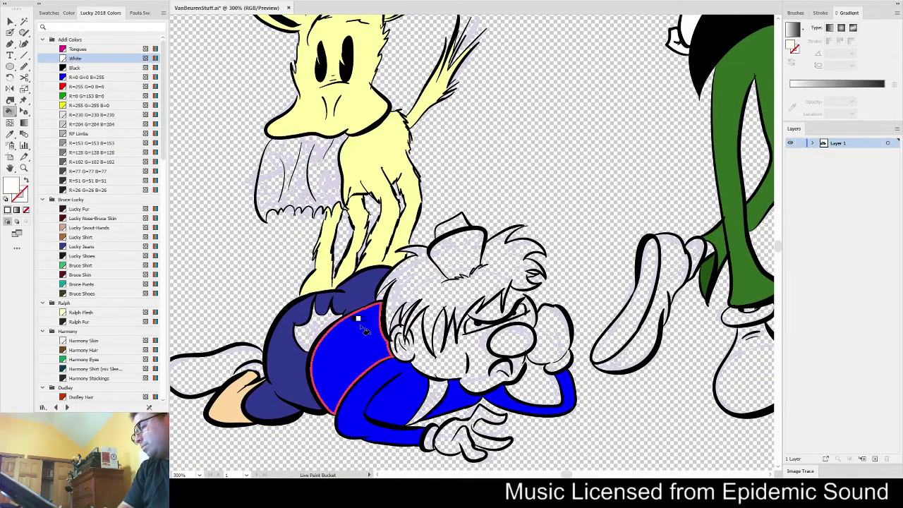
pyautogui.click(316, 331)
pyautogui.click(319, 176)
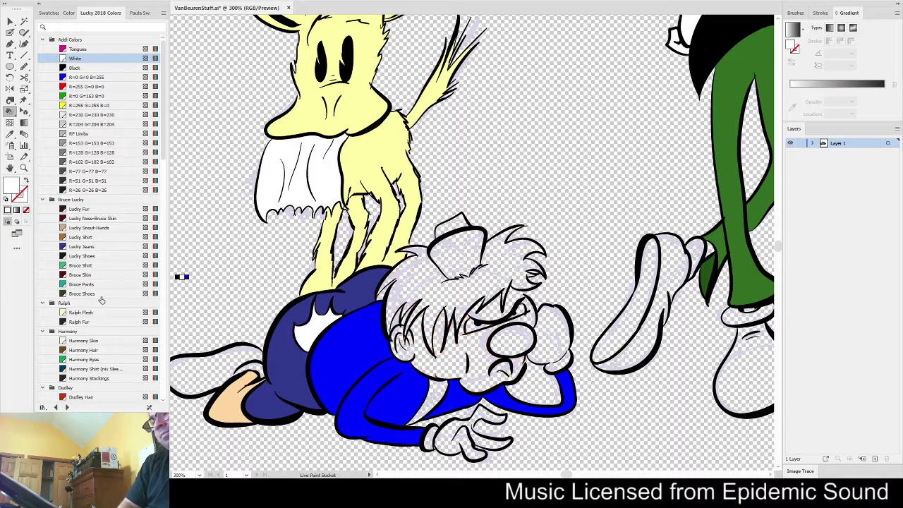
# Sample the red from the Tom and Jerry poster and fill the lying boy's shoe and nose with it
pyautogui.scroll(-4, 328, 166)
pyautogui.scroll(3, 337, 169)
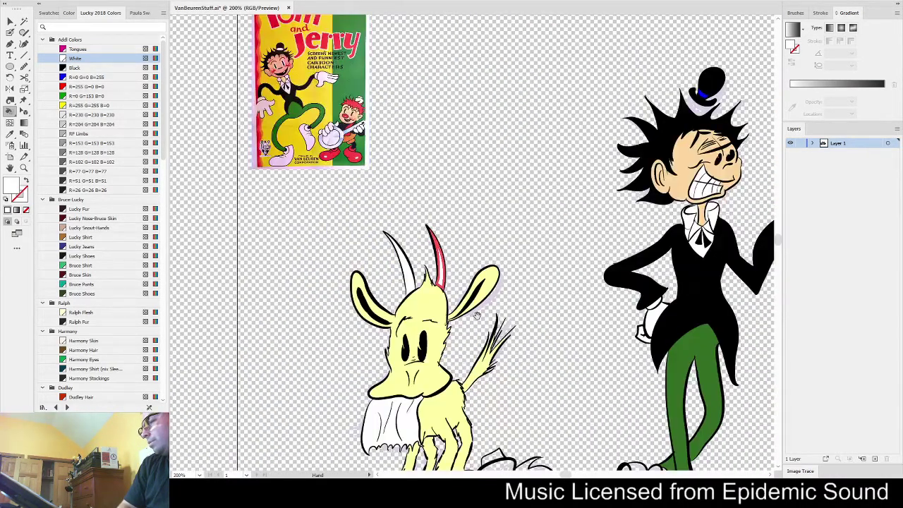
pyautogui.moveTo(499, 333); pyautogui.dragTo(333, 79)
pyautogui.keyDown('alt'); pyautogui.click(304, 75); pyautogui.keyUp('alt')
pyautogui.scroll(3, 264, 330)
pyautogui.click(267, 334)
pyautogui.scroll(-3, 504, 333)
pyautogui.scroll(2, 471, 296)
pyautogui.click(470, 294)
pyautogui.scroll(-2, 505, 266)
# Fill the boy's hair with the Lucky Shirt swatch and his hat with White
pyautogui.scroll(3, 480, 153)
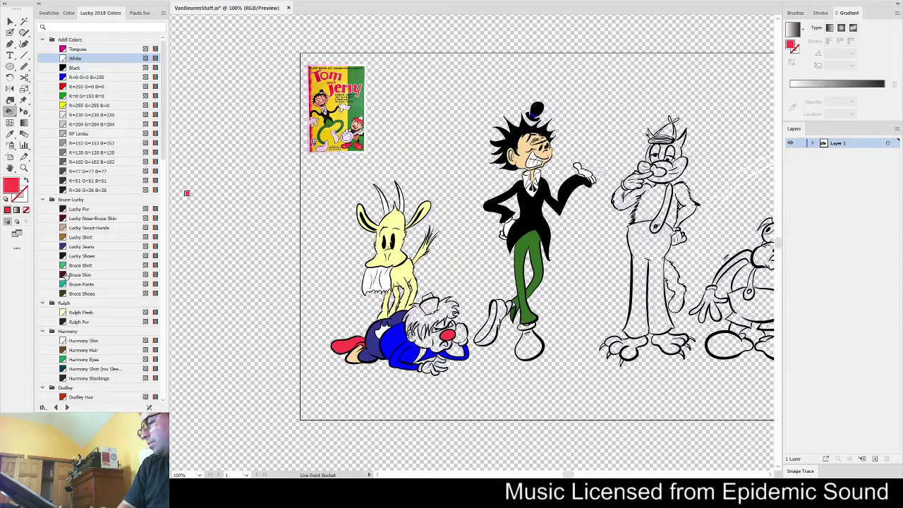
pyautogui.click(84, 238)
pyautogui.scroll(2, 451, 388)
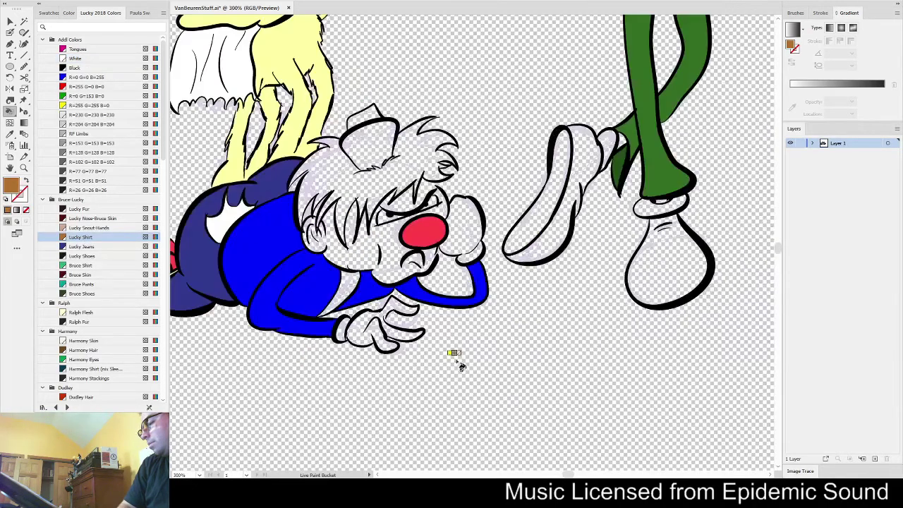
pyautogui.click(402, 166)
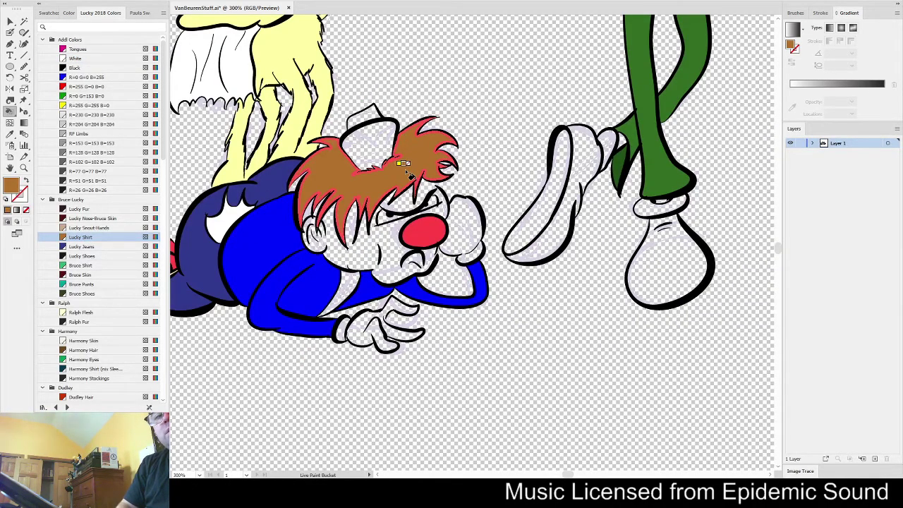
pyautogui.click(94, 59)
pyautogui.click(368, 130)
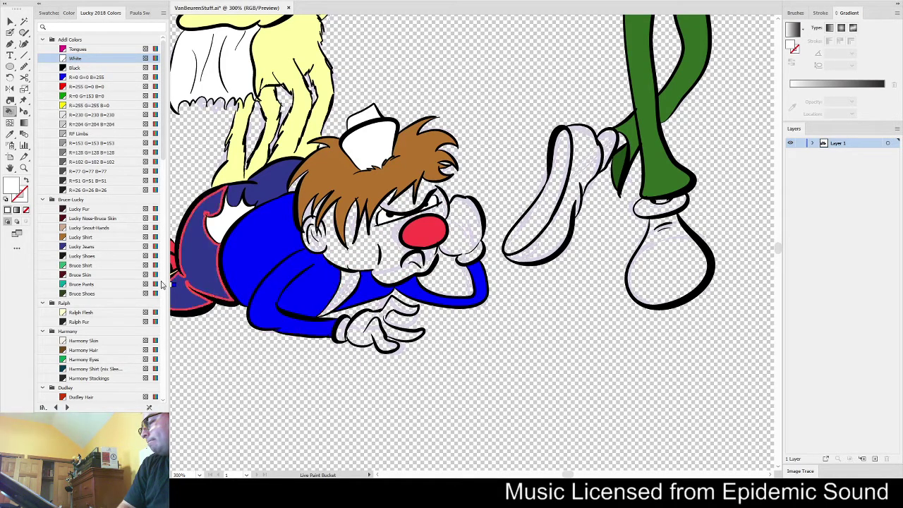
# Fill the boy's collar with the sampled trouser blue and the unfilled hair strands above his ear with the sampled hair brown
pyautogui.keyDown('alt'); pyautogui.click(279, 183); pyautogui.keyUp('alt')
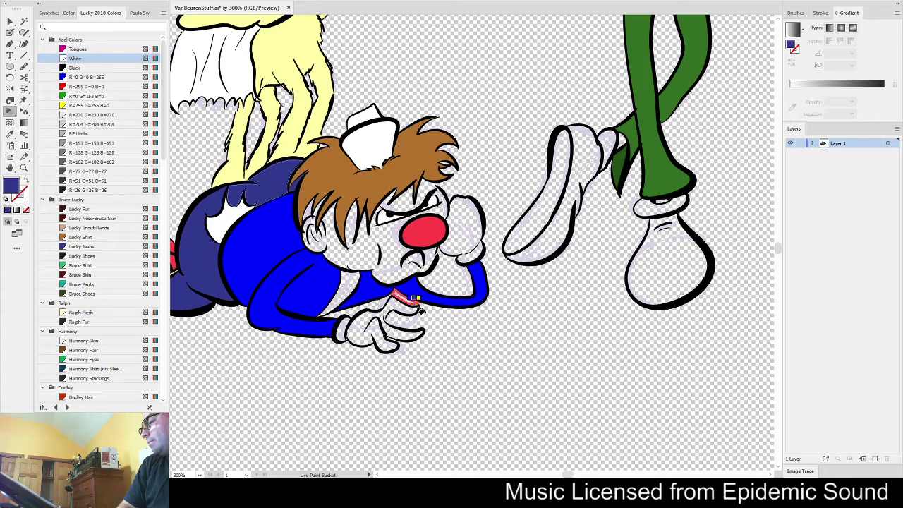
pyautogui.moveTo(472, 355); pyautogui.dragTo(453, 424)
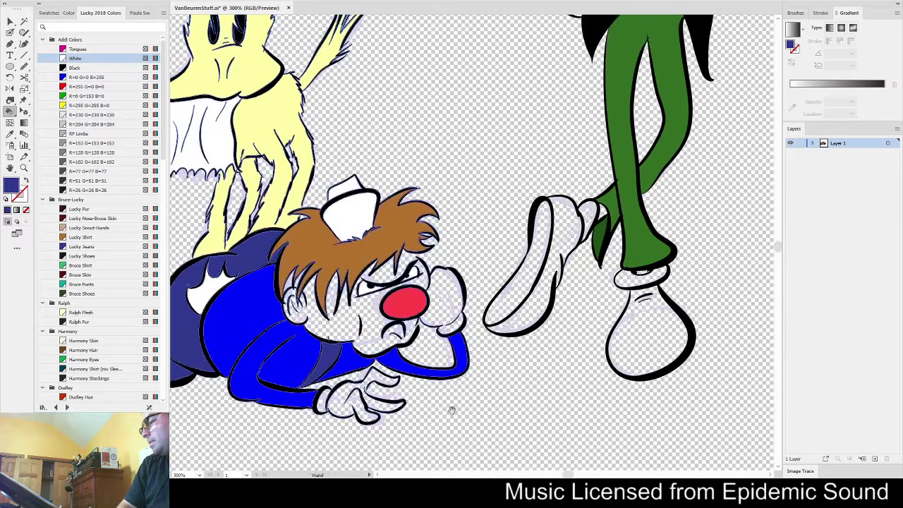
pyautogui.scroll(2, 319, 274)
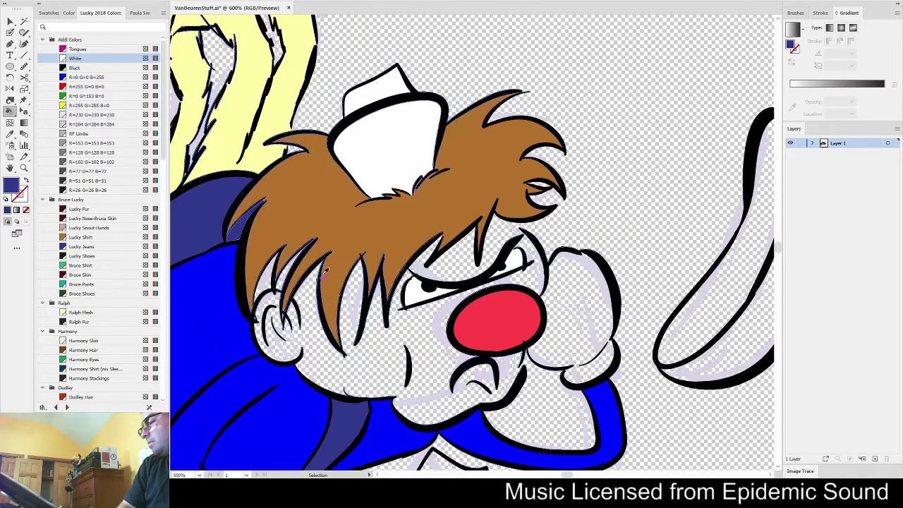
pyautogui.keyDown('alt'); pyautogui.click(294, 278); pyautogui.keyUp('alt')
pyautogui.click(282, 283)
pyautogui.click(264, 279)
pyautogui.keyDown('ctrl'); pyautogui.click(548, 254); pyautogui.keyUp('ctrl')
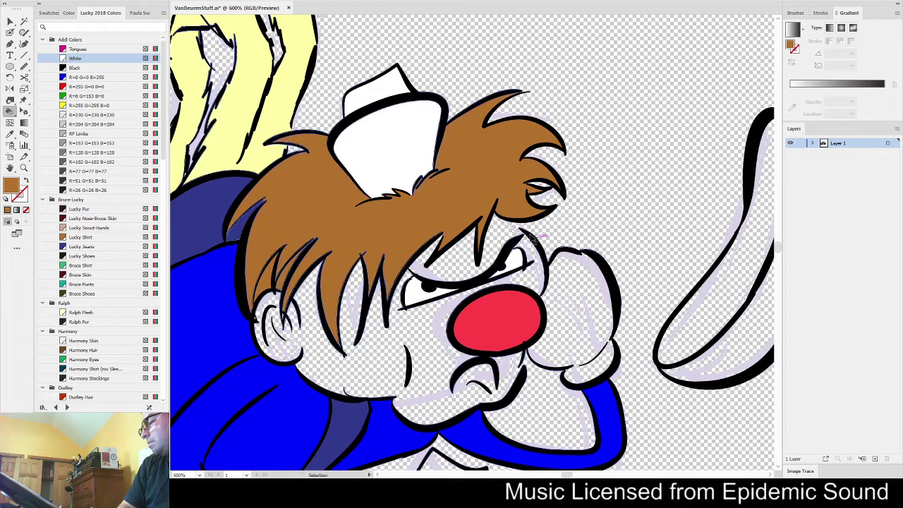
# Sample the tall man's skin tone and fill the lying boy's face, ear and forehead with it
pyautogui.scroll(-4, 572, 197)
pyautogui.moveTo(566, 164); pyautogui.dragTo(433, 333)
pyautogui.keyDown('alt'); pyautogui.click(516, 169); pyautogui.keyUp('alt')
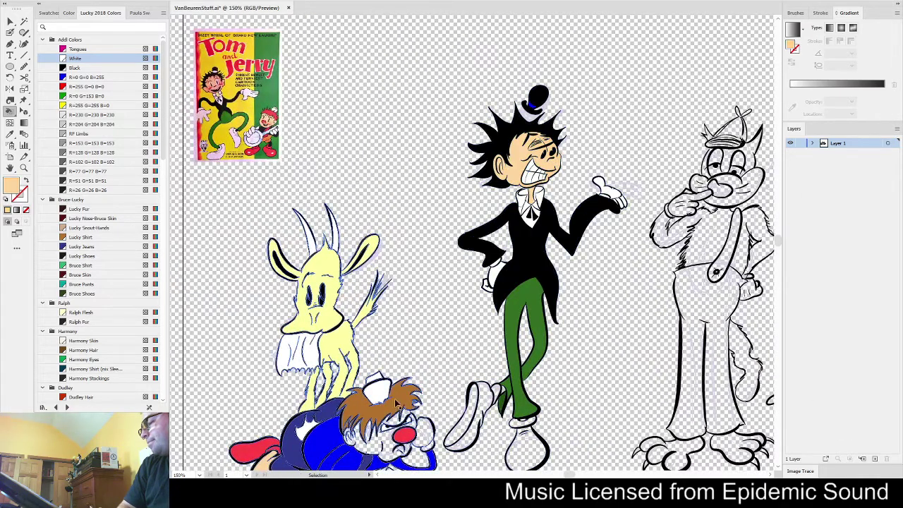
pyautogui.scroll(3, 393, 426)
pyautogui.click(361, 457)
pyautogui.click(388, 418)
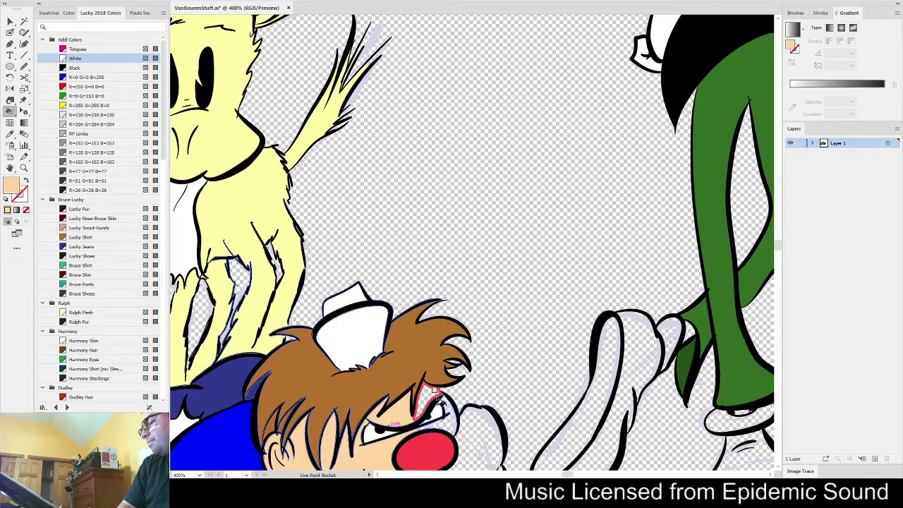
pyautogui.click(431, 390)
pyautogui.scroll(-5, 479, 430)
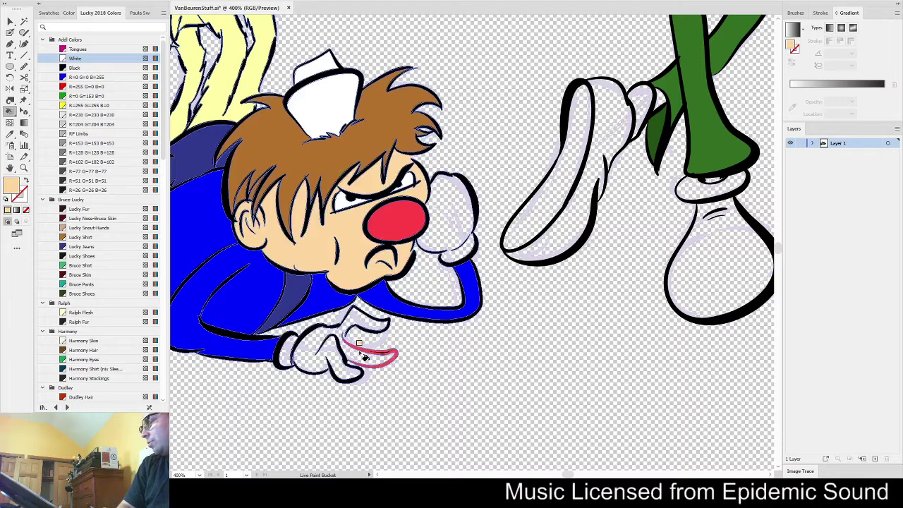
# Fill both of the boy's gloves, including fingers and cuffs, with the white sampled from his hat
pyautogui.click(323, 351)
pyautogui.hotkey('ctrl', 'z')
pyautogui.keyDown('alt'); pyautogui.click(336, 103); pyautogui.keyUp('alt')
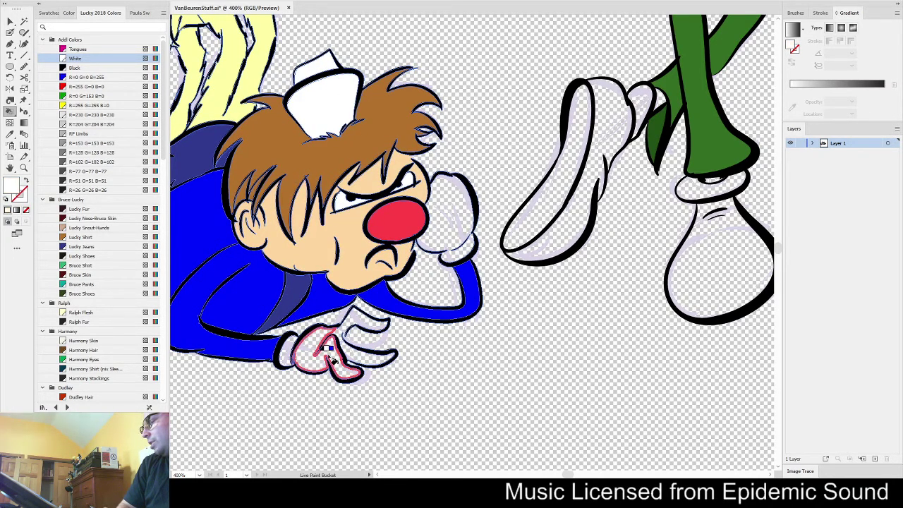
pyautogui.click(373, 363)
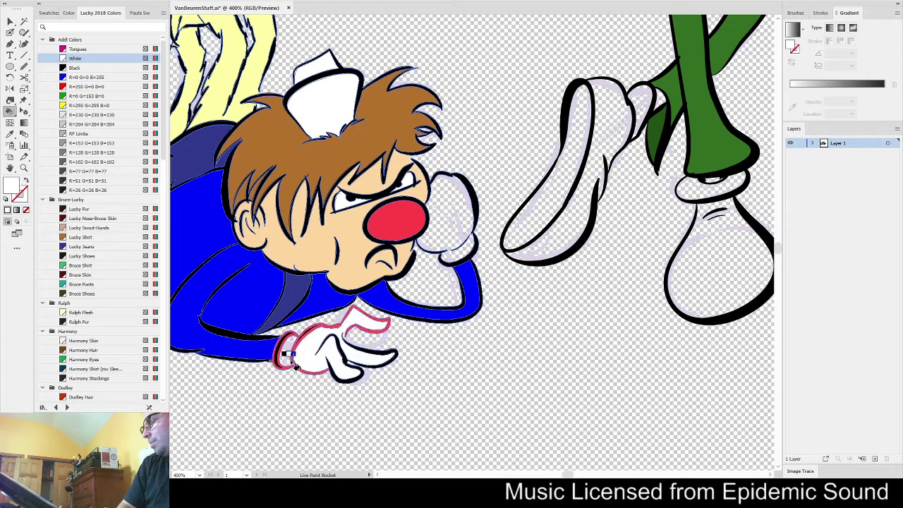
pyautogui.click(455, 232)
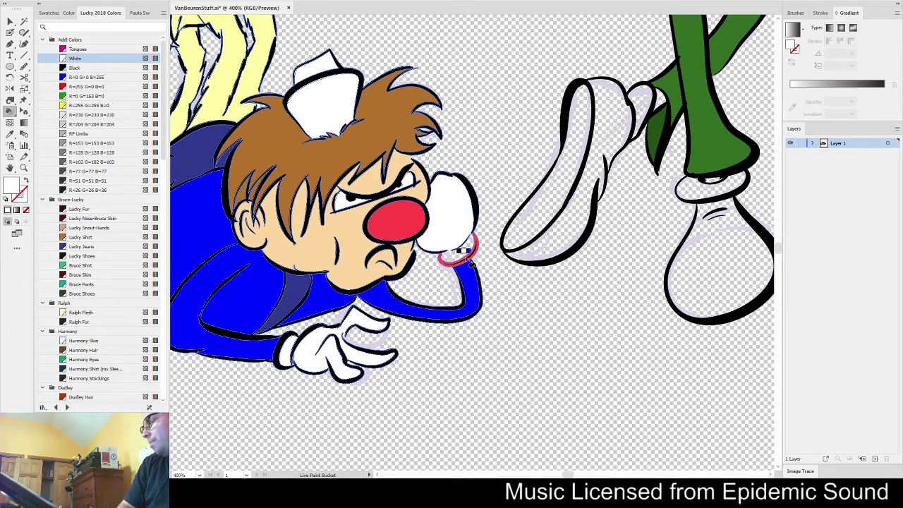
pyautogui.press('v')
pyautogui.click(514, 352)
# Fill both of the tall man's shoes and their cuffs with White
pyautogui.hotkey('ctrl', '-')
pyautogui.hotkey('ctrl', '-')
pyautogui.hotkey('ctrl', '-')
pyautogui.hotkey('ctrl', '-')
pyautogui.moveTo(527, 355); pyautogui.dragTo(417, 329)
pyautogui.scroll(3, 432, 323)
pyautogui.press('k')
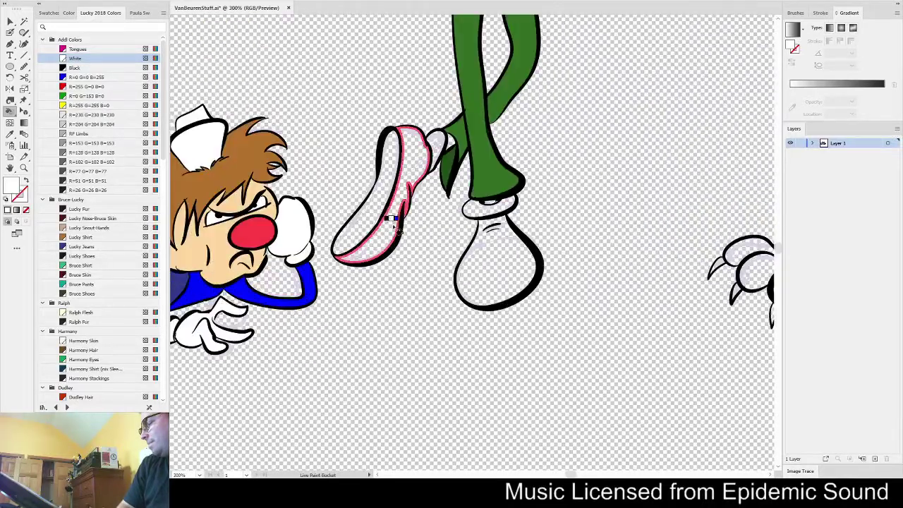
pyautogui.click(390, 227)
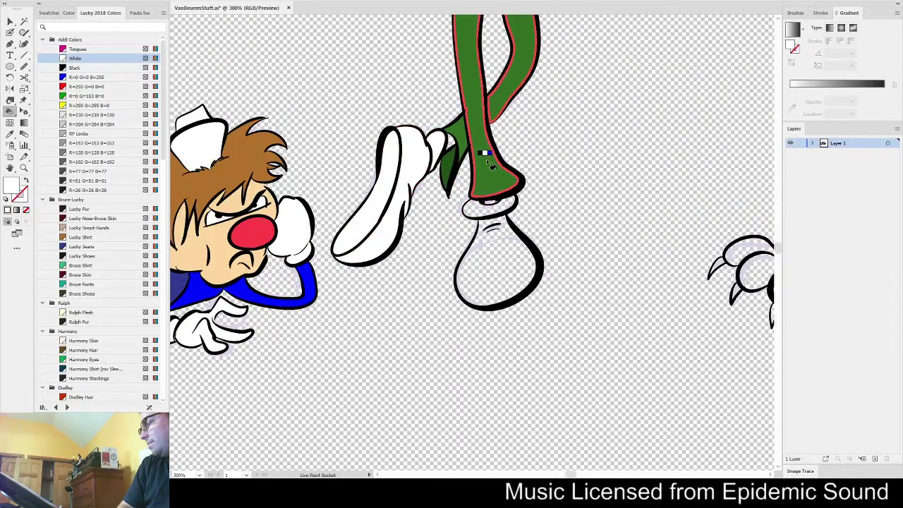
pyautogui.click(502, 258)
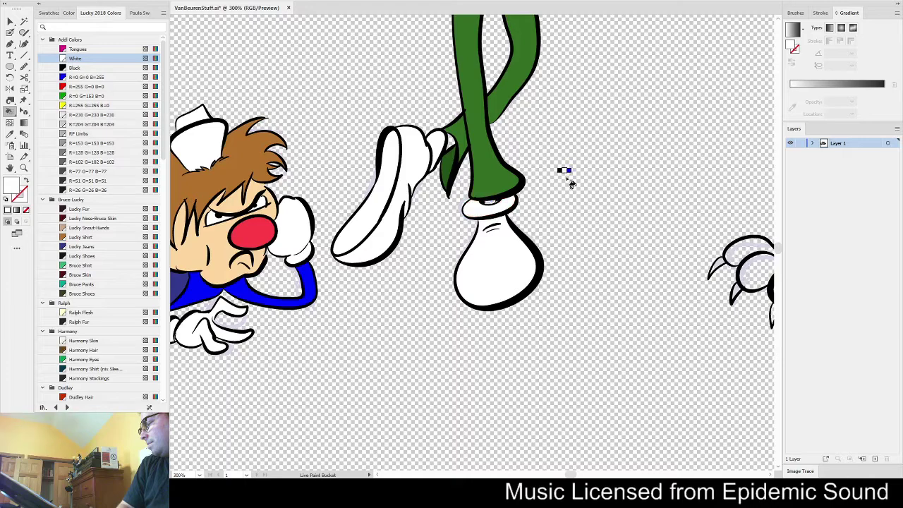
# Fill the tall man's exposed ankles with the skin tone sampled from the boy's face
pyautogui.keyDown('alt'); pyautogui.click(217, 240); pyautogui.keyUp('alt')
pyautogui.scroll(3, 432, 139)
pyautogui.click(480, 146)
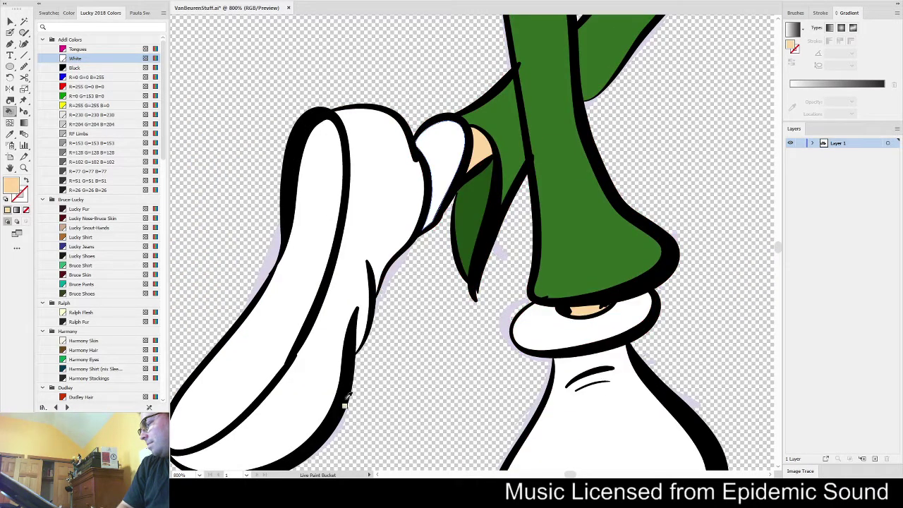
pyautogui.press('v')
pyautogui.scroll(-4, 351, 361)
pyautogui.moveTo(375, 409); pyautogui.dragTo(472, 394)
pyautogui.press('k')
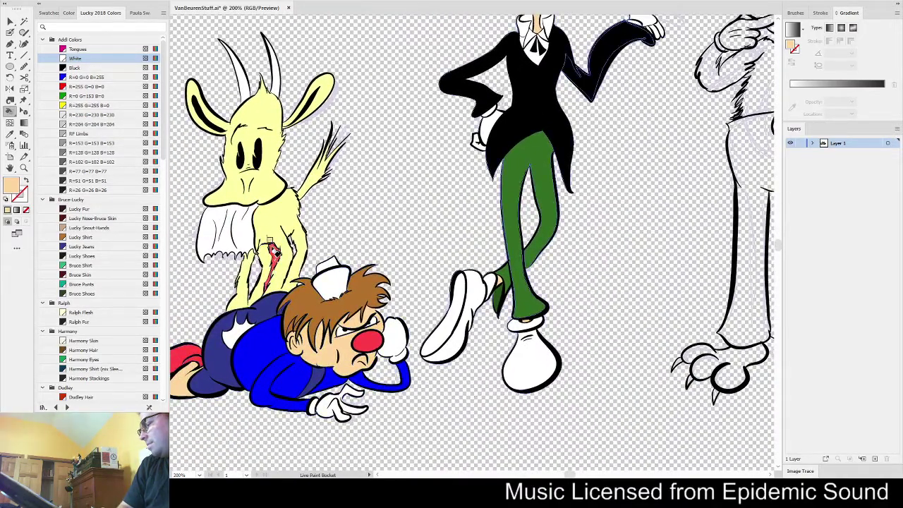
# Expand the Live Paint group of the goat and the lying boy
pyautogui.click(11, 33)
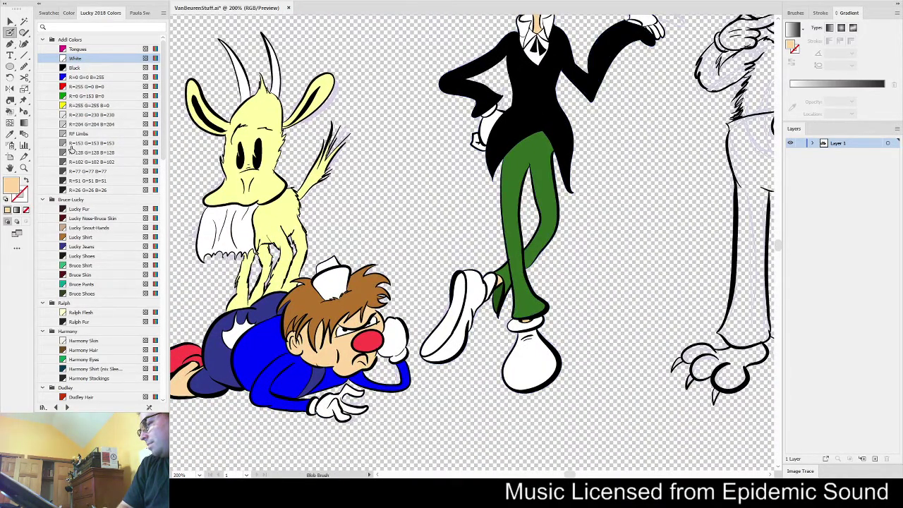
pyautogui.click(10, 22)
pyautogui.scroll(-3, 254, 256)
pyautogui.click(273, 281)
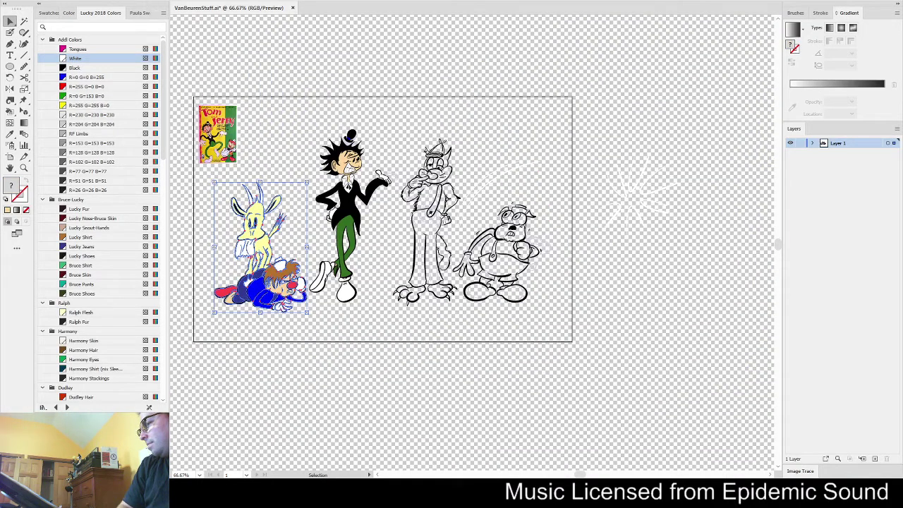
pyautogui.hotkey('alt', 'o')
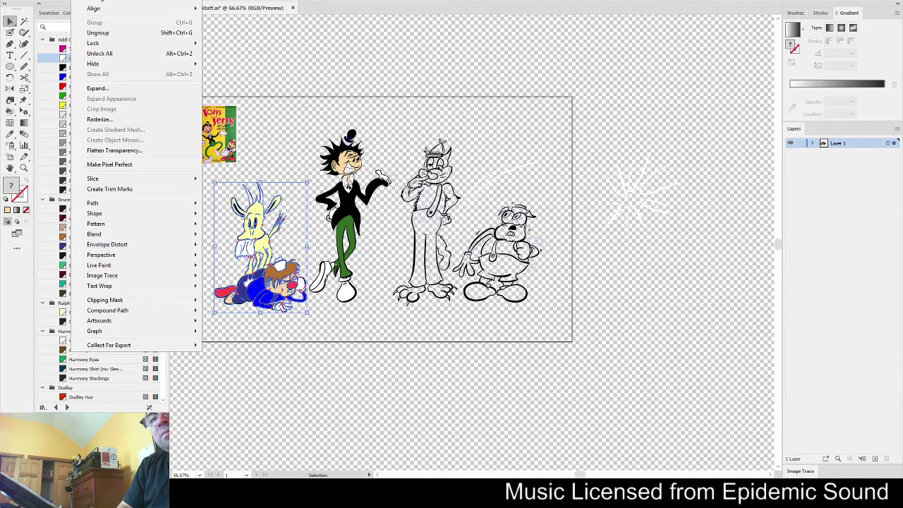
pyautogui.click(109, 89)
pyautogui.click(447, 284)
# Expand the tall man's Live Paint group with Object, Fill and Stroke included
pyautogui.click(363, 232)
pyautogui.click(91, 0)
pyautogui.click(110, 88)
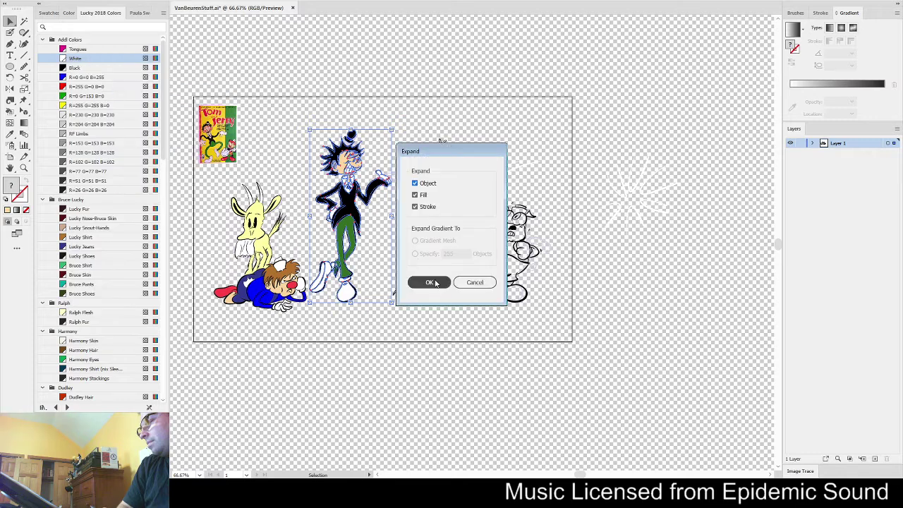
pyautogui.click(430, 282)
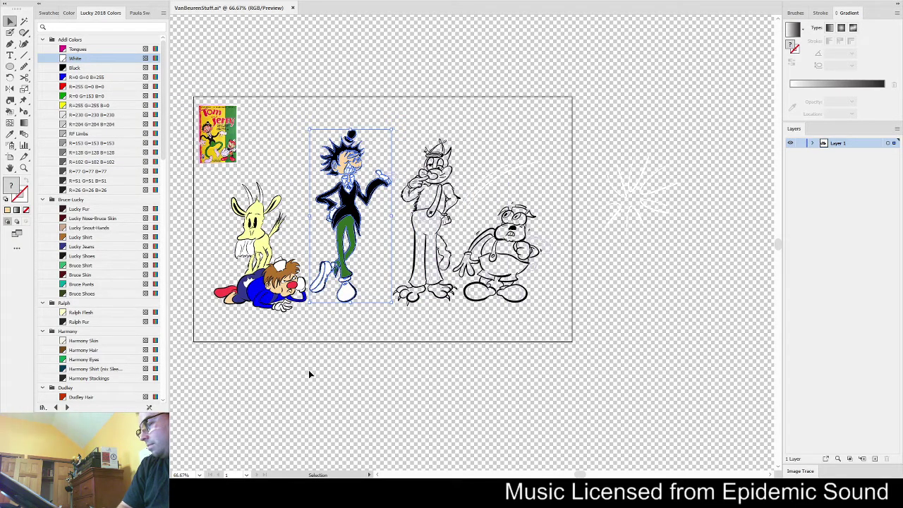
# Paint small hearts across the white cloth in the goat's mouth with the Blob Brush in R=255 G=0 B=0
pyautogui.click(224, 254)
pyautogui.click(9, 32)
pyautogui.click(85, 86)
pyautogui.scroll(5, 226, 237)
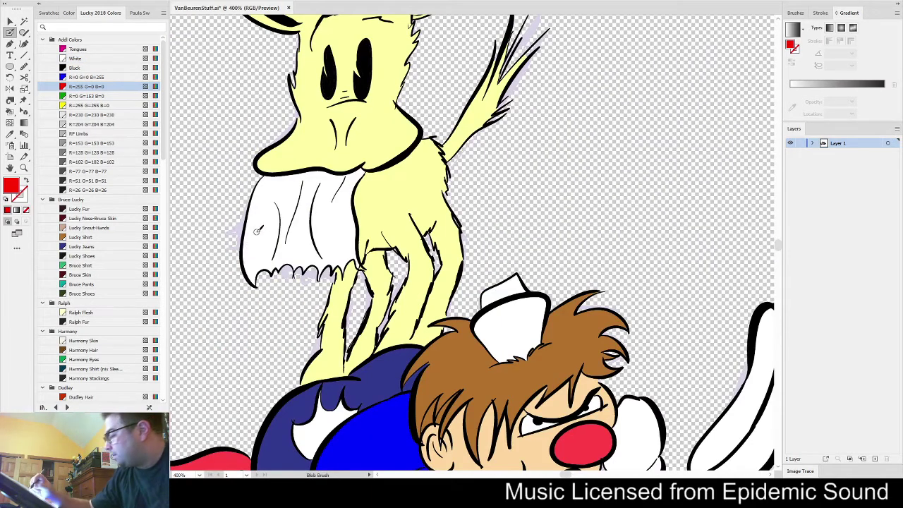
pyautogui.moveTo(254, 221); pyautogui.dragTo(262, 220)
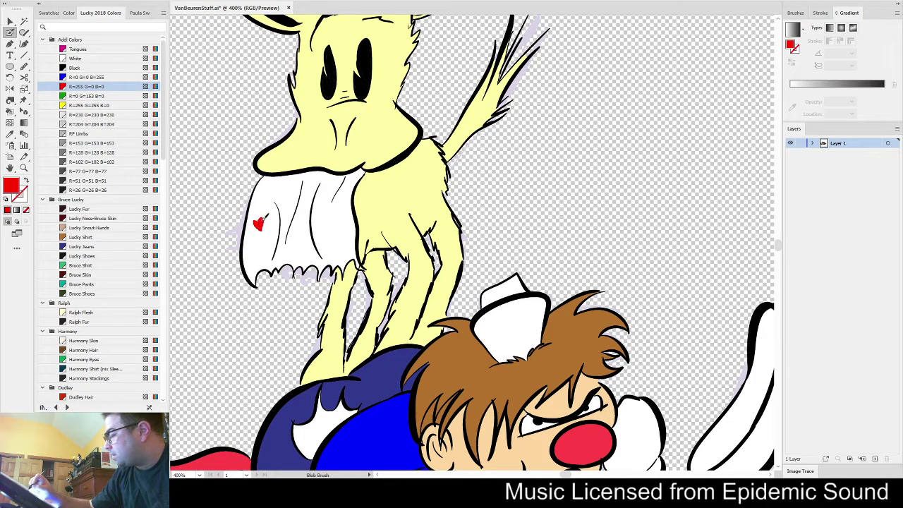
pyautogui.hotkey('shift', 'x')
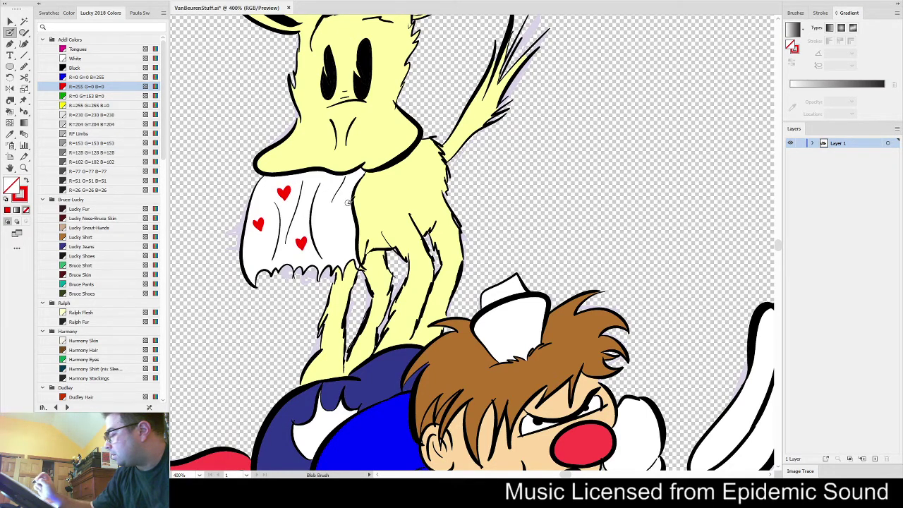
pyautogui.moveTo(331, 223); pyautogui.dragTo(346, 214)
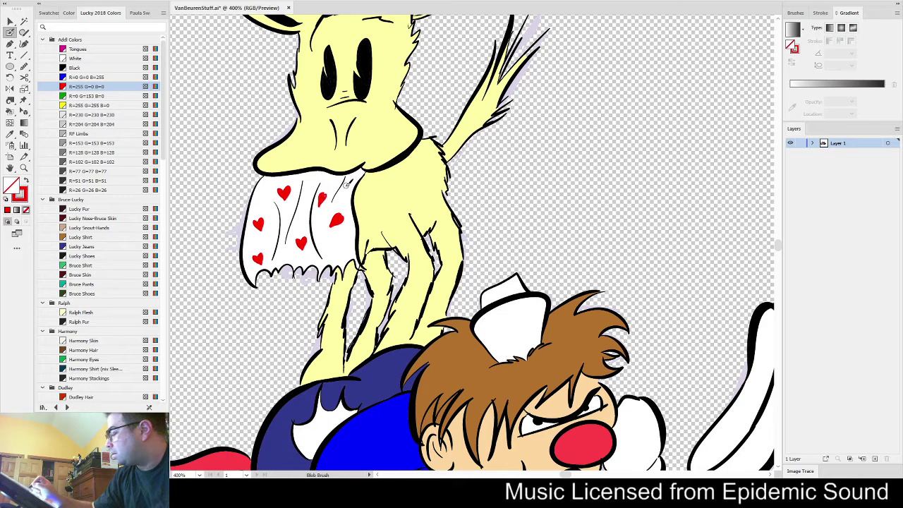
pyautogui.press('v')
# Paint two red hearts on the white patch exposed at the seat of the lying boy's trousers
pyautogui.scroll(-2, 360, 176)
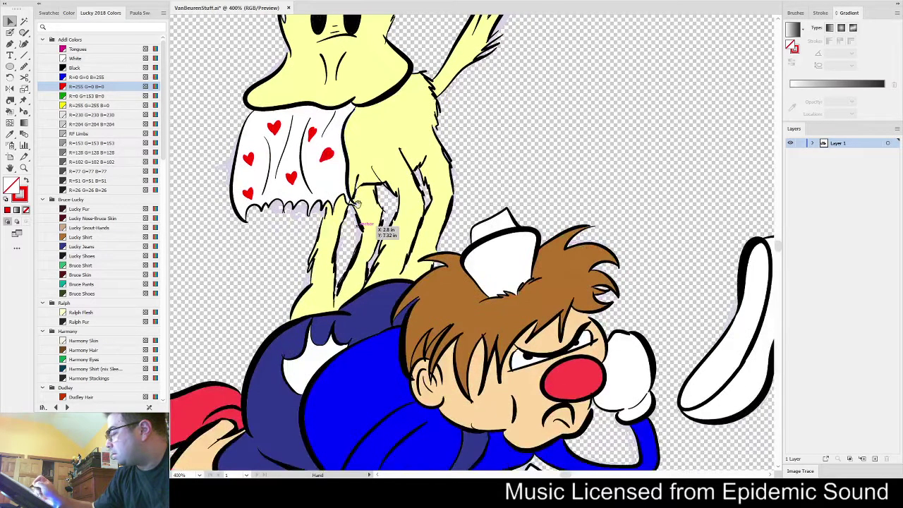
pyautogui.hotkey('shift', 'b')
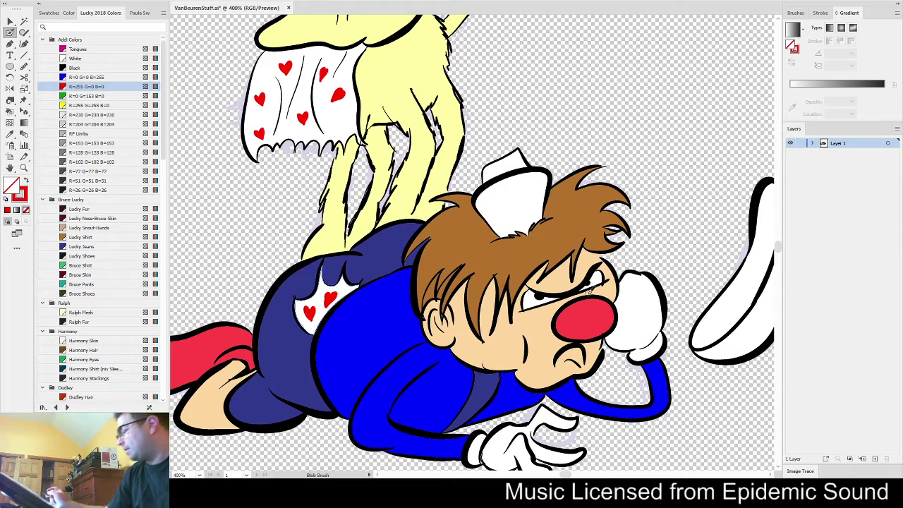
pyautogui.hotkey('ctrl', '0')
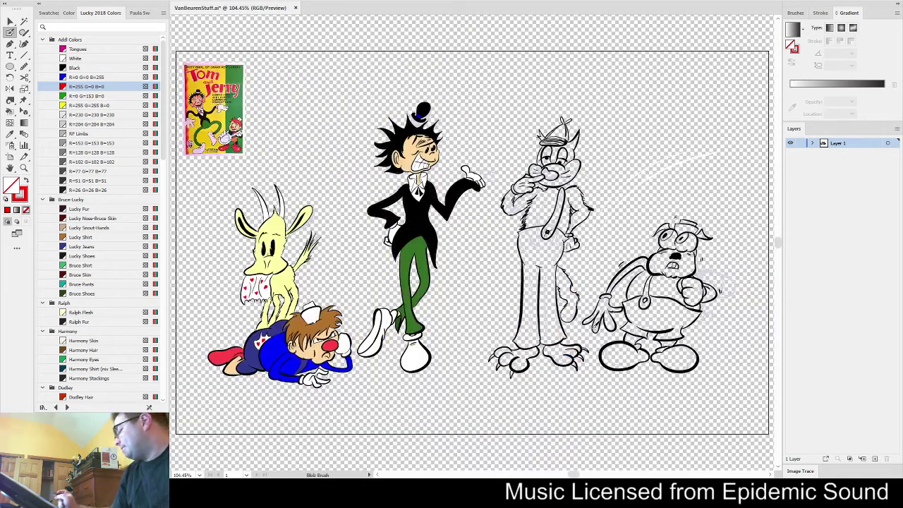
# Make the tall cat's line art a Live Paint group and fill its forehead, larger ear and one eyelid with Harmony Hair
pyautogui.press('v')
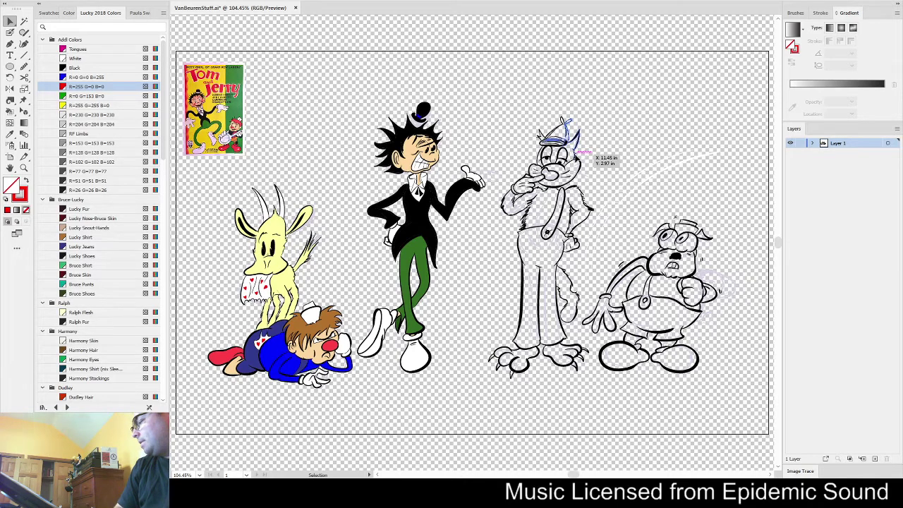
pyautogui.click(581, 156)
pyautogui.press('k')
pyautogui.press('k')
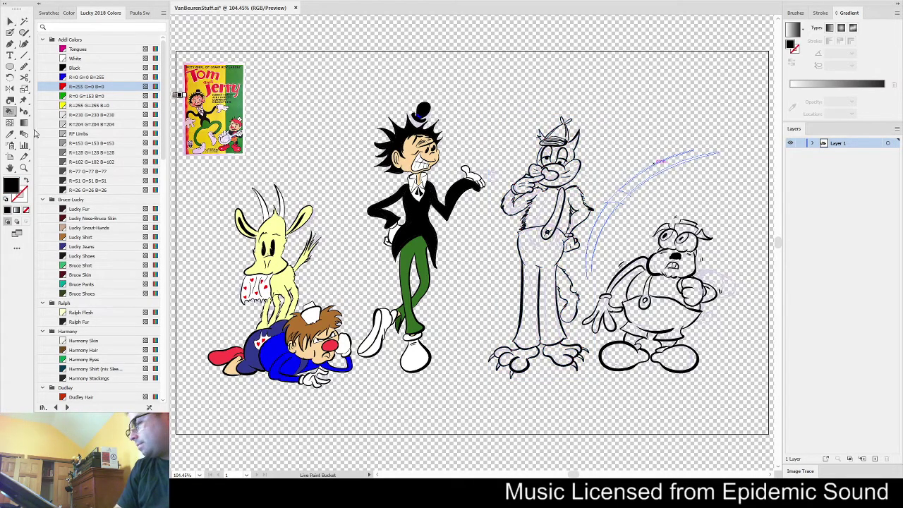
pyautogui.click(88, 219)
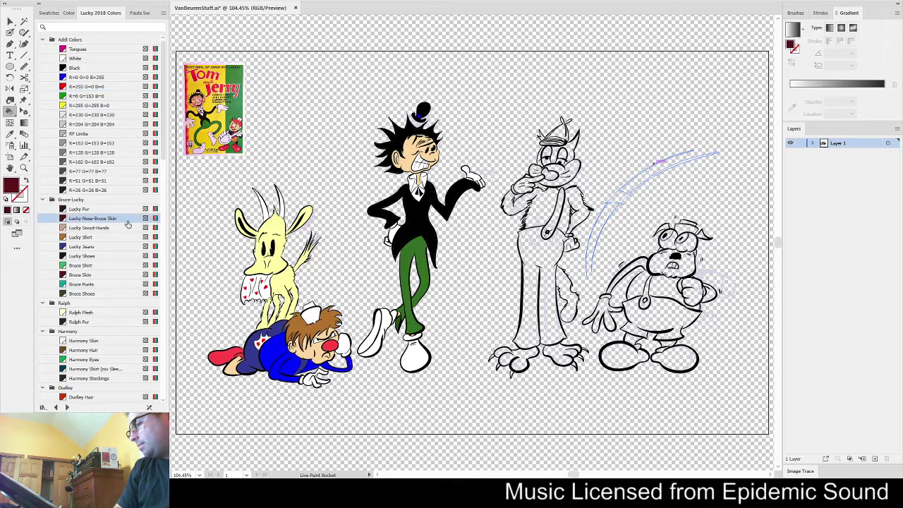
pyautogui.click(82, 349)
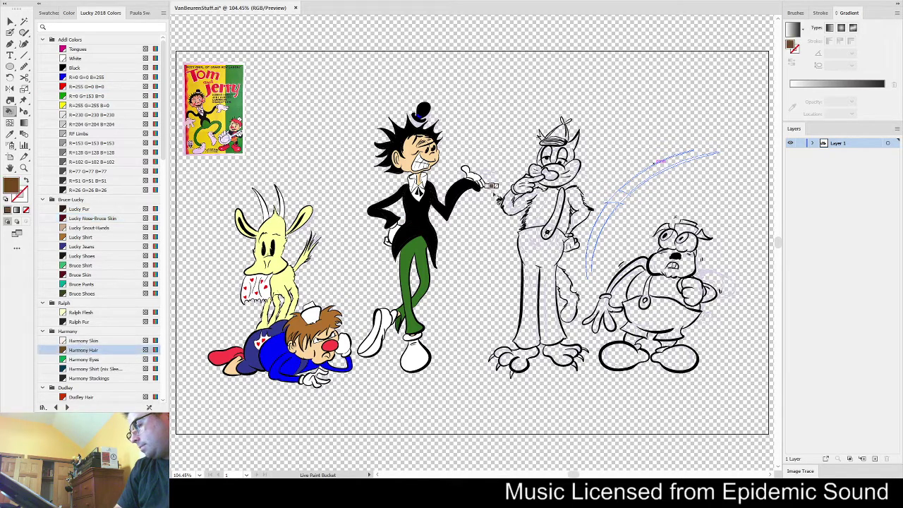
pyautogui.scroll(5, 609, 159)
pyautogui.click(509, 182)
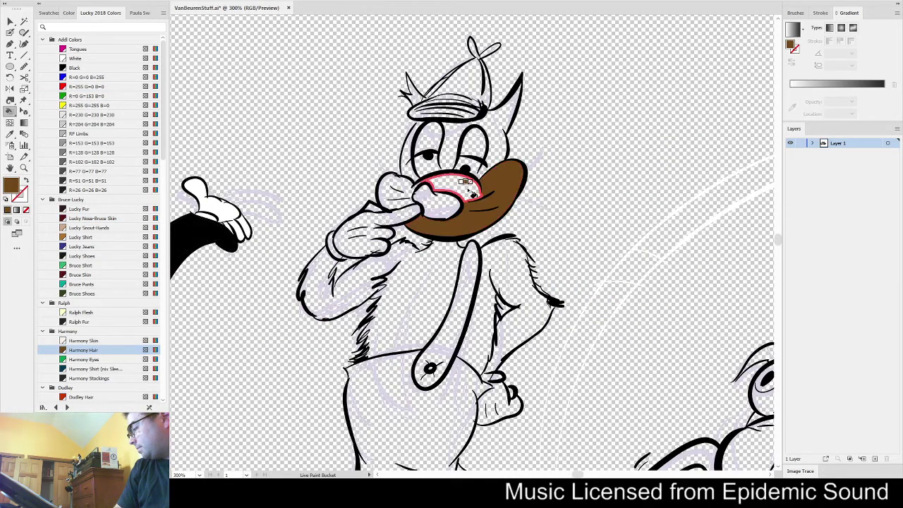
pyautogui.hotkey('ctrl', 'z')
pyautogui.click(499, 141)
pyautogui.click(457, 145)
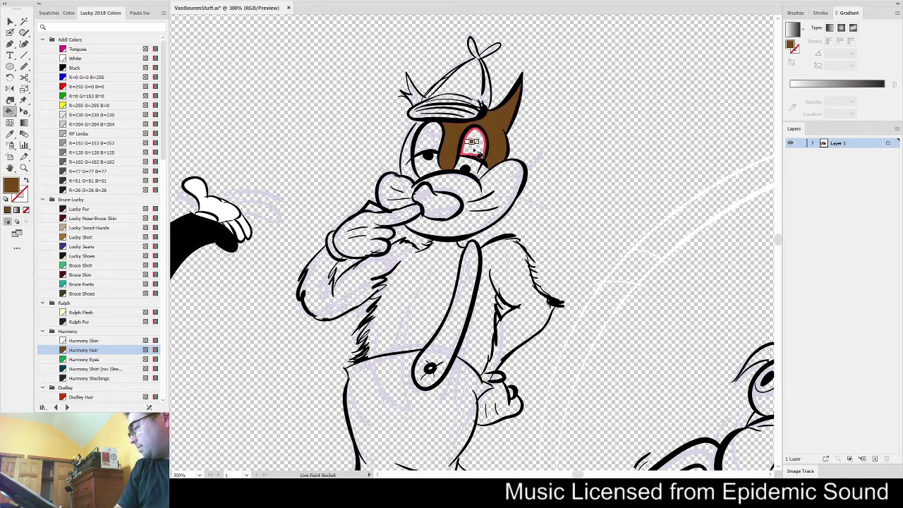
# Close the gap at the cat's eye by moving the eye line's tip anchor onto the muzzle outline
pyautogui.scroll(5, 493, 169)
pyautogui.press('a')
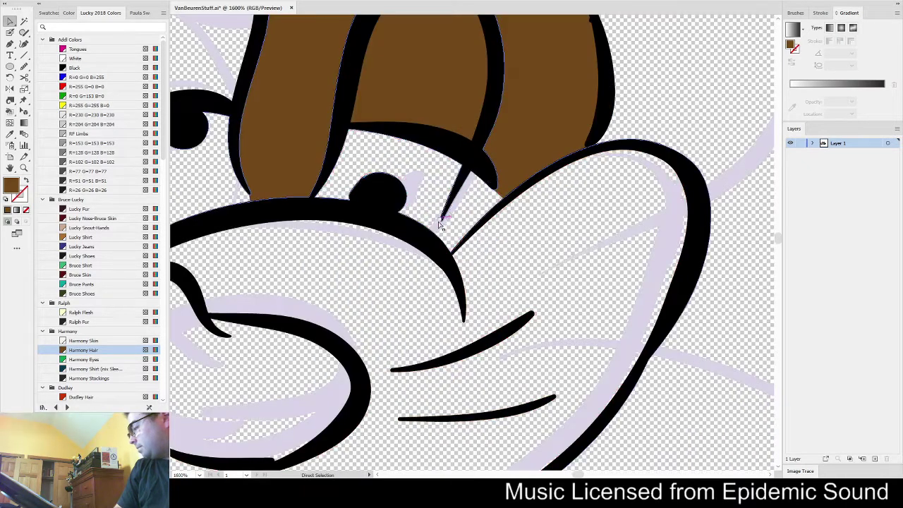
pyautogui.click(443, 225)
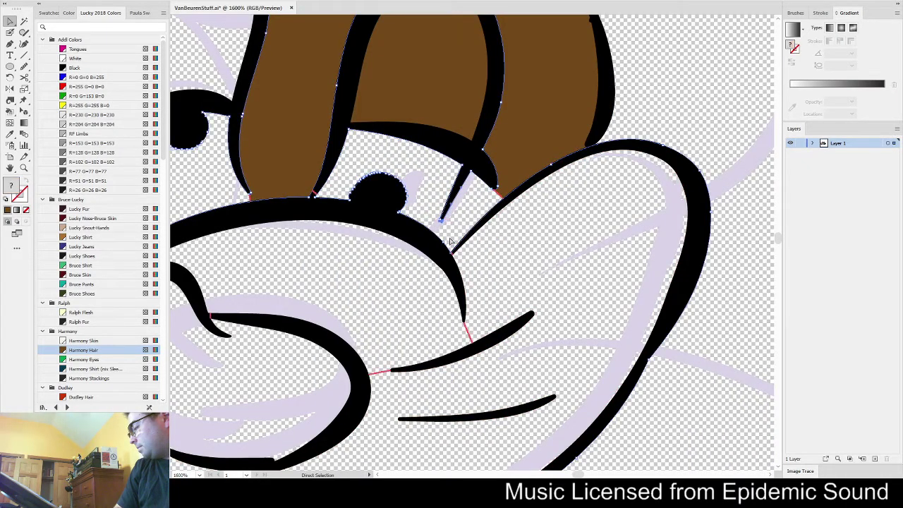
pyautogui.scroll(1, 449, 240)
pyautogui.moveTo(444, 206); pyautogui.dragTo(427, 231)
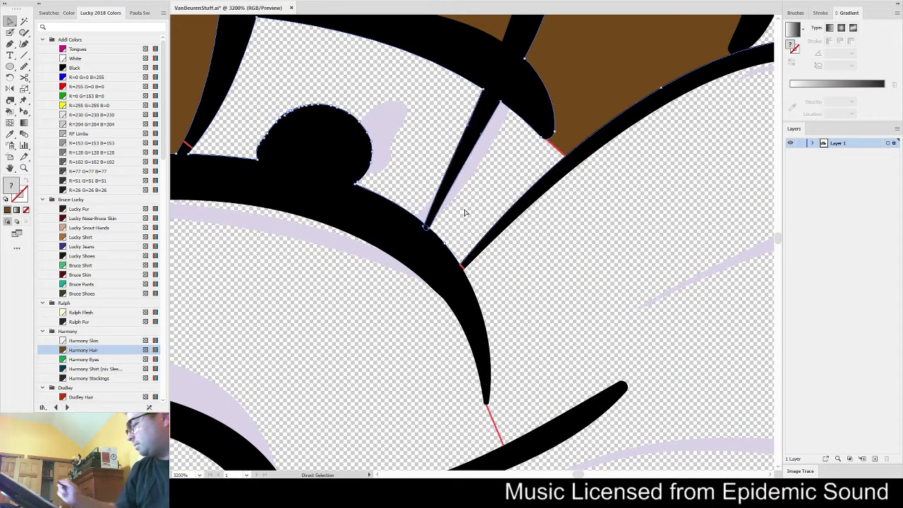
pyautogui.press('k')
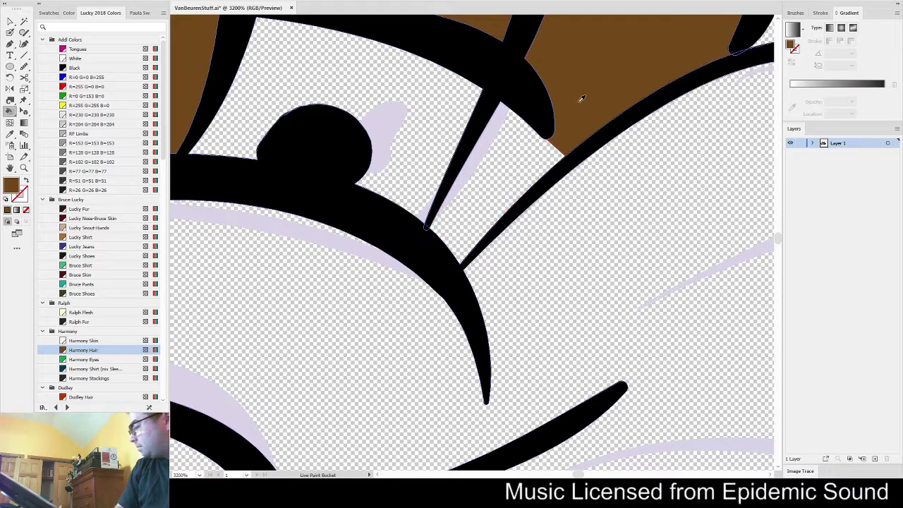
# Fill the rest of the cat's face, the other eyelid and the smaller ear with Harmony Hair
pyautogui.scroll(-7, 508, 169)
pyautogui.click(458, 142)
pyautogui.click(439, 151)
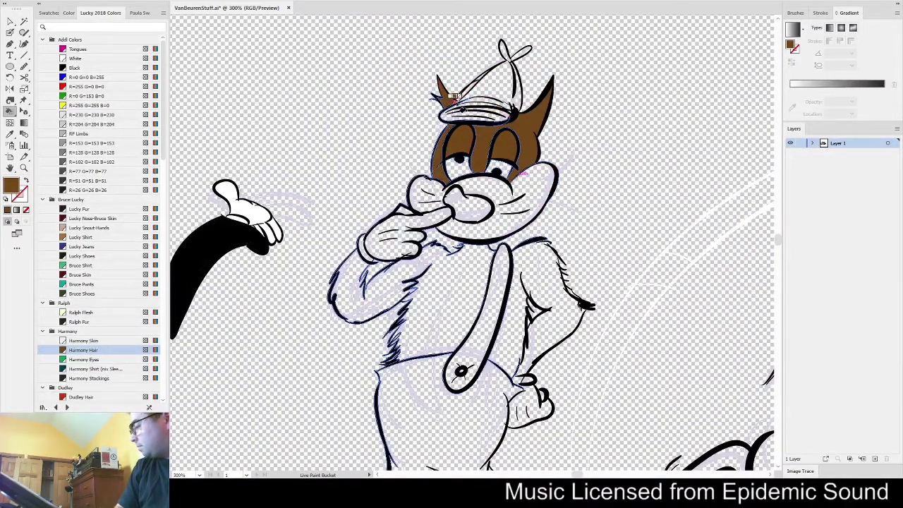
# Fill the cat's torso and both furry arms with Harmony Hair, leaving the suspender strap unfilled
pyautogui.moveTo(670, 139); pyautogui.dragTo(604, 83)
pyautogui.click(399, 242)
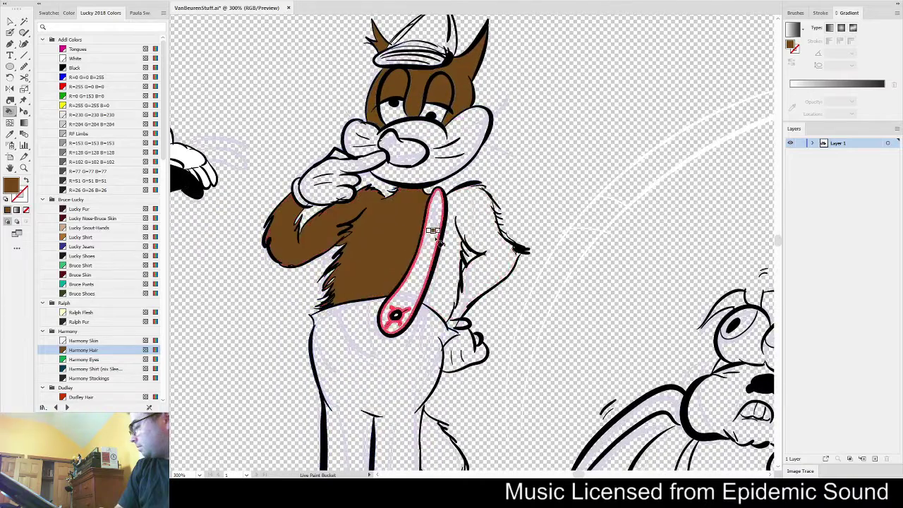
pyautogui.click(477, 205)
pyautogui.hotkey('ctrl', 'z')
pyautogui.click(504, 234)
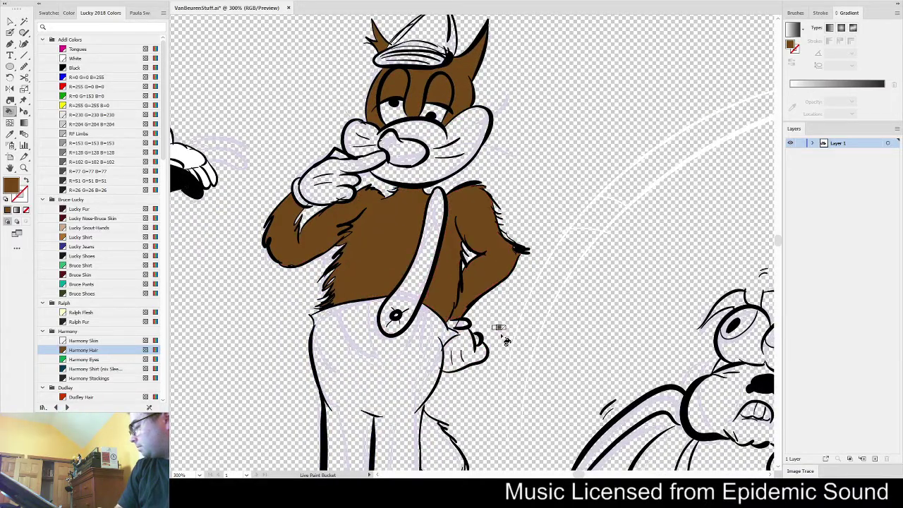
pyautogui.scroll(3, 495, 342)
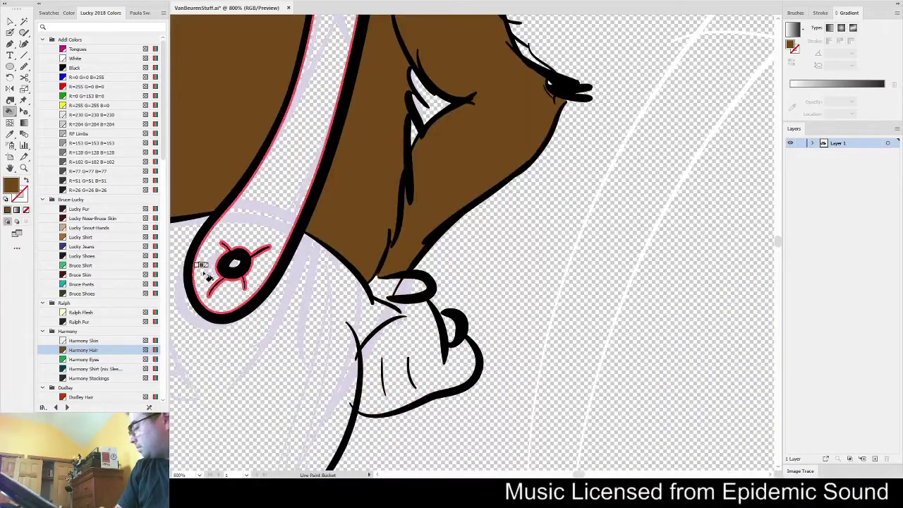
pyautogui.scroll(-3, 194, 266)
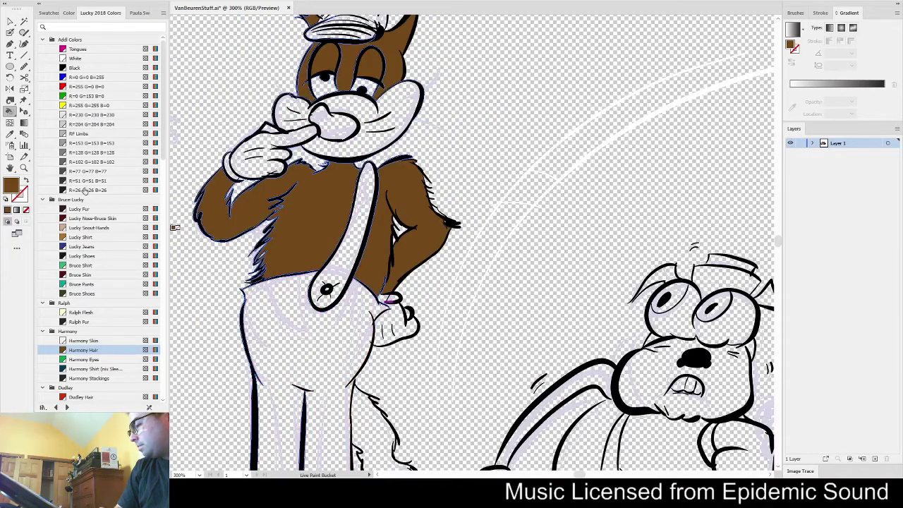
# Fill the cat's trousers and suspender strap with the Bruce Shirt green
pyautogui.click(93, 266)
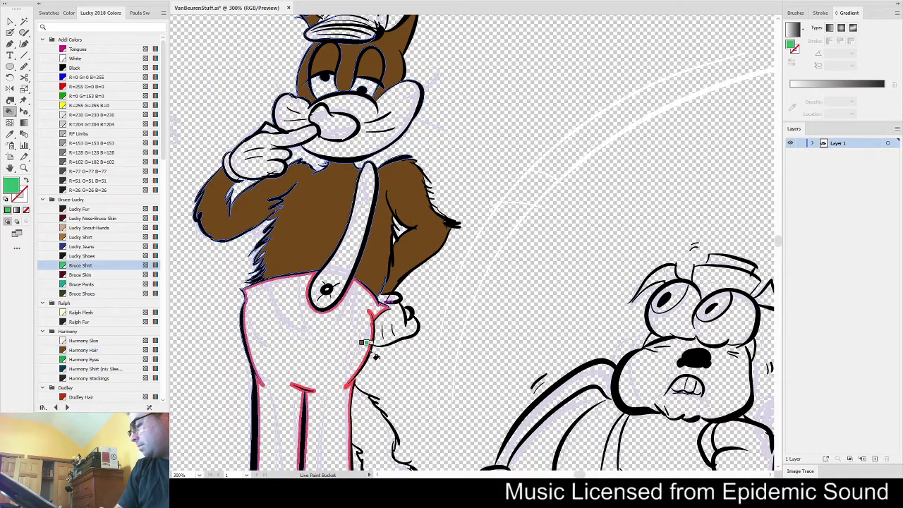
pyautogui.click(329, 353)
pyautogui.click(349, 250)
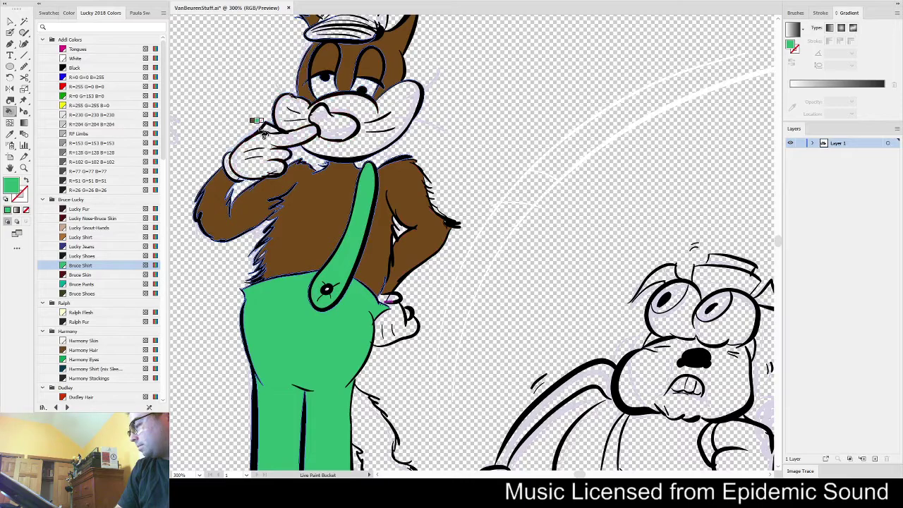
# Fill the cat's nose with black sampled from its outline
pyautogui.moveTo(366, 125); pyautogui.dragTo(401, 258)
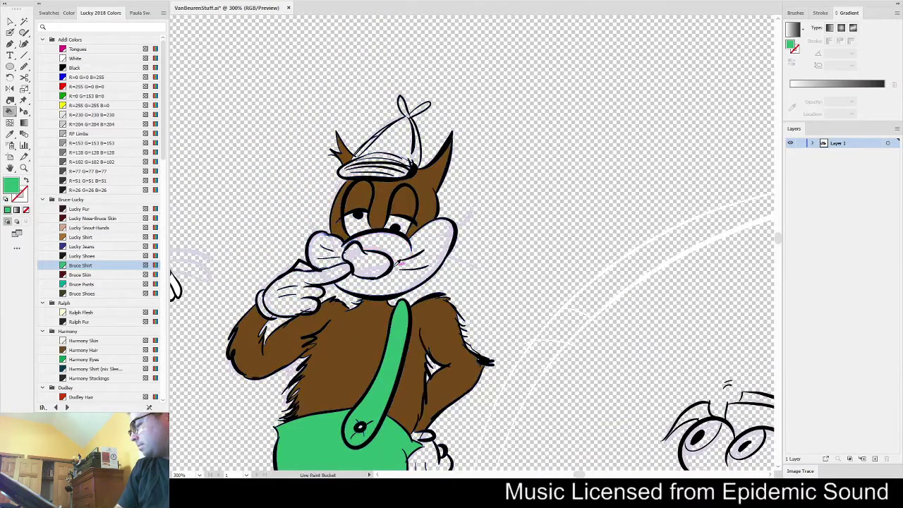
pyautogui.keyDown('alt'); pyautogui.click(392, 266); pyautogui.keyUp('alt')
pyautogui.click(364, 264)
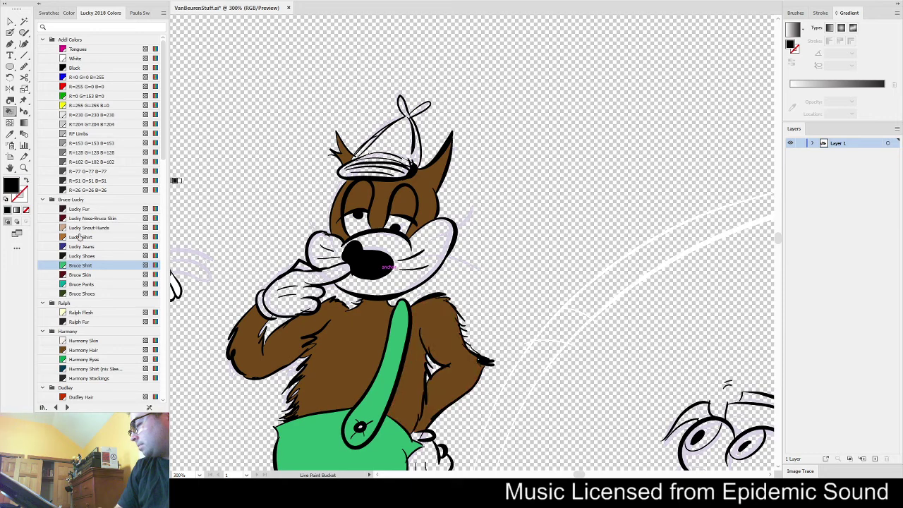
# Fill the crown, brim and top bow loops of the cat's hat with Harmony Eyes green
pyautogui.click(90, 363)
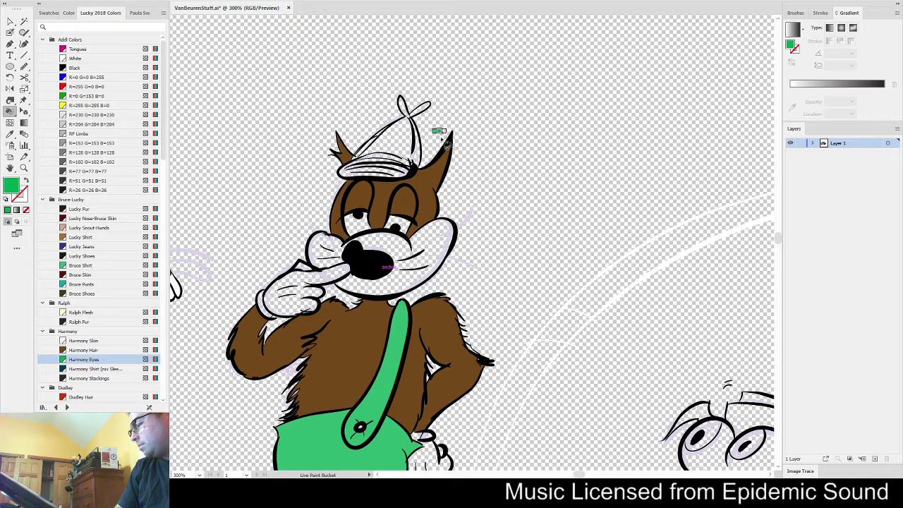
pyautogui.scroll(2, 402, 151)
pyautogui.click(399, 145)
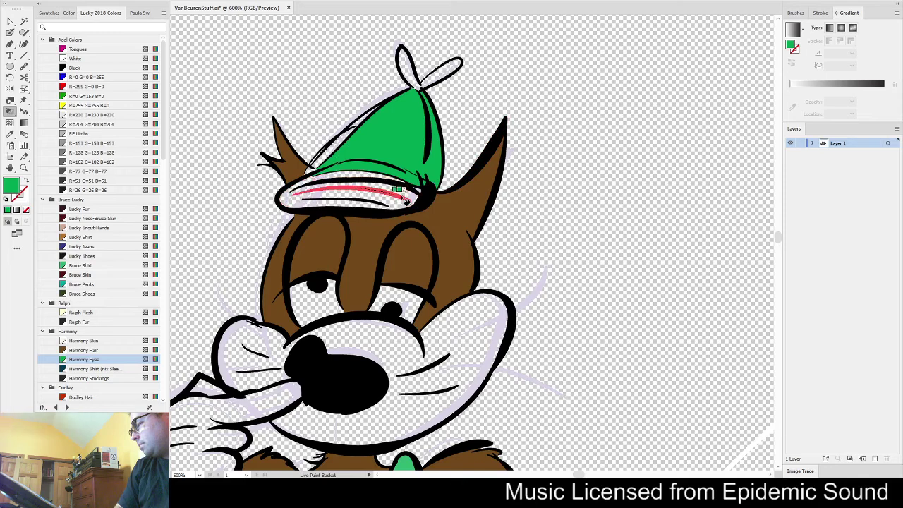
pyautogui.click(417, 193)
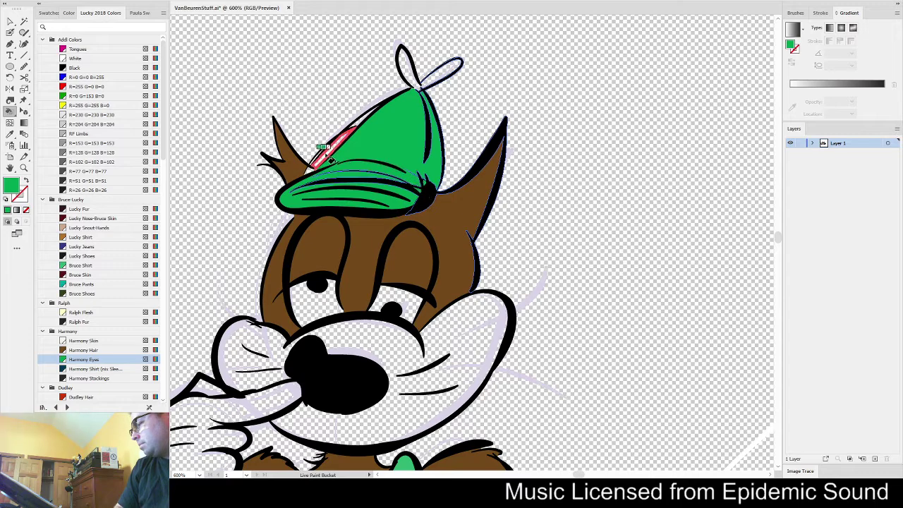
pyautogui.click(411, 78)
pyautogui.click(433, 77)
# Fill the leftover slivers along the hat's edge beside the smaller ear with Harmony Eyes green
pyautogui.scroll(3, 352, 153)
pyautogui.hotkey('ctrl', '=')
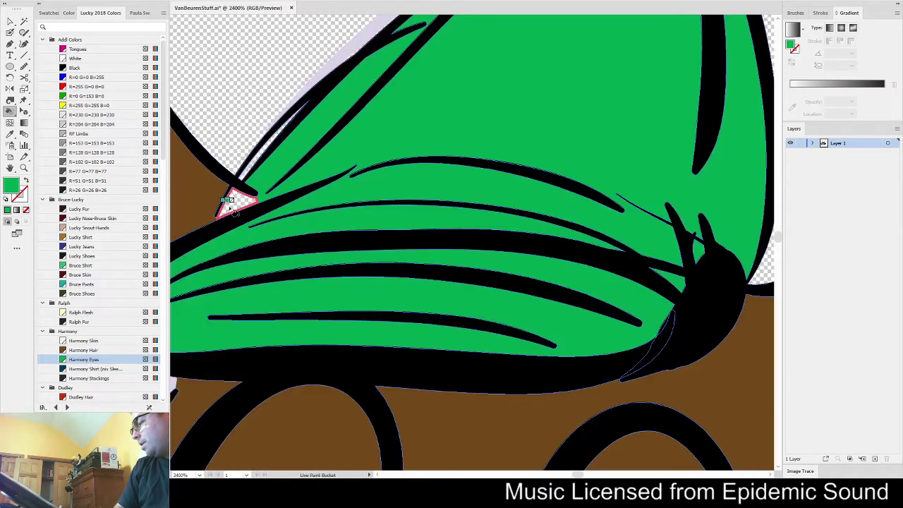
pyautogui.click(242, 207)
pyautogui.click(252, 157)
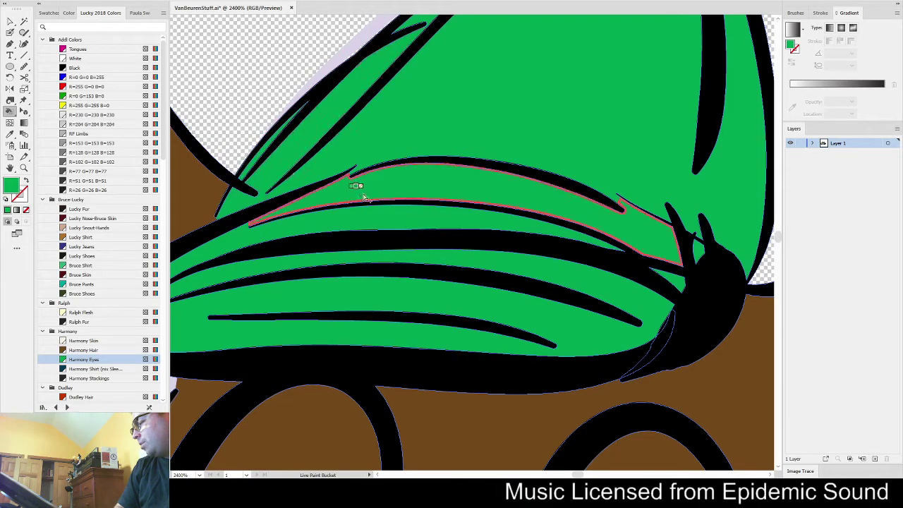
# Fill the cat's tail and both clawed feet with the brown sampled from its fur
pyautogui.scroll(-6, 361, 195)
pyautogui.hotkey('ctrl', '-')
pyautogui.scroll(-3, 454, 189)
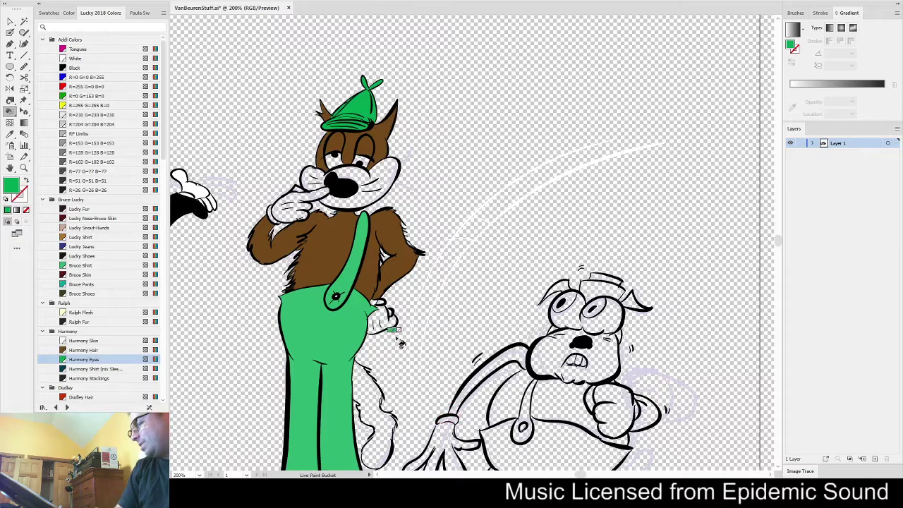
pyautogui.moveTo(412, 385); pyautogui.dragTo(416, 322)
pyautogui.keyDown('alt'); pyautogui.click(389, 211); pyautogui.keyUp('alt')
pyautogui.click(381, 354)
pyautogui.scroll(-3, 417, 352)
pyautogui.click(370, 349)
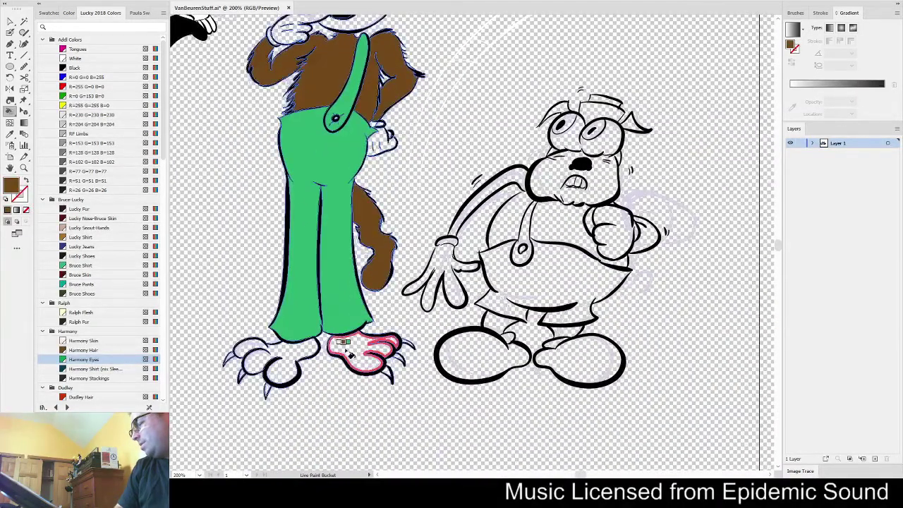
pyautogui.click(285, 367)
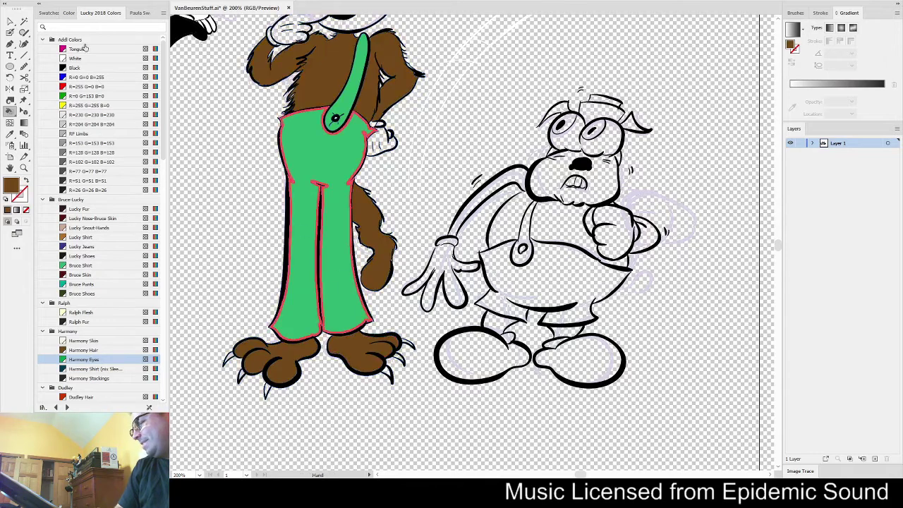
# Fill the claws on both of the cat's feet with the White swatch
pyautogui.click(74, 58)
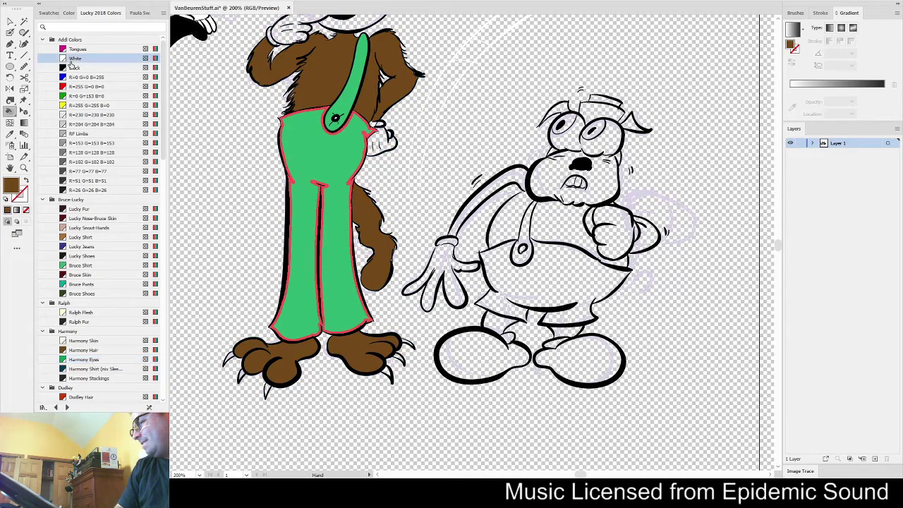
pyautogui.click(227, 357)
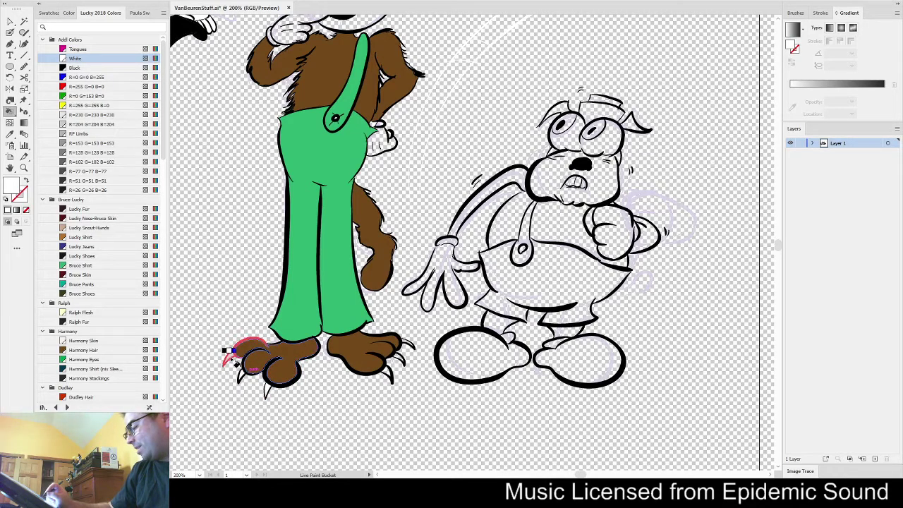
pyautogui.scroll(2, 240, 356)
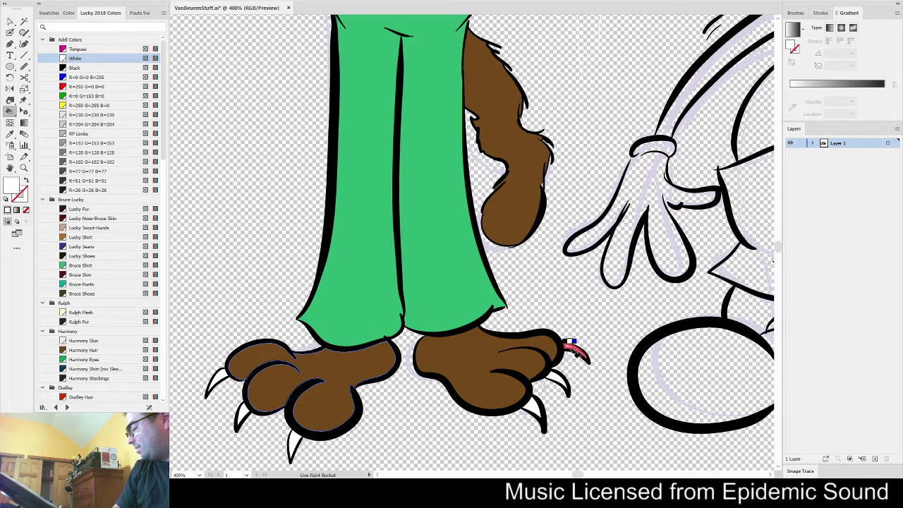
# Fill the cat's two gloves and the whites of its eyes with White
pyautogui.moveTo(552, 175)
pyautogui.mouseDown()
pyautogui.moveTo(517, 361)
pyautogui.moveTo(451, 464)
pyautogui.mouseUp()
pyautogui.moveTo(457, 171); pyautogui.dragTo(458, 312)
pyautogui.click(416, 354)
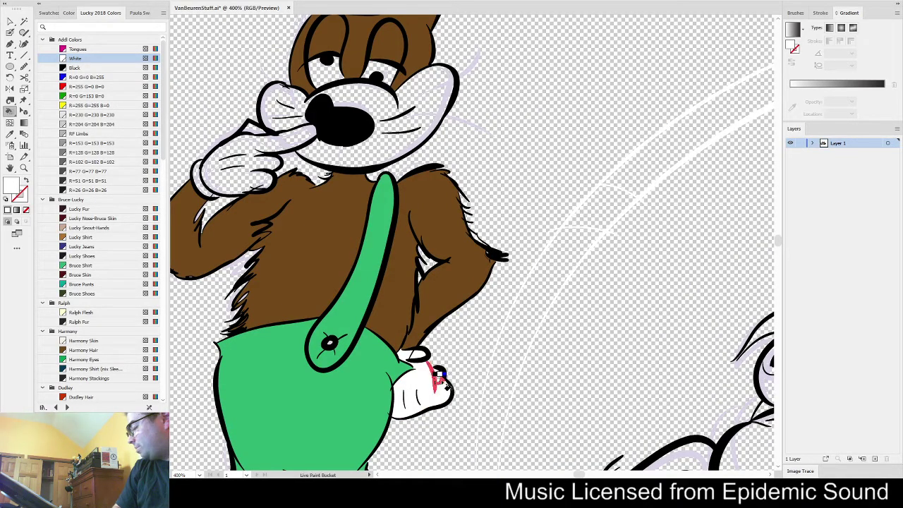
pyautogui.scroll(5, 424, 338)
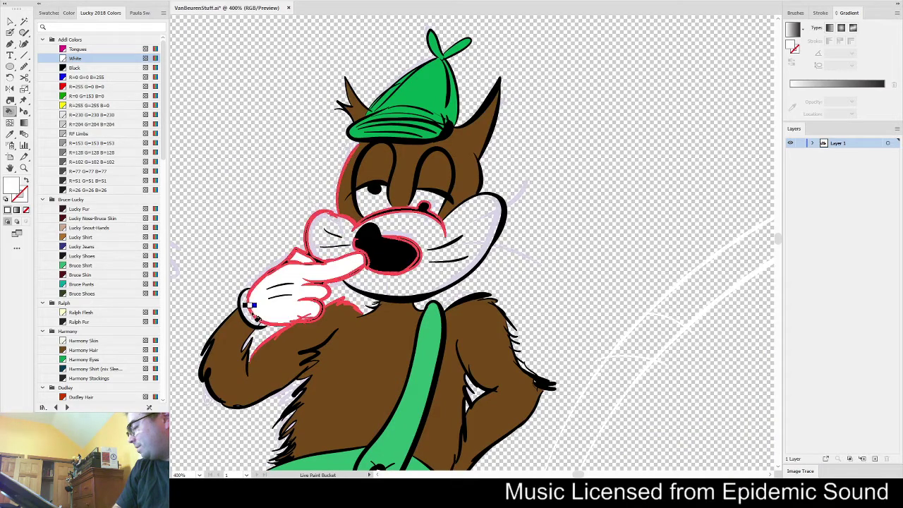
pyautogui.click(385, 208)
pyautogui.click(440, 206)
pyautogui.scroll(3, 277, 337)
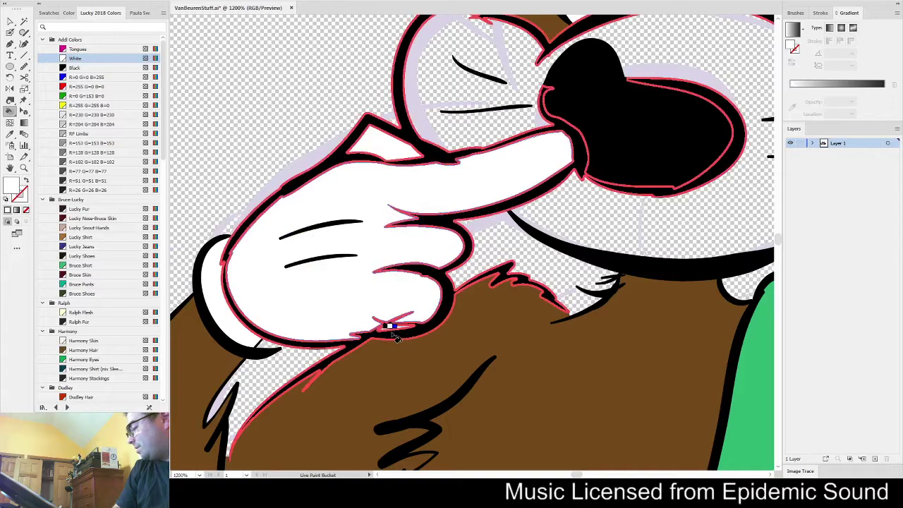
pyautogui.scroll(-3, 582, 238)
# Fill the cat's muzzle and cheeks with the yellow R=255 G=255 B=0 swatch
pyautogui.moveTo(618, 247); pyautogui.dragTo(320, 323)
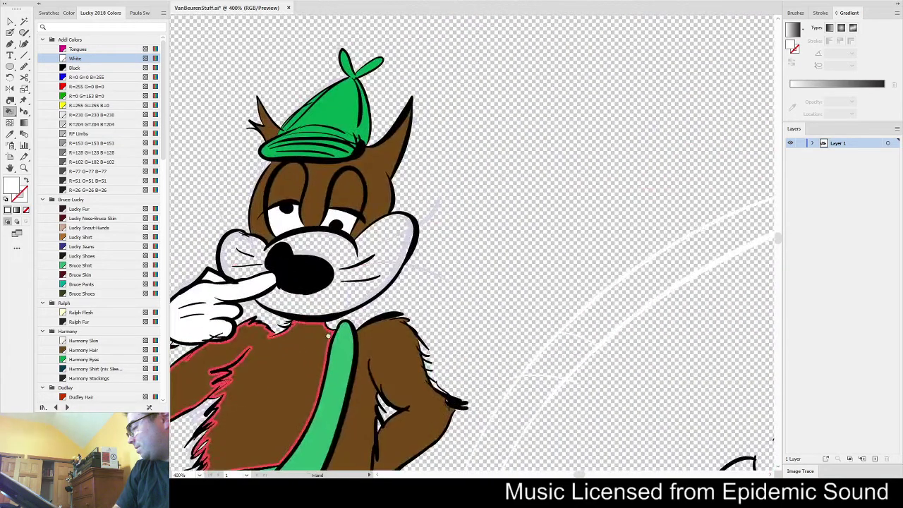
pyautogui.click(81, 105)
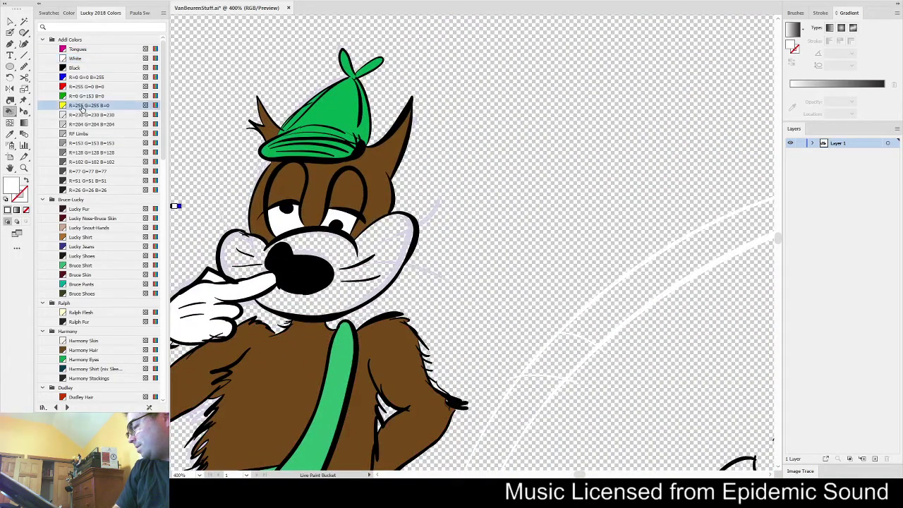
pyautogui.click(333, 293)
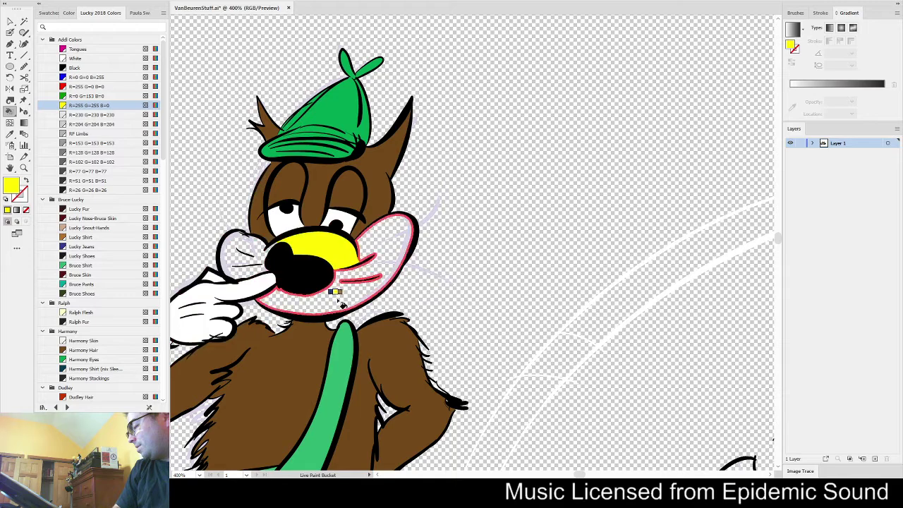
pyautogui.click(215, 263)
pyautogui.scroll(-3, 494, 282)
pyautogui.moveTo(479, 194); pyautogui.dragTo(475, 178)
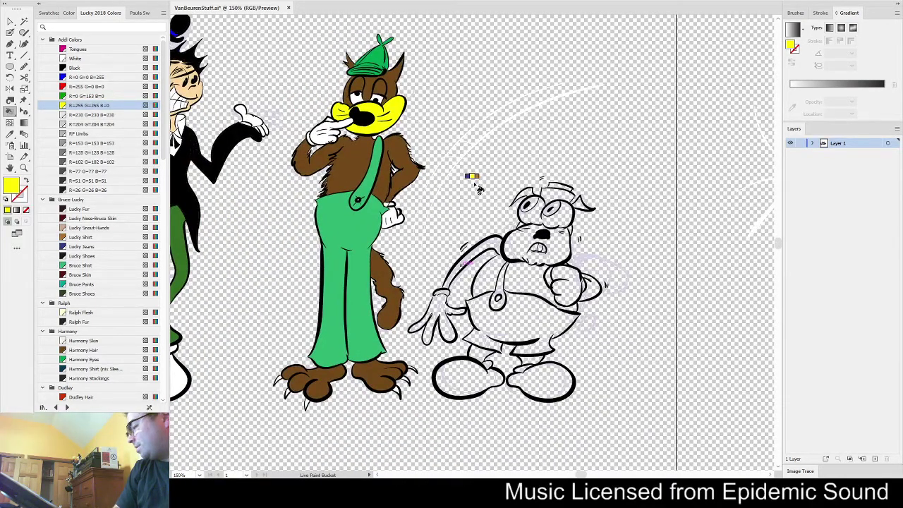
# Fill the cat's muzzle and cheeks with the skin tone sampled from the grinning man's face
pyautogui.moveTo(413, 142); pyautogui.dragTo(476, 209)
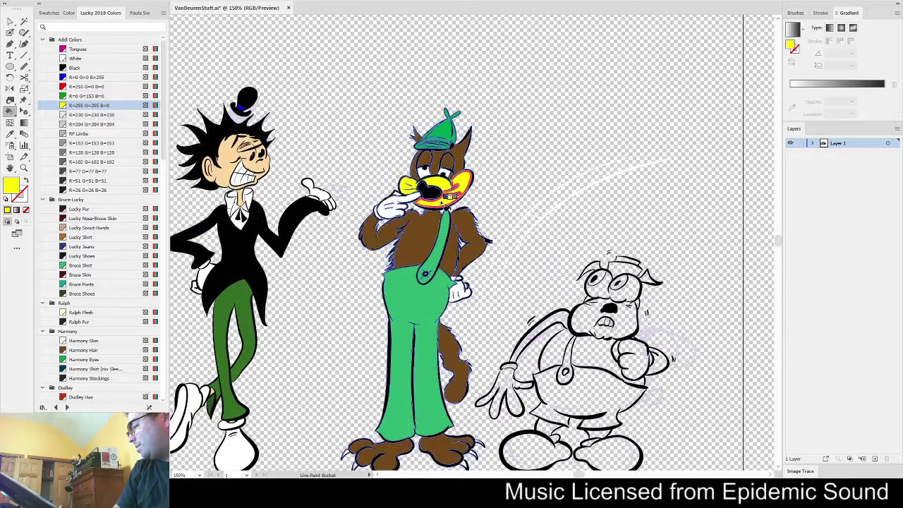
pyautogui.scroll(3, 471, 197)
pyautogui.click(389, 166)
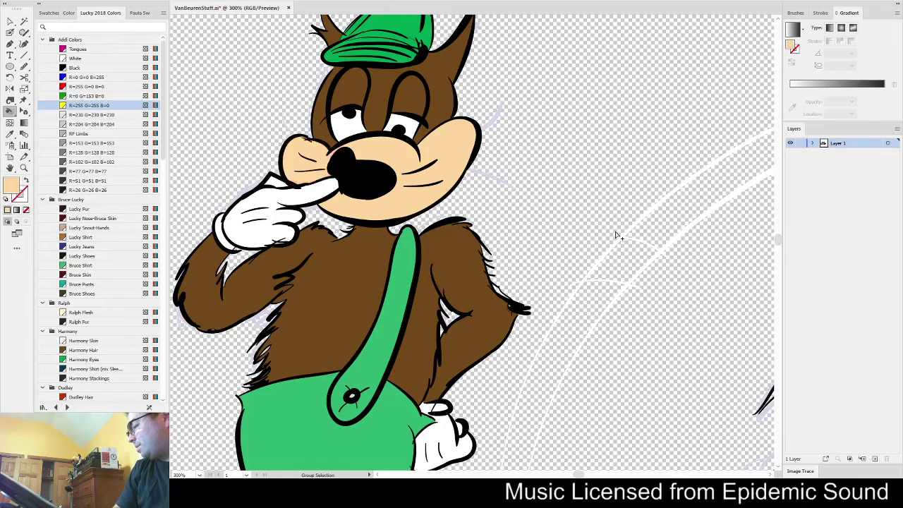
pyautogui.scroll(-4, 614, 236)
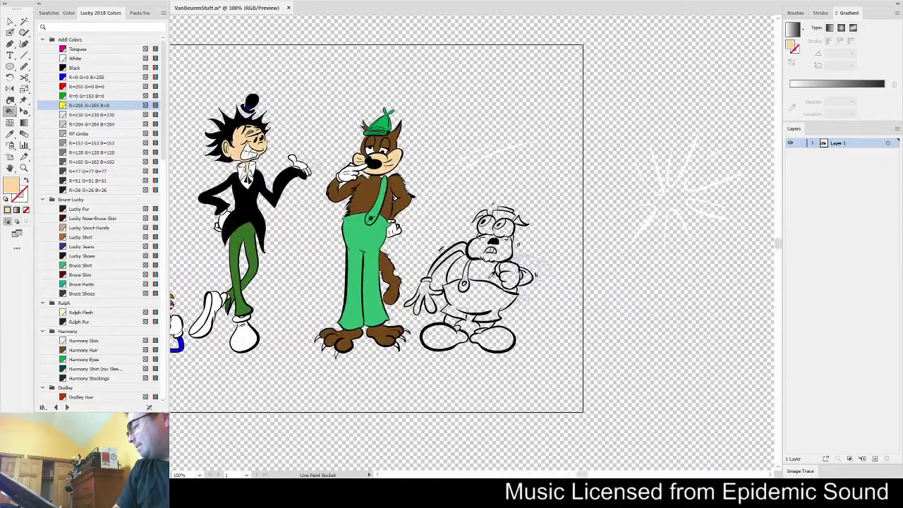
# Fill the short dog's torso, arms, ears and head fur with black sampled from its outline
pyautogui.scroll(2, 485, 277)
pyautogui.keyDown('alt'); pyautogui.click(448, 275); pyautogui.keyUp('alt')
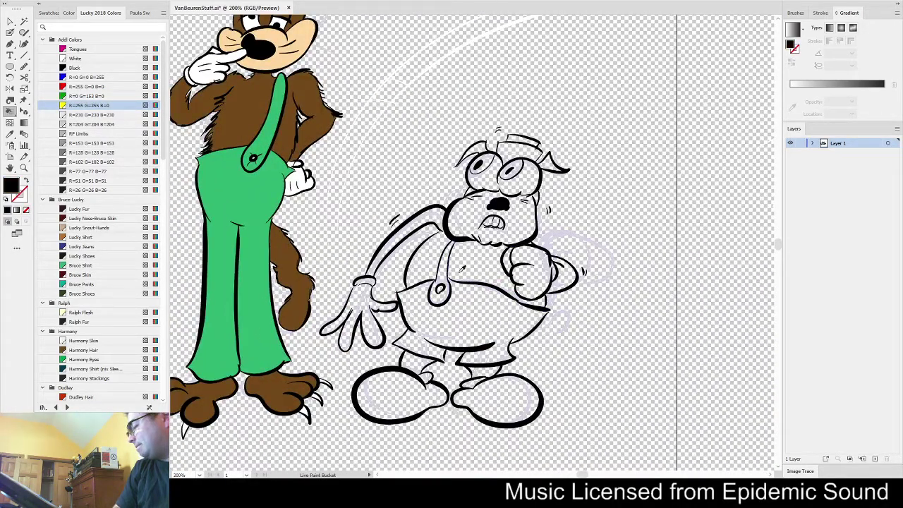
pyautogui.click(466, 265)
pyautogui.click(428, 261)
pyautogui.click(434, 223)
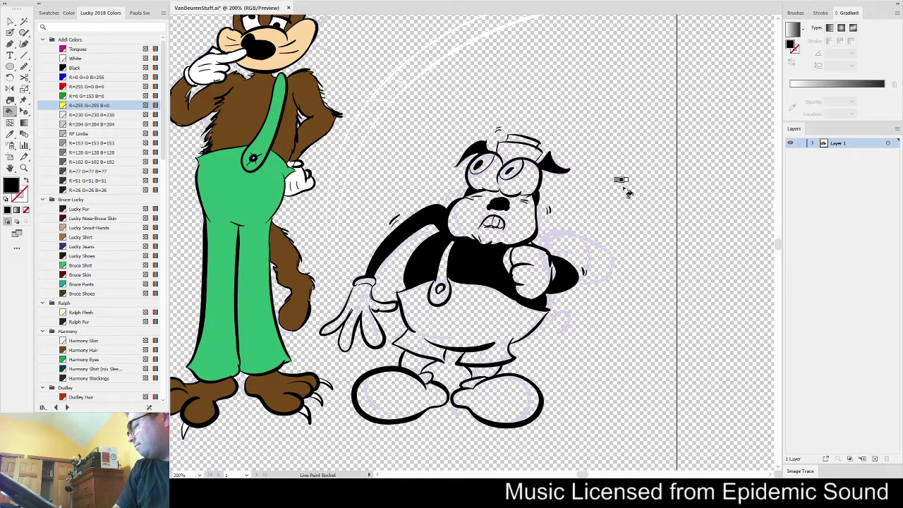
# Mix the light violet-blue 9797FF and fill the dog's overalls, suspender strap and small hat with it
pyautogui.click(82, 87)
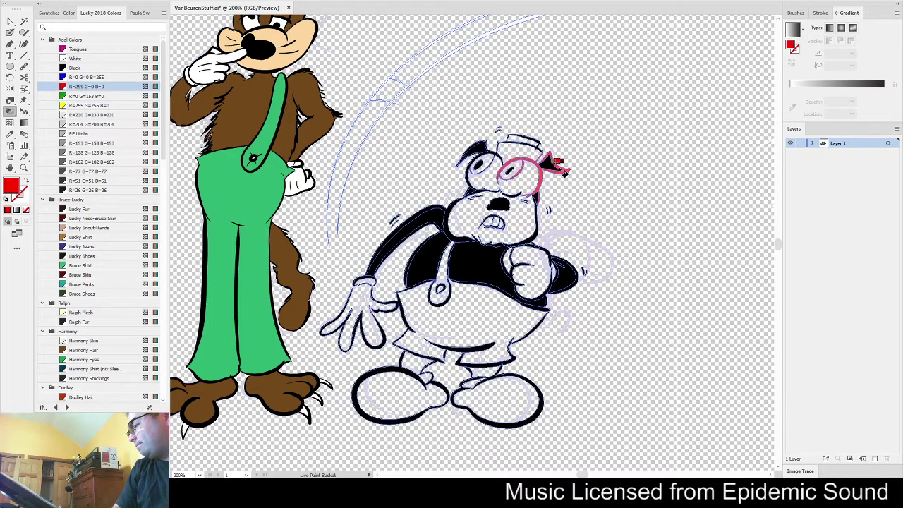
pyautogui.click(80, 78)
pyautogui.doubleClick(14, 190)
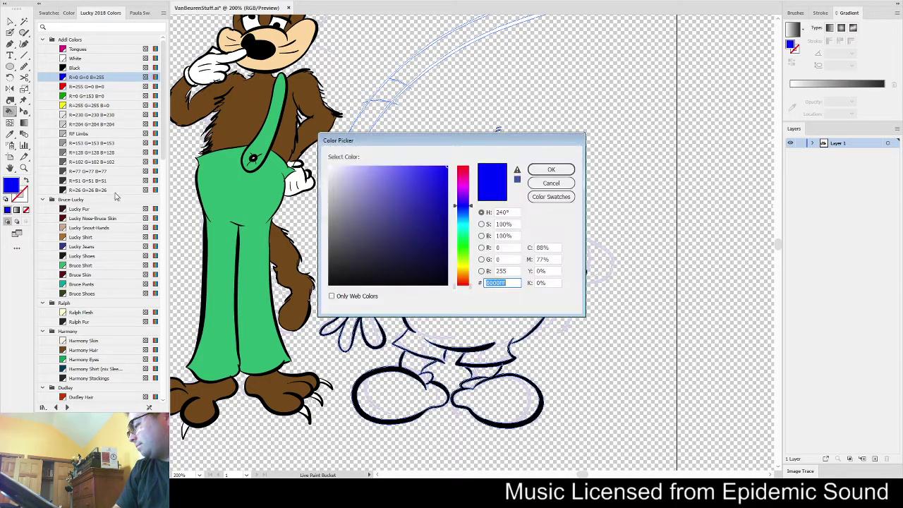
pyautogui.moveTo(399, 182); pyautogui.dragTo(377, 166)
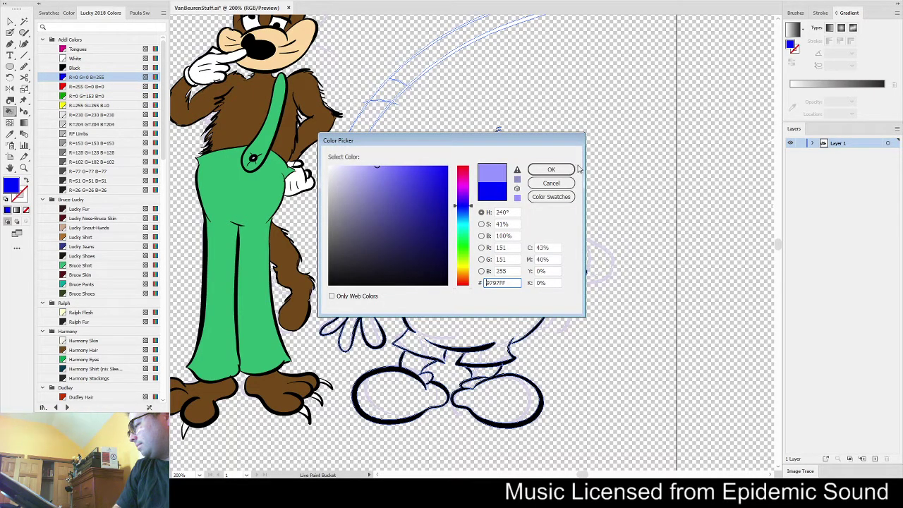
pyautogui.click(551, 169)
pyautogui.click(437, 296)
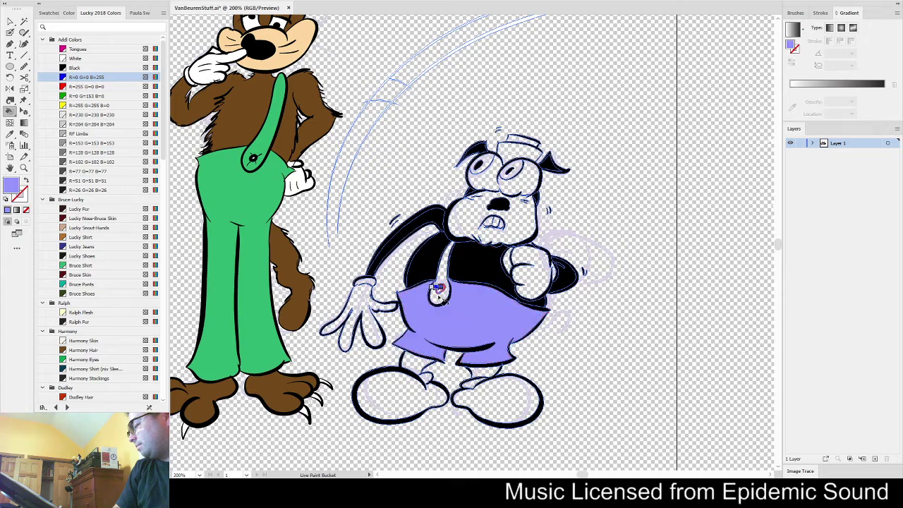
pyautogui.click(522, 148)
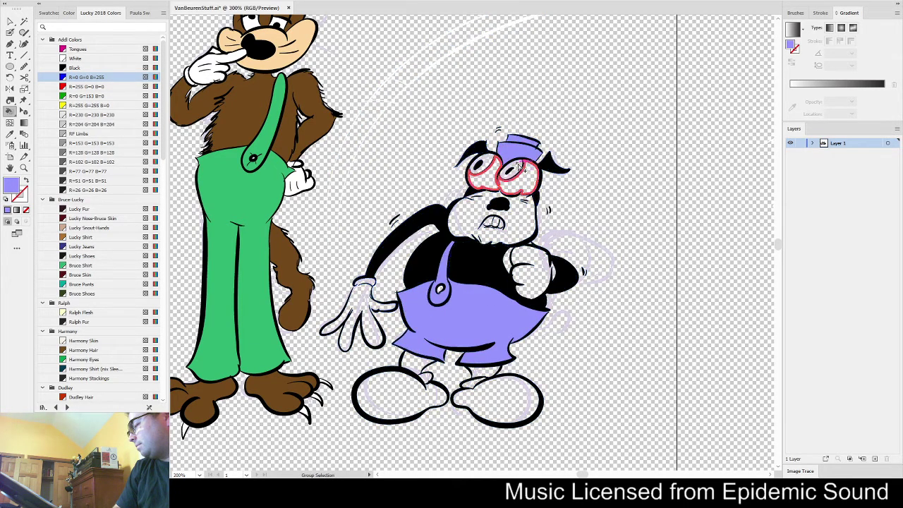
# Fill both of the dog's irises with the red R=255 G=0 B=0 swatch
pyautogui.scroll(3, 511, 157)
pyautogui.click(85, 95)
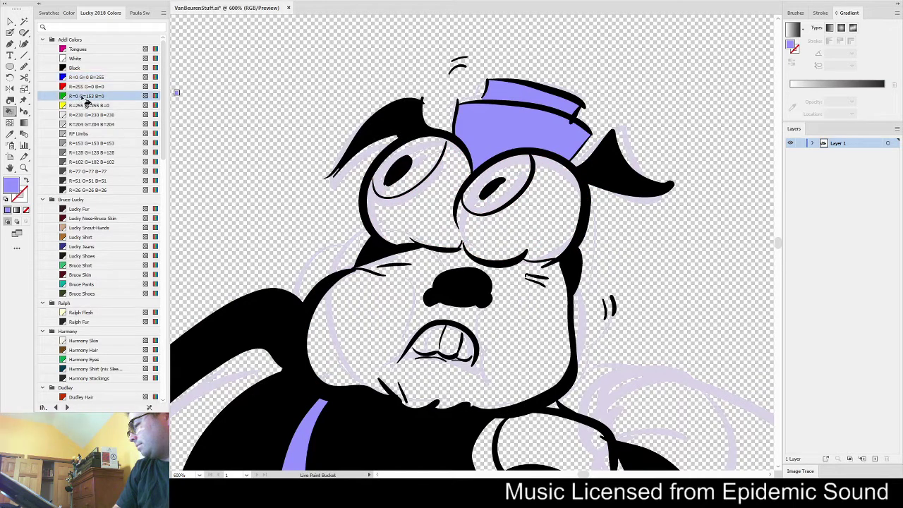
pyautogui.click(84, 86)
pyautogui.click(425, 162)
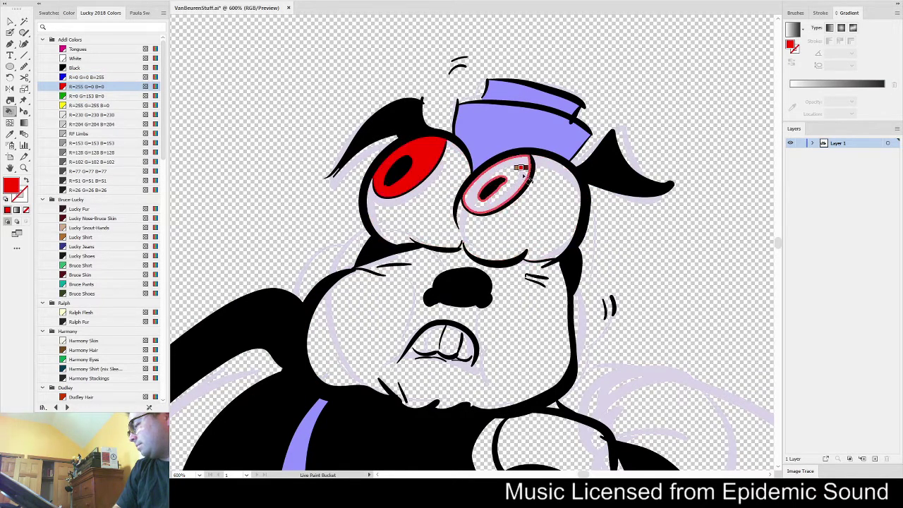
pyautogui.click(523, 175)
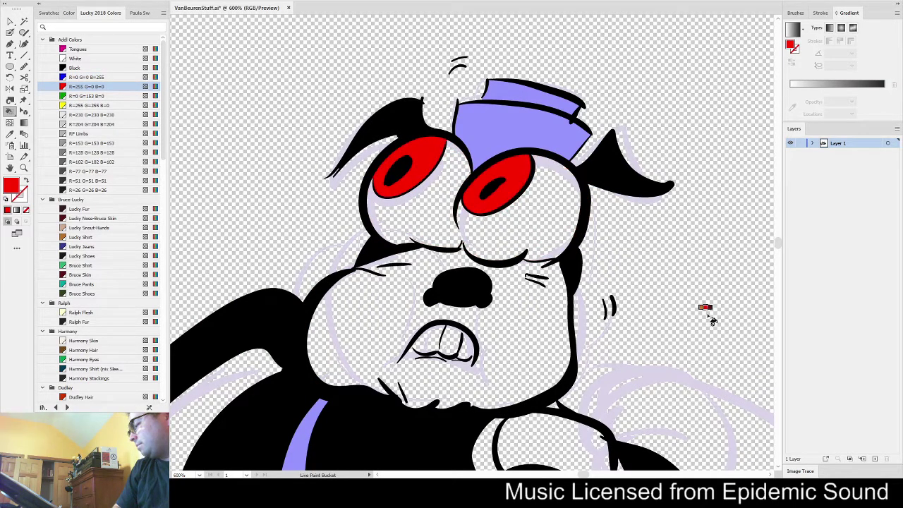
# Fill the dog's muzzle with the grey R=128 G=128 B=128 swatch
pyautogui.click(75, 61)
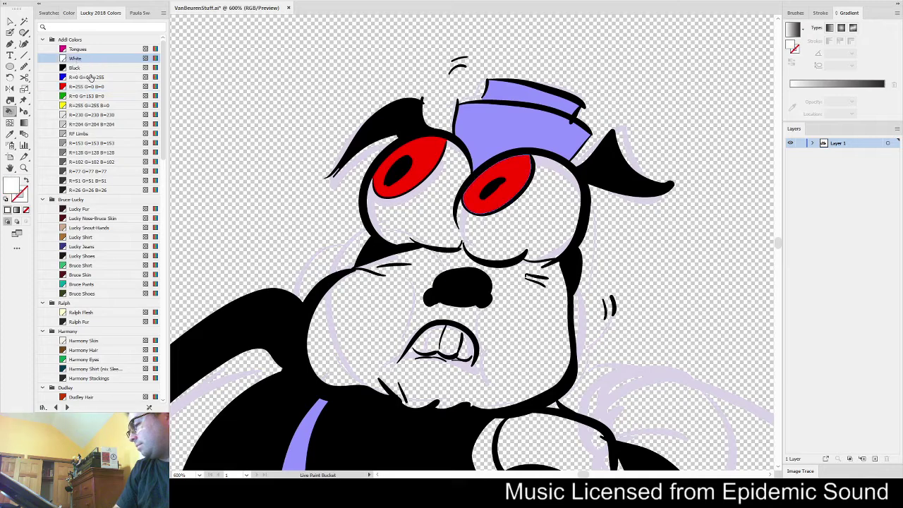
pyautogui.click(91, 152)
pyautogui.click(377, 325)
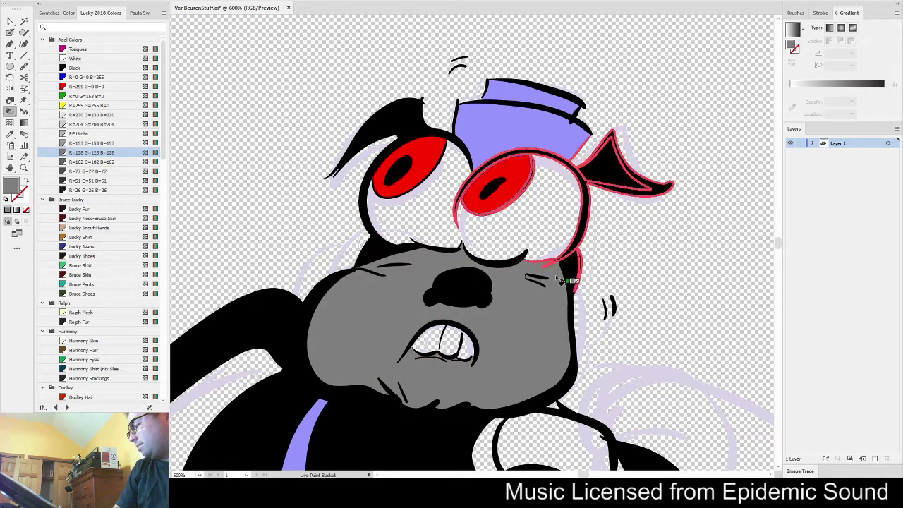
# Fill the whites of the dog's eyes and its teeth with White
pyautogui.click(62, 58)
pyautogui.click(479, 221)
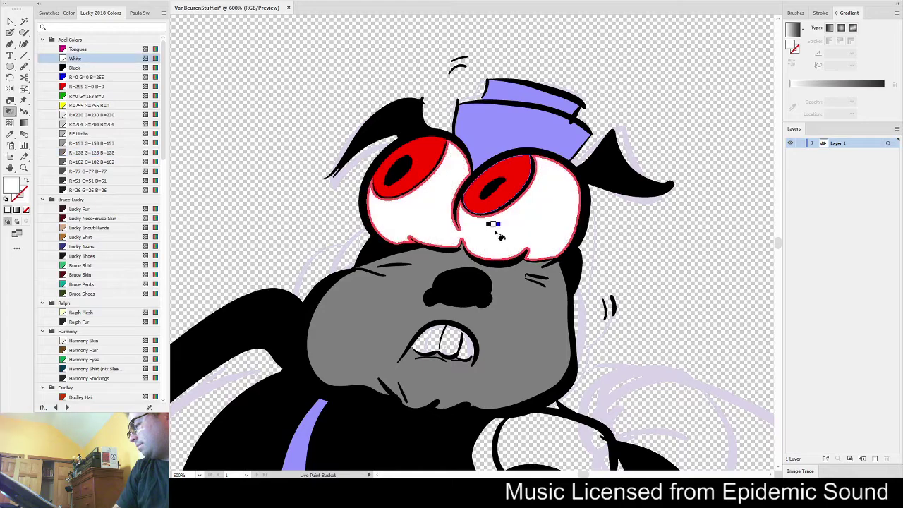
pyautogui.click(449, 342)
pyautogui.click(464, 345)
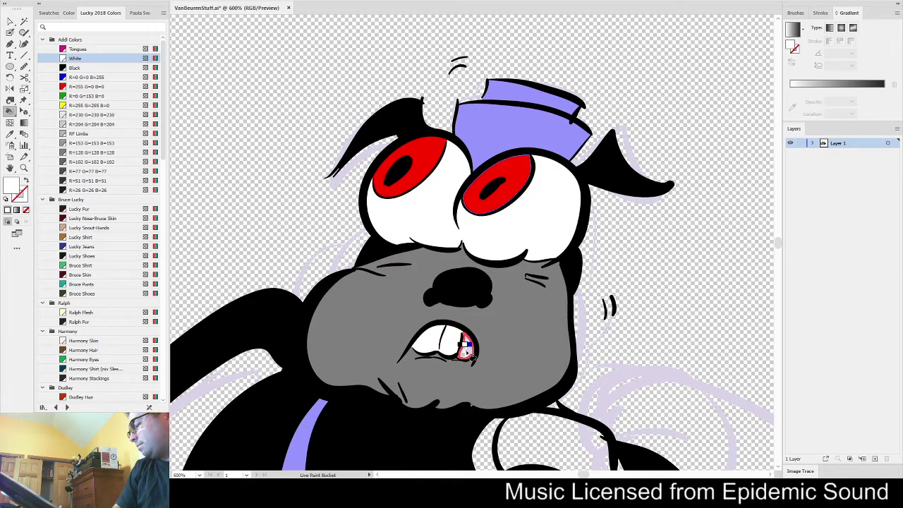
pyautogui.click(467, 352)
# Fill the dog's clenched fist and its open hanging glove, including the cuffs, with White
pyautogui.scroll(-2, 674, 327)
pyautogui.moveTo(670, 346); pyautogui.dragTo(547, 234)
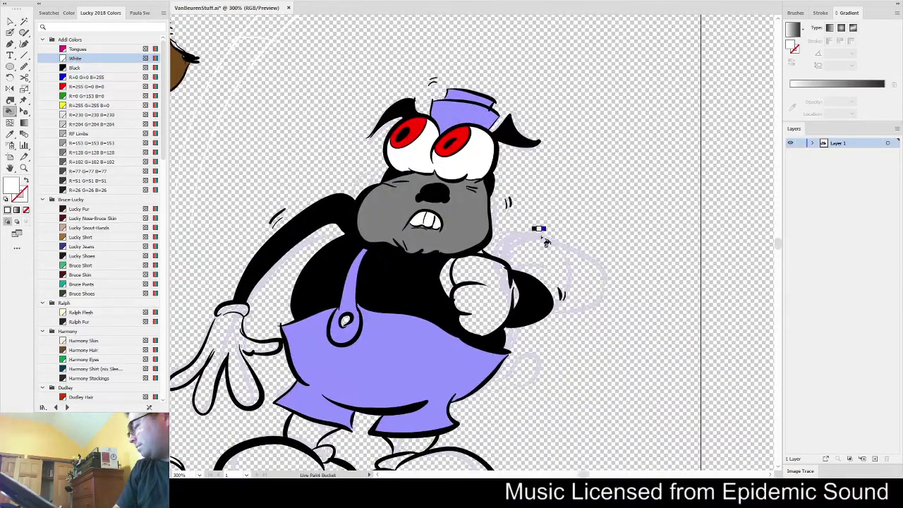
pyautogui.click(487, 285)
pyautogui.click(445, 279)
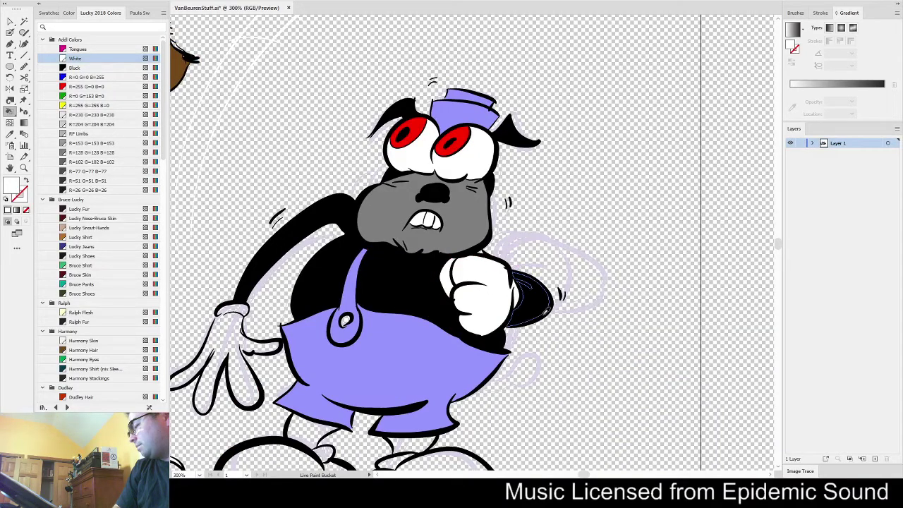
pyautogui.keyDown('alt'); pyautogui.click(541, 310); pyautogui.keyUp('alt')
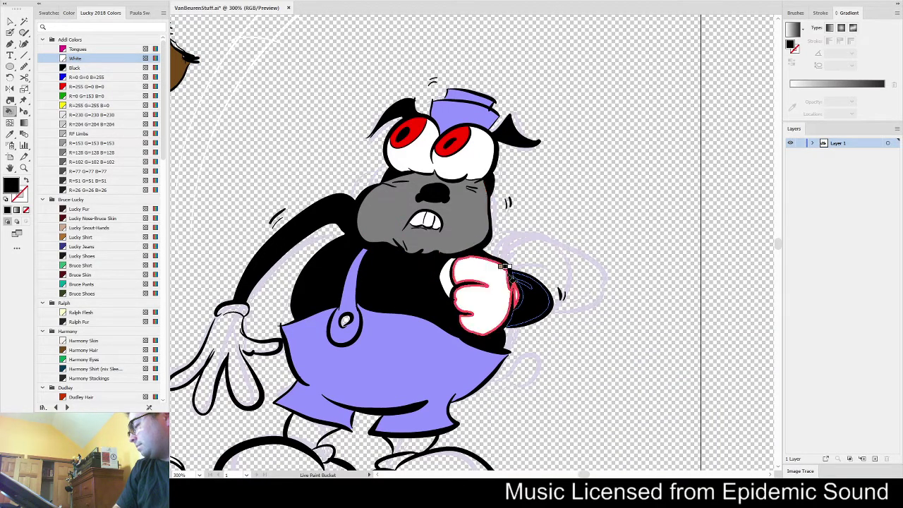
pyautogui.keyDown('alt'); pyautogui.click(497, 298); pyautogui.keyUp('alt')
pyautogui.click(215, 356)
# Fill both of the dog's legs between the overalls and shoes with black sampled from its body
pyautogui.moveTo(419, 362); pyautogui.dragTo(448, 259)
pyautogui.keyDown('alt'); pyautogui.click(452, 184); pyautogui.keyUp('alt')
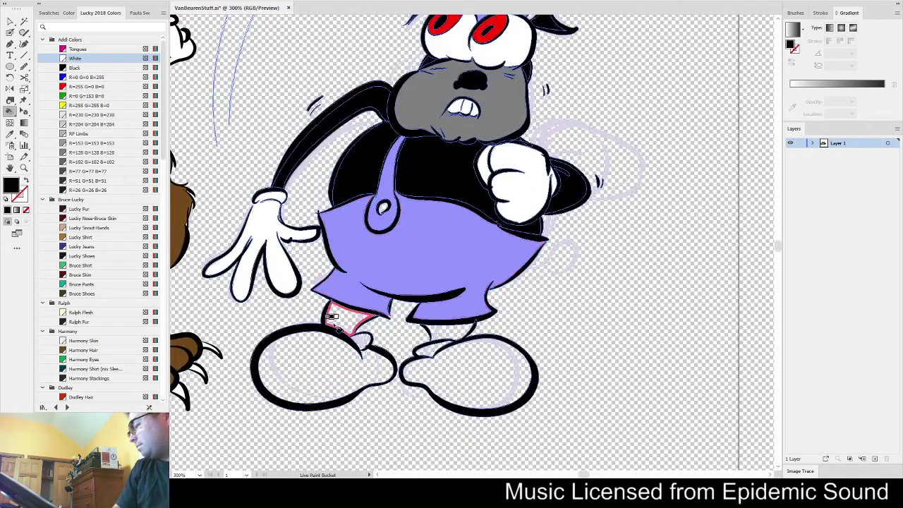
pyautogui.click(451, 332)
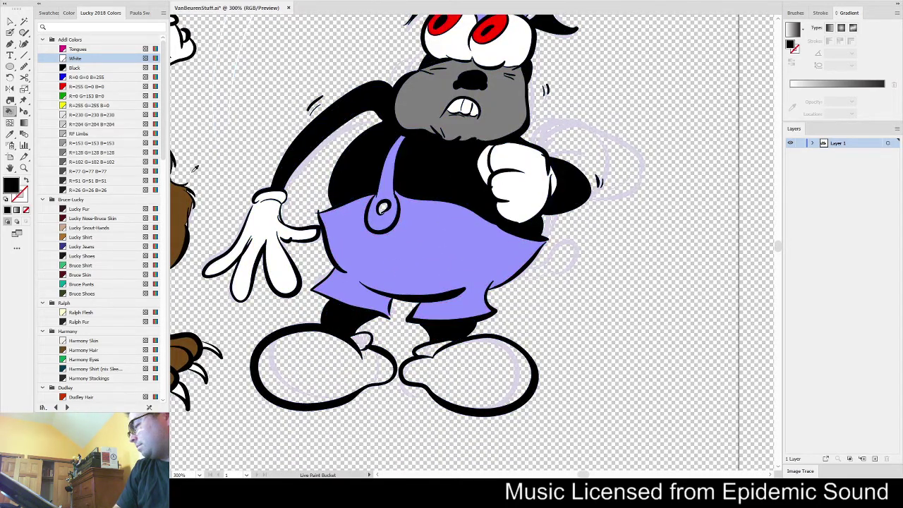
# Fill both of the dog's shoes and their tongues with the yellow R=255 G=255 B=0 swatch
pyautogui.click(84, 106)
pyautogui.click(285, 359)
pyautogui.click(360, 340)
pyautogui.click(452, 362)
pyautogui.click(427, 349)
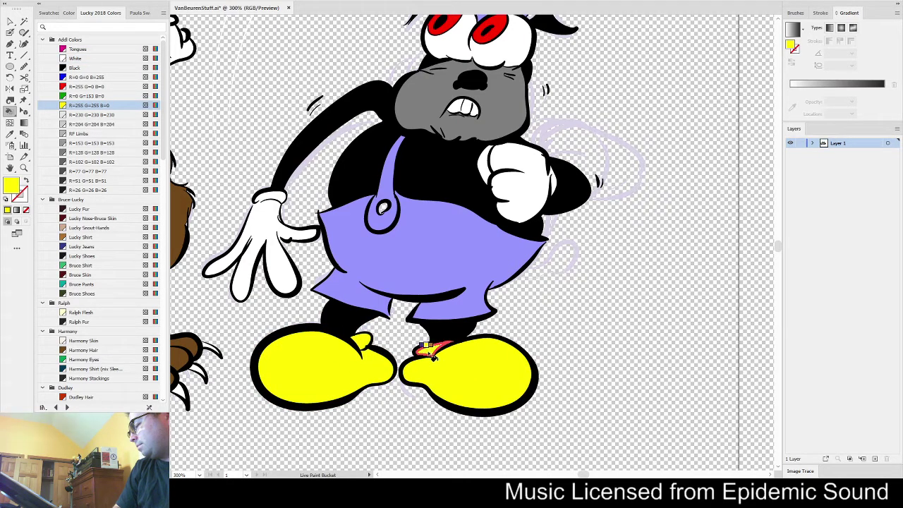
pyautogui.scroll(-2, 509, 340)
pyautogui.moveTo(548, 349); pyautogui.dragTo(655, 391)
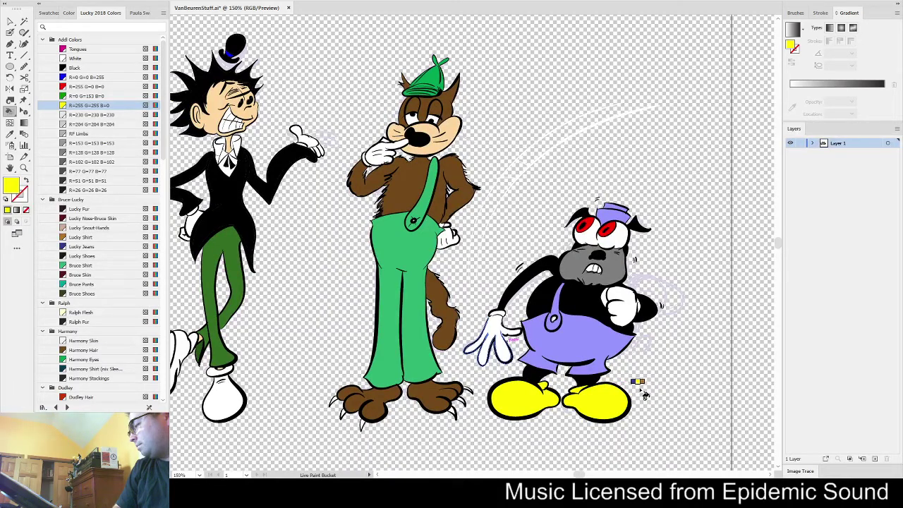
pyautogui.moveTo(660, 384); pyautogui.dragTo(583, 356)
pyautogui.keyDown('ctrl'); pyautogui.click(596, 379); pyautogui.keyUp('ctrl')
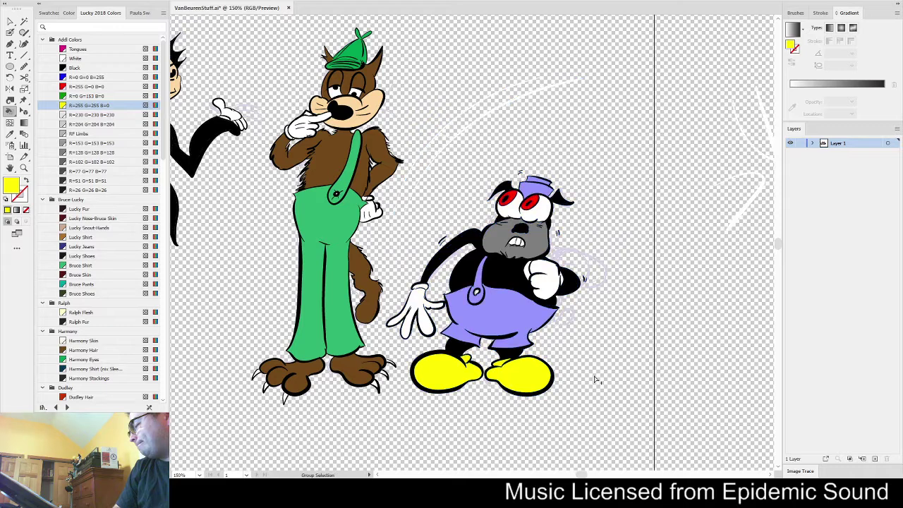
# Try filling the dog's muzzle with the Lucky Snout-Hands swatch and undo that fill
pyautogui.click(80, 227)
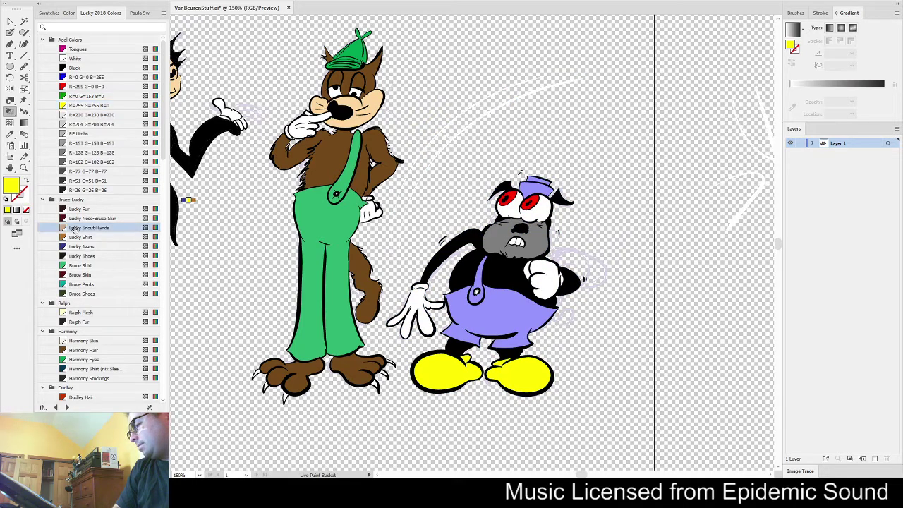
pyautogui.click(505, 229)
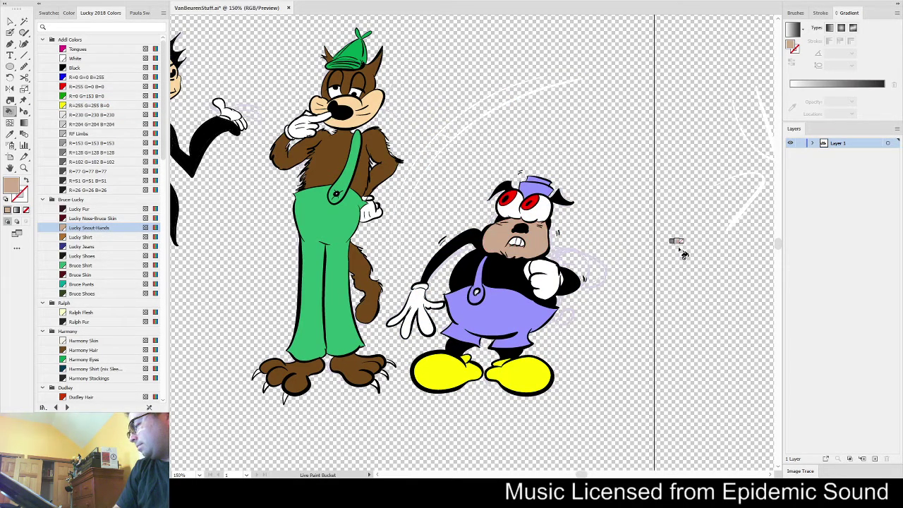
pyautogui.hotkey('ctrl', '0')
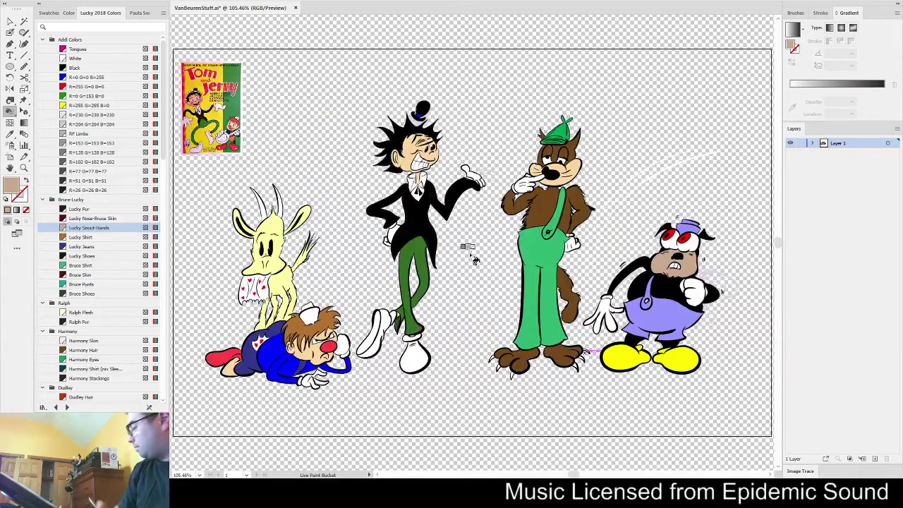
pyautogui.hotkey('ctrl', 'z')
pyautogui.moveTo(505, 343); pyautogui.dragTo(497, 342)
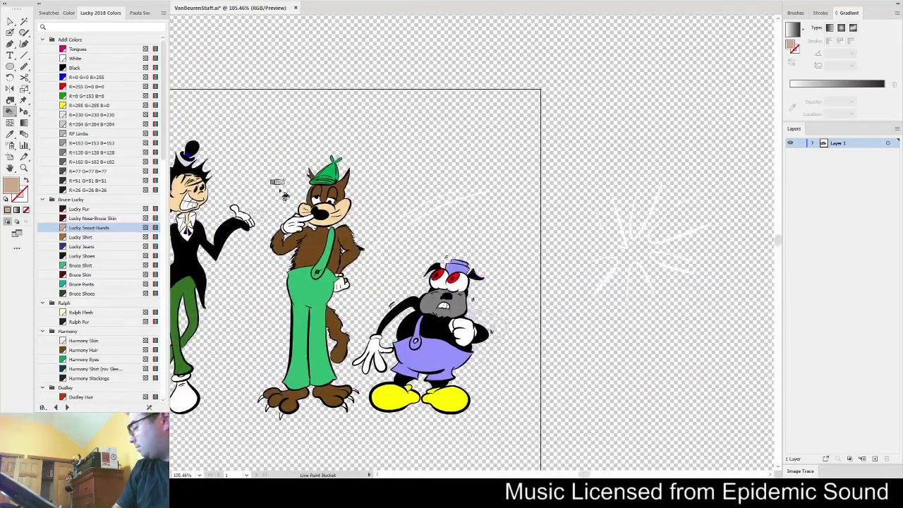
# Fill the dog's muzzle with the brown Harmony Hair swatch
pyautogui.click(83, 350)
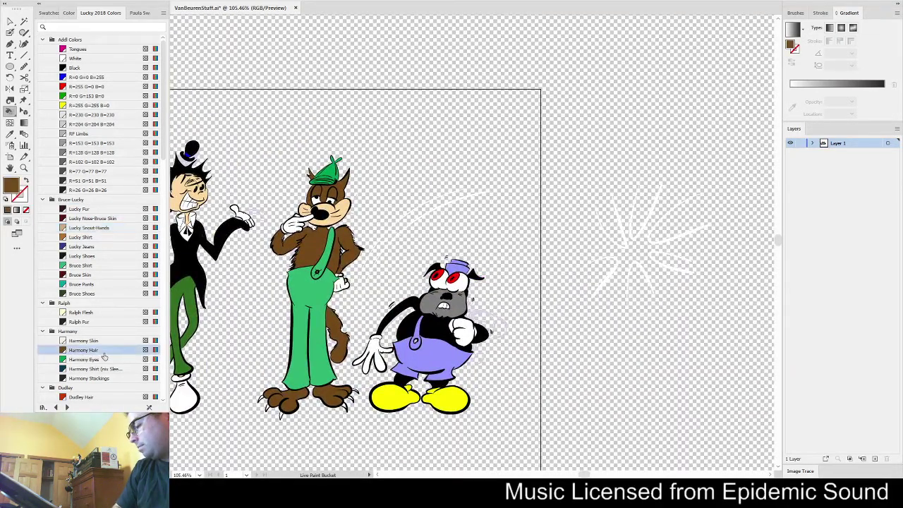
pyautogui.scroll(2, 435, 322)
pyautogui.click(458, 306)
pyautogui.scroll(-2, 615, 337)
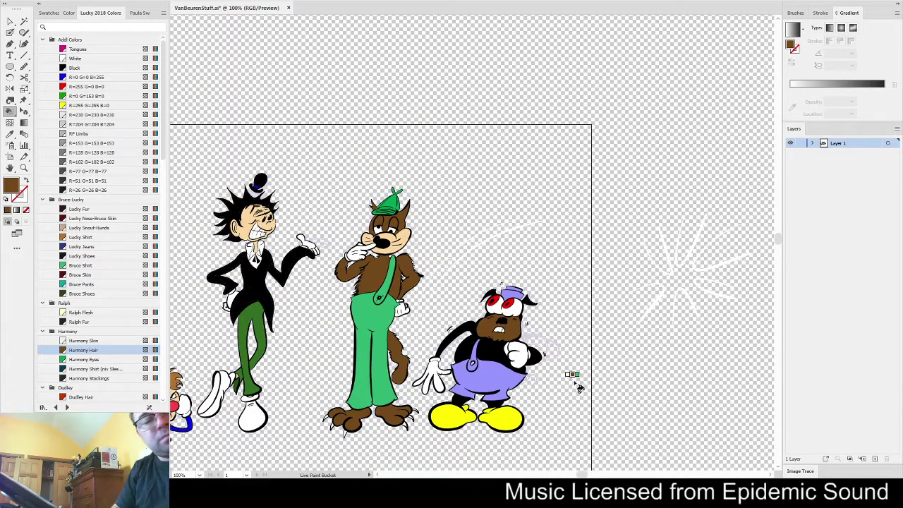
# Delete the Tom and Jerry reference picture from the artboard and hide the transparency grid
pyautogui.press('v')
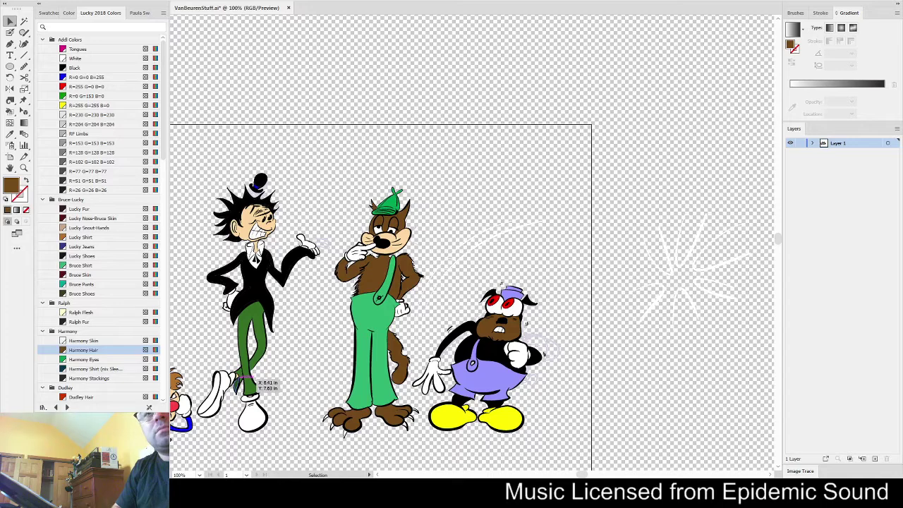
pyautogui.press('space')
pyautogui.moveTo(496, 404); pyautogui.dragTo(663, 335)
pyautogui.moveTo(422, 310); pyautogui.dragTo(422, 316)
pyautogui.click(251, 127)
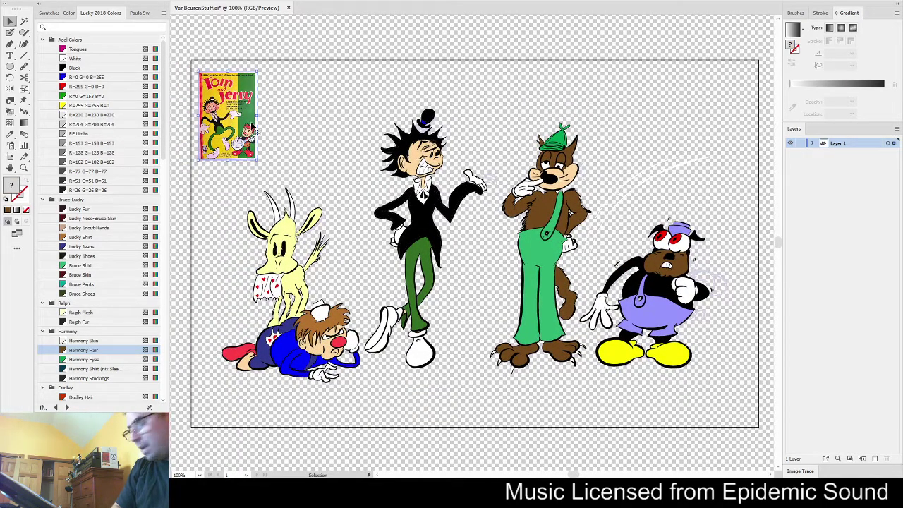
pyautogui.press('Delete')
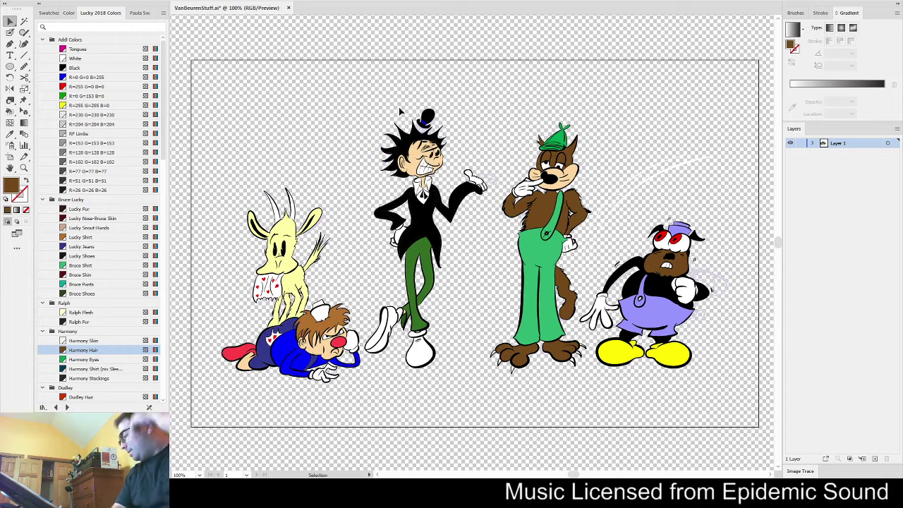
pyautogui.press('ctrl')
pyautogui.hotkey('ctrl', 'shift', 'd')
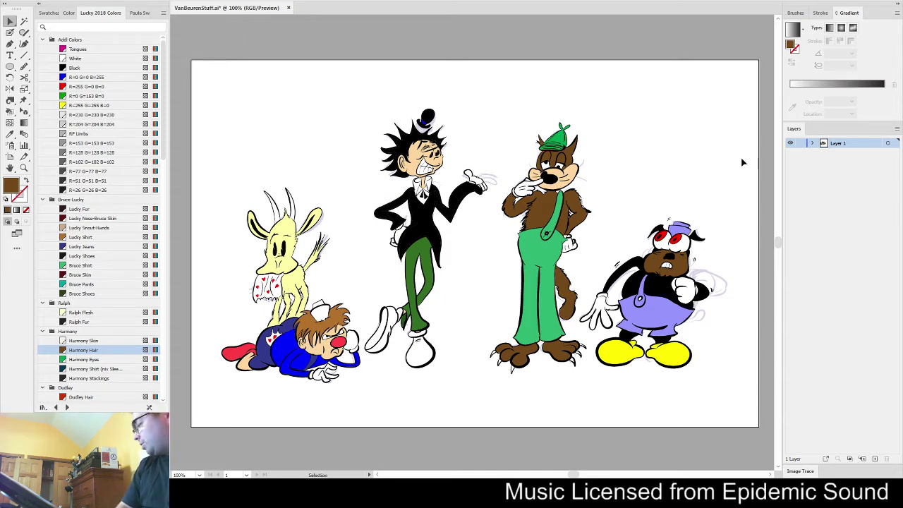
# Select all the coloured character artwork, expand it into plain shapes and combine it into one group
pyautogui.click(811, 144)
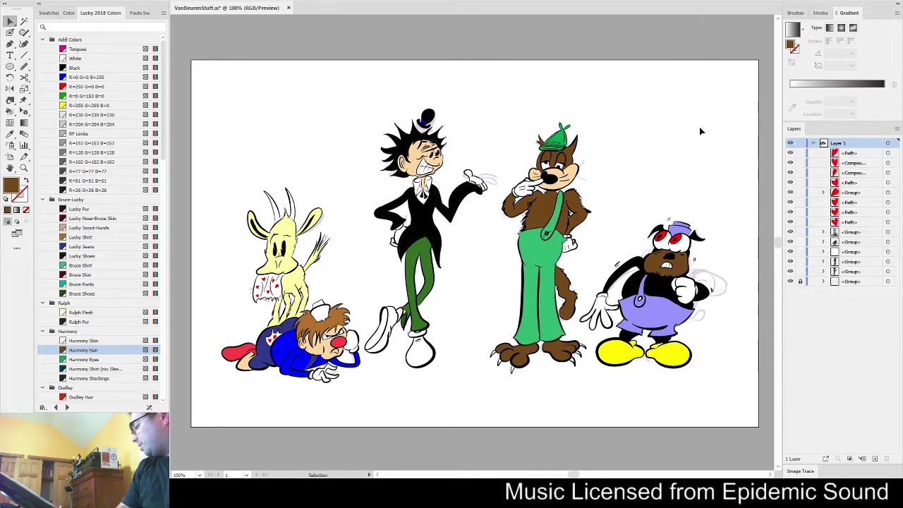
pyautogui.moveTo(729, 68); pyautogui.dragTo(211, 451)
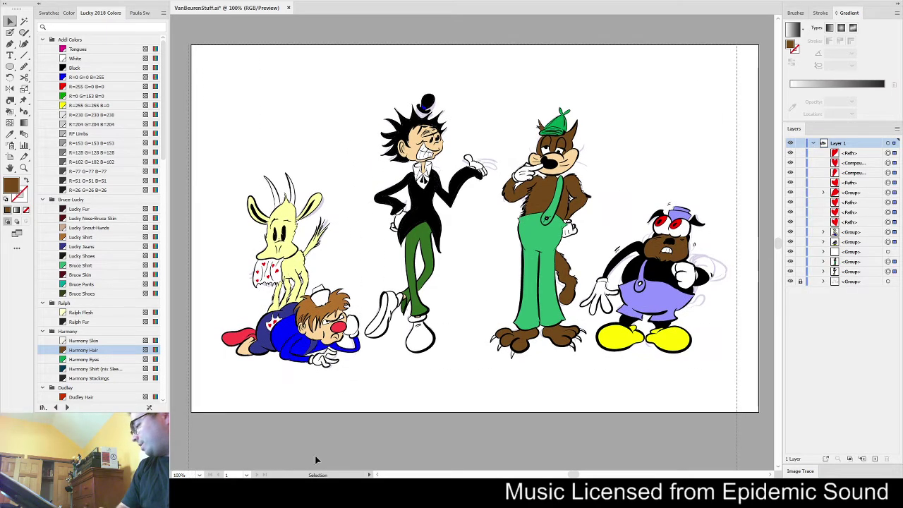
pyautogui.click(84, 0)
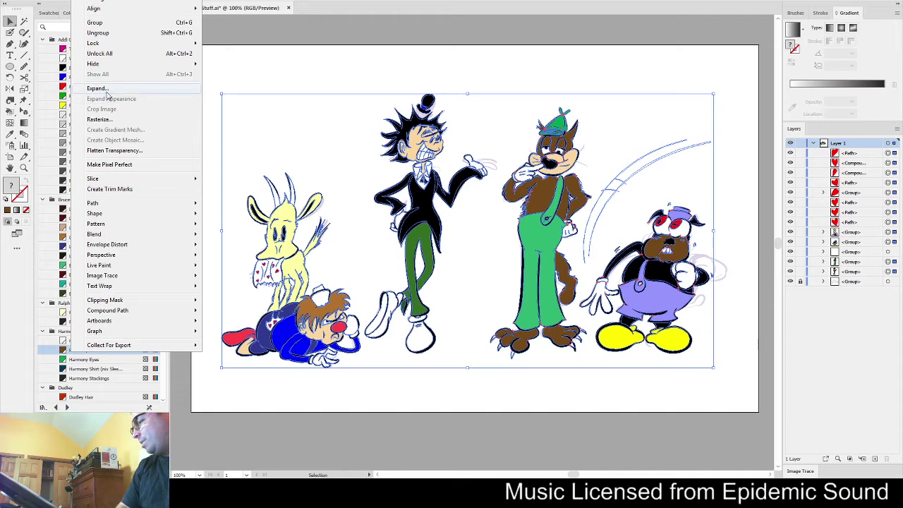
pyautogui.click(105, 90)
pyautogui.click(425, 283)
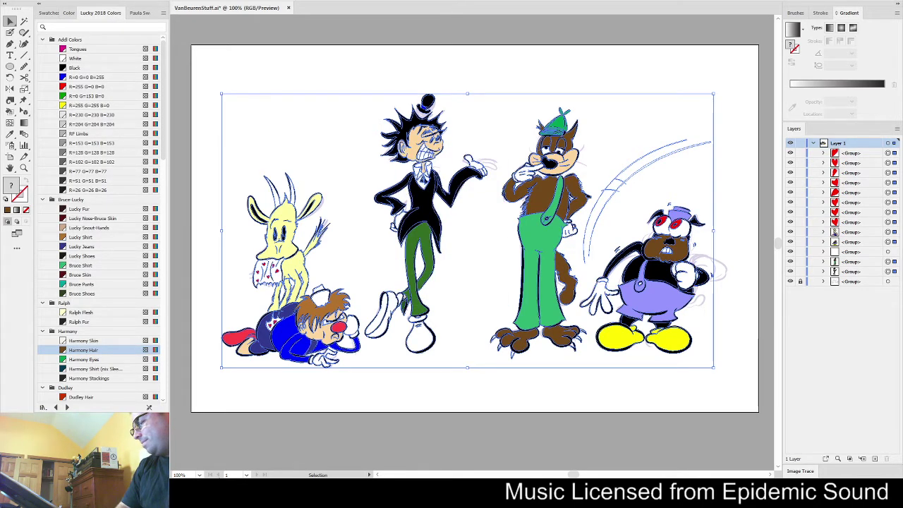
pyautogui.hotkey('ctrl', 'g')
pyautogui.click(519, 405)
# Select the white splash-line group lying off the artboard and move it between the tall cat and the short dog
pyautogui.click(838, 173)
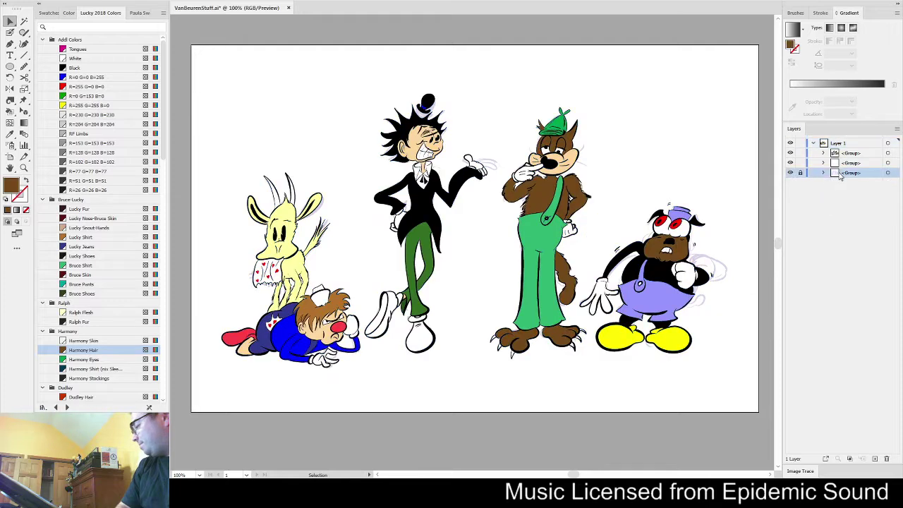
pyautogui.click(845, 163)
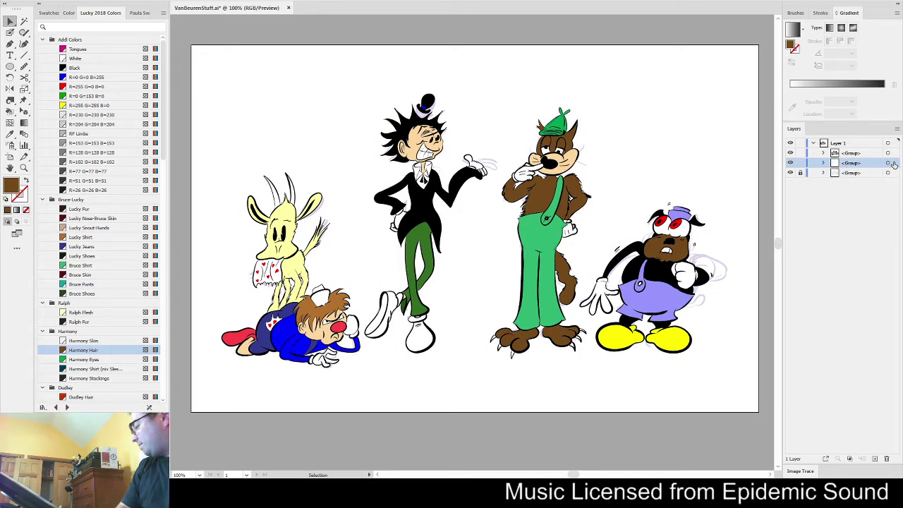
pyautogui.click(891, 163)
pyautogui.scroll(-4, 396, 298)
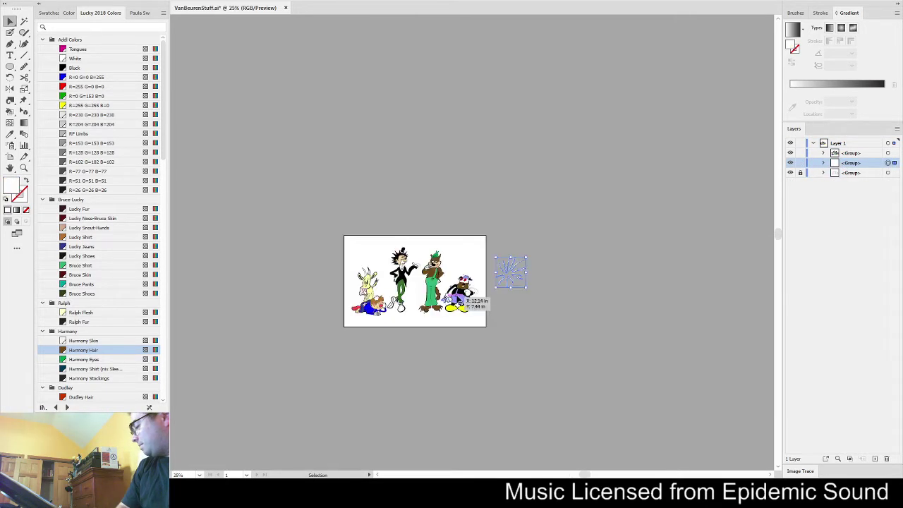
pyautogui.scroll(2, 460, 297)
pyautogui.moveTo(574, 266); pyautogui.dragTo(437, 296)
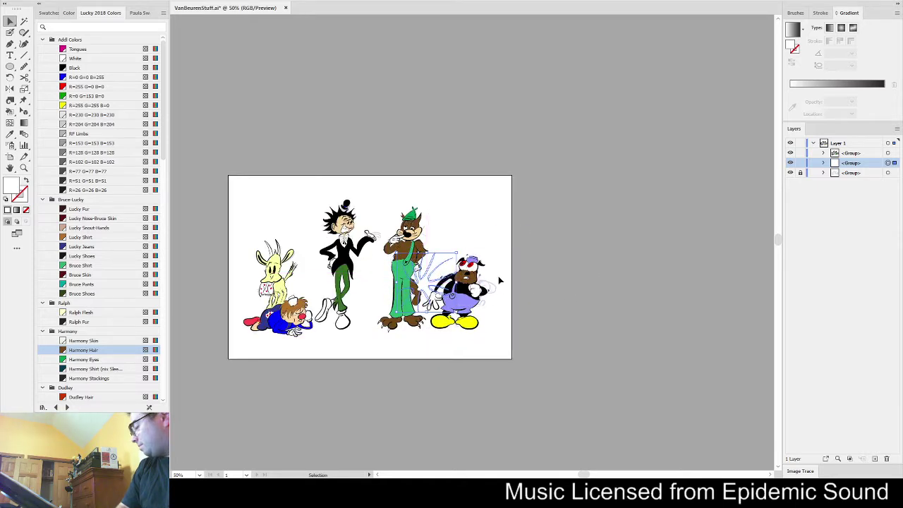
pyautogui.scroll(2, 467, 318)
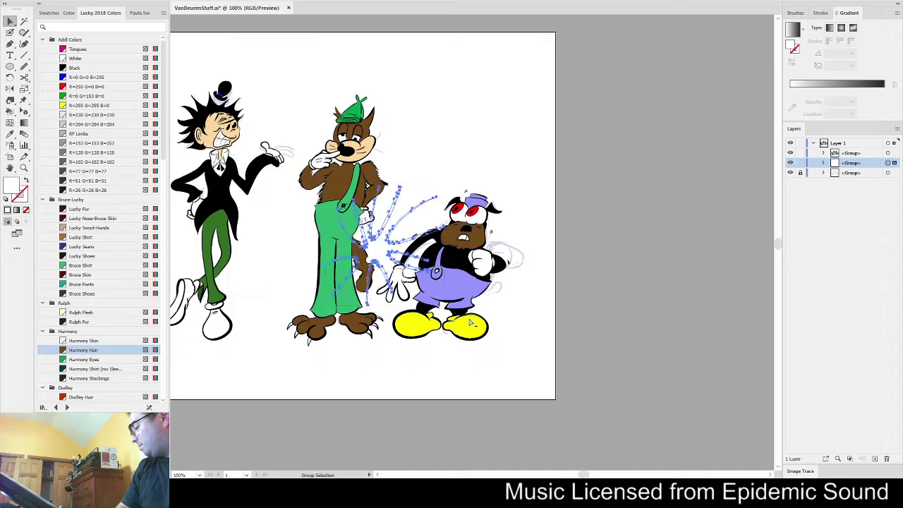
# Delete the locked group of leftover sketch lines at the bottom of Layer 1
pyautogui.click(715, 212)
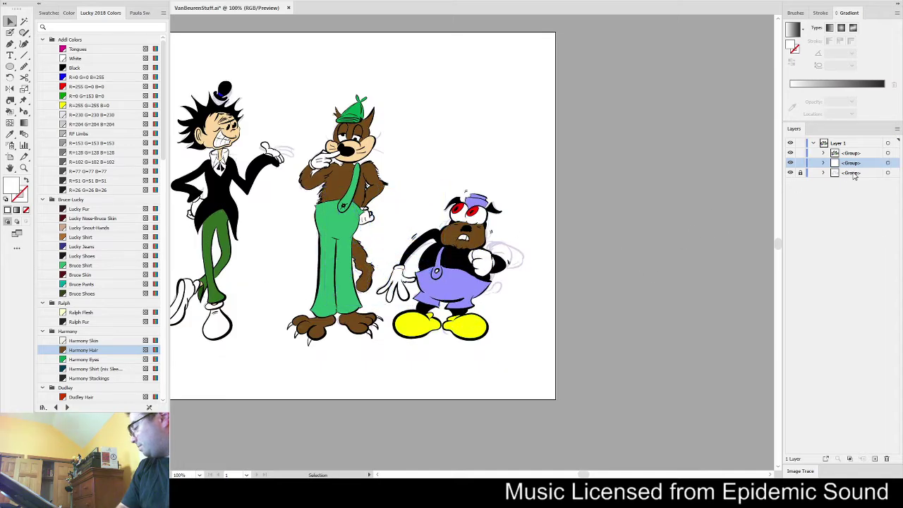
pyautogui.click(886, 460)
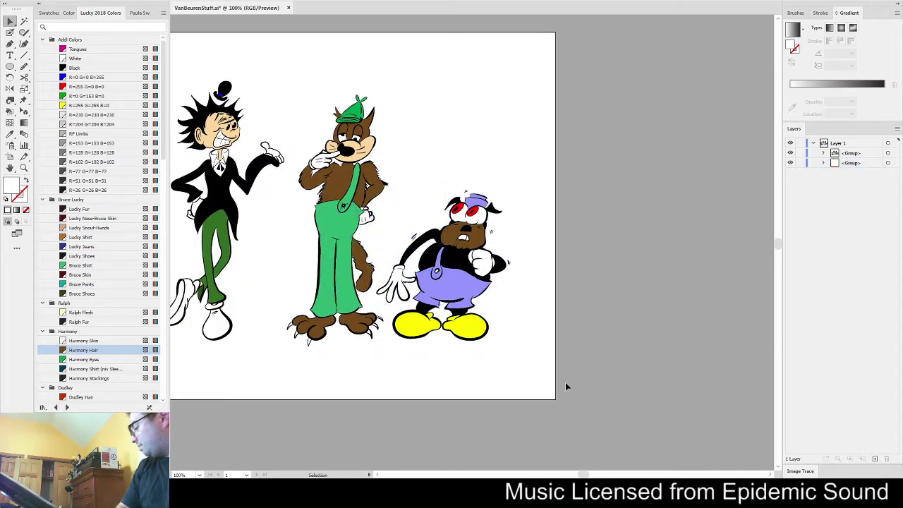
pyautogui.hotkey('ctrl', '0')
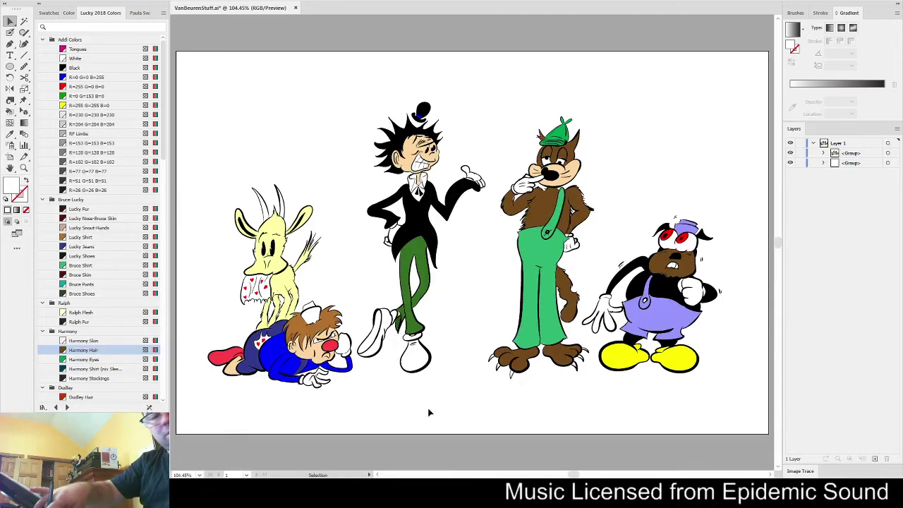
# Draw a rectangle covering the whole artboard in the R=0 G=153 B=0 swatch and send it behind all artwork
pyautogui.press('m')
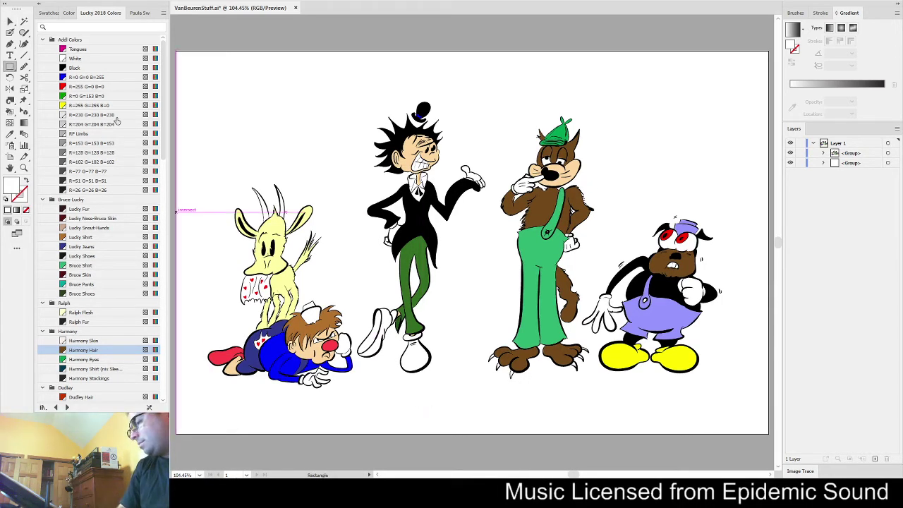
pyautogui.click(86, 96)
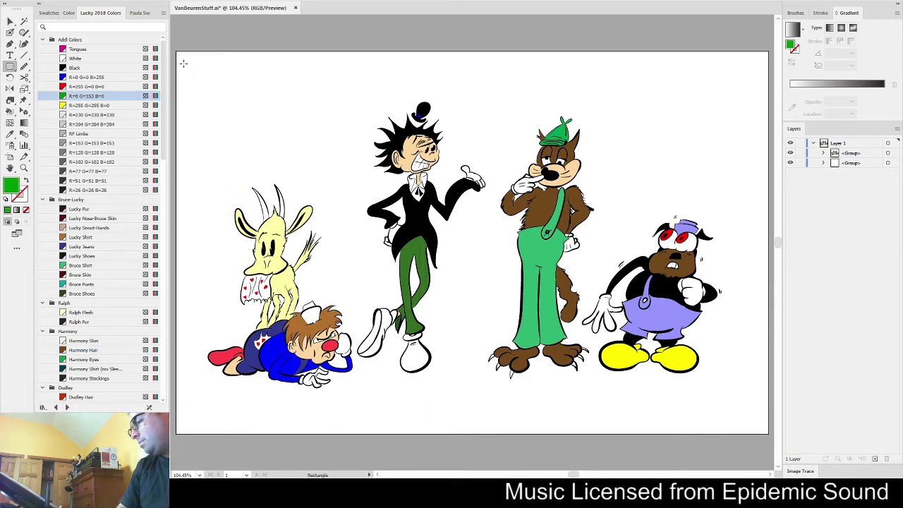
pyautogui.moveTo(176, 49); pyautogui.dragTo(615, 433)
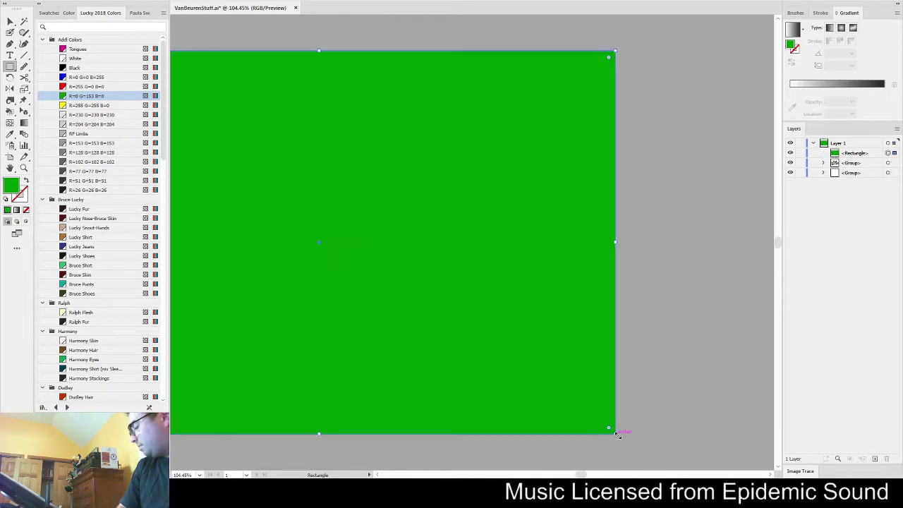
pyautogui.hotkey('ctrl', 'shift', '[')
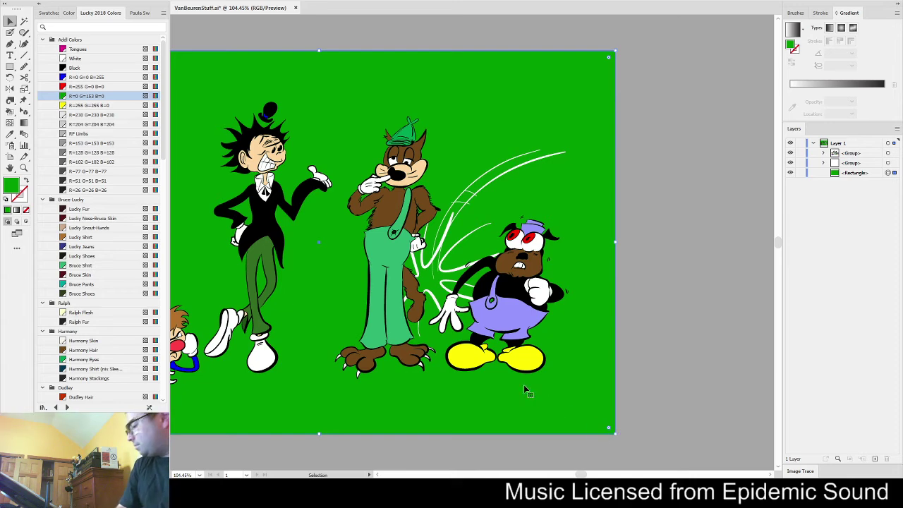
pyautogui.hotkey('ctrl', '0')
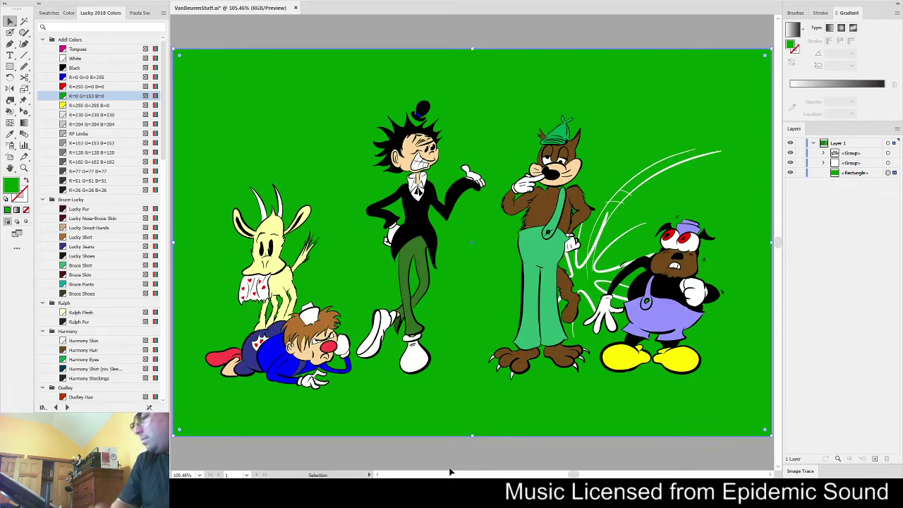
# Recolour the background rectangle with the teal Bruce Pants swatch, after trying Bruce Skin
pyautogui.click(80, 275)
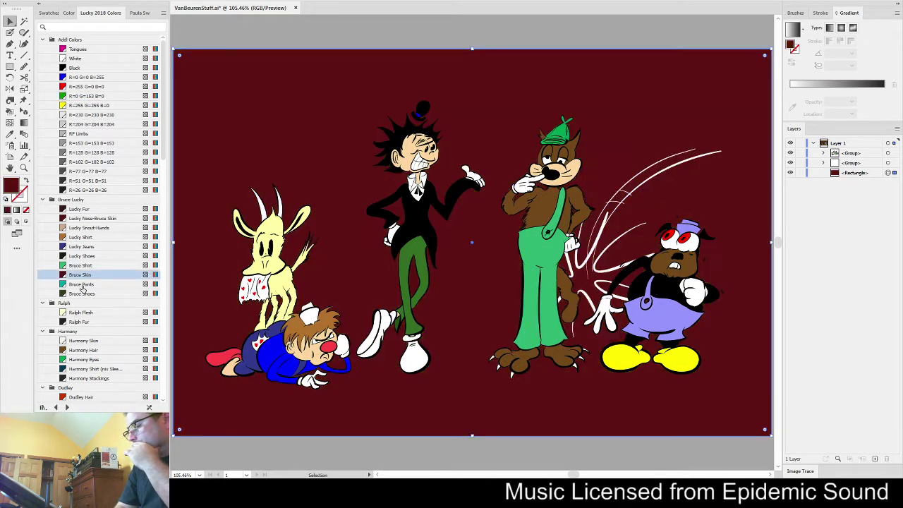
pyautogui.click(81, 284)
pyautogui.click(557, 43)
# Draw a full-width floor rectangle from the height of the goat's chewed cloth down to the artboard's lower edge
pyautogui.click(10, 65)
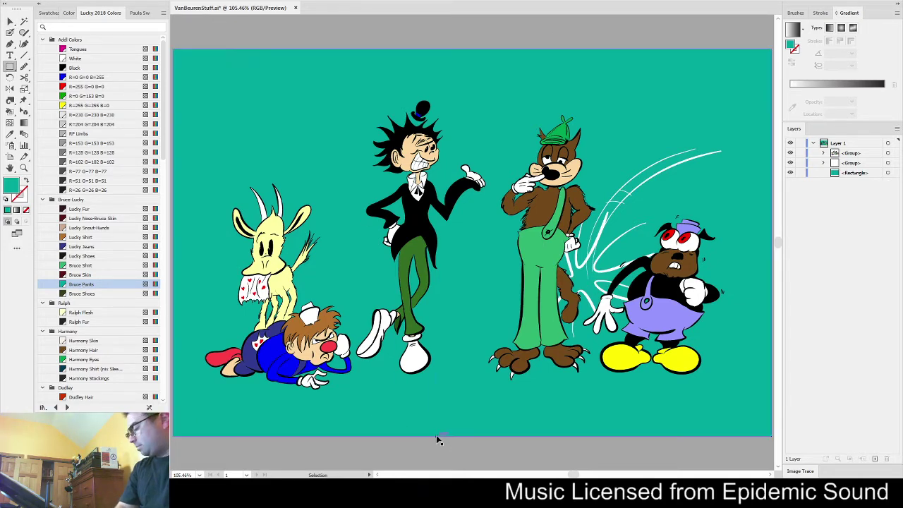
pyautogui.hotkey('ctrl', '1')
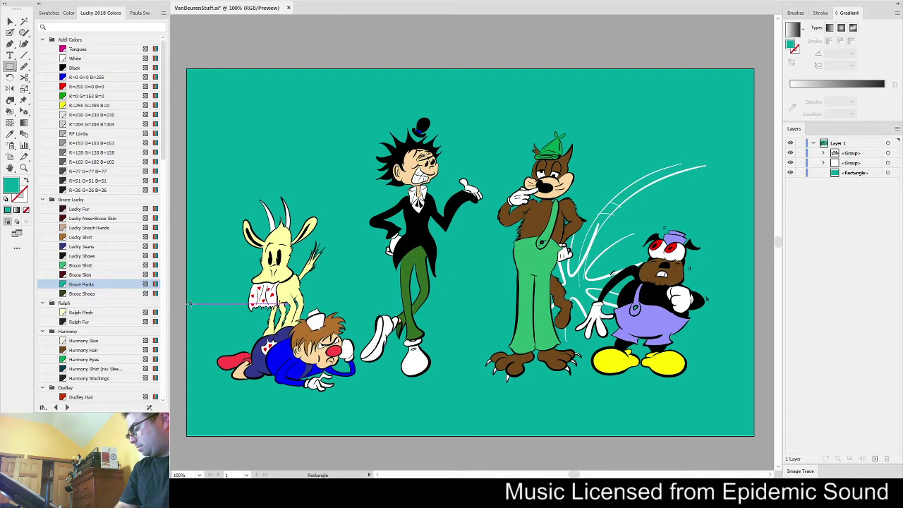
pyautogui.moveTo(187, 302); pyautogui.dragTo(755, 438)
pyautogui.press('v')
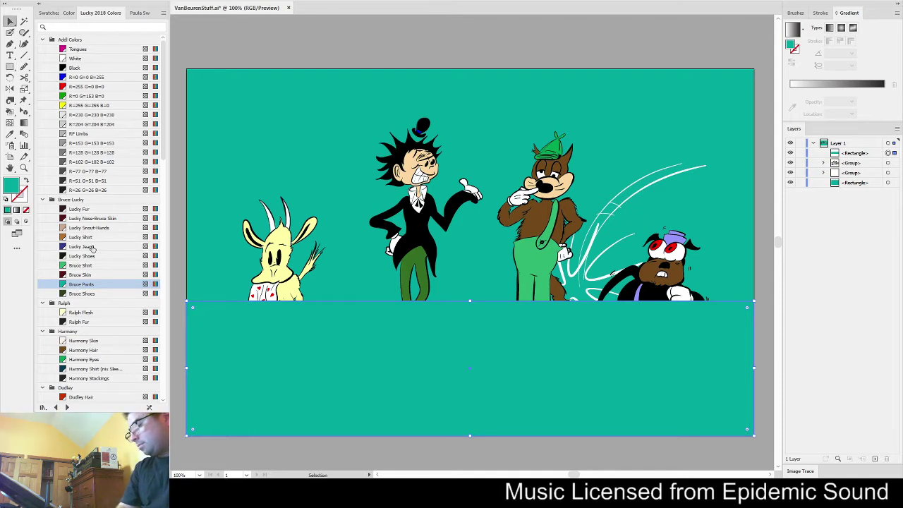
# Recolour the floor rectangle with the Lucky Jeans swatch and arrange it behind the characters and splash lines
pyautogui.click(80, 106)
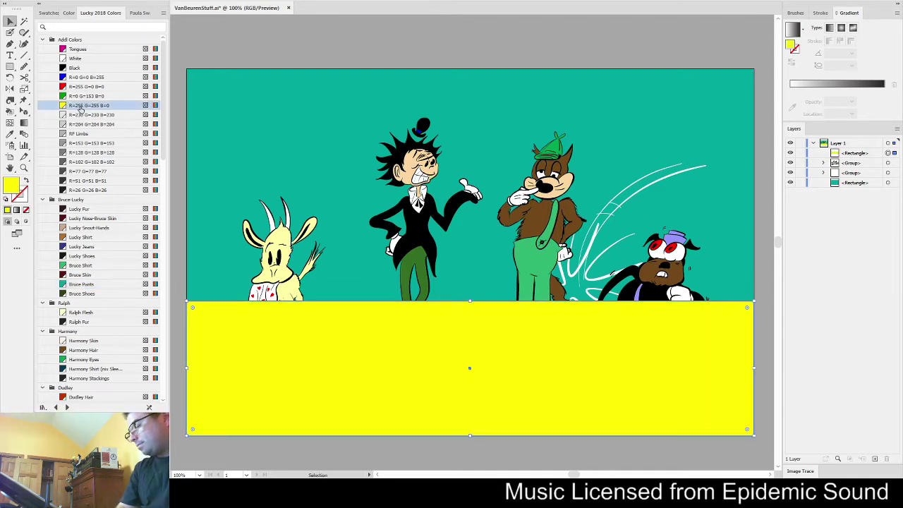
pyautogui.click(87, 247)
pyautogui.hotkey('ctrl', '[')
pyautogui.hotkey('ctrl', '[')
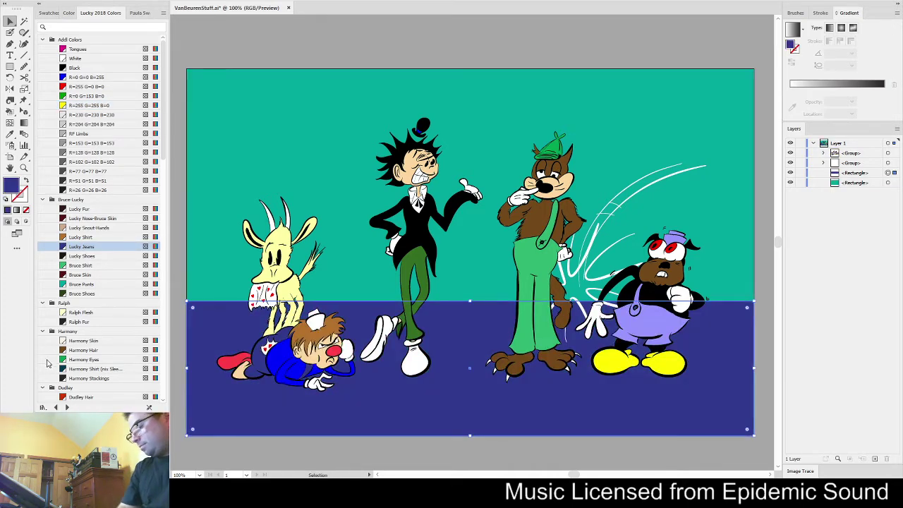
# Recolour the floor rectangle with the dark blue Angela Turtleneck swatch
pyautogui.scroll(-3, 80, 363)
pyautogui.click(85, 388)
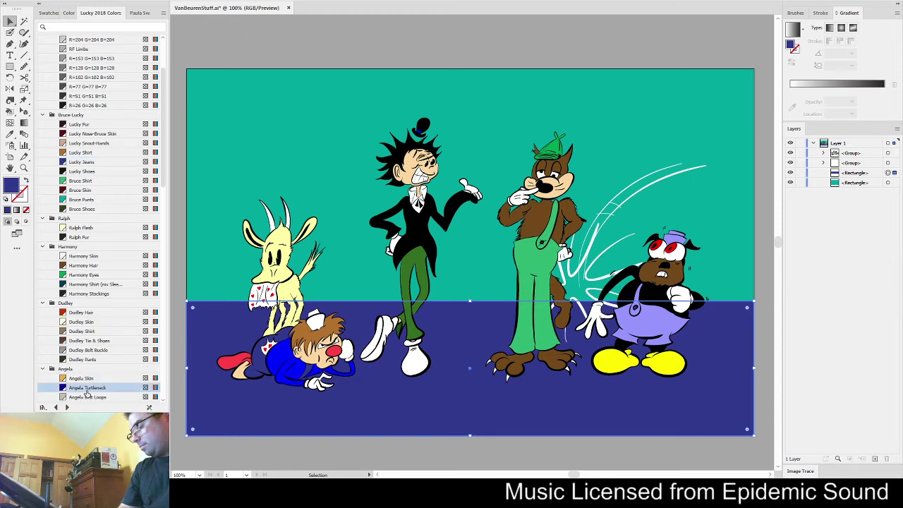
pyautogui.scroll(-2, 86, 342)
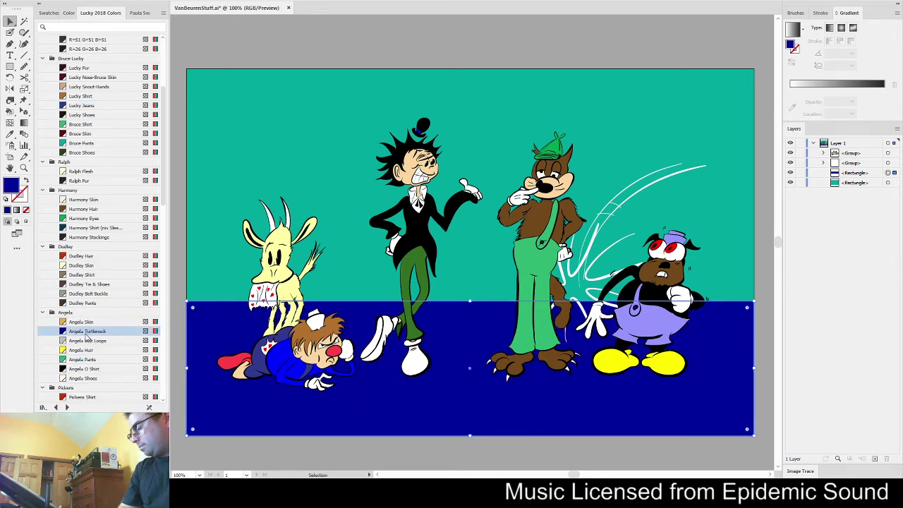
# Fill the floor rectangle with a linear gradient from white to the red Pickens Shirt swatch, angled at 90°
pyautogui.click(79, 397)
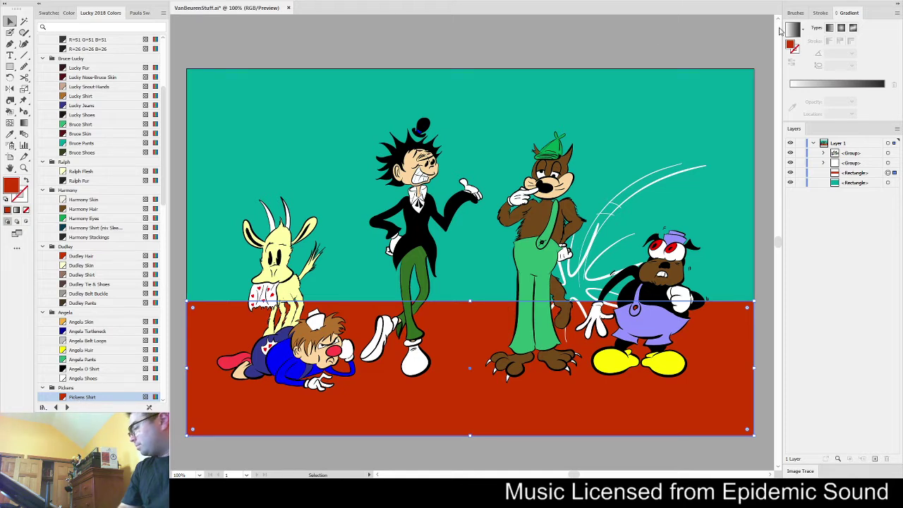
pyautogui.moveTo(792, 46); pyautogui.dragTo(882, 101)
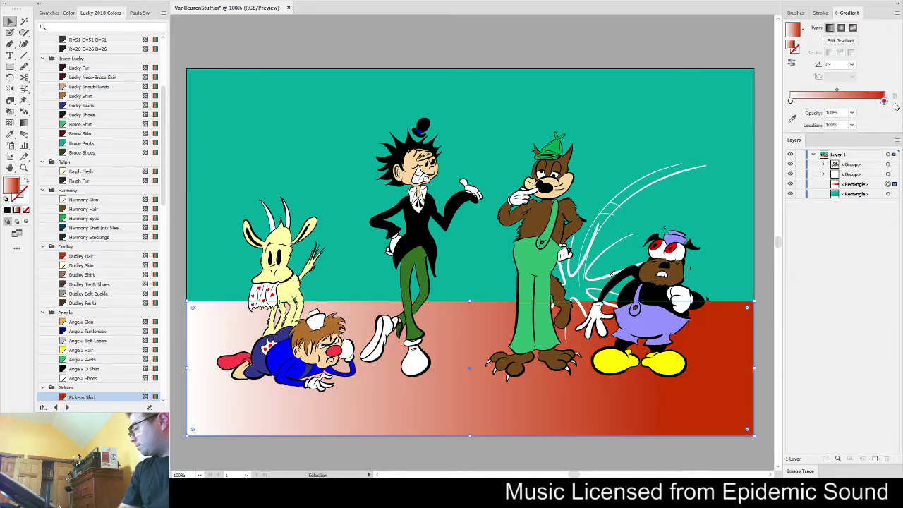
pyautogui.click(827, 65)
pyautogui.write('90')
pyautogui.press('Tab')
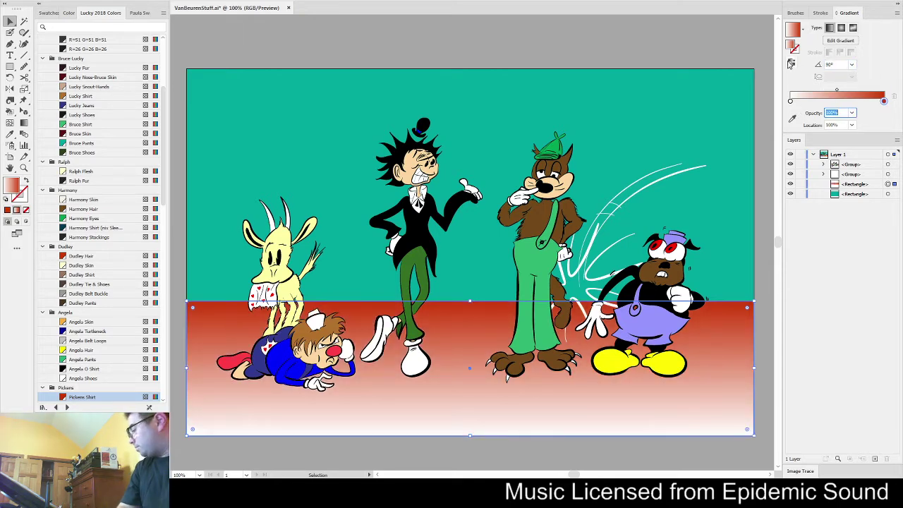
# Reverse the floor rectangle's gradient and set its white stop to 0% opacity so it fades into the teal wall
pyautogui.click(818, 75)
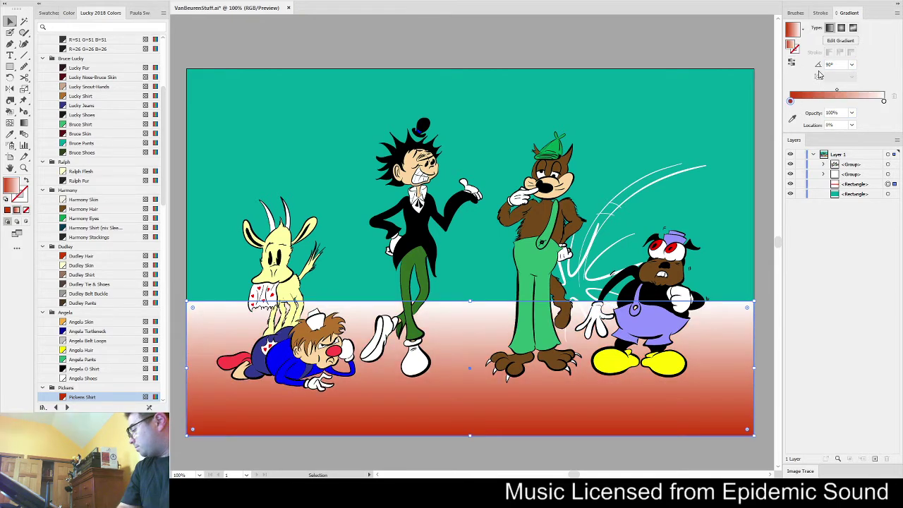
pyautogui.click(884, 102)
pyautogui.click(852, 114)
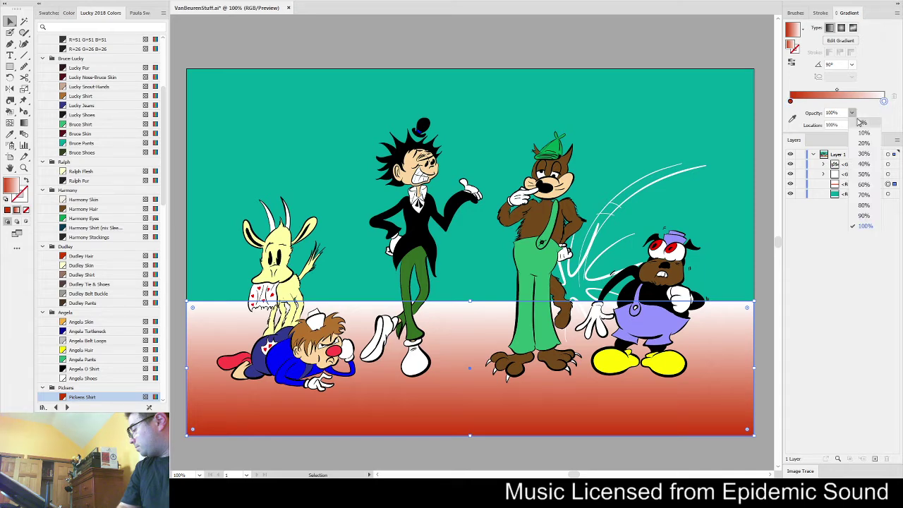
pyautogui.click(860, 121)
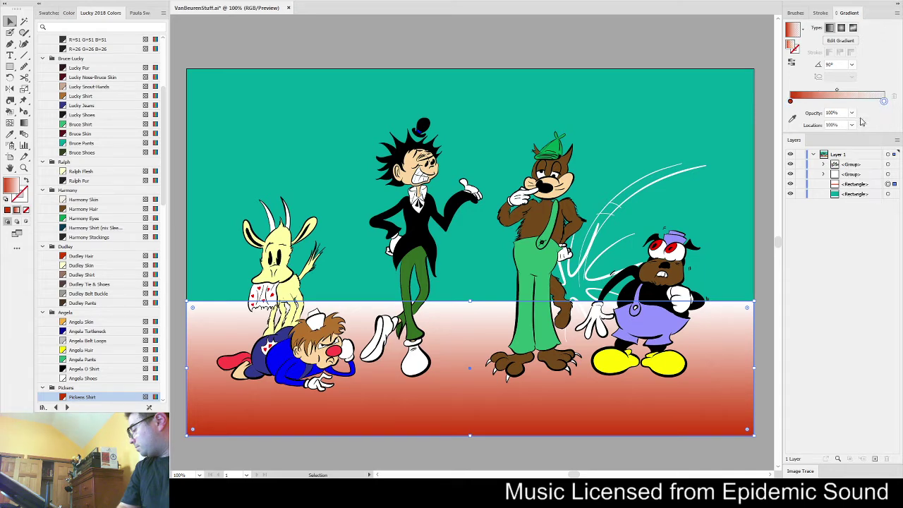
pyautogui.click(473, 52)
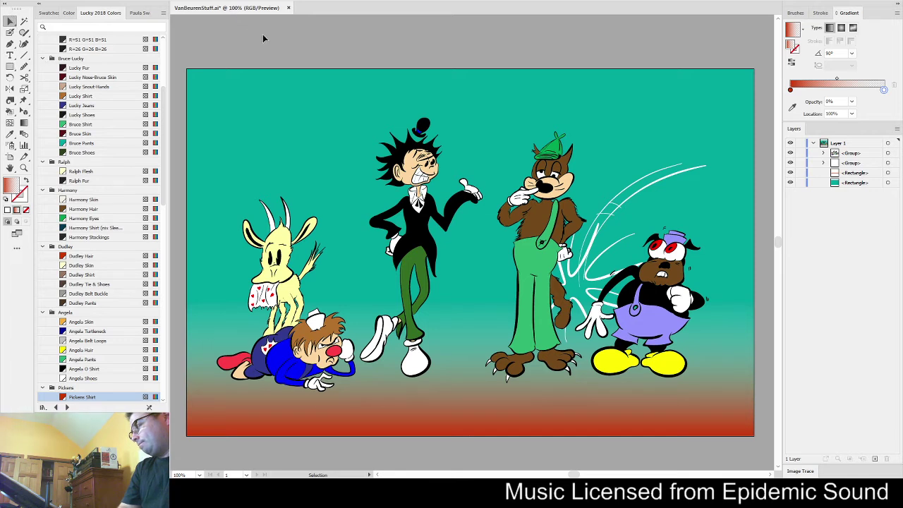
# Save the illustration file
pyautogui.press('a')
pyautogui.press('v')
pyautogui.hotkey('ctrl', 's')
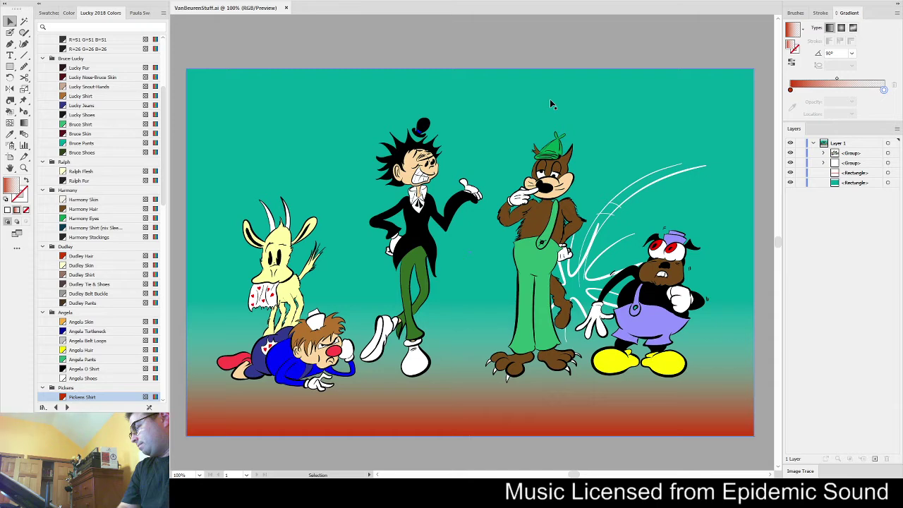
# Add a text line reading It's called “goat yoga”! Soccer moms love it! just above the artboard, over the goat's side
pyautogui.click(10, 55)
pyautogui.hotkey('ctrl', 'shift', 'a')
pyautogui.scroll(1, 322, 54)
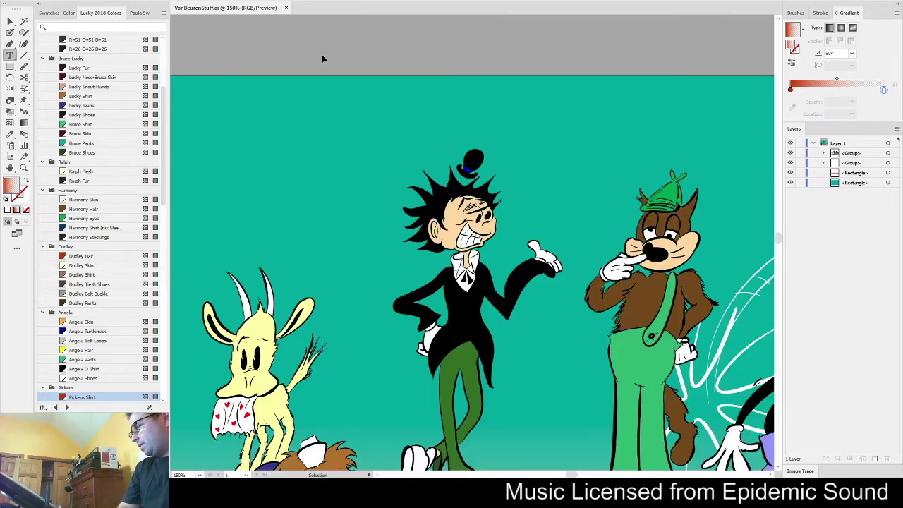
pyautogui.keyDown('ctrl'); pyautogui.click(323, 56); pyautogui.keyUp('ctrl')
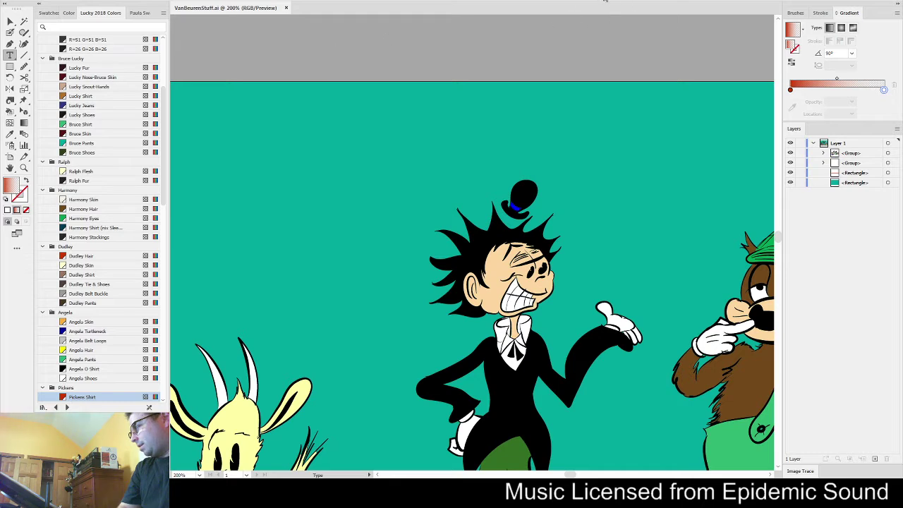
pyautogui.click(320, 69)
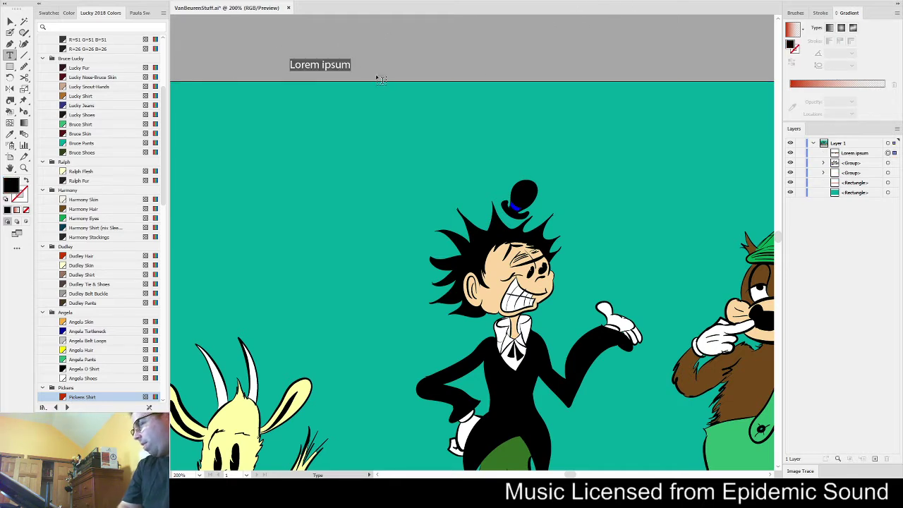
pyautogui.press('BackSpace')
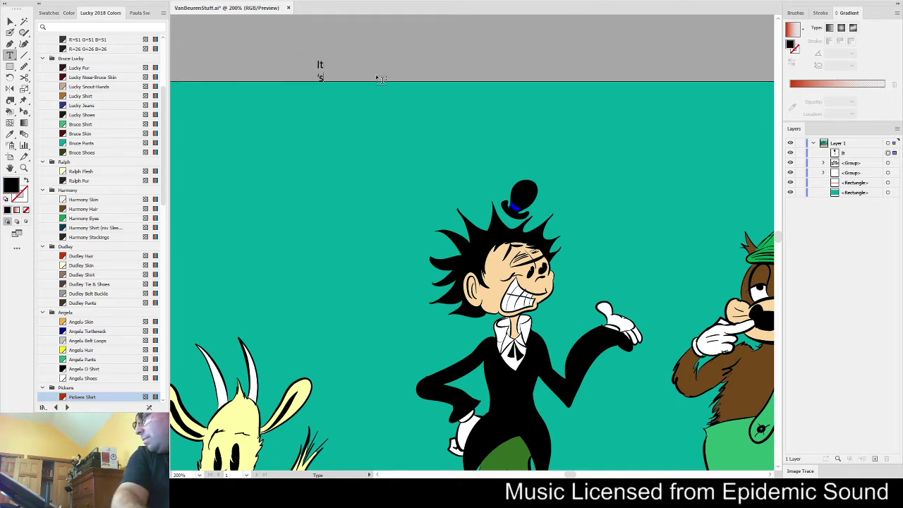
pyautogui.write('It\'s called "')
pyautogui.write('goat yoga')
pyautogui.write('"')
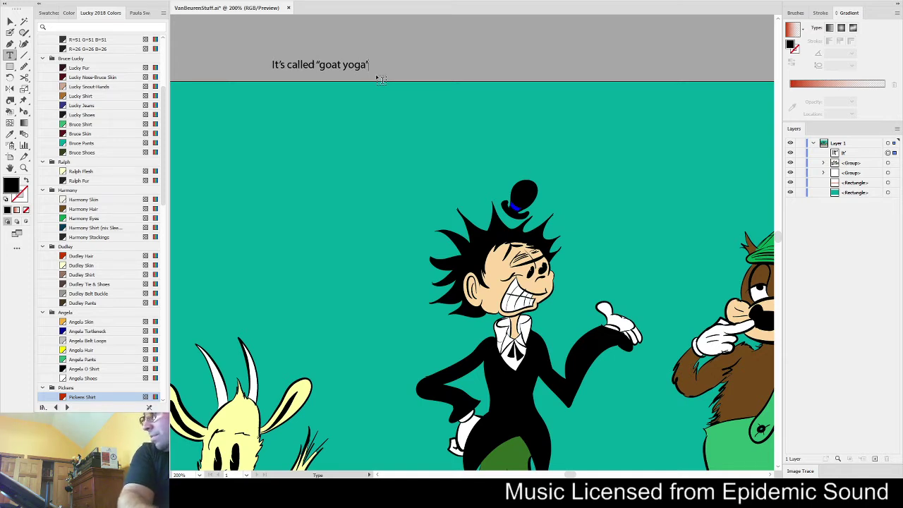
pyautogui.write('! Socc')
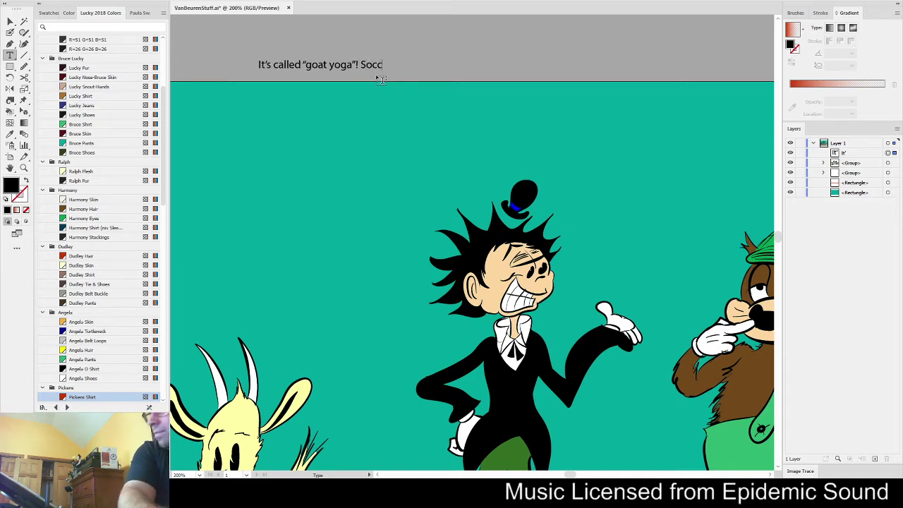
pyautogui.write('er is')
pyautogui.press('BackSpace')
pyautogui.press('BackSpace')
pyautogui.press('BackSpace')
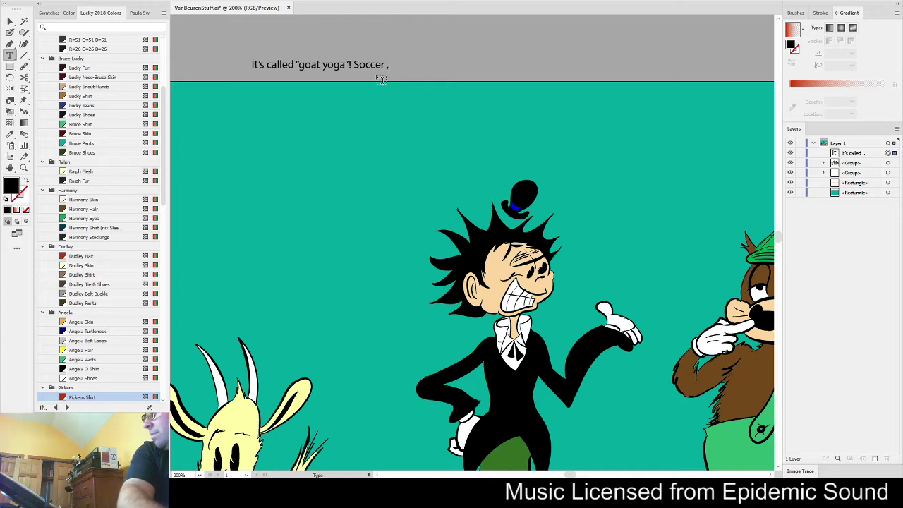
pyautogui.write('moms ')
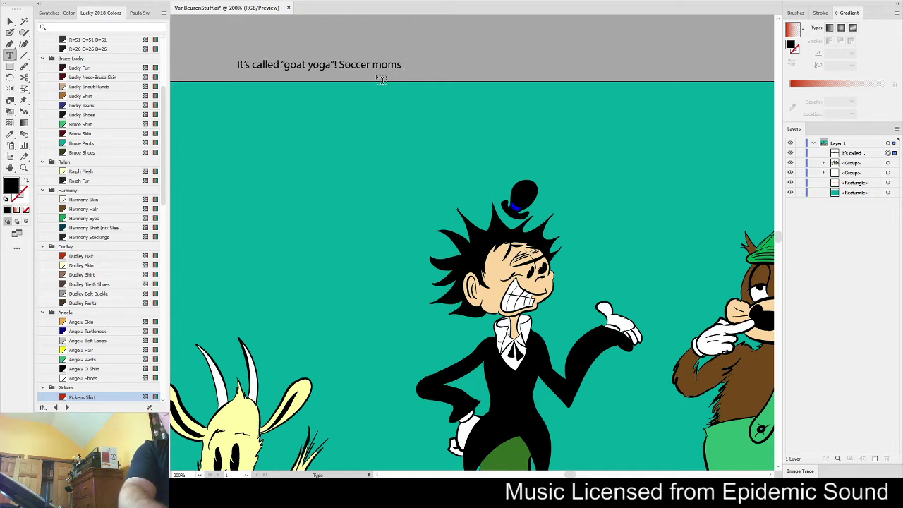
pyautogui.write('love it!')
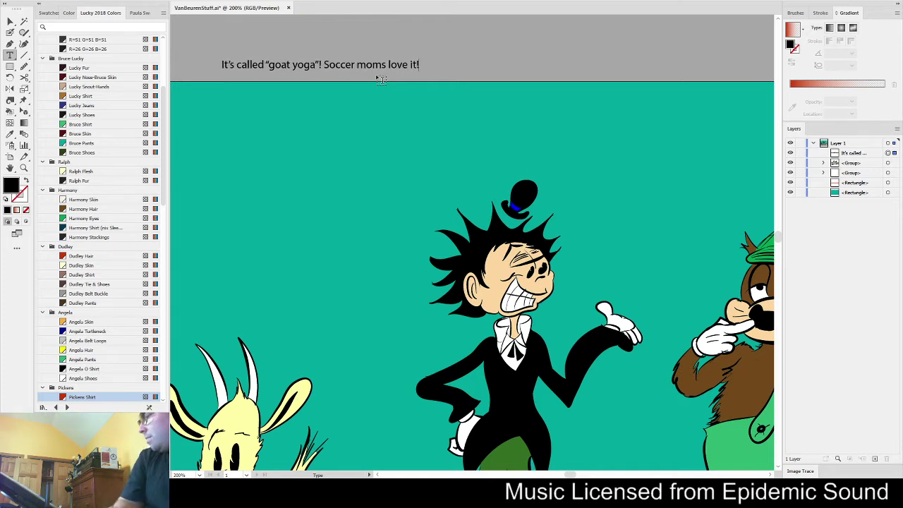
pyautogui.press('Escape')
pyautogui.keyDown('ctrl'); pyautogui.click(506, 52); pyautogui.keyUp('ctrl')
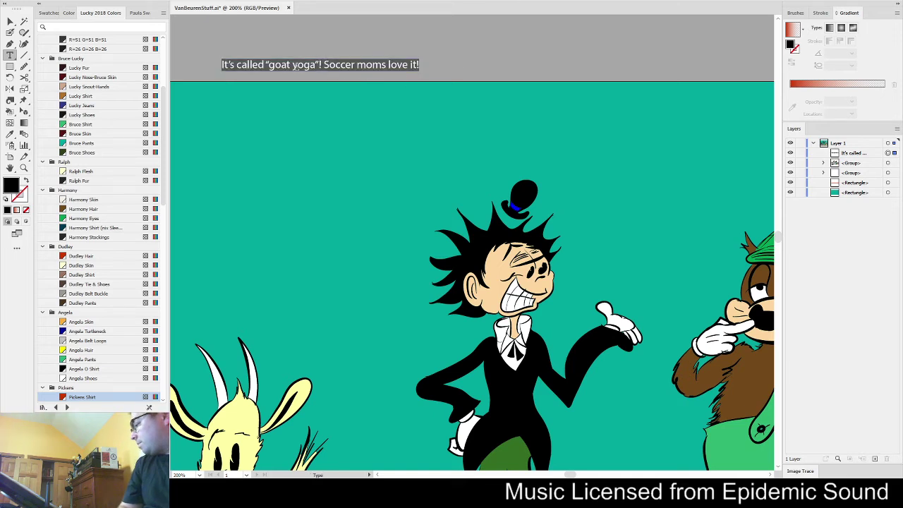
# Break the caption into two lines before “Soccer” and set its font to Might Makes Right Pro BB Reg
pyautogui.click(329, 63)
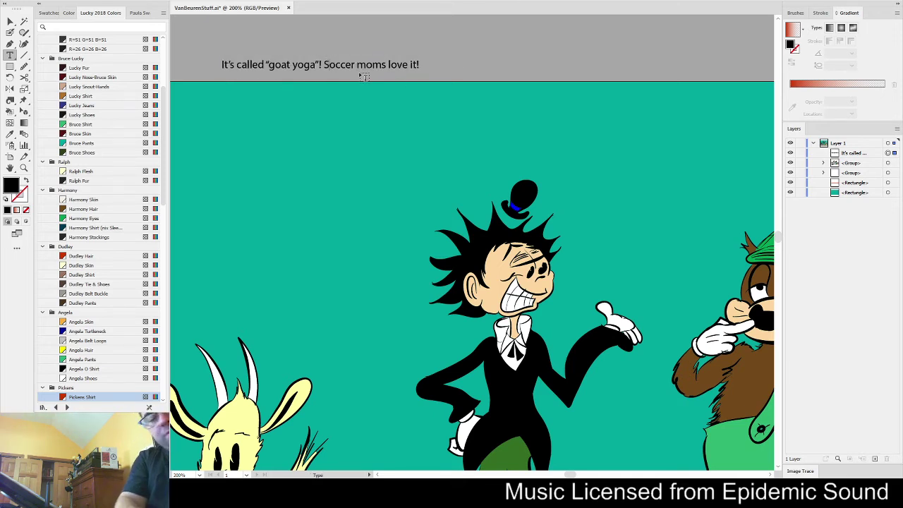
pyautogui.press('Return')
pyautogui.hotkey('ctrl', 'a')
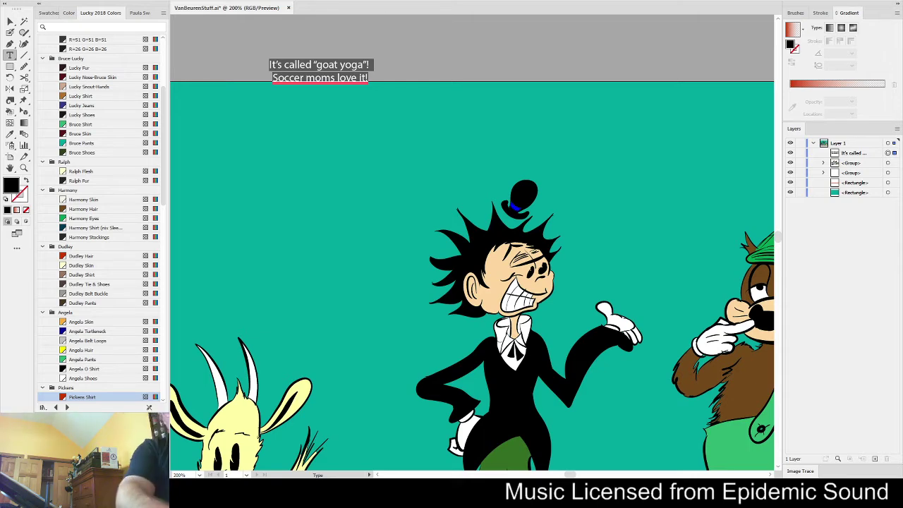
pyautogui.write('mig')
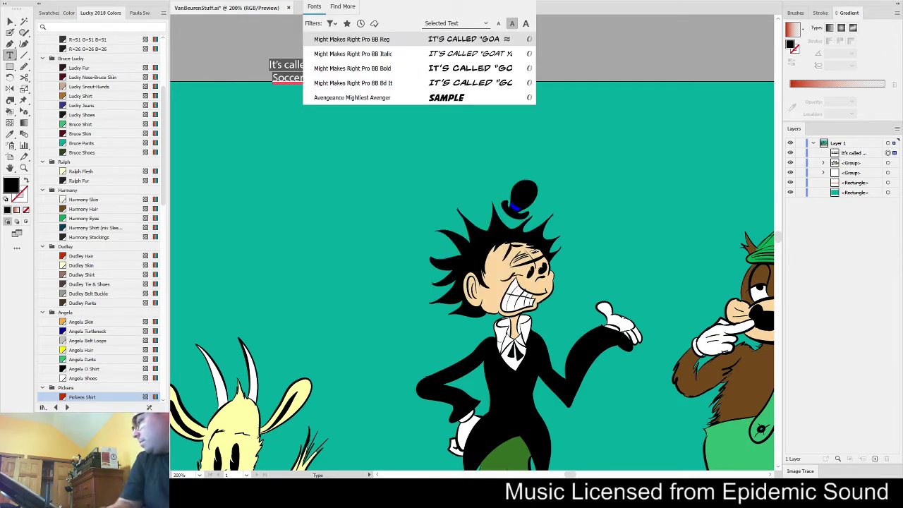
pyautogui.click(373, 41)
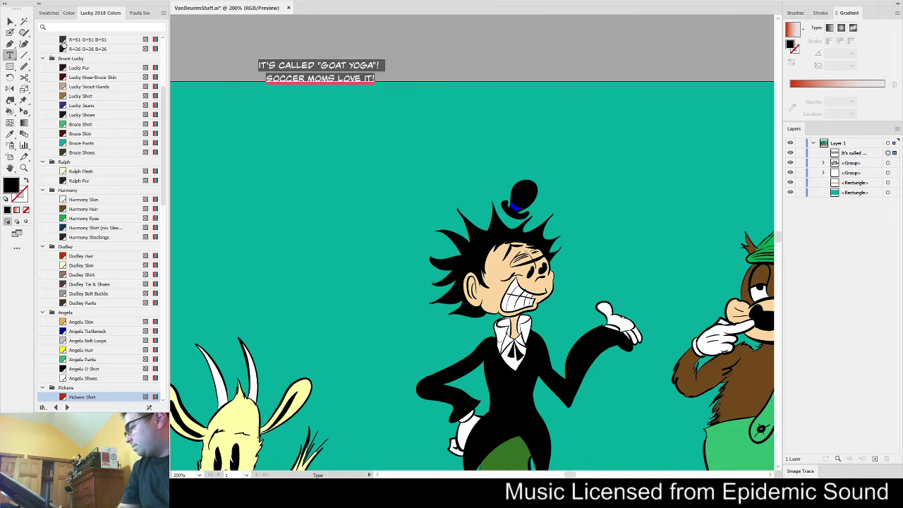
# Enlarge the caption and move it onto the teal wall, above the goat and beside the small top hat
pyautogui.click(9, 21)
pyautogui.moveTo(381, 83); pyautogui.dragTo(449, 108)
pyautogui.moveTo(405, 71); pyautogui.dragTo(412, 156)
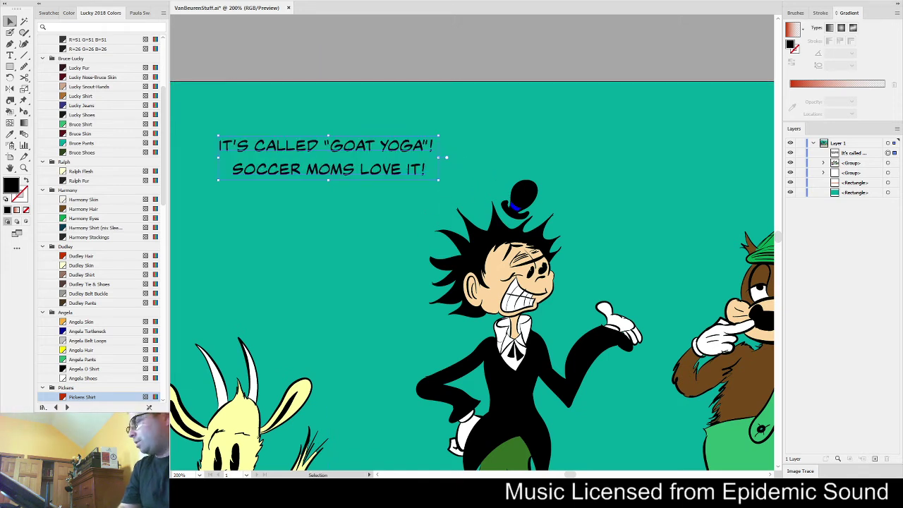
# Recolour the whole goat yoga caption with the White swatch
pyautogui.press('t')
pyautogui.tripleClick(394, 173)
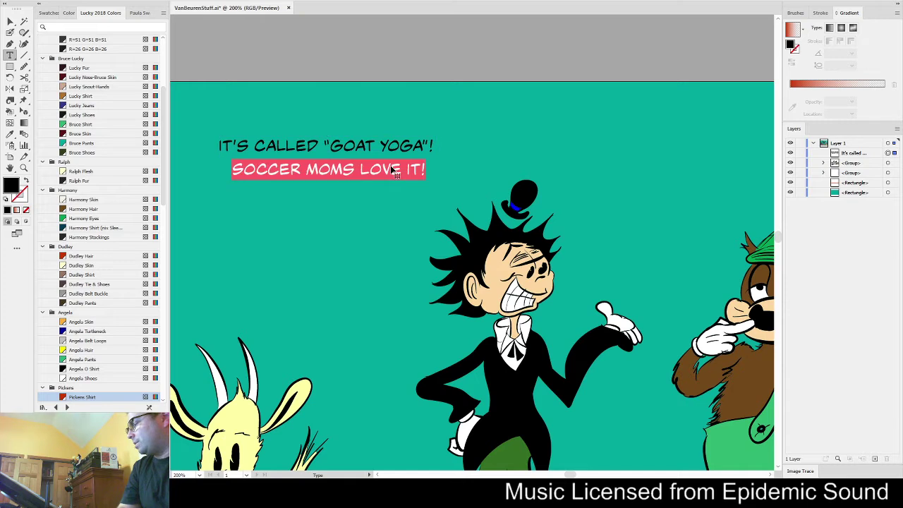
pyautogui.hotkey('ctrl', 'a')
pyautogui.press('t')
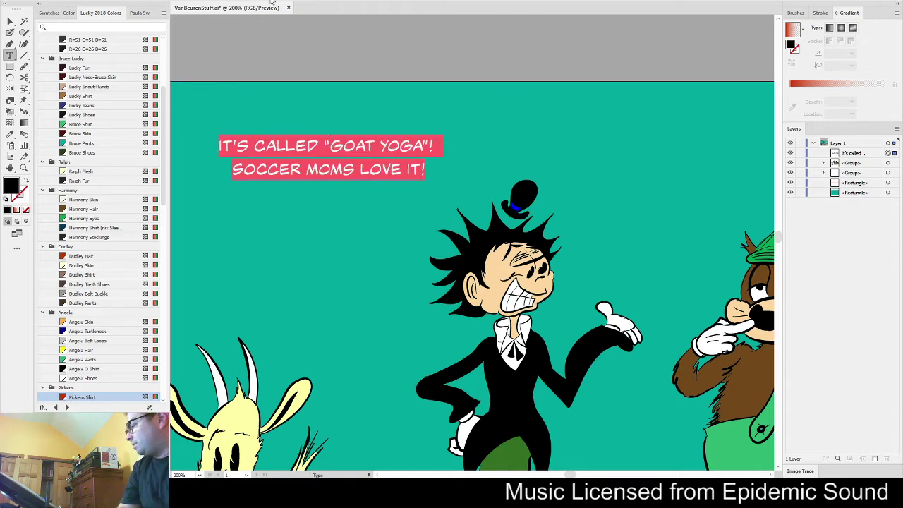
pyautogui.scroll(5, 115, 95)
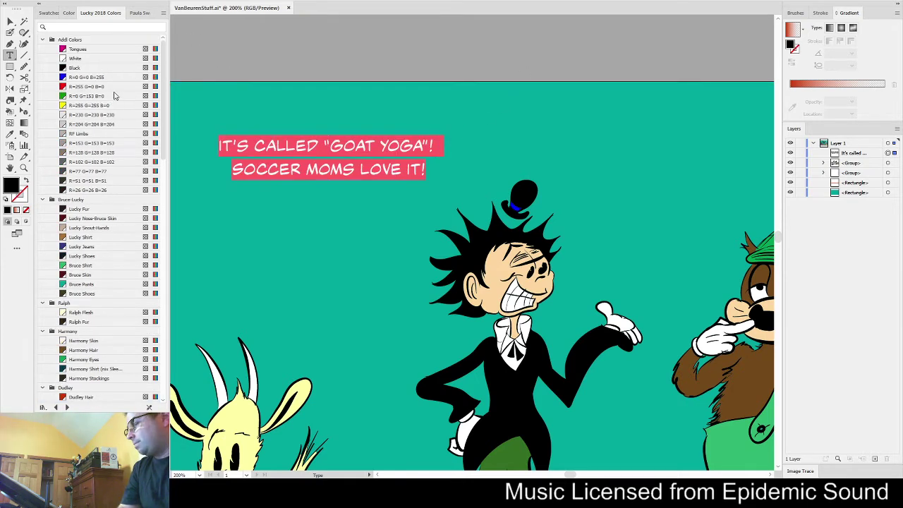
pyautogui.click(76, 58)
pyautogui.click(10, 21)
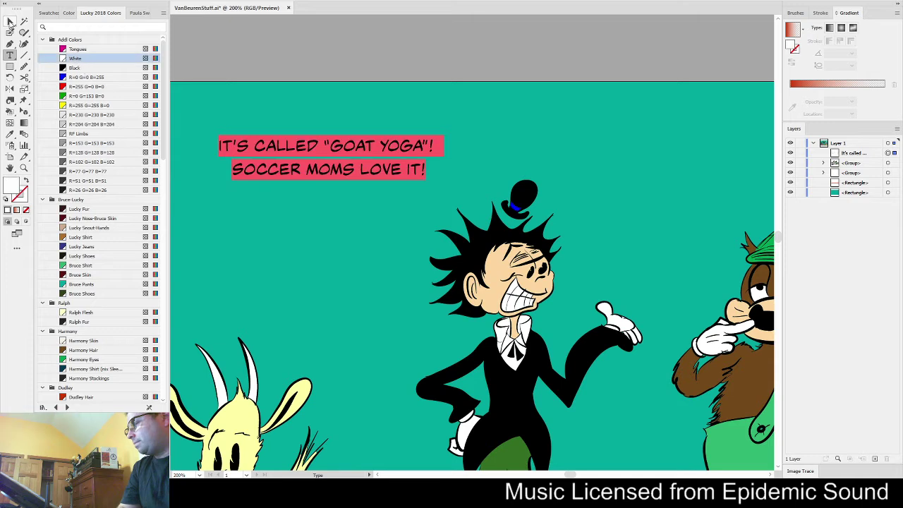
pyautogui.click(219, 38)
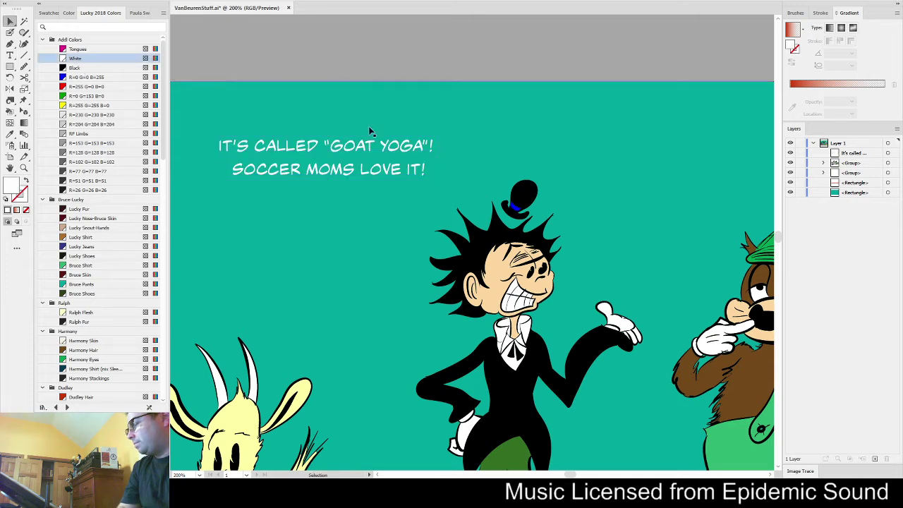
# Set the words “goat yoga”! in the caption to the font's bold italic style
pyautogui.click(376, 146)
pyautogui.press('t')
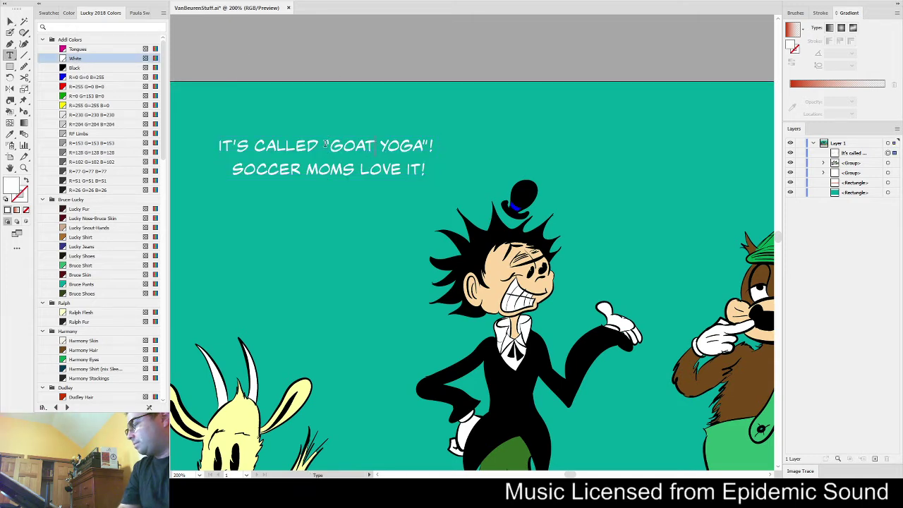
pyautogui.moveTo(325, 146); pyautogui.dragTo(435, 146)
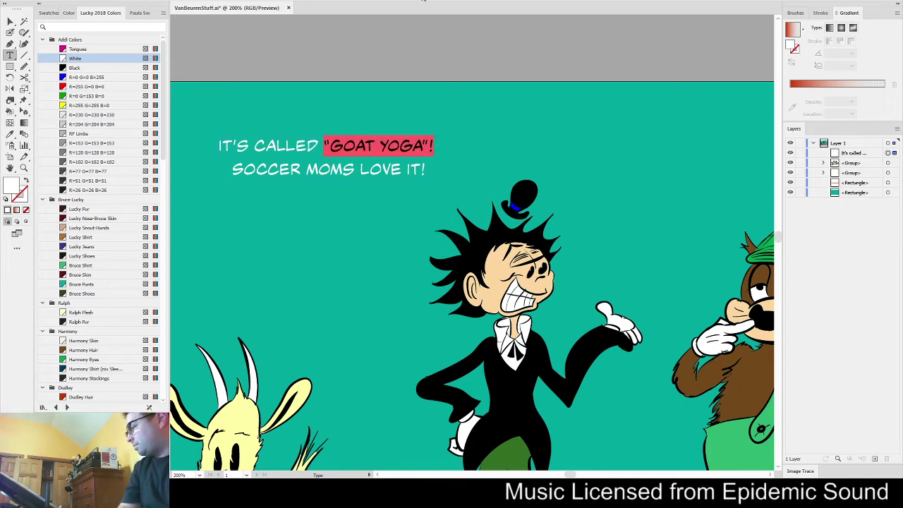
pyautogui.click(423, 1)
pyautogui.click(408, 34)
pyautogui.click(411, 36)
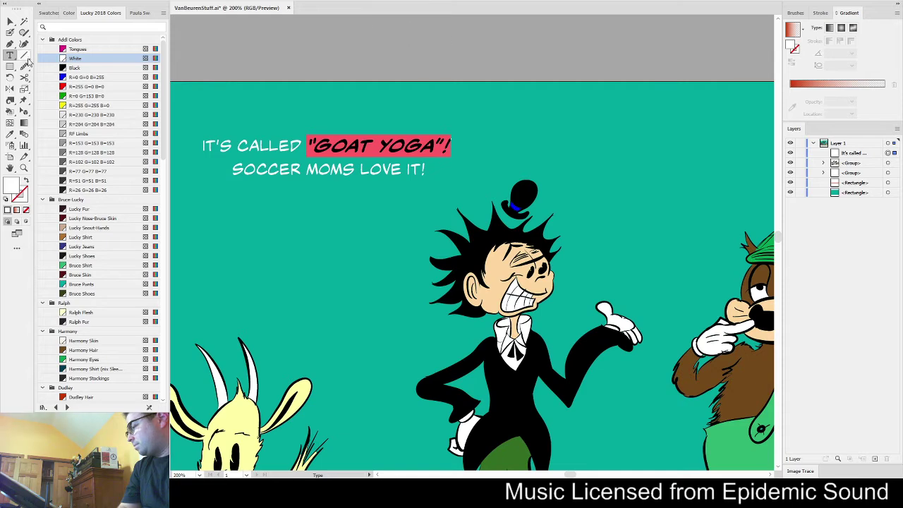
pyautogui.click(10, 22)
pyautogui.click(298, 78)
# Duplicate the caption above the green-hatted character's head and replace the copy's text with YA DON'T SAY?
pyautogui.scroll(-2, 299, 81)
pyautogui.moveTo(367, 105); pyautogui.dragTo(502, 121)
pyautogui.tripleClick(501, 119)
pyautogui.hotkey('ctrl', 'a')
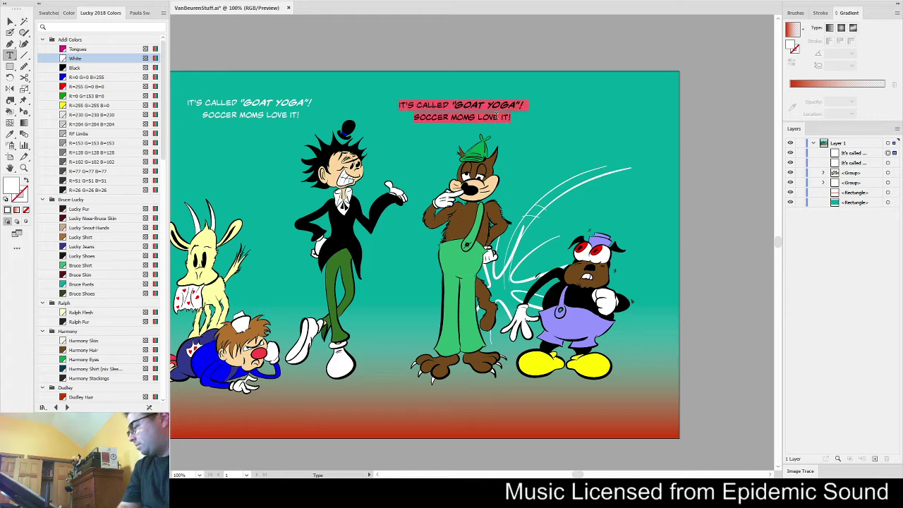
pyautogui.press('BackSpace')
pyautogui.write("YA DON't d")
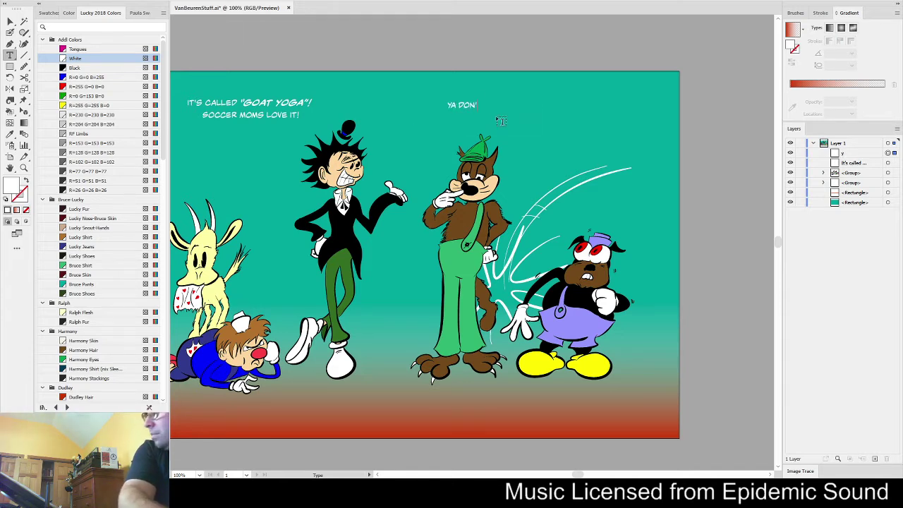
pyautogui.press('BackSpace')
pyautogui.write('SA')
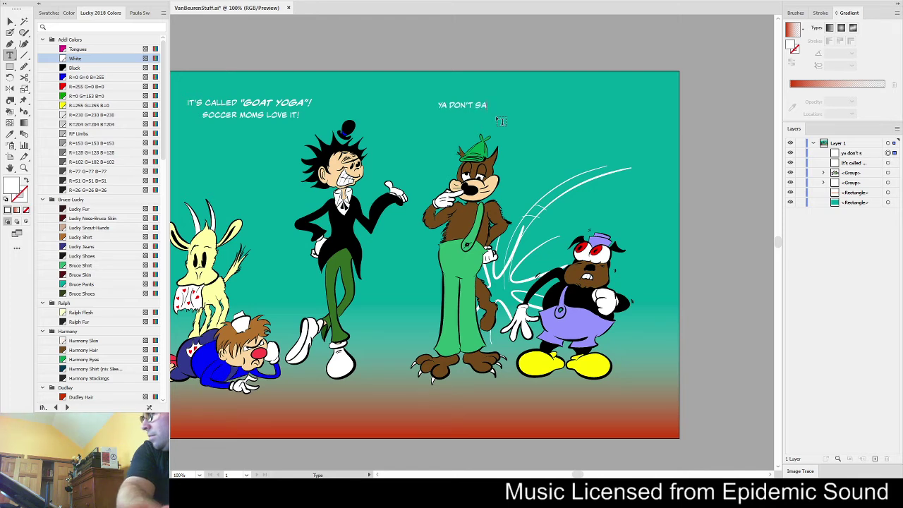
pyautogui.write('Y?')
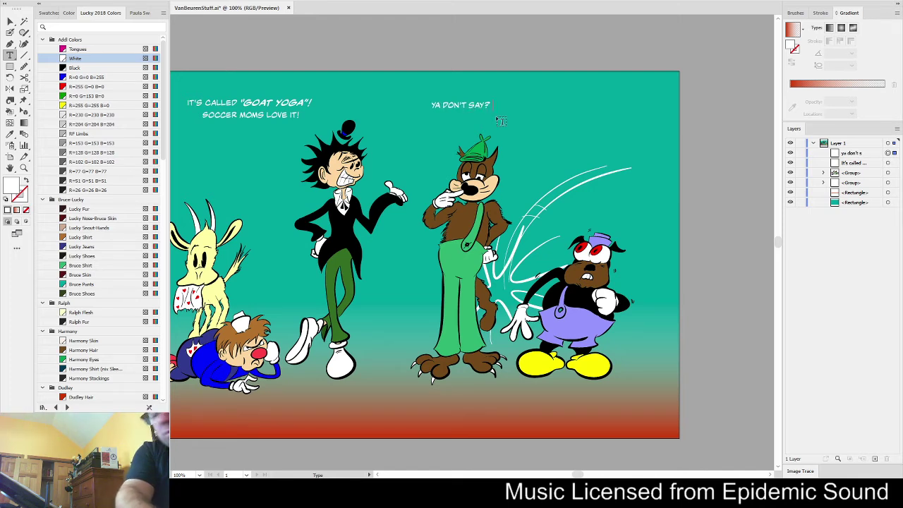
# Extend the caption above the green-hatted character with WHAT FLAVORS DOES IT COME IN? after YA DON'T SAY?
pyautogui.write(' WHAT Flavors does it')
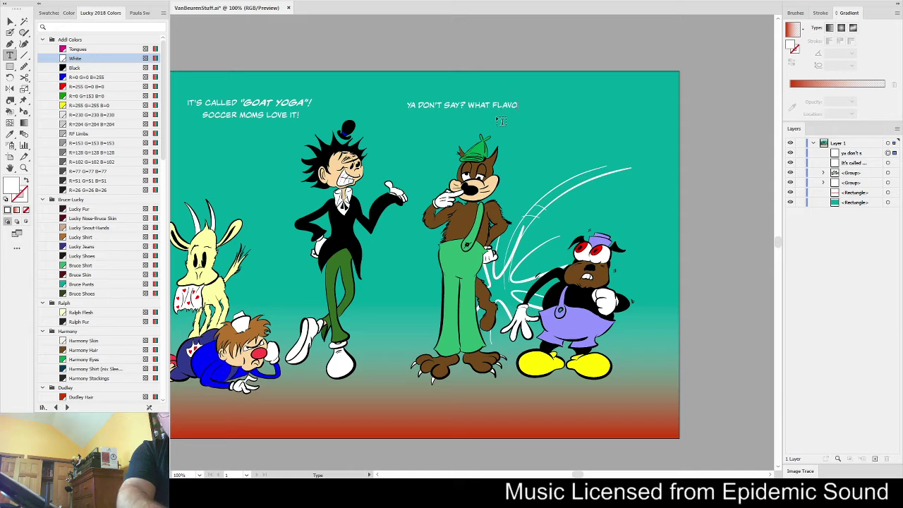
pyautogui.write(' come in')
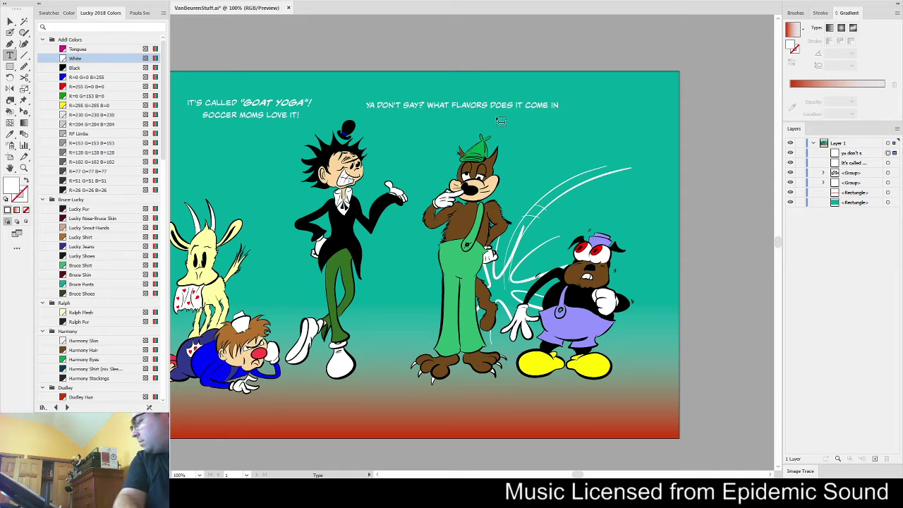
pyautogui.write('?')
pyautogui.press('Escape')
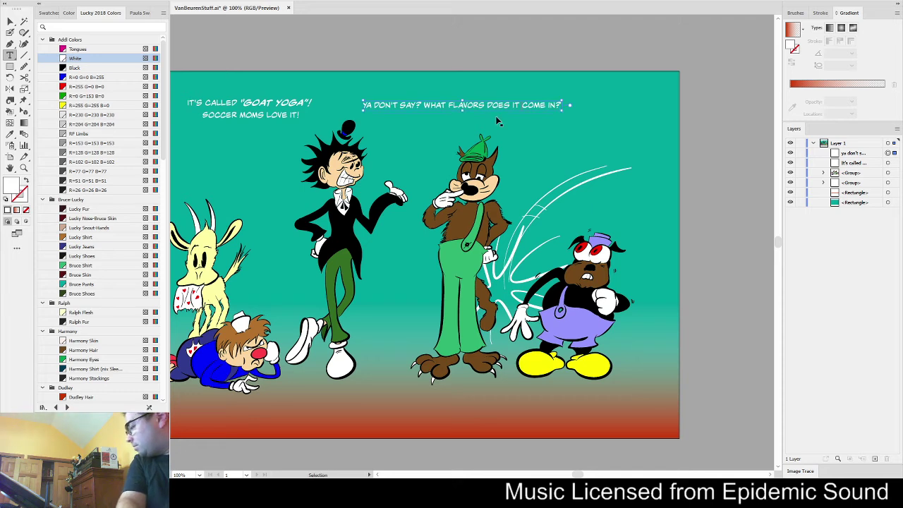
# Set the word FLAVORS in the green-hatted character's caption to the font's bold italic style
pyautogui.click(400, 64)
pyautogui.press('t')
pyautogui.doubleClick(459, 104)
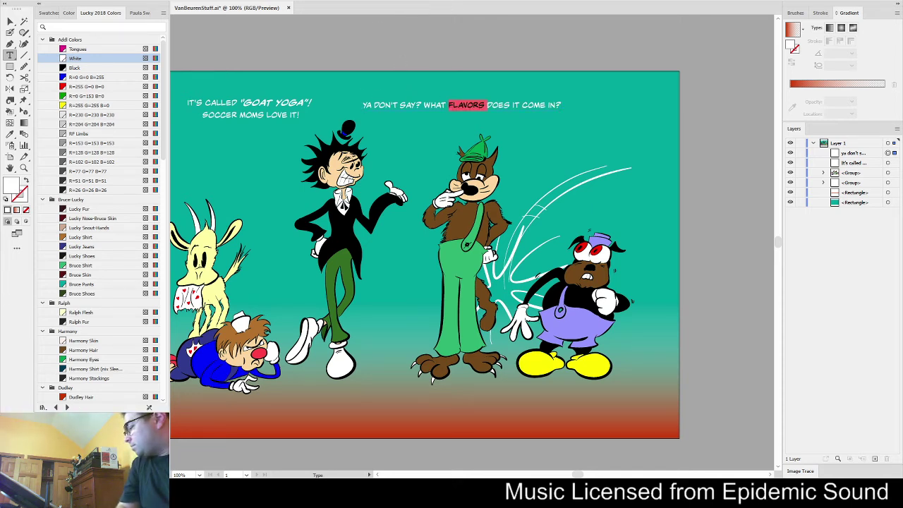
pyautogui.click(419, 34)
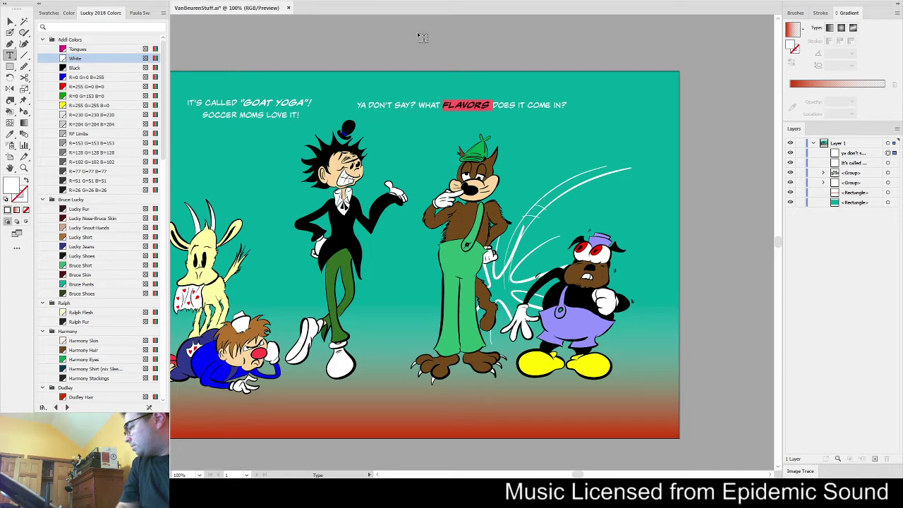
# Break the flavors caption into three centred lines: YA DON'T SAY? / WHAT FLAVORS / DOES IT COME IN?
pyautogui.click(420, 105)
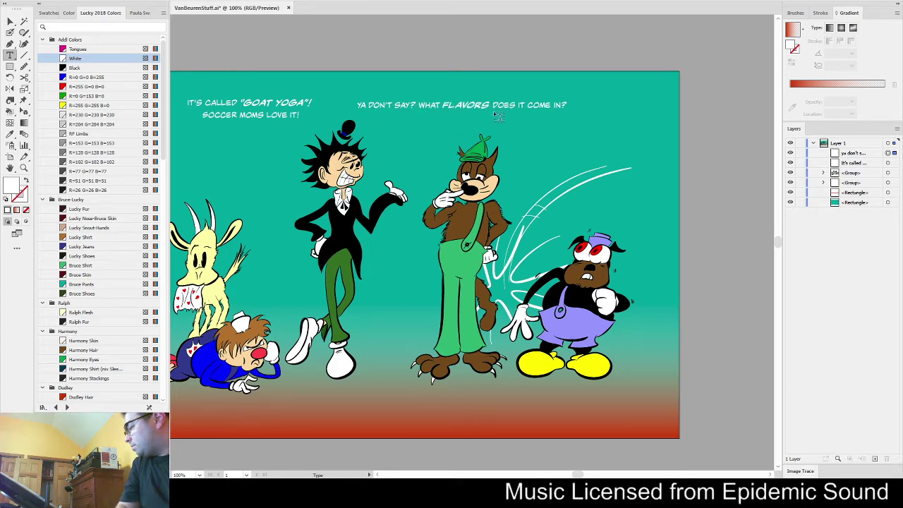
pyautogui.press('Return')
pyautogui.press('Escape')
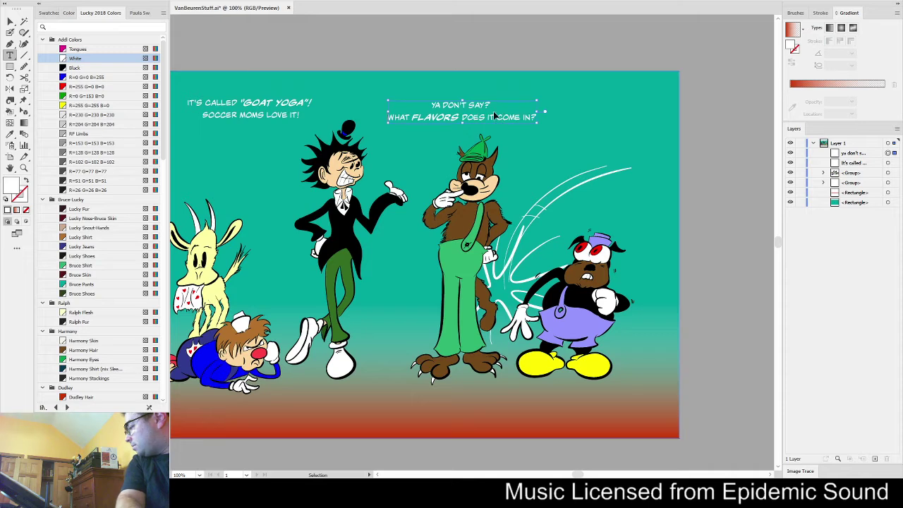
pyautogui.doubleClick(495, 117)
pyautogui.press('Return')
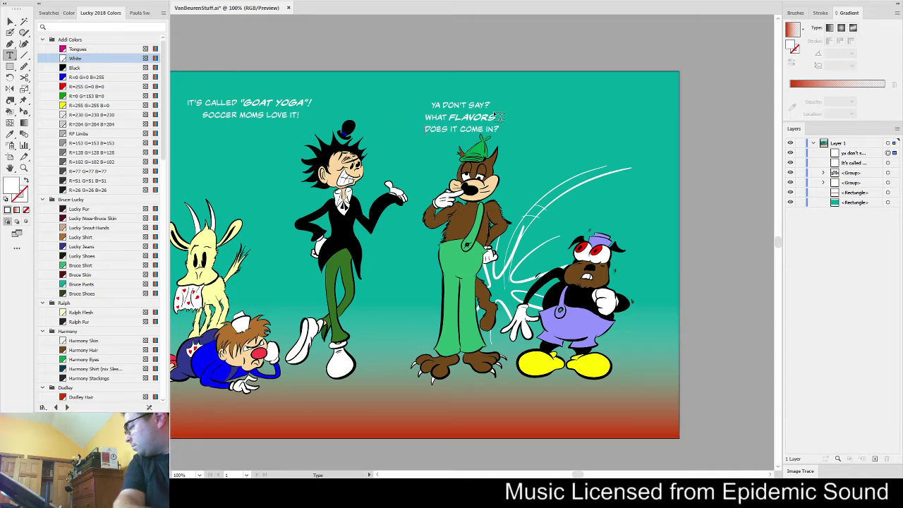
# Shift the three-line flavors caption slightly left and up so it clears the green hat, and deselect it
pyautogui.click(9, 21)
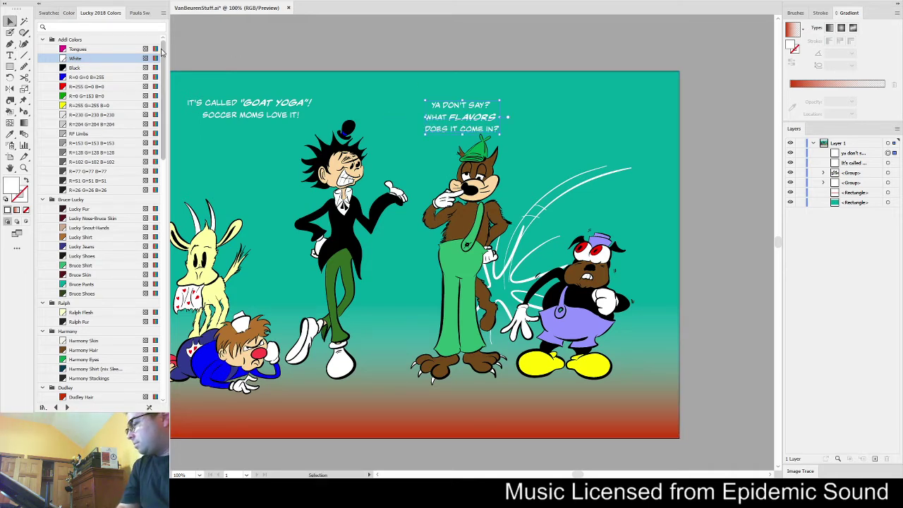
pyautogui.moveTo(472, 122); pyautogui.dragTo(453, 122)
pyautogui.click(522, 48)
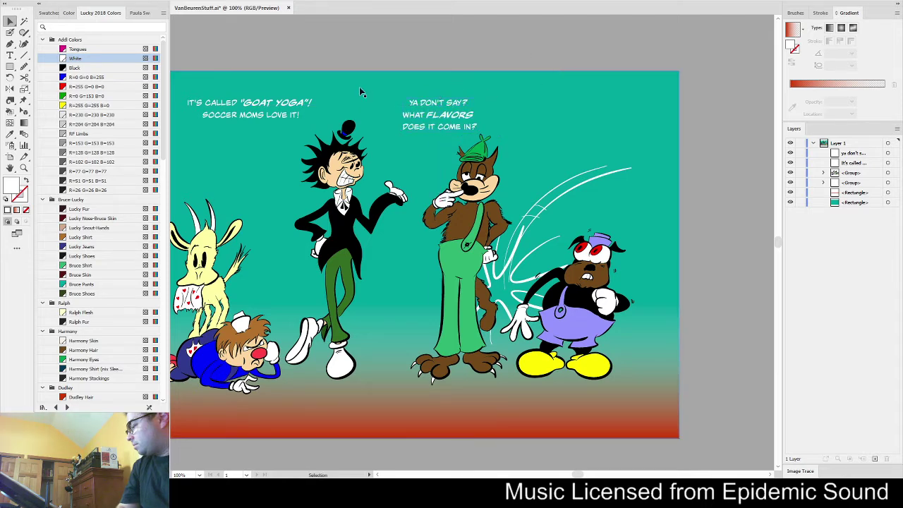
# Paint thin curved white Blob Brush tails from the goat yoga and flavors captions toward their speaking characters
pyautogui.hotkey('shift', 'b')
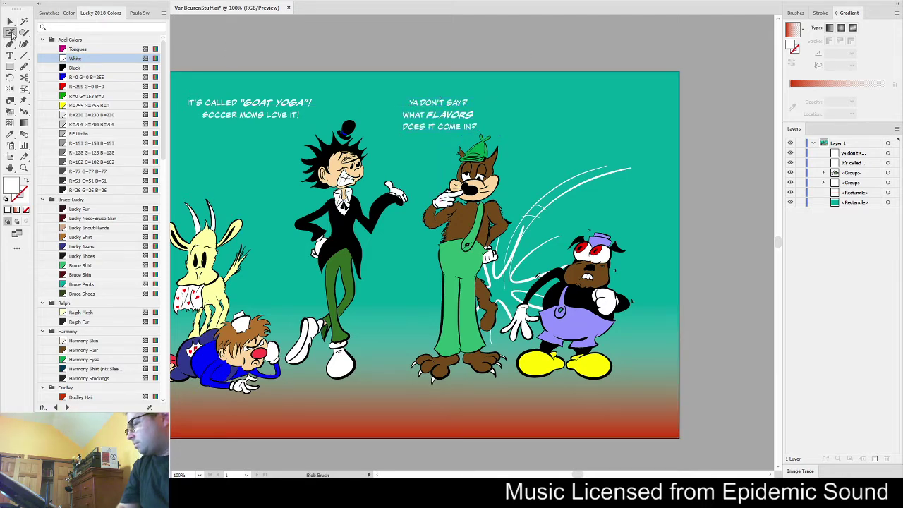
pyautogui.scroll(1, 289, 127)
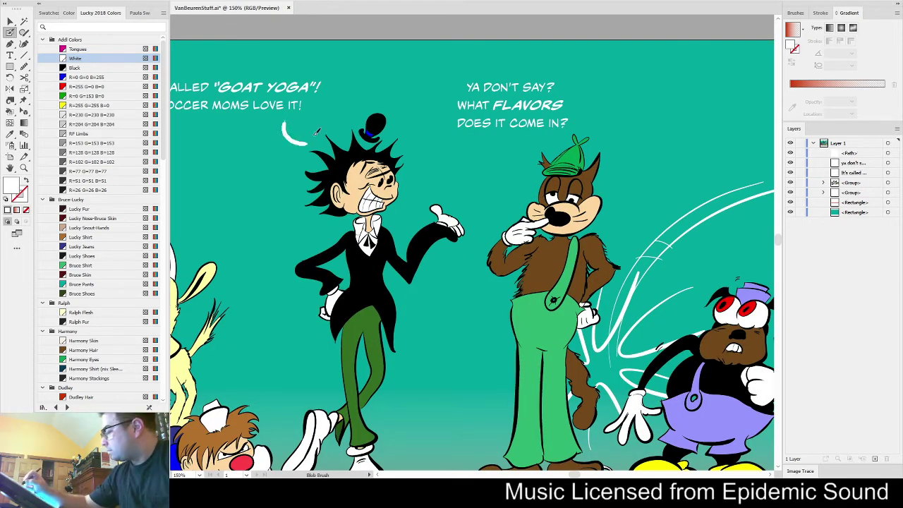
pyautogui.moveTo(287, 115); pyautogui.dragTo(311, 141)
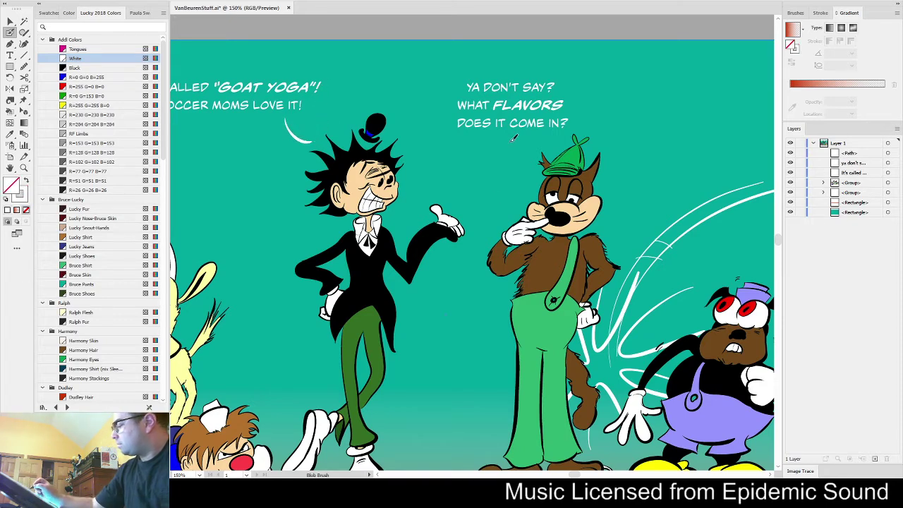
pyautogui.moveTo(512, 138); pyautogui.dragTo(534, 178)
# Duplicate the flavors caption onto the wall above the purple-hatted character and select all of the copy's text
pyautogui.moveTo(622, 318); pyautogui.dragTo(373, 314)
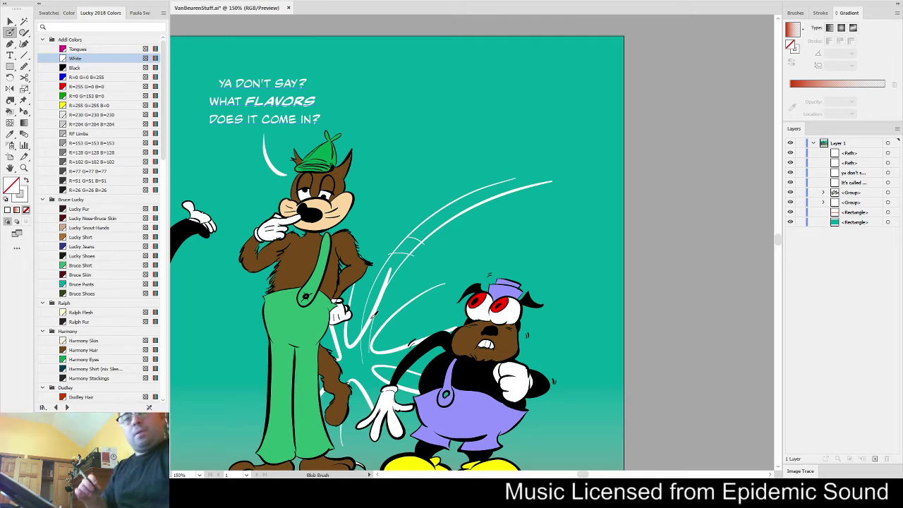
pyautogui.press('v')
pyautogui.moveTo(289, 107); pyautogui.dragTo(530, 120)
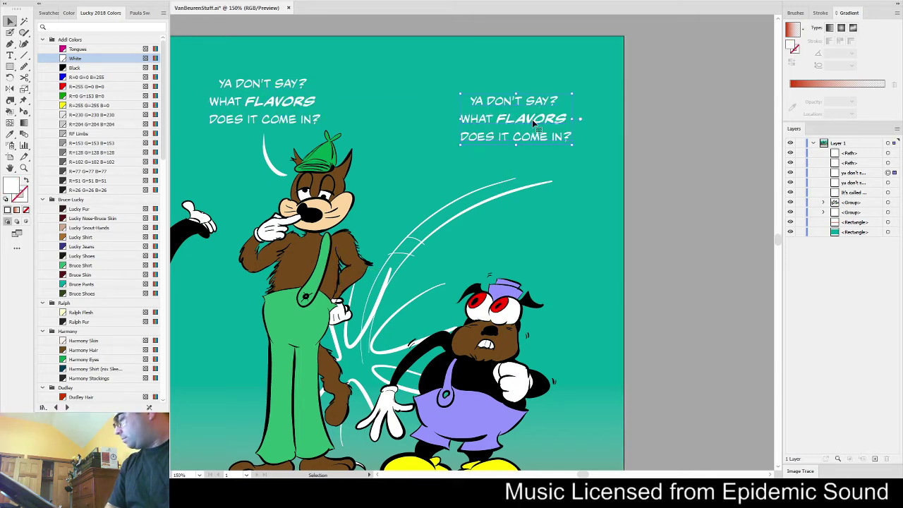
pyautogui.press('t')
pyautogui.tripleClick(538, 120)
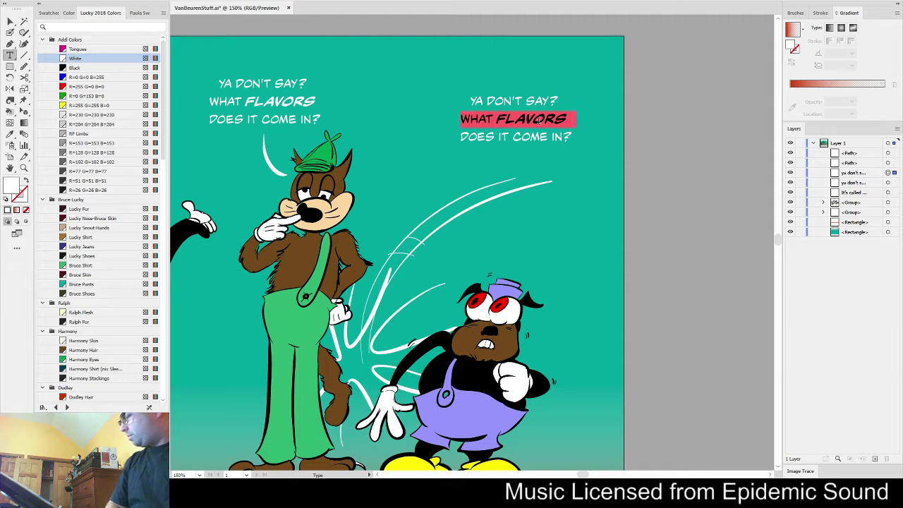
pyautogui.hotkey('ctrl', 'a')
pyautogui.write('YOGU')
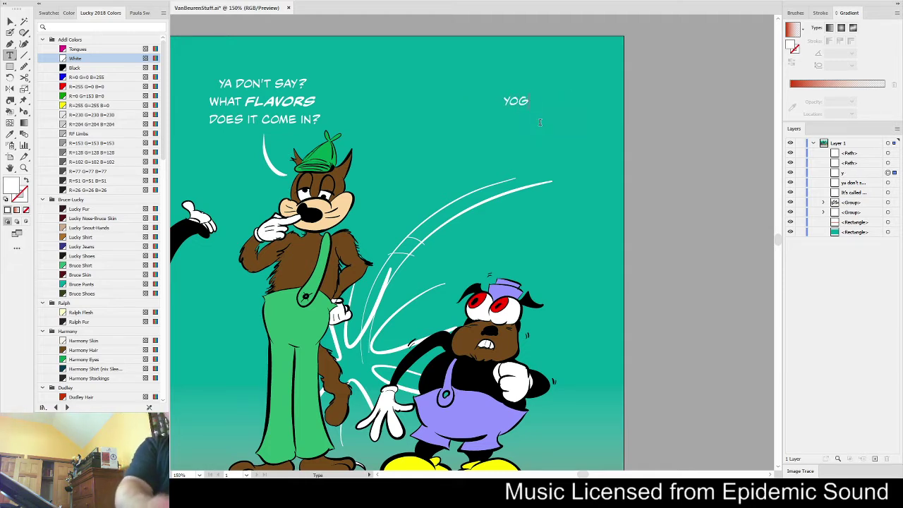
pyautogui.press('BackSpace')
pyautogui.press('BackSpace')
pyautogui.press('BackSpace')
pyautogui.press('BackSpace')
# Replace the copied caption's text with NOT YOGURT, YOU SIMPLETON! and add YOGA! on a second line
pyautogui.write('NO')
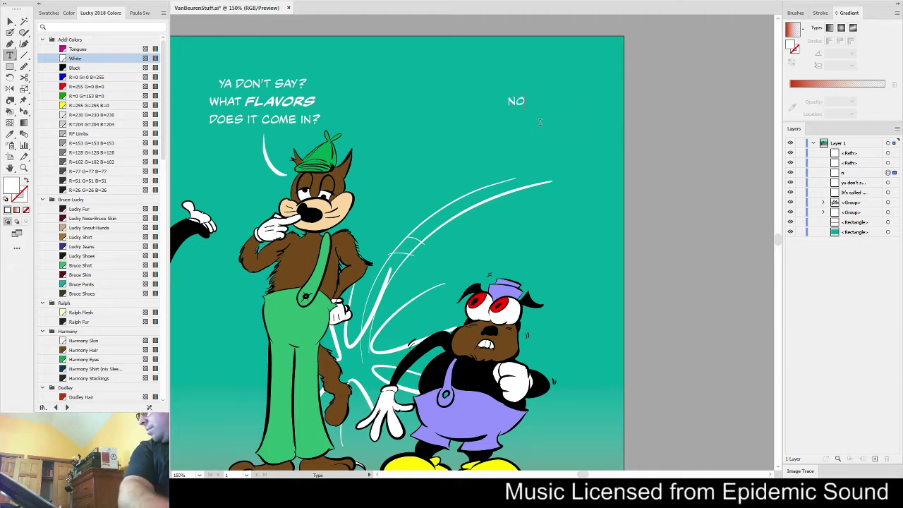
pyautogui.write('T YOGURY')
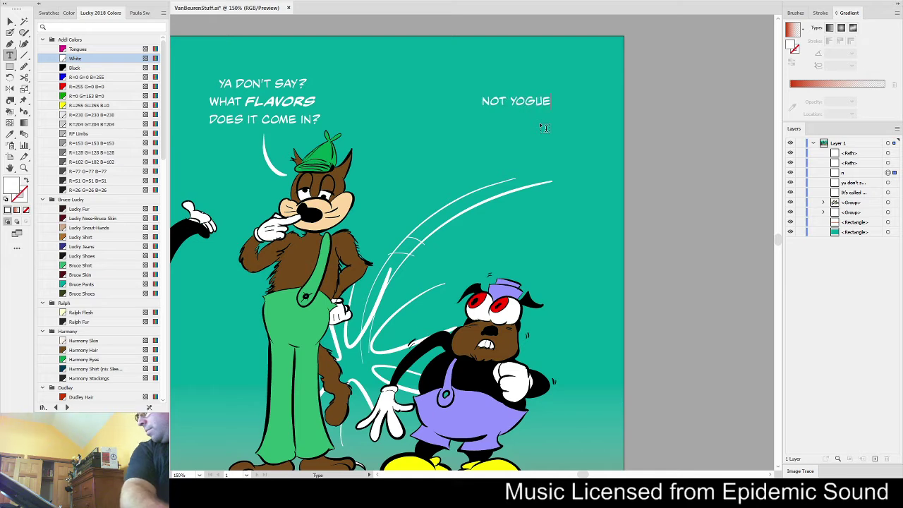
pyautogui.press('BackSpace')
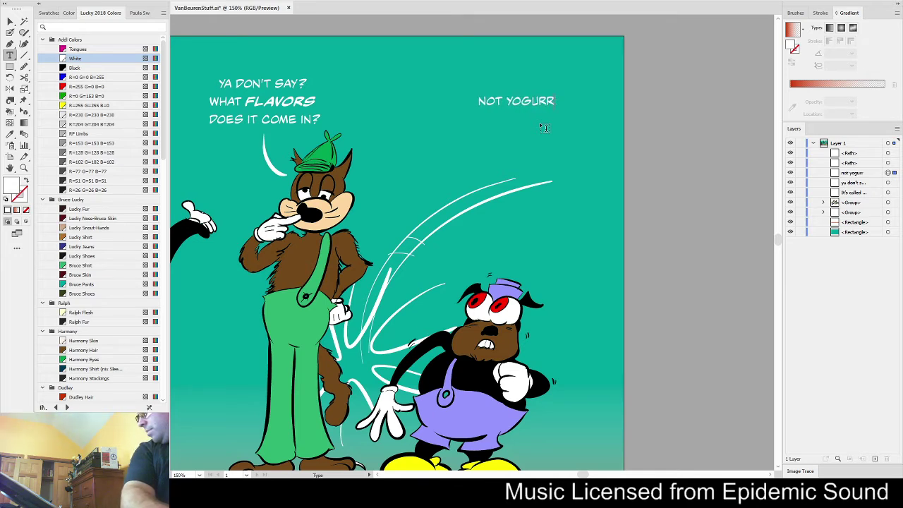
pyautogui.write('T')
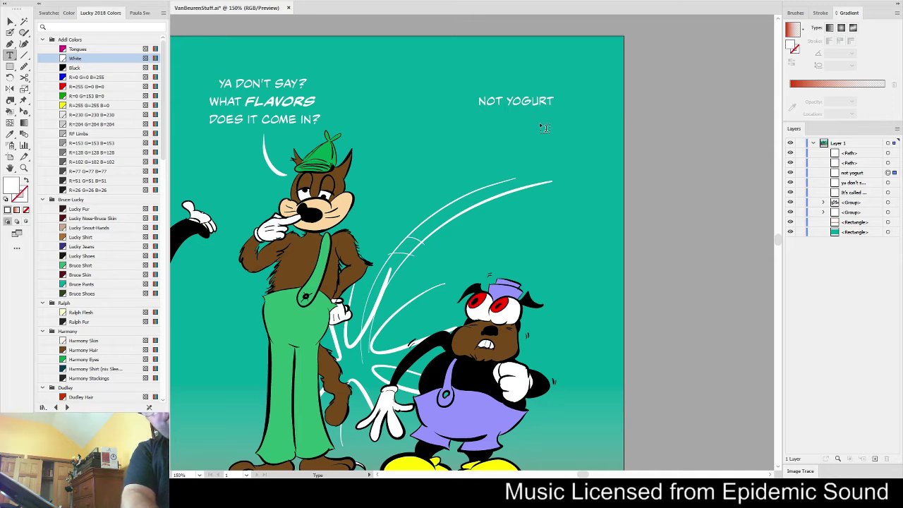
pyautogui.write(', YOU')
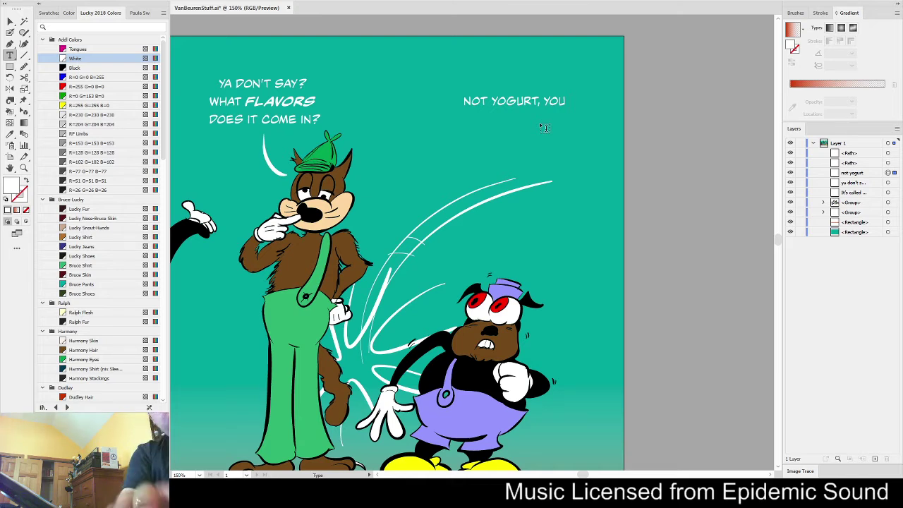
pyautogui.write('SIMPL')
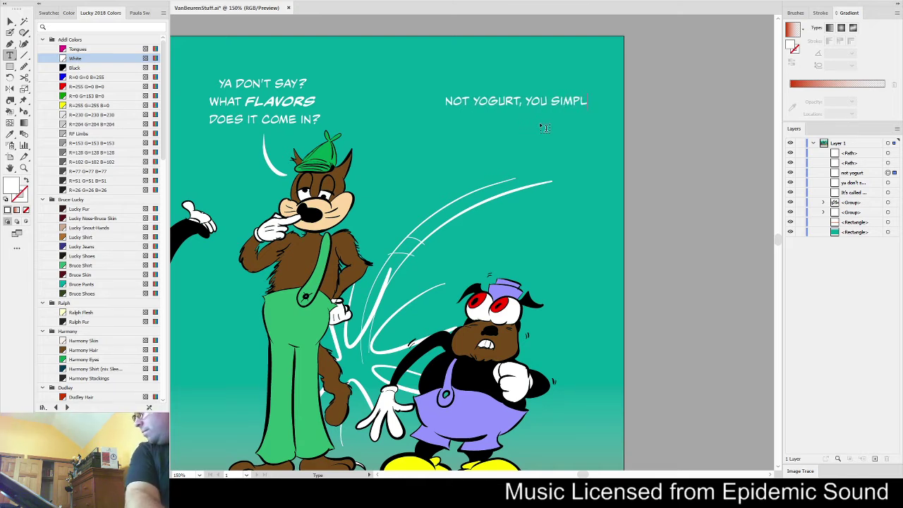
pyautogui.write('ETON!')
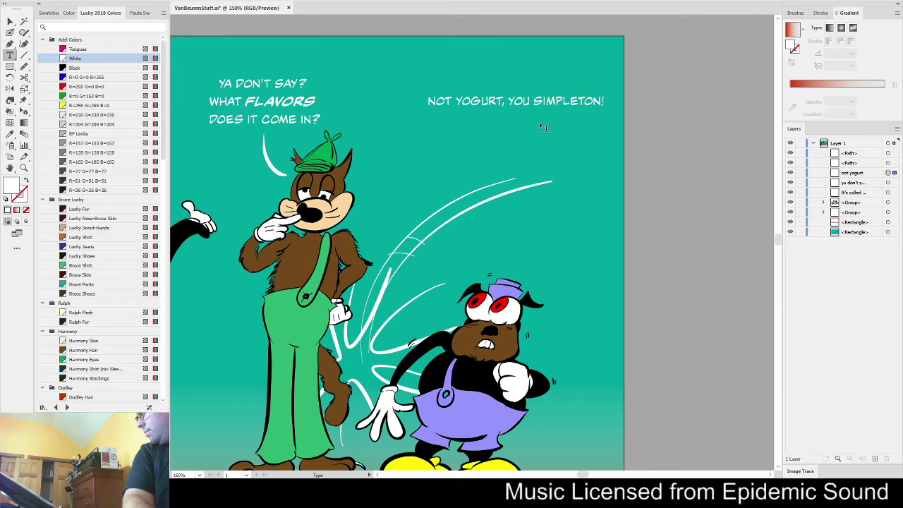
pyautogui.press('Escape')
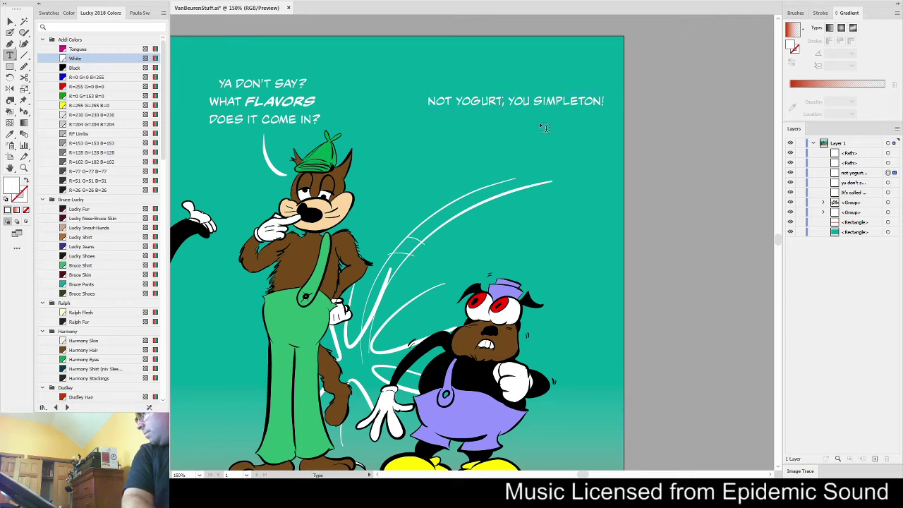
pyautogui.keyDown('ctrl'); pyautogui.click(541, 127); pyautogui.keyUp('ctrl')
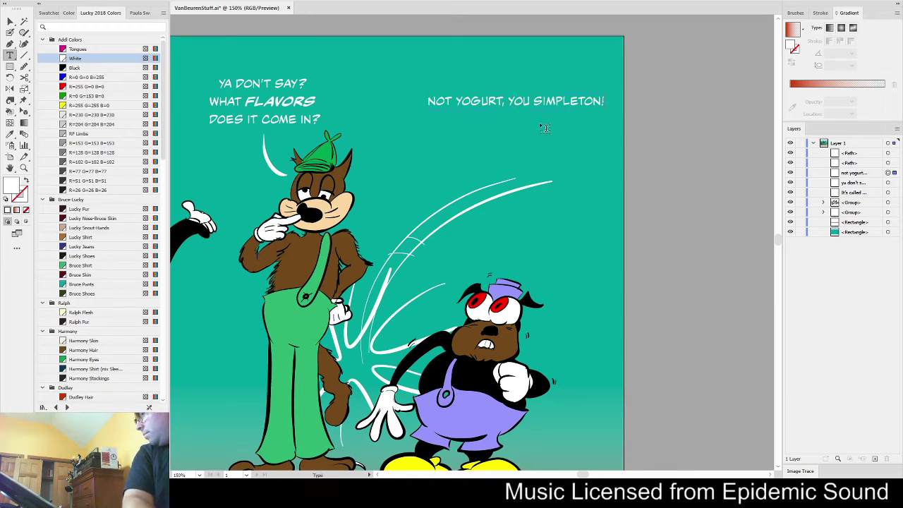
pyautogui.write('YOGA!')
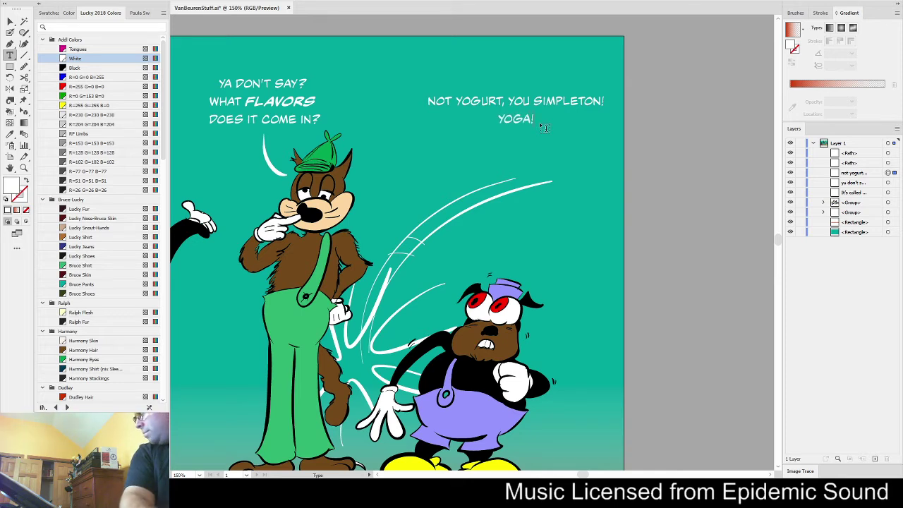
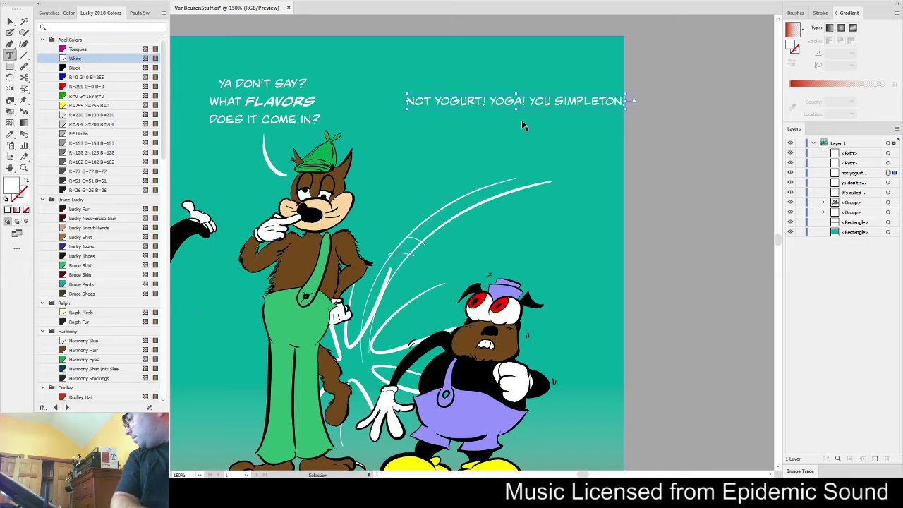
# Append Y-O-GAH! to the end of the caption NOT YOGURT! YOGA! YOU SIMPLETON!
pyautogui.write('Y-')
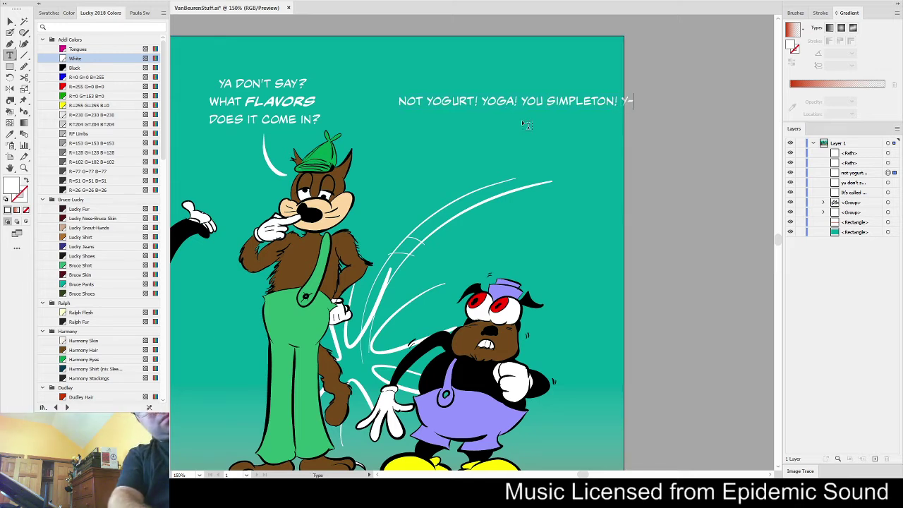
pyautogui.write('O-')
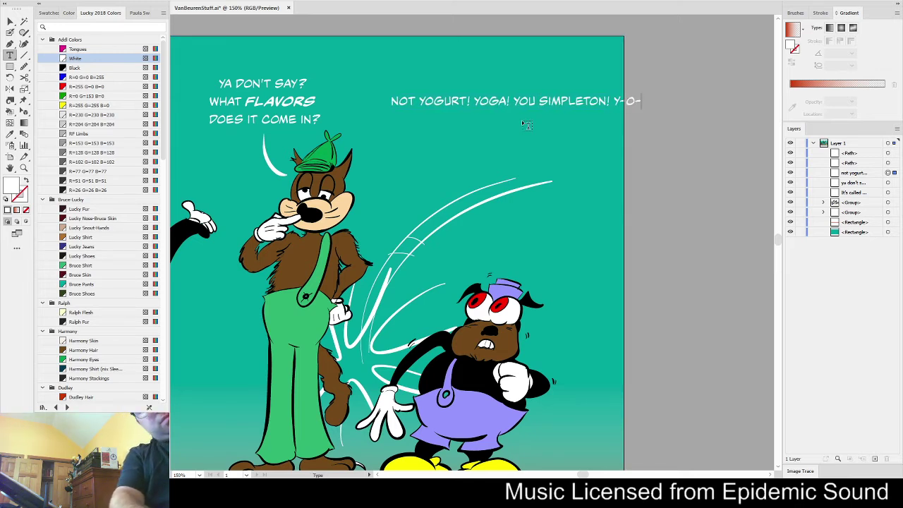
pyautogui.write('G')
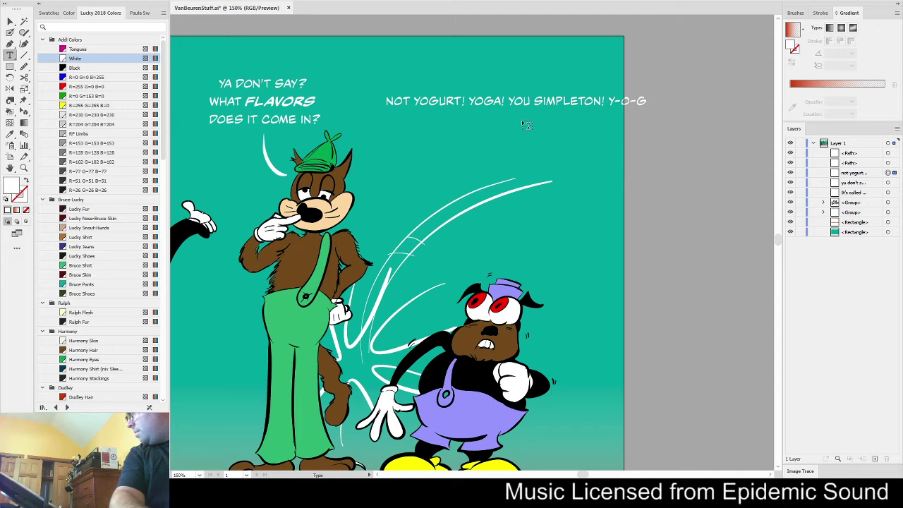
pyautogui.press('BackSpace')
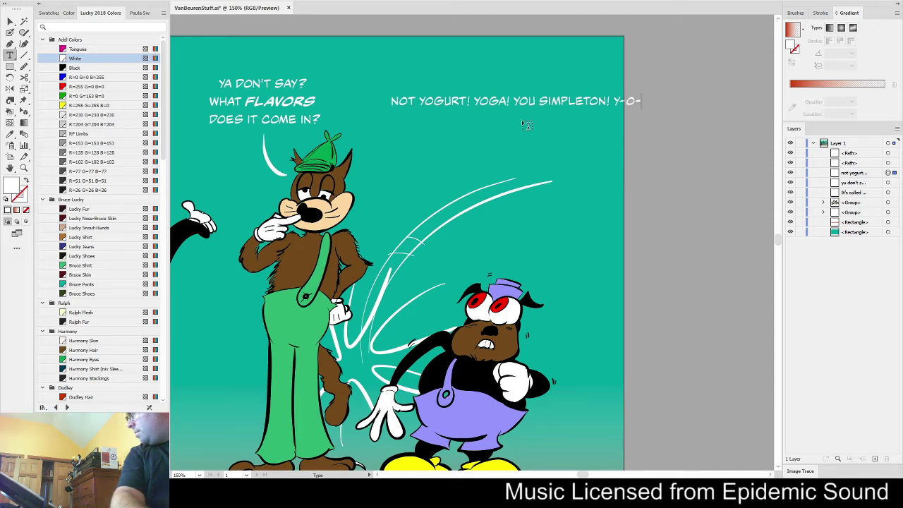
pyautogui.write('GAH!')
pyautogui.press('Escape')
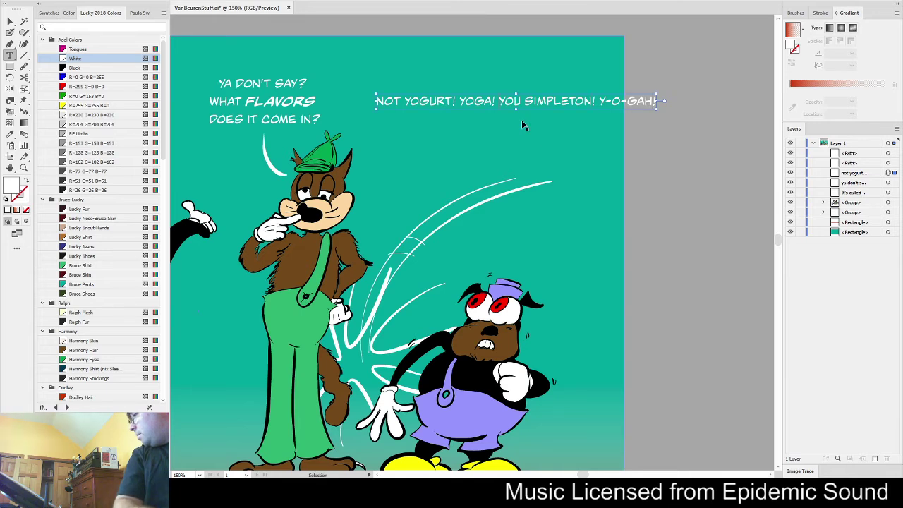
# Break the yogurt caption into three lines: NOT YOGURT! YOGA! / YOU SIMPLETON! / Y-O-GAH!
pyautogui.press('Return')
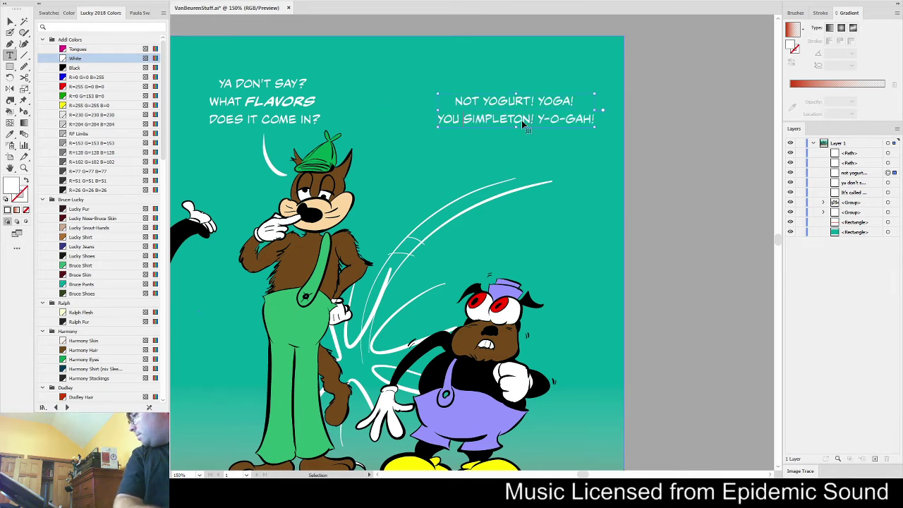
pyautogui.doubleClick(523, 124)
pyautogui.press('Return')
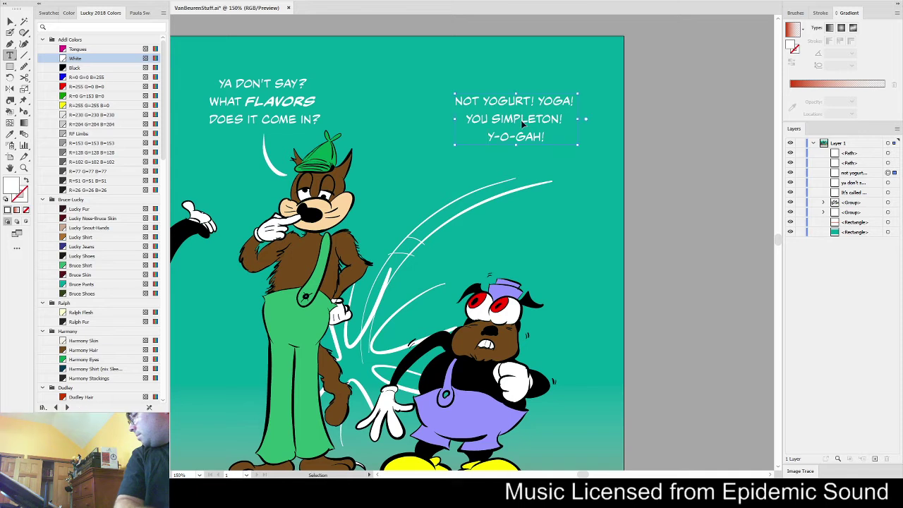
# Append BY THE WAY, YOU OWE ME FIVE BUCKS! to the last line of the yogurt caption
pyautogui.write('B')
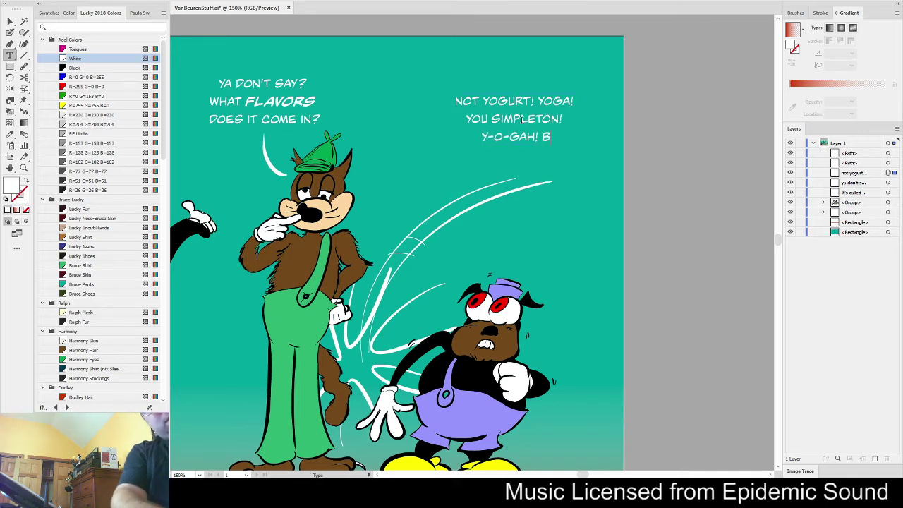
pyautogui.write('Y THE WAY,')
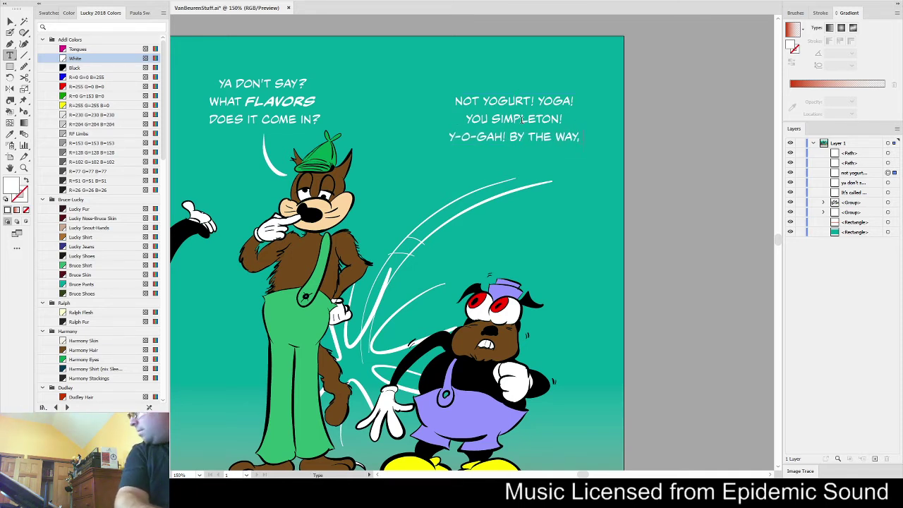
pyautogui.write(' UO')
pyautogui.press('BackSpace')
pyautogui.press('BackSpace')
pyautogui.write('YOU OWE ME')
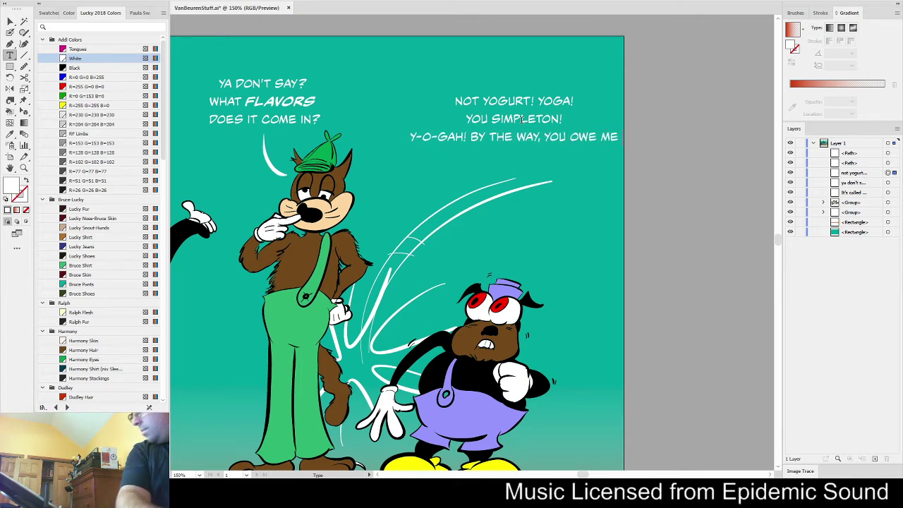
pyautogui.write(' FIVE ')
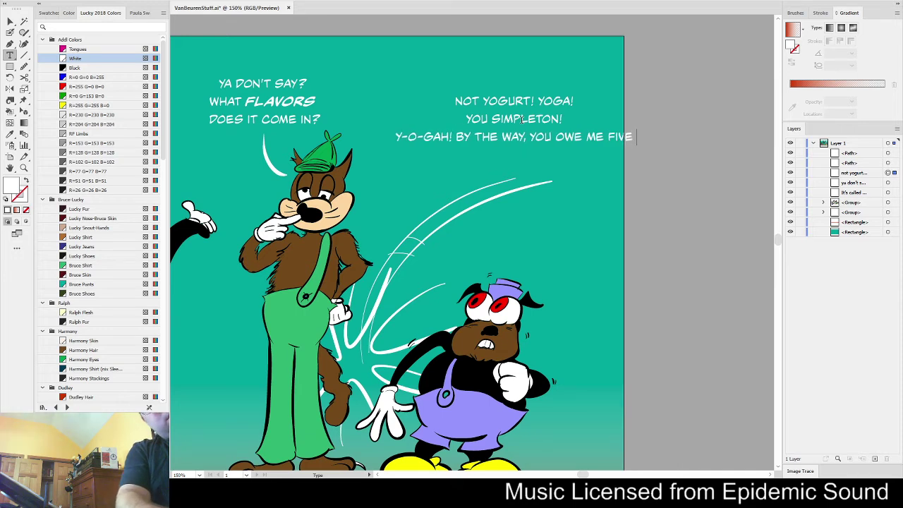
pyautogui.write('BUCKS!')
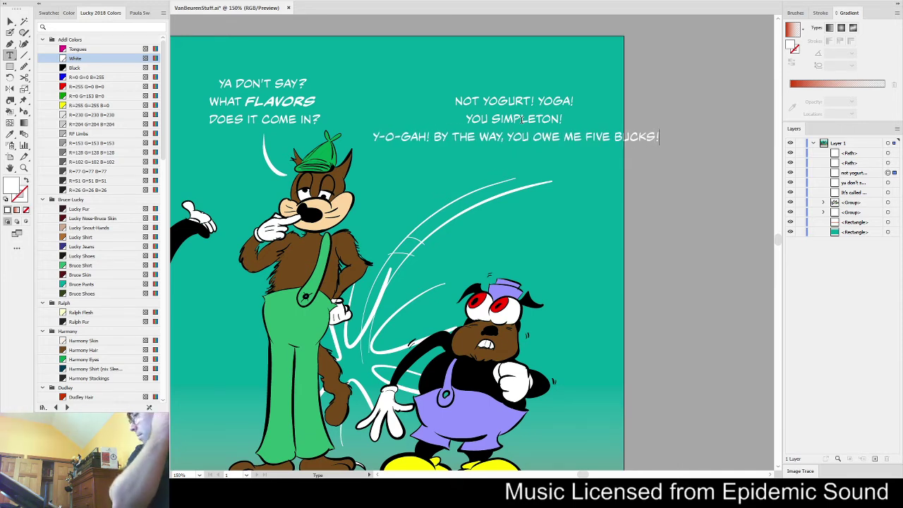
# Break the yogurt caption's last line after BY THE WAY, so YOU OWE ME FIVE BUCKS! starts a fourth line
pyautogui.press('Escape')
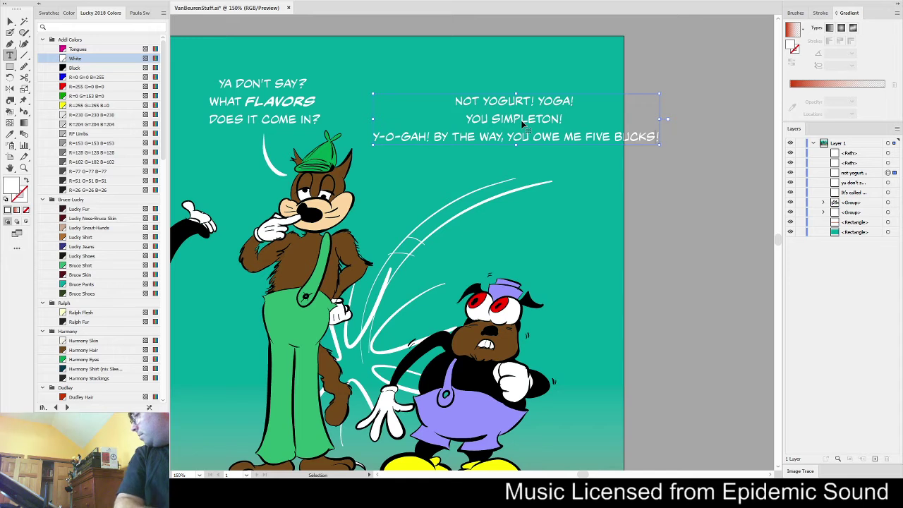
pyautogui.press('t')
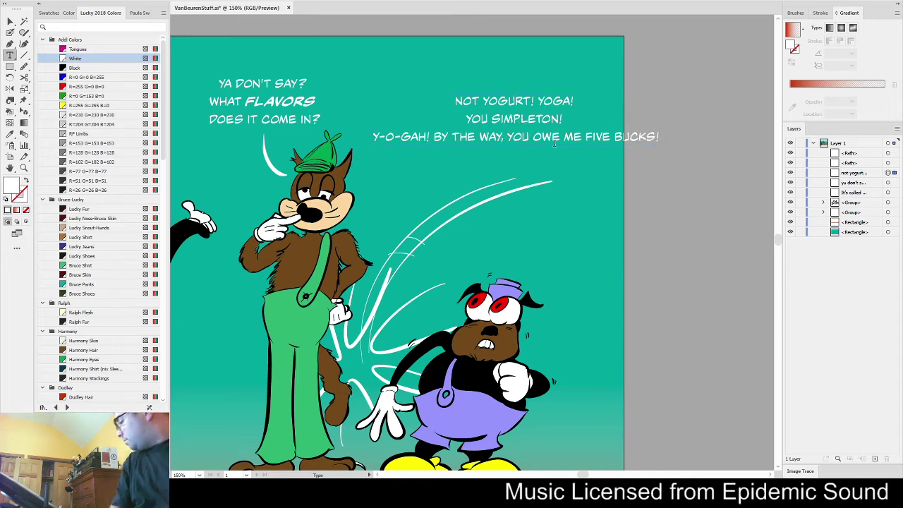
pyautogui.click(507, 136)
pyautogui.press('Return')
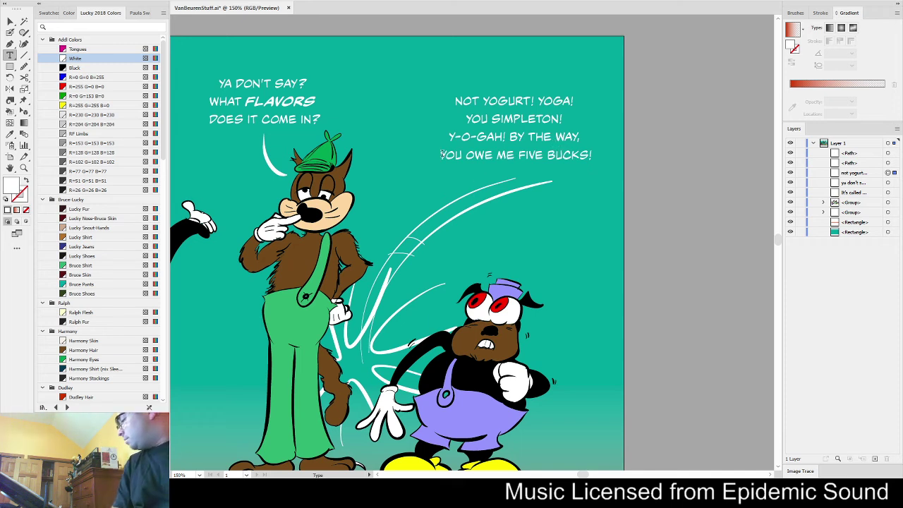
# Set the words OWE ME and NOT in the yogurt caption to Bold Italic
pyautogui.moveTo(477, 153); pyautogui.dragTo(509, 154)
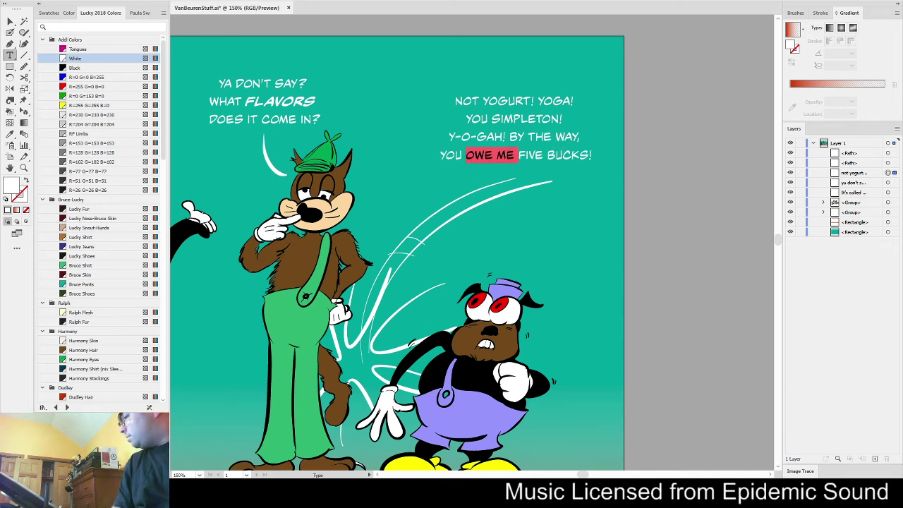
pyautogui.click(429, 3)
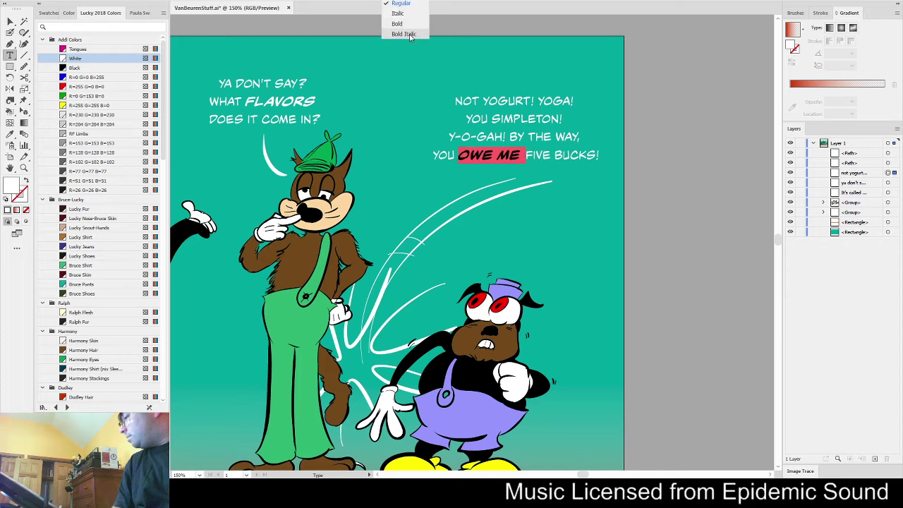
pyautogui.click(408, 33)
pyautogui.moveTo(458, 100); pyautogui.dragTo(482, 101)
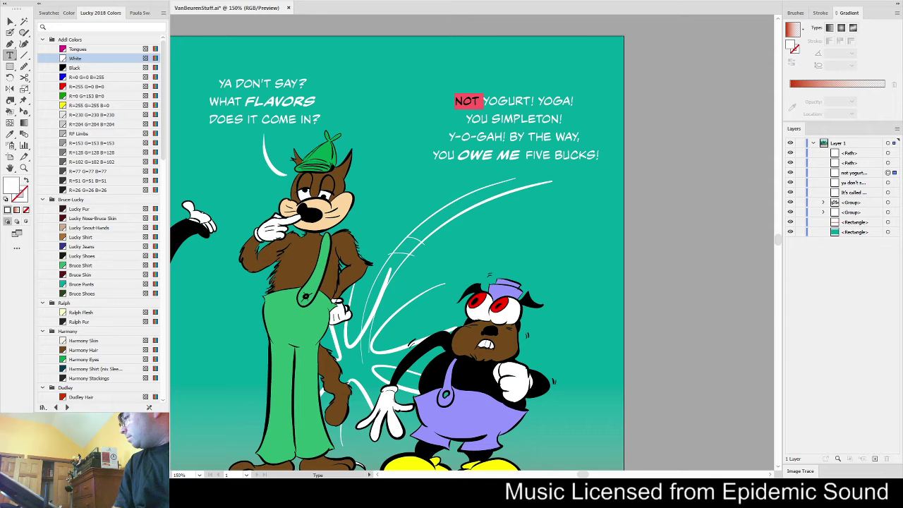
pyautogui.click(428, 2)
pyautogui.click(407, 34)
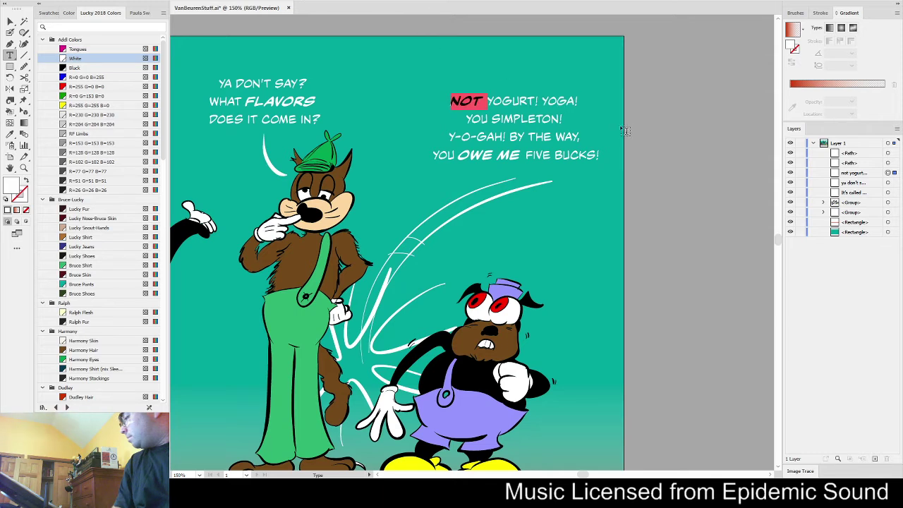
# Set YOGA! on the first line and SIMPLETON! on the second line of the yogurt caption to Bold Italic
pyautogui.moveTo(545, 100); pyautogui.dragTo(578, 100)
pyautogui.hotkey('ctrl', 'c')
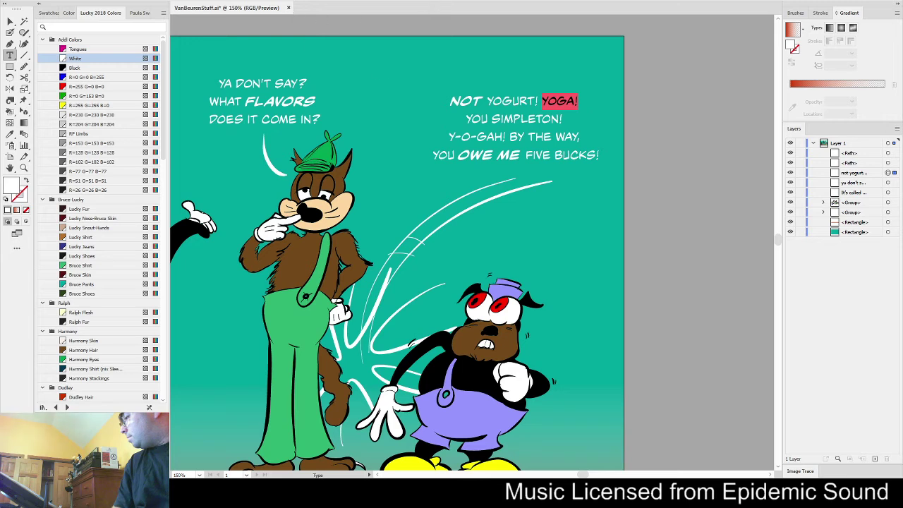
pyautogui.click(429, 2)
pyautogui.click(408, 33)
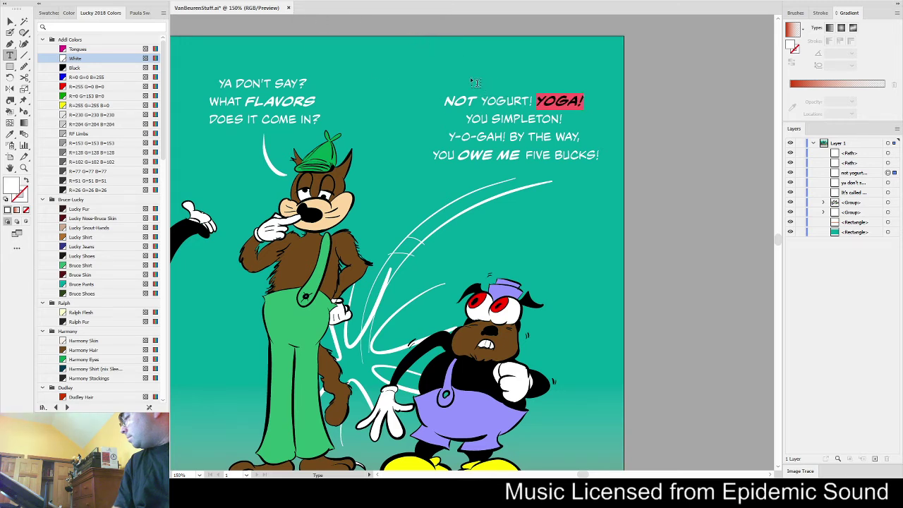
pyautogui.moveTo(493, 120); pyautogui.dragTo(562, 119)
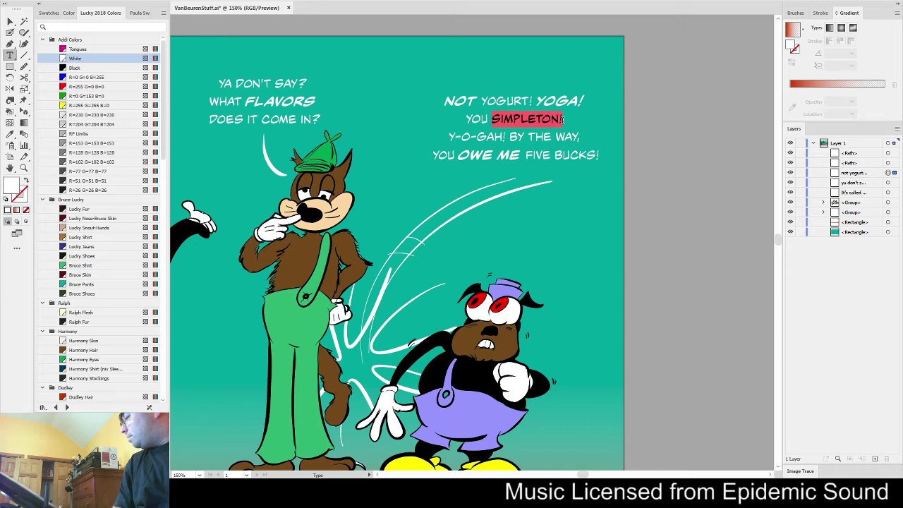
pyautogui.click(426, 2)
pyautogui.click(416, 36)
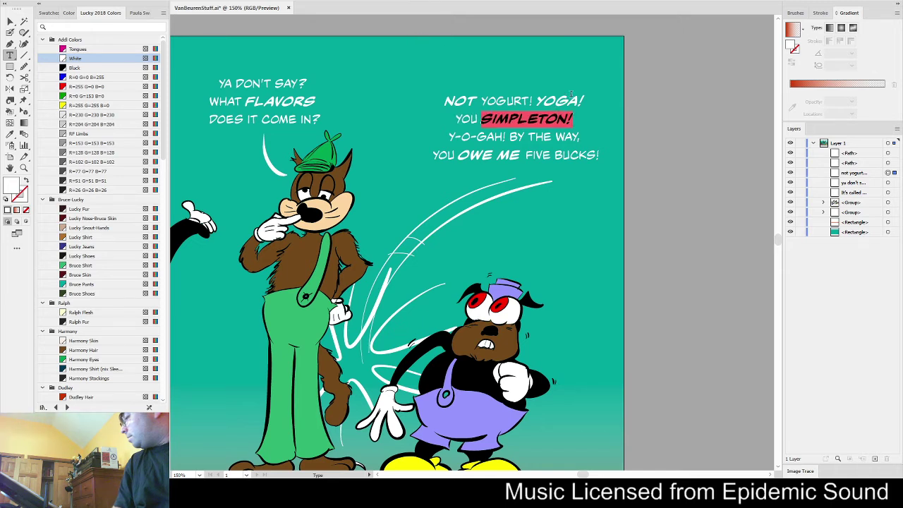
# Insert a copy of the bold italic YOGA! after SIMPLETON! on the caption's second line, separated by a single space
pyautogui.moveTo(584, 101); pyautogui.dragTo(551, 100)
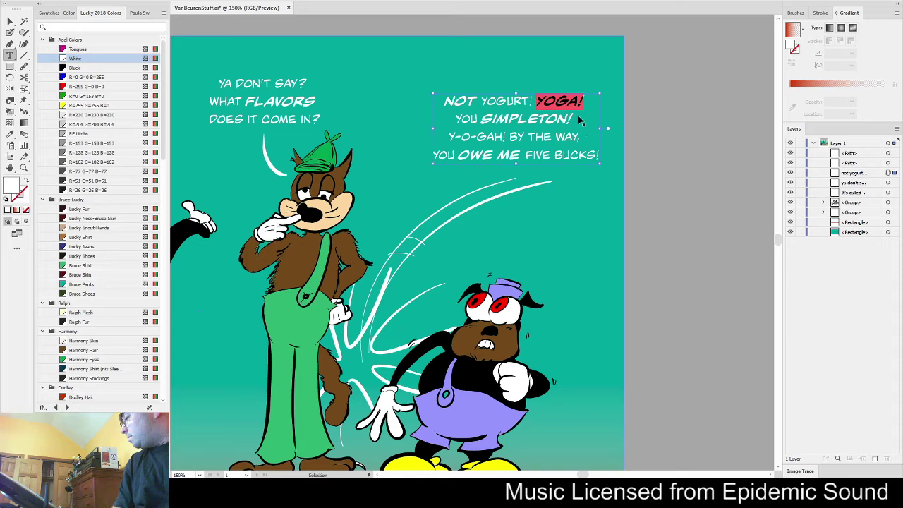
pyautogui.click(595, 127)
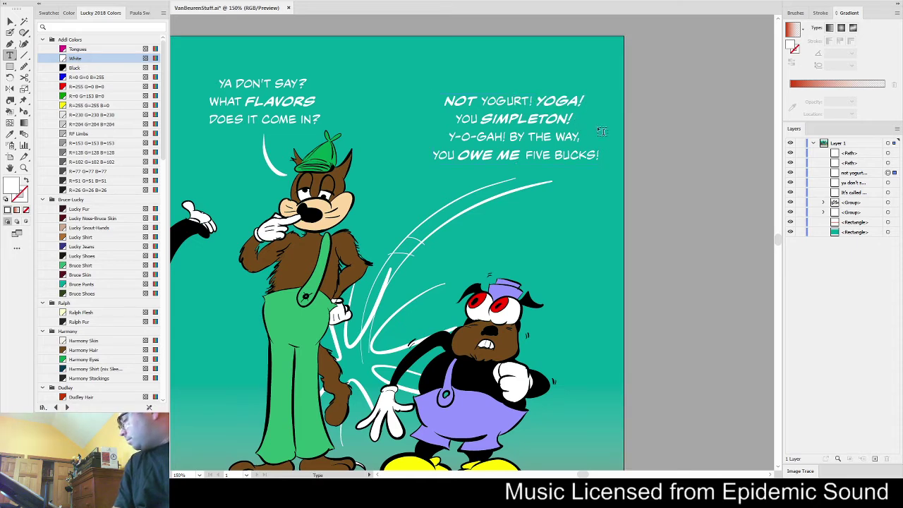
pyautogui.hotkey('ctrl', 'v')
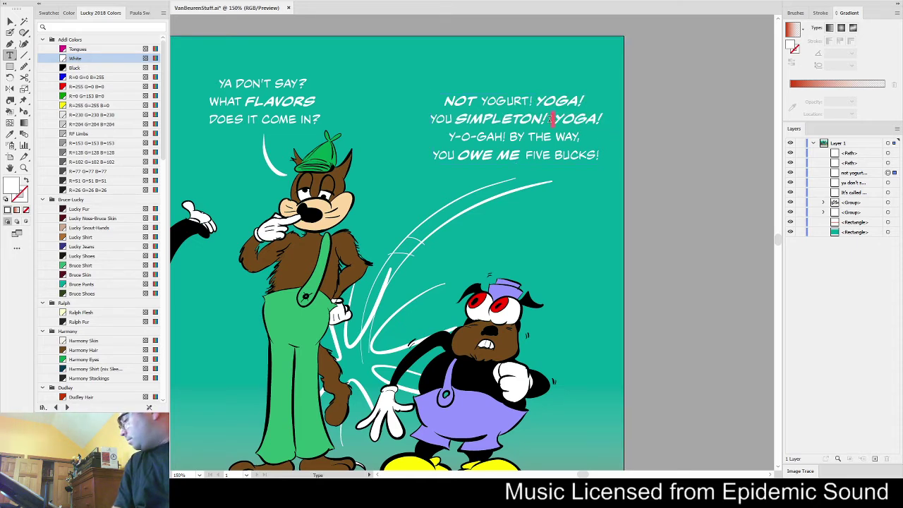
pyautogui.press('BackSpace')
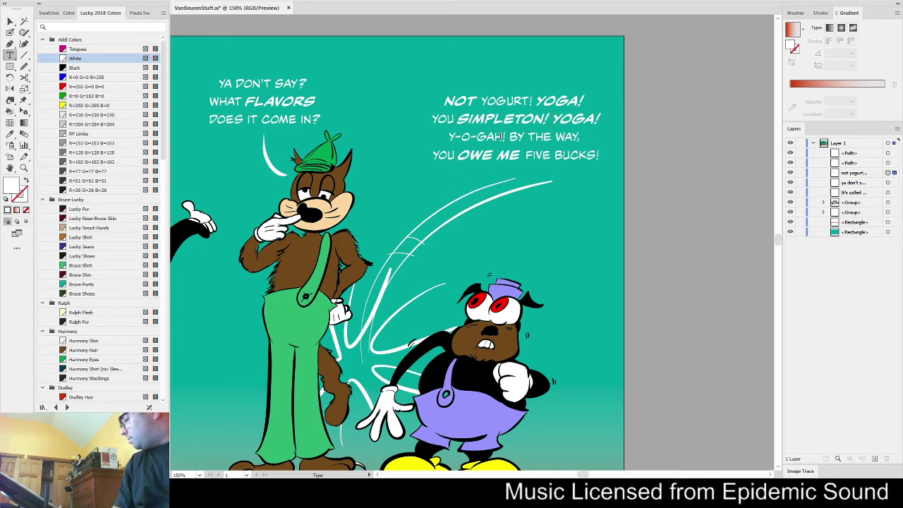
# Set Y-O-GAH! in the yogurt caption to Bold Italic and finish editing the text
pyautogui.moveTo(506, 137); pyautogui.dragTo(451, 136)
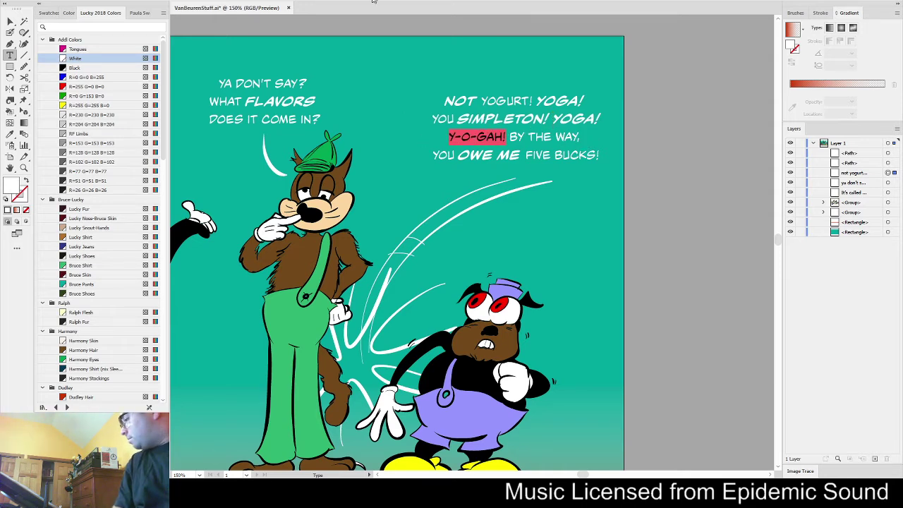
pyautogui.click(421, 37)
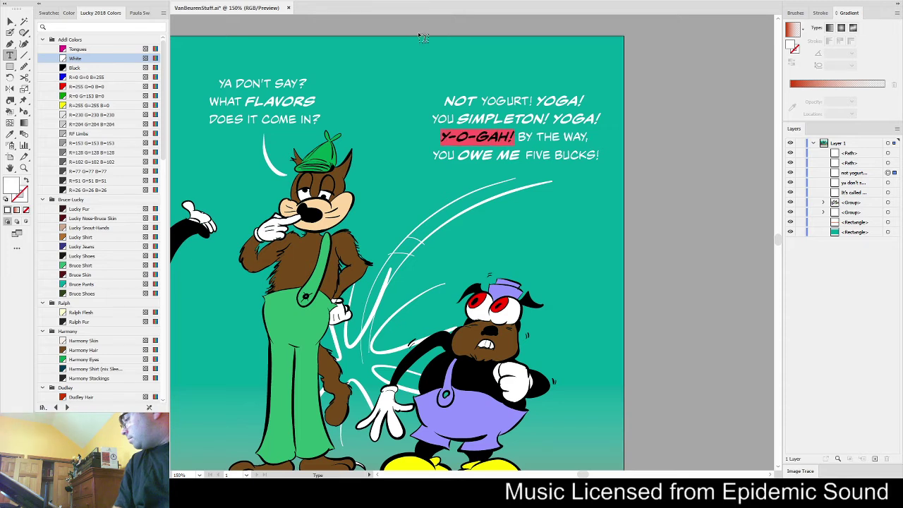
pyautogui.click(10, 22)
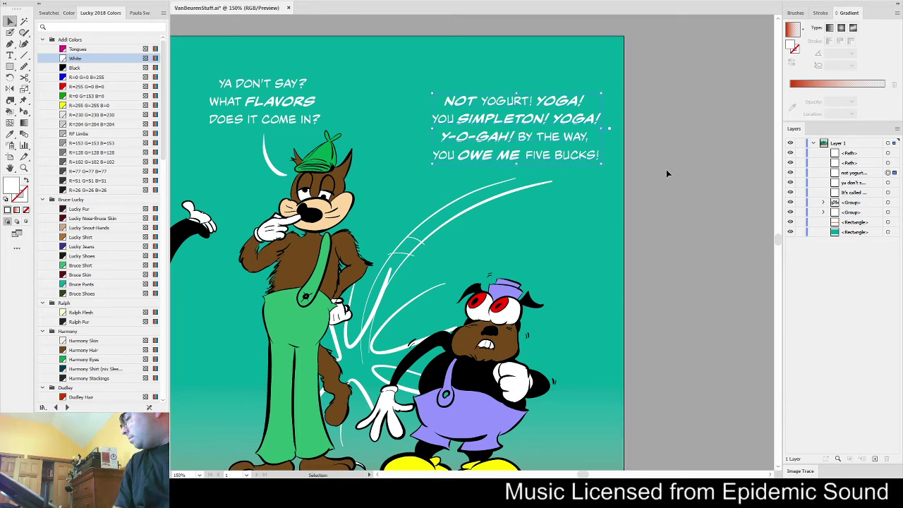
# Paint a white Blob Brush speech tail from the yogurt caption to the purple-hatted character, plus short curved emphasis strokes around the caption
pyautogui.click(9, 32)
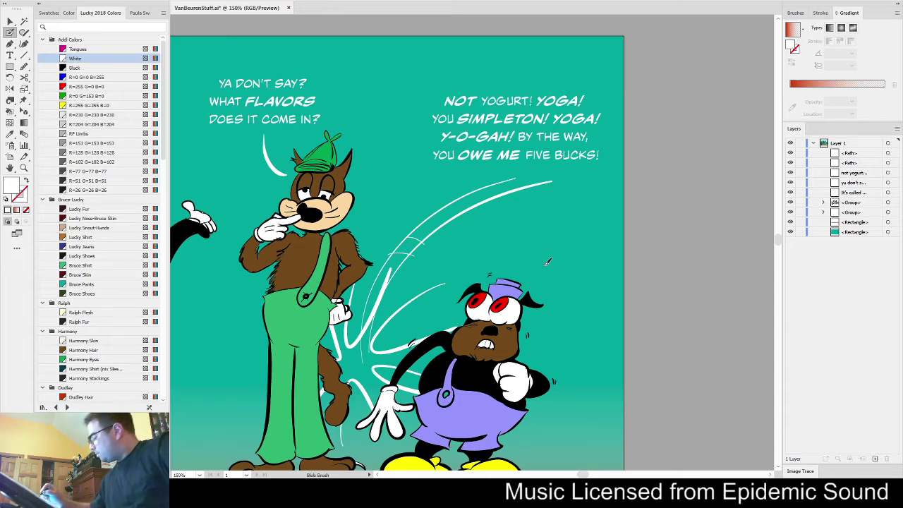
pyautogui.moveTo(549, 261)
pyautogui.mouseDown()
pyautogui.moveTo(575, 220)
pyautogui.moveTo(574, 169)
pyautogui.mouseUp()
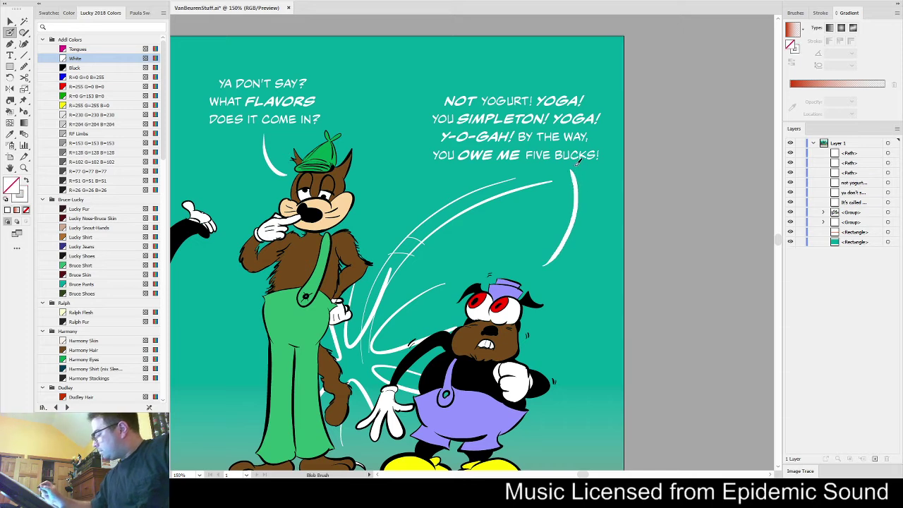
pyautogui.moveTo(404, 66); pyautogui.dragTo(411, 101)
pyautogui.moveTo(490, 55); pyautogui.dragTo(514, 47)
pyautogui.moveTo(617, 63); pyautogui.dragTo(611, 86)
pyautogui.moveTo(390, 163); pyautogui.dragTo(404, 182)
pyautogui.moveTo(613, 168); pyautogui.dragTo(605, 186)
# Group all the characters, captions and white strokes, leaving out the two background rectangles
pyautogui.hotkey('ctrl', '0')
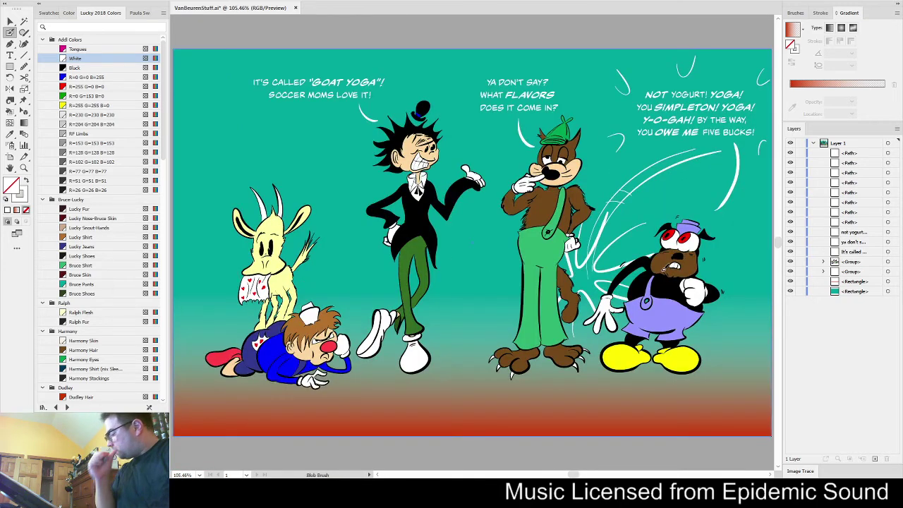
pyautogui.press('v')
pyautogui.hotkey('ctrl', 'a')
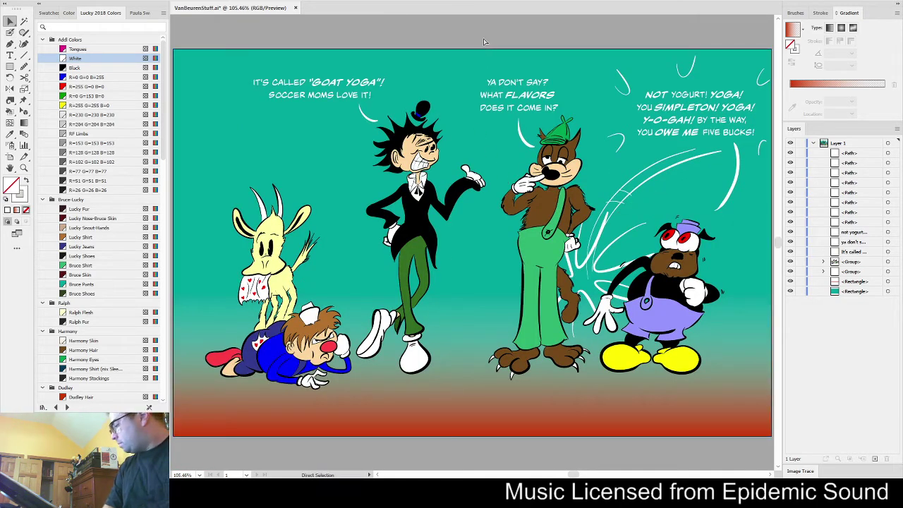
pyautogui.keyDown('shift'); pyautogui.click(250, 143); pyautogui.keyUp('shift')
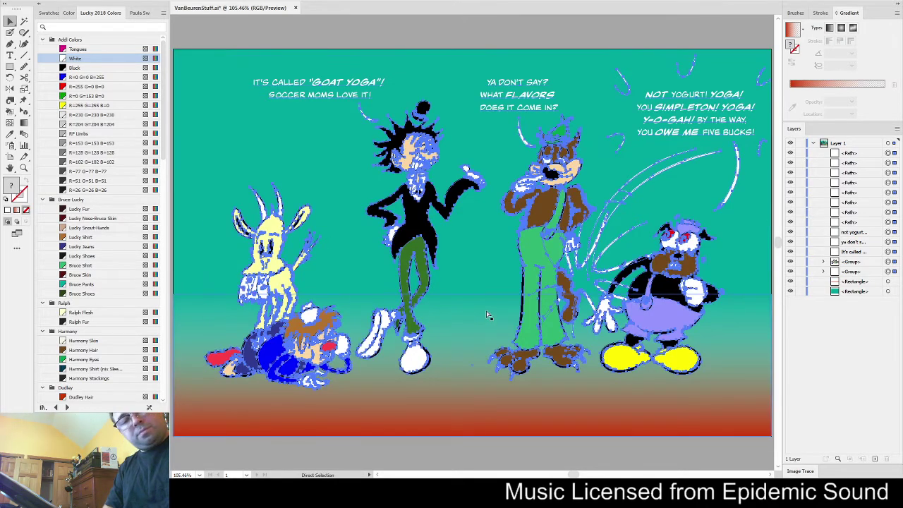
pyautogui.press('v')
pyautogui.hotkey('ctrl', 'g')
# Scale the grouped artwork down slightly, position it with a margin on all sides of the artboard, and save the file
pyautogui.moveTo(691, 136); pyautogui.dragTo(686, 138)
pyautogui.hotkey('ctrl', 'shift', 'a')
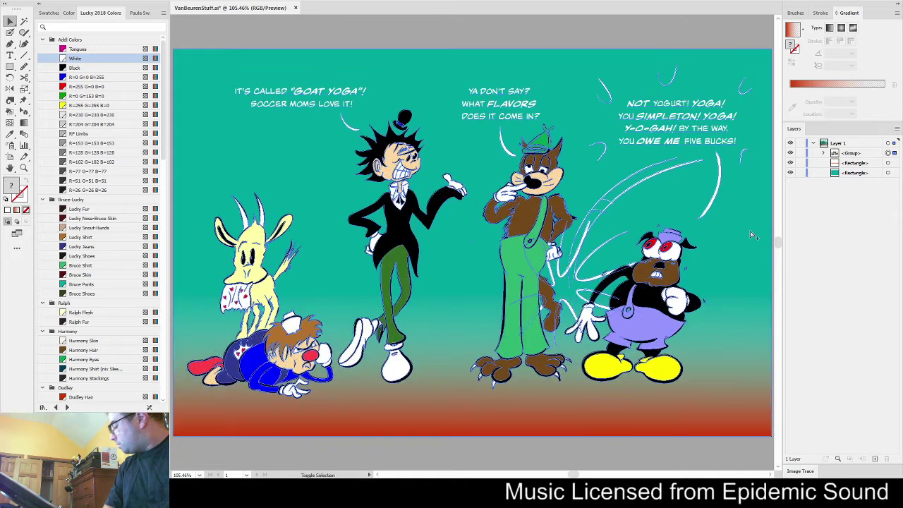
pyautogui.hotkey('ctrl', 'a')
pyautogui.moveTo(750, 231); pyautogui.dragTo(731, 231)
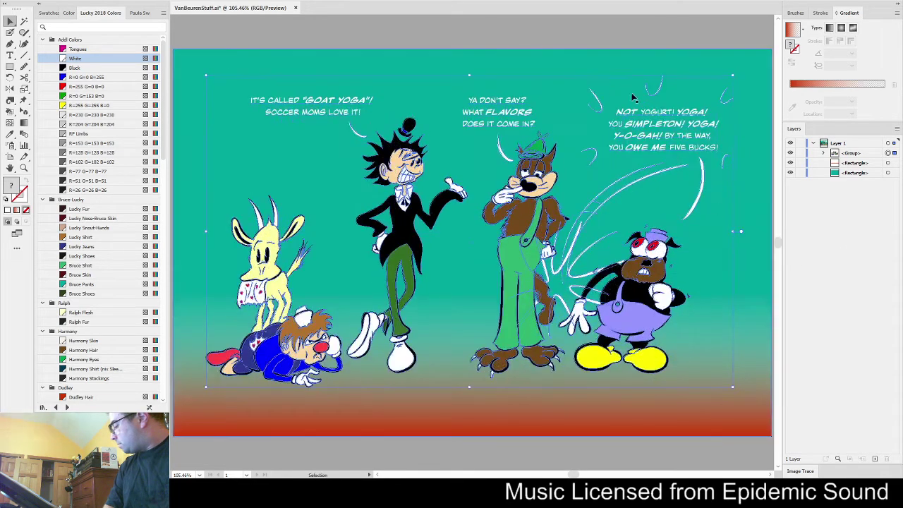
pyautogui.click(575, 40)
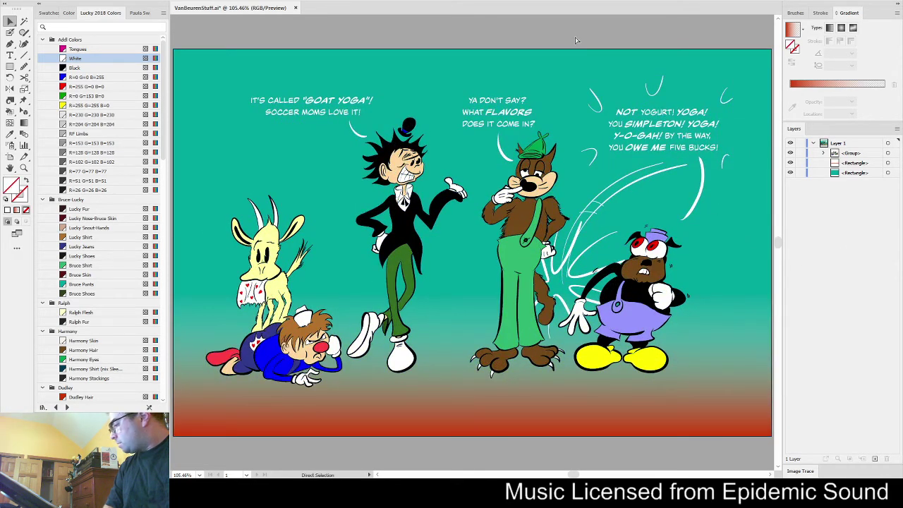
pyautogui.hotkey('ctrl', 's')
pyautogui.hotkey('shift', 'b')
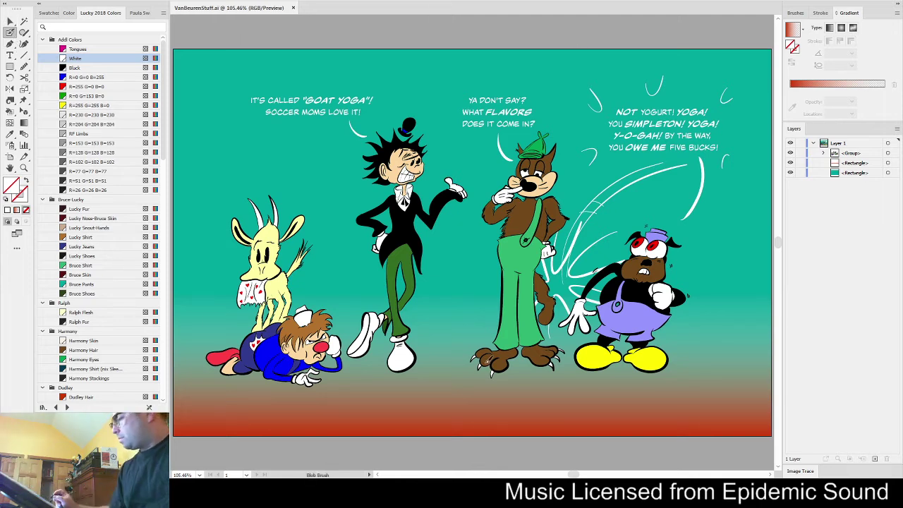
pyautogui.moveTo(618, 397); pyautogui.dragTo(618, 412)
pyautogui.moveTo(625, 406)
pyautogui.mouseDown()
pyautogui.moveTo(635, 413)
pyautogui.moveTo(655, 402)
pyautogui.moveTo(633, 403)
pyautogui.mouseUp()
pyautogui.hotkey('ctrl', 'z')
pyautogui.hotkey('ctrl', 'z')
pyautogui.hotkey('ctrl', 'z')
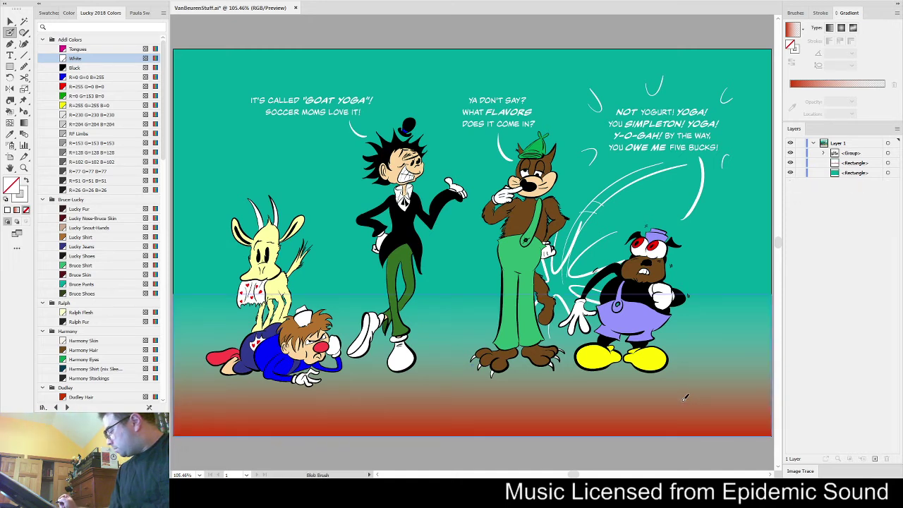
# Draw a wide black ellipse without a stroke on the ground over the goat and the lying sailor
pyautogui.moveTo(10, 65); pyautogui.dragTo(57, 126)
pyautogui.click(24, 182)
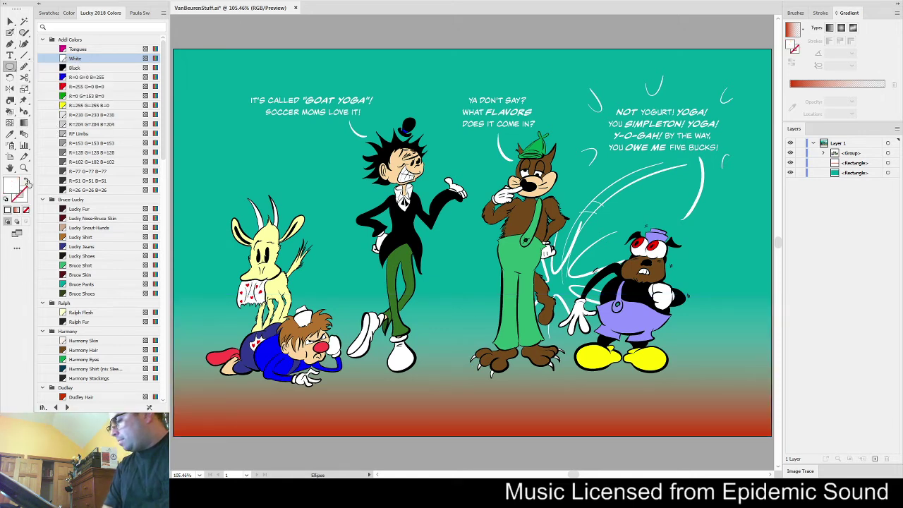
pyautogui.click(75, 68)
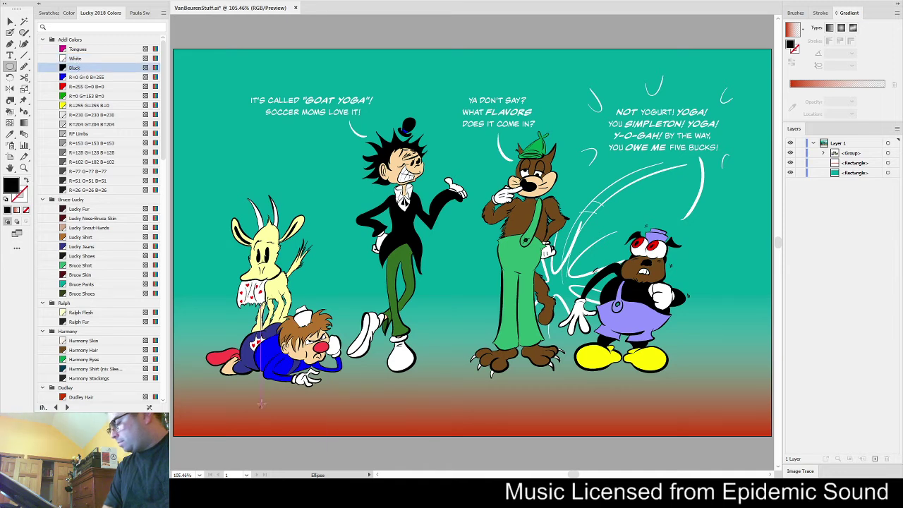
pyautogui.moveTo(236, 358); pyautogui.dragTo(440, 384)
# Add smaller black ellipse copies at the tuxedoed character's feet and unite the two overlapping copies into one shape
pyautogui.press('v')
pyautogui.moveTo(473, 345); pyautogui.dragTo(387, 368)
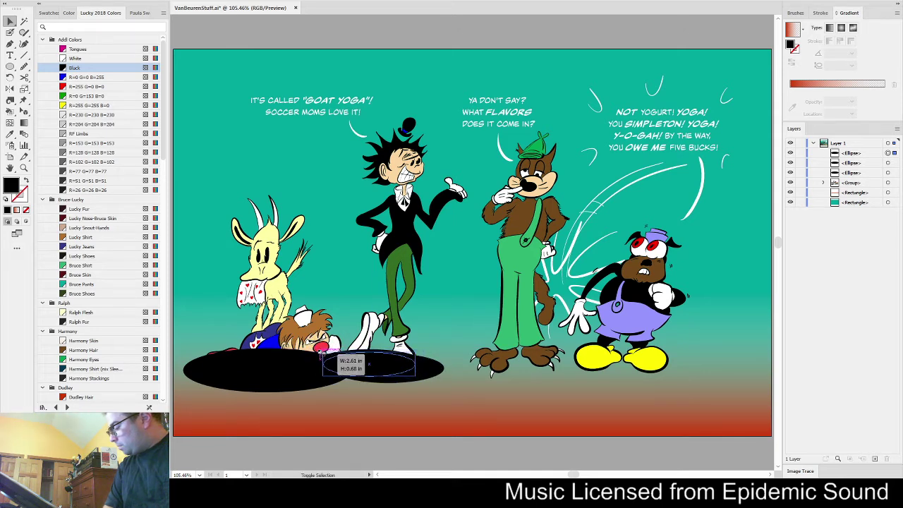
pyautogui.moveTo(402, 370); pyautogui.dragTo(398, 362)
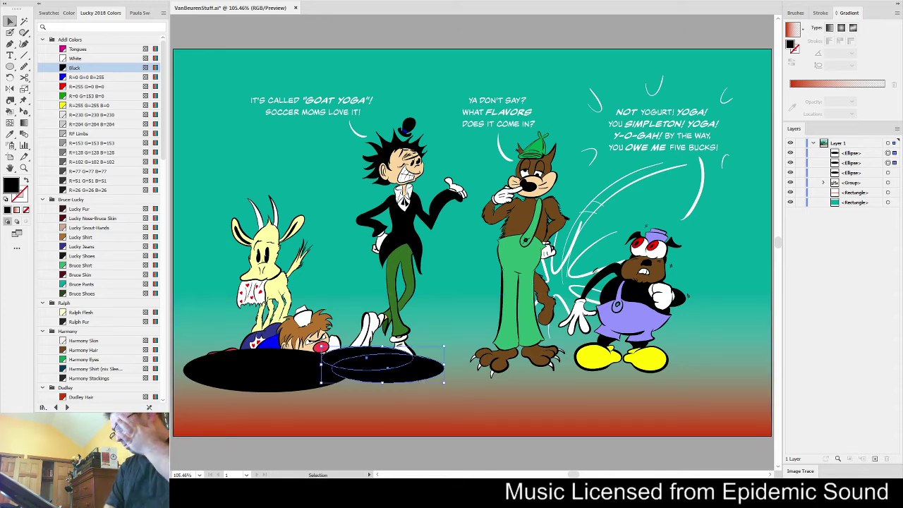
pyautogui.hotkey('ctrl', '4')
pyautogui.click(341, 463)
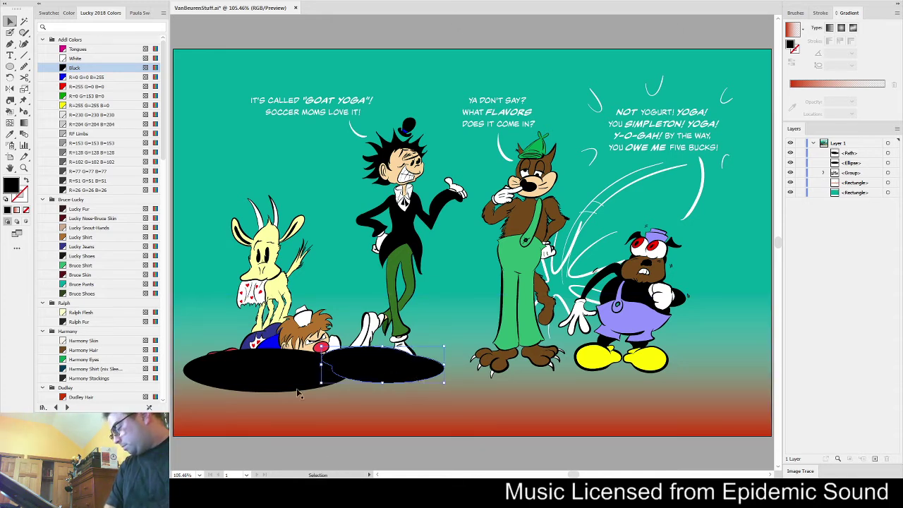
# Duplicate the large black ellipse, narrow it over the green-hatted character's feet, and copy it over the purple-hatted character's yellow shoes
pyautogui.moveTo(278, 382); pyautogui.dragTo(543, 376)
pyautogui.moveTo(619, 363); pyautogui.dragTo(573, 342)
pyautogui.moveTo(539, 379); pyautogui.dragTo(650, 382)
# Move all the black ground shapes in place onto a new layer ordered between the artwork group and the background rectangles
pyautogui.keyDown('shift'); pyautogui.click(512, 366); pyautogui.keyUp('shift')
pyautogui.keyDown('shift'); pyautogui.click(394, 377); pyautogui.keyUp('shift')
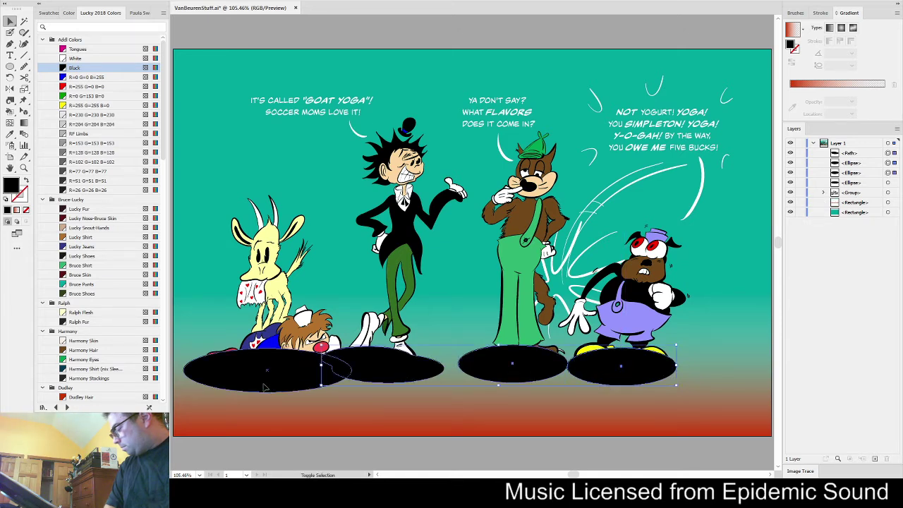
pyautogui.press('Delete')
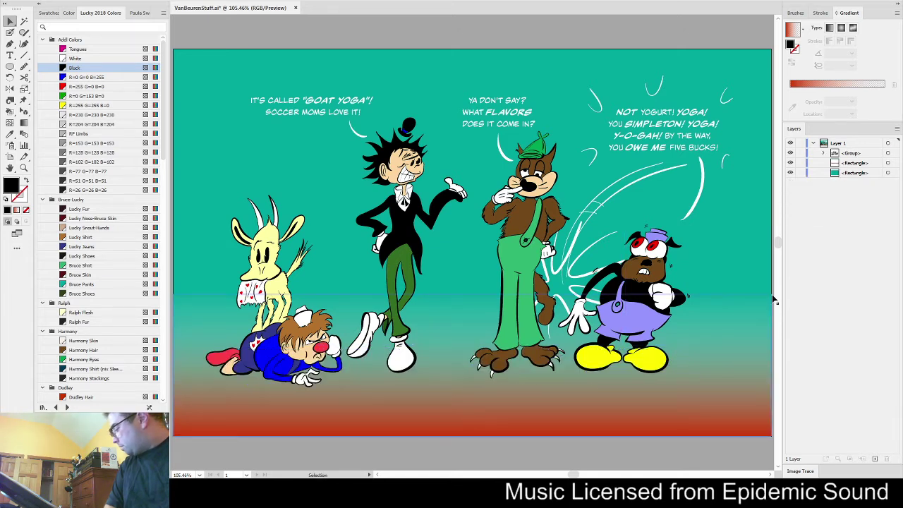
pyautogui.click(814, 144)
pyautogui.click(875, 459)
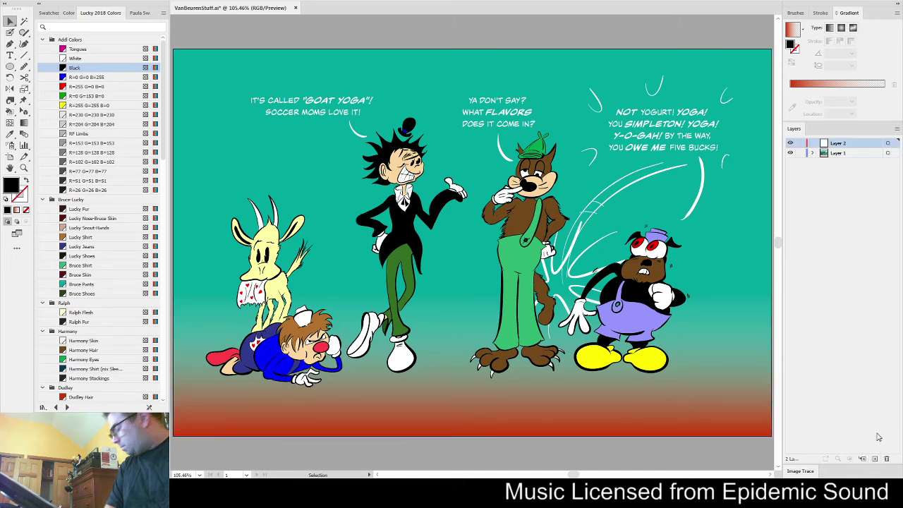
pyautogui.hotkey('ctrl', 'f')
pyautogui.moveTo(843, 144); pyautogui.dragTo(846, 158)
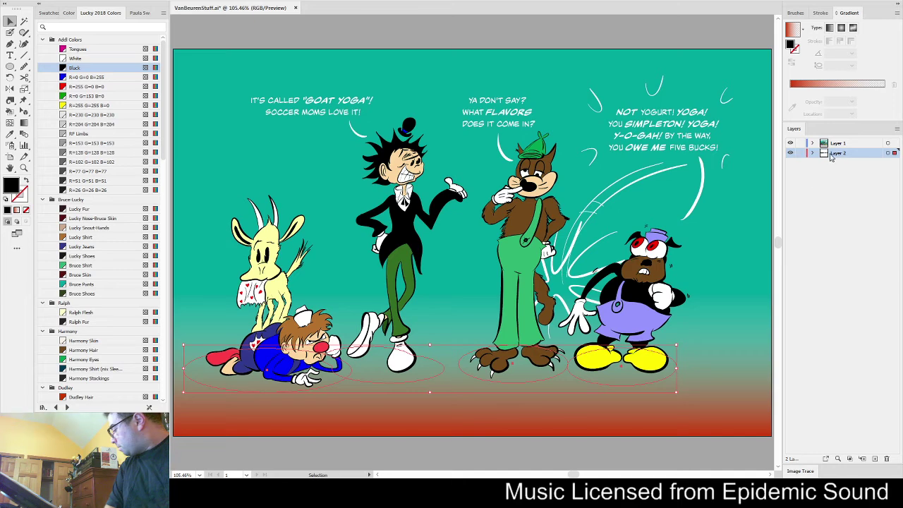
pyautogui.click(813, 143)
pyautogui.moveTo(838, 185); pyautogui.dragTo(836, 160)
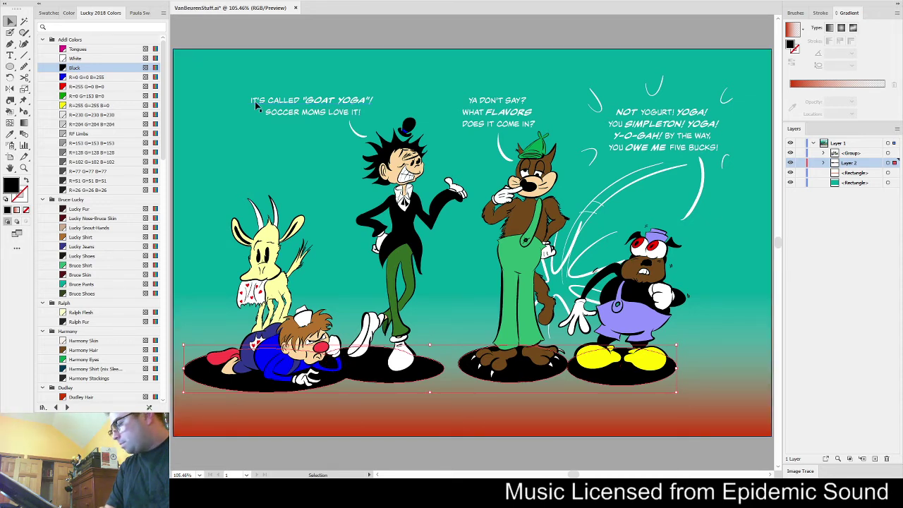
# Apply a Gaussian Blur with a 35-pixel radius to the black ground shapes and make them semi-transparent
pyautogui.click(145, 1)
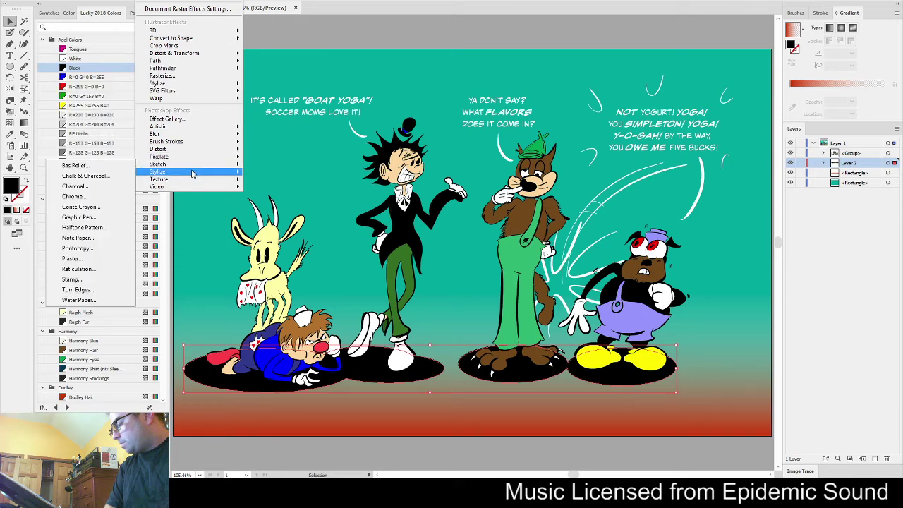
pyautogui.moveTo(191, 173)
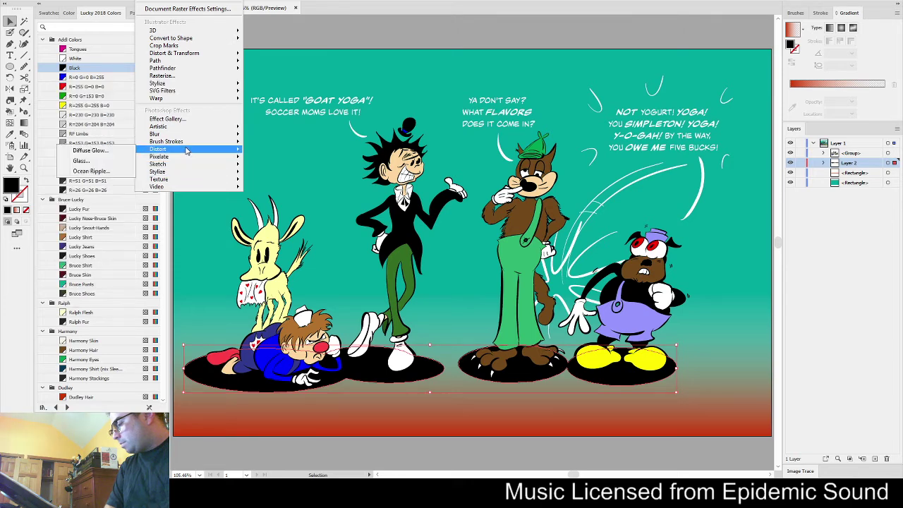
pyautogui.moveTo(179, 134)
pyautogui.click(99, 136)
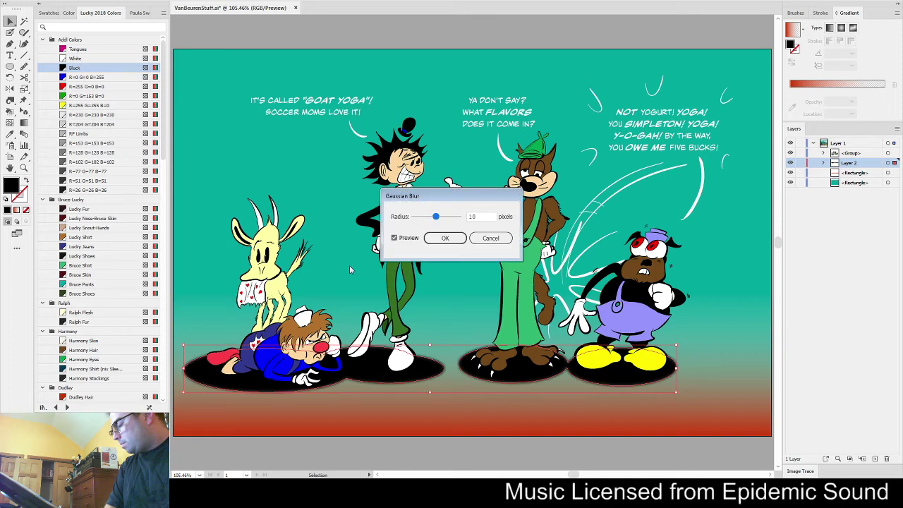
pyautogui.moveTo(438, 219); pyautogui.dragTo(446, 219)
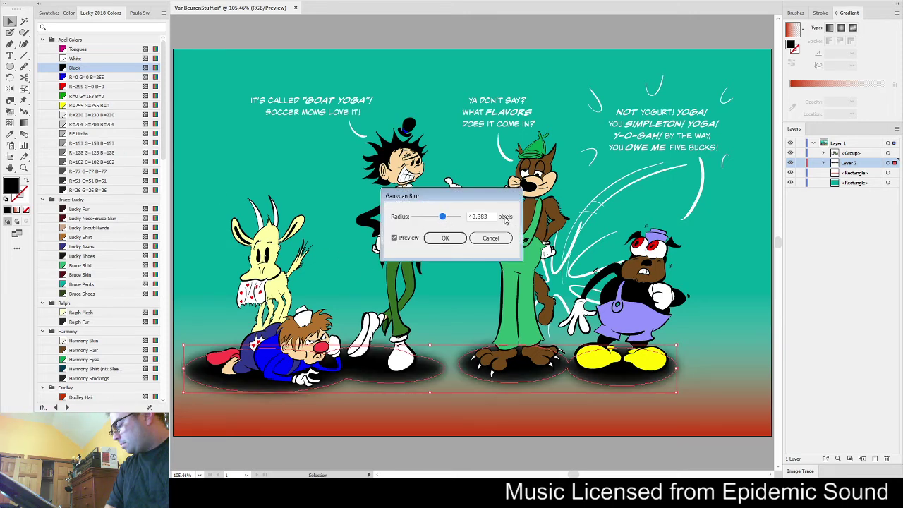
pyautogui.press('Tab')
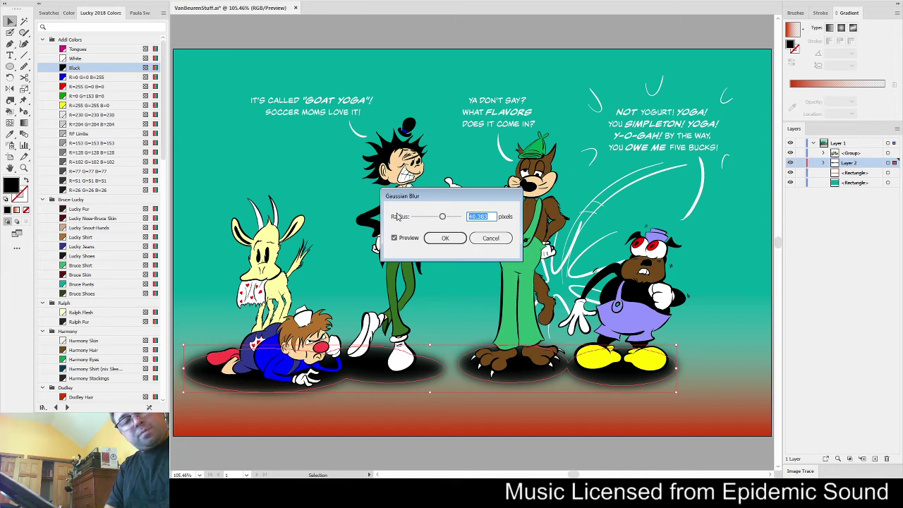
pyautogui.write('35')
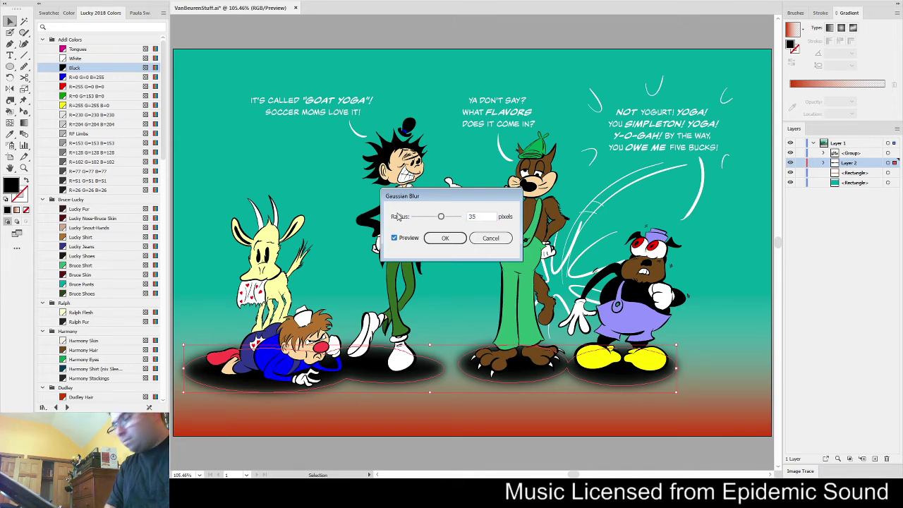
pyautogui.click(445, 237)
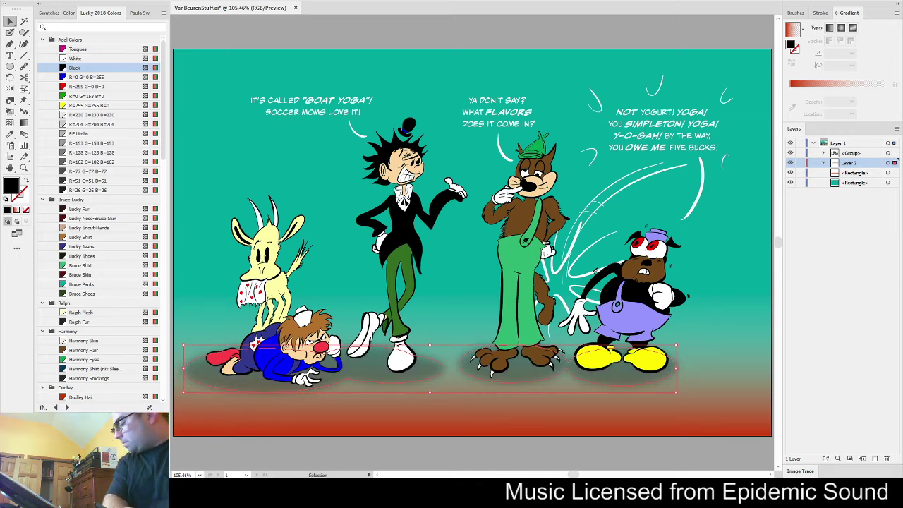
pyautogui.click(367, 31)
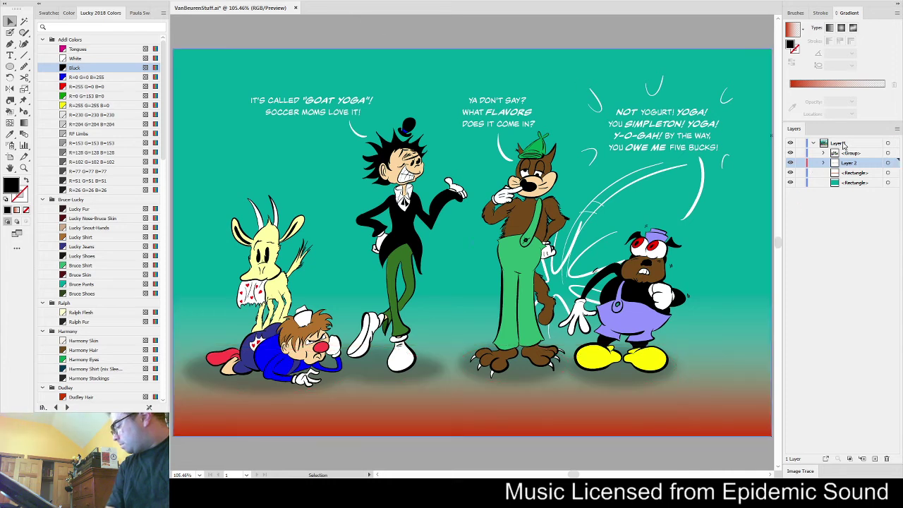
# Paint the artist's signature with the Blob Brush in white on the lower background and group all its strokes
pyautogui.click(843, 153)
pyautogui.click(10, 31)
pyautogui.click(73, 59)
pyautogui.moveTo(443, 425); pyautogui.dragTo(483, 408)
pyautogui.moveTo(479, 412)
pyautogui.mouseDown()
pyautogui.moveTo(508, 404)
pyautogui.moveTo(514, 413)
pyautogui.moveTo(560, 409)
pyautogui.mouseUp()
pyautogui.moveTo(477, 431); pyautogui.dragTo(564, 422)
pyautogui.moveTo(523, 413)
pyautogui.mouseDown()
pyautogui.moveTo(533, 416)
pyautogui.moveTo(526, 427)
pyautogui.mouseUp()
pyautogui.press('v')
pyautogui.moveTo(893, 156); pyautogui.dragTo(894, 213)
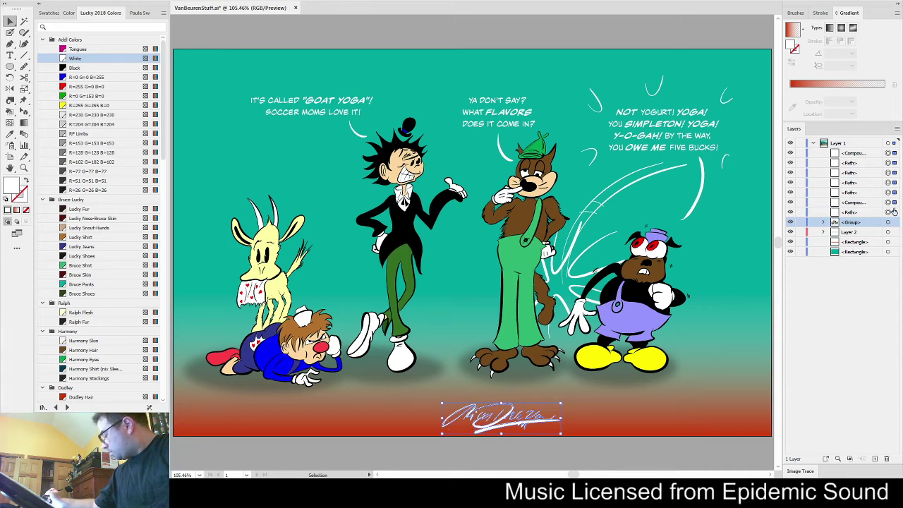
pyautogui.hotkey('ctrl', 'g')
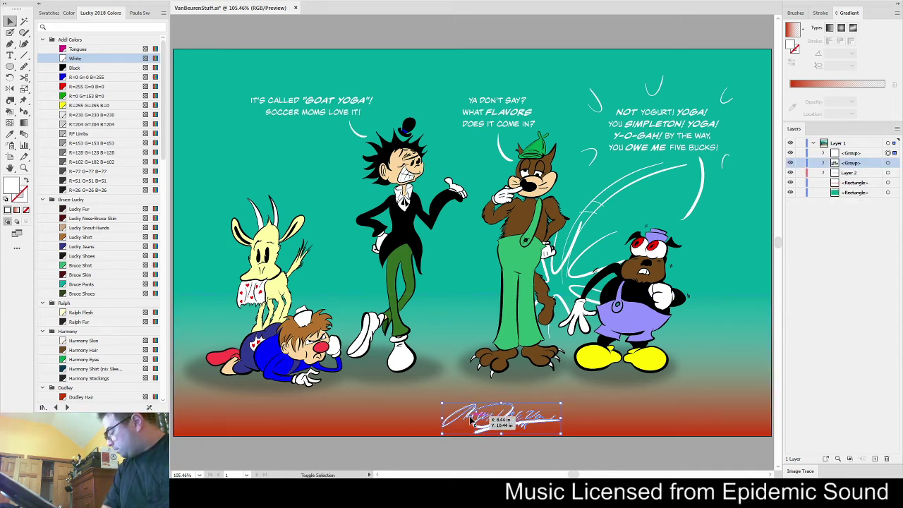
# Shrink the signature group, place it beside the purple-hatted character's yellow shoes, and save the file
pyautogui.moveTo(442, 433); pyautogui.dragTo(471, 418)
pyautogui.moveTo(536, 415)
pyautogui.mouseDown()
pyautogui.moveTo(724, 369)
pyautogui.moveTo(721, 377)
pyautogui.mouseUp()
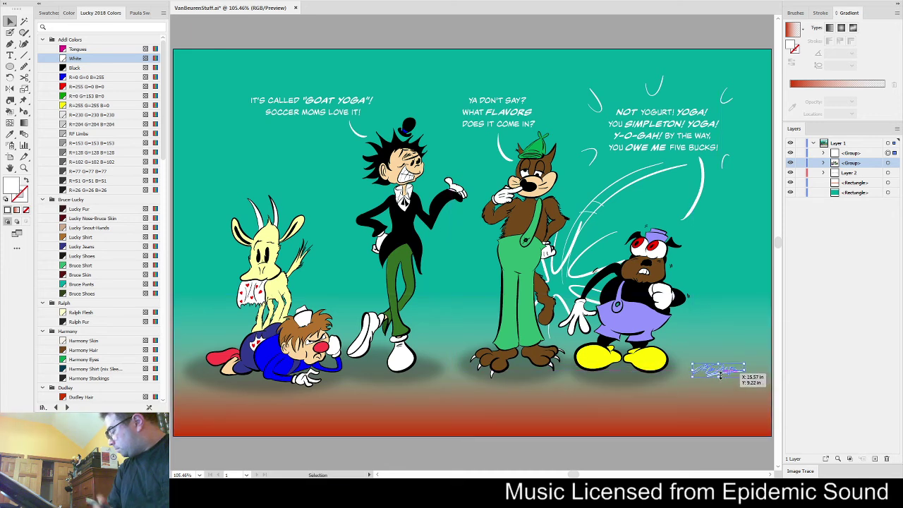
pyautogui.click(619, 461)
pyautogui.hotkey('ctrl', 's')
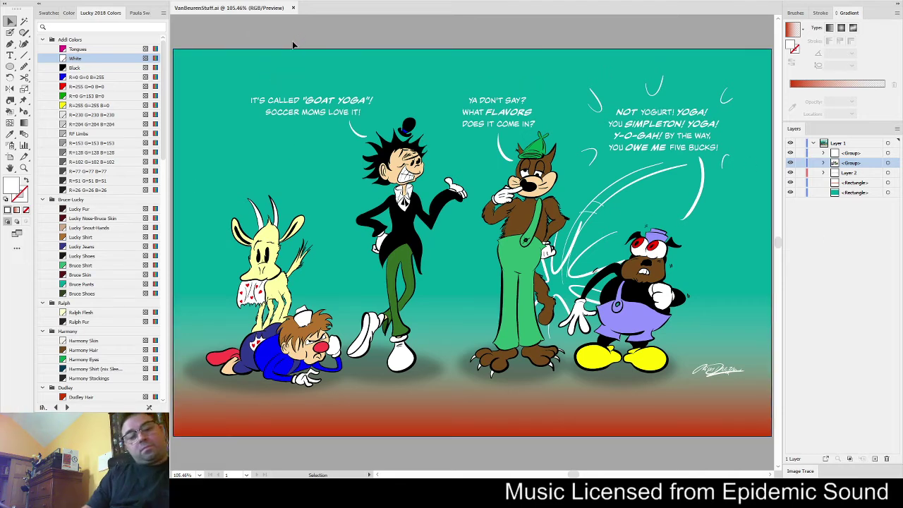
# Review the whole finished cartoon without the interface, and return to the normal workspace with the artboard fitted
pyautogui.press('Tab')
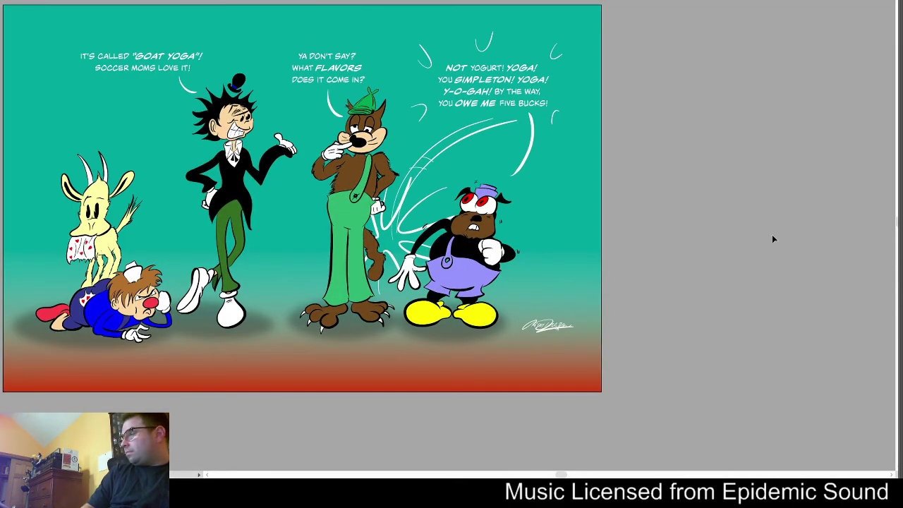
pyautogui.hotkey('ctrl', '0')
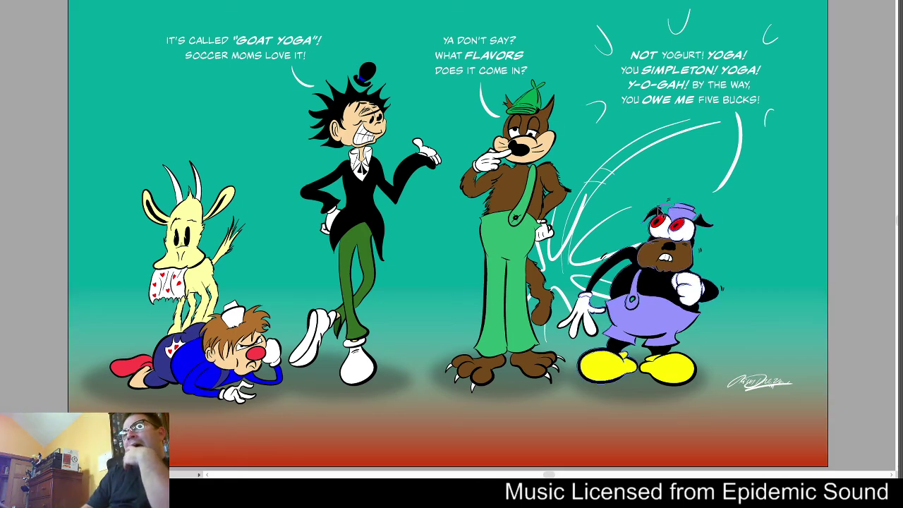
pyautogui.click(476, 320)
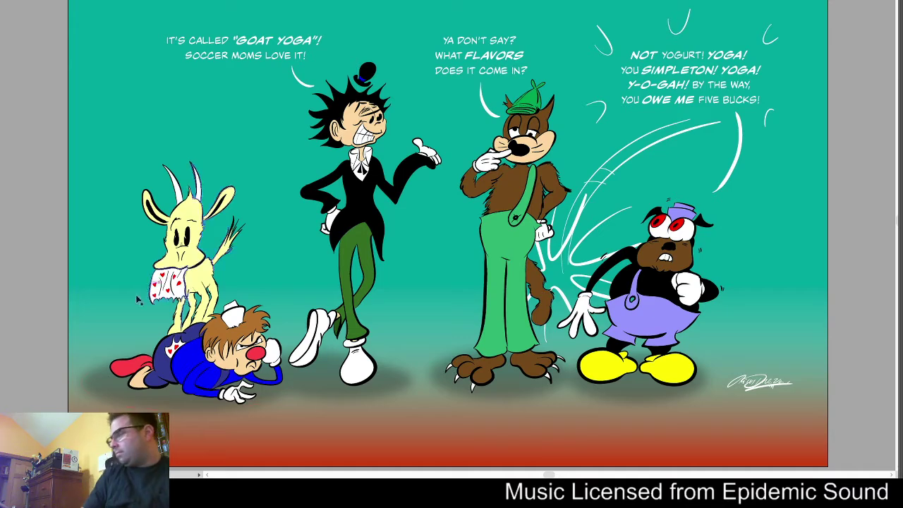
pyautogui.press('Tab')
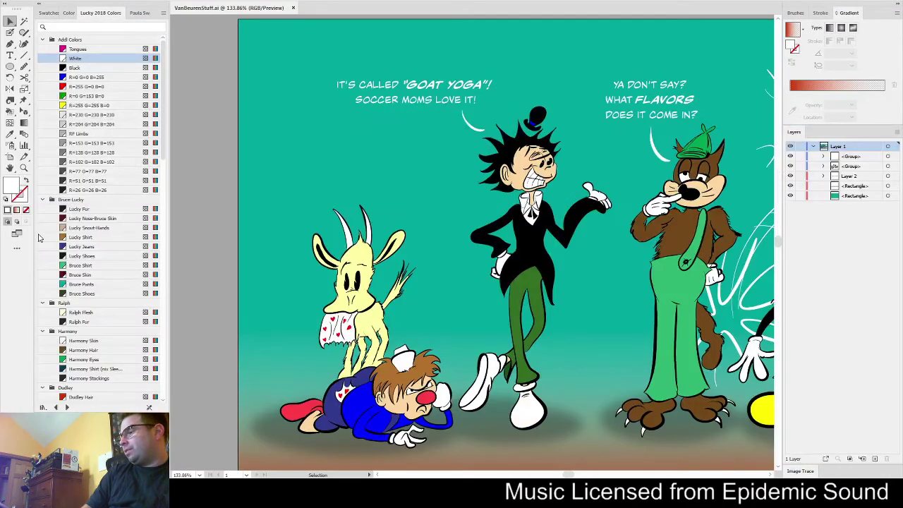
pyautogui.press('f')
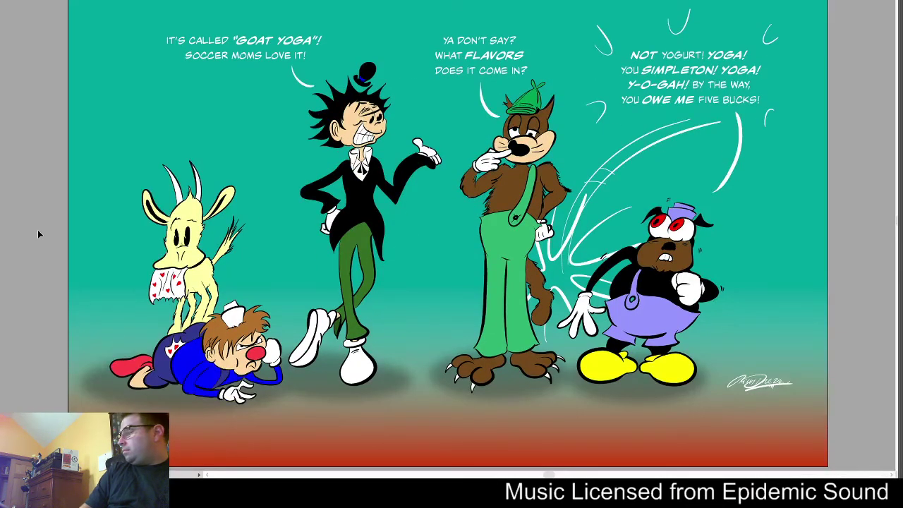
pyautogui.press('f')
pyautogui.hotkey('ctrl', '0')
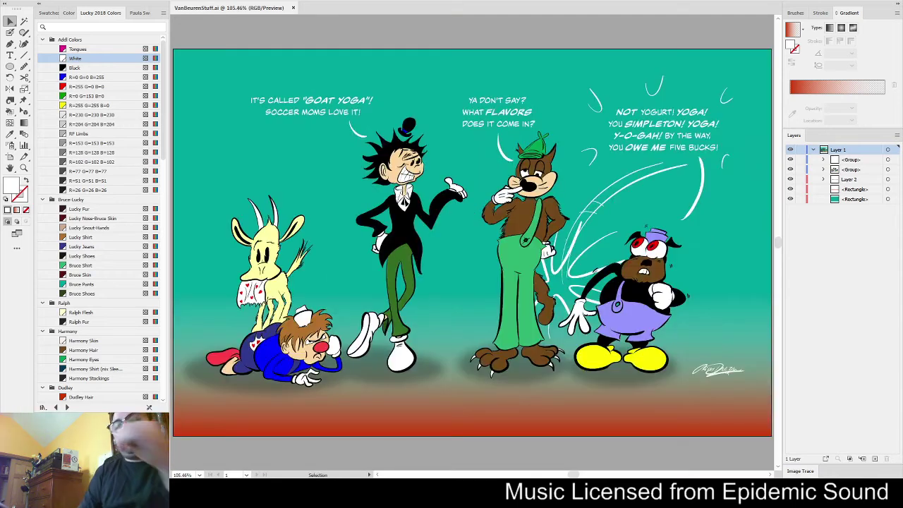